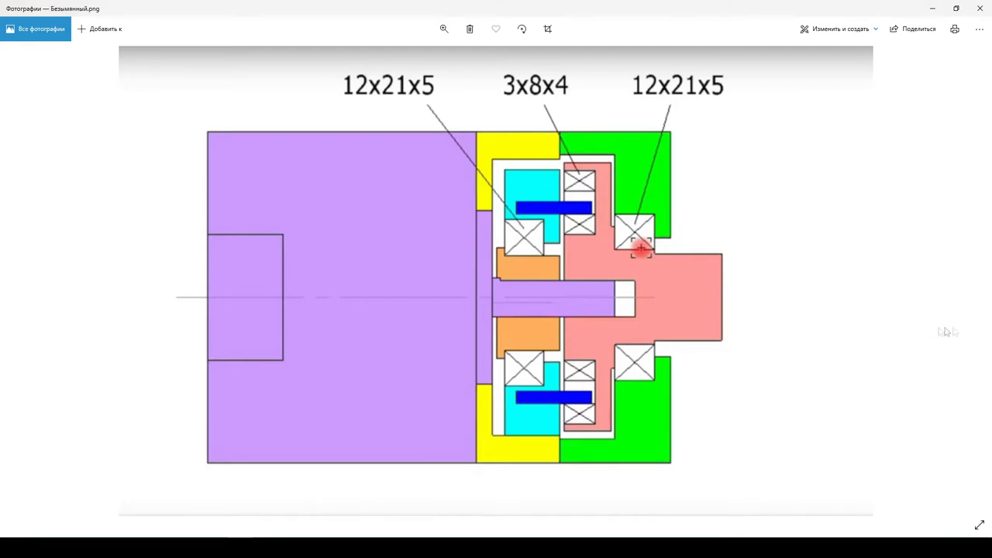
Advance to the cycloid formula sheet with N = 25, e = 0,7, D = 35 and dc = 2,5.
click(973, 277)
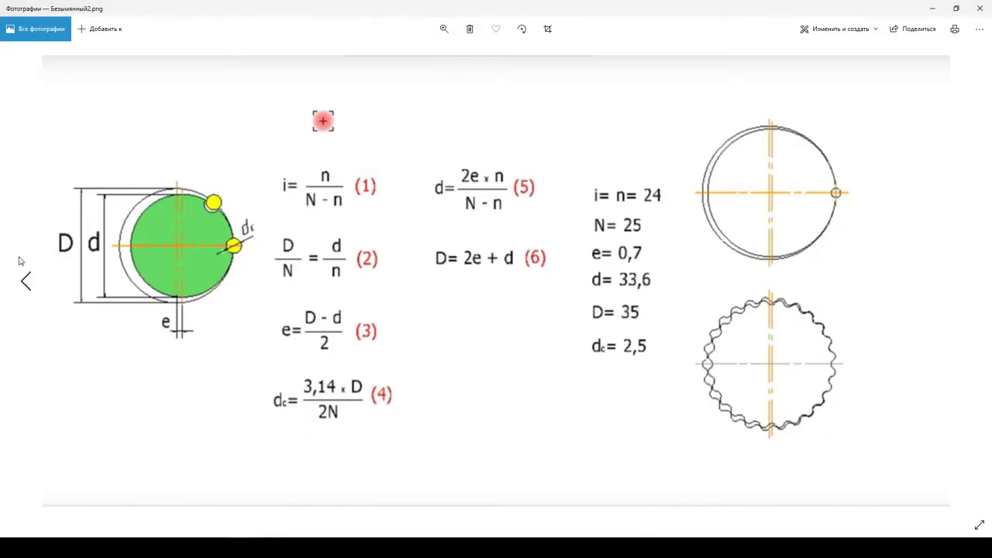
Return to the coloured gearbox cross-section drawing, Безымянный.png.
click(23, 264)
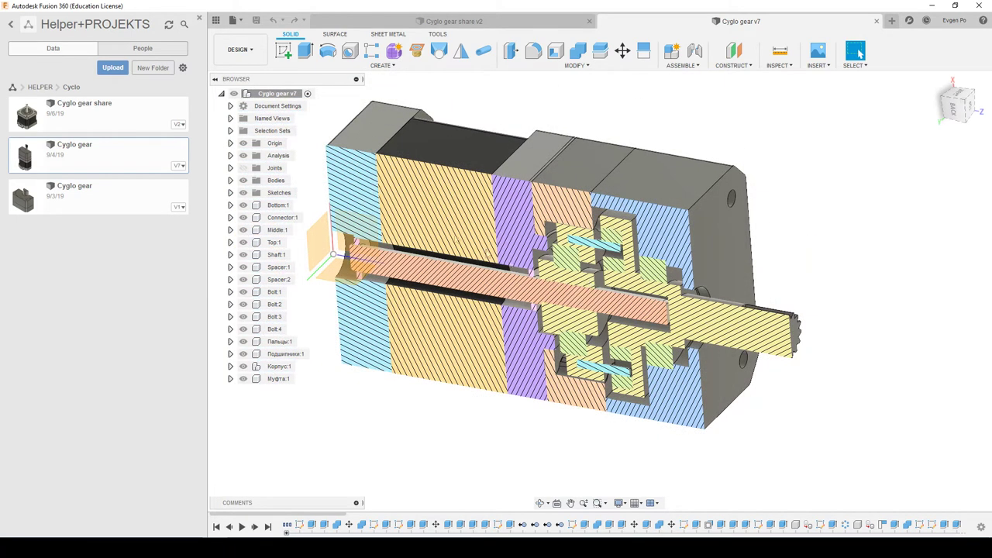
In the Cyglo gear share v2 design, measure the motor face corner spacing: 53.023 mm.
click(498, 24)
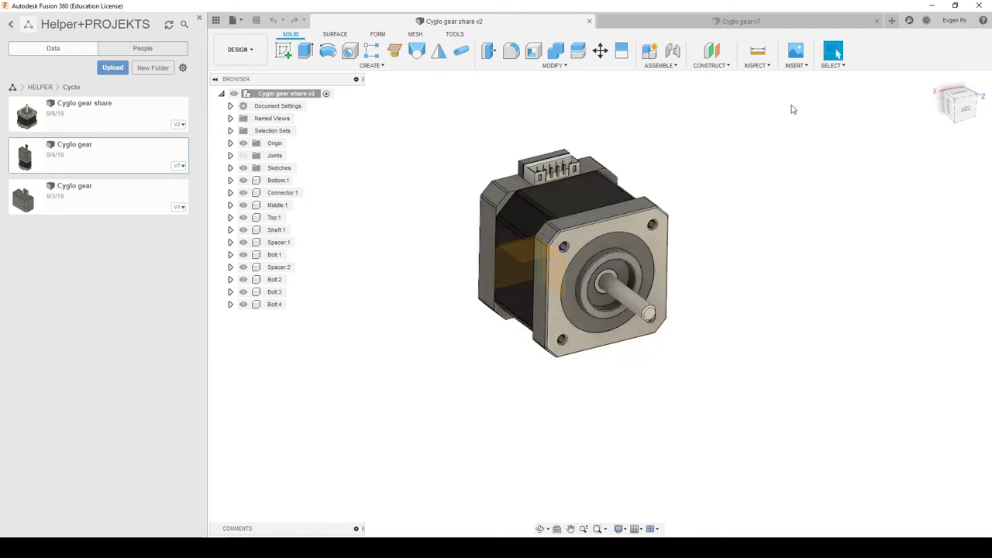
click(757, 51)
mouse_move(578, 229)
shift+middle_down()
mouse_move(543, 246)
mouse_move(710, 406)
shift+middle_up()
click(543, 246)
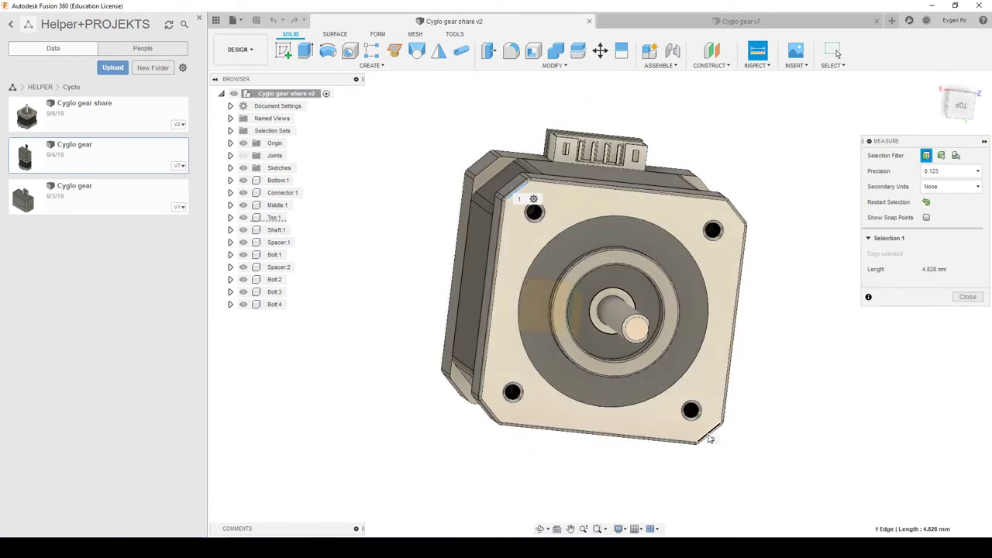
click(708, 438)
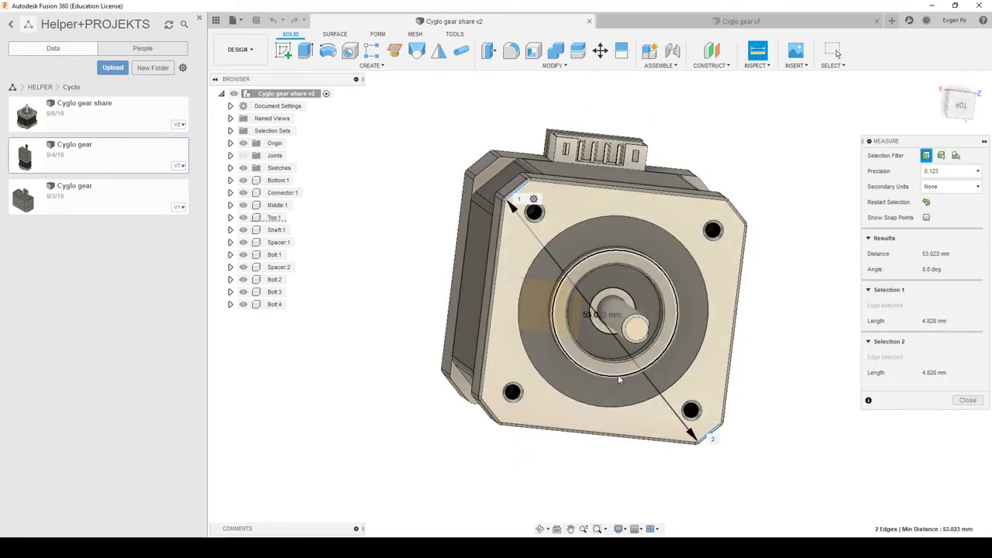
Measure the motor face's circular edge at 32.50 mm diameter, then switch to the gear calculator.
click(849, 382)
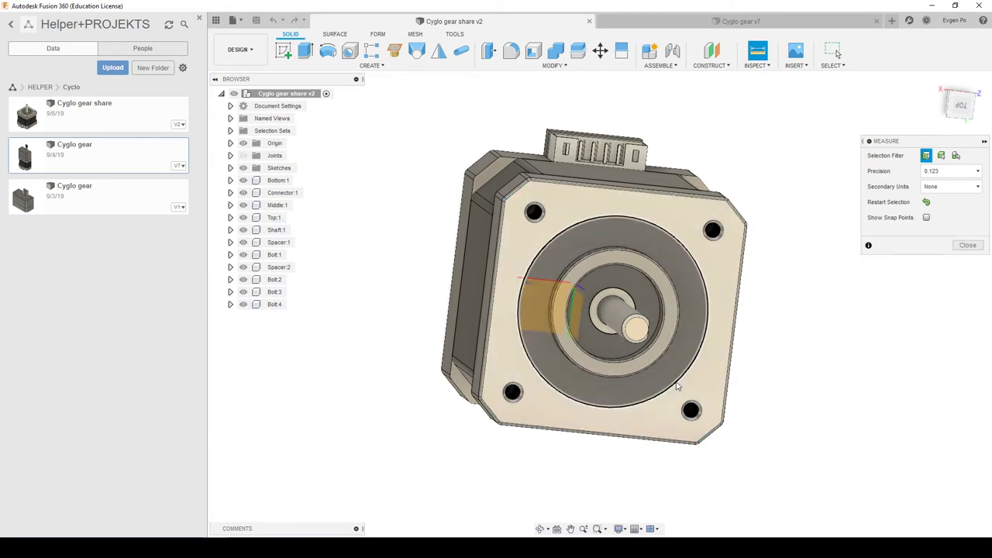
click(680, 384)
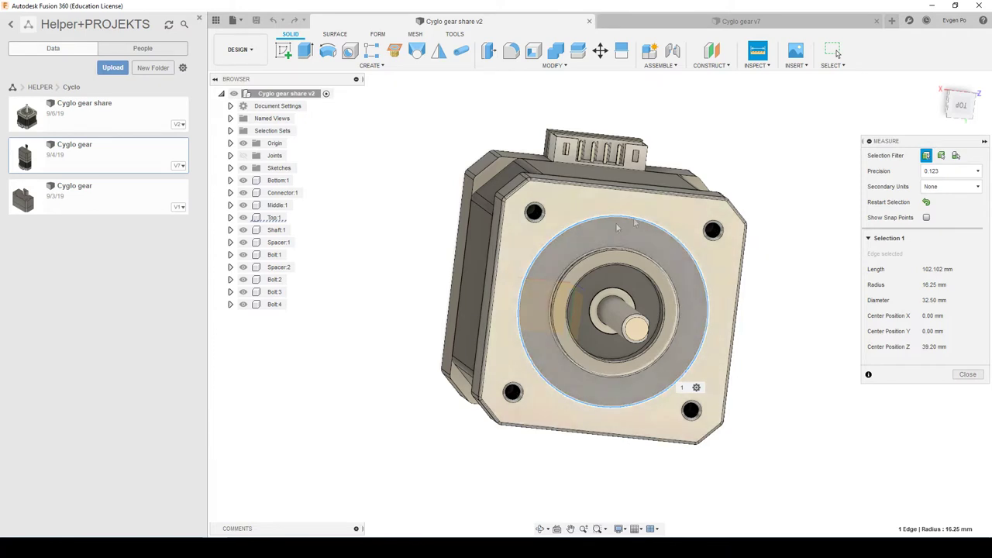
click(831, 155)
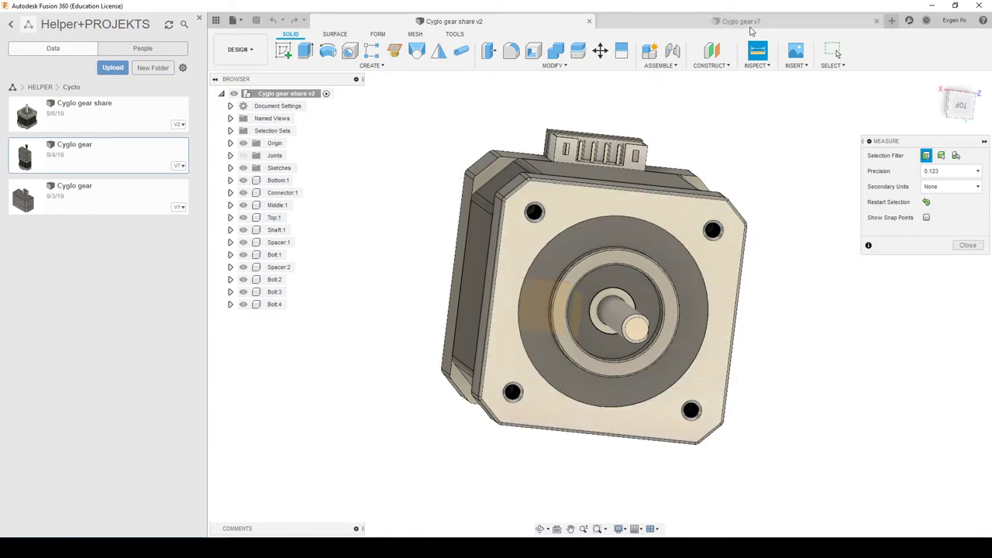
key(alt+Tab)
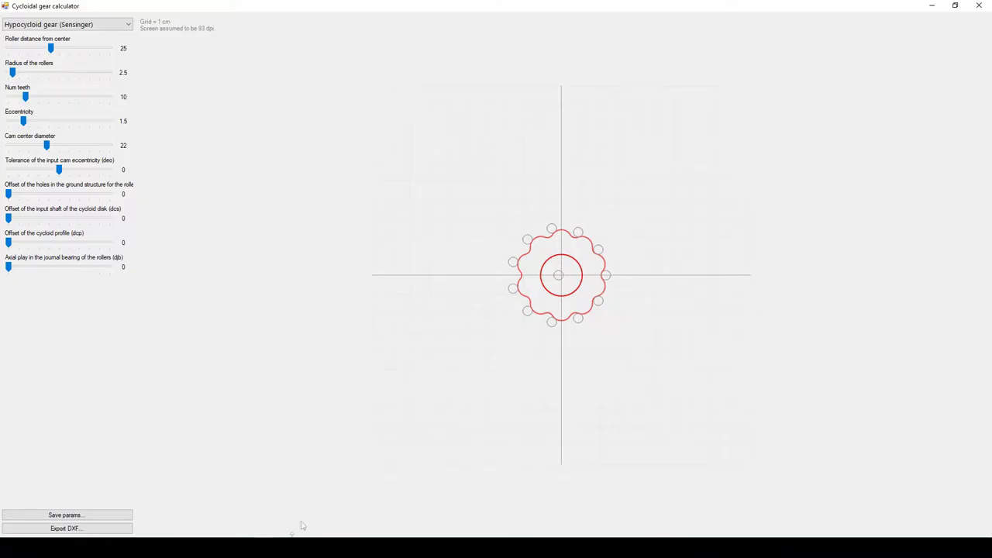
Set the gear type to Cycloidal Gear and try cam teeth counts, ending at 14.
click(75, 28)
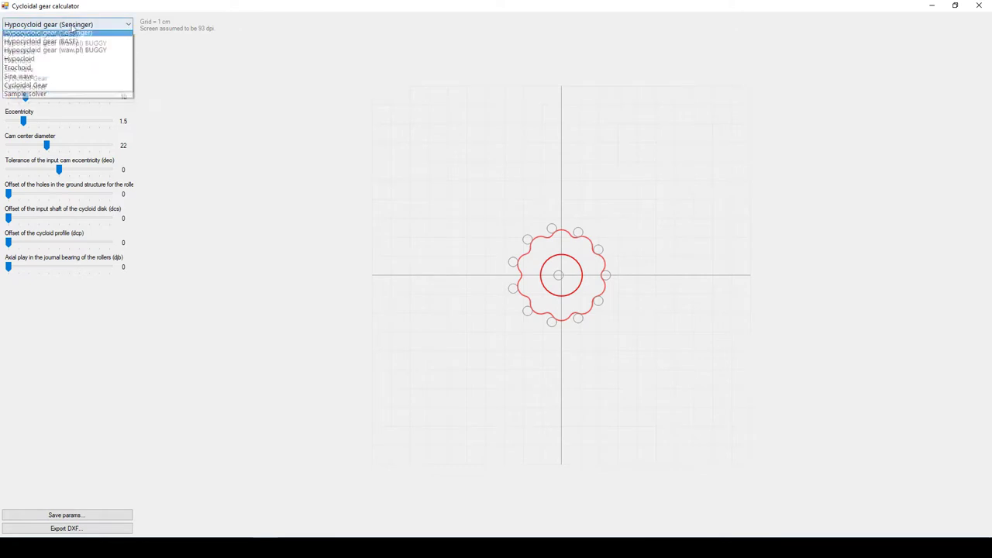
click(62, 89)
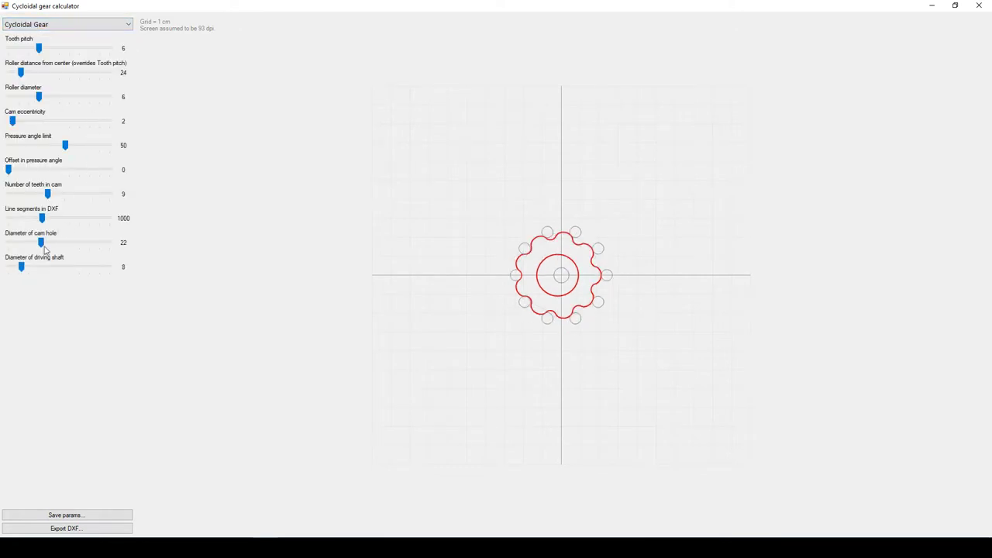
mouse_move(49, 198)
mouse_down()
mouse_move(60, 200)
mouse_move(31, 198)
mouse_move(42, 196)
mouse_up()
drag(45, 198, 49, 198)
click(56, 197)
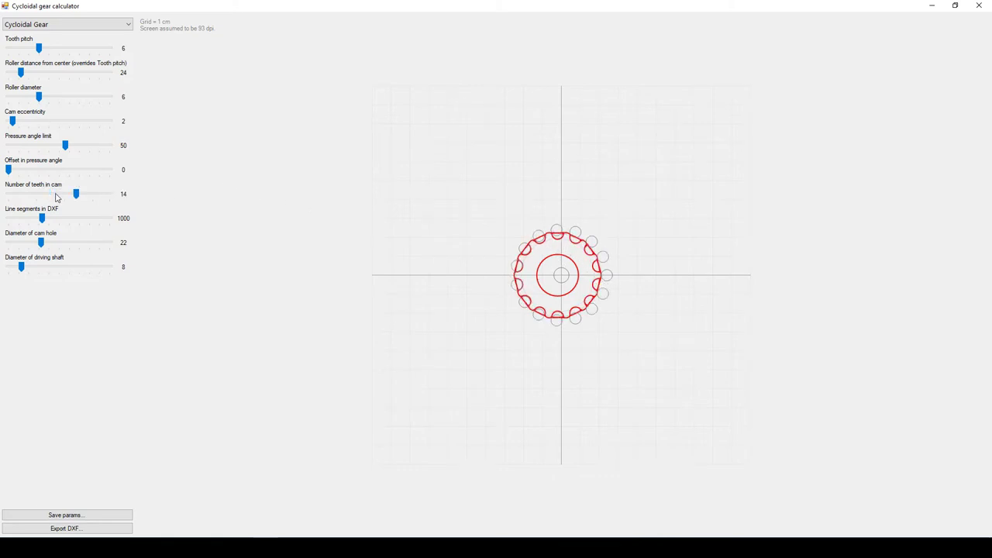
Enter 14 cam teeth and a cam eccentricity of 0.7.
double_click(123, 195)
key(Return)
drag(23, 75, 25, 73)
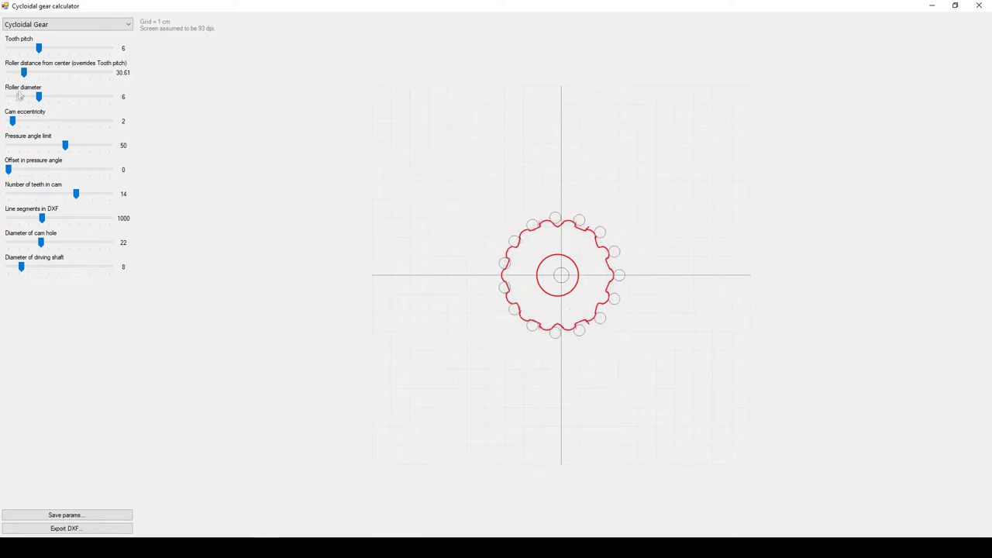
click(123, 122)
key(Return)
mouse_move(39, 97)
mouse_down()
mouse_move(69, 103)
mouse_move(17, 102)
mouse_up()
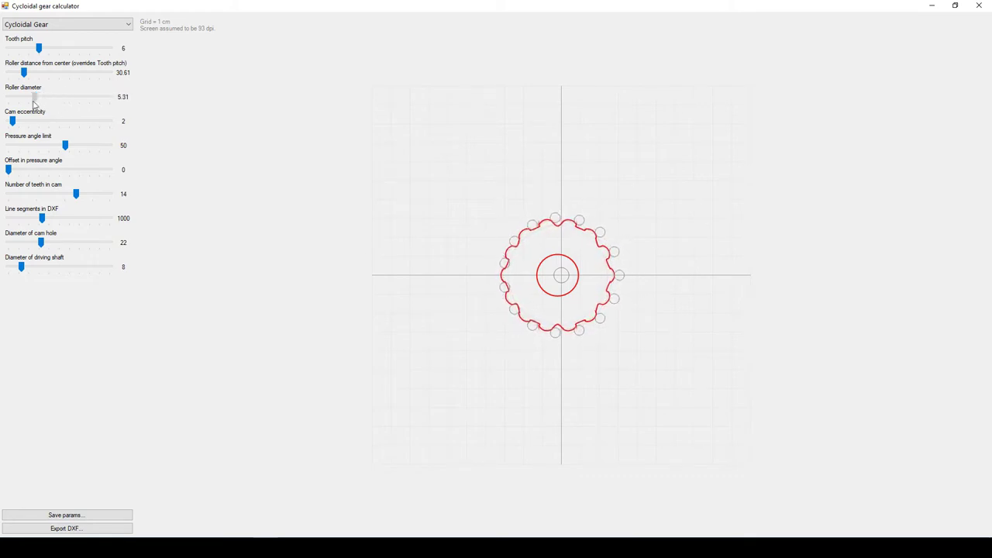
drag(17, 102, 25, 101)
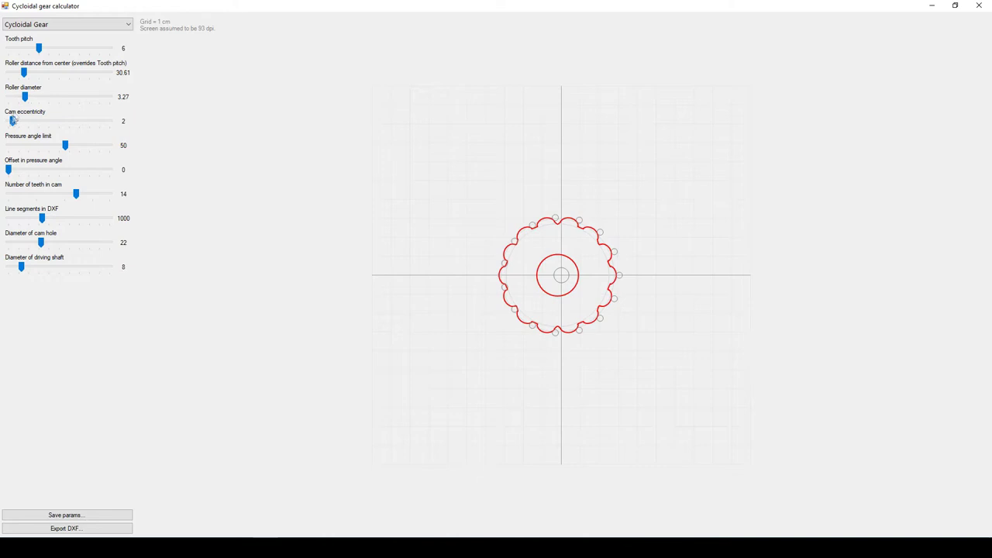
double_click(123, 122)
text(0.7)
key(Return)
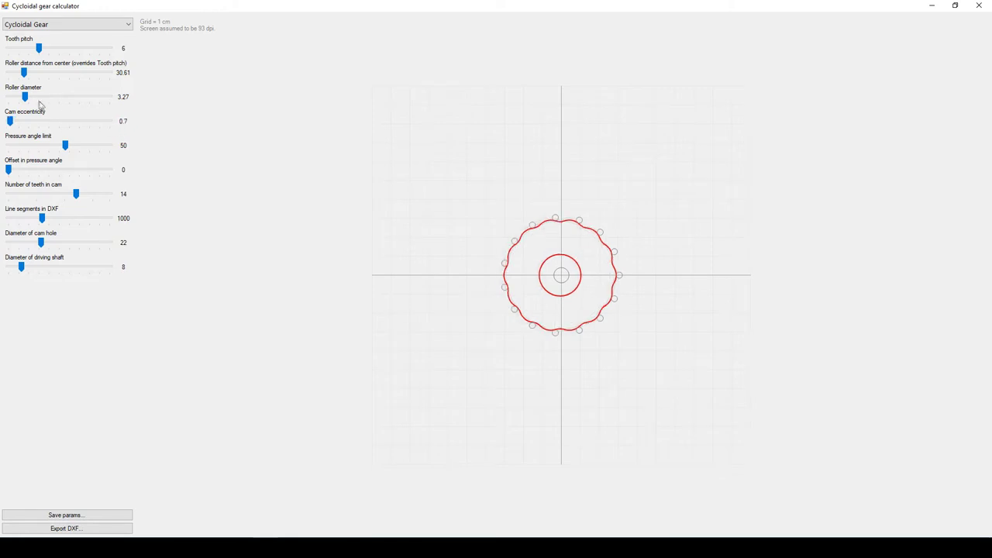
Set roller distance 16 and roller diameter 5, and shrink the cam hole to 12.86.
mouse_move(24, 96)
mouse_down()
mouse_move(51, 97)
mouse_move(28, 97)
mouse_move(52, 97)
mouse_move(45, 105)
mouse_up()
drag(24, 73, 27, 72)
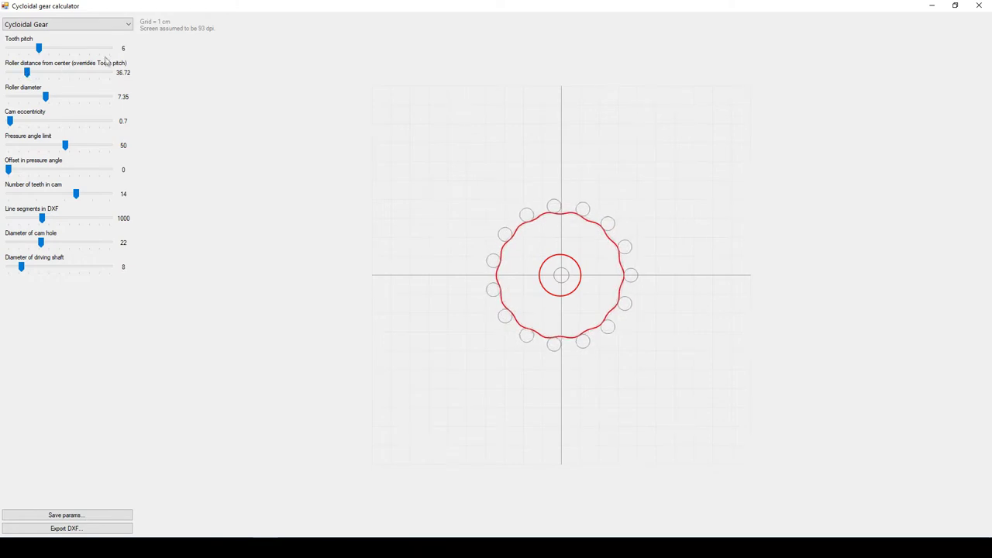
double_click(122, 73)
key(Return)
double_click(122, 97)
drag(45, 97, 28, 98)
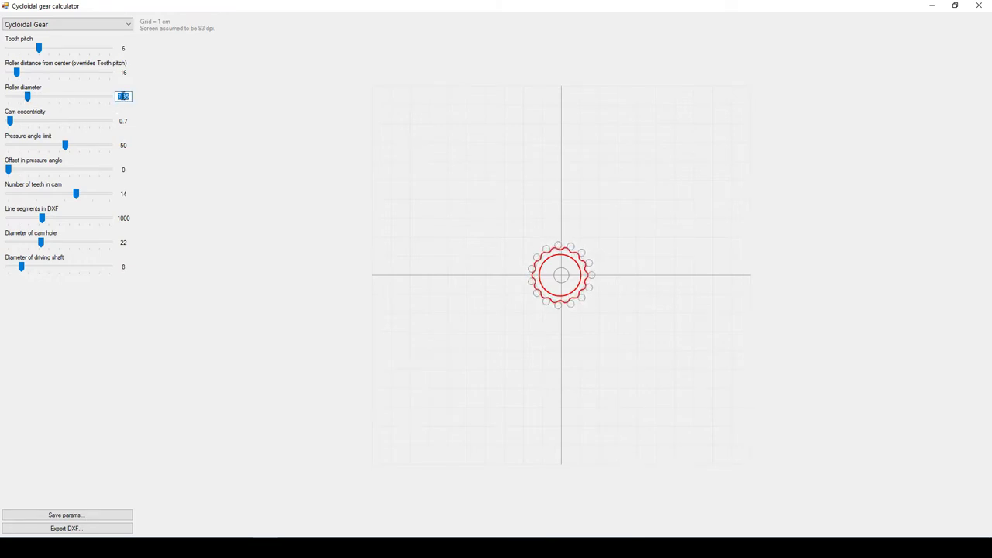
text(5)
key(Return)
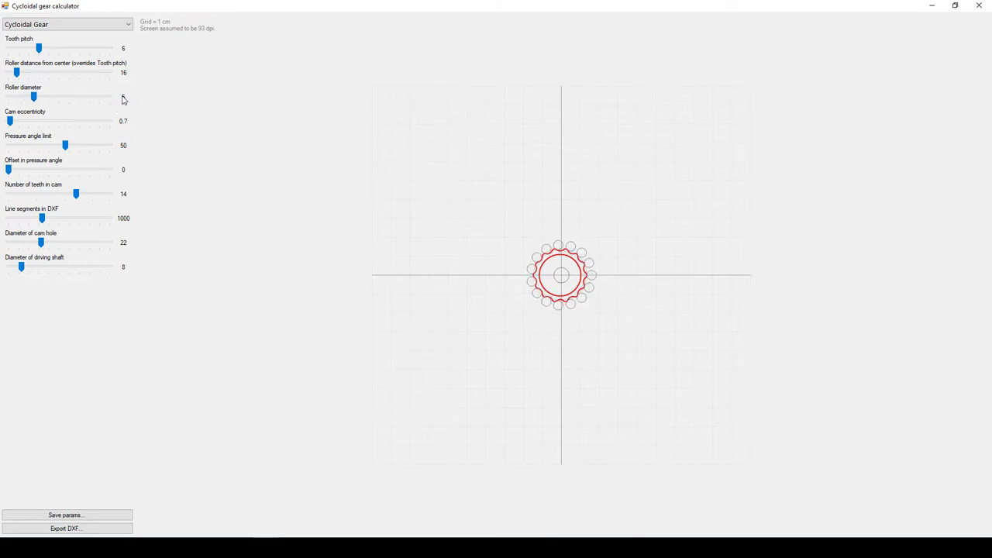
mouse_move(42, 242)
mouse_down()
mouse_move(24, 244)
mouse_move(15, 268)
mouse_up()
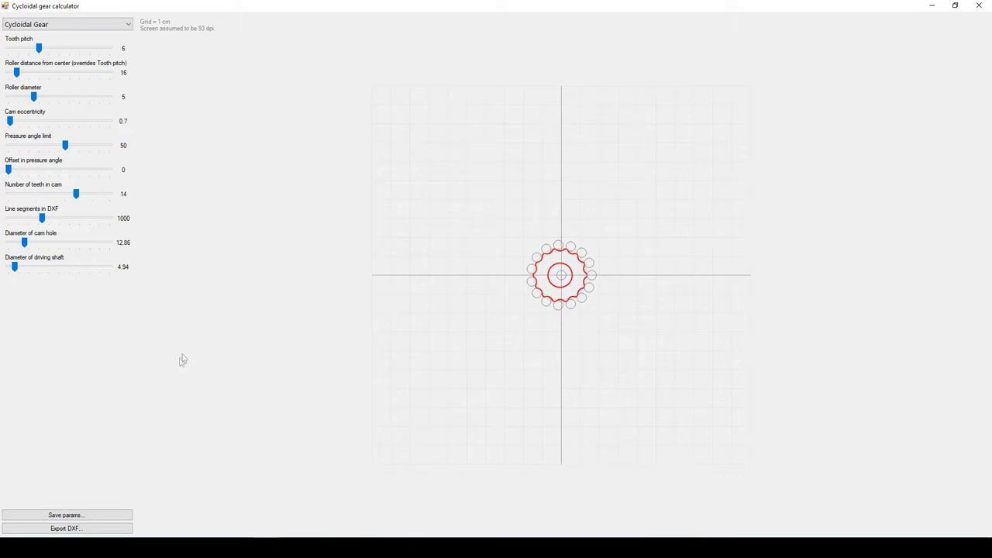
Export the gear profile as DXF, overwriting 12.dxf in the Редуктор folder.
click(92, 528)
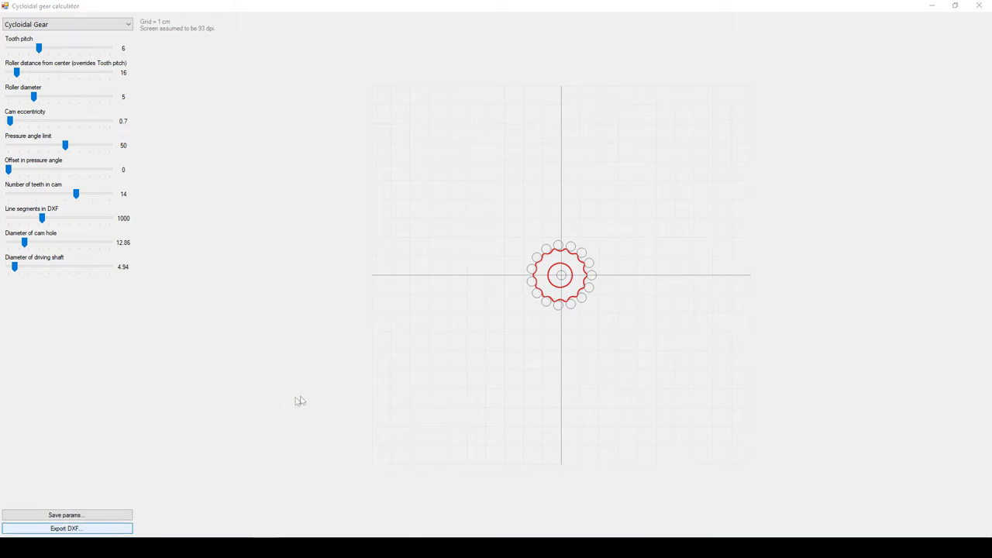
click(131, 89)
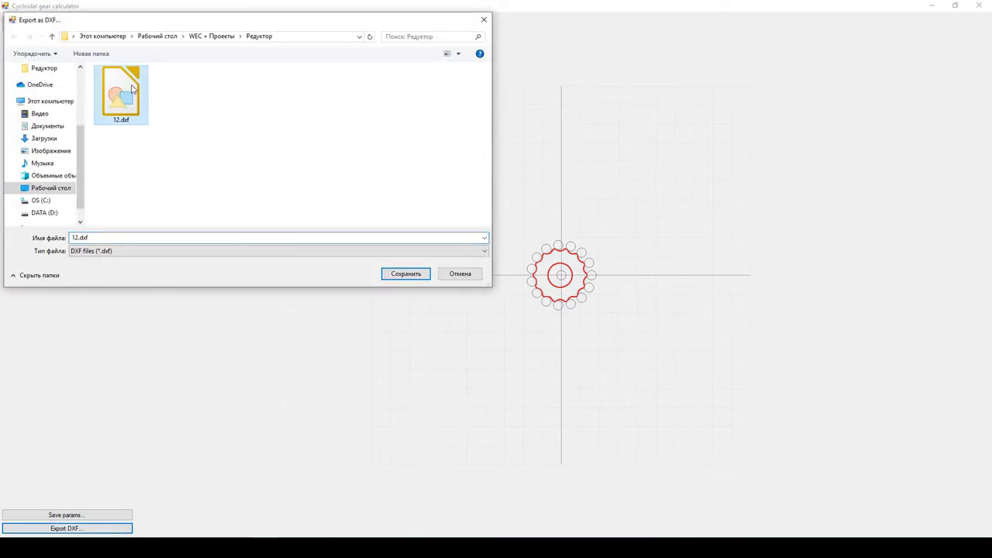
click(410, 278)
click(520, 275)
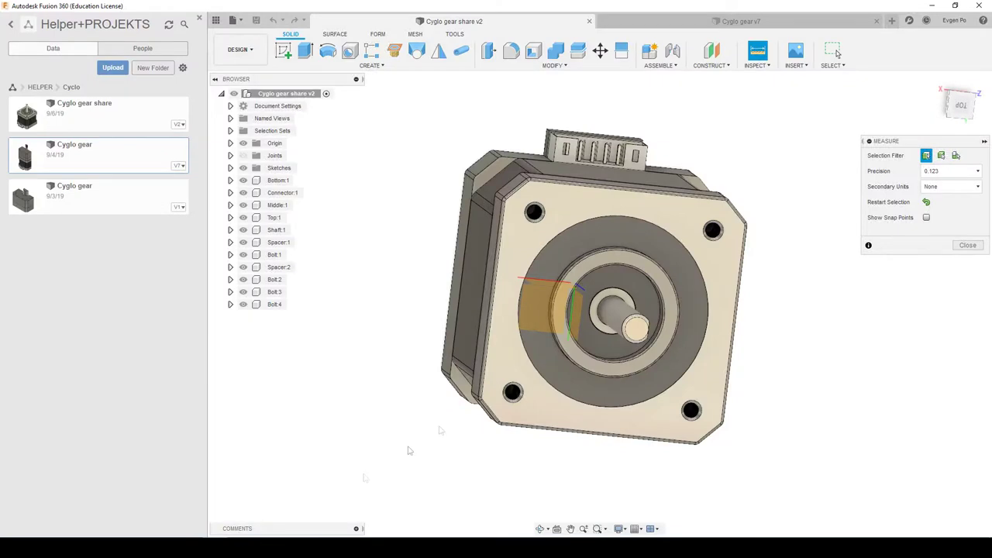
Close Measure, hide the motor's joint markers and snap to the top view.
click(967, 246)
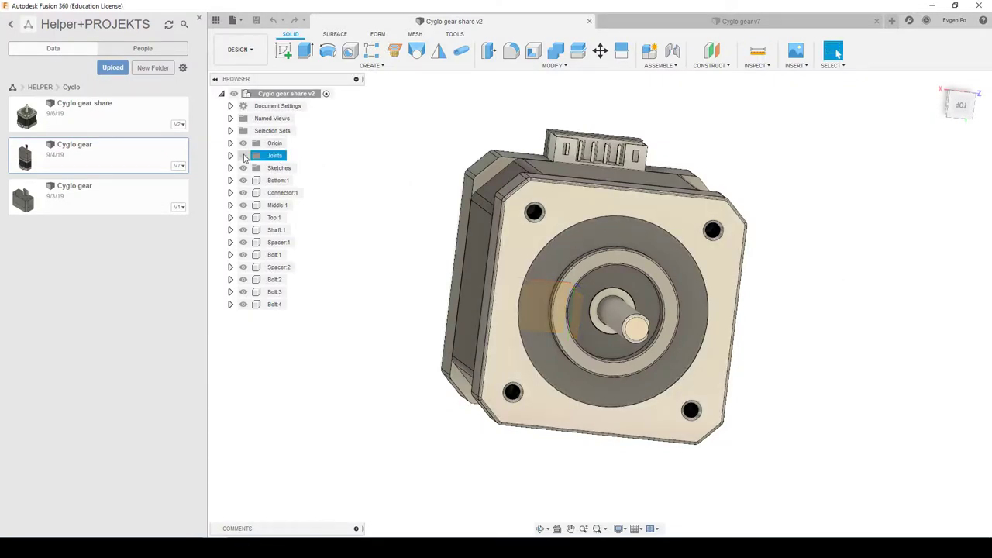
click(243, 155)
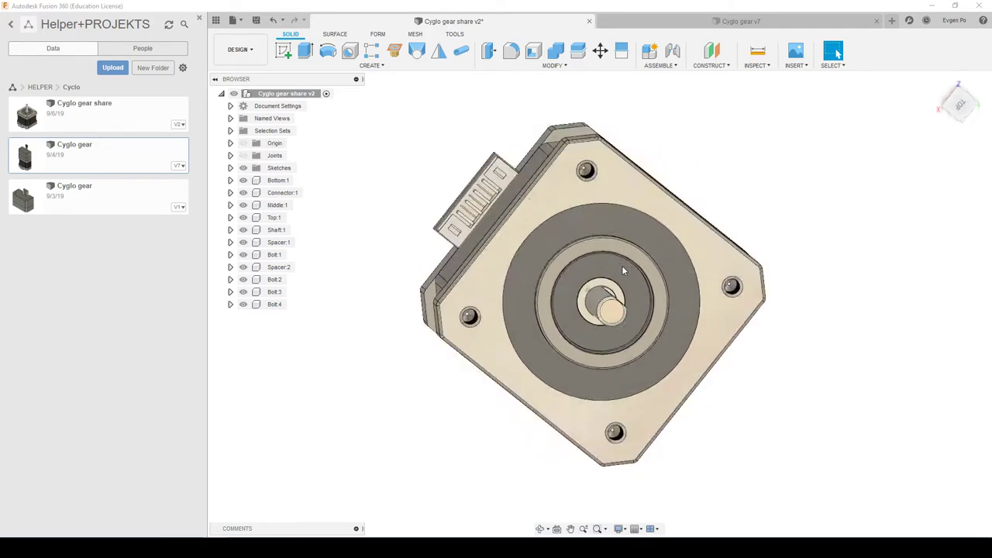
drag(960, 105, 974, 108)
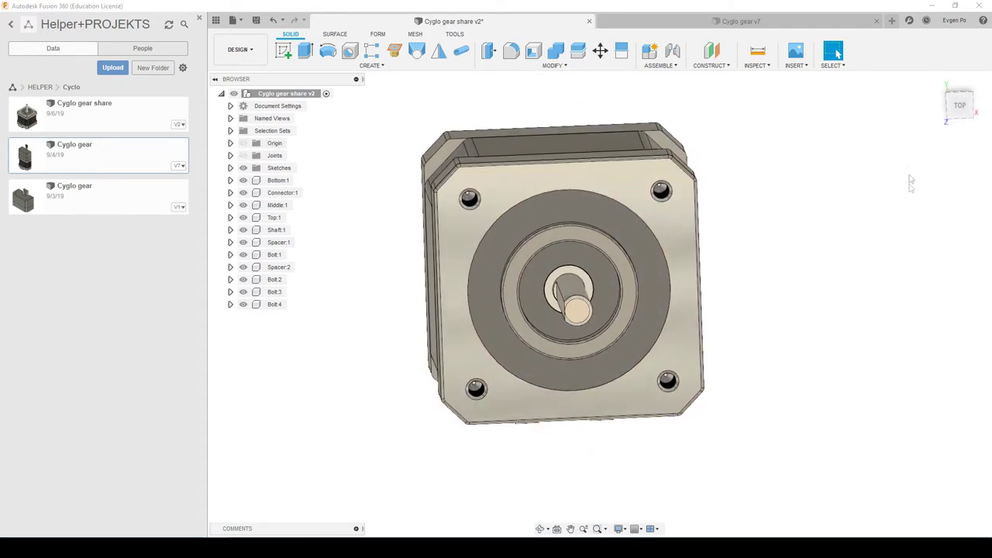
click(971, 108)
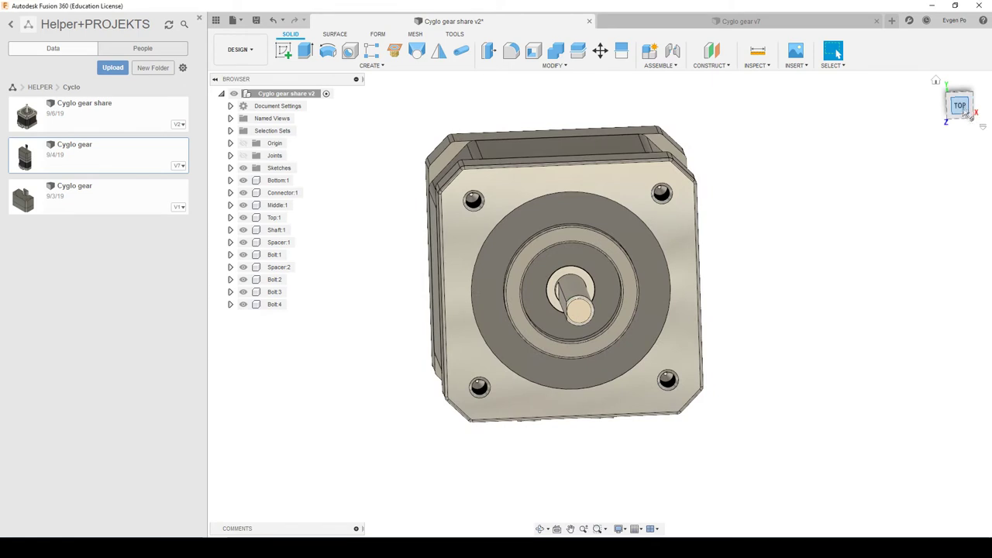
Start an Insert DXF with the motor orbited to a tilted 3D view.
click(796, 67)
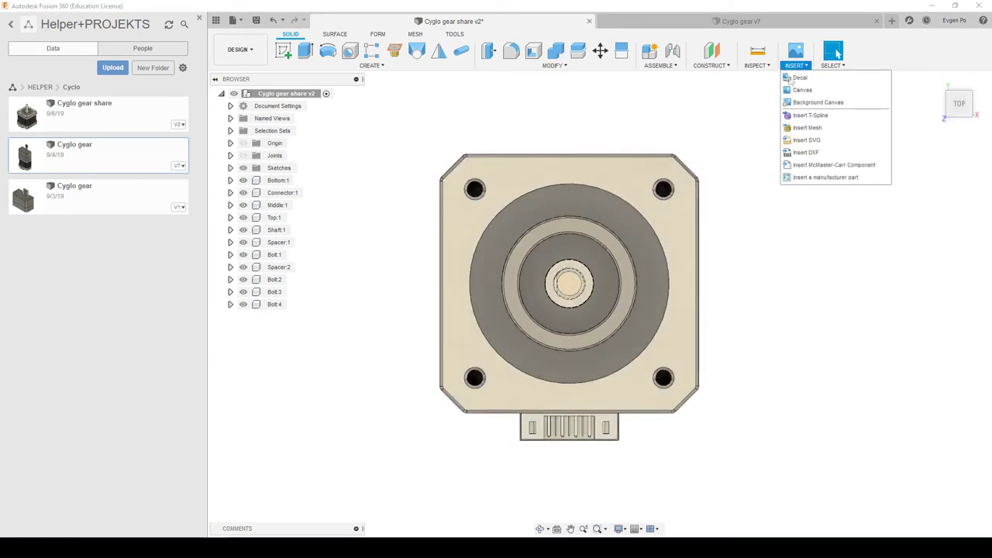
click(809, 152)
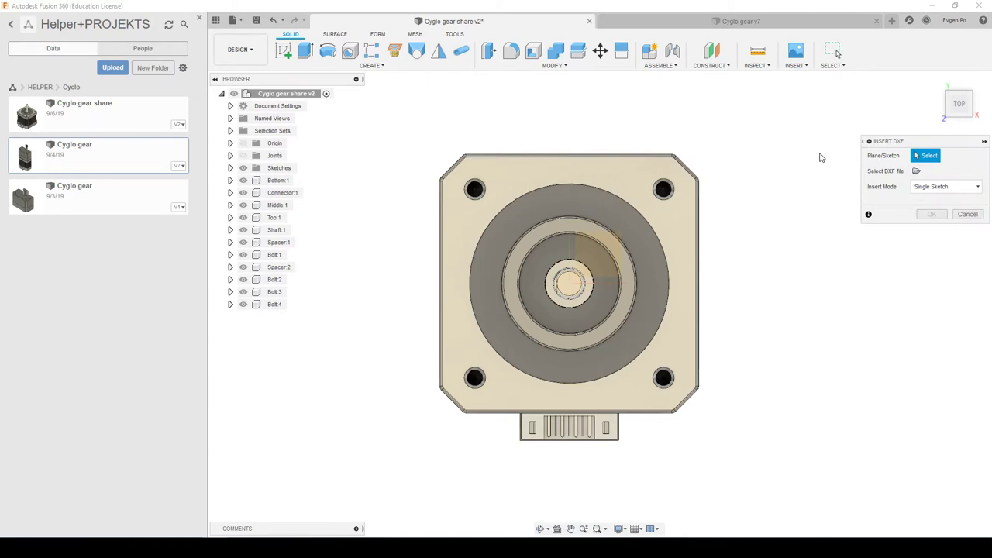
mouse_move(655, 213)
shift+middle_down()
mouse_move(747, 208)
mouse_move(682, 222)
shift+middle_up()
Use the motor's front face as the DXF plane and open 12.dxf from WEC + Проекты > Редуктор.
click(679, 222)
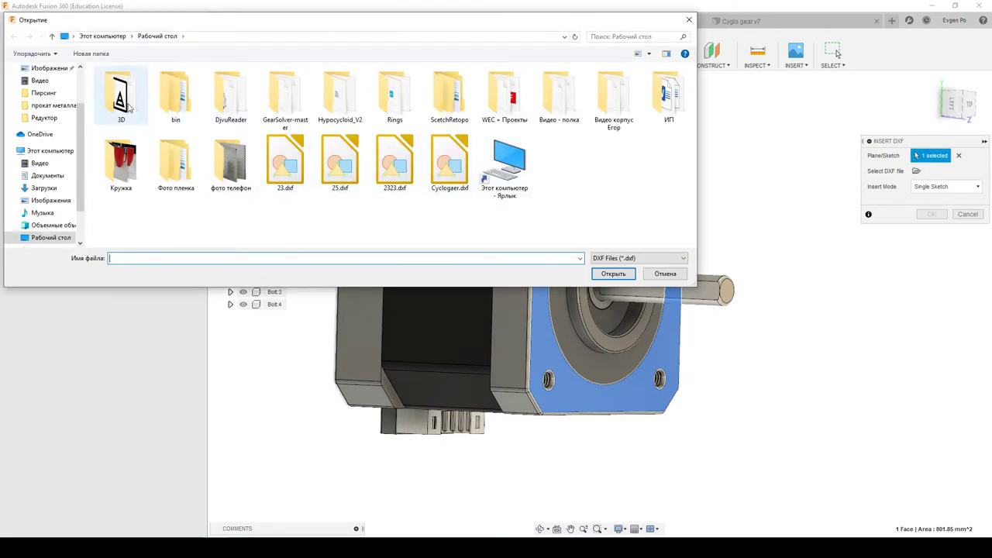
double_click(504, 97)
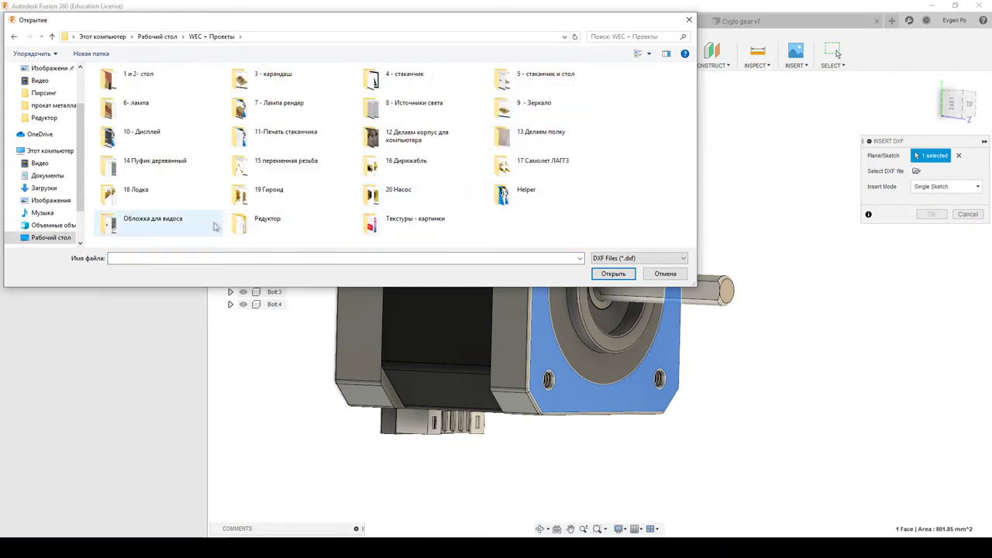
double_click(265, 230)
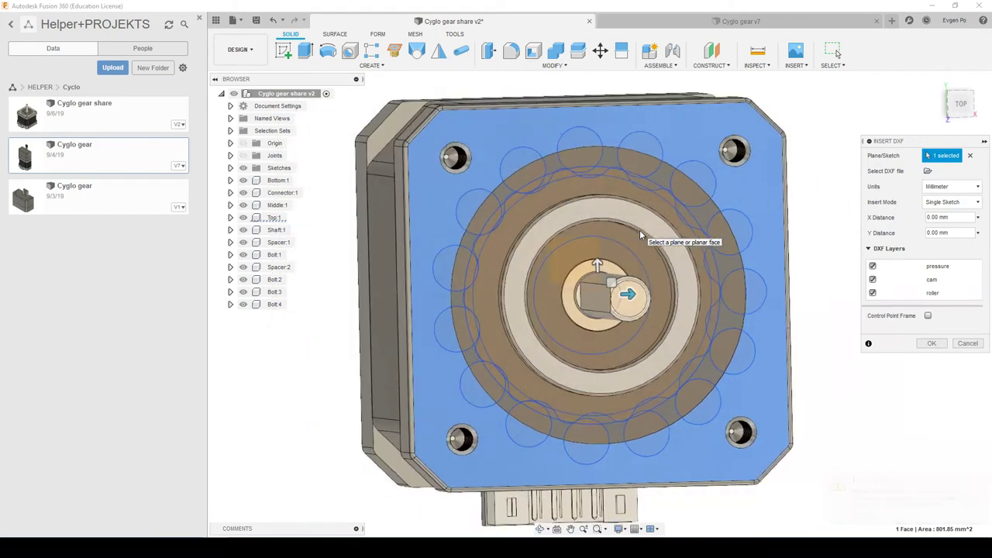
Import the DXF with only the cam and roller layers, leaving out pressure.
click(872, 280)
click(873, 280)
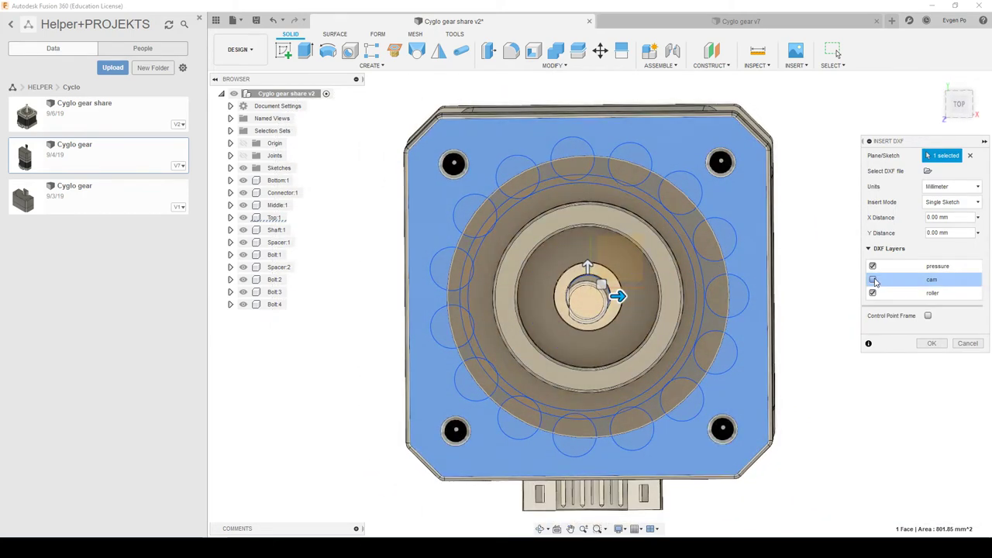
click(873, 265)
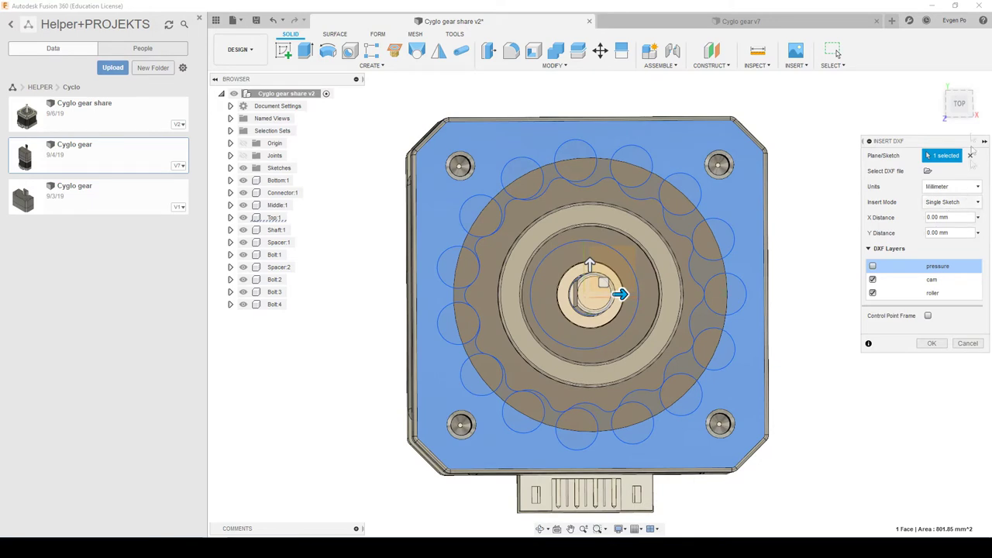
click(961, 105)
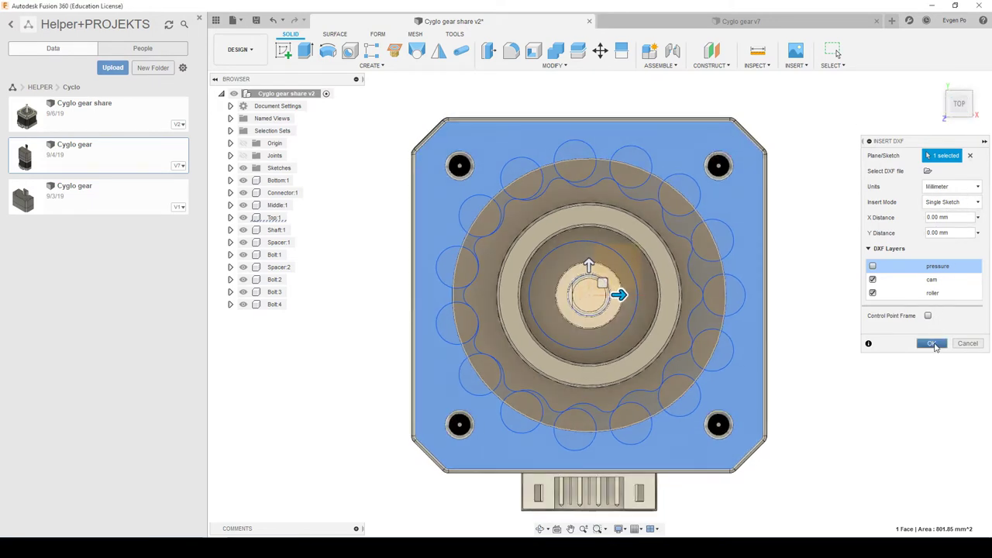
click(932, 344)
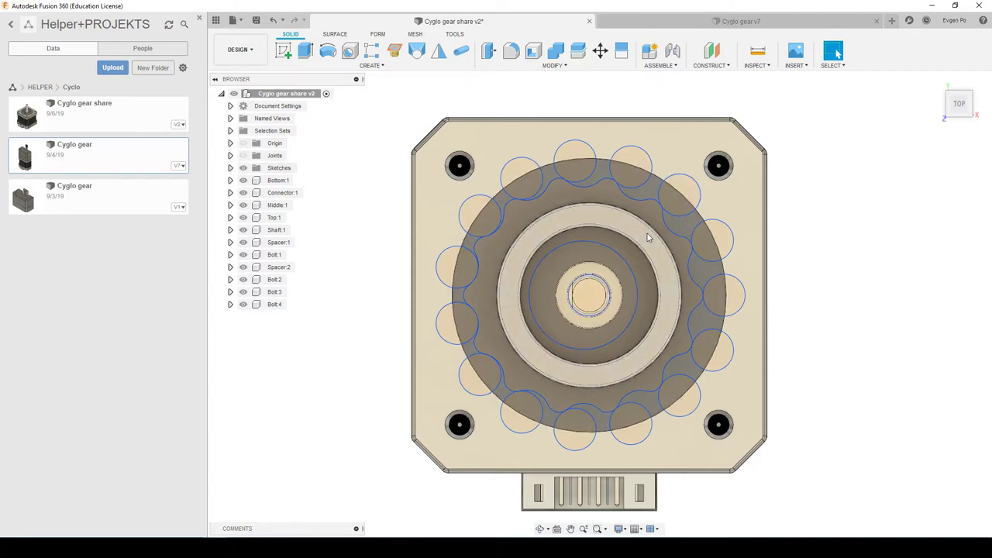
Edit sketch 12 from the browser's Sketches list with Slice enabled.
scroll(586, 284, up, 2)
scroll(587, 280, down, 1)
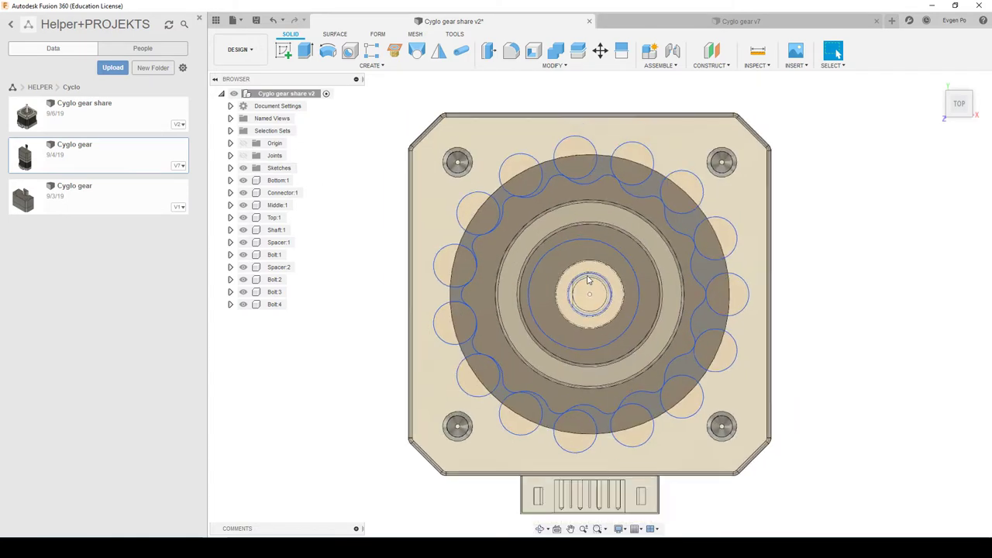
shift+middle_drag(536, 152, 574, 158)
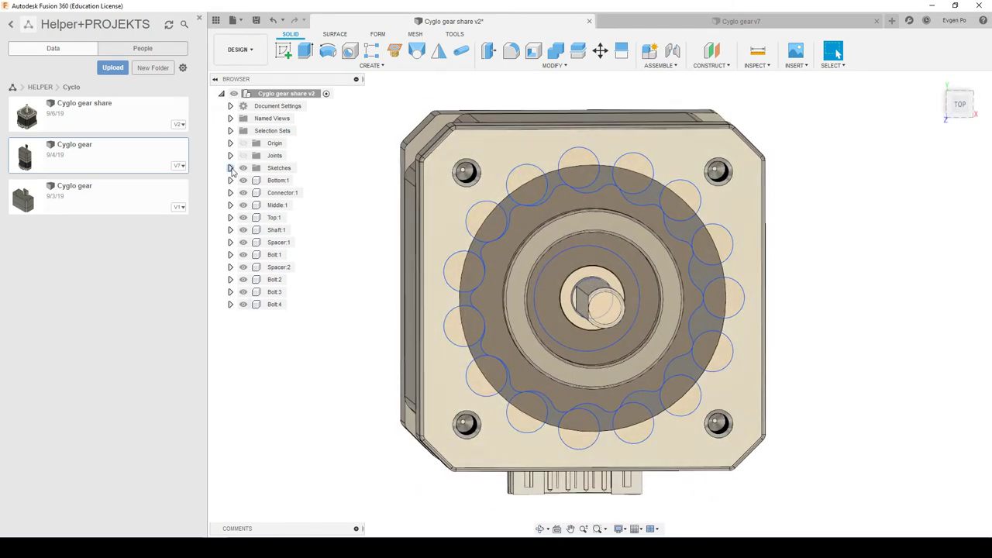
click(230, 168)
click(284, 465)
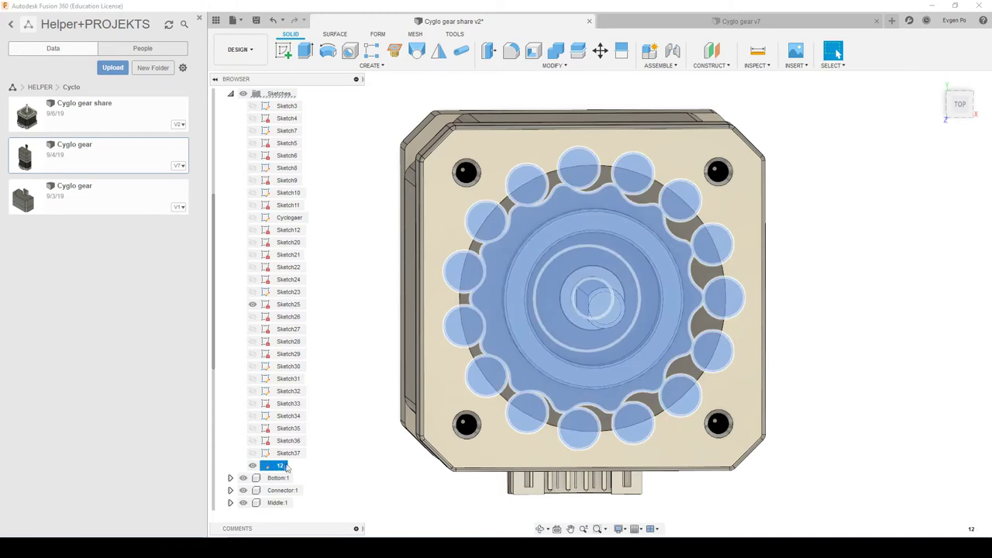
right_click(285, 466)
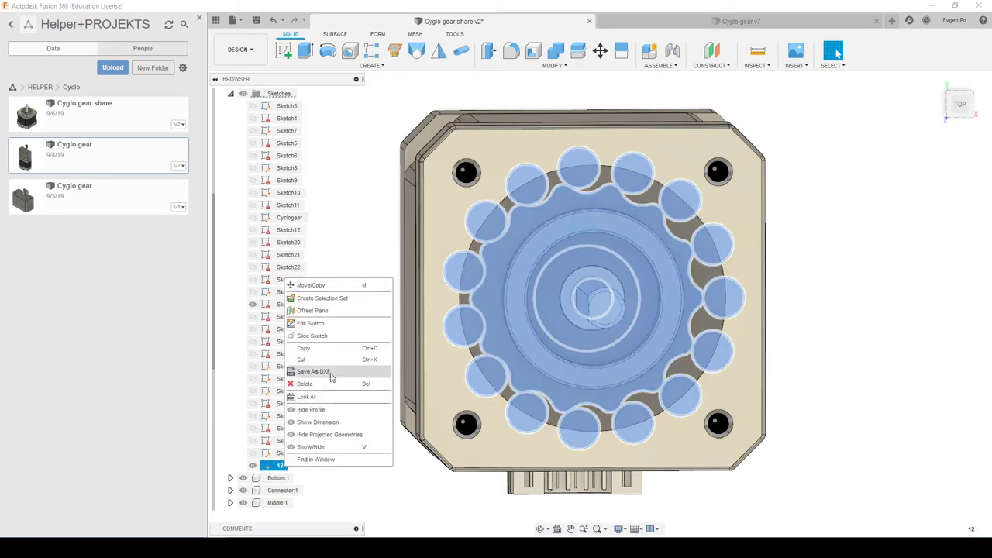
click(318, 323)
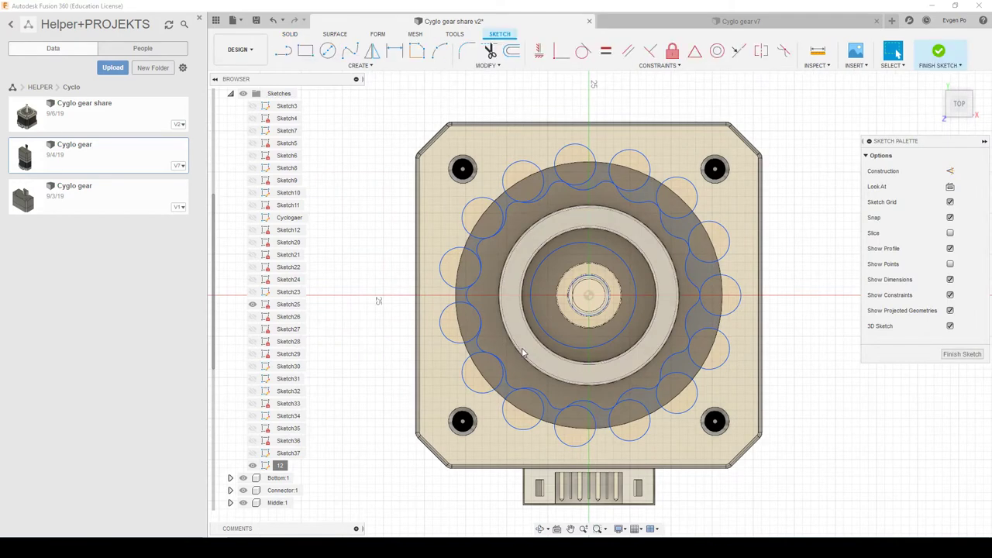
click(950, 233)
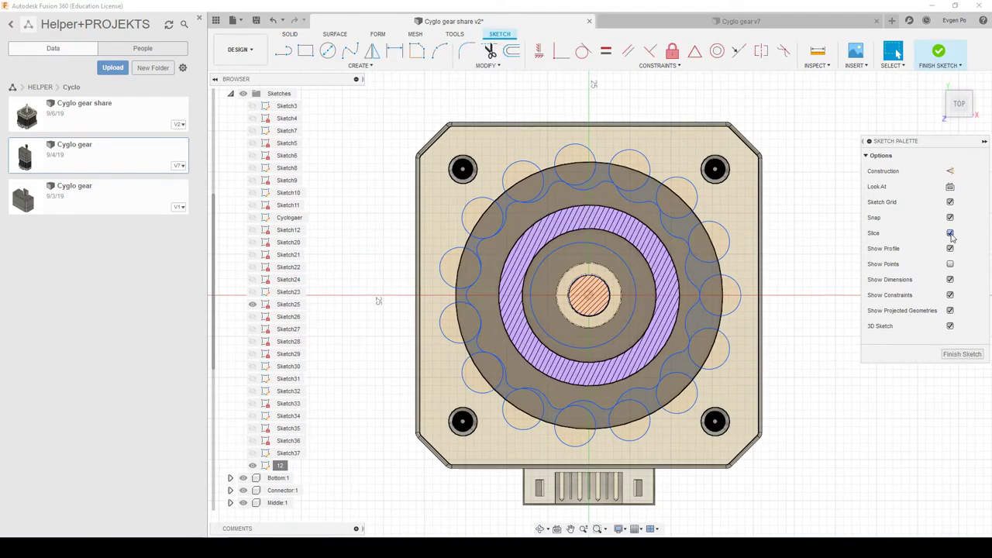
Turn off the section view and fix the left roller circle in place.
click(950, 233)
click(950, 234)
click(950, 233)
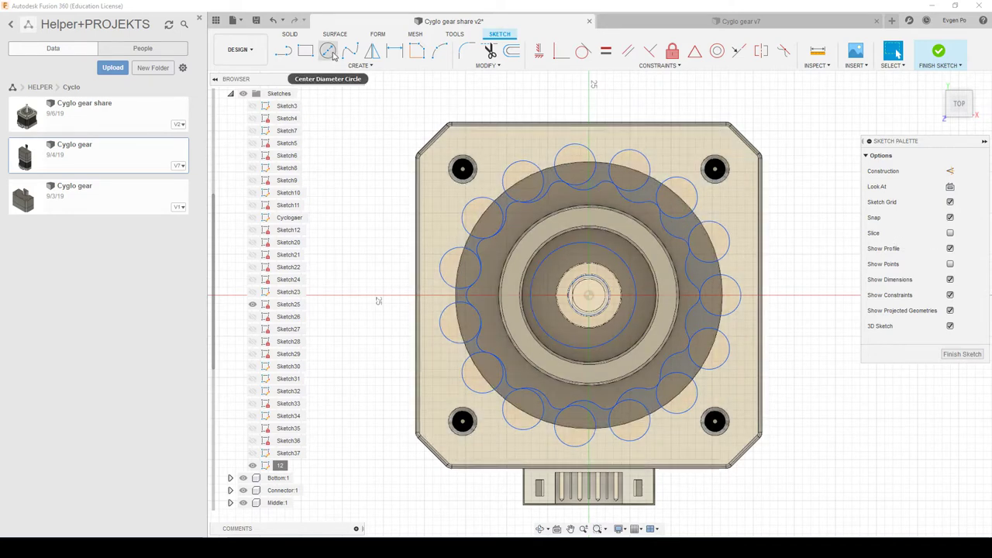
click(672, 51)
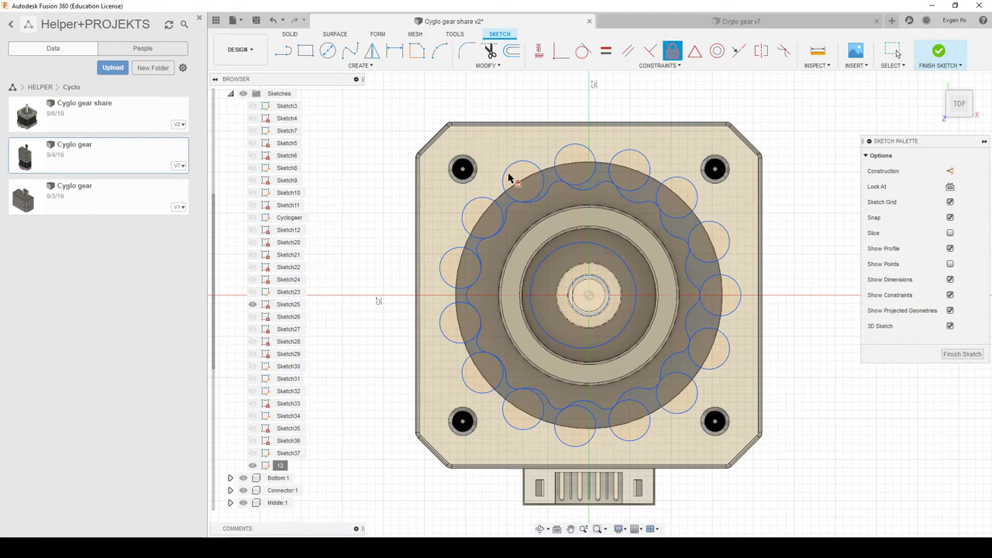
click(503, 203)
Draw a small centre-diameter circle between the two adjacent rollers.
key(Escape)
key(c)
scroll(510, 200, up, 5)
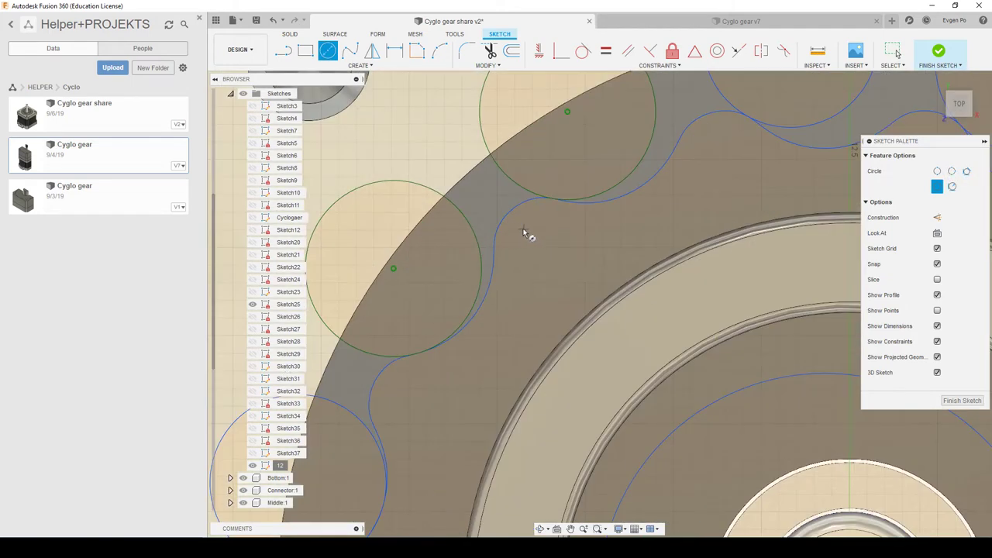
click(518, 233)
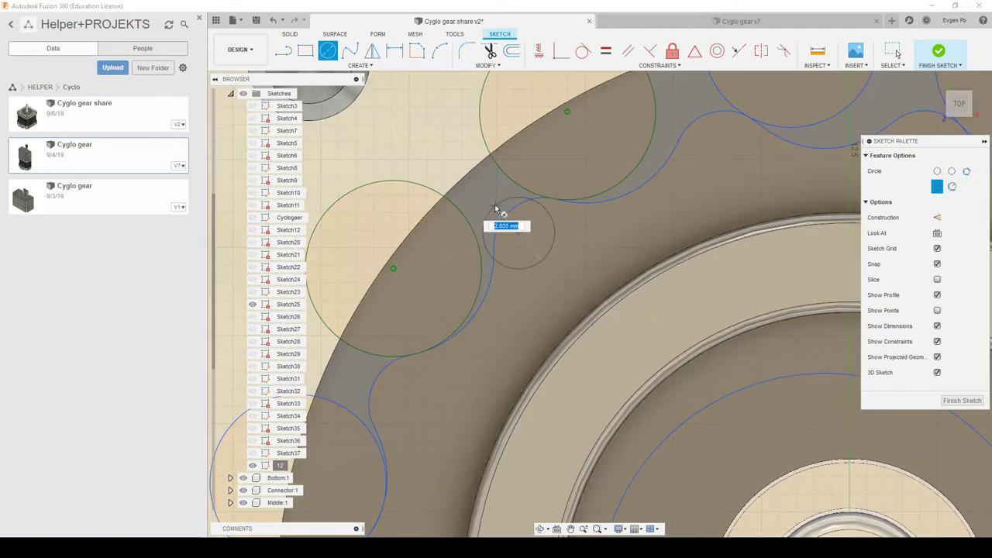
key(Escape)
Make the small circle tangent to the left roller and the upper roller.
click(582, 52)
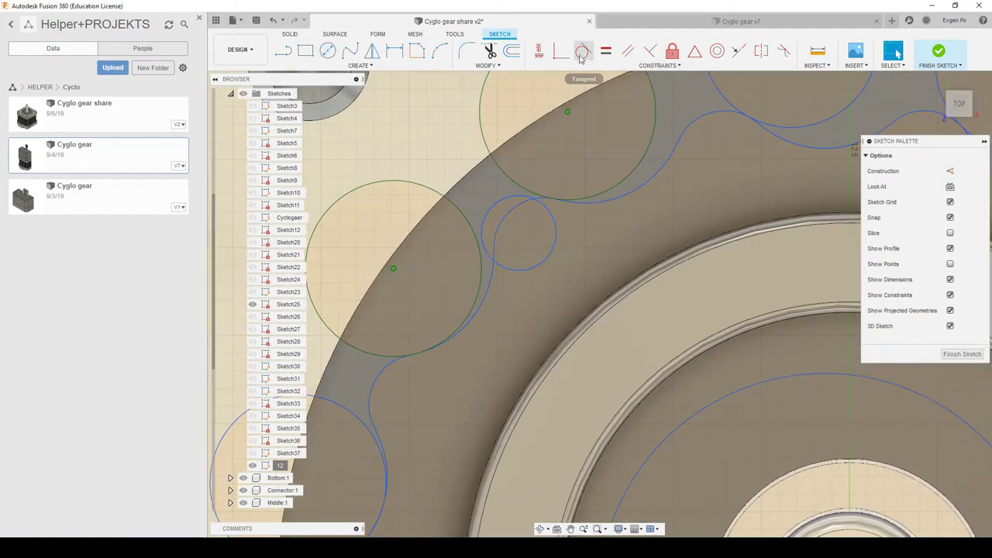
click(482, 245)
click(485, 248)
click(523, 194)
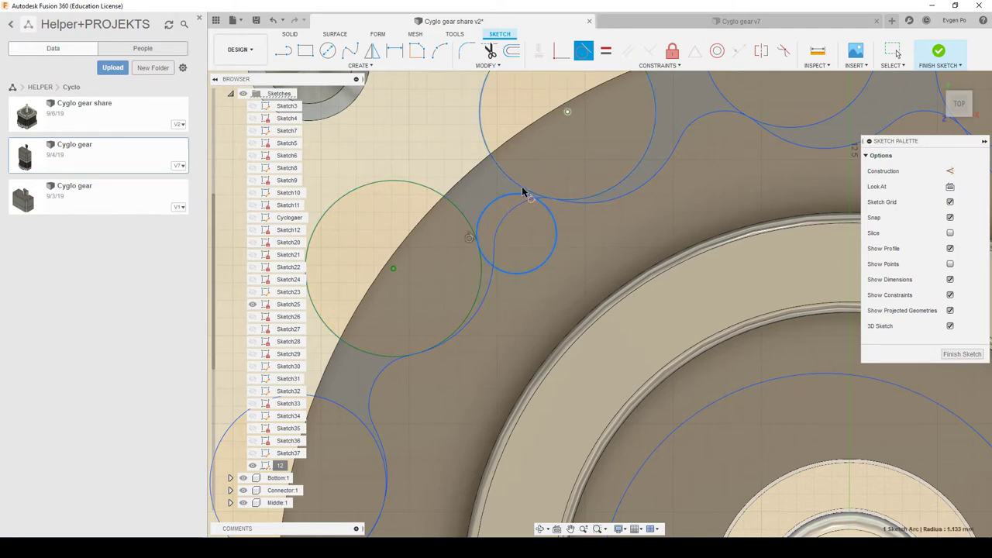
click(438, 185)
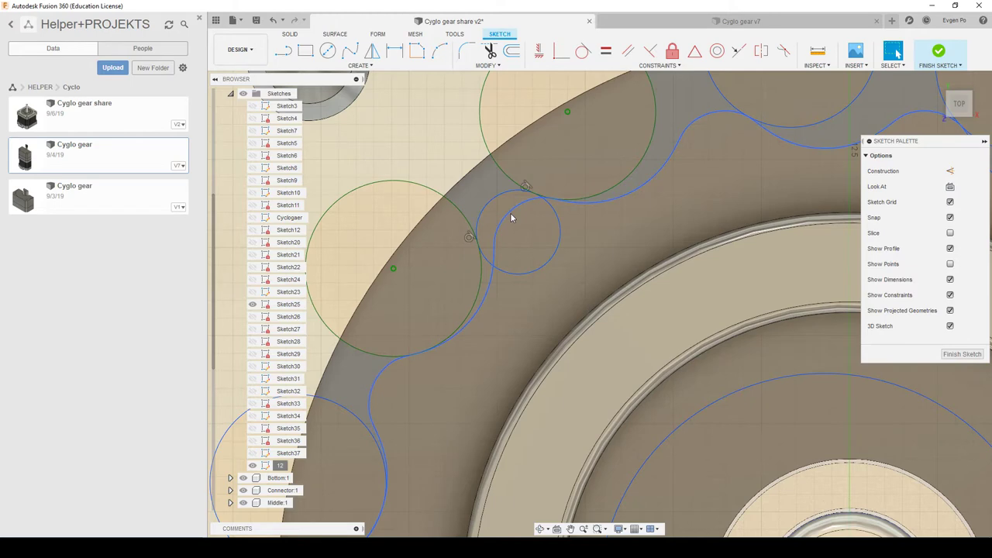
Dimension the small circle's diameter and set it to 2 mm.
key(d)
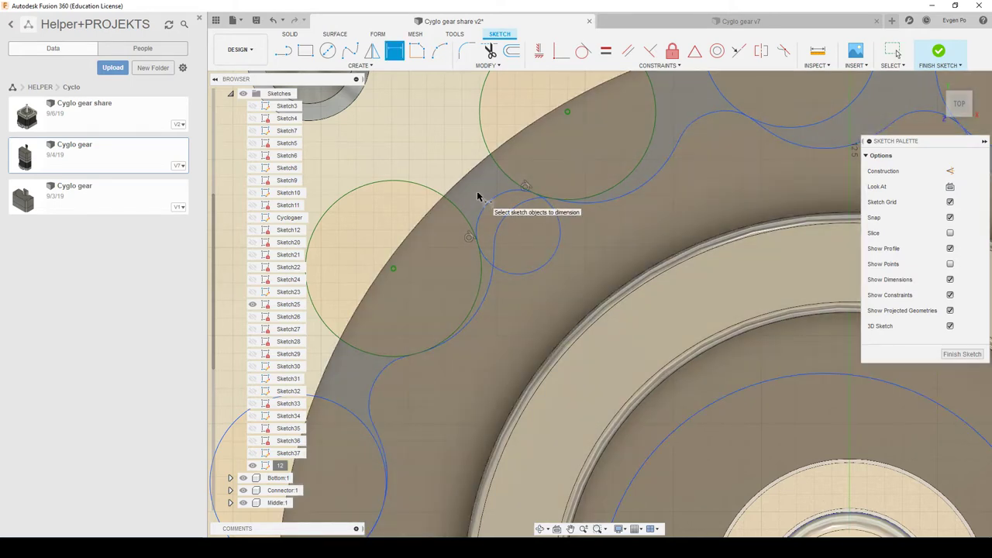
click(491, 204)
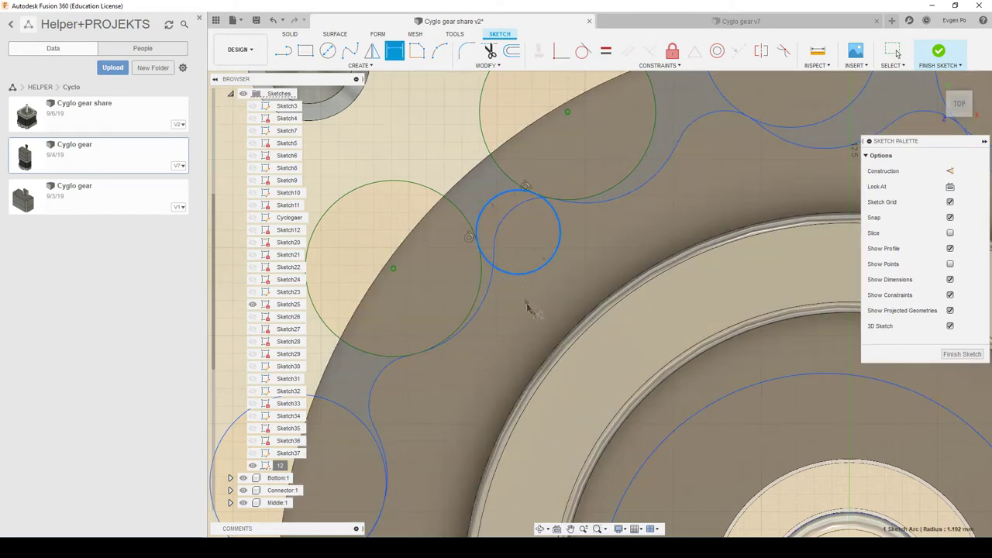
click(449, 148)
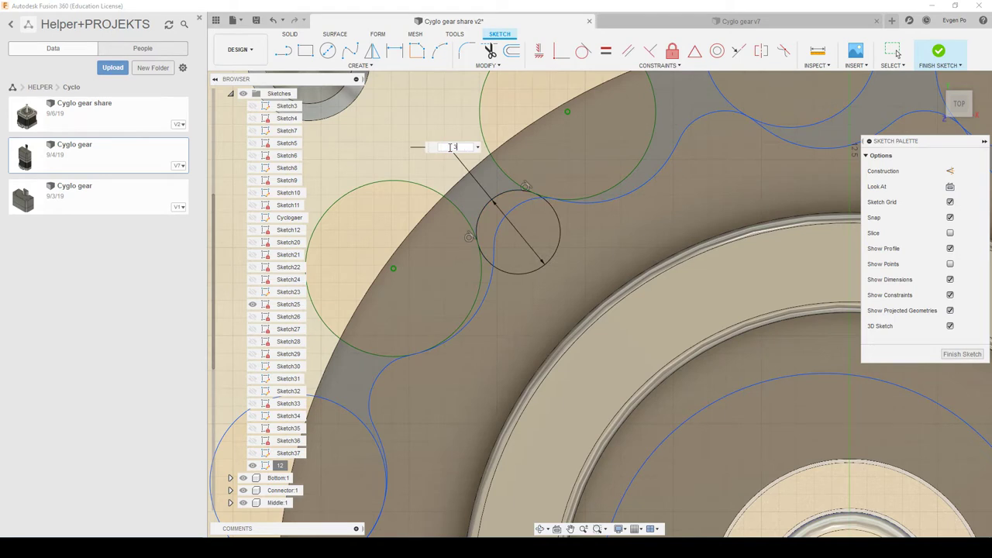
key(Return)
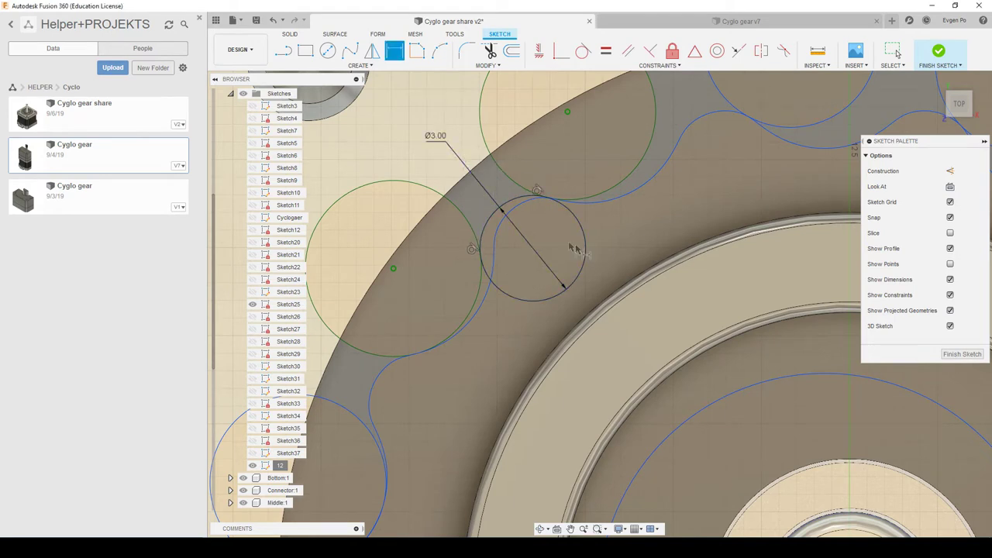
double_click(435, 137)
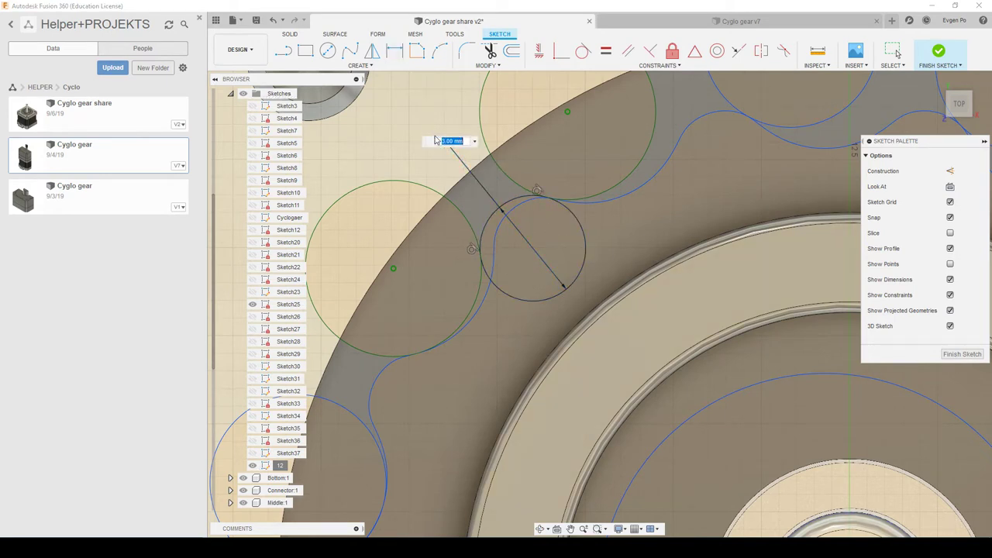
key(Return)
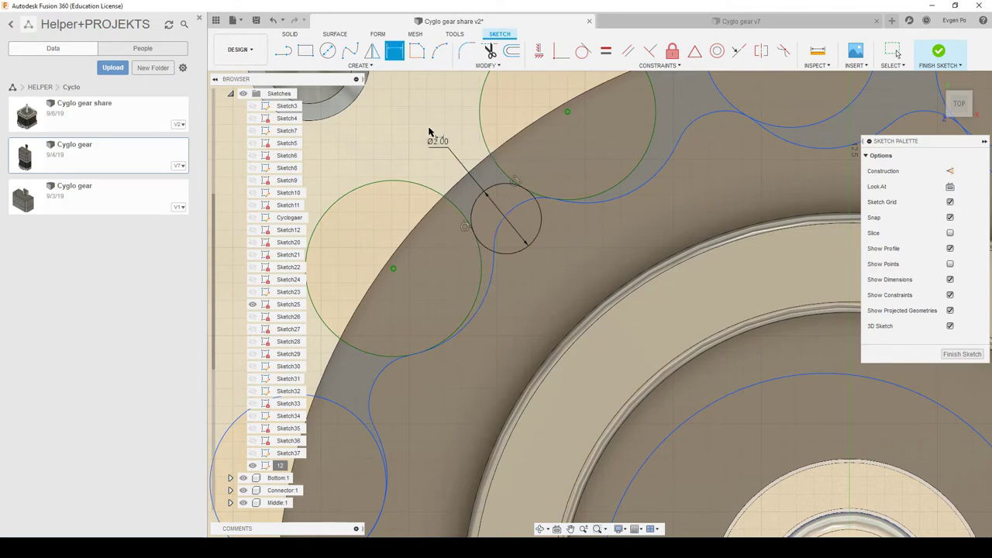
scroll(465, 152, down, 2)
scroll(485, 158, down, 2)
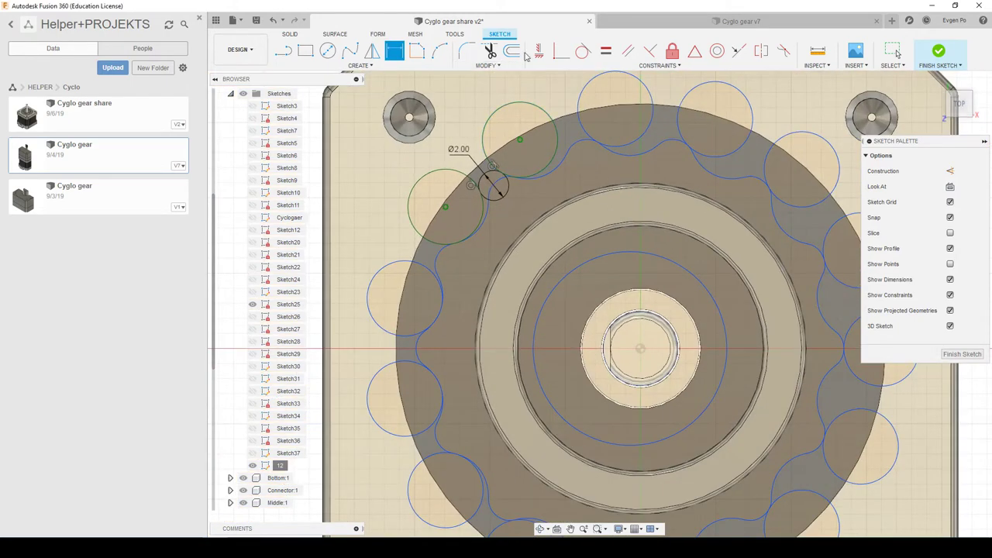
click(472, 50)
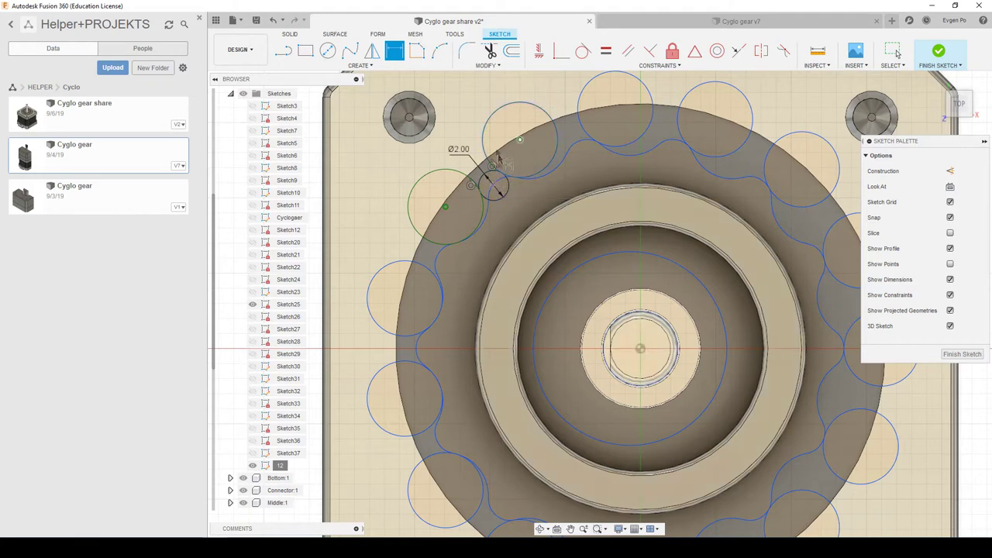
click(359, 65)
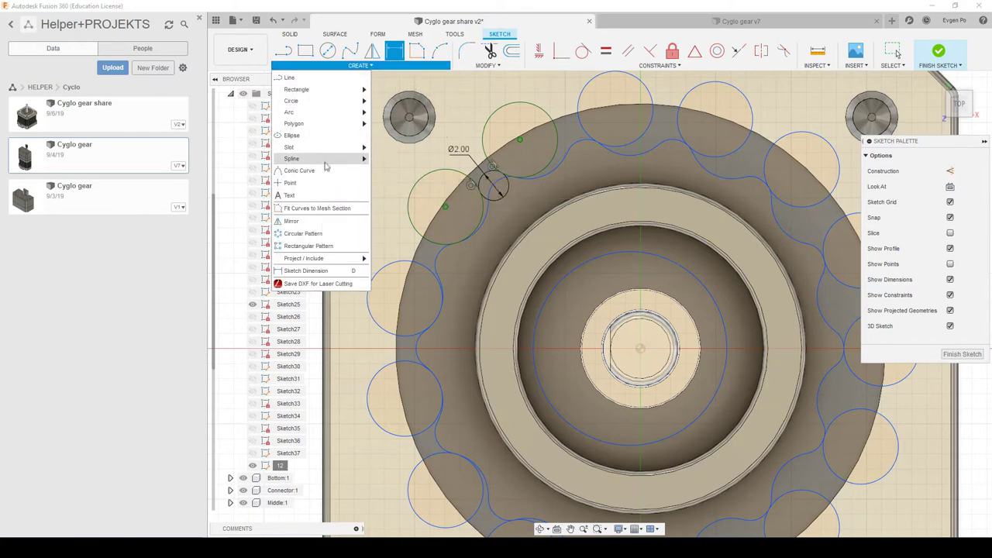
Circular-pattern the Ø2 mm circle around the shaft centre, full type, 15 copies.
click(323, 235)
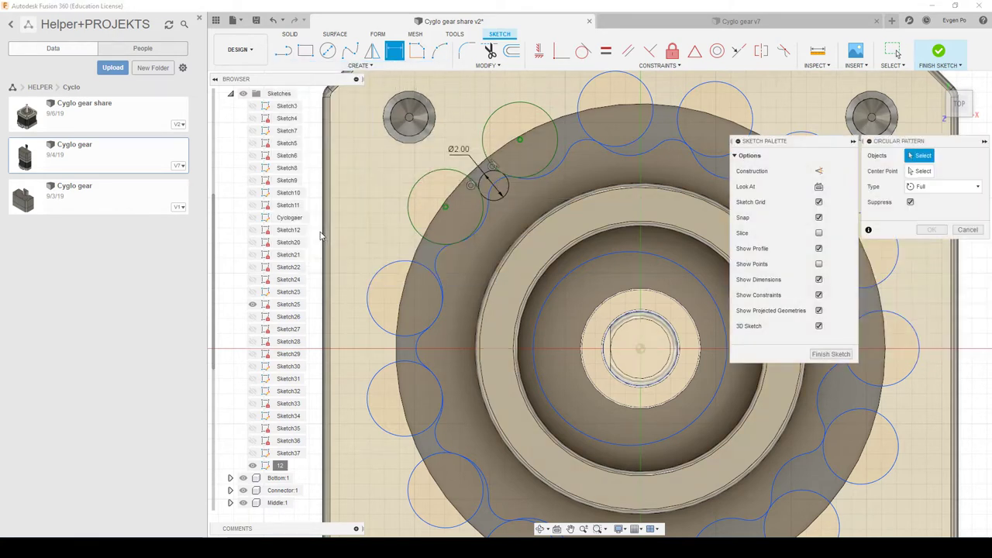
click(490, 184)
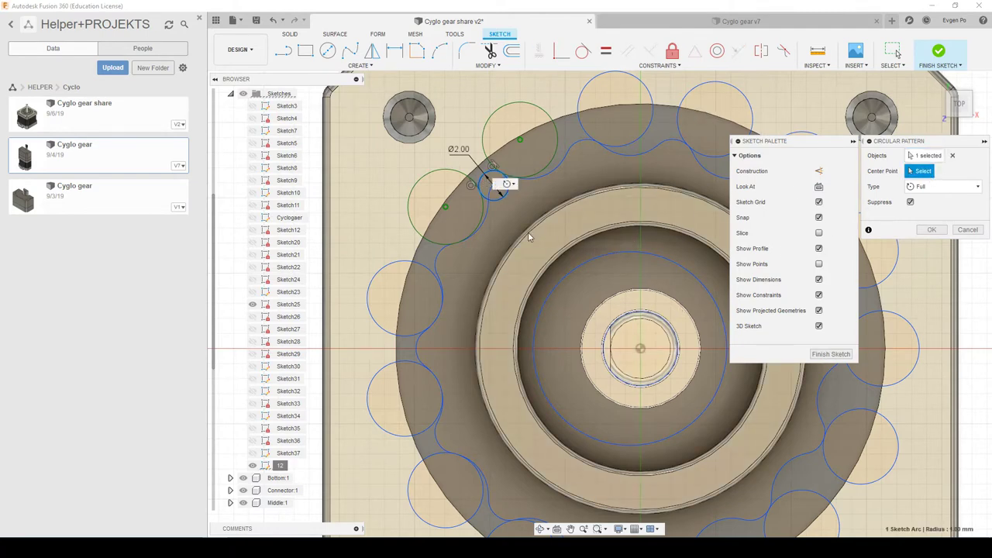
scroll(450, 260, down, 3)
click(594, 331)
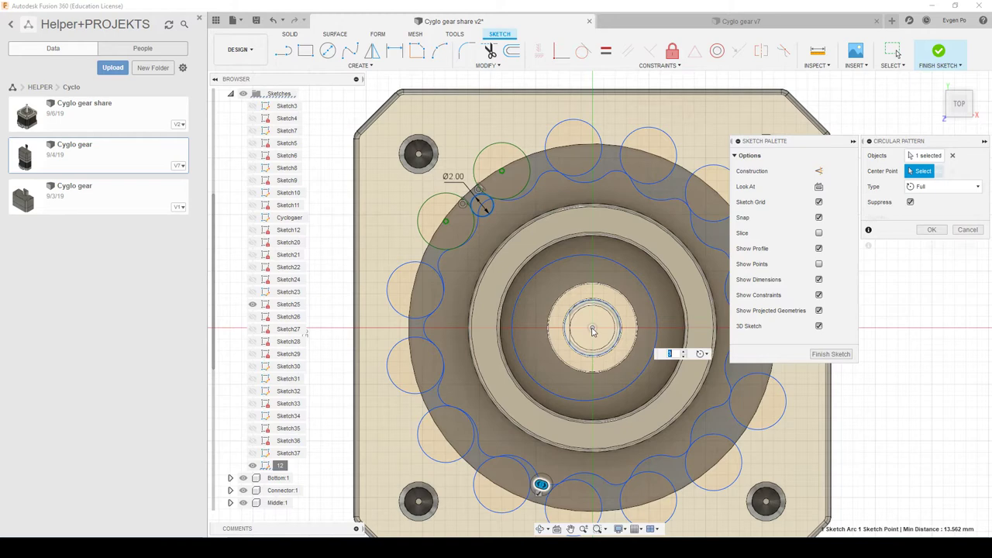
scroll(396, 305, down, 1)
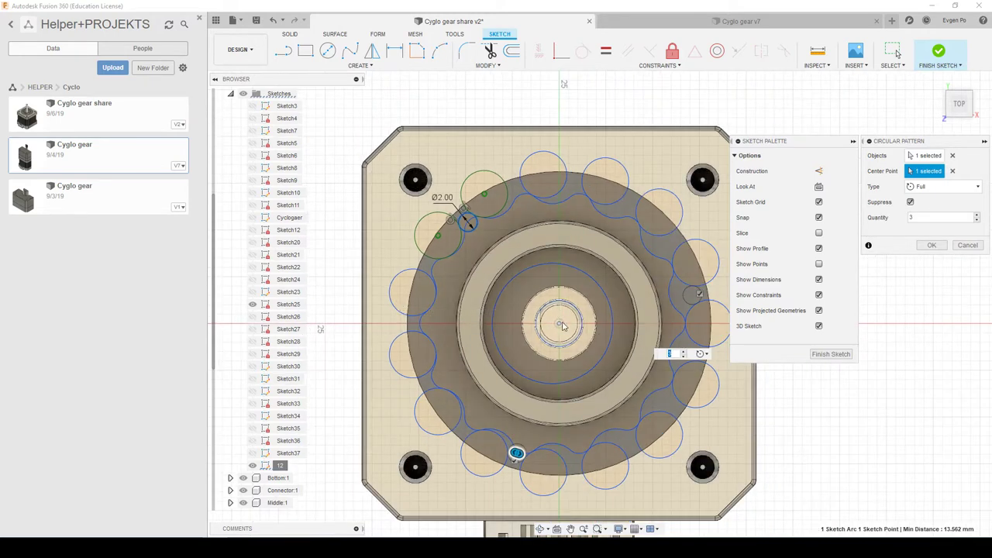
scroll(564, 325, up, 1)
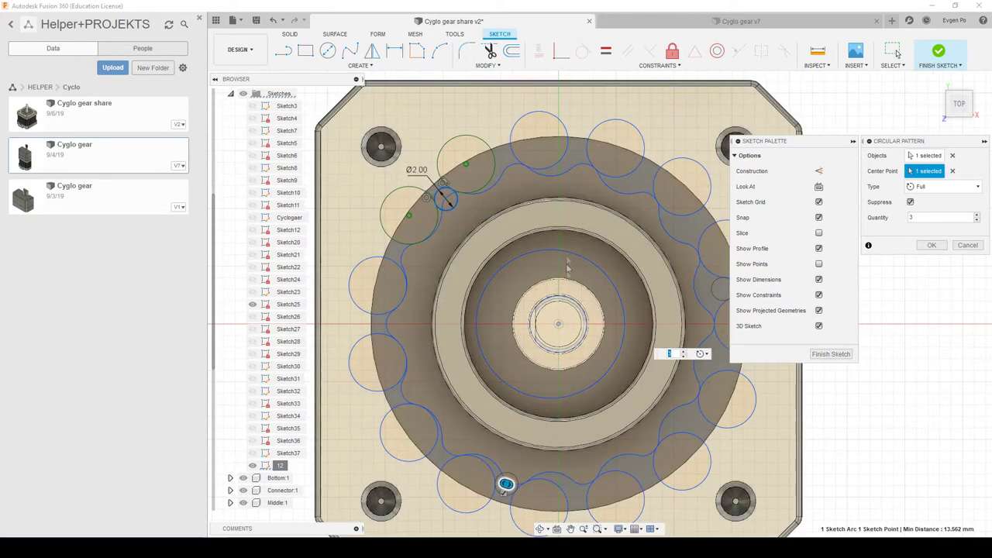
scroll(445, 312, down, 2)
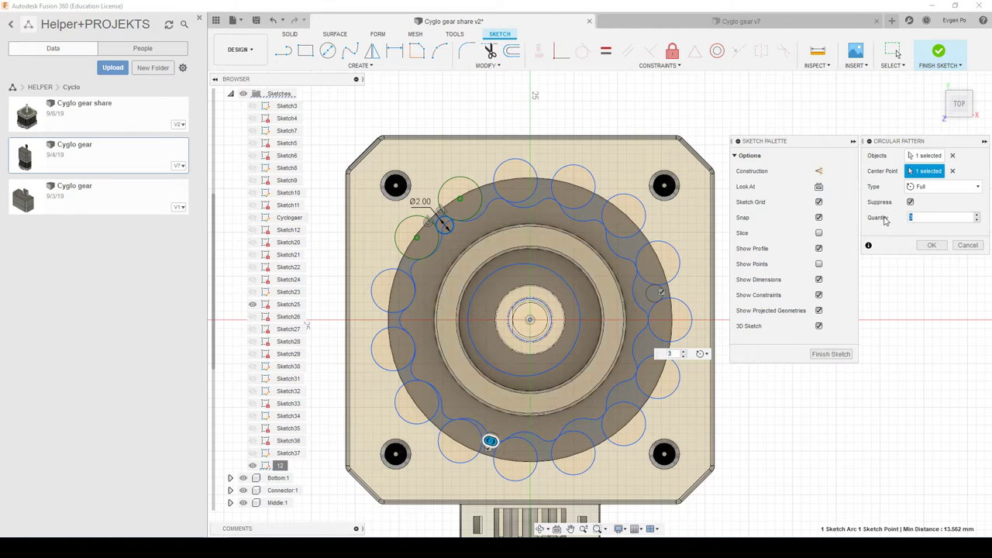
click(933, 246)
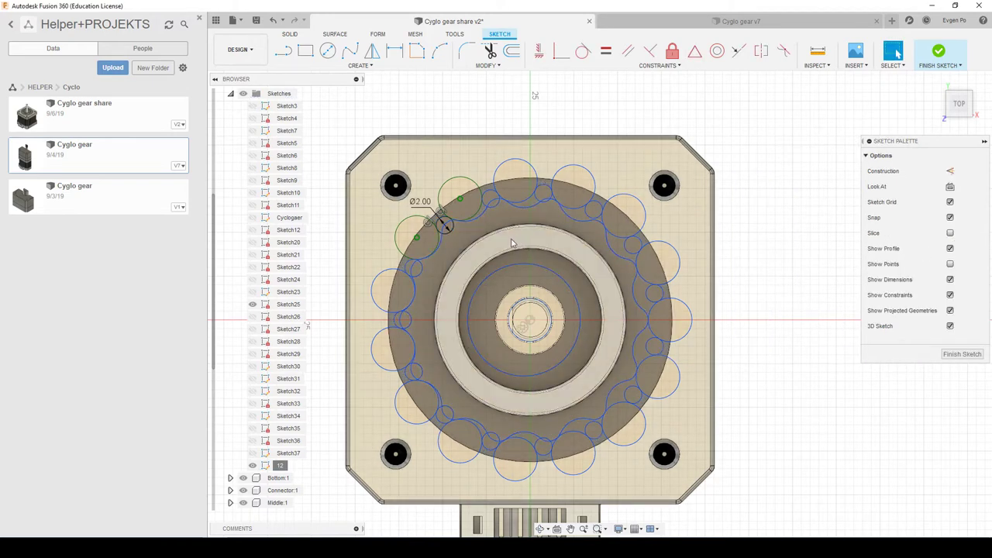
click(293, 36)
Abandon the plate extrusion and reopen sketch 12 for editing.
click(306, 48)
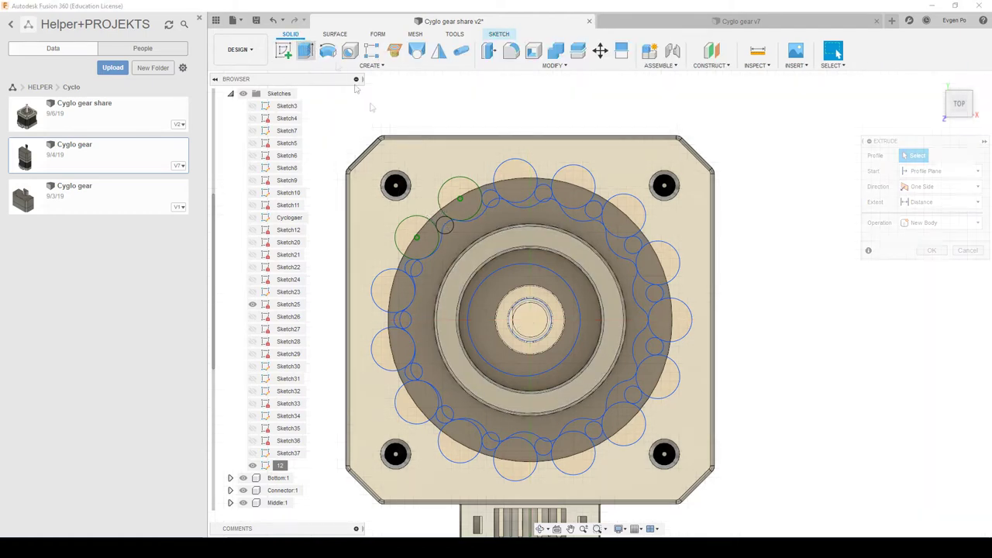
click(425, 169)
scroll(463, 198, up, 3)
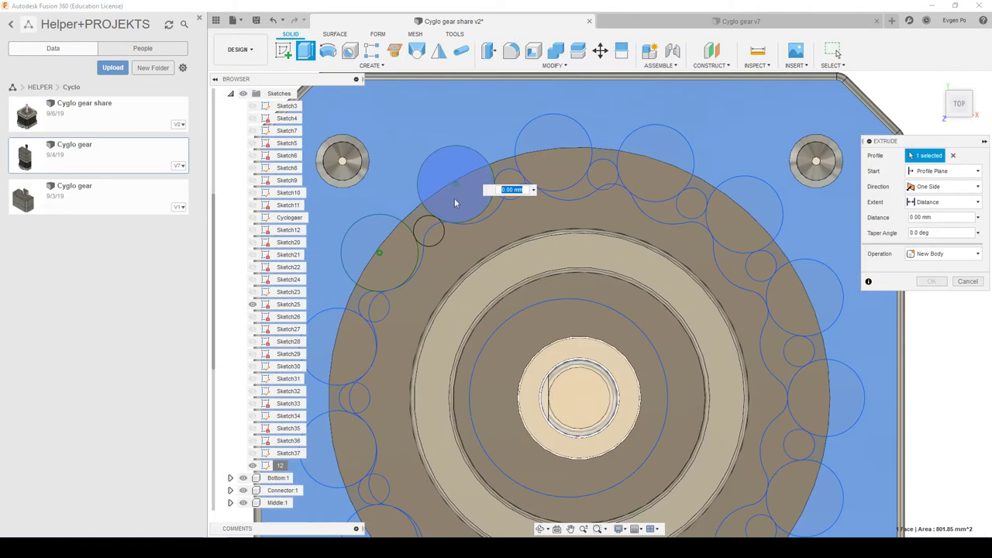
scroll(448, 181, down, 4)
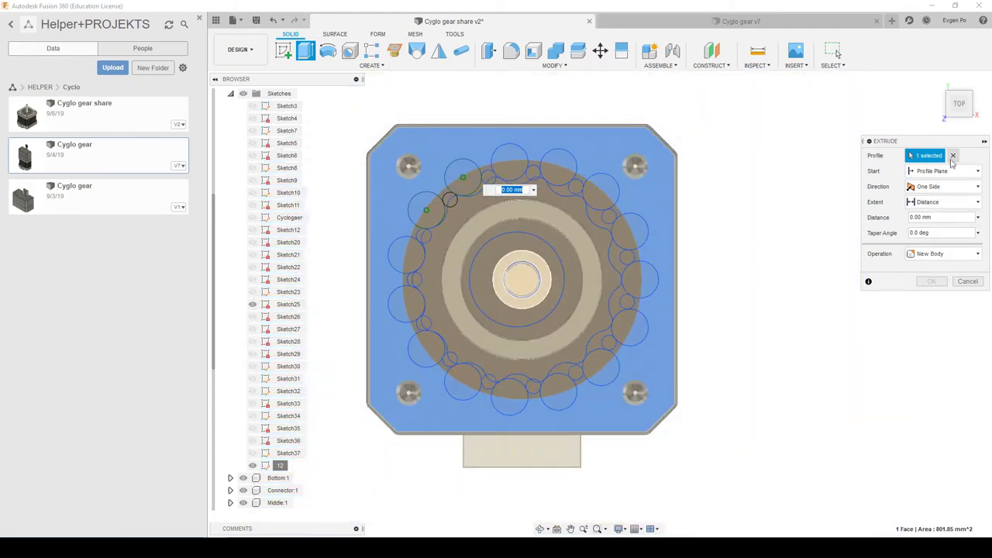
click(614, 216)
double_click(280, 465)
right_click(281, 466)
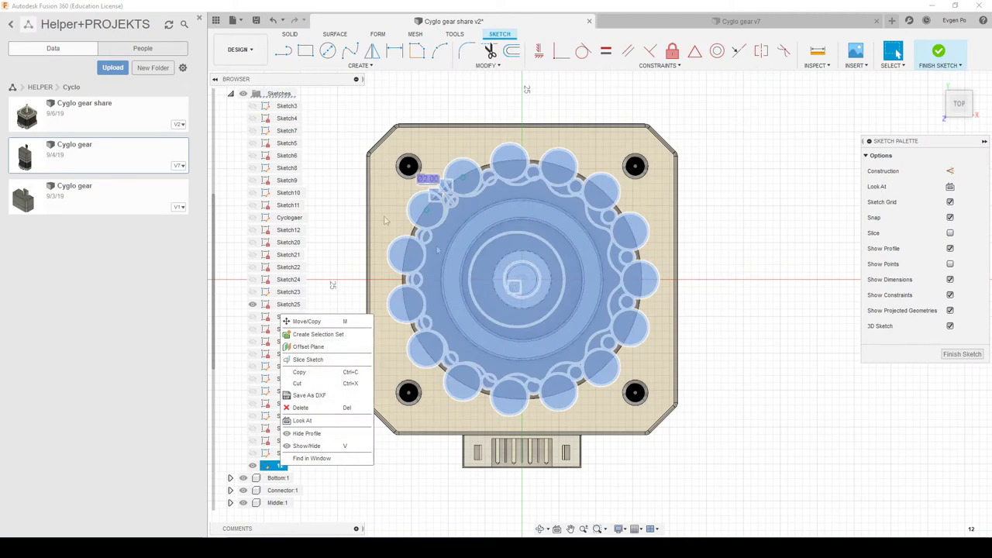
click(336, 67)
click(336, 66)
click(336, 67)
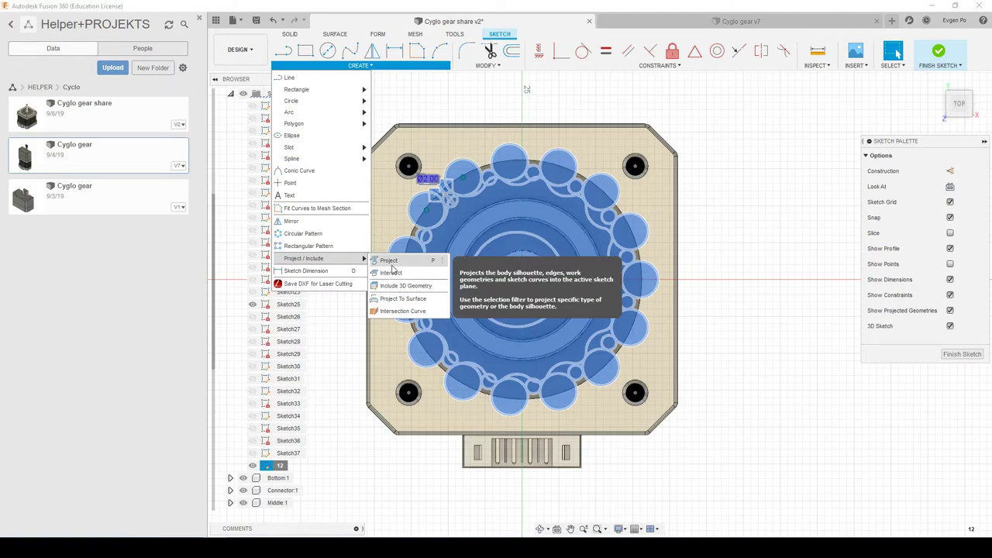
Project the plate face and the upper-left and upper-right mounting holes into the sketch.
mouse_move(303, 258)
click(387, 258)
click(397, 190)
scroll(406, 179, up, 5)
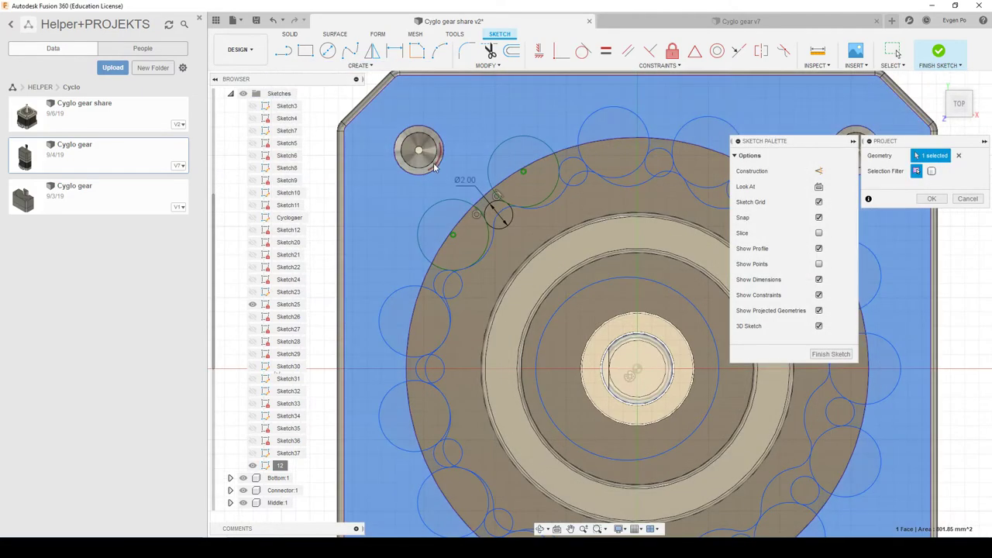
scroll(432, 165, up, 2)
click(435, 170)
scroll(363, 229, down, 3)
scroll(465, 202, down, 2)
scroll(605, 217, up, 4)
scroll(638, 237, up, 1)
click(639, 237)
Add the lower-right and lower-left mounting holes to the projection and finish the sketch.
scroll(589, 217, down, 1)
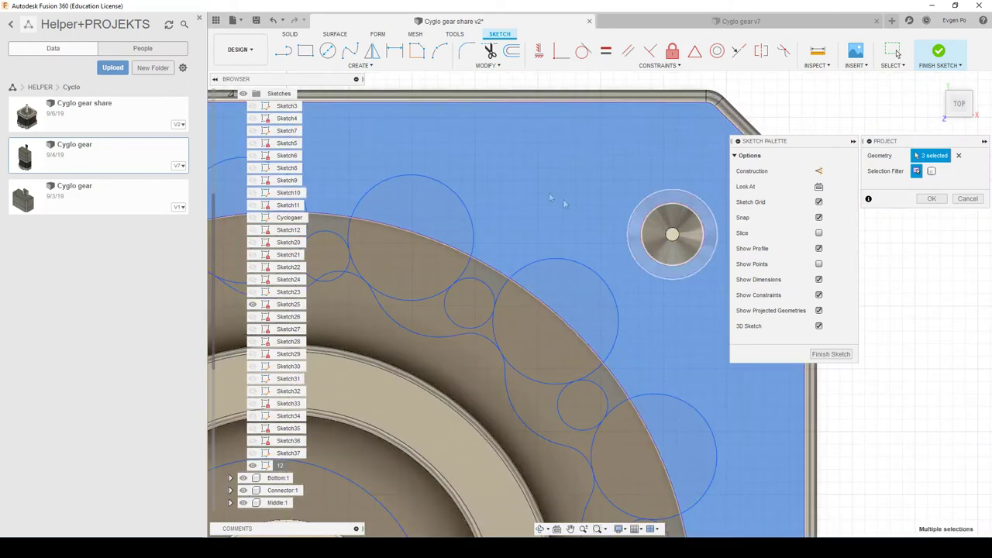
scroll(543, 232, down, 3)
scroll(504, 256, down, 2)
scroll(609, 470, up, 5)
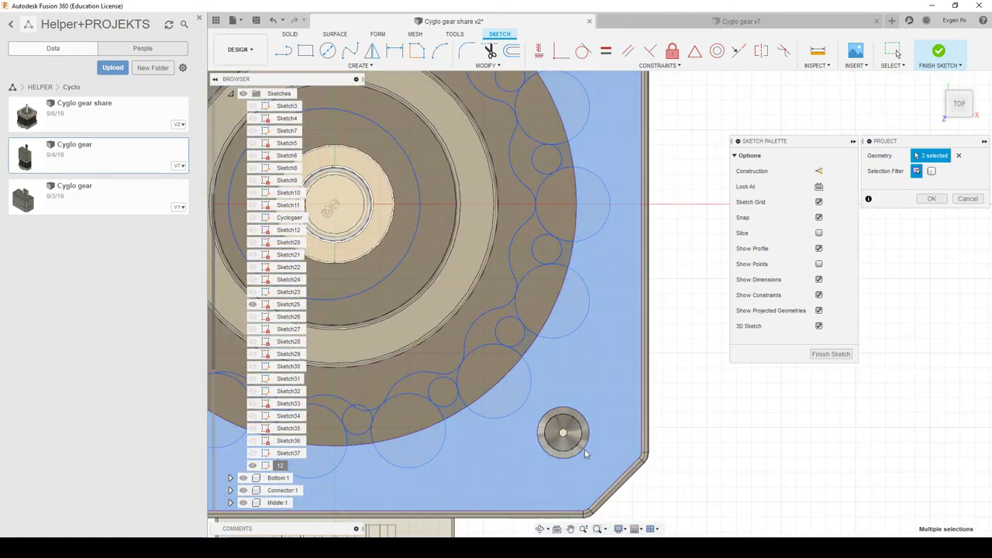
click(586, 441)
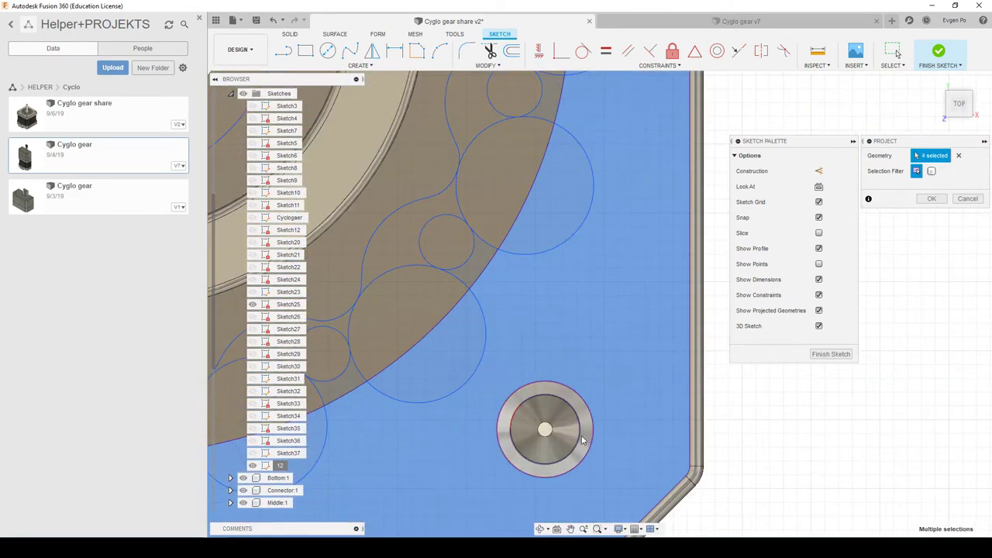
scroll(767, 453, down, 2)
scroll(620, 349, down, 1)
scroll(473, 411, up, 5)
click(482, 432)
scroll(482, 432, down, 5)
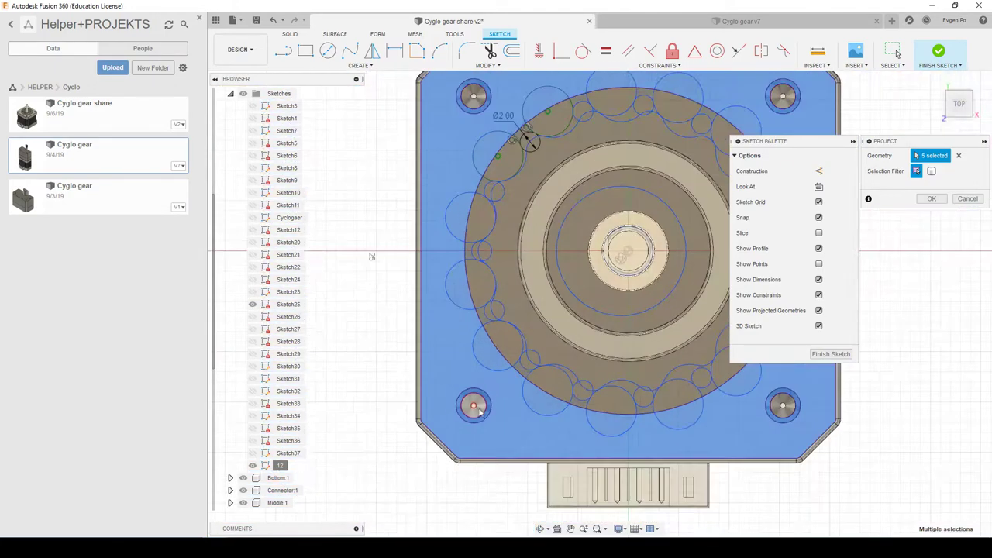
click(930, 199)
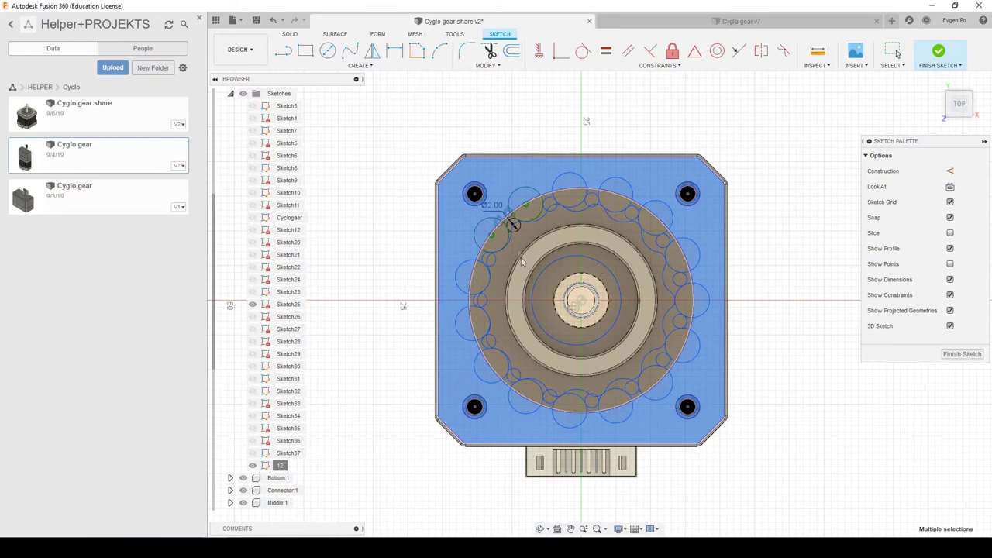
click(962, 353)
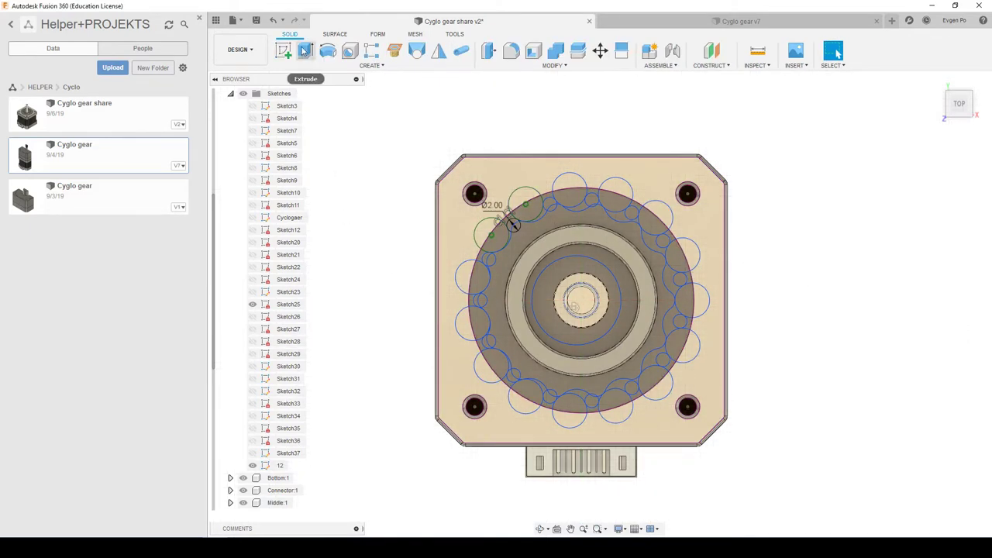
Start an extrusion and select the circle and top regions of sketch 12.
click(305, 50)
click(532, 188)
scroll(533, 189, up, 3)
click(520, 219)
click(597, 209)
click(595, 186)
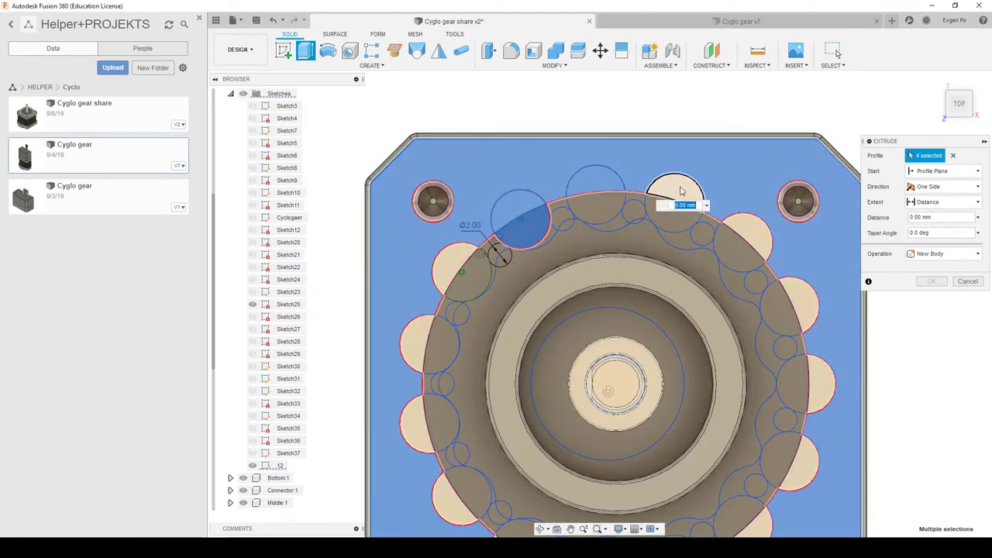
click(667, 211)
click(634, 203)
click(593, 203)
click(548, 215)
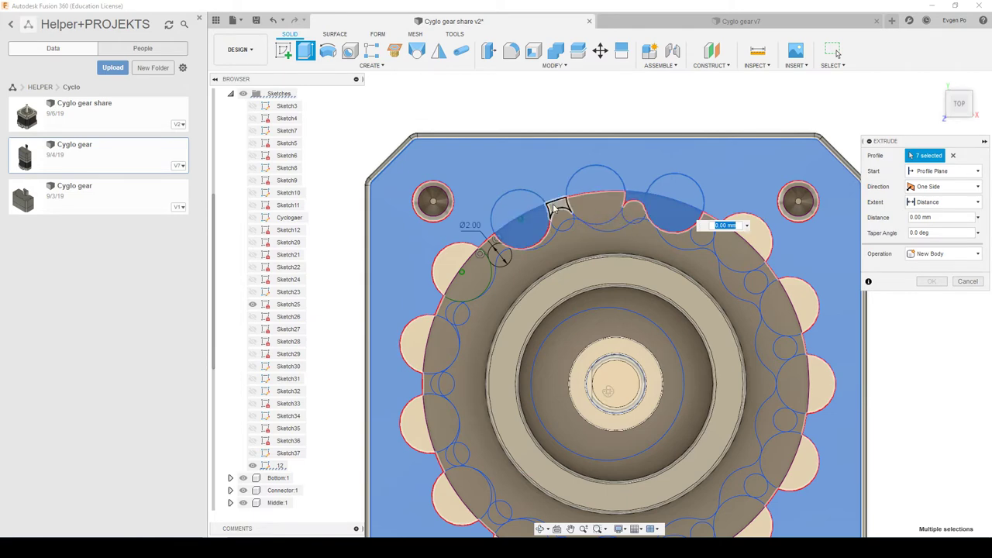
Add the left-side plate regions to the extrusion selection.
click(493, 253)
click(461, 267)
click(448, 310)
click(434, 325)
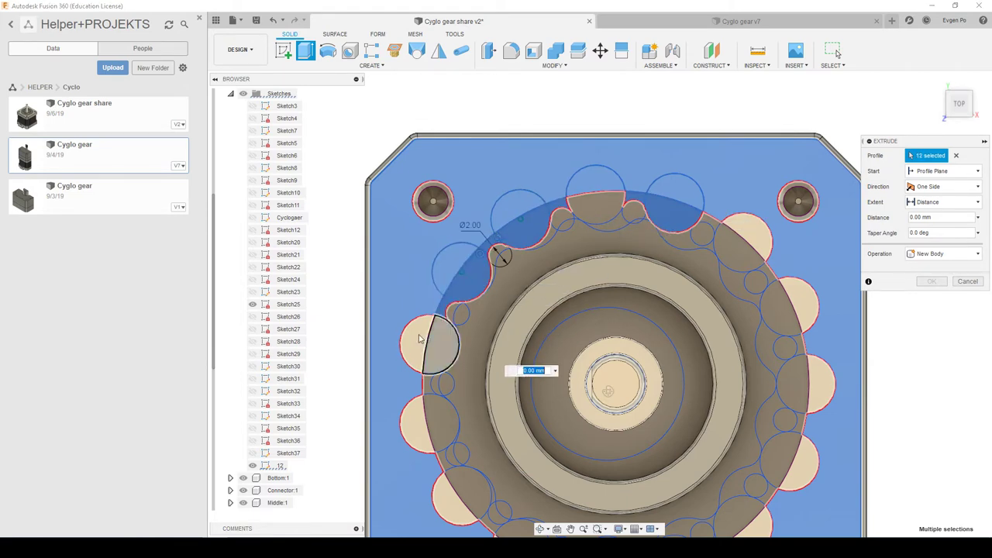
click(418, 339)
click(434, 380)
click(442, 419)
click(423, 426)
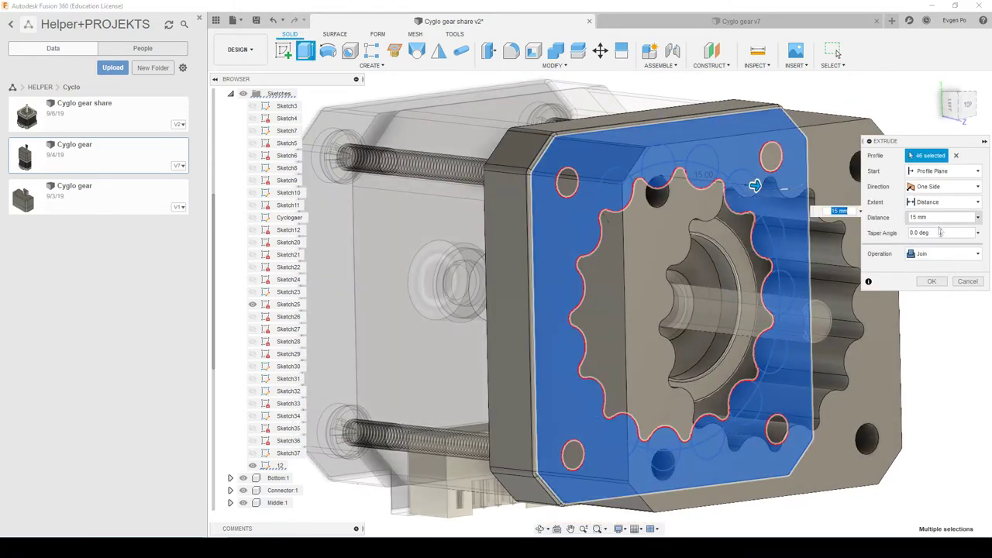
Set the operation to New Body and create the 15 mm housing extrusion.
click(936, 255)
click(931, 306)
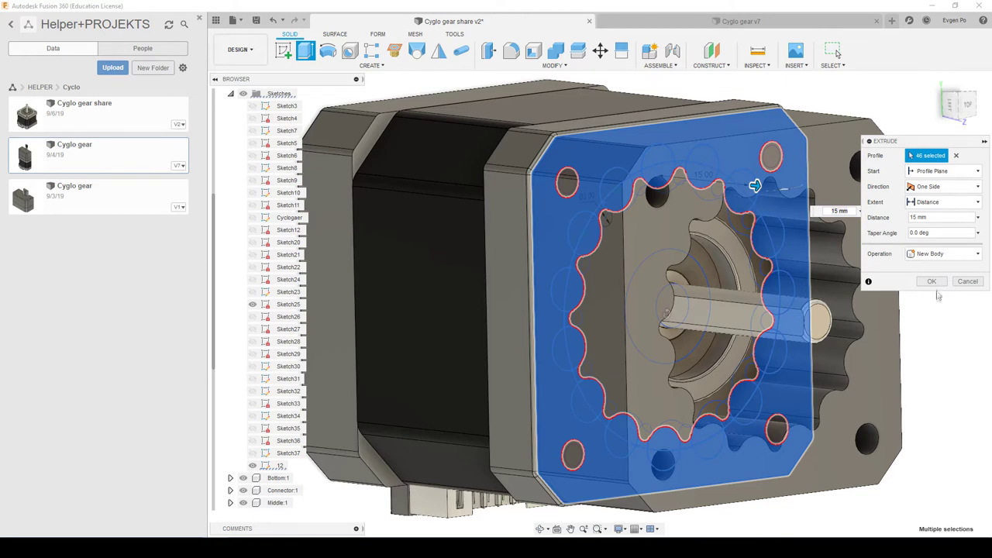
click(931, 281)
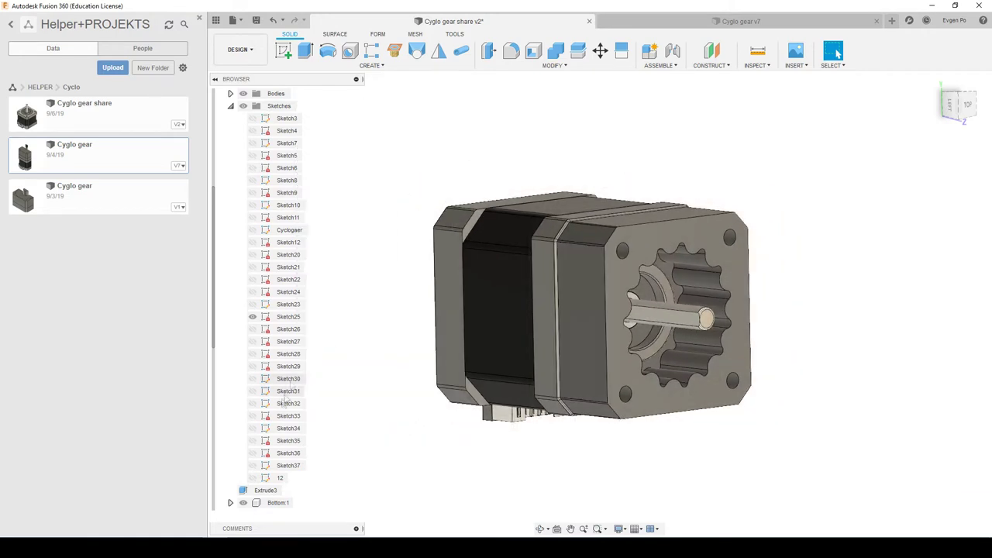
click(251, 477)
mouse_move(533, 227)
shift+middle_down()
mouse_move(837, 53)
mouse_move(432, 262)
shift+middle_up()
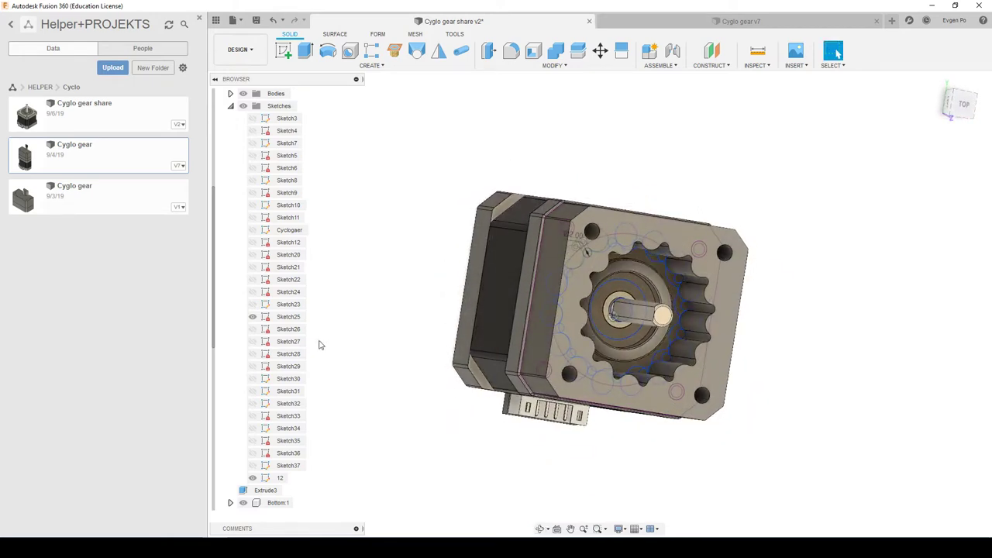
Expand the Bodies list and briefly toggle Body68's visibility.
scroll(319, 343, down, 3)
scroll(271, 186, up, 3)
click(230, 155)
click(252, 167)
click(254, 169)
scroll(473, 271, up, 3)
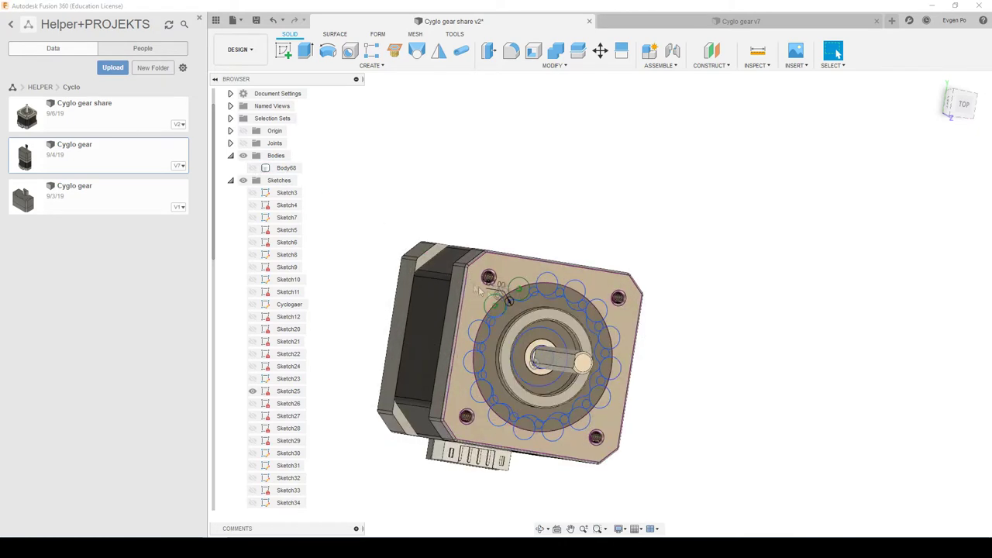
Start an extrusion and select the inner ring, outer gear ring and lobe profiles.
click(306, 51)
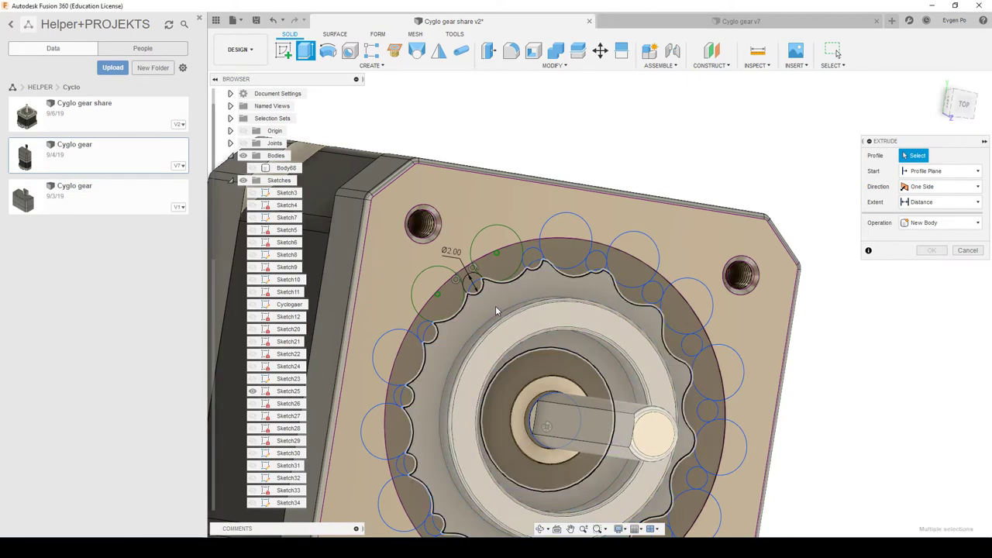
click(496, 305)
scroll(493, 307, down, 3)
scroll(480, 446, up, 5)
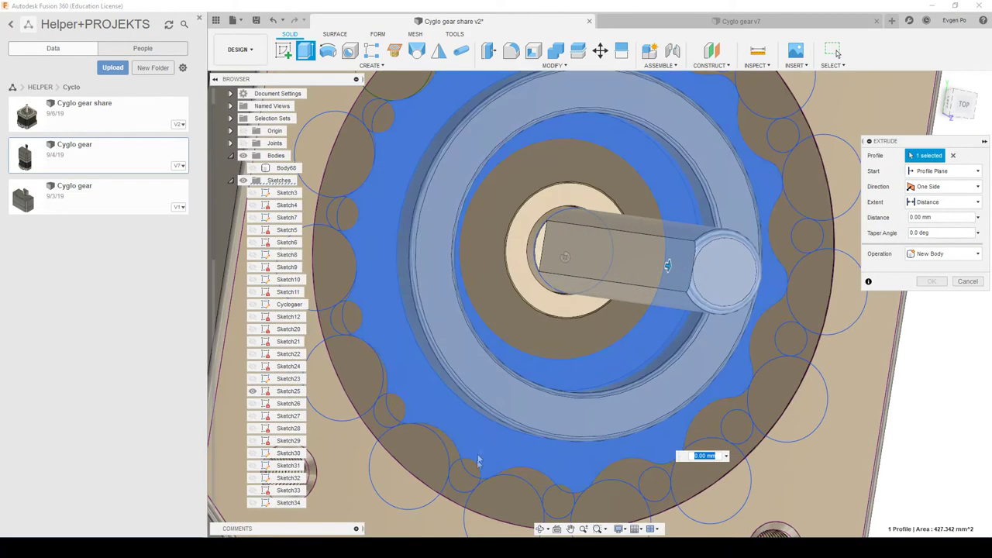
click(471, 463)
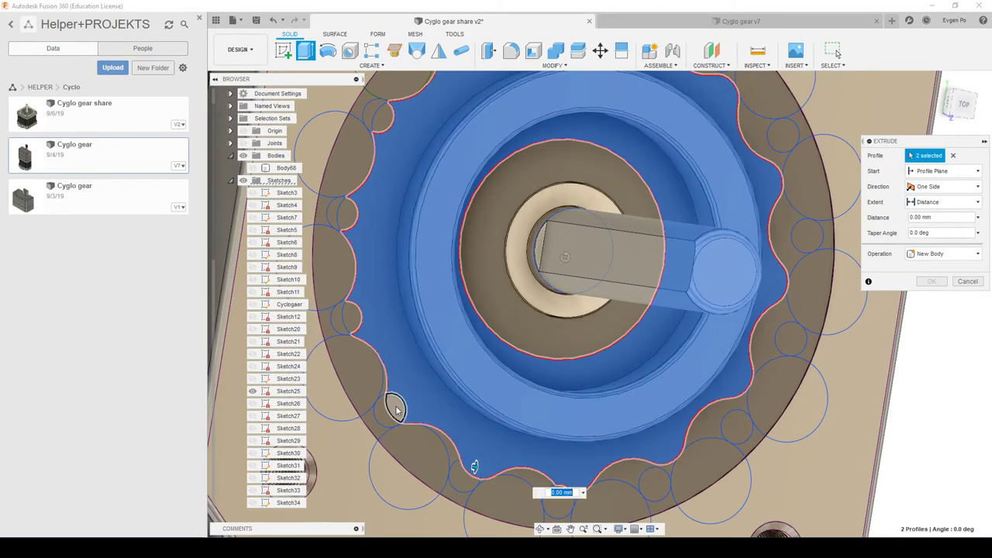
click(395, 409)
click(351, 312)
click(343, 216)
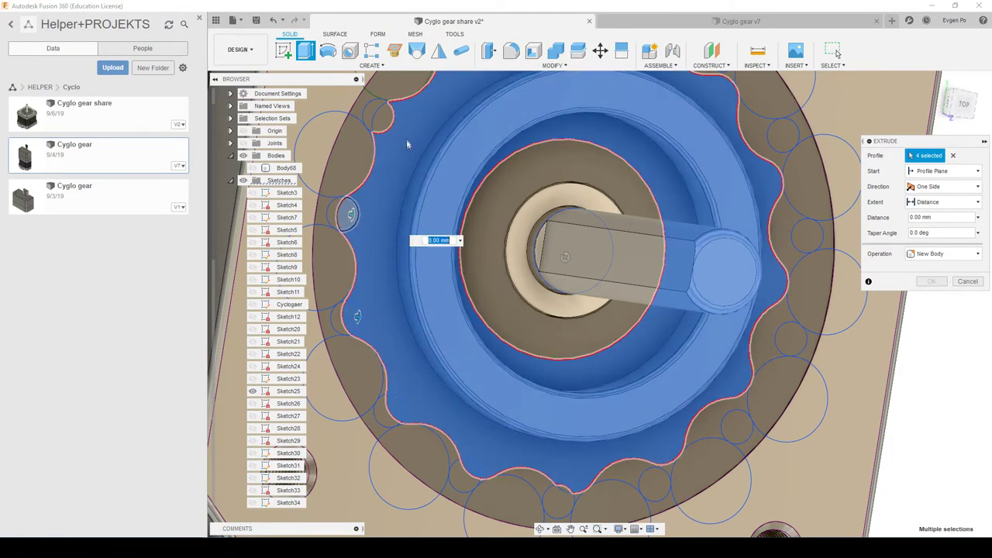
scroll(391, 136, down, 2)
scroll(402, 225, down, 2)
mouse_move(558, 194)
shift+middle_down()
mouse_move(571, 165)
mouse_move(558, 194)
shift+middle_up()
scroll(558, 195, up, 2)
Extrude the selected gear disc profiles 10 mm as a new body.
click(960, 217)
text(10)
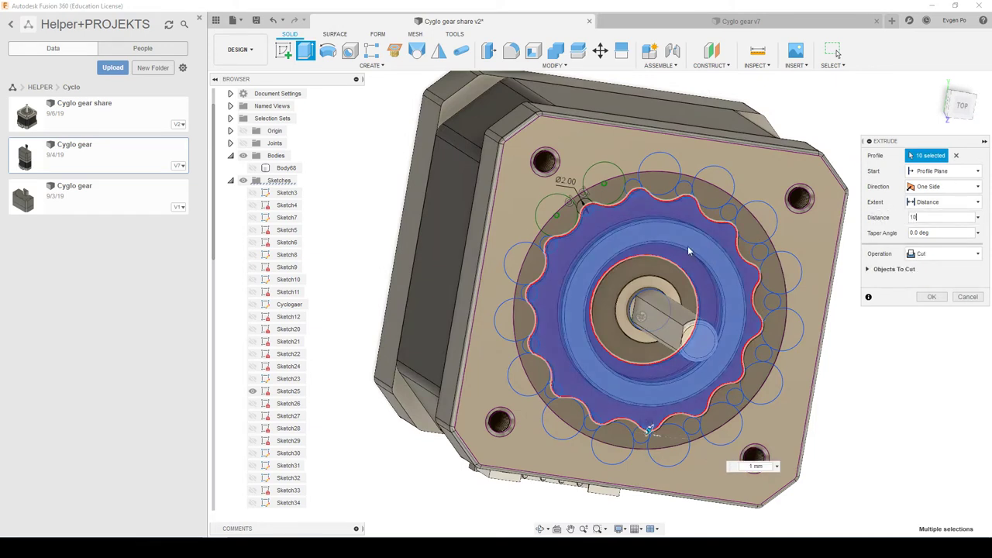
click(947, 253)
click(913, 304)
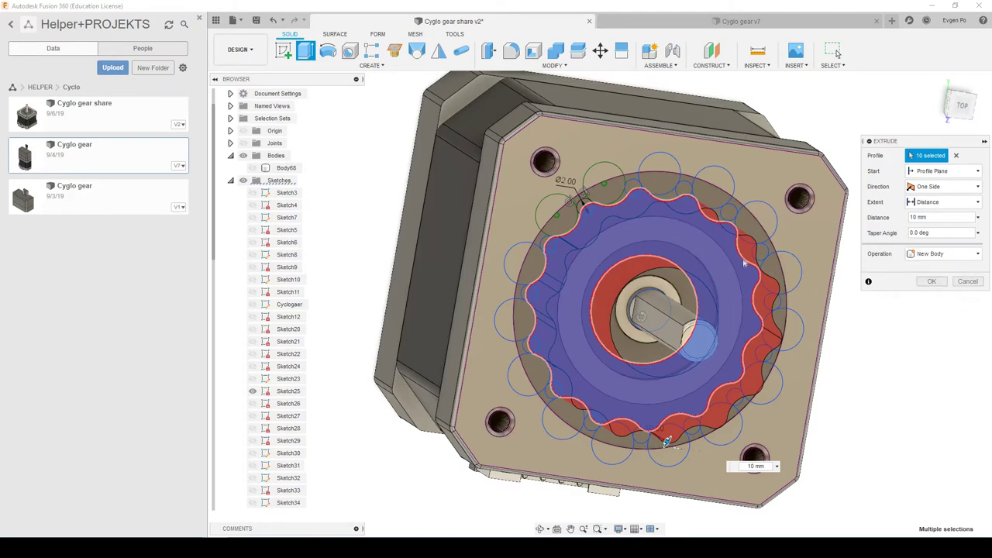
shift+middle_drag(743, 263, 682, 184)
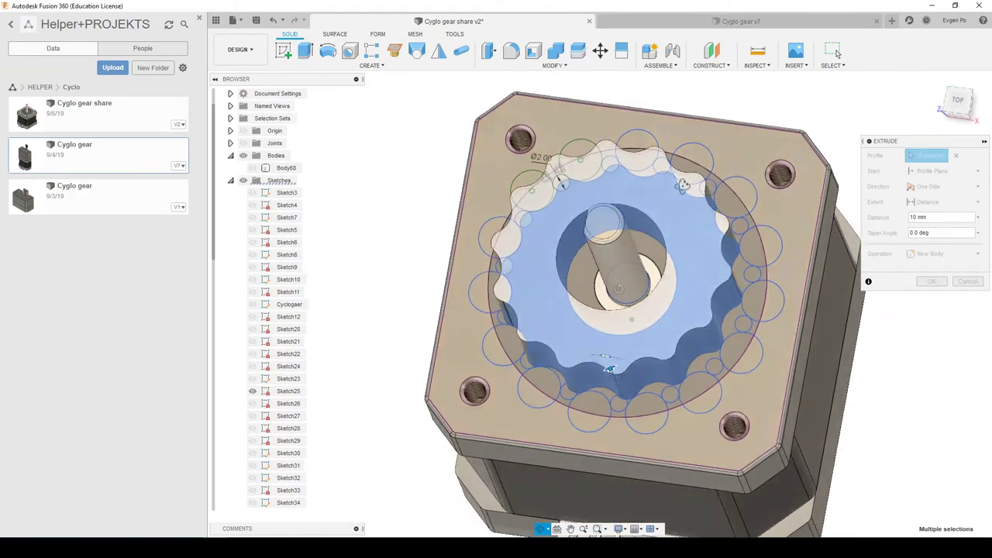
shift+middle_drag(681, 185, 939, 286)
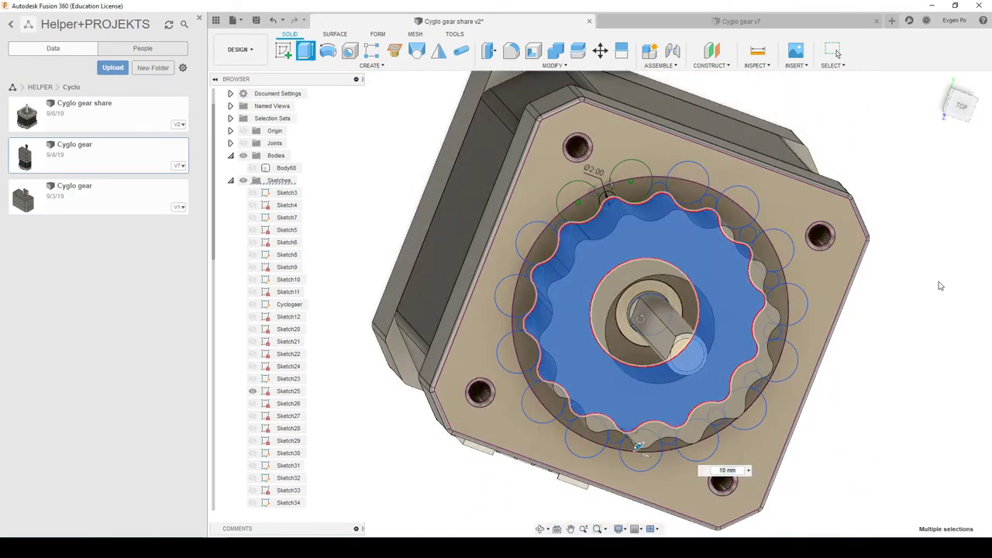
key(Return)
Select Body68 and switch to a top-down view of the model.
click(286, 167)
mouse_move(652, 231)
shift+middle_down()
mouse_move(632, 203)
mouse_move(689, 280)
shift+middle_up()
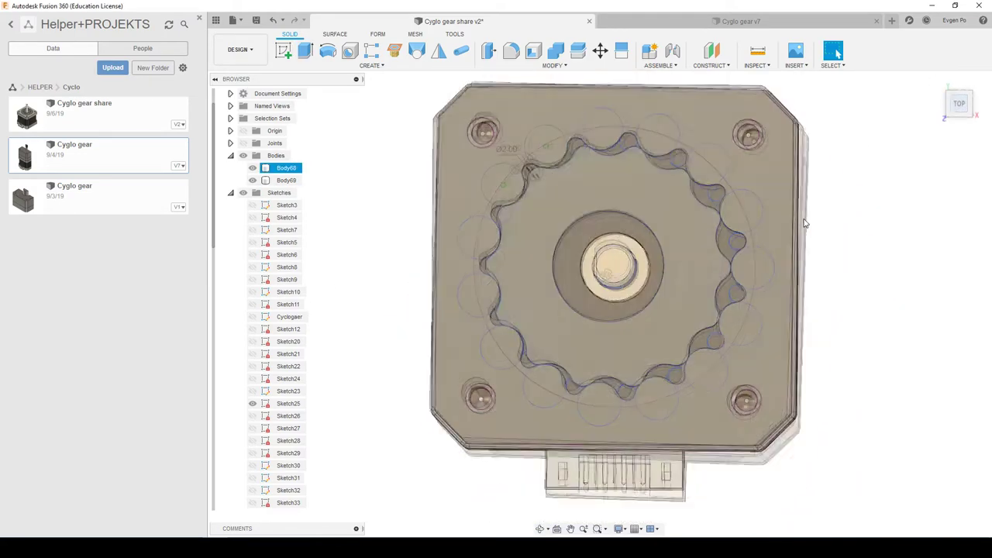
click(689, 281)
key(Escape)
Hide all sketches and select Body68 and Body69 in turn to compare their outlines.
click(244, 193)
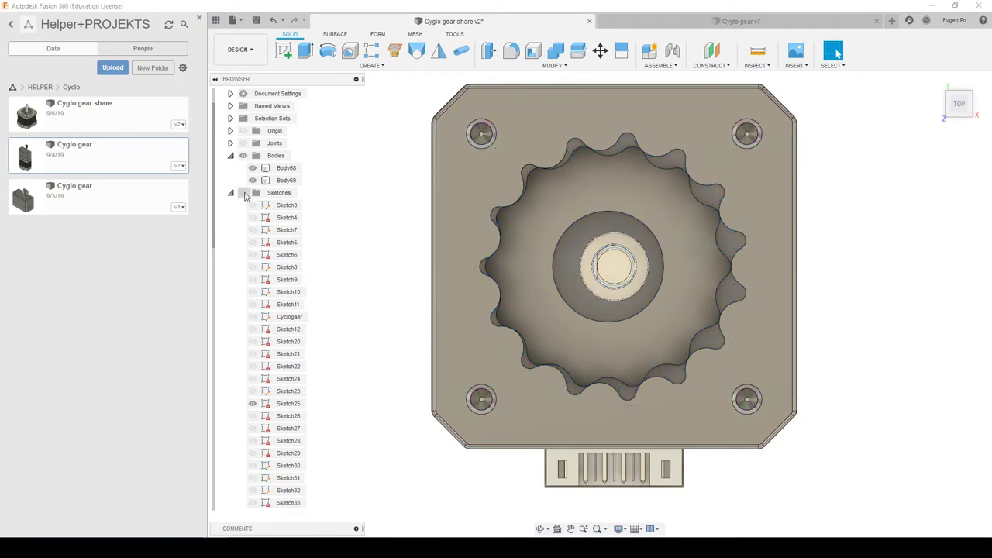
click(499, 302)
scroll(558, 310, up, 1)
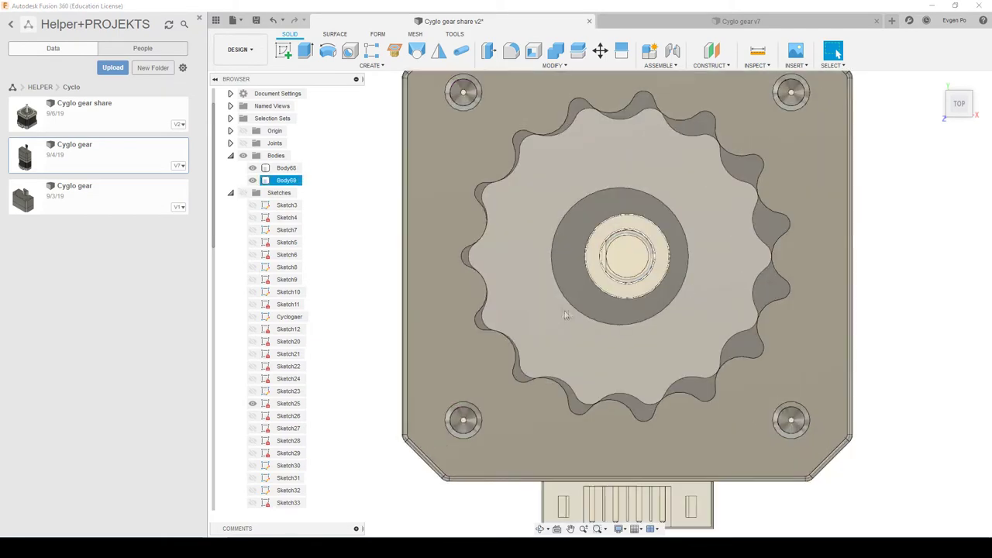
click(564, 104)
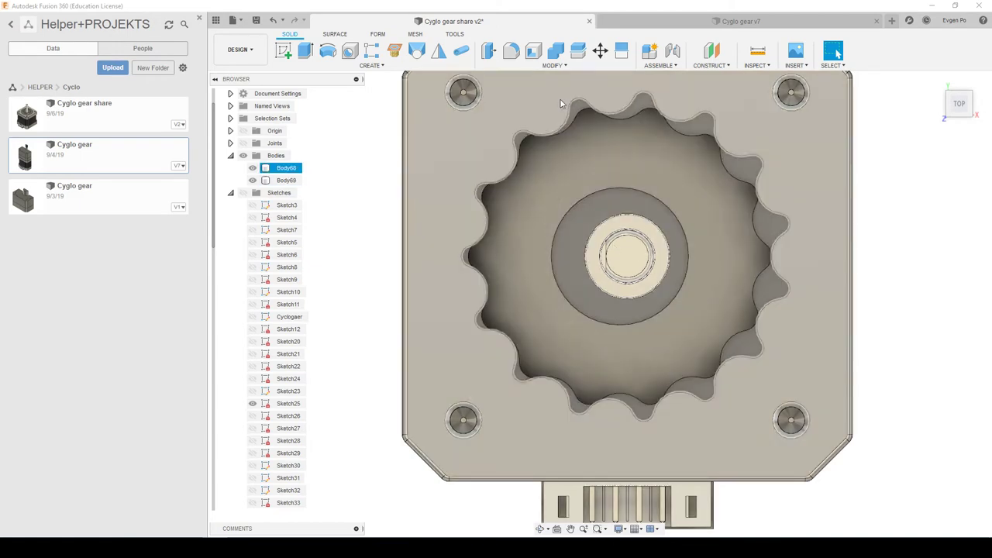
click(601, 180)
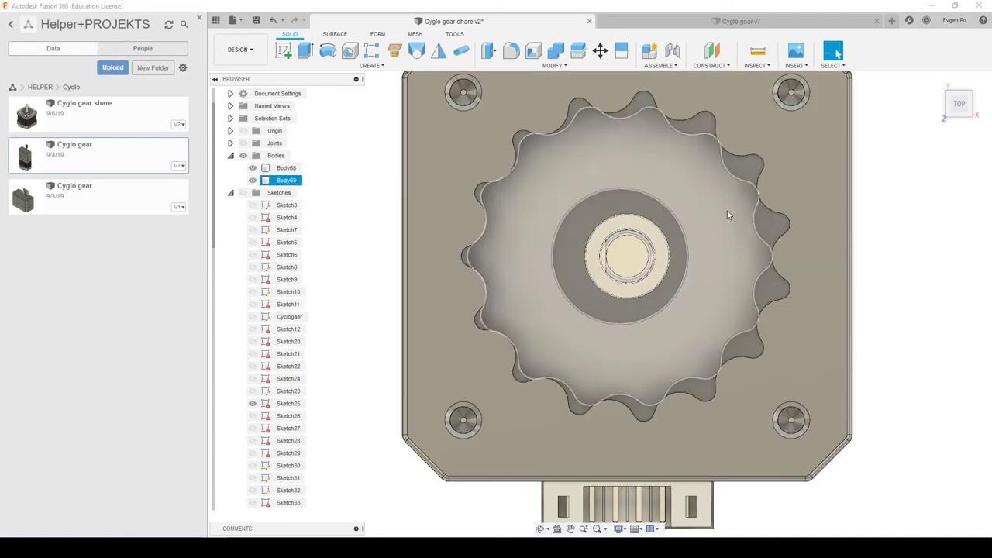
click(602, 198)
click(703, 209)
click(504, 203)
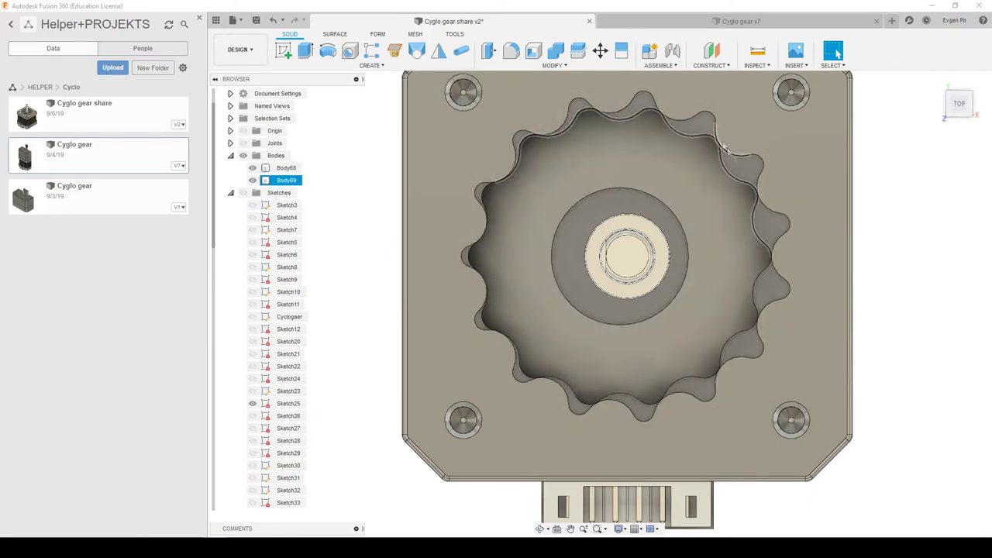
click(747, 275)
key(Escape)
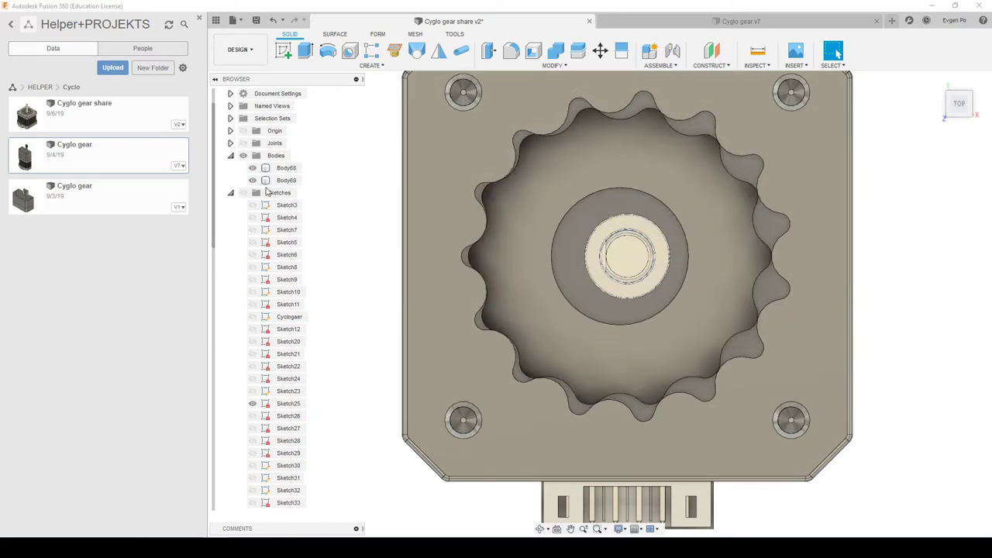
Hide Body69 and Body68, leaving the bare motor face in an angled view.
click(253, 168)
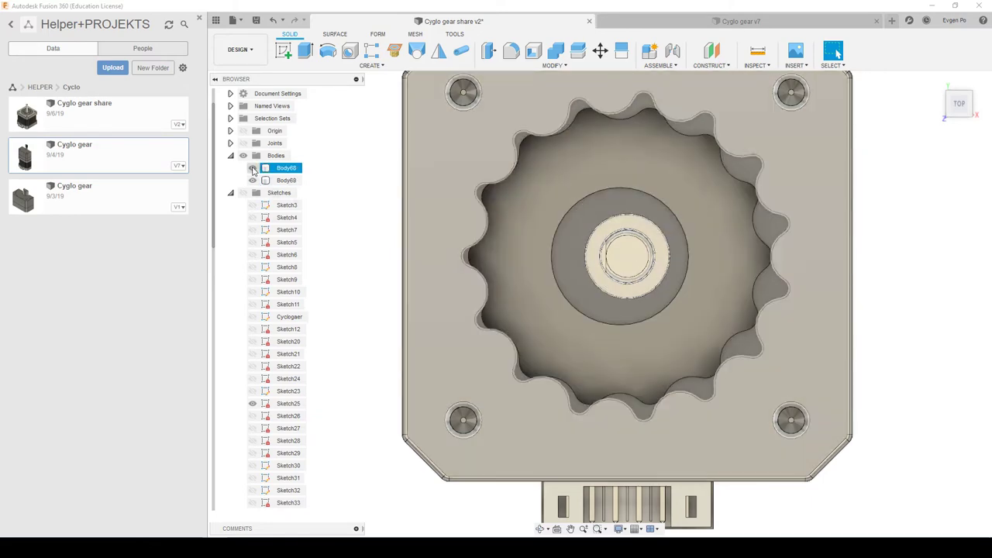
key(Escape)
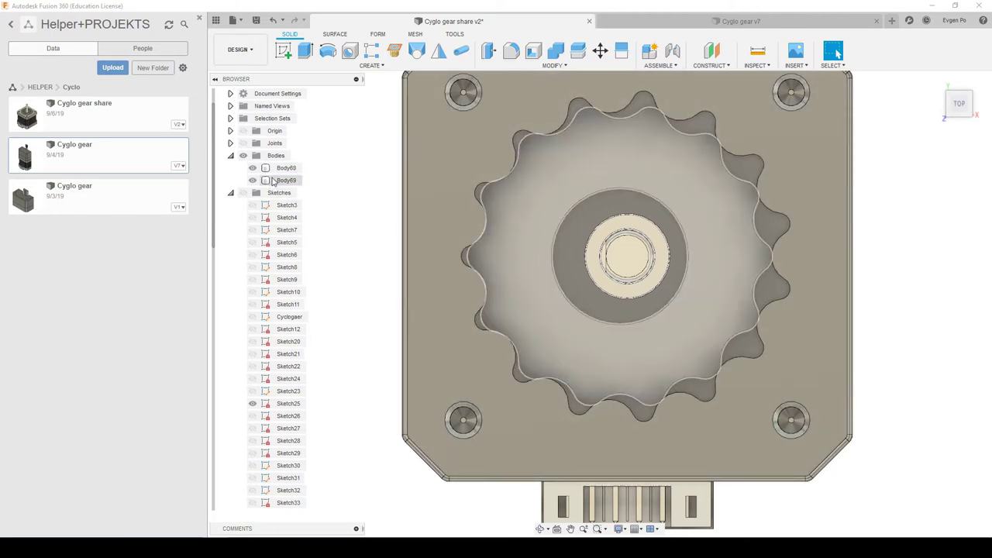
click(252, 169)
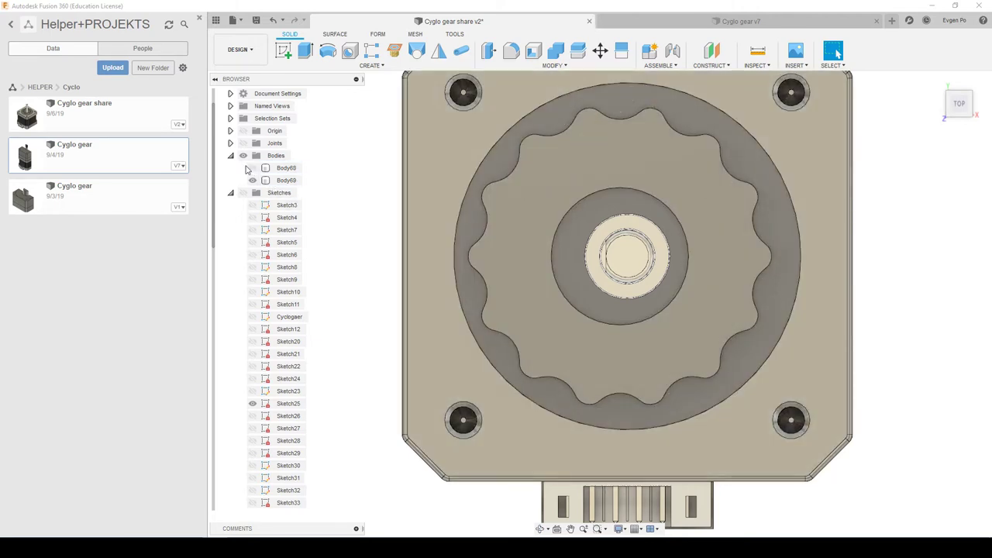
click(253, 179)
click(252, 168)
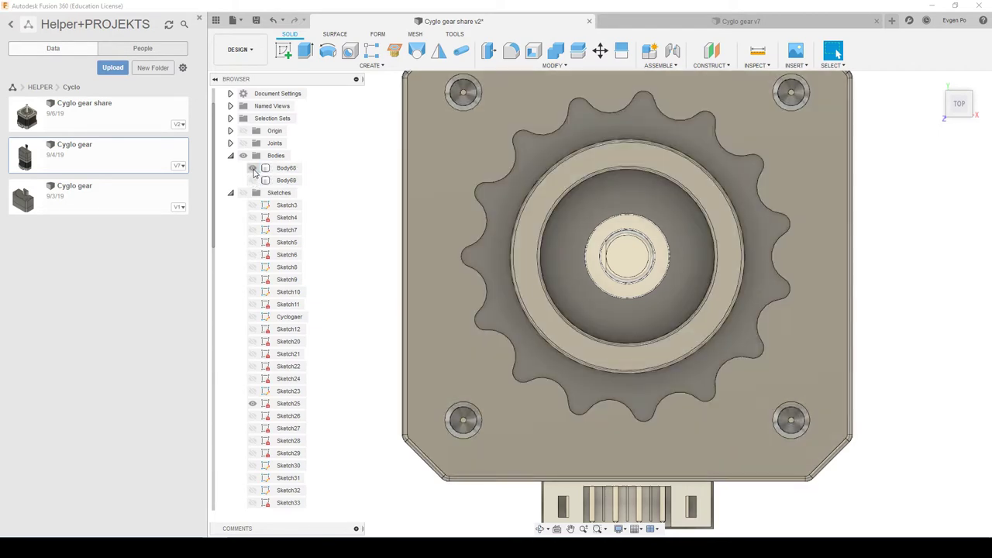
click(252, 169)
shift+middle_drag(357, 178, 465, 186)
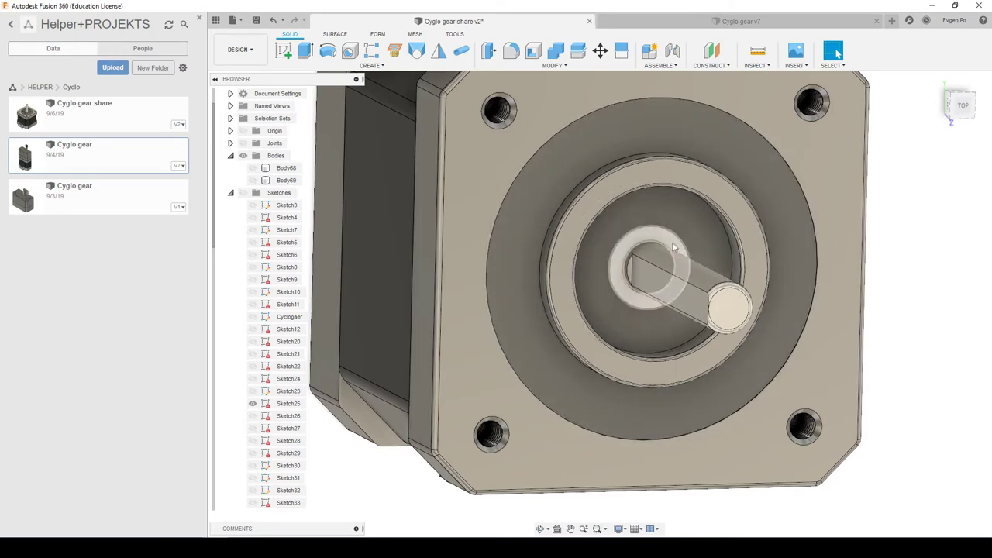
Create a sketch on the motor shaft face with a Ø14 mm circle centred at the origin.
scroll(629, 279, up, 5)
scroll(631, 275, up, 2)
right_click(632, 270)
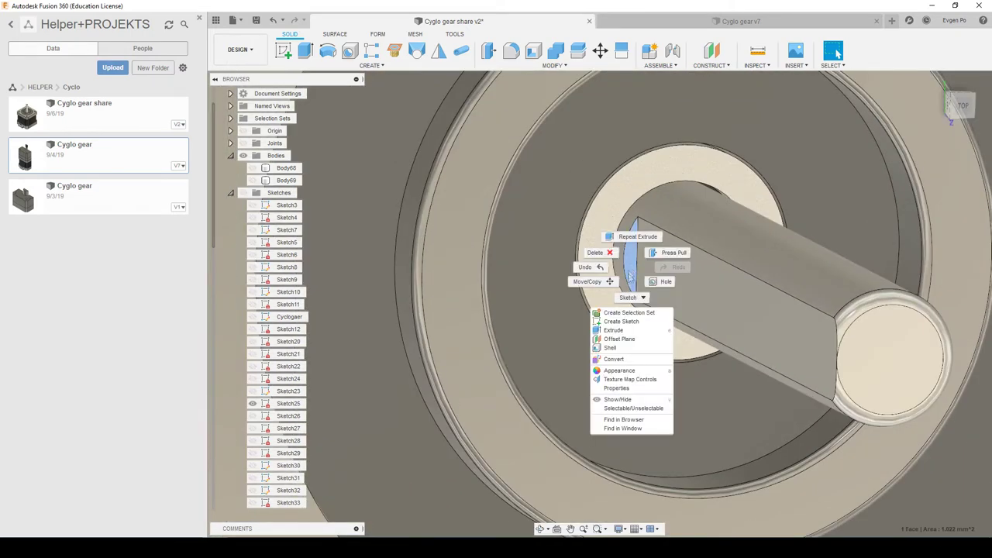
click(624, 319)
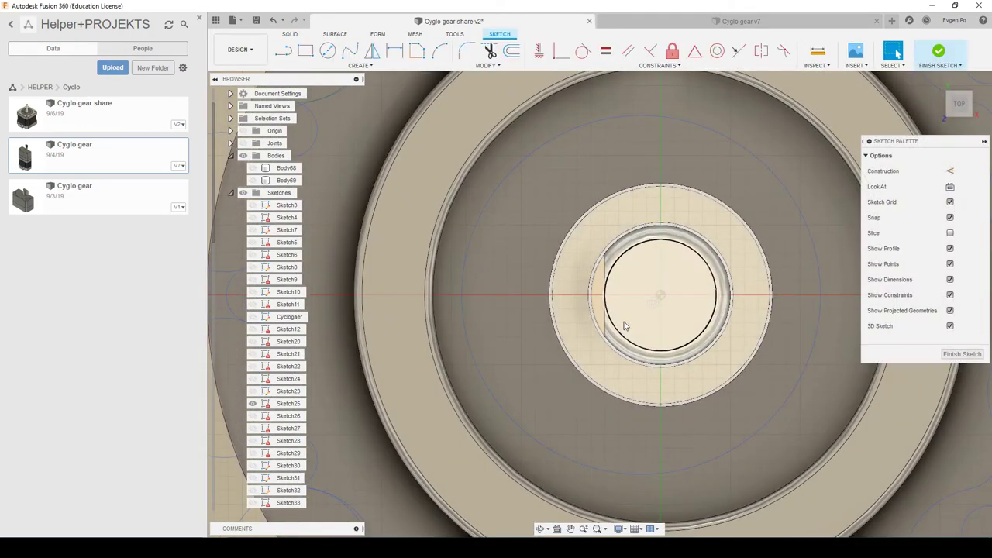
key(c)
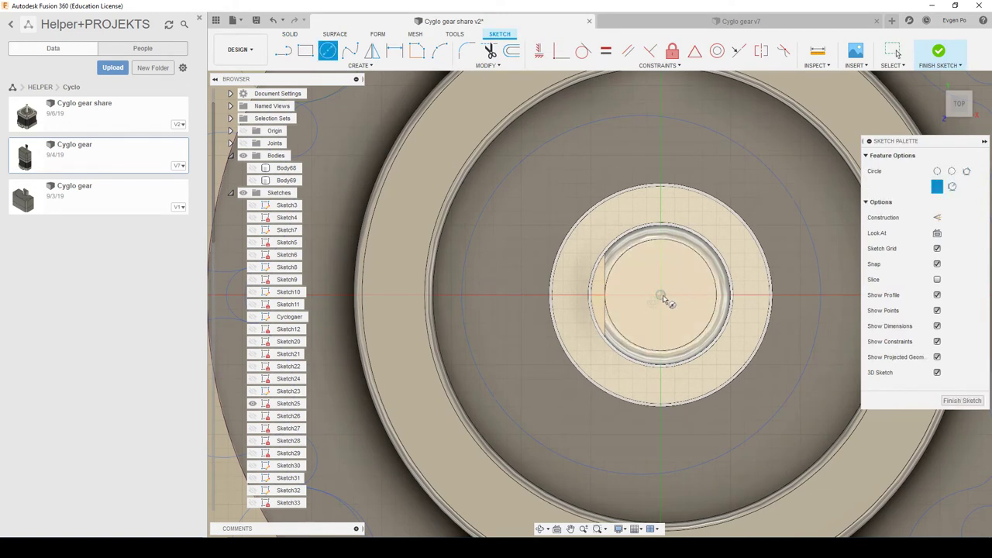
click(660, 295)
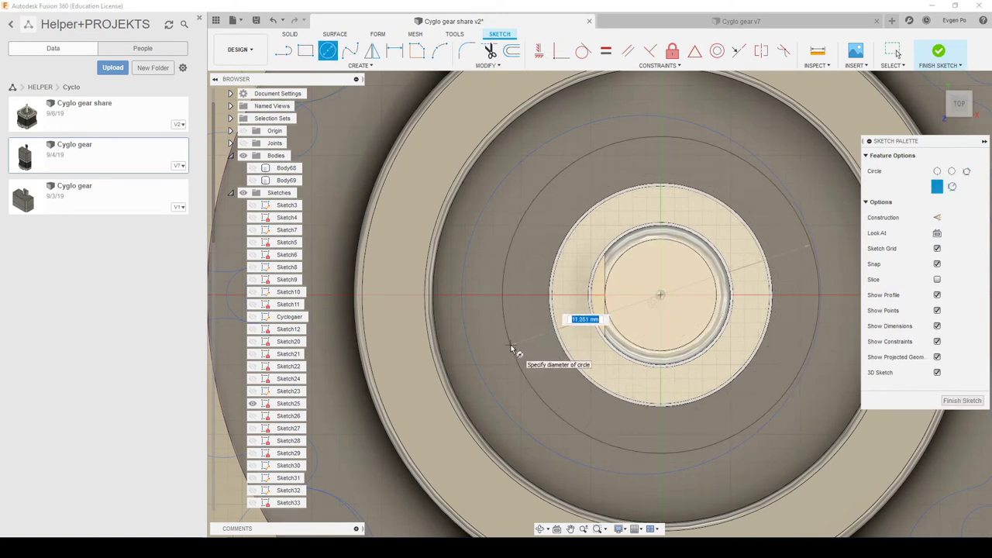
scroll(296, 282, down, 2)
scroll(274, 424, down, 3)
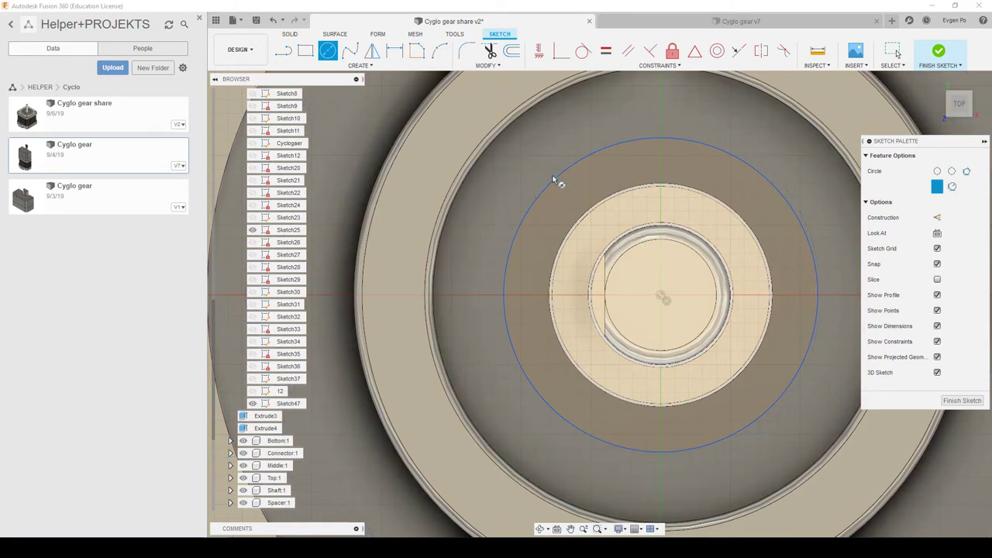
key(d)
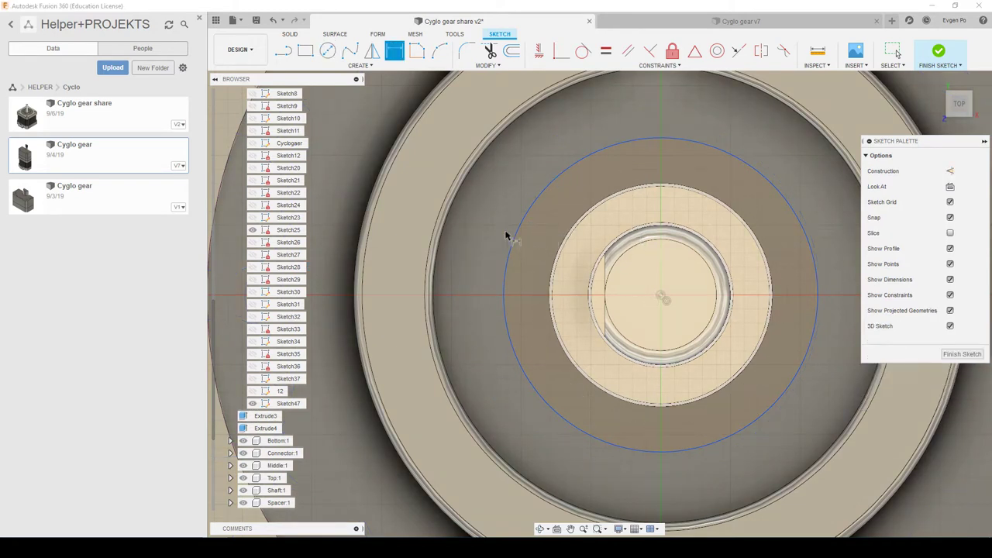
click(497, 229)
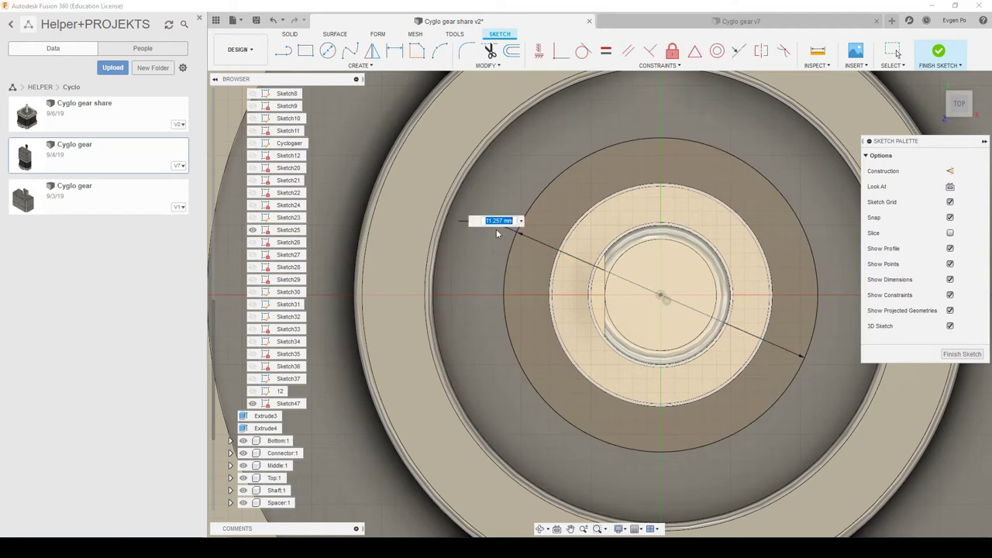
key(Return)
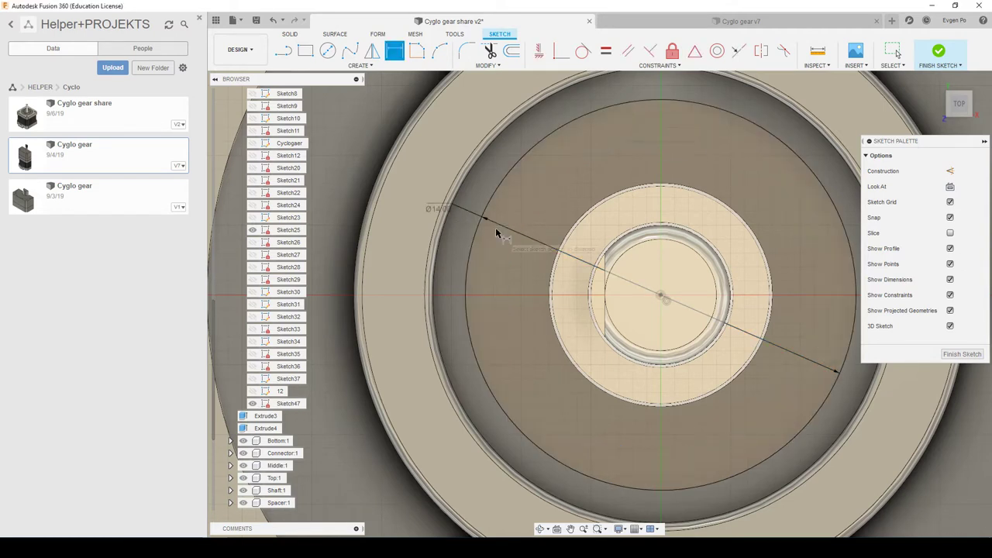
click(292, 39)
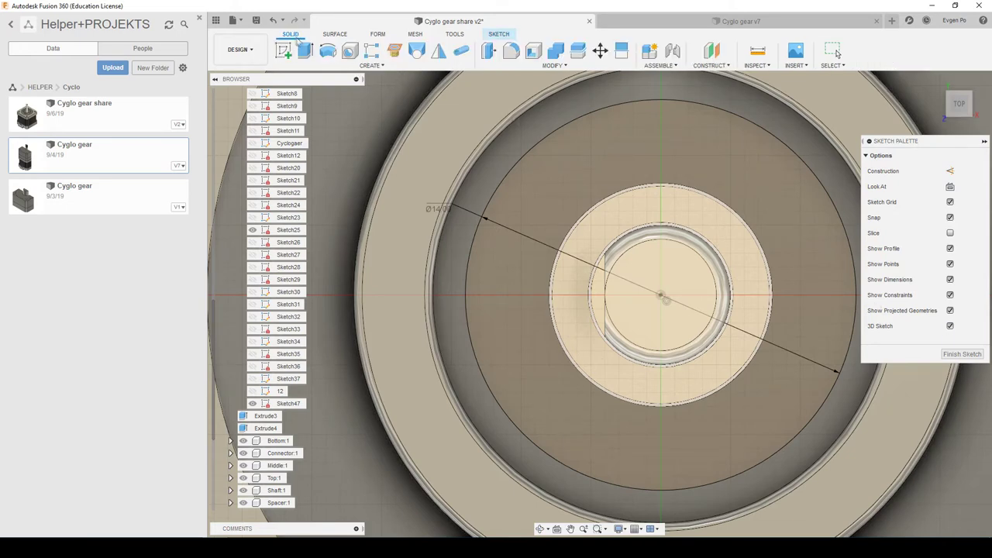
Select the lens-shaped shaft-flat profile and the large circular profile of Sketch47.
click(305, 50)
click(789, 206)
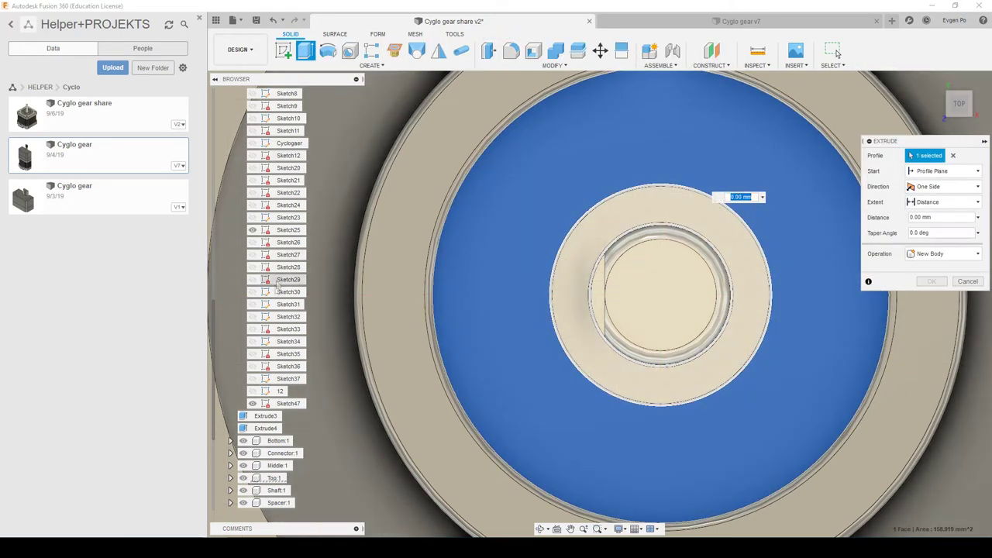
text(1-1)
shift+middle_drag(578, 294, 969, 301)
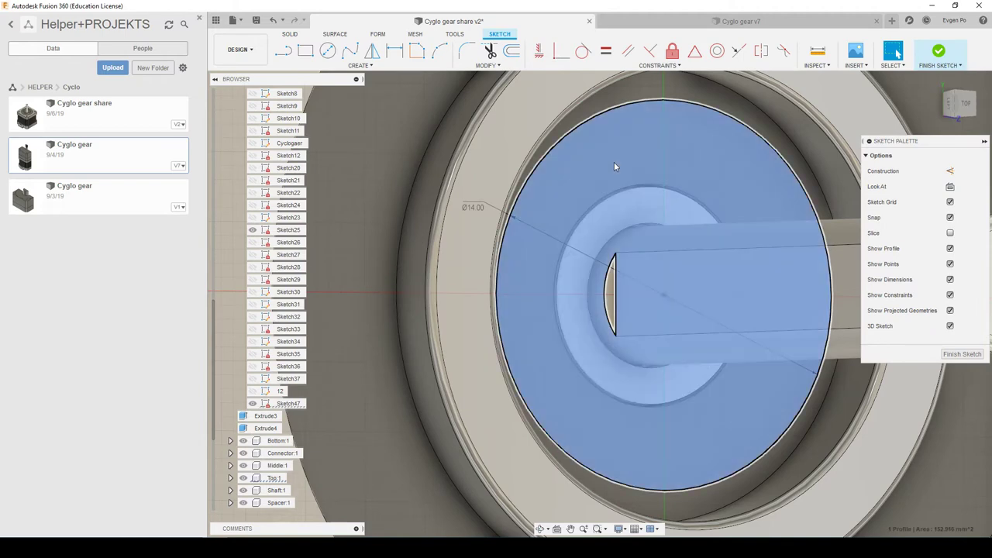
click(609, 310)
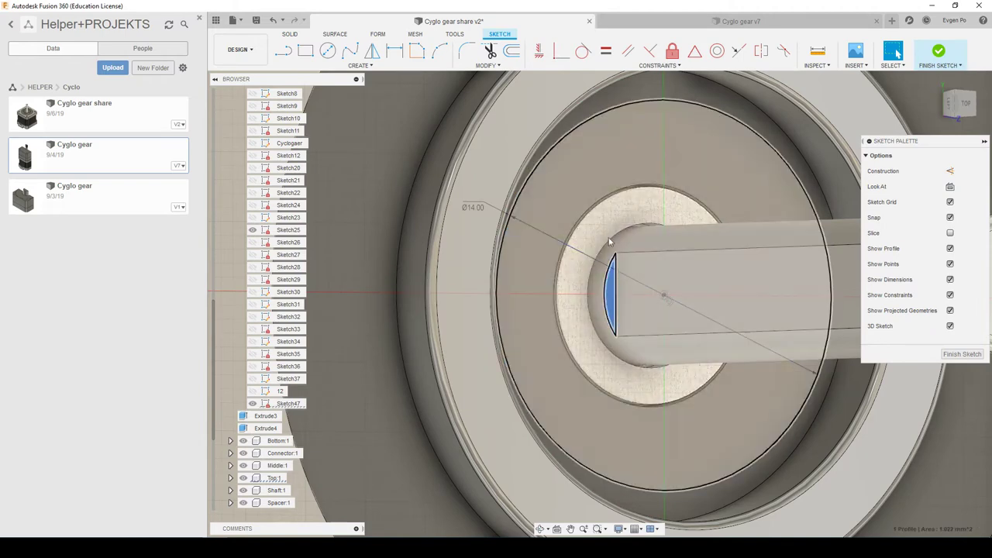
shift+click(531, 195)
click(291, 35)
Extrude the selected profiles 2 mm as a new body, creating Extrude5.
click(305, 50)
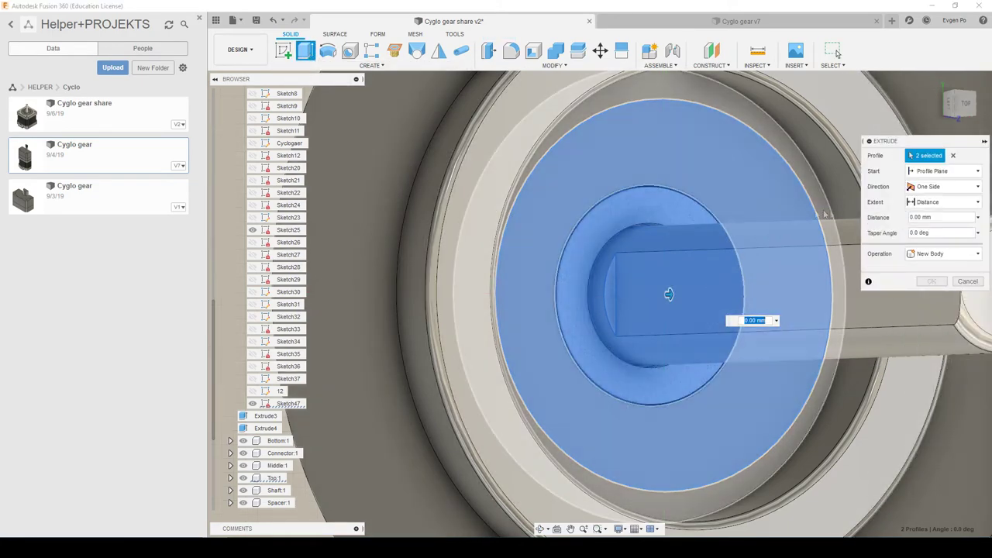
text(2)
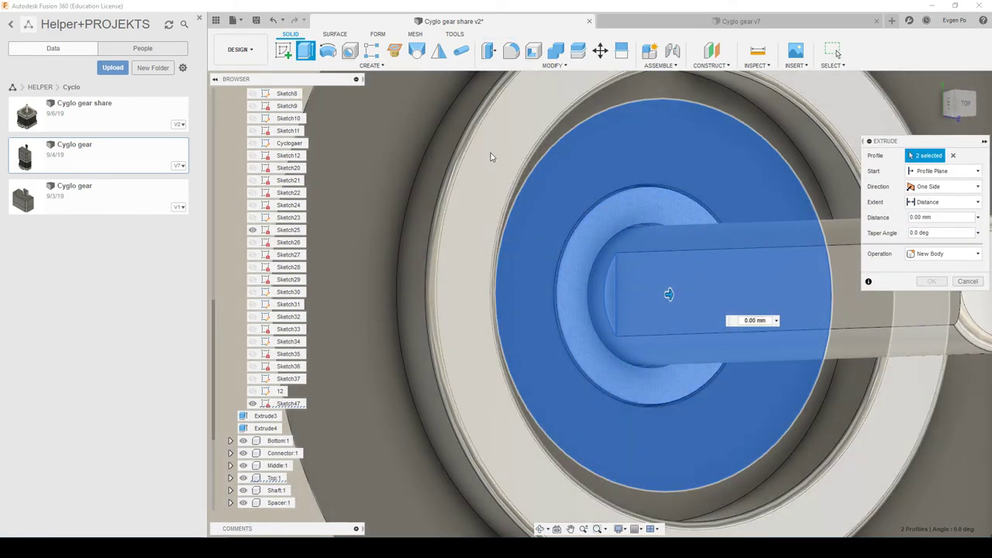
key(Return)
scroll(531, 224, down, 2)
click(946, 253)
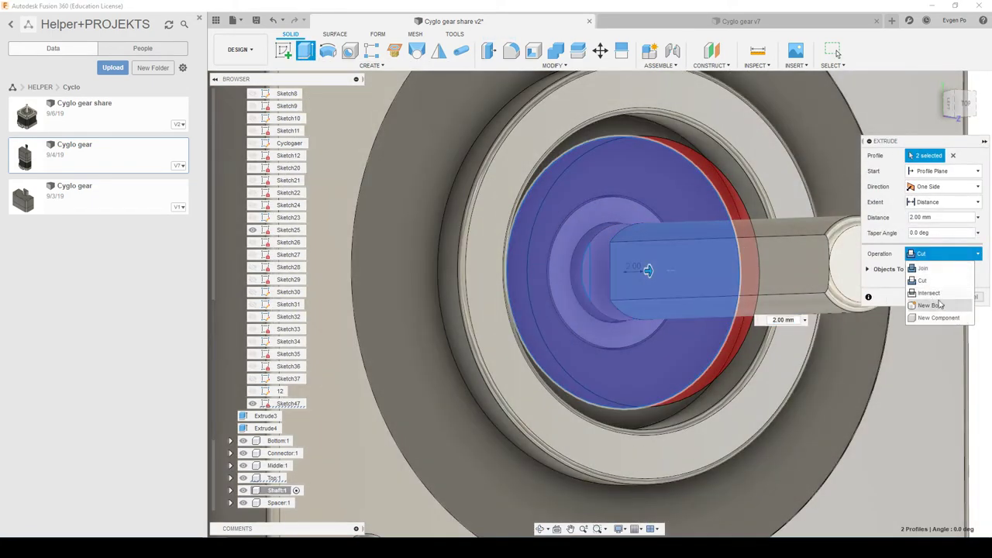
click(930, 301)
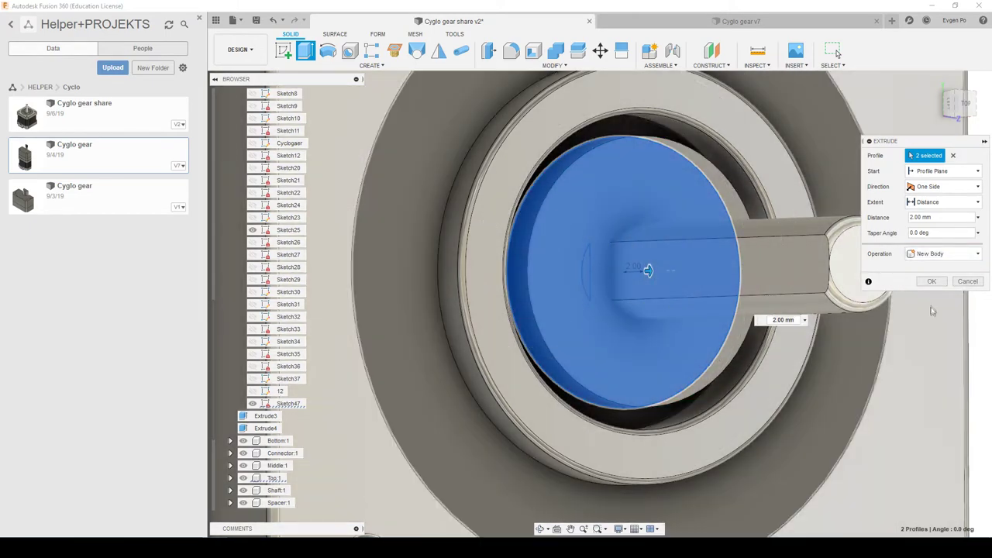
click(931, 281)
mouse_move(852, 295)
shift+middle_down()
mouse_move(738, 175)
mouse_move(656, 237)
mouse_move(663, 278)
shift+middle_up()
scroll(664, 277, down, 5)
Extrude the round Ø14 mm shaft face a further 3 mm as new body Extrude6, then open Combine.
scroll(605, 275, down, 2)
scroll(585, 274, up, 2)
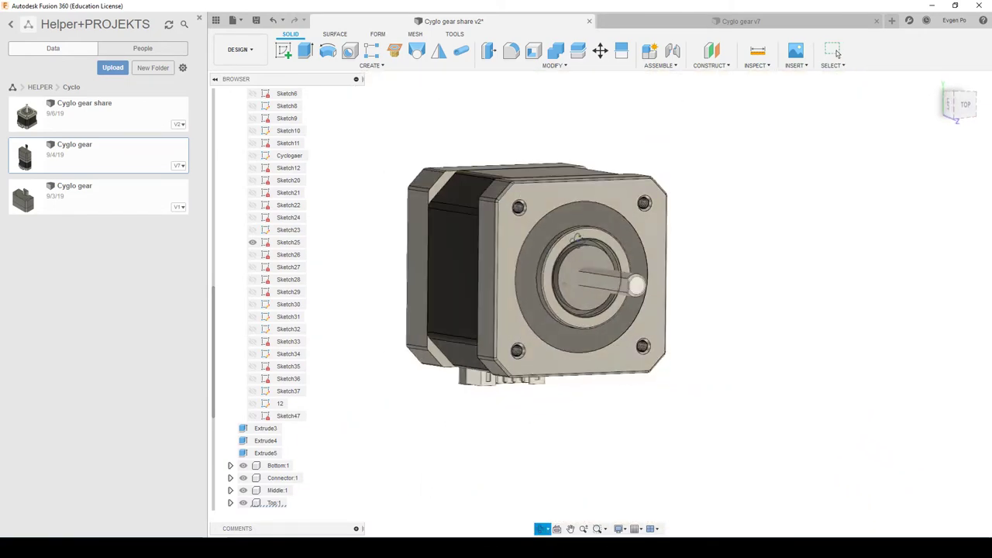
click(574, 274)
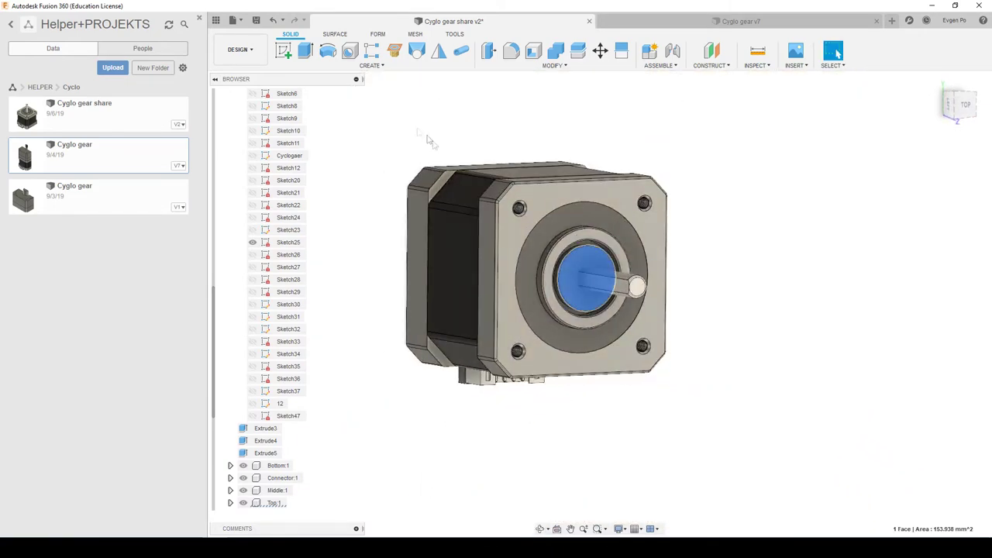
click(307, 53)
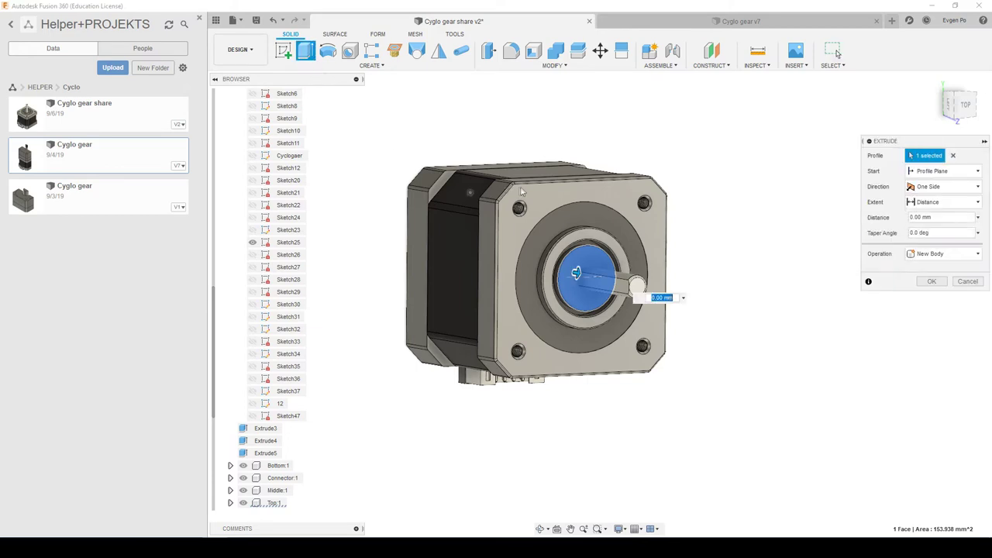
shift+middle_drag(509, 187, 812, 287)
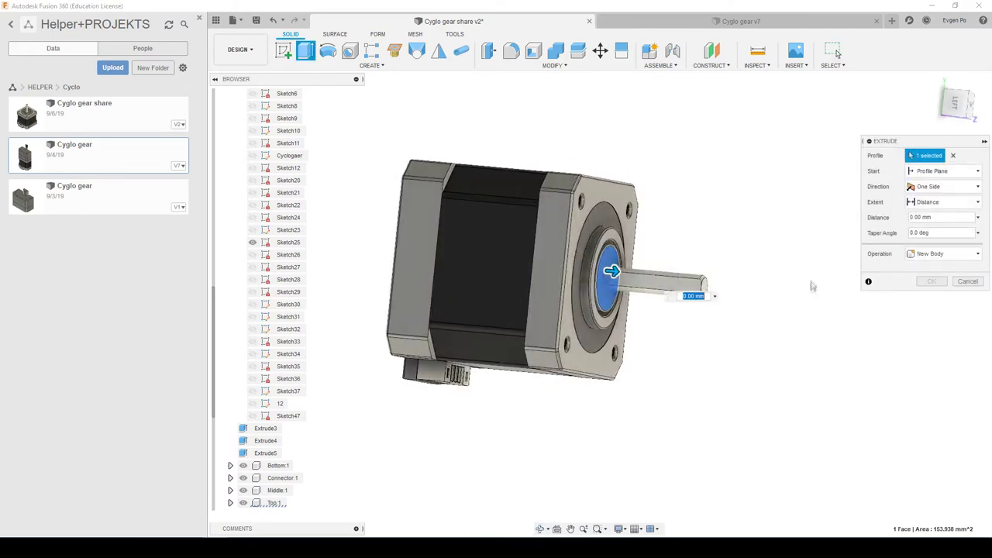
shift+middle_drag(739, 282, 728, 256)
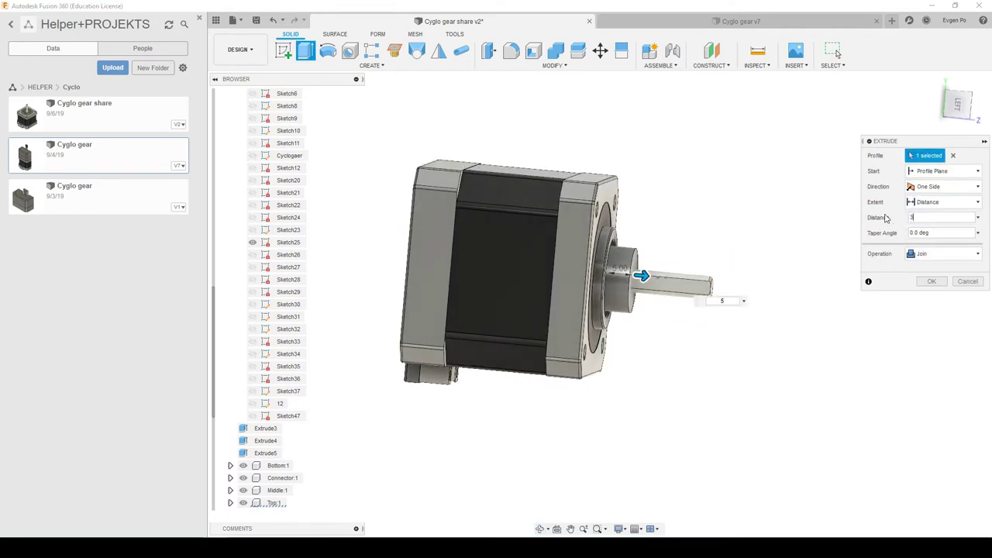
click(922, 253)
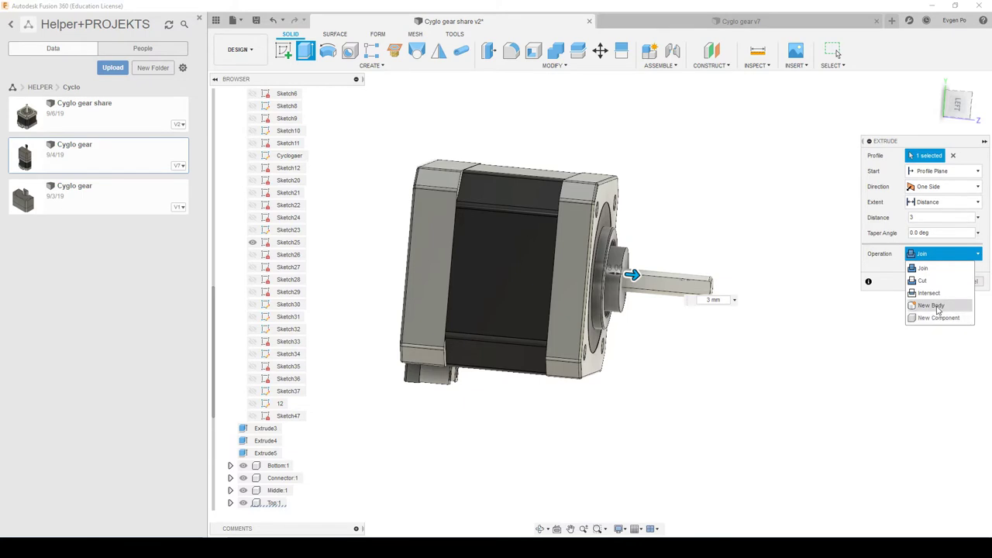
click(939, 305)
click(933, 284)
scroll(790, 281, up, 3)
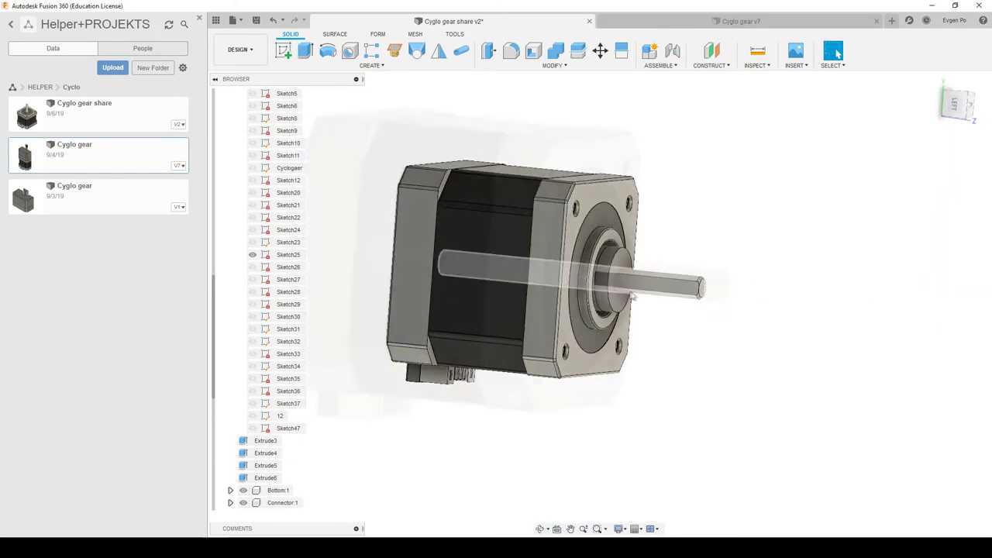
scroll(612, 279, up, 3)
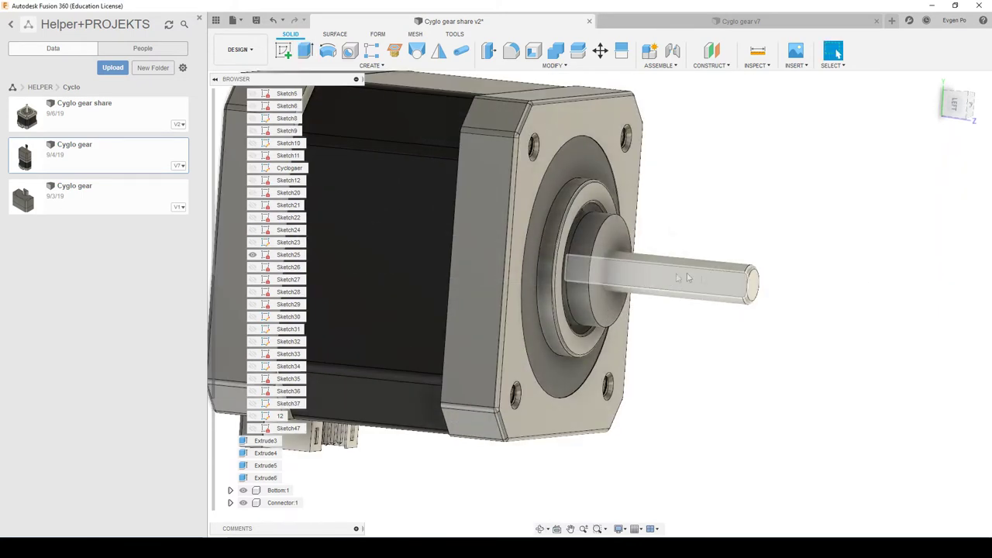
click(560, 50)
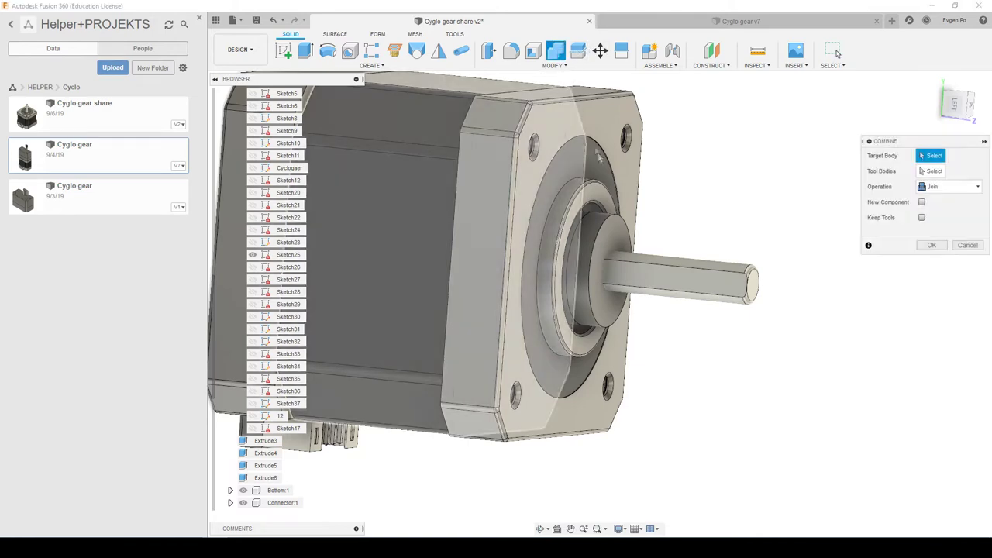
Join the shaft body into the motor body with Combine.
scroll(571, 242, up, 2)
scroll(570, 242, up, 3)
click(531, 242)
click(712, 281)
key(Return)
Check the cross-section reference for the 12x21x5 and 3x8x4 bearings, then view the shaft end-on.
scroll(726, 281, down, 5)
mouse_move(677, 259)
shift+middle_down()
mouse_move(661, 210)
mouse_move(633, 232)
mouse_move(657, 208)
shift+middle_up()
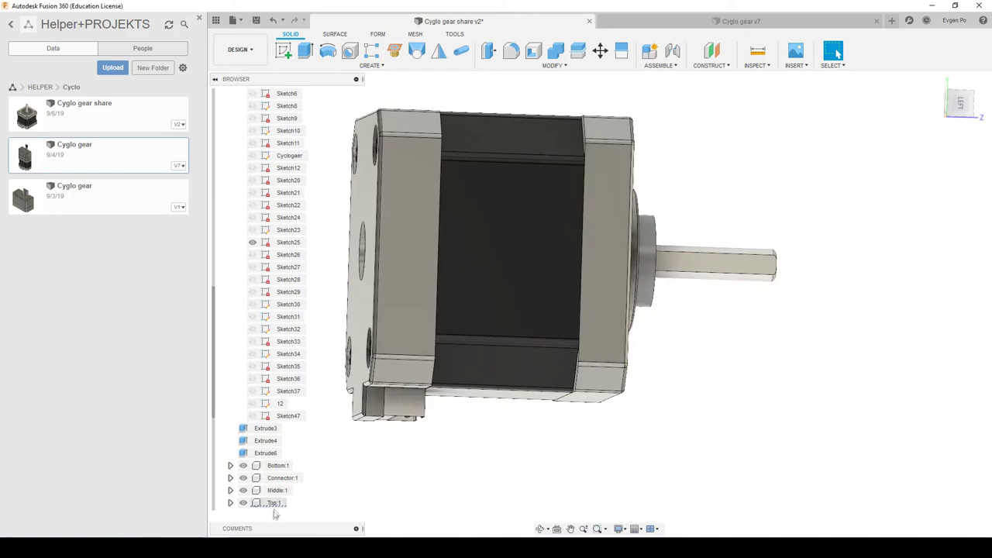
key(alt+Tab)
shift+middle_drag(543, 357, 601, 236)
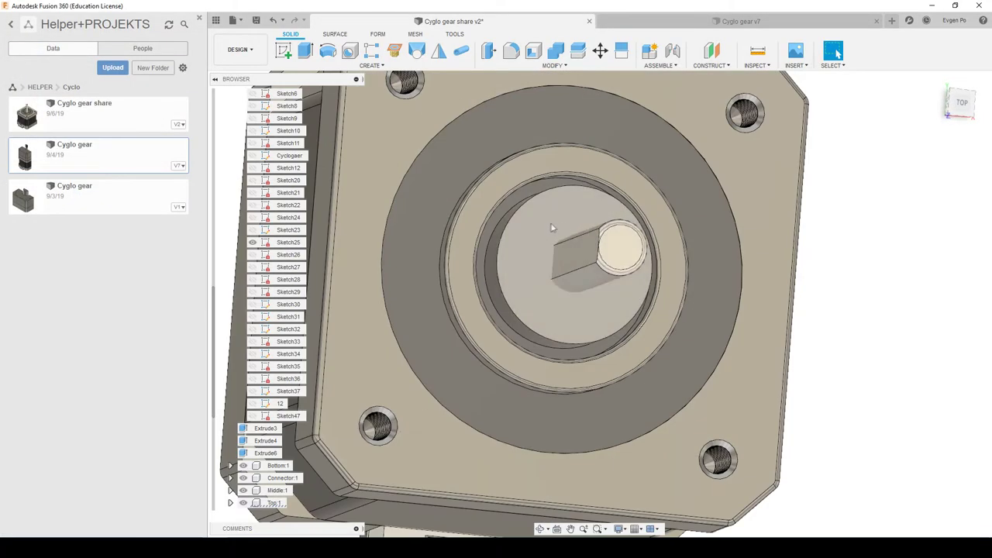
Create a sketch on the inner bore face with a circle centred on the shaft axis.
right_click(548, 221)
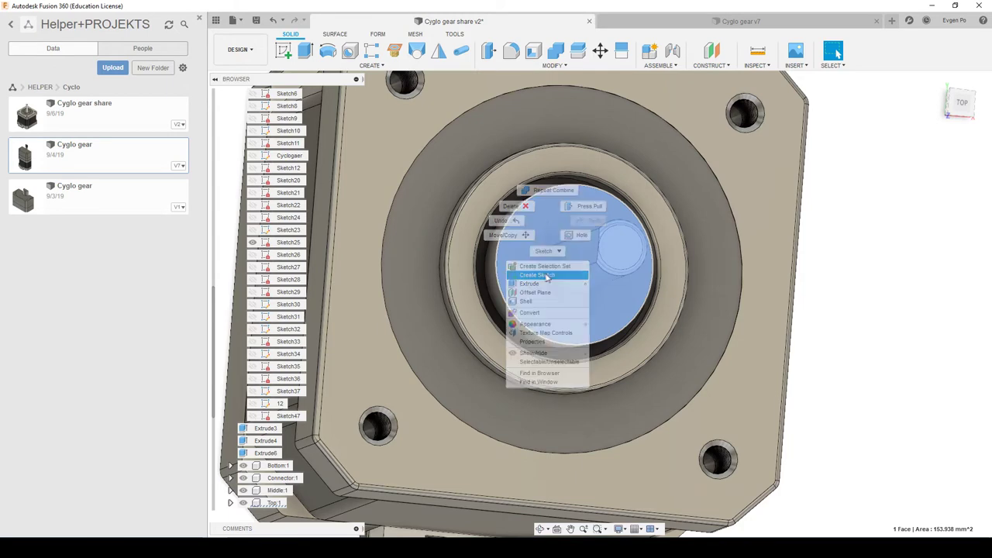
click(537, 275)
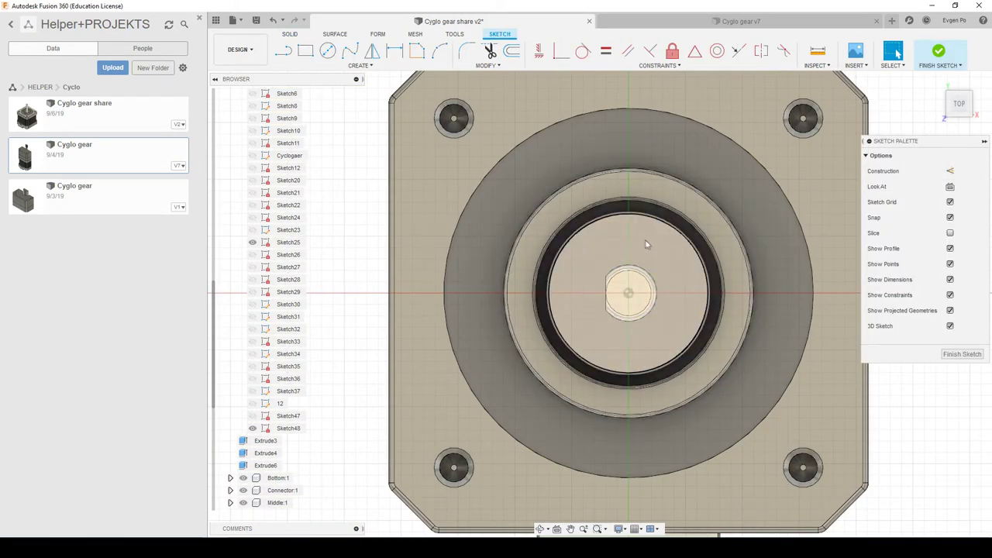
key(c)
click(629, 294)
Dimension the new circle to Ø12 mm and finish Sketch48.
key(d)
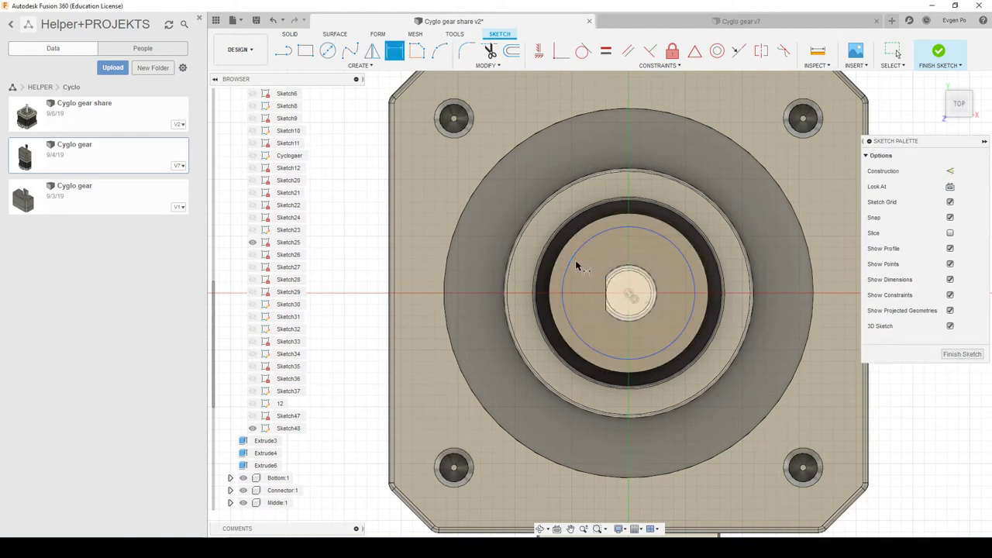
click(574, 265)
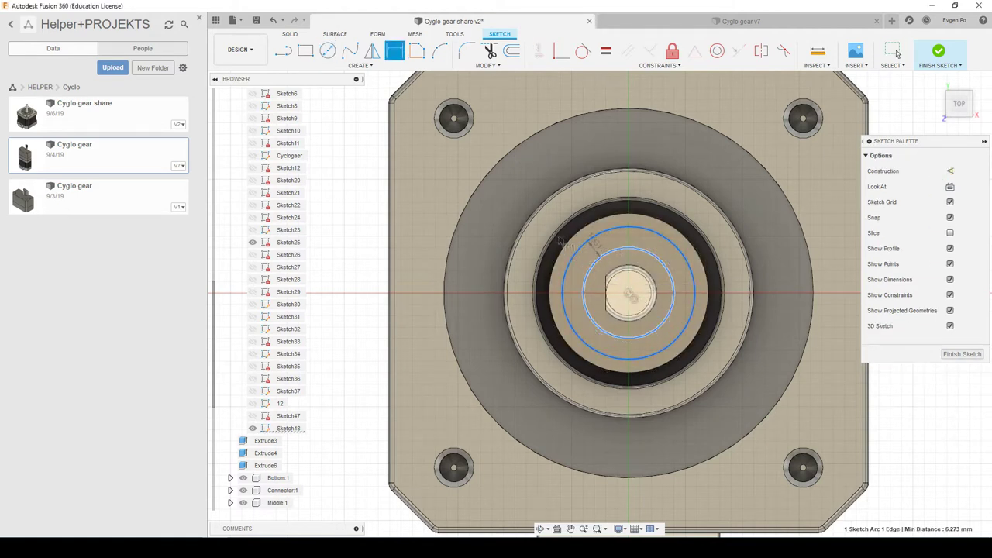
key(Escape)
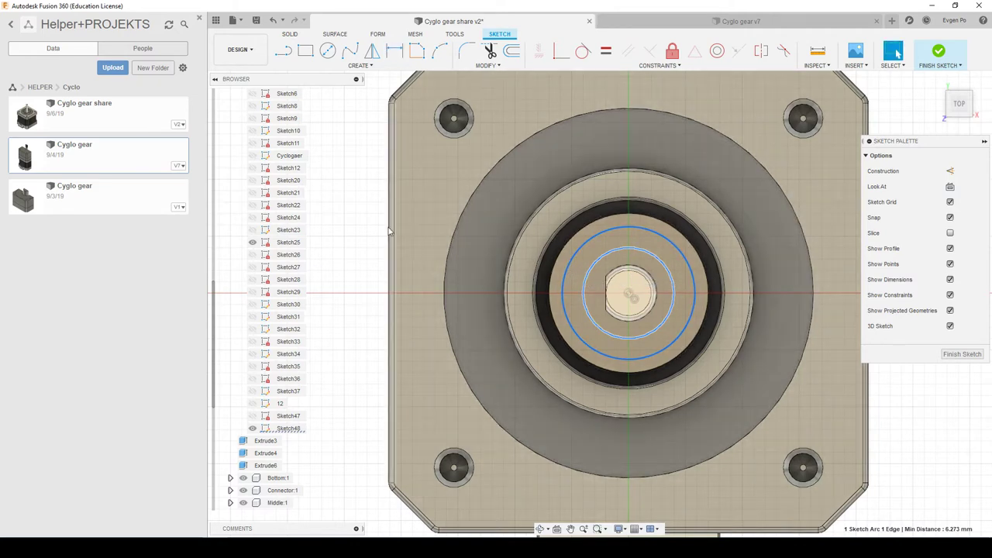
key(d)
click(564, 282)
click(364, 256)
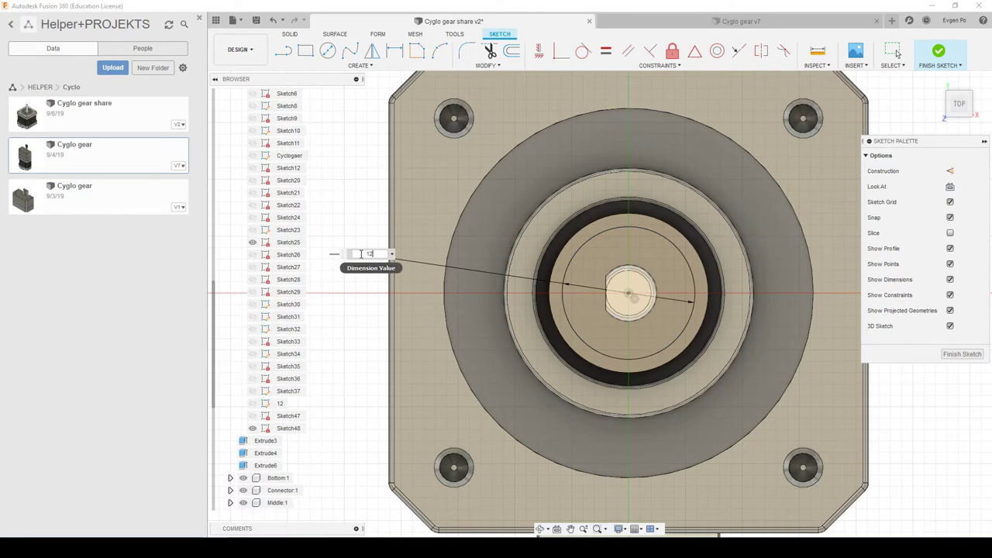
text(12)
key(Return)
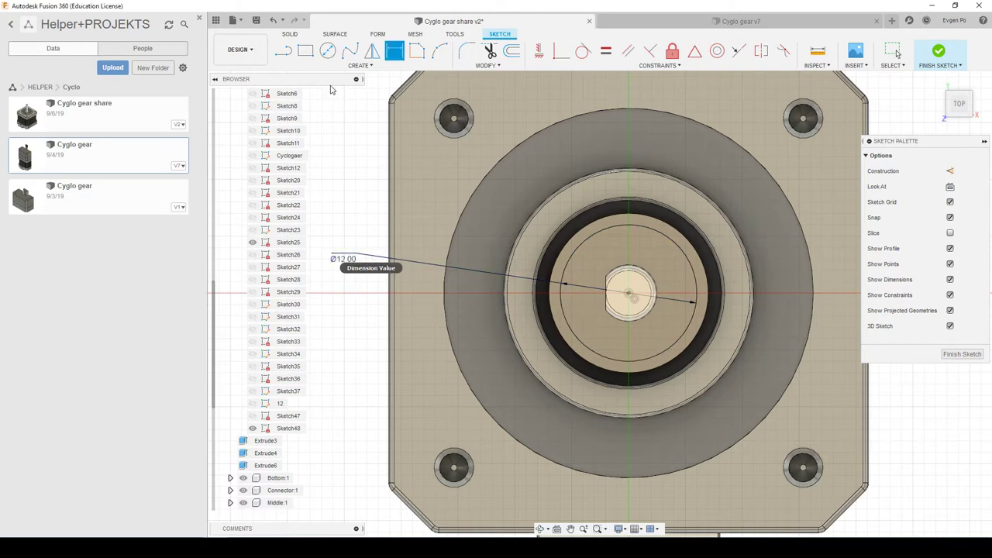
click(290, 34)
click(304, 50)
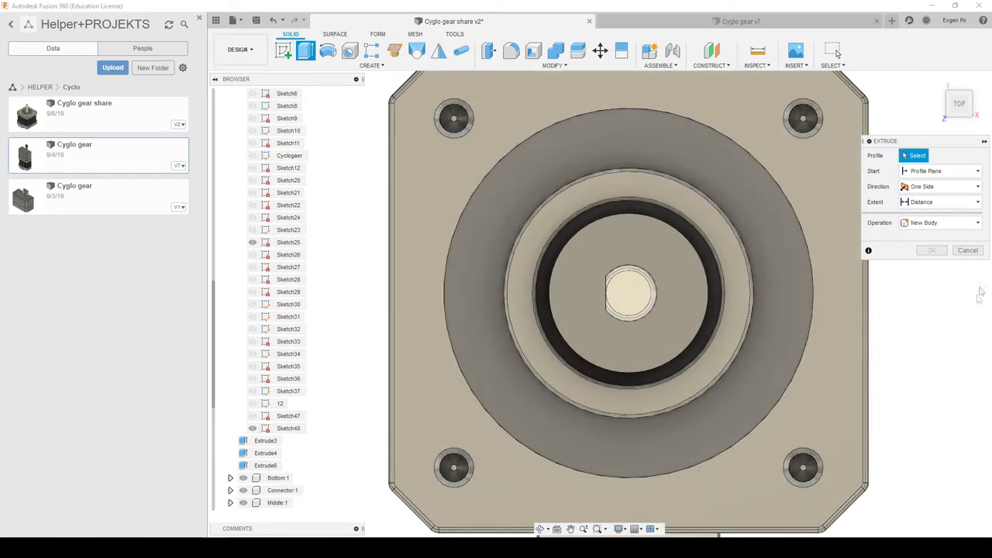
Extrude the Ø12 mm circle 5 mm as a new hub body, Extrude7.
click(969, 253)
key(ctrl+z)
click(609, 270)
key(e)
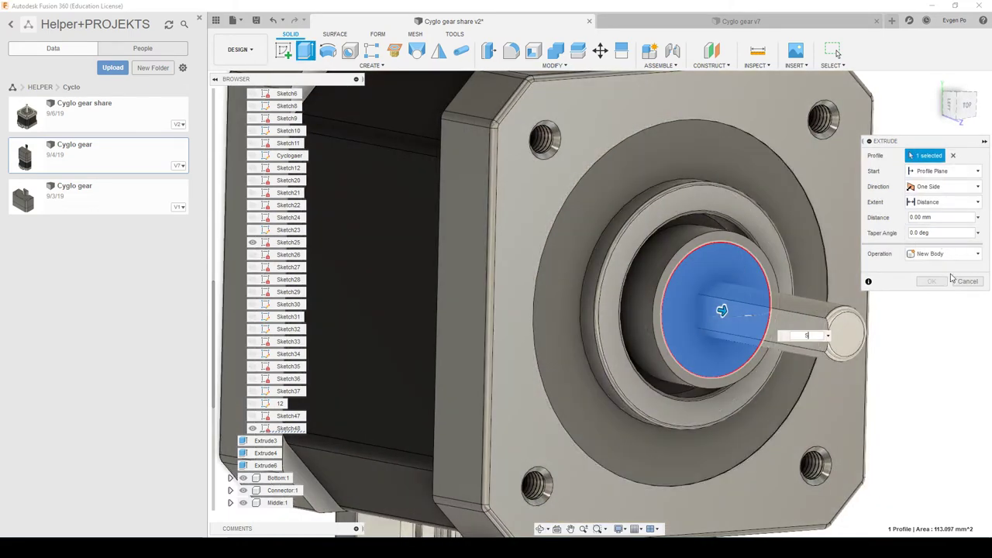
click(942, 254)
click(934, 305)
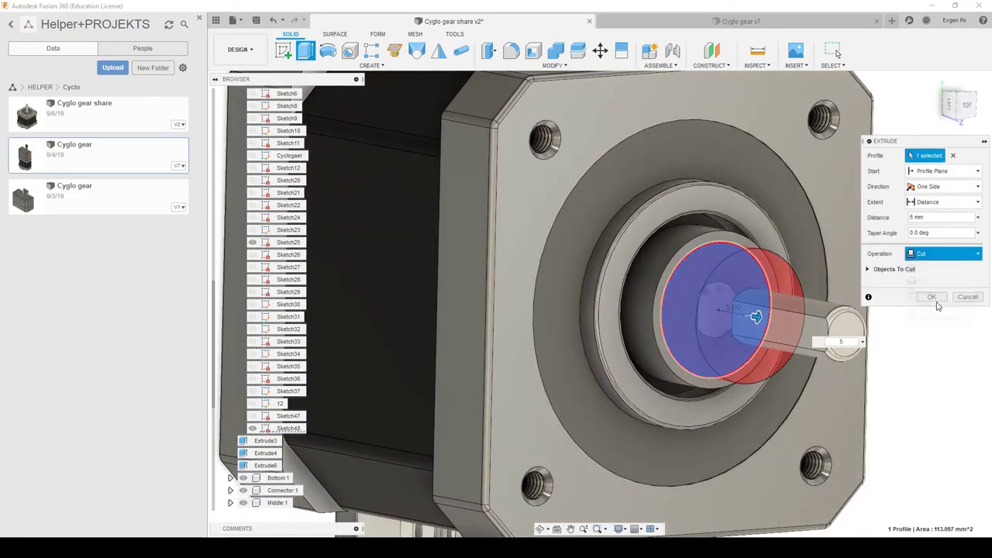
click(938, 285)
Join the new hub body into the shaft body with Combine.
click(555, 50)
click(730, 272)
click(661, 263)
click(931, 245)
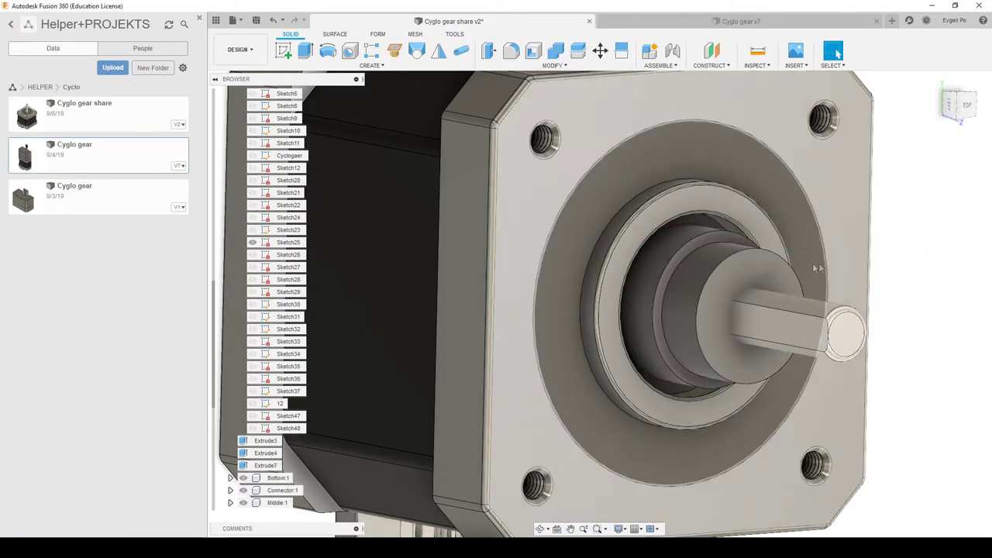
scroll(812, 262, up, 2)
scroll(700, 241, up, 3)
Edit Sketch48 to add a Ø21 mm circle centred on the shaft axis.
click(696, 241)
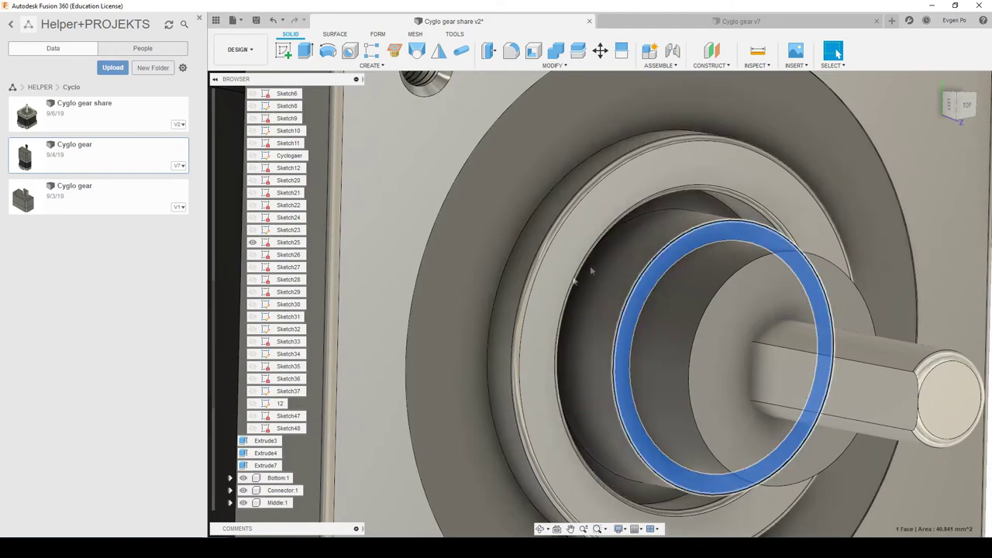
right_click(284, 431)
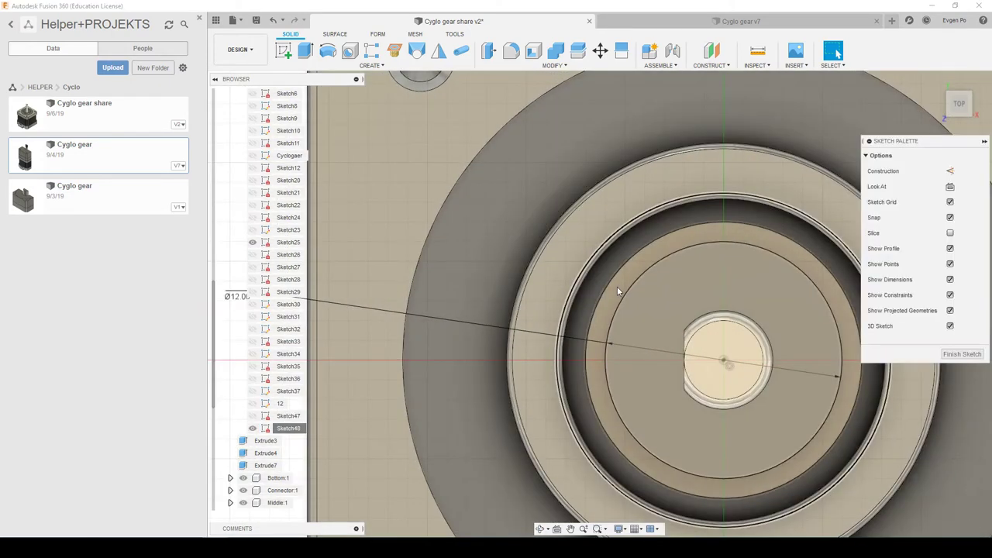
click(725, 359)
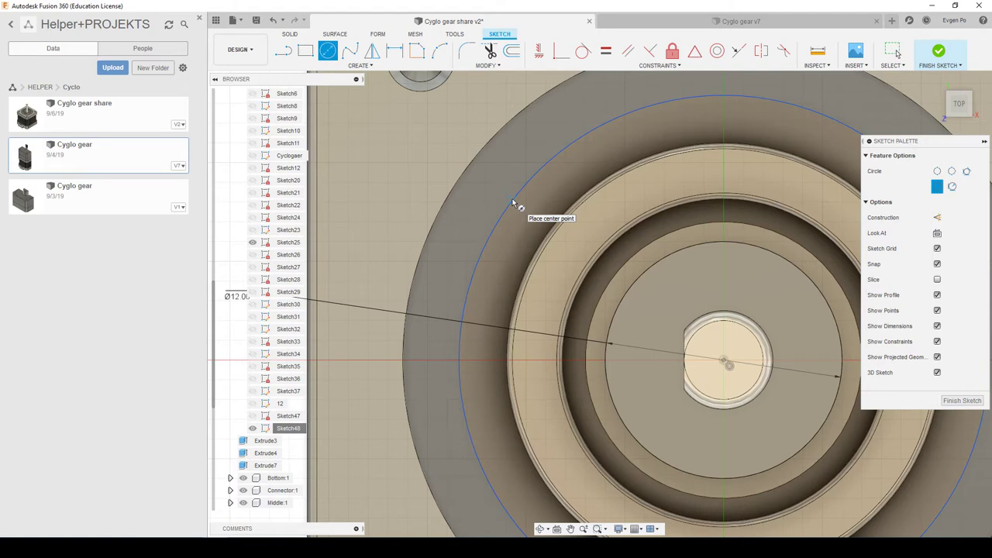
key(o)
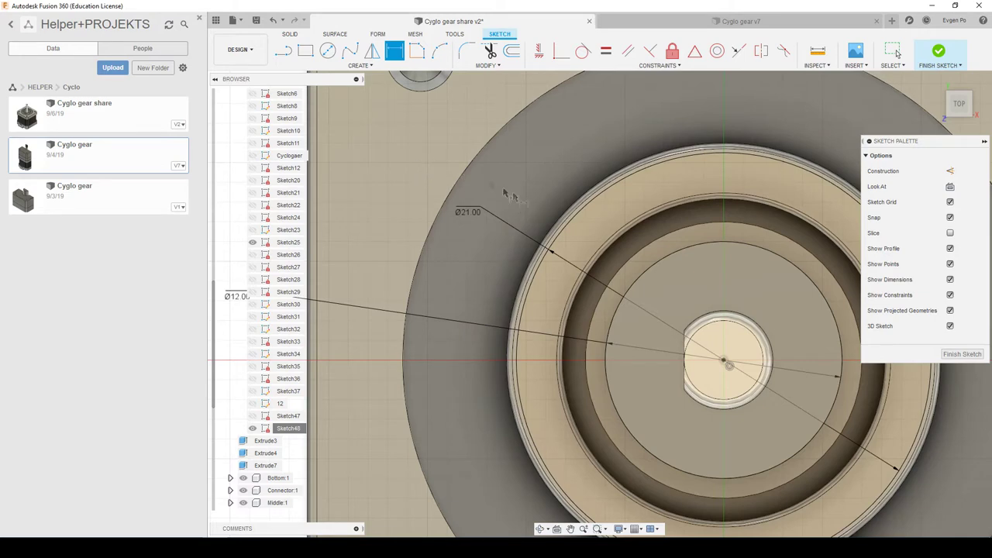
click(290, 34)
Preview extruding the ring between the two circles, then undo it.
click(305, 50)
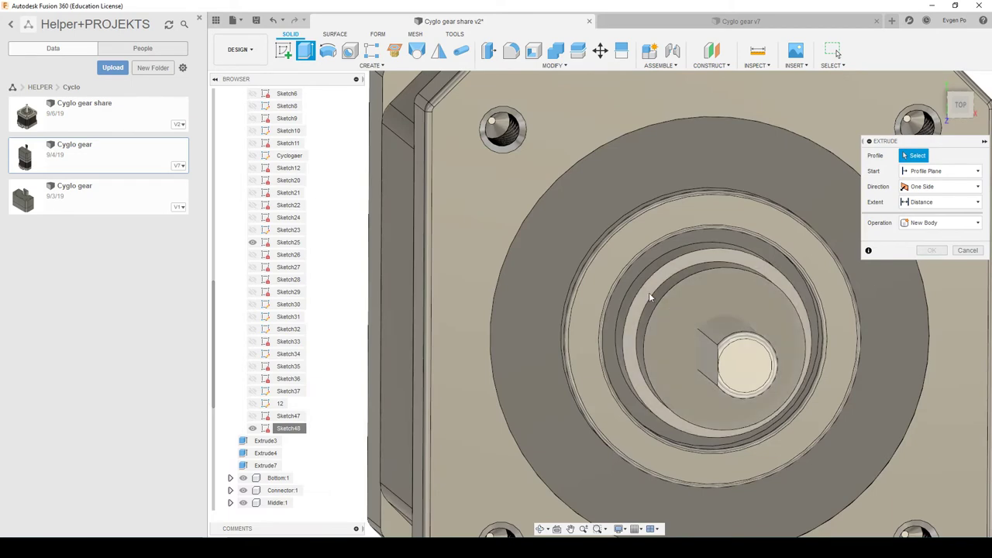
click(650, 296)
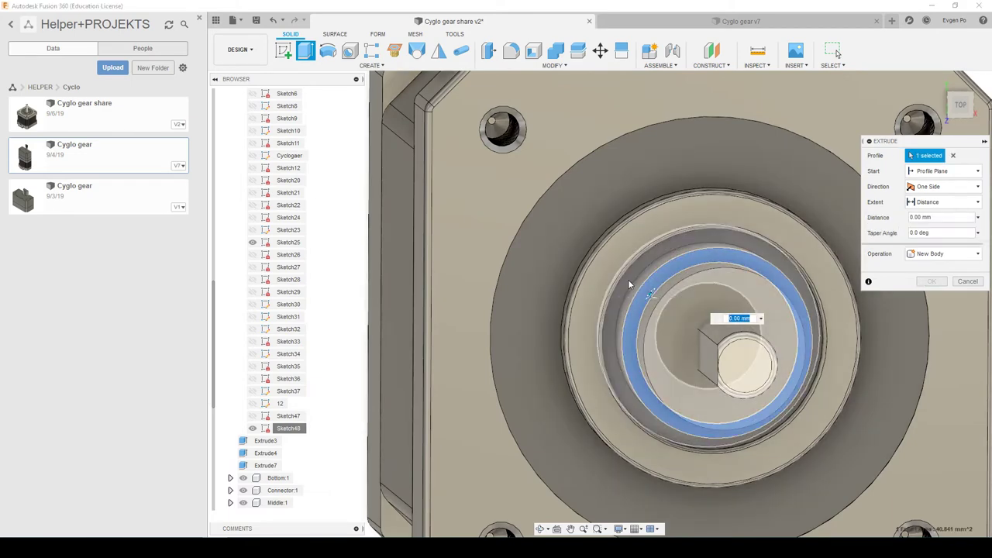
shift+middle_drag(631, 285, 614, 250)
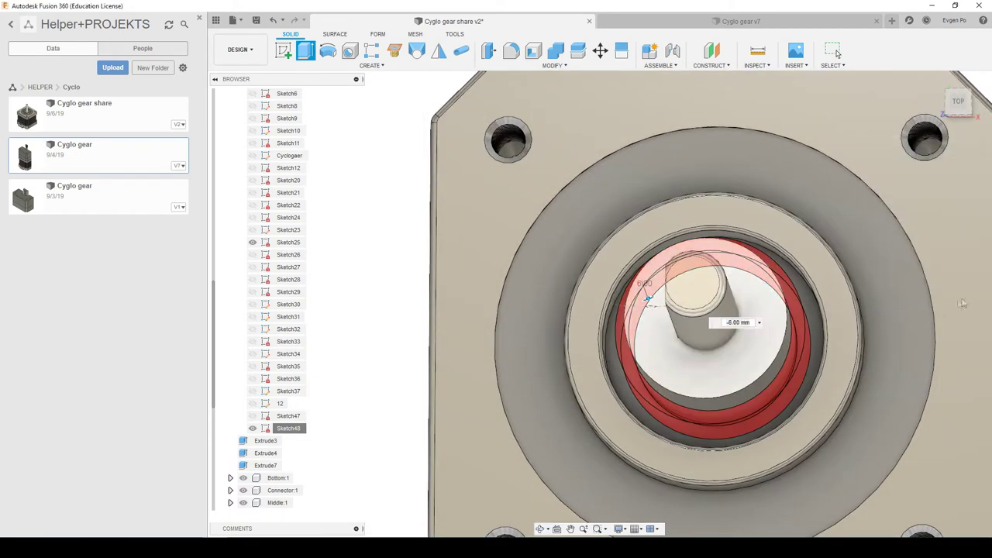
key(ctrl+z)
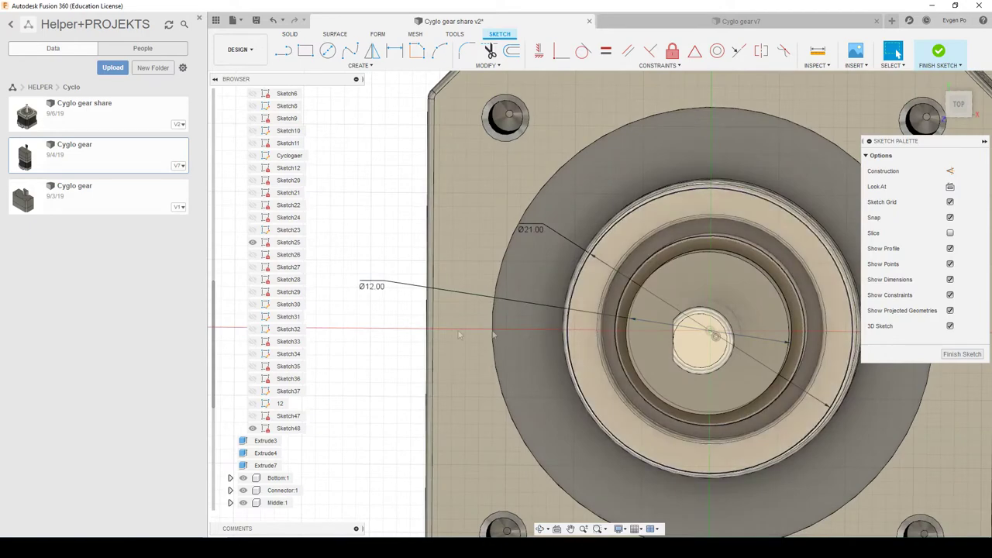
shift+middle_drag(334, 343, 638, 275)
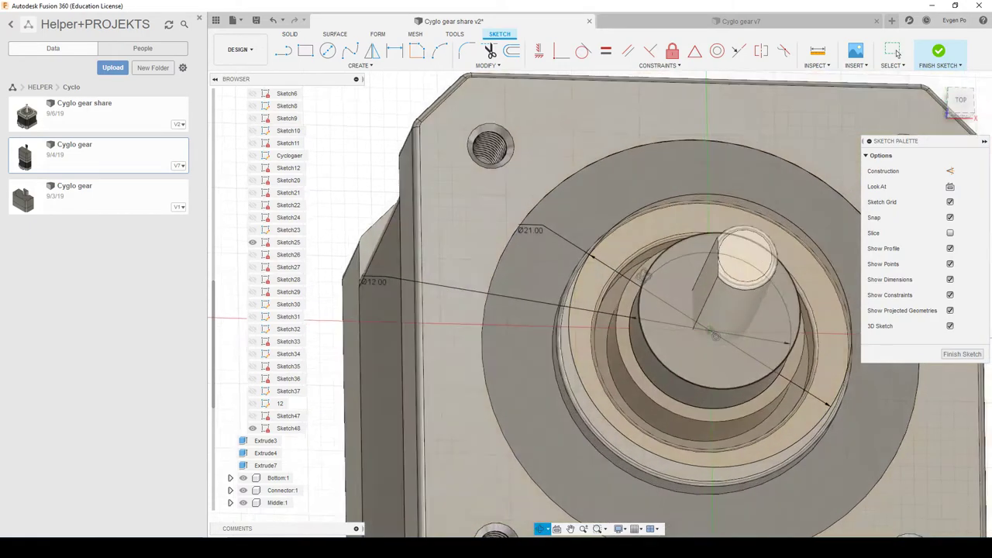
Extrude both Sketch48 ring profiles, out to Ø21 mm, 5 mm as new body Extrude8.
scroll(638, 275, up, 5)
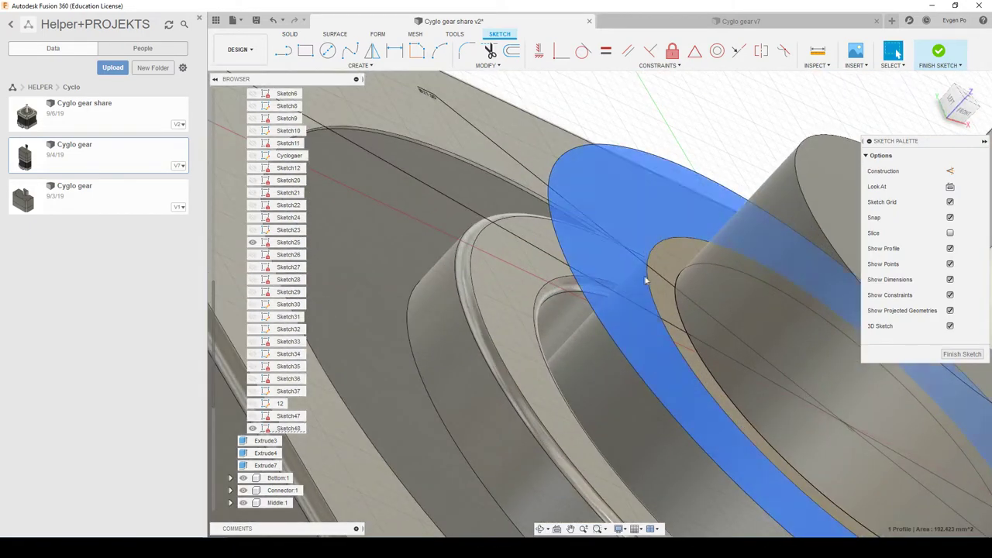
click(656, 281)
scroll(581, 356, up, 2)
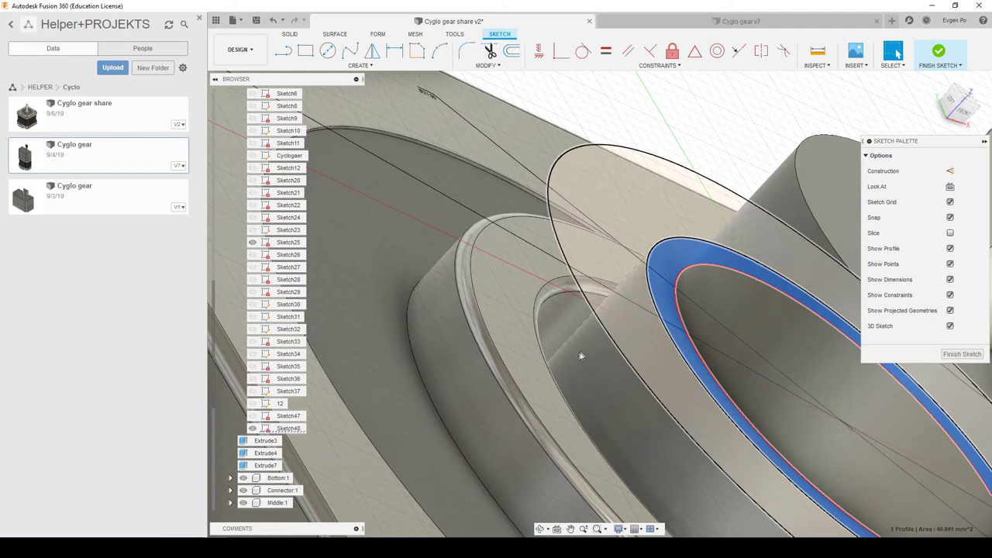
shift+click(641, 220)
click(289, 34)
click(305, 50)
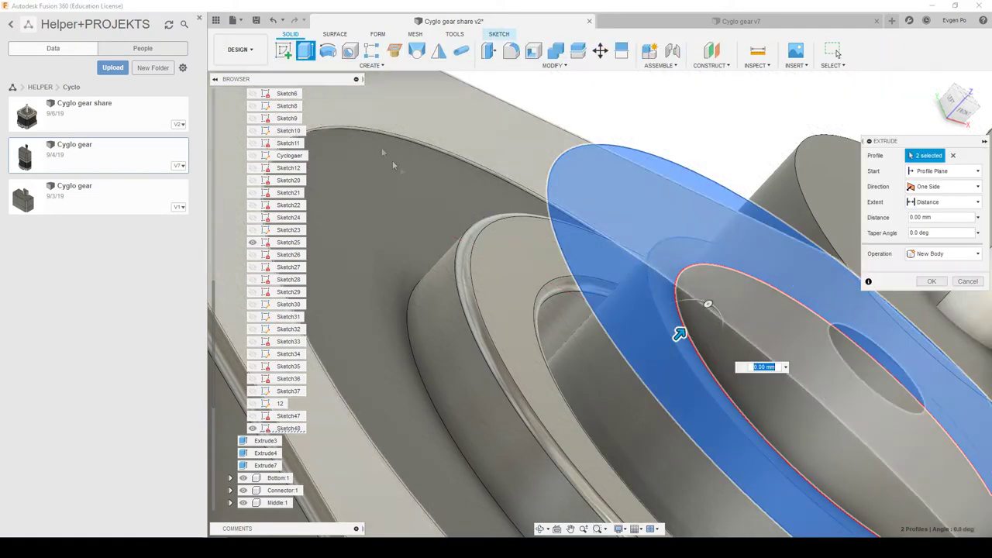
text(5)
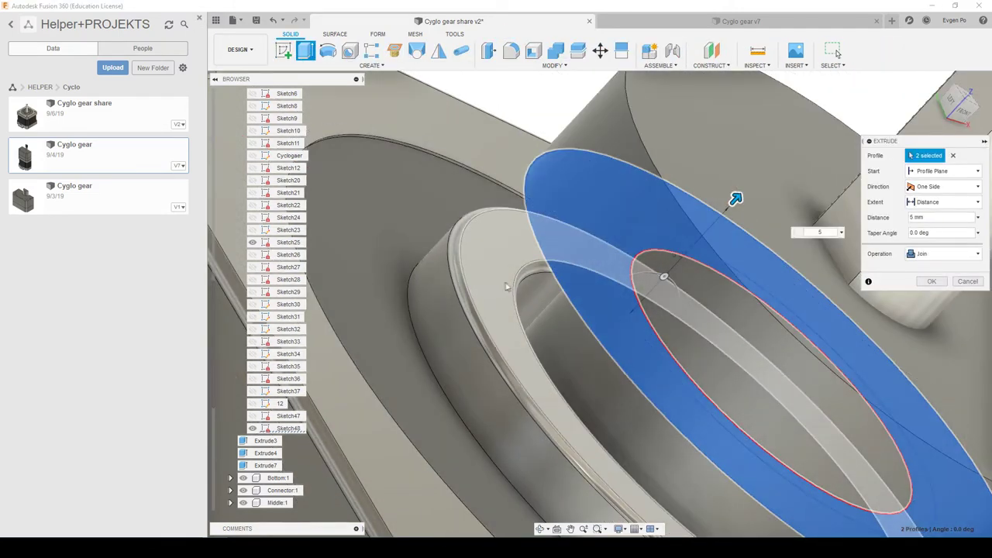
click(930, 305)
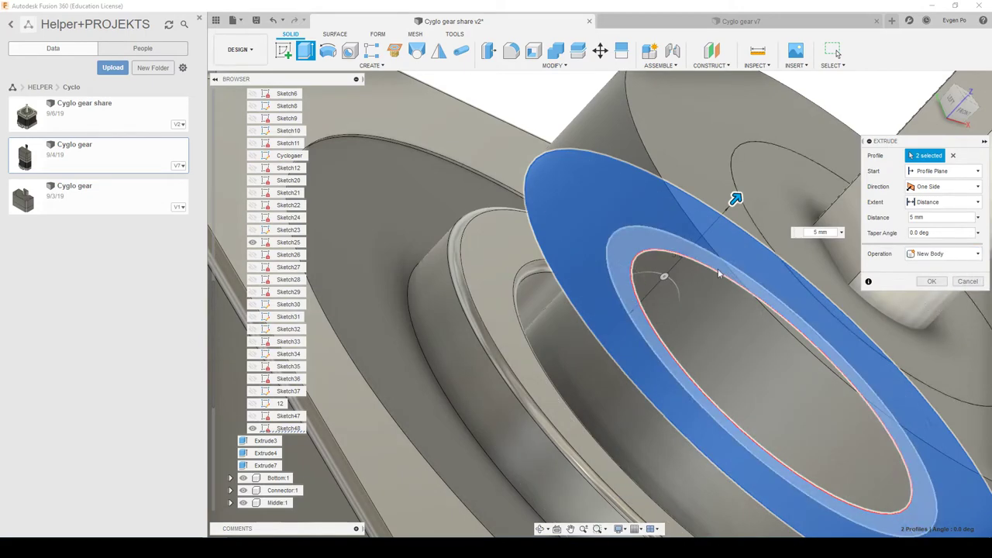
scroll(742, 310, down, 5)
key(Return)
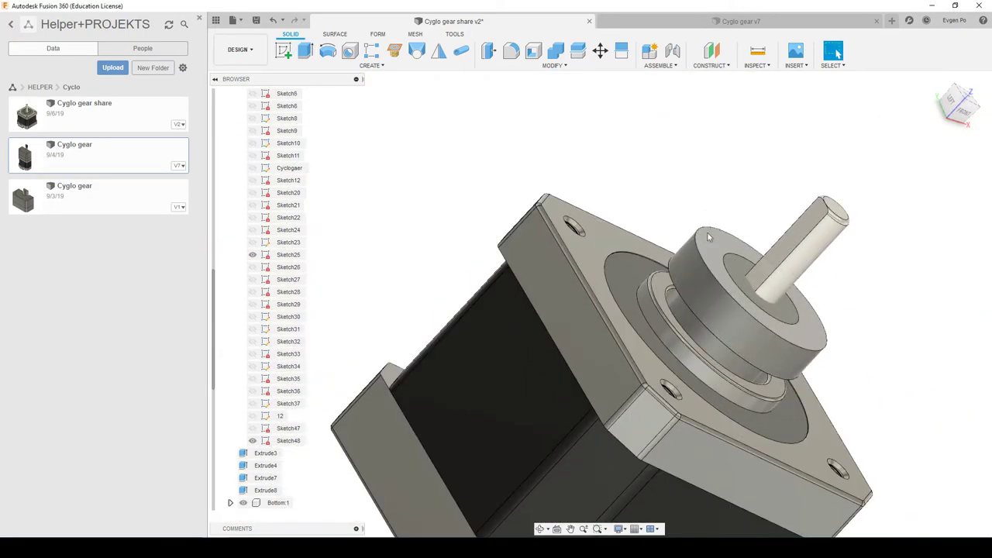
Switch to the front view and show the gear-cut plate Body68 to inspect it.
shift+middle_drag(742, 310, 837, 52)
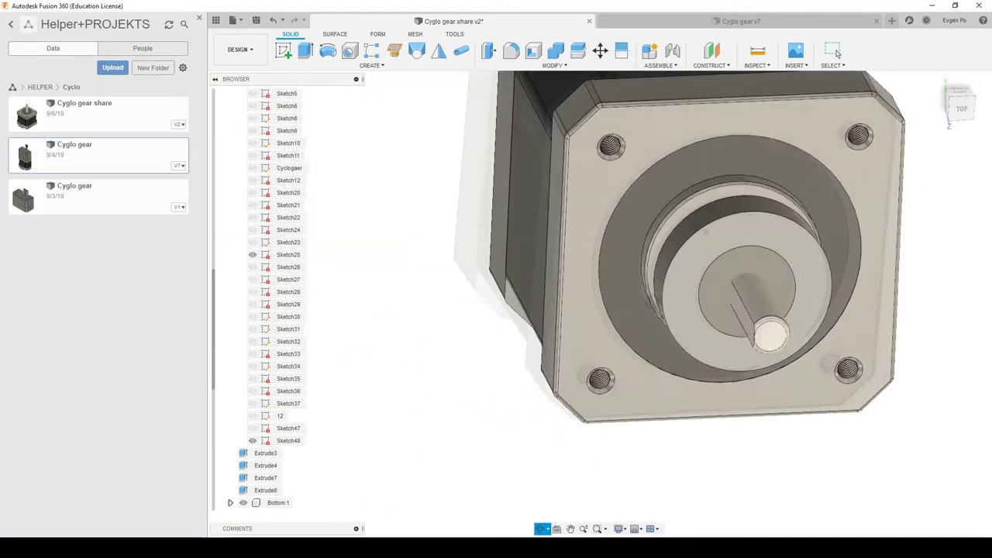
click(834, 51)
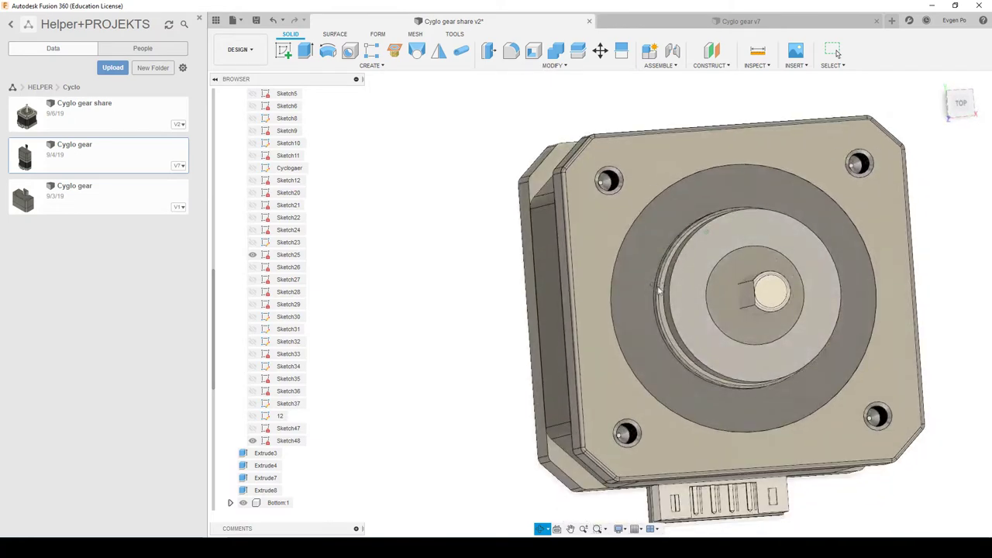
scroll(256, 309, up, 3)
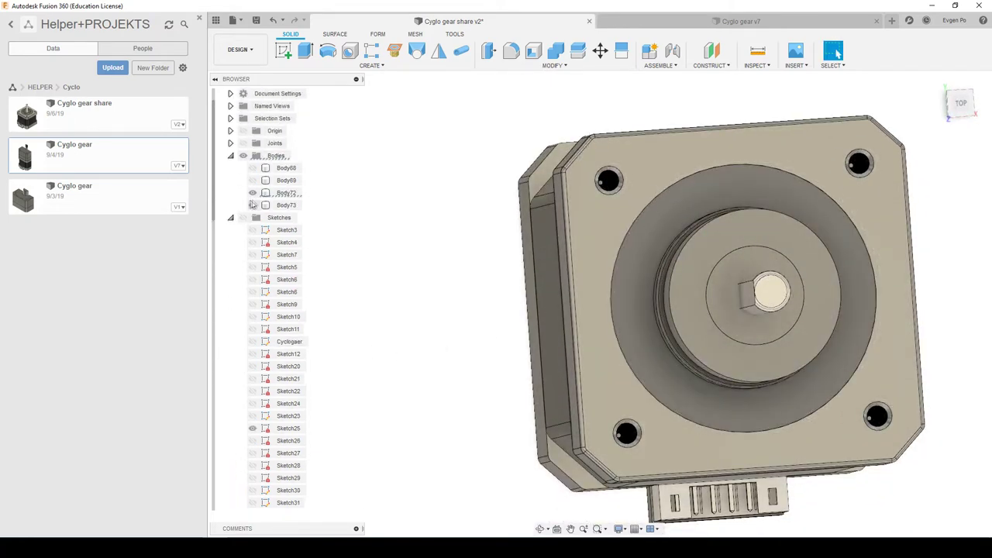
click(252, 192)
click(286, 167)
shift+middle_drag(388, 183, 585, 196)
drag(585, 197, 558, 233)
key(Escape)
Toggle gear Body69's visibility, show hub Body73, and switch to the top view.
click(254, 181)
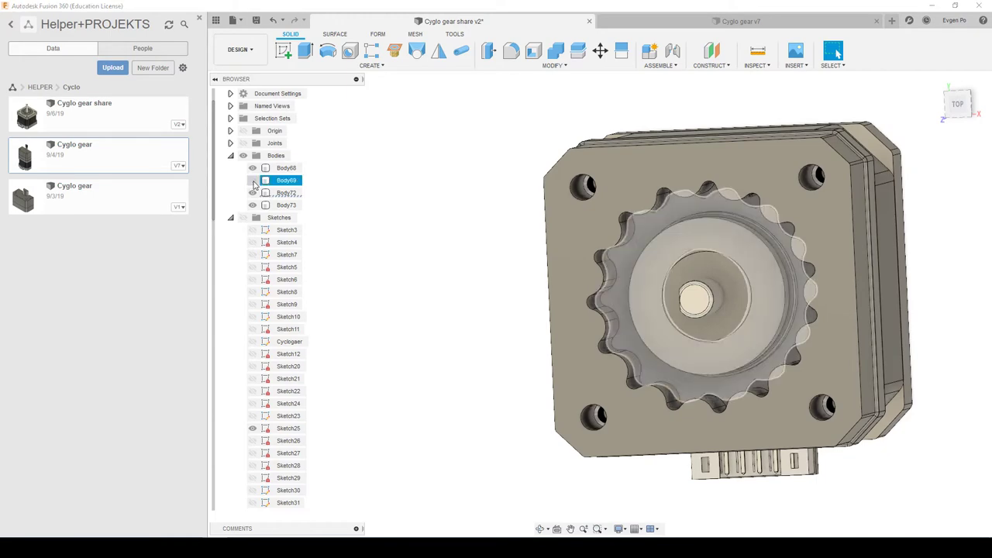
click(253, 180)
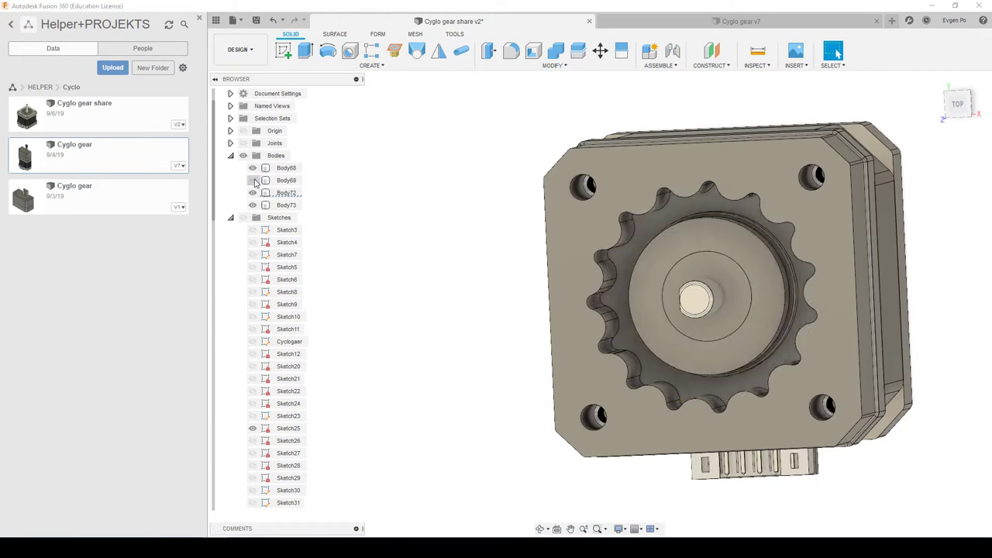
click(253, 180)
click(252, 204)
drag(471, 267, 459, 259)
key(Escape)
click(958, 104)
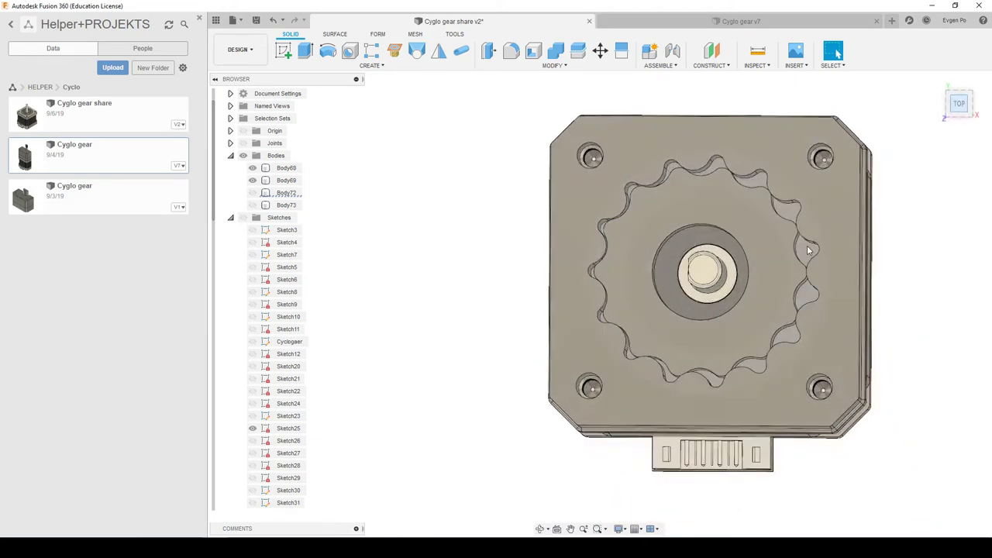
Hide Body68 and Body69, then select the housing rings Body73 and Body72.
click(635, 415)
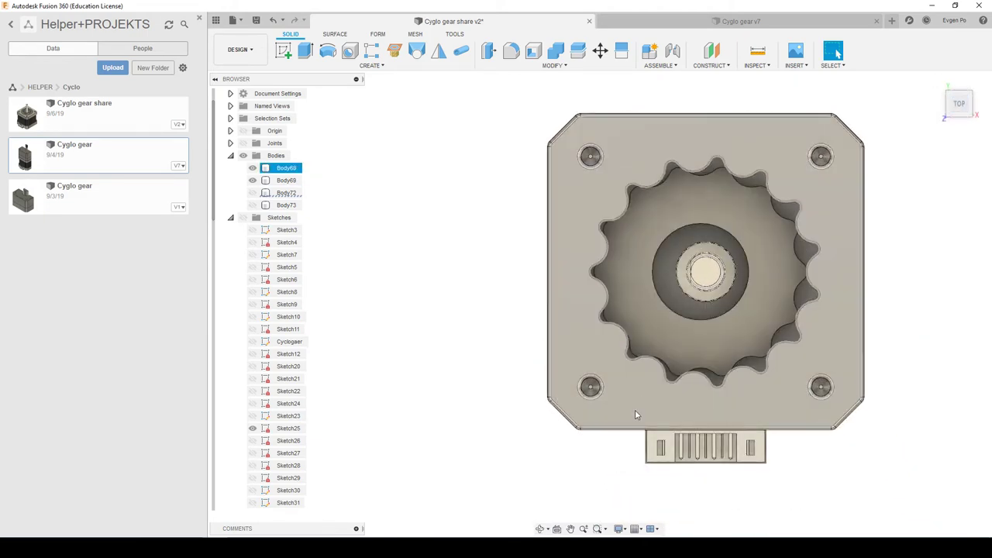
click(655, 303)
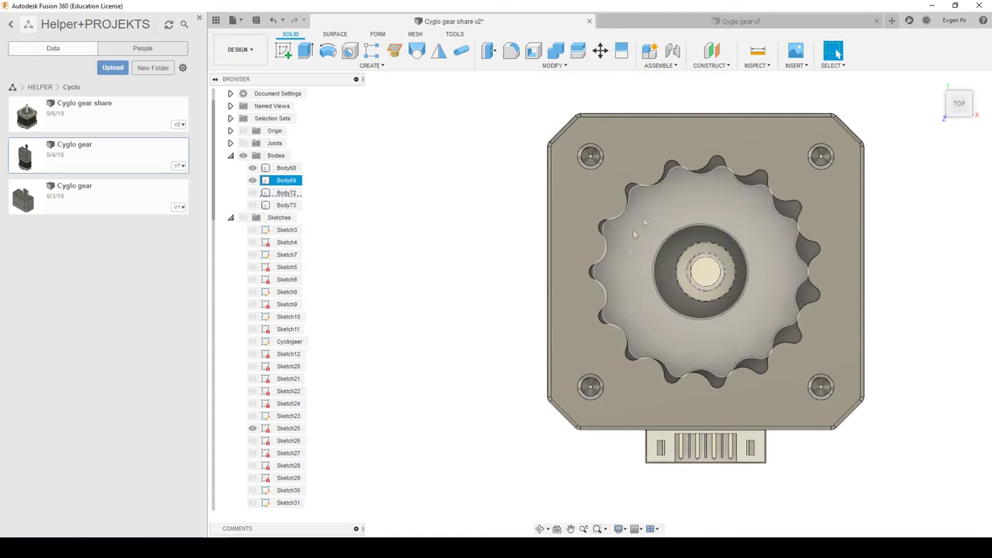
click(504, 277)
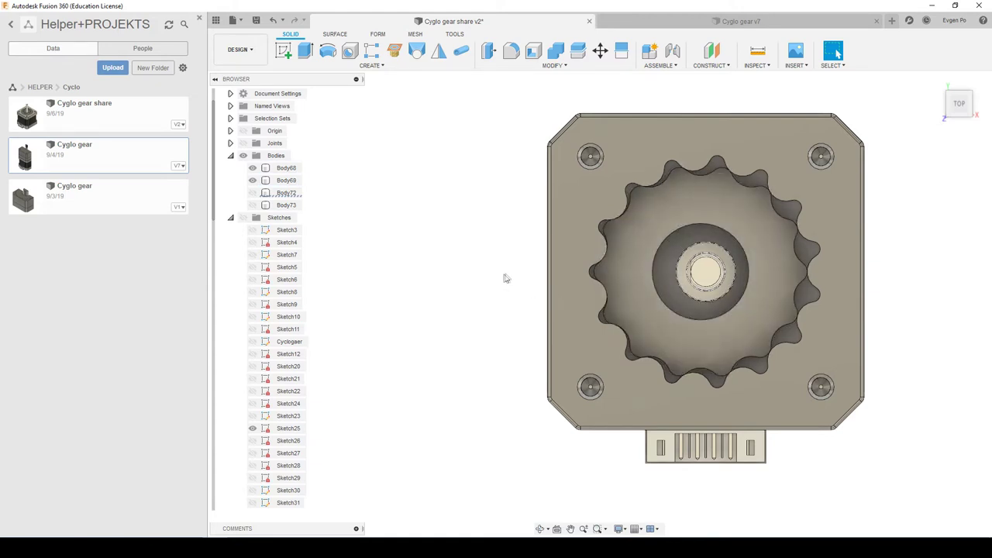
scroll(708, 304, up, 3)
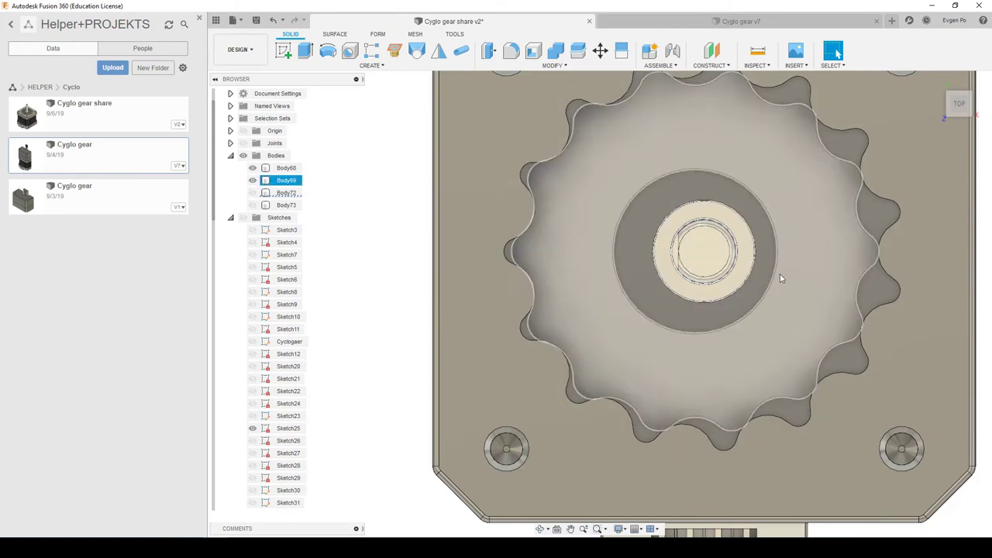
click(252, 180)
click(253, 167)
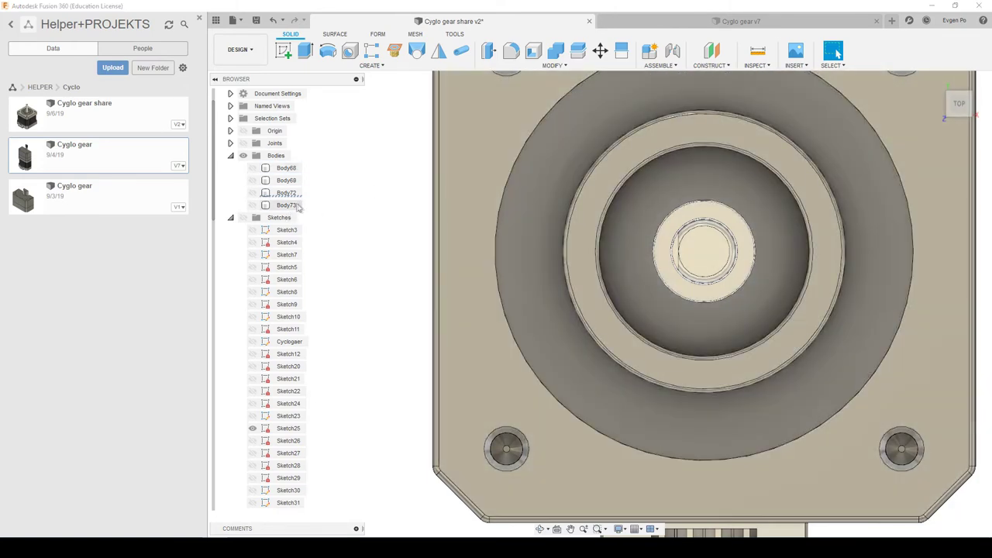
click(287, 204)
ctrl+click(287, 192)
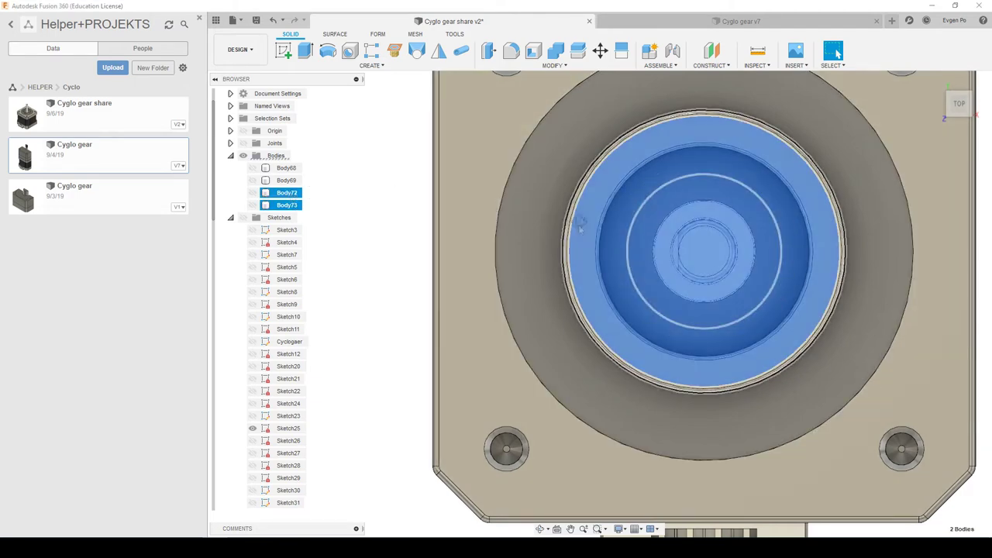
Make Body72 and Body73 visible and move them -0.7 mm along X.
shift+middle_drag(579, 225, 480, 255)
right_click(295, 199)
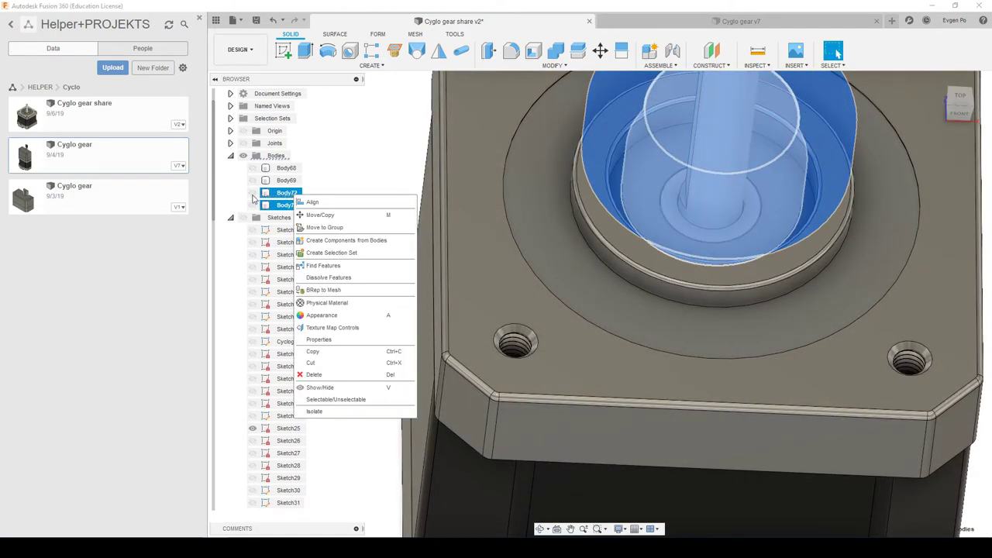
click(252, 193)
click(253, 204)
right_click(285, 195)
key(Escape)
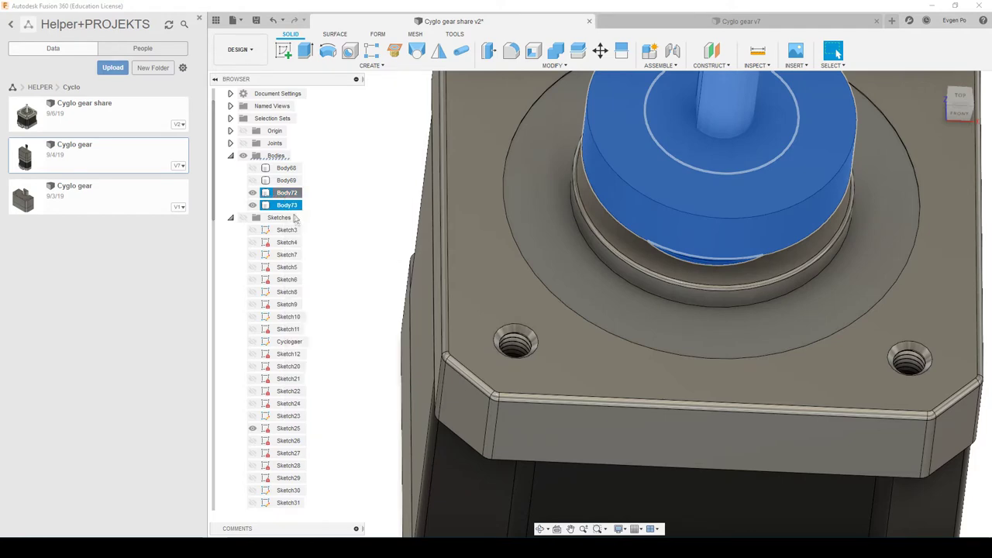
key(m)
scroll(576, 324, down, 3)
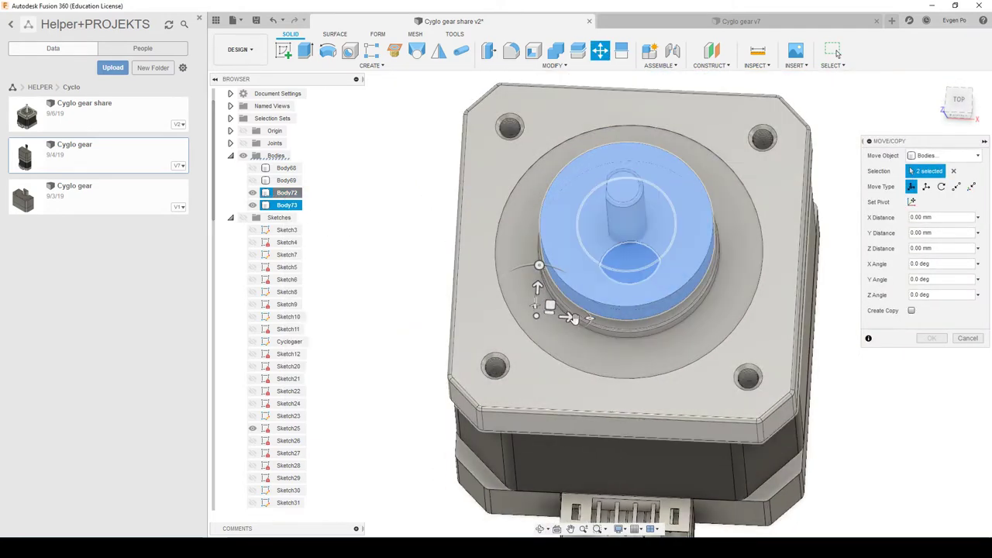
drag(575, 324, 570, 326)
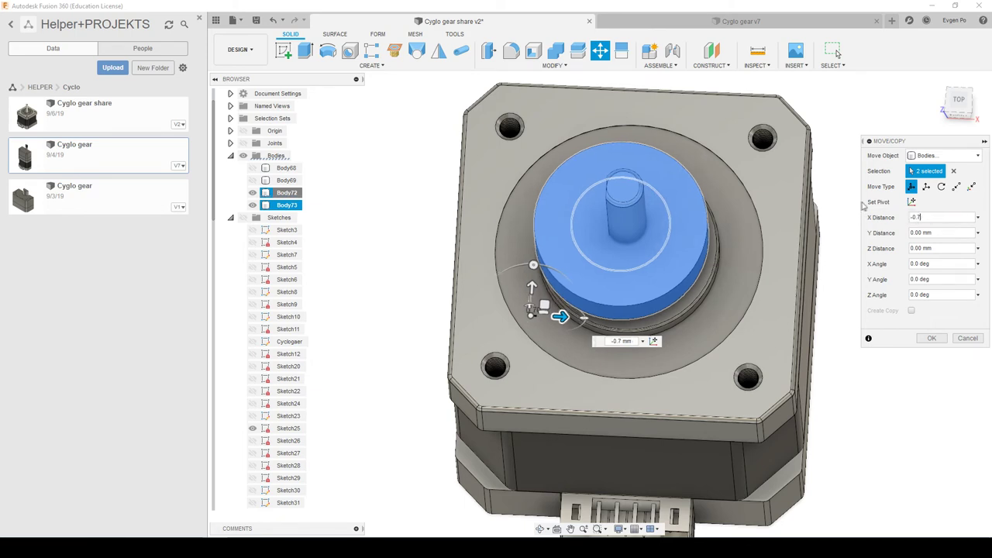
click(930, 339)
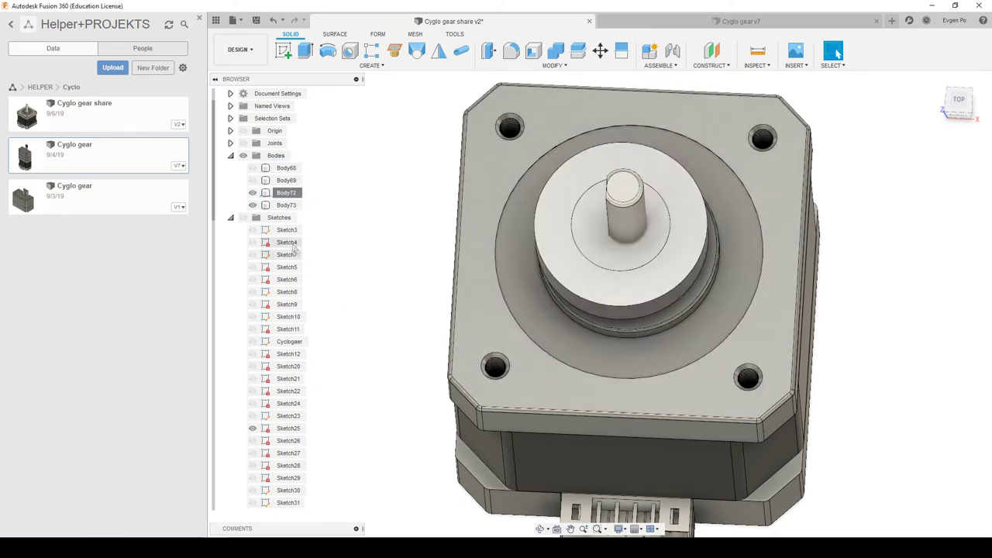
Show gear Body69 again, view the motor from above, and select Body69.
click(254, 181)
click(625, 200)
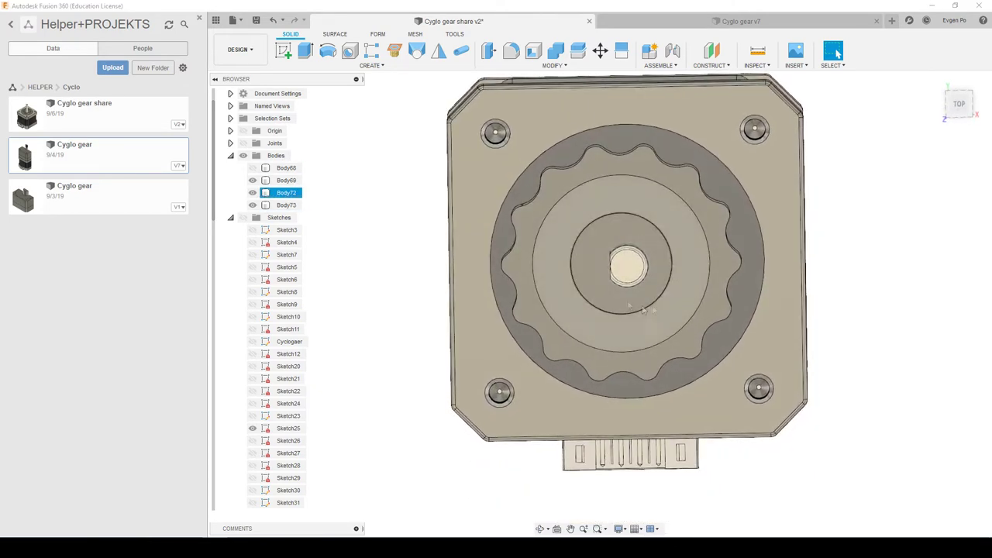
shift+middle_drag(660, 258, 325, 231)
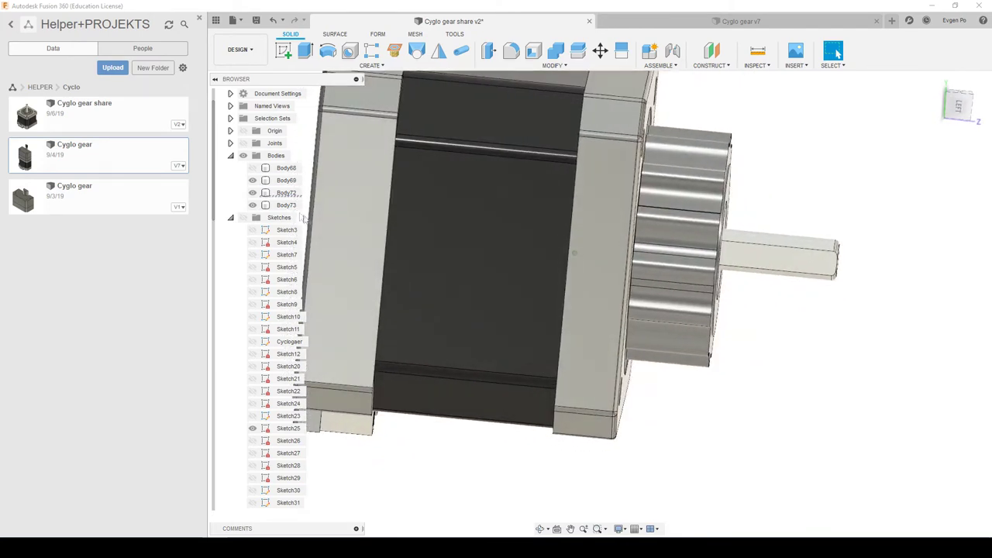
click(287, 180)
Shift gear body Body69 5.20 mm along Z with Move/Copy.
double_click(288, 180)
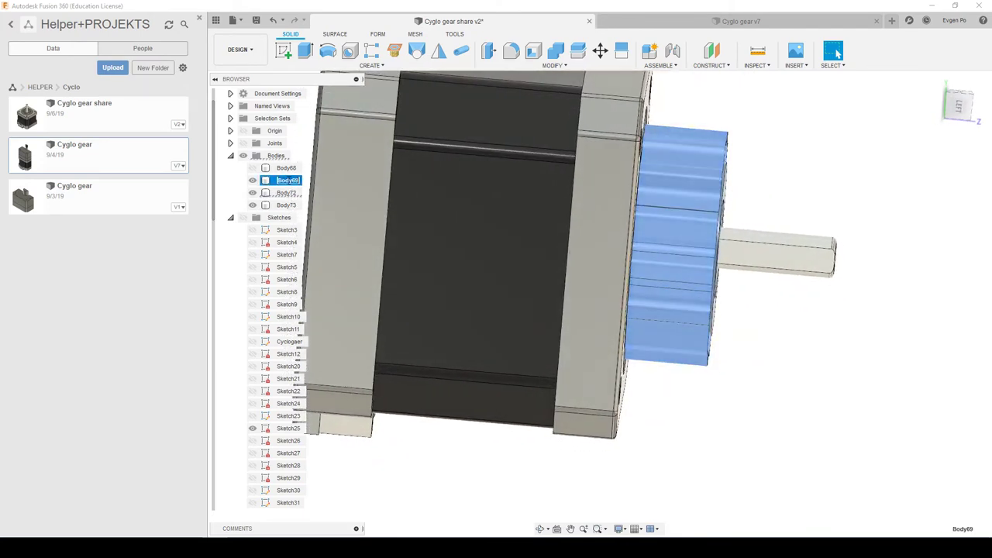
right_click(287, 181)
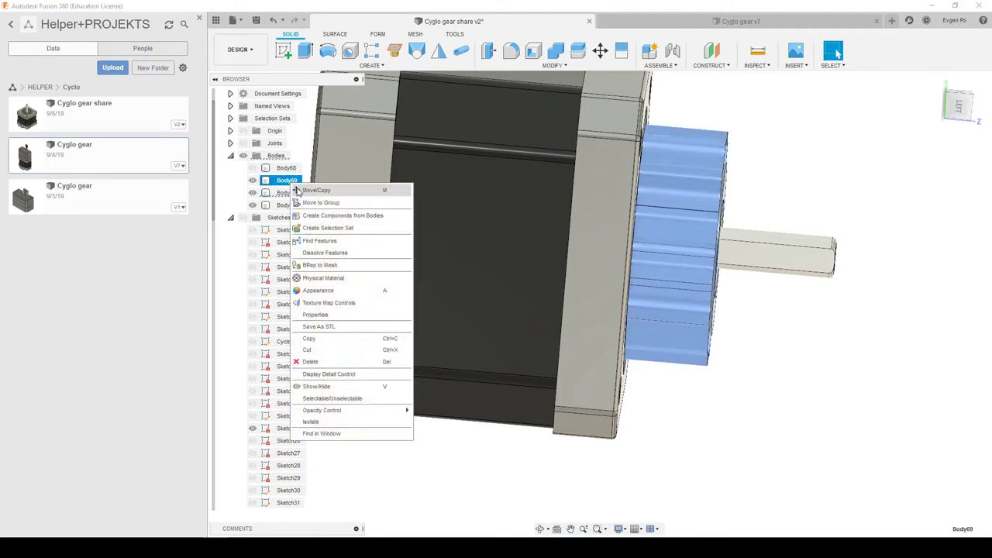
click(326, 192)
mouse_move(655, 379)
mouse_down()
mouse_move(715, 379)
mouse_move(705, 379)
mouse_up()
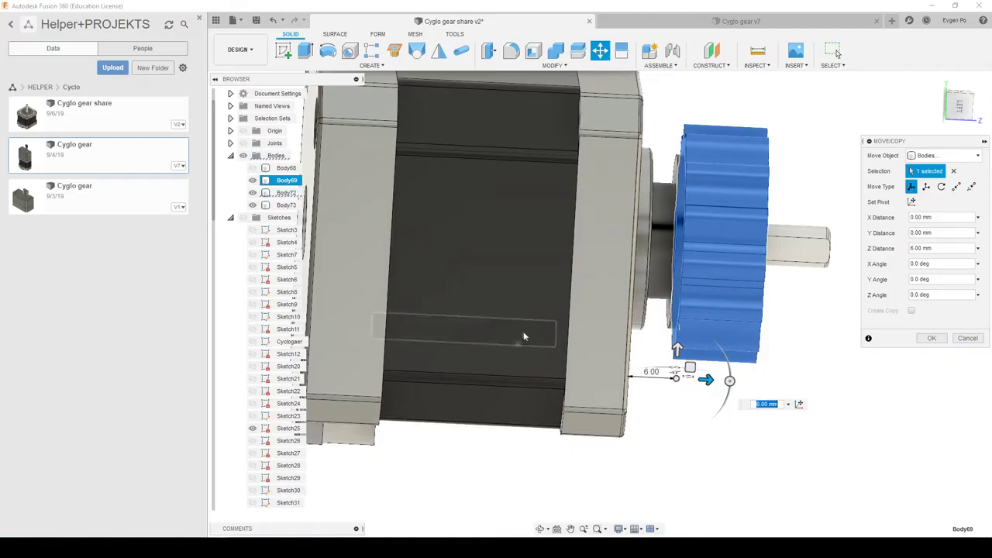
scroll(522, 336, up, 2)
scroll(523, 336, up, 2)
scroll(668, 187, up, 5)
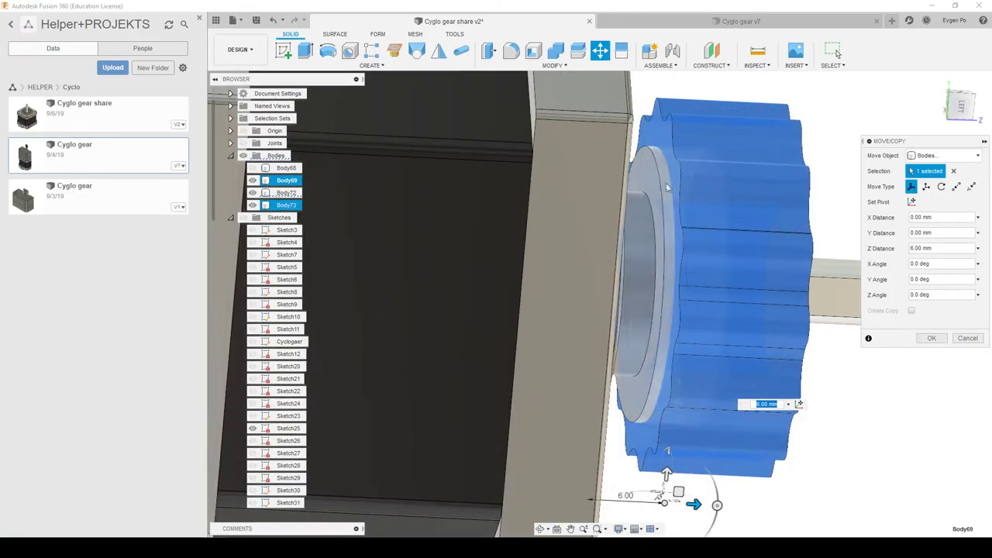
click(645, 180)
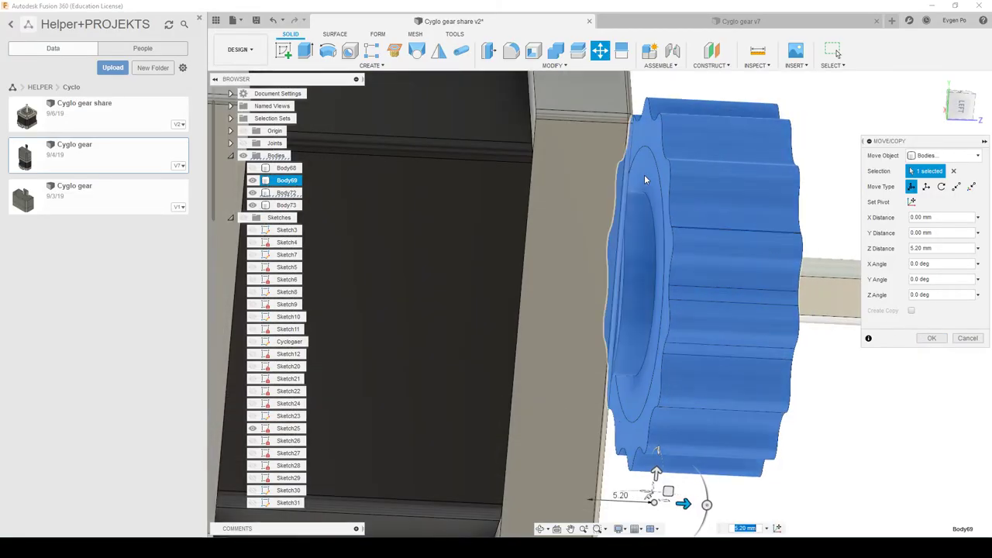
click(934, 340)
shift+middle_drag(919, 344, 685, 245)
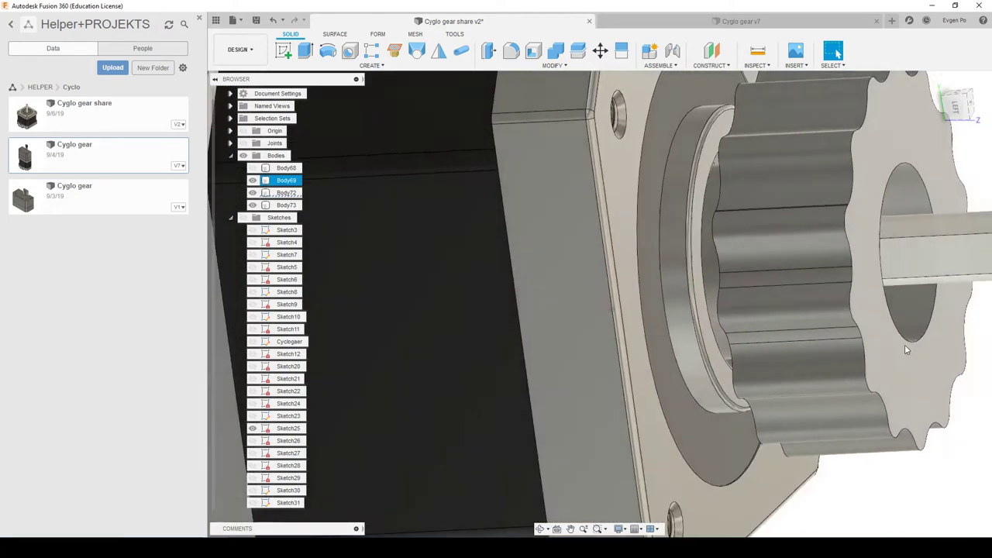
Combine-cut hub Body73 from gear Body69, keeping the hub as a tool body.
click(558, 51)
click(705, 162)
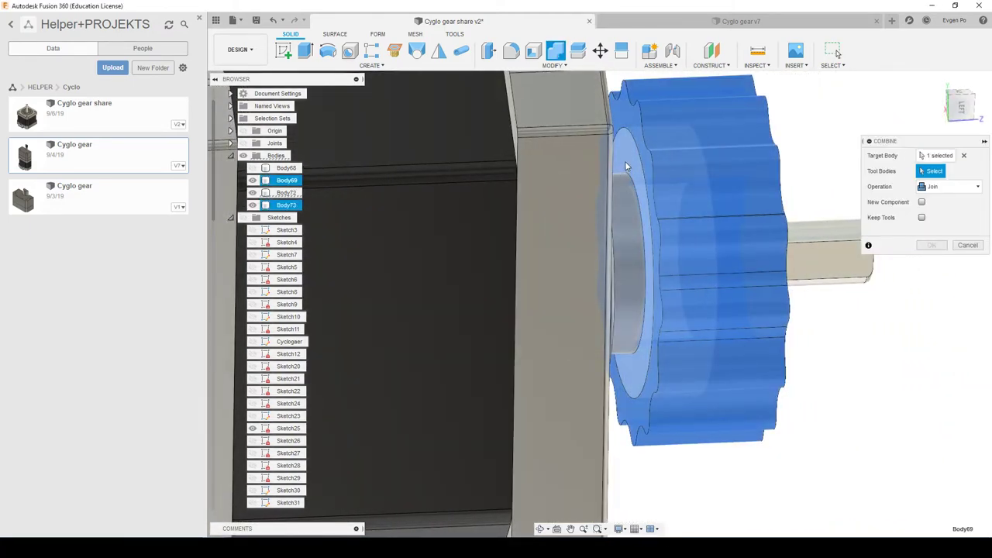
shift+middle_drag(642, 160, 932, 203)
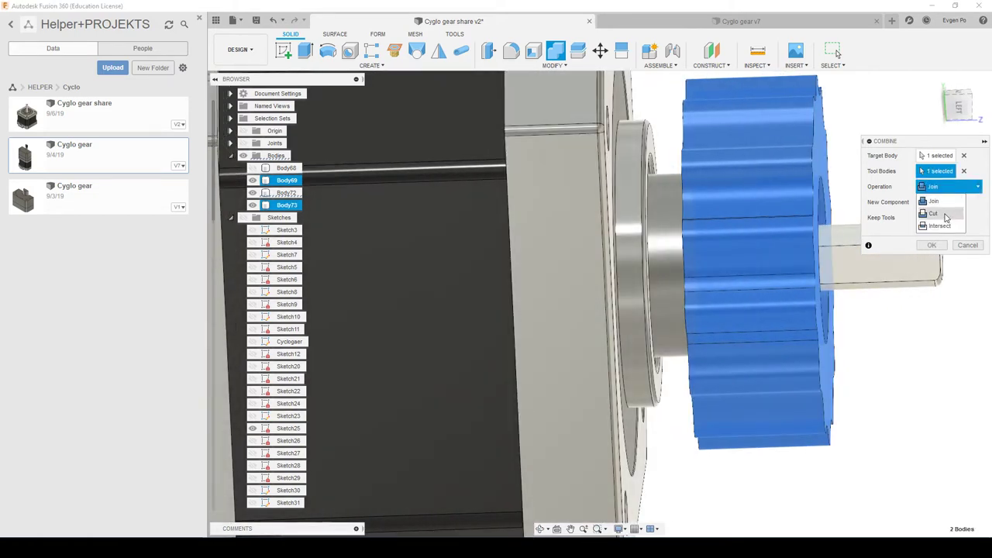
click(944, 214)
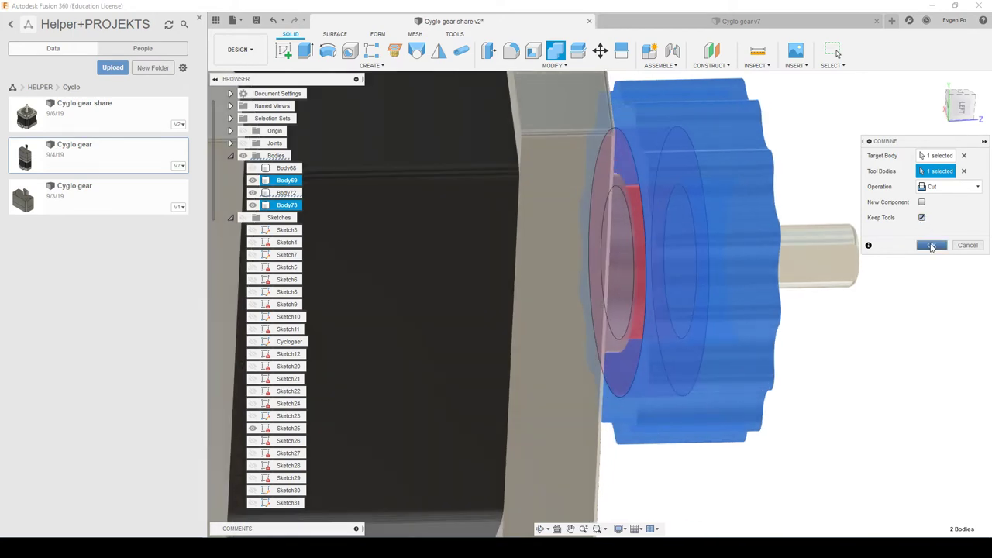
click(932, 245)
shift+middle_drag(922, 250, 850, 265)
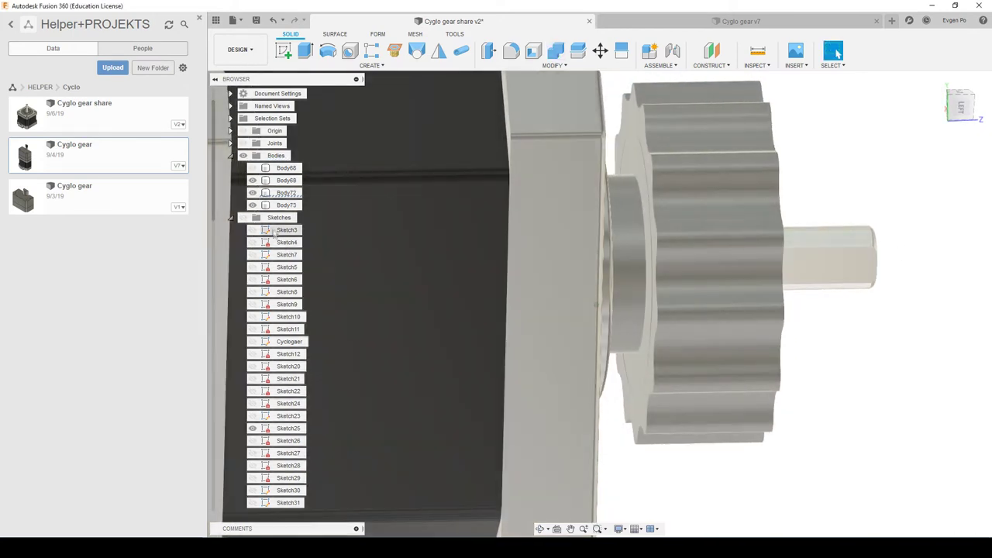
Isolate Body69 to inspect the cut, then unisolate it and hide it.
click(286, 181)
right_click(286, 183)
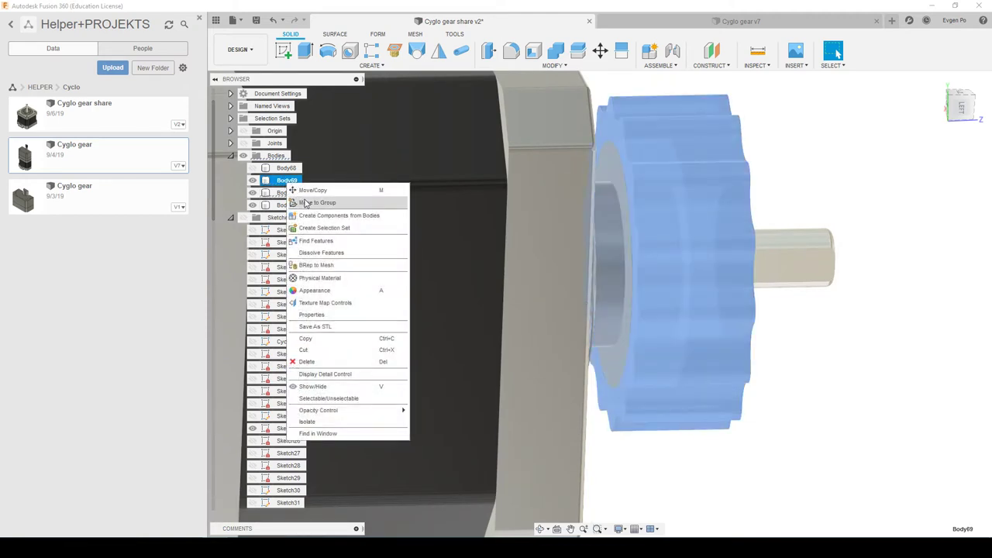
click(344, 422)
mouse_move(436, 405)
shift+middle_down()
mouse_move(909, 303)
mouse_move(788, 315)
mouse_move(751, 334)
shift+middle_up()
shift+middle_drag(652, 316, 631, 310)
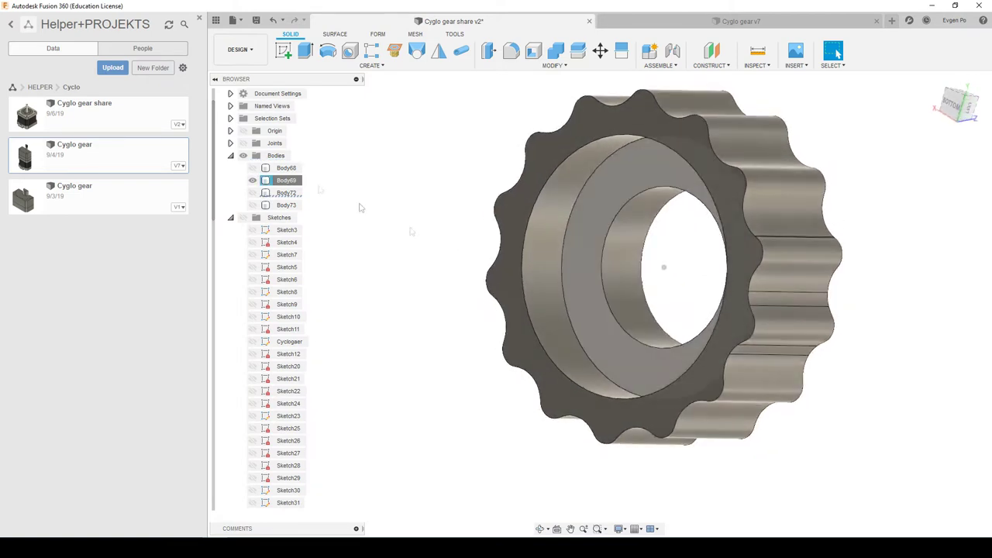
right_click(293, 183)
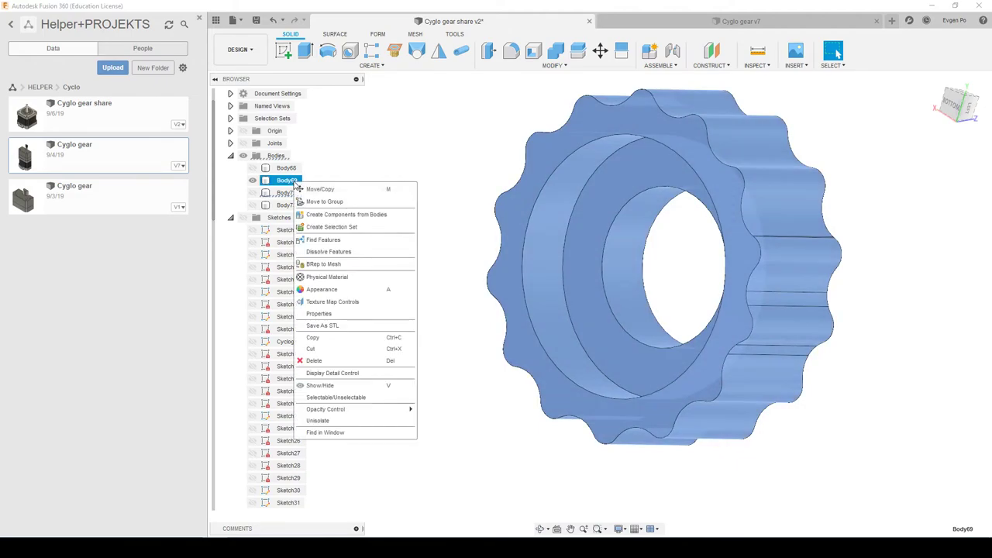
click(337, 419)
scroll(547, 325, up, 5)
mouse_move(608, 315)
shift+middle_down()
mouse_move(667, 306)
mouse_move(589, 294)
shift+middle_up()
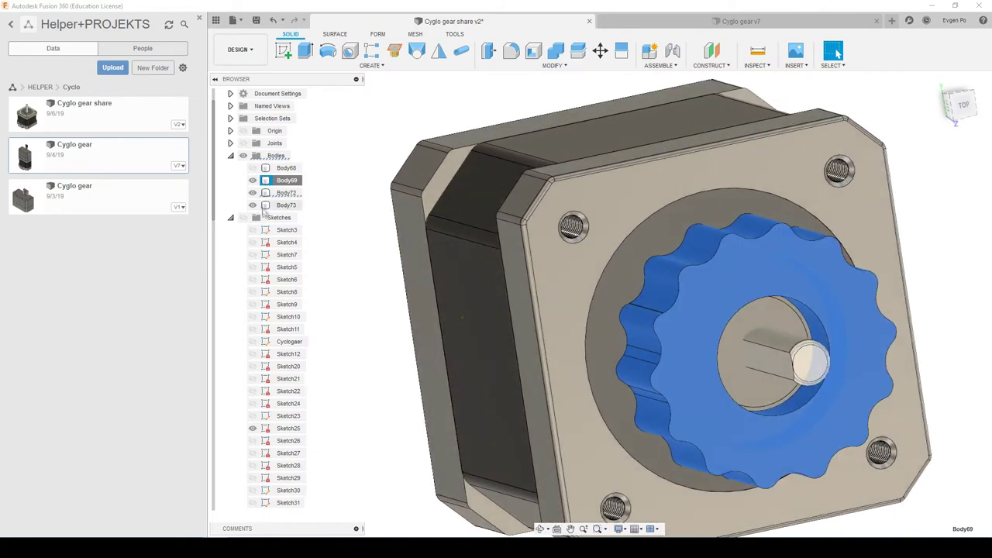
click(253, 180)
mouse_move(375, 133)
shift+middle_down()
mouse_move(736, 338)
mouse_move(679, 249)
mouse_move(697, 256)
shift+middle_up()
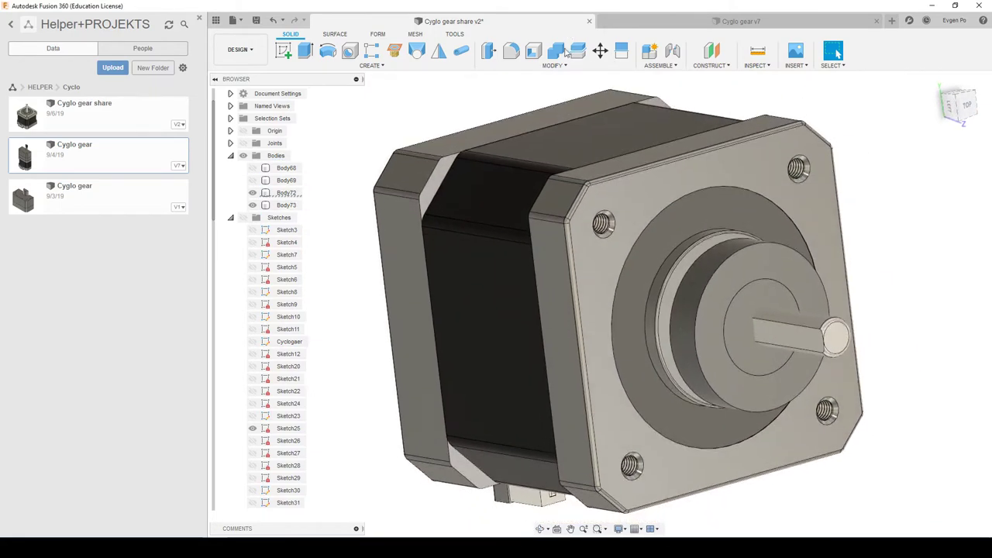
Apply a Combine cut to pulley Body72 with Body73 as the tool.
click(555, 50)
click(774, 296)
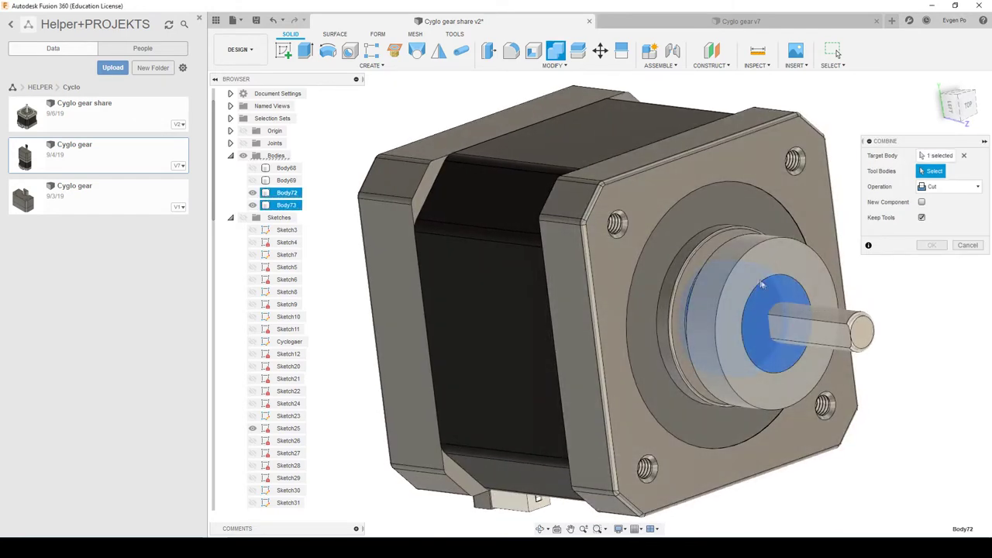
click(753, 279)
mouse_move(753, 279)
shift+middle_down()
mouse_move(891, 248)
mouse_move(806, 255)
shift+middle_up()
click(931, 245)
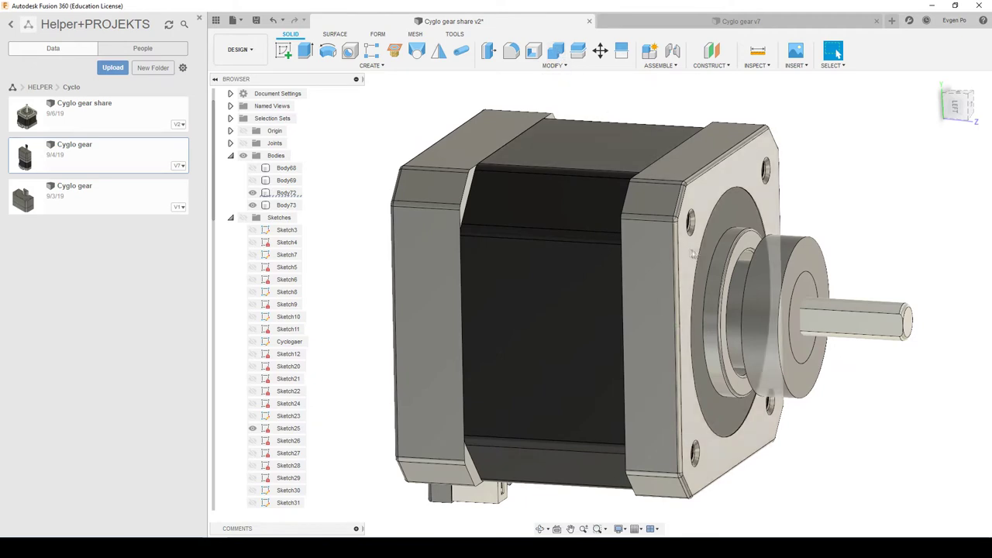
Run a second Combine cut taking the shaft shape out of Body72.
click(555, 51)
scroll(736, 295, up, 2)
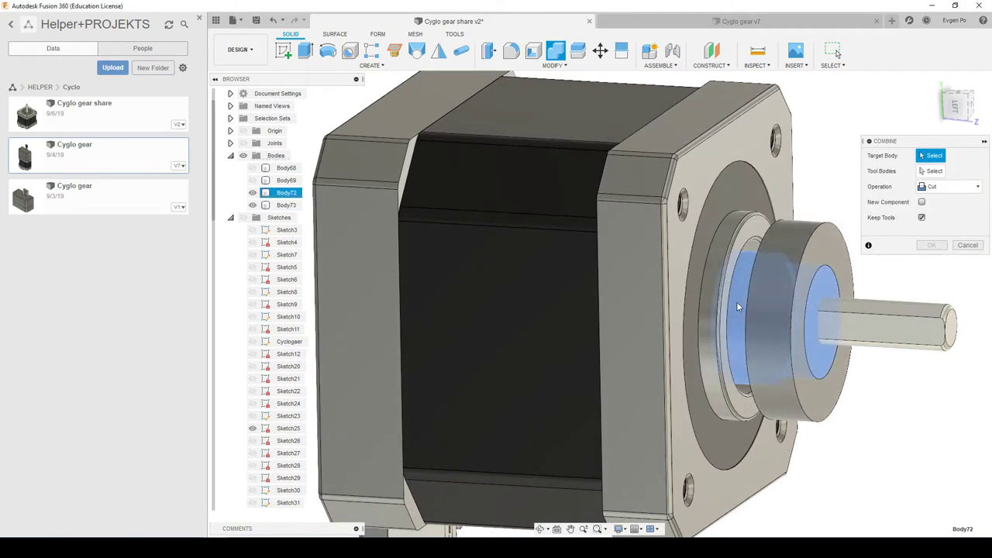
click(736, 301)
scroll(901, 333, up, 2)
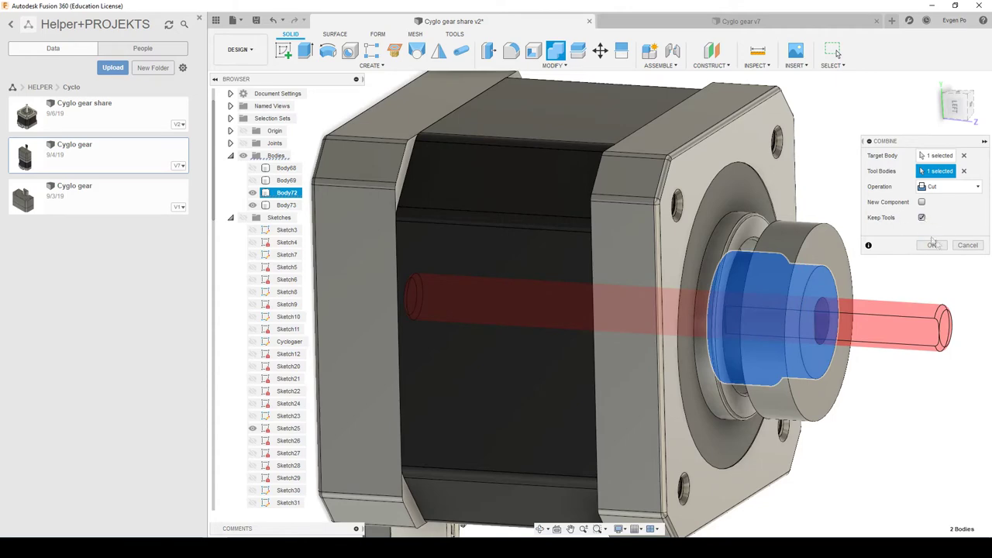
click(932, 245)
shift+middle_drag(761, 269, 287, 198)
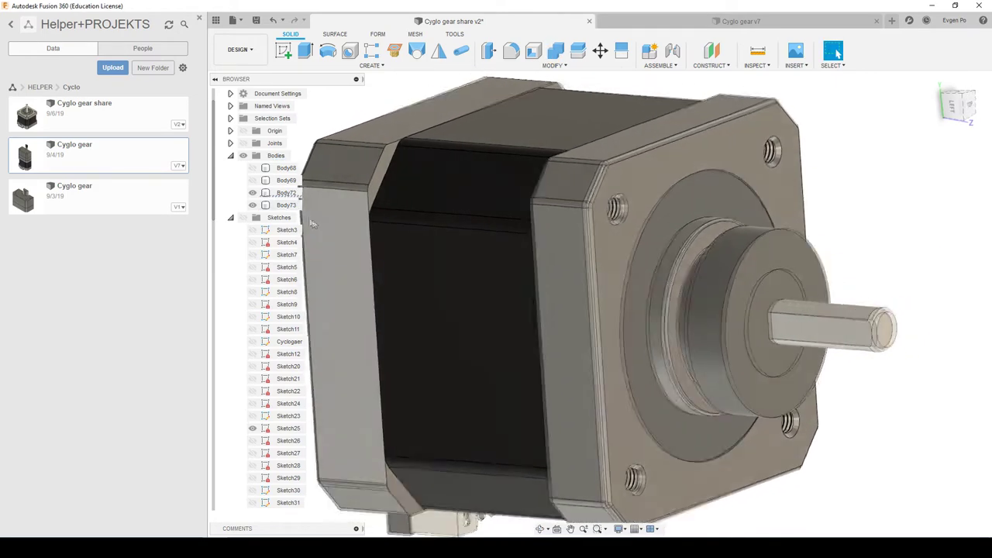
Isolate Body72 to check the cut from the top, then unisolate and return home.
right_click(287, 196)
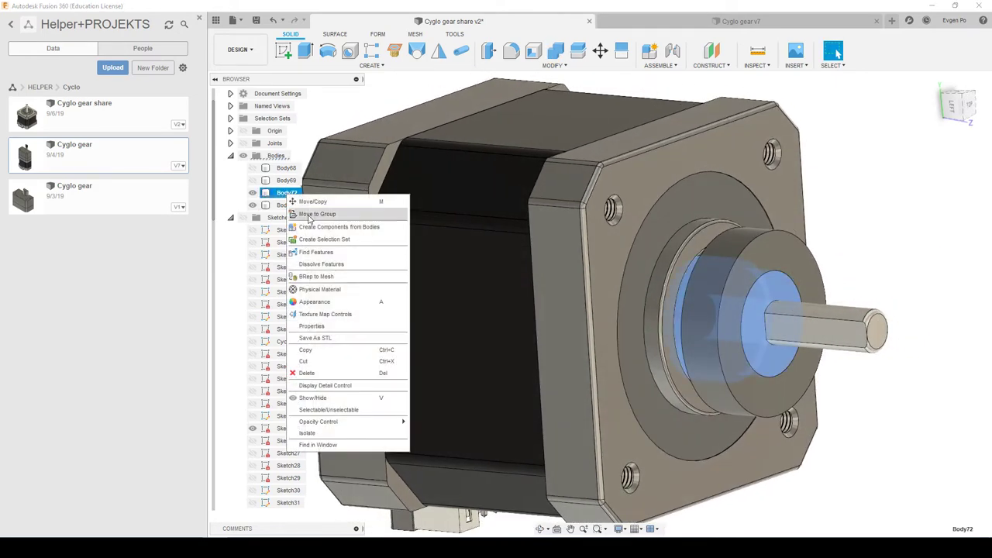
shift+middle_drag(341, 435, 632, 372)
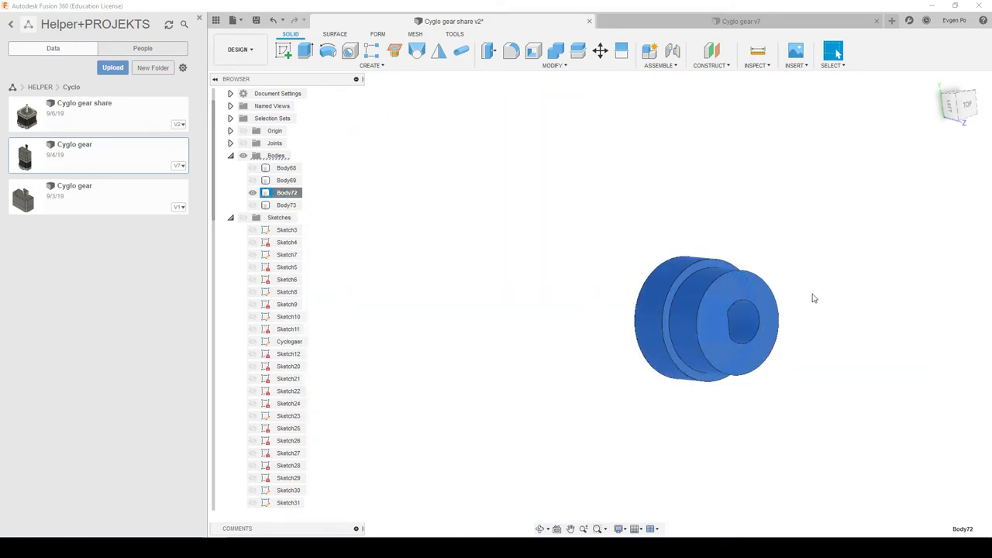
mouse_move(813, 296)
shift+middle_down()
mouse_move(765, 302)
mouse_move(968, 156)
shift+middle_up()
click(959, 106)
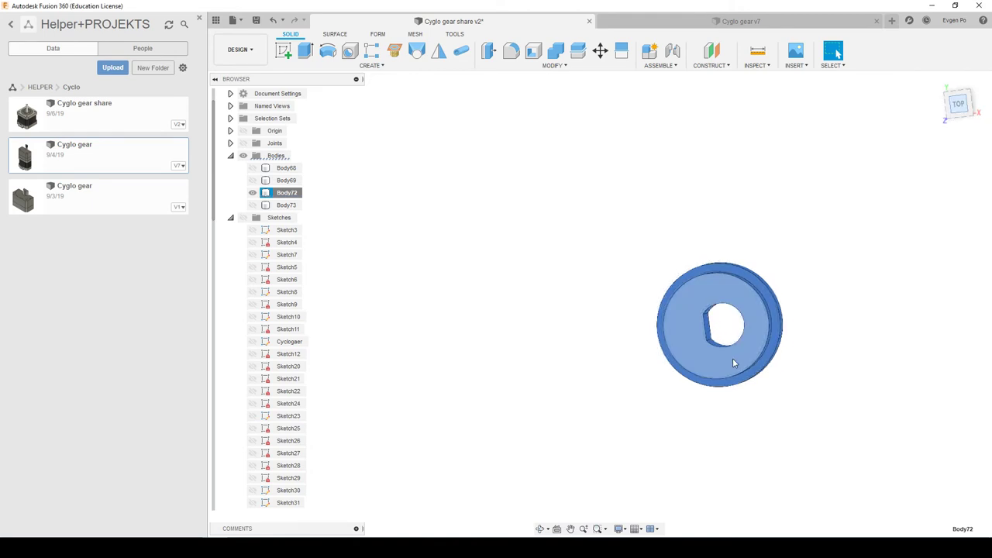
scroll(735, 361, up, 3)
scroll(744, 363, up, 2)
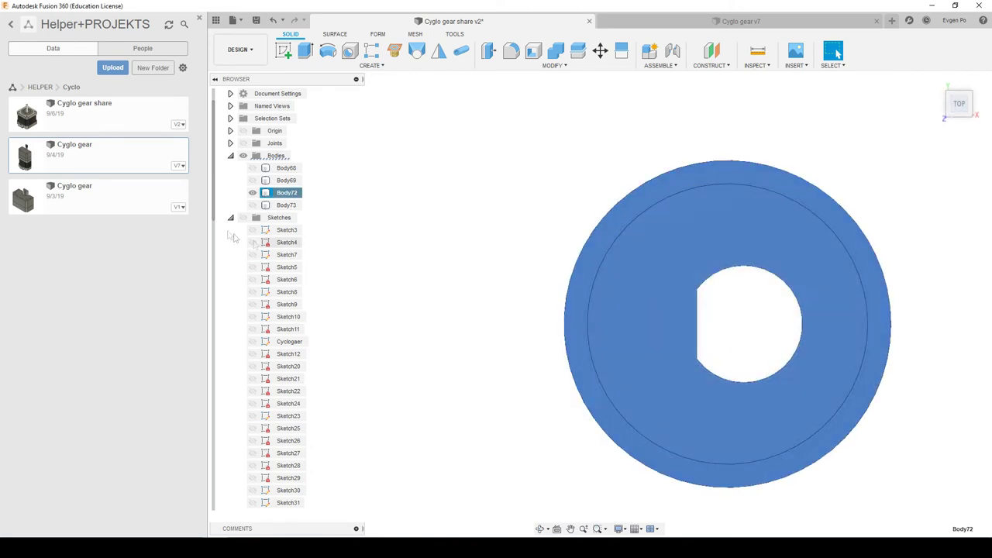
right_click(283, 198)
click(323, 432)
scroll(464, 279, down, 3)
scroll(447, 280, down, 3)
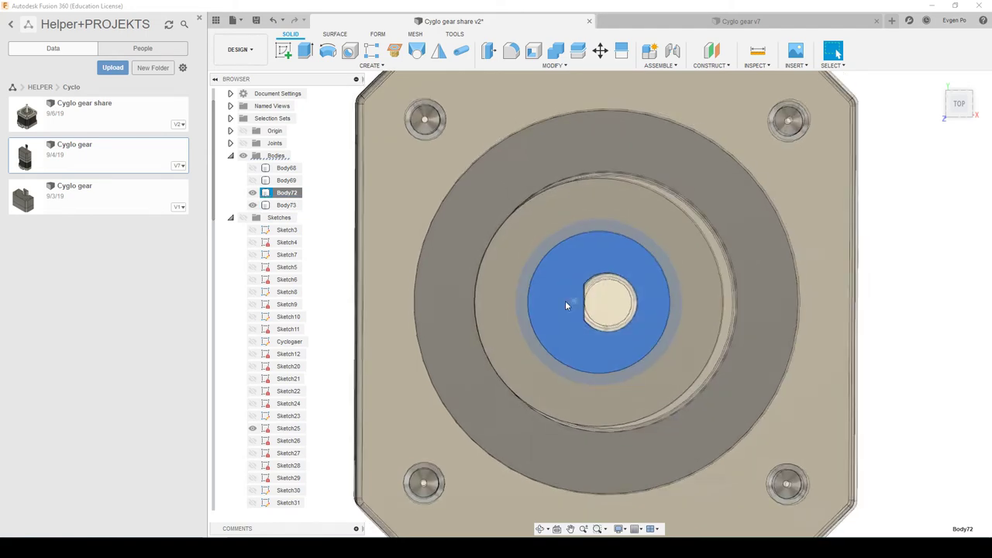
key(F6)
click(766, 69)
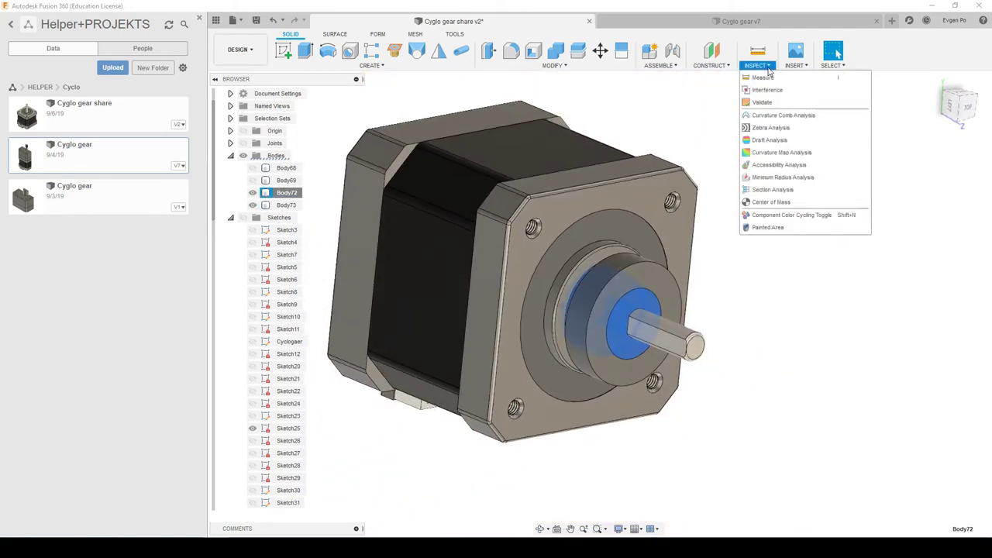
Check Body68, Body69, Body72 and Body73 for interference (none), then hide Body72 and Body73.
click(772, 88)
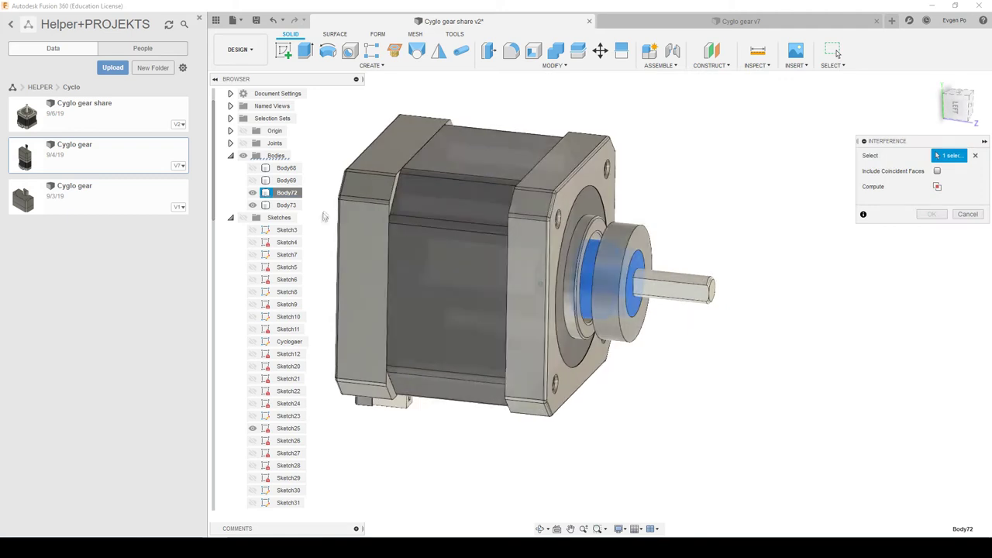
click(286, 180)
click(286, 167)
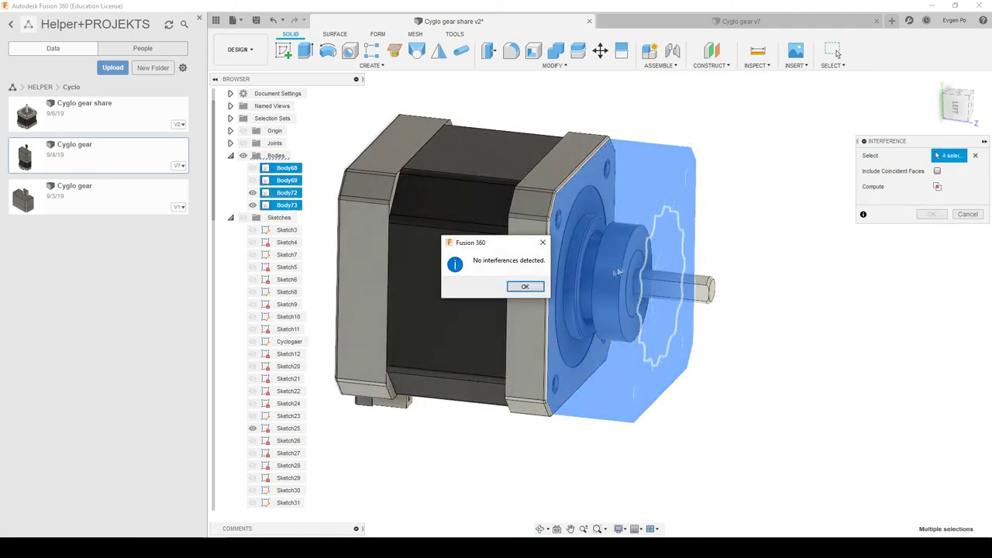
click(968, 215)
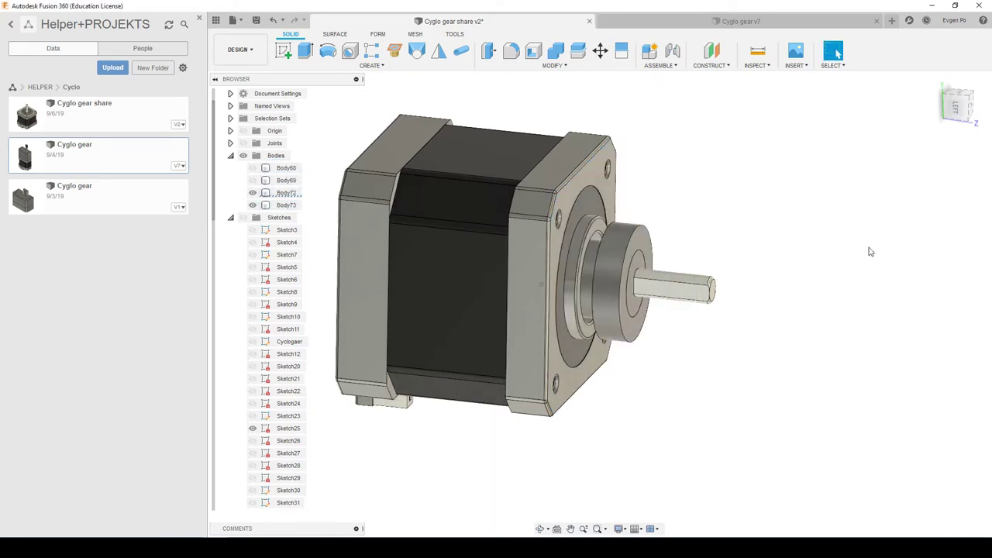
click(253, 180)
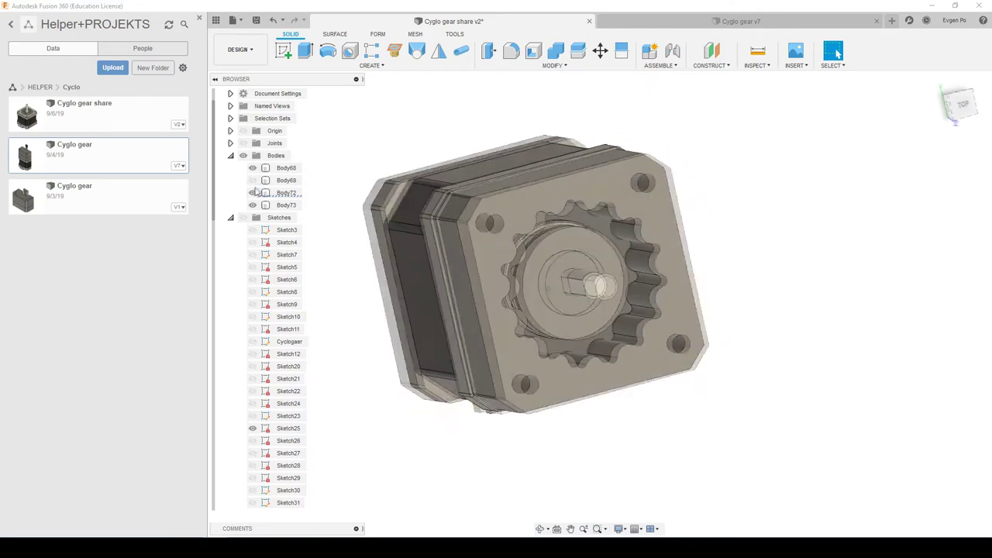
click(252, 206)
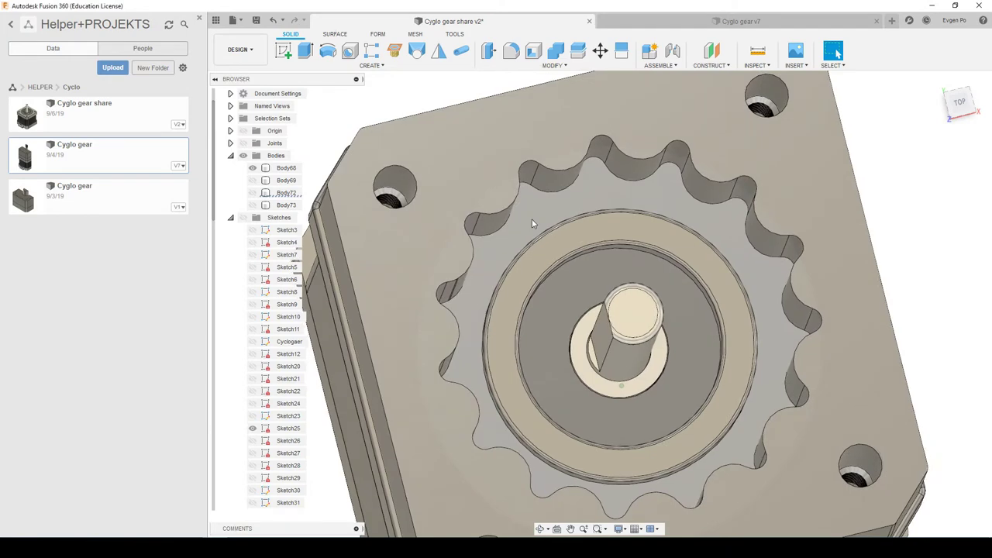
Start a sketch on the recess floor and project the recess face into it.
click(531, 219)
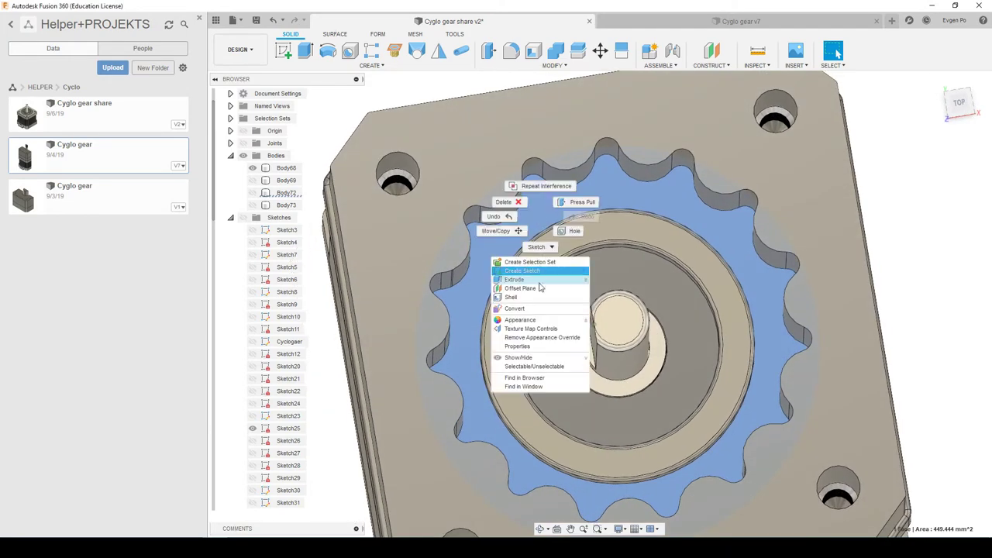
click(540, 273)
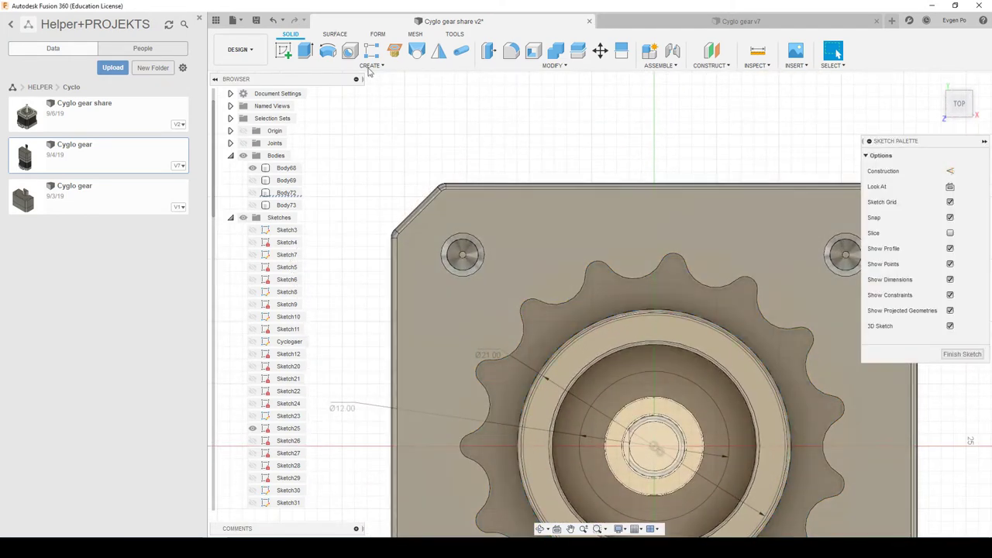
click(368, 67)
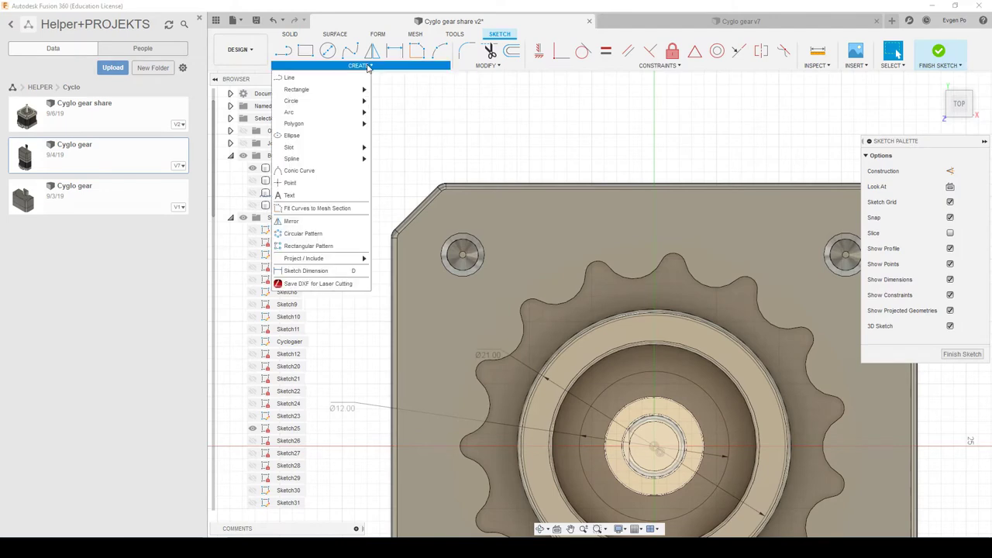
click(388, 260)
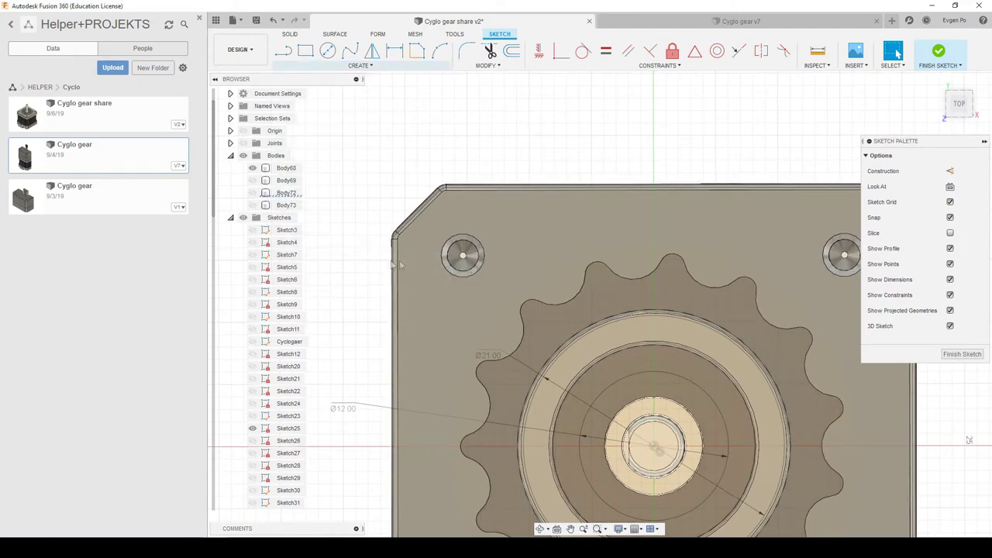
click(557, 280)
scroll(574, 326, up, 3)
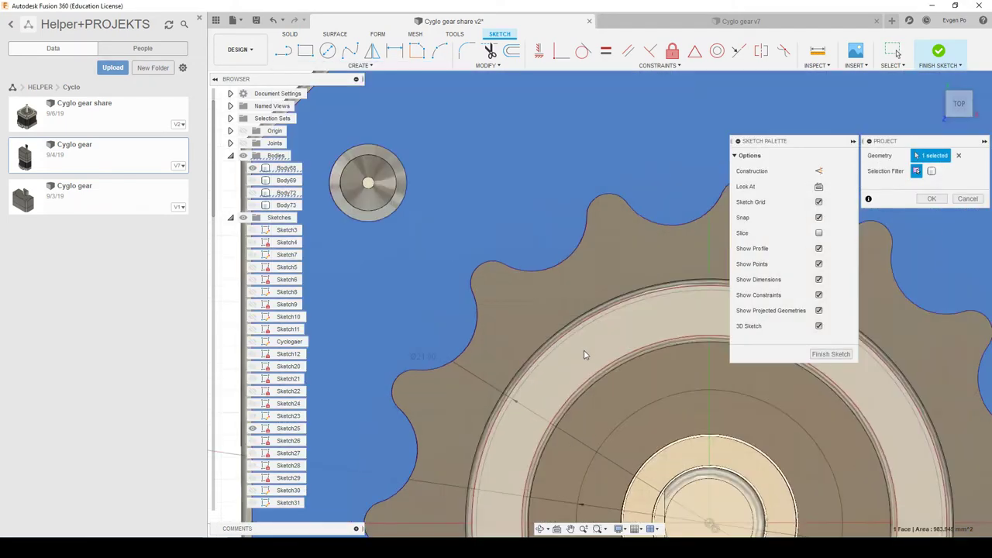
scroll(584, 347, up, 2)
scroll(584, 348, up, 2)
scroll(550, 324, up, 2)
scroll(548, 317, up, 2)
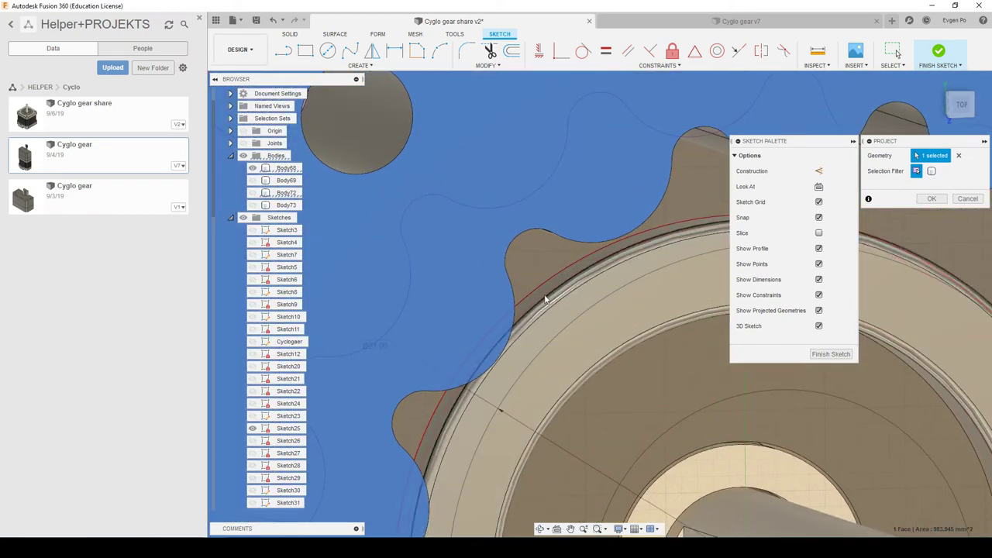
scroll(543, 294, up, 1)
Also project the ring edge, confirm the projection, and finish the sketch.
click(543, 293)
click(931, 198)
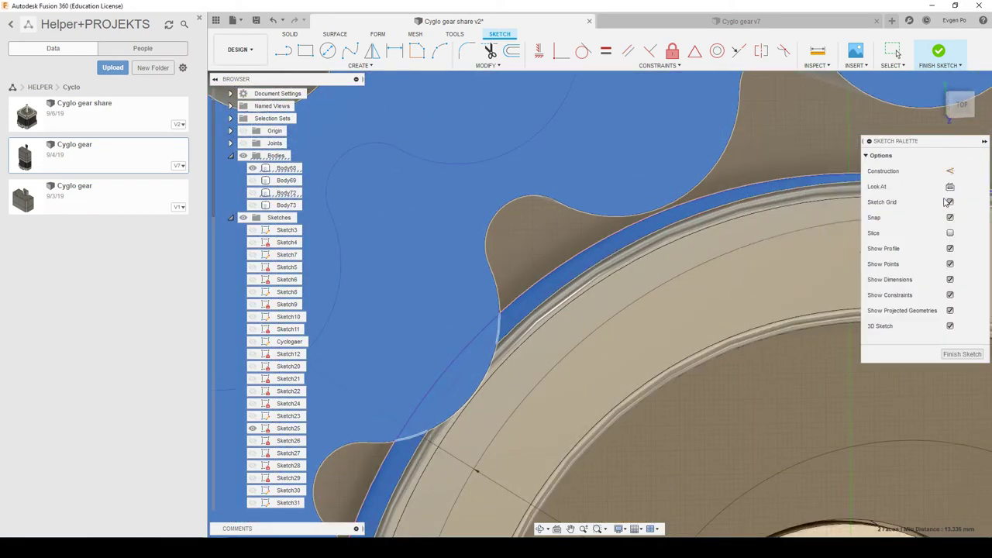
scroll(465, 248, down, 2)
scroll(450, 240, down, 2)
scroll(381, 207, down, 3)
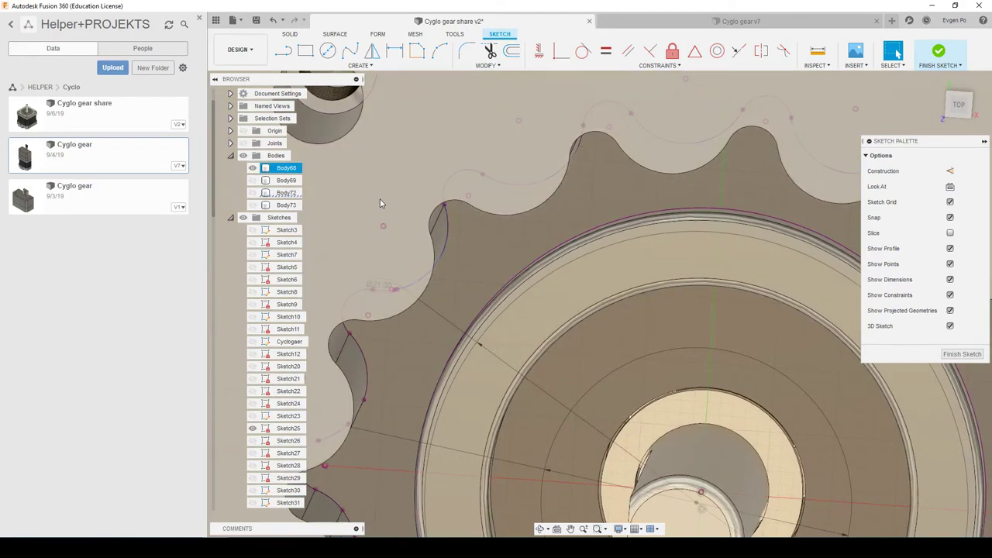
scroll(380, 203, down, 2)
click(290, 34)
click(305, 49)
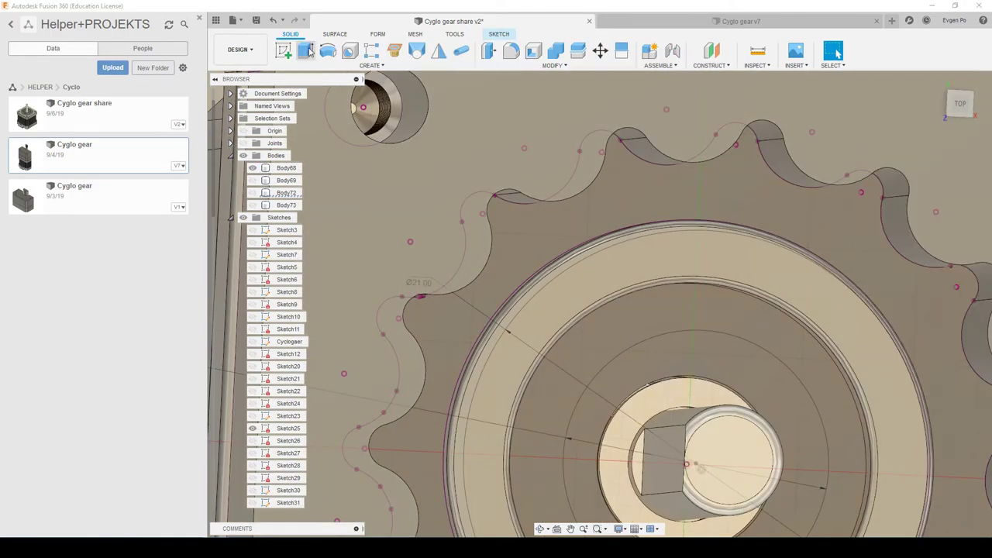
Extrude the gear-shaped profile 2.3 mm.
click(533, 239)
shift+middle_drag(532, 239, 554, 289)
text(2.3)
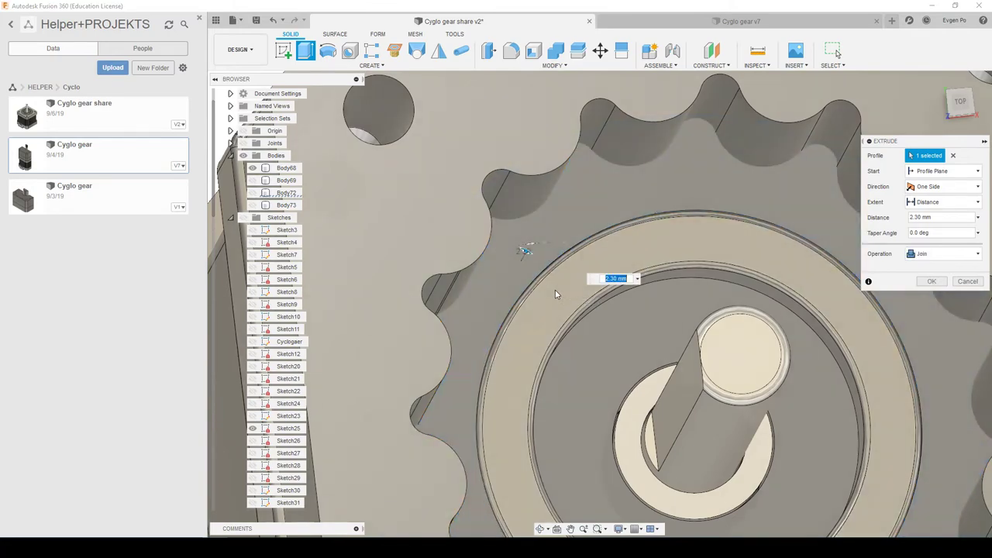
shift+middle_drag(901, 225, 989, 284)
click(932, 281)
Re-extrude the gear profile 2.30 mm with New Body operation, creating Body74.
double_click(575, 271)
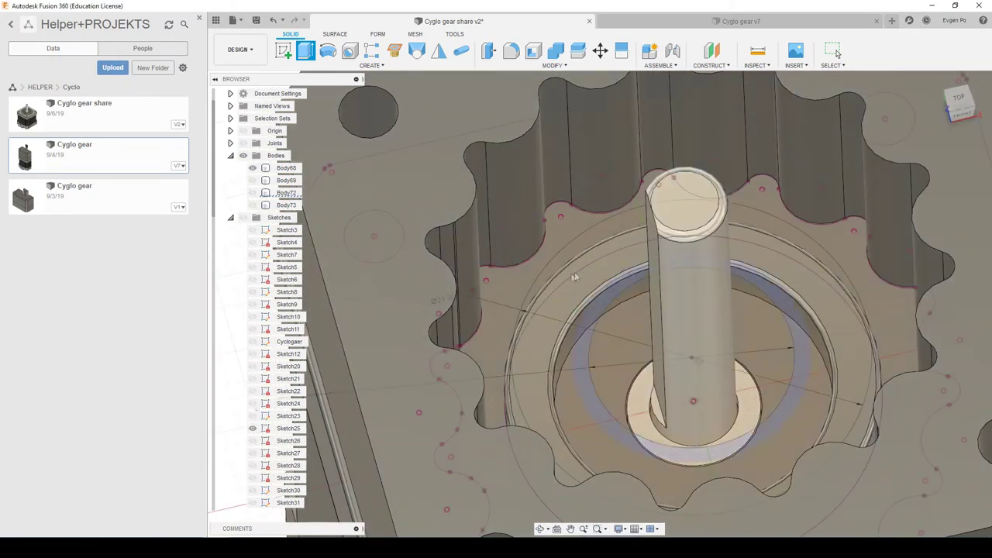
click(525, 267)
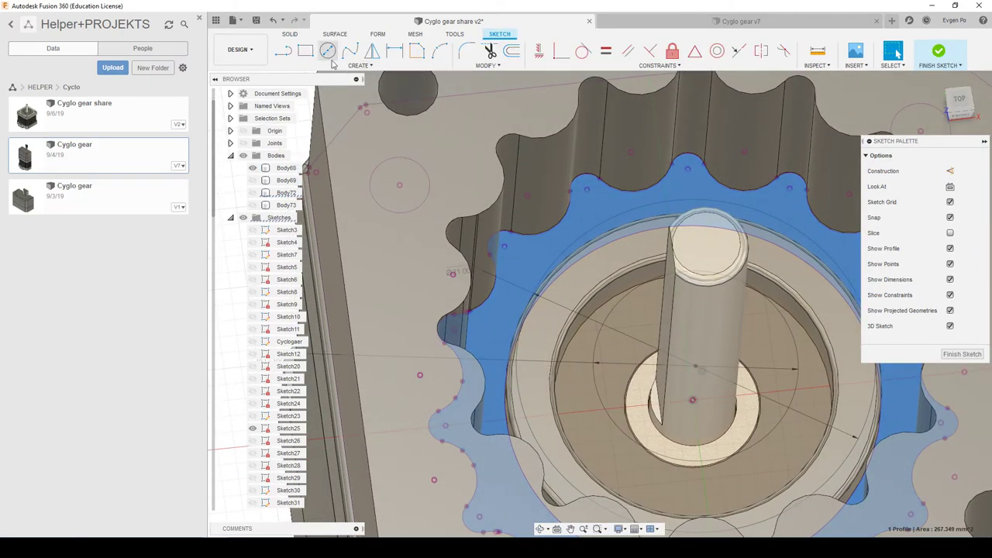
click(291, 35)
click(306, 50)
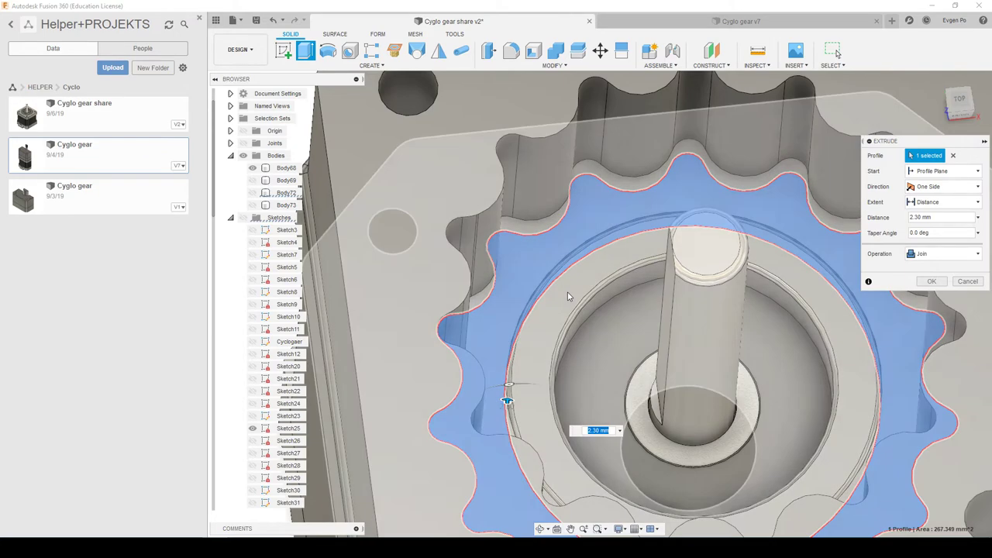
drag(504, 415, 500, 401)
click(938, 254)
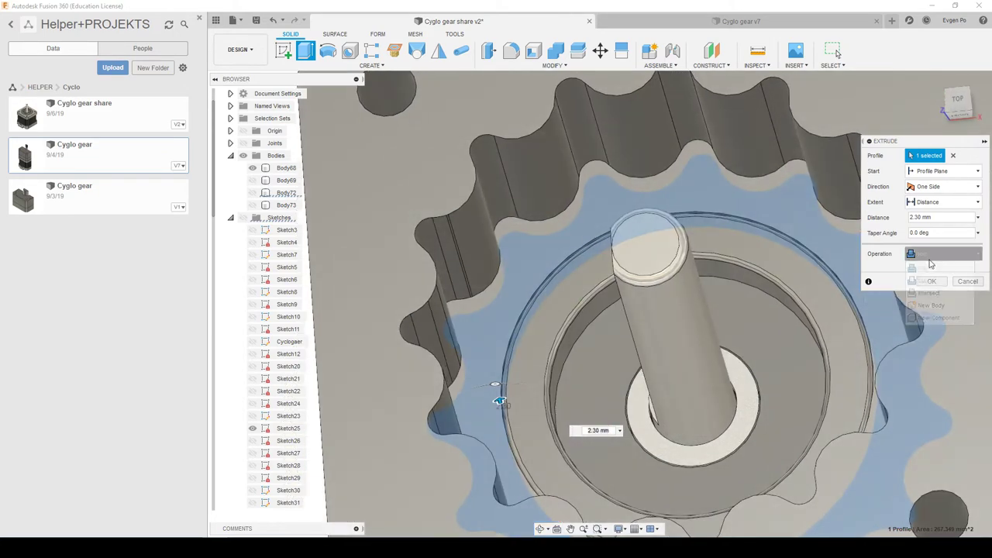
click(937, 305)
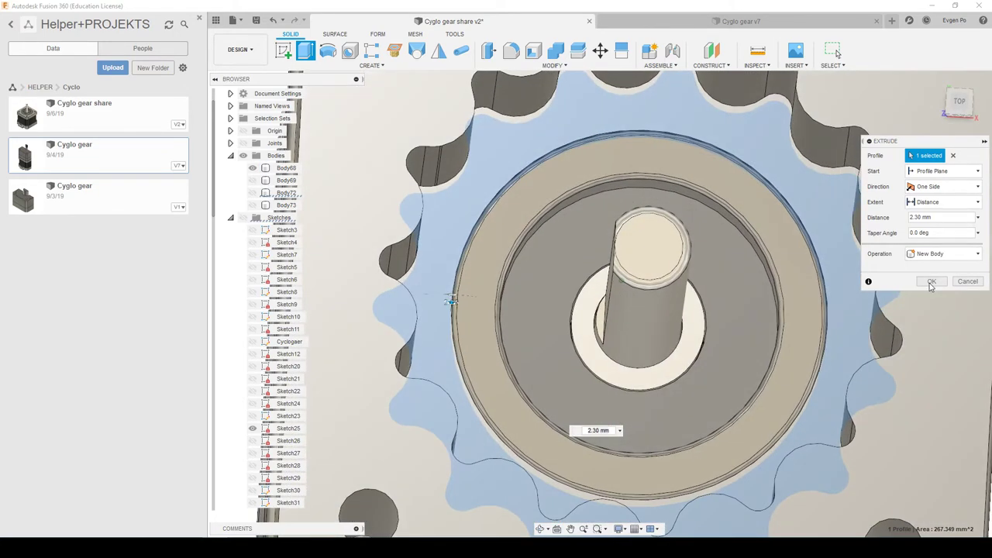
click(932, 282)
shift+middle_drag(847, 310, 578, 248)
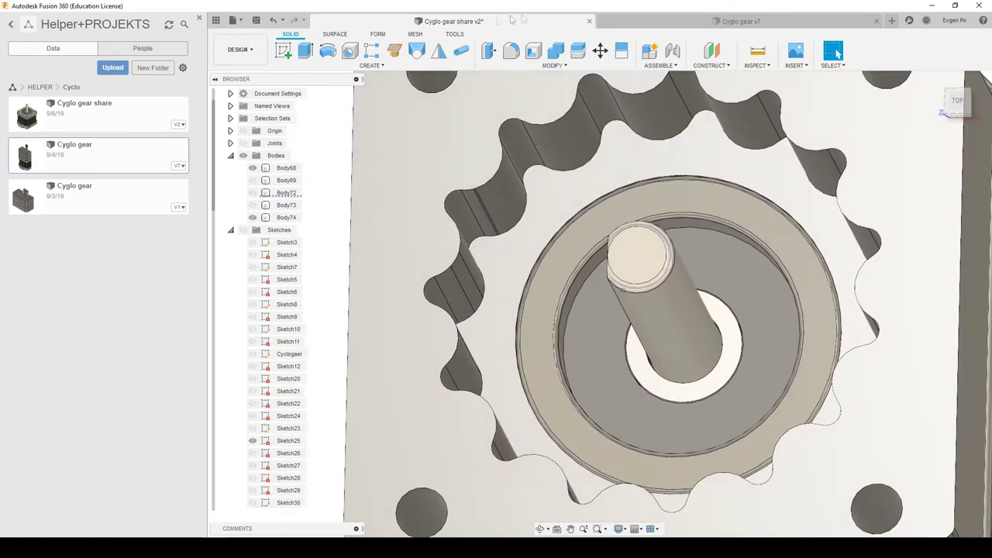
click(554, 48)
Combine Body68 and Body74 using the Join operation.
click(558, 199)
click(474, 164)
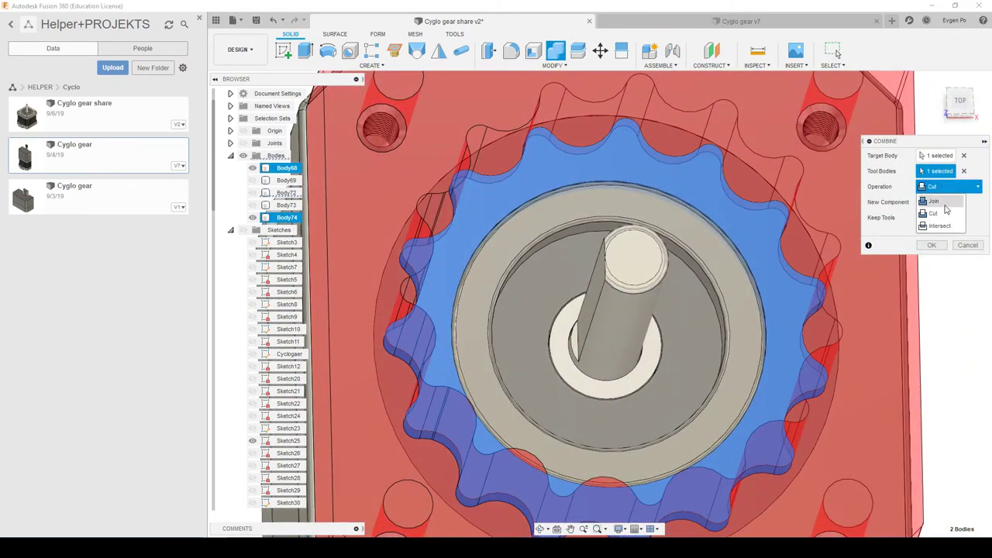
click(934, 201)
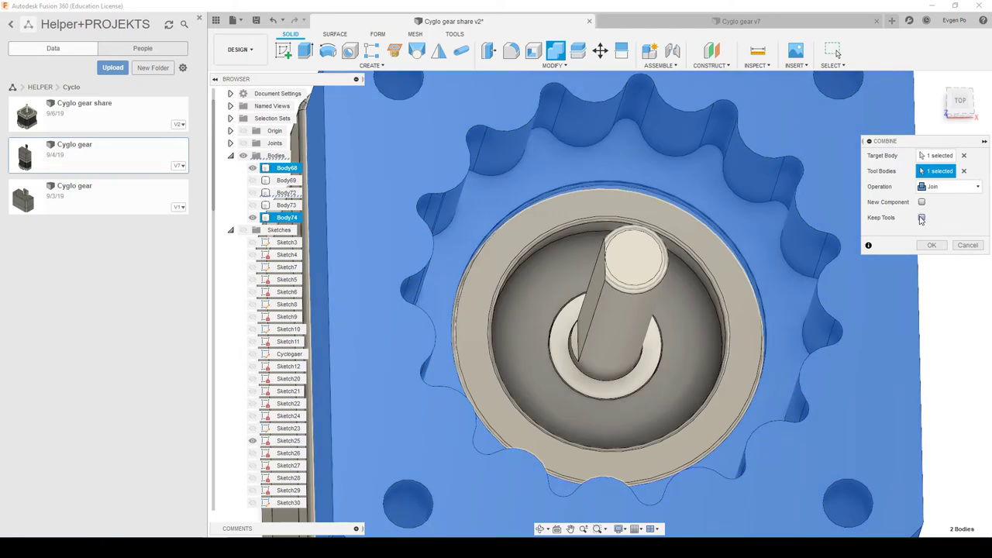
shift+middle_drag(853, 225, 374, 252)
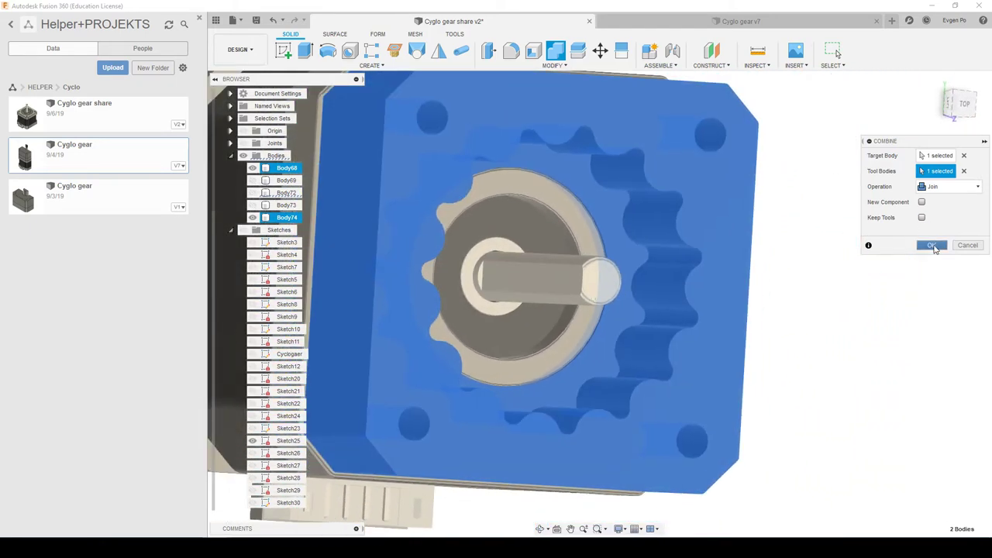
click(932, 245)
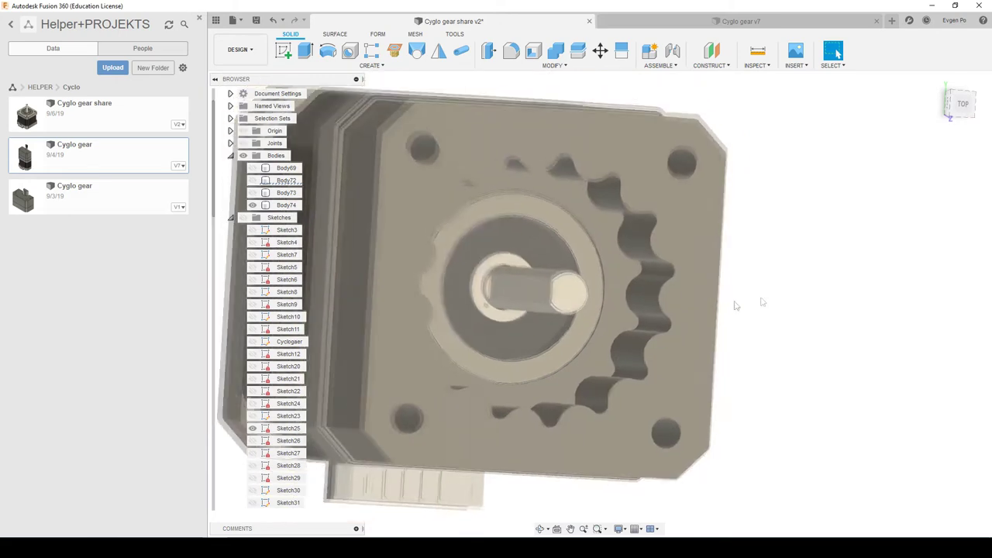
Isolate housing Body74 and orbit toward its gear-teeth side.
right_click(283, 205)
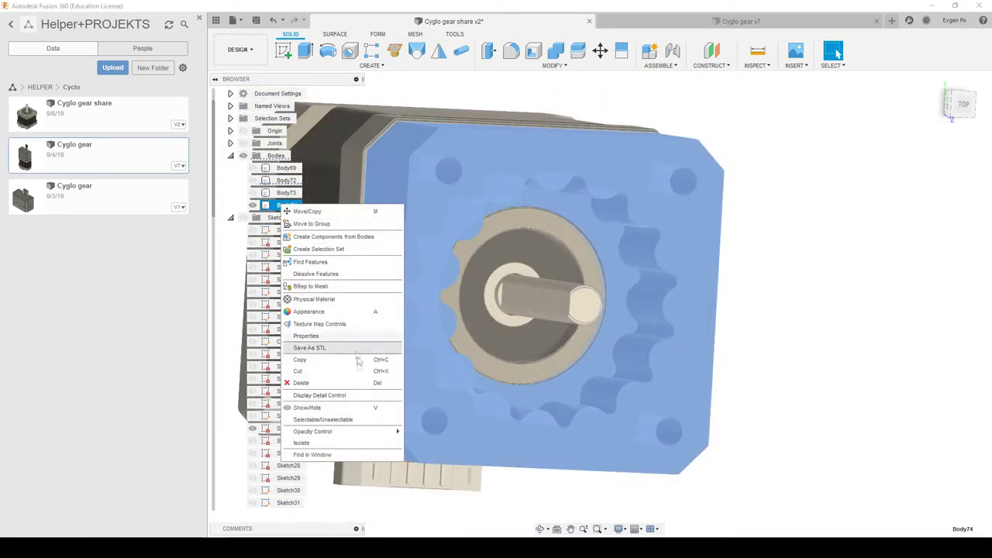
click(306, 442)
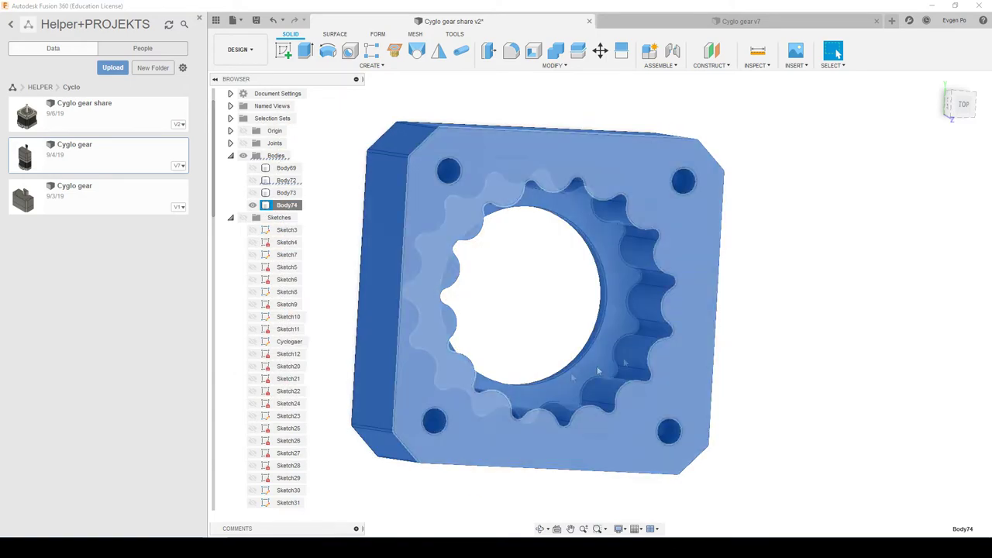
click(901, 271)
shift+middle_drag(890, 266, 870, 263)
scroll(558, 277, up, 5)
scroll(602, 218, up, 5)
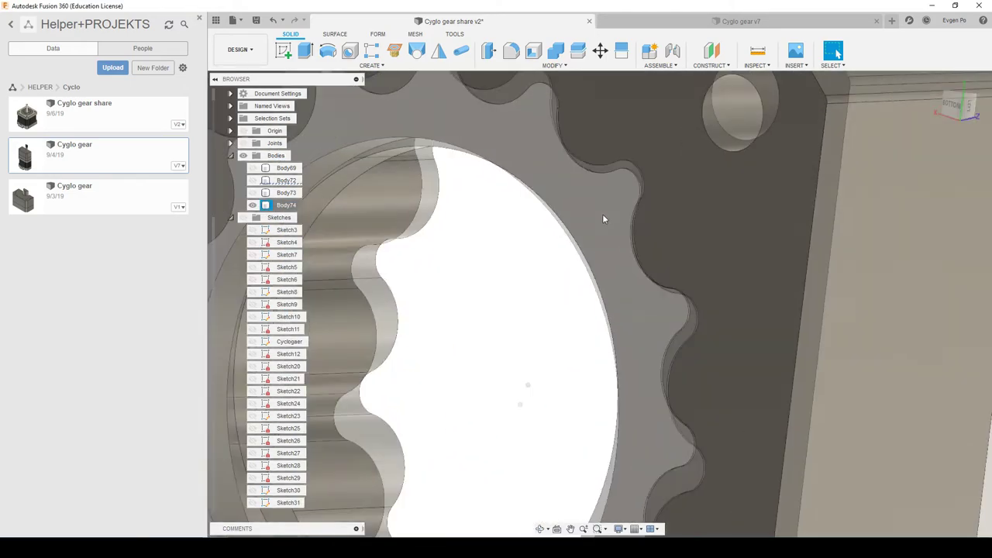
scroll(603, 212, up, 5)
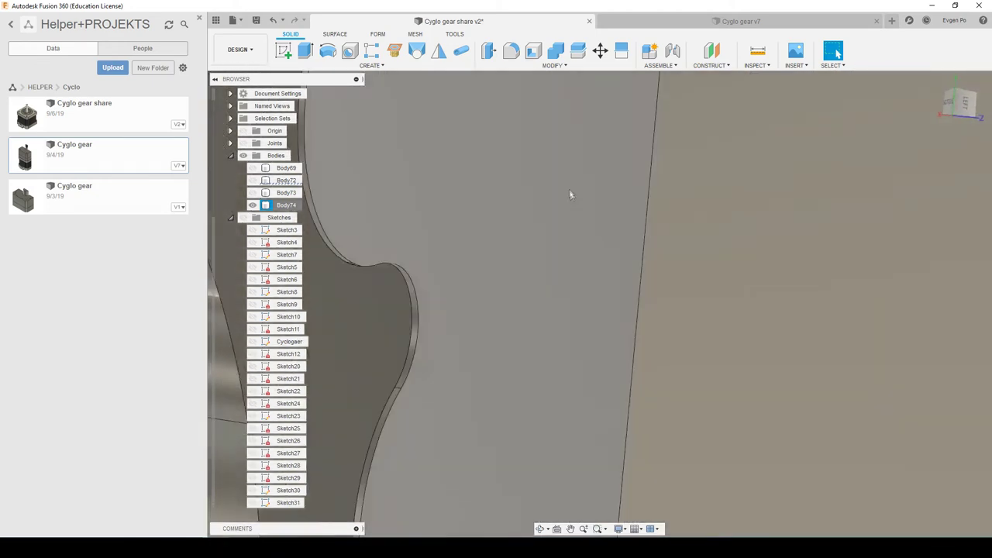
mouse_move(588, 187)
shift+middle_down()
mouse_move(550, 178)
mouse_move(838, 53)
shift+middle_up()
Try extruding the gear face, cancel it, and bring all bodies back into view.
key(e)
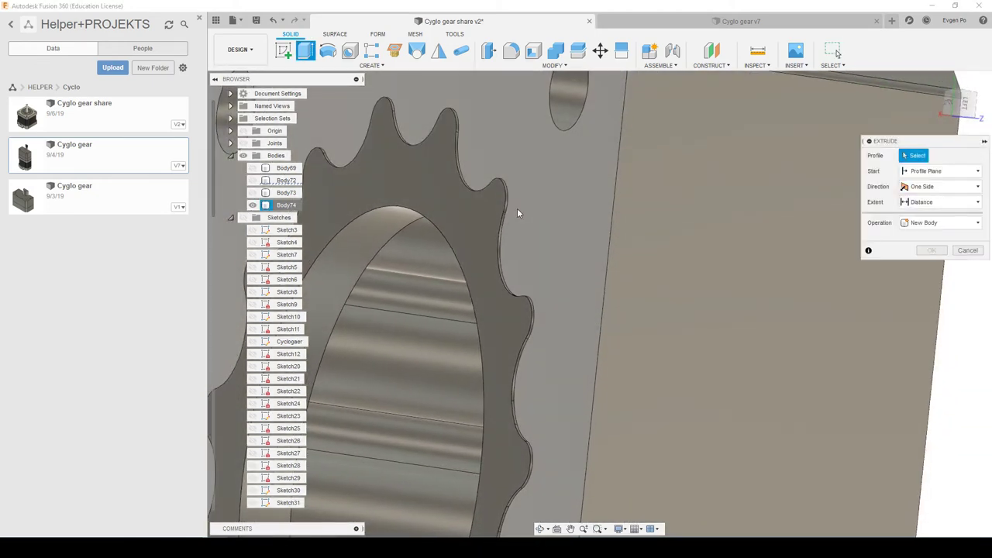
shift+middle_drag(518, 213, 518, 214)
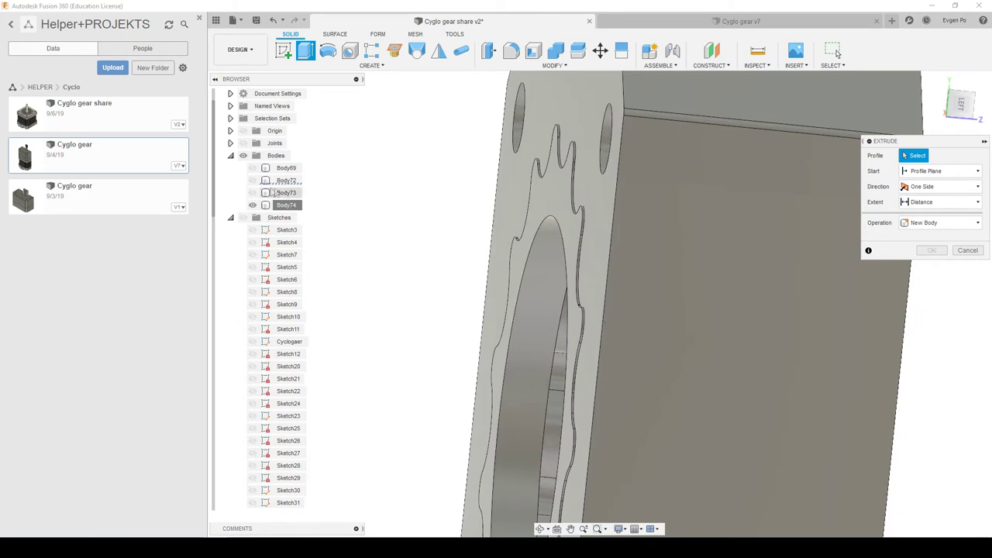
click(598, 215)
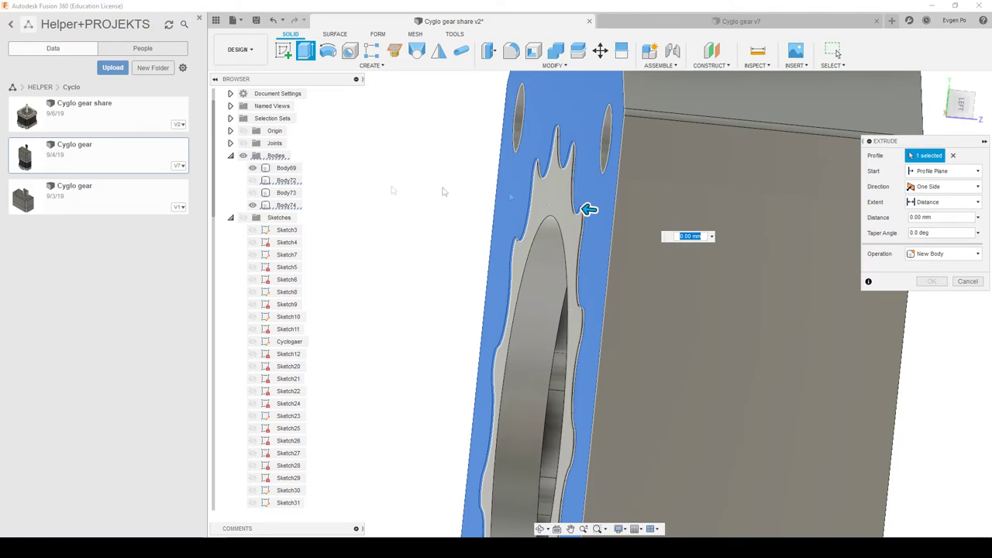
click(968, 282)
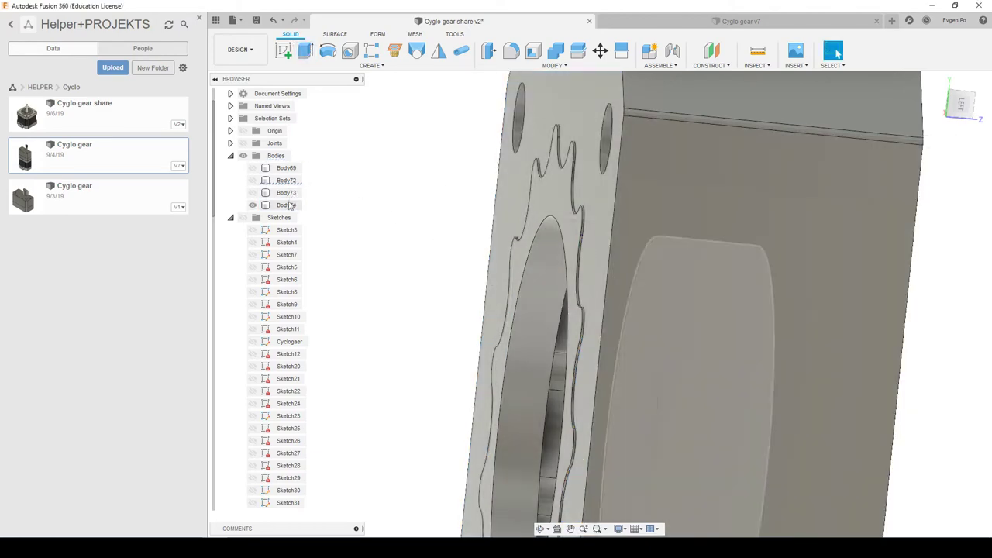
right_click(288, 205)
click(359, 445)
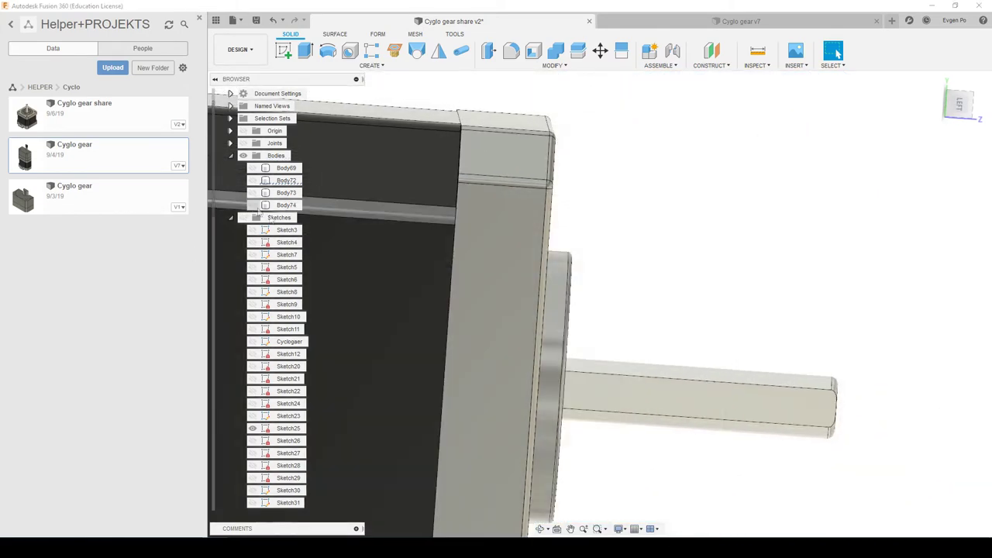
mouse_move(557, 307)
shift+middle_down()
mouse_move(453, 225)
mouse_move(515, 278)
mouse_move(471, 268)
mouse_move(491, 272)
mouse_move(548, 332)
shift+middle_up()
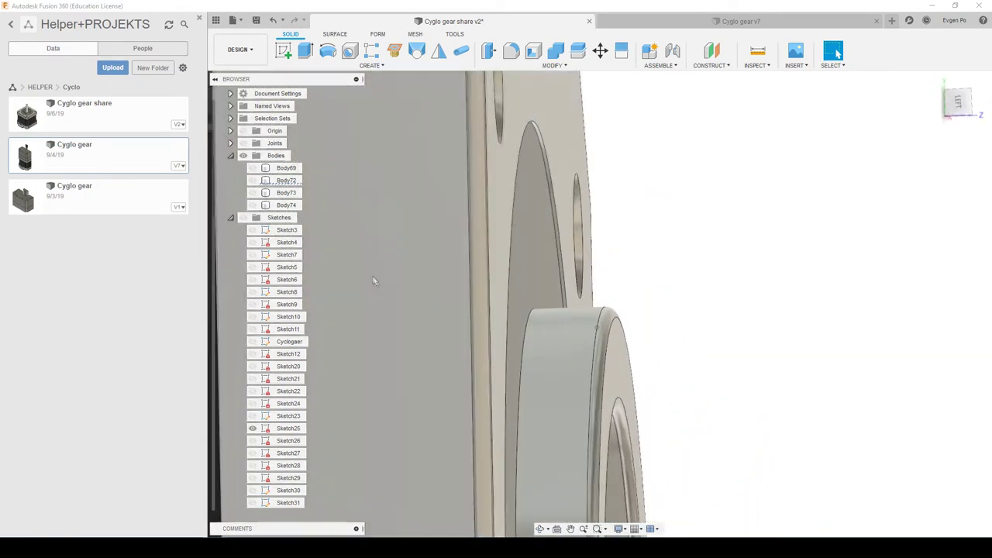
click(253, 204)
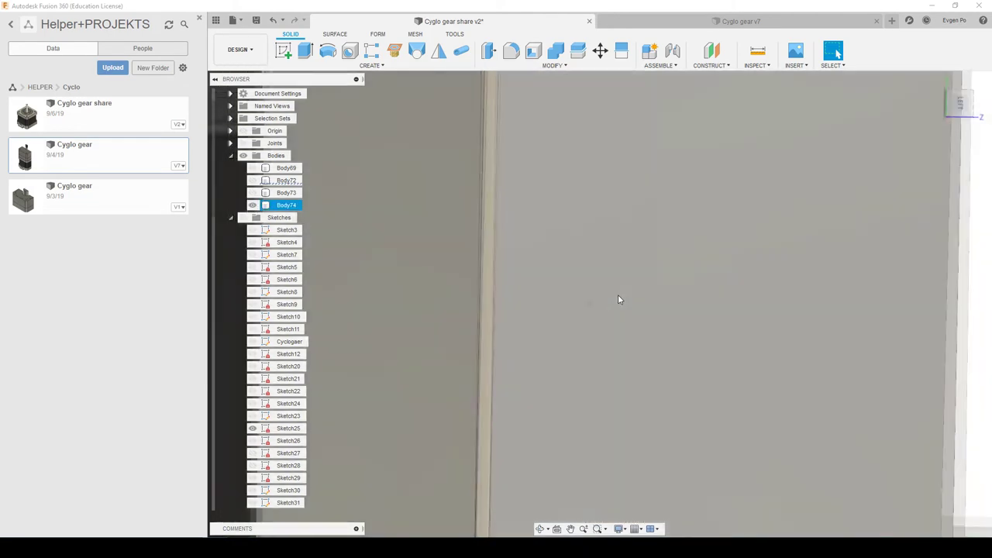
shift+middle_drag(618, 294, 589, 310)
Isolate Body74, cut its gear face -0.1 mm, then unisolate the other bodies.
right_click(279, 208)
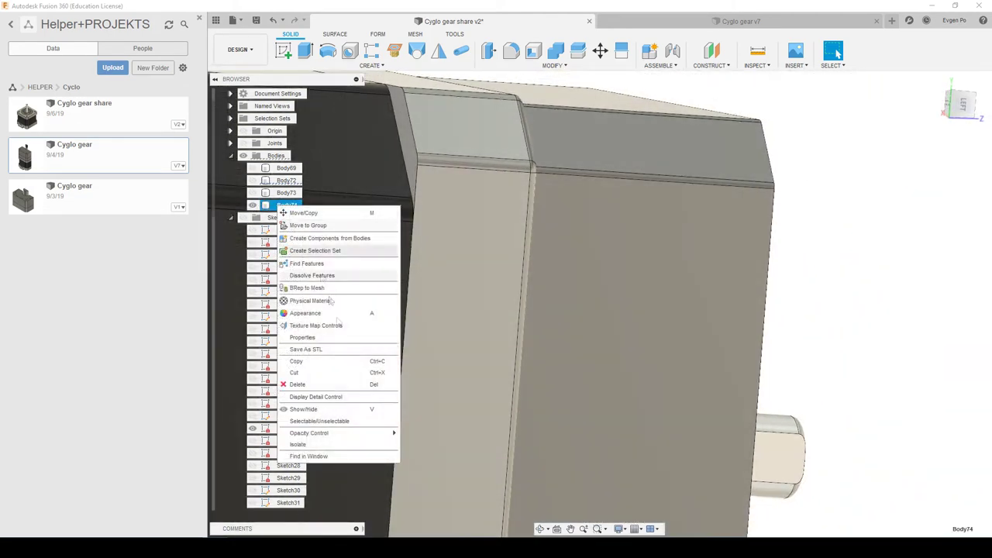
click(349, 443)
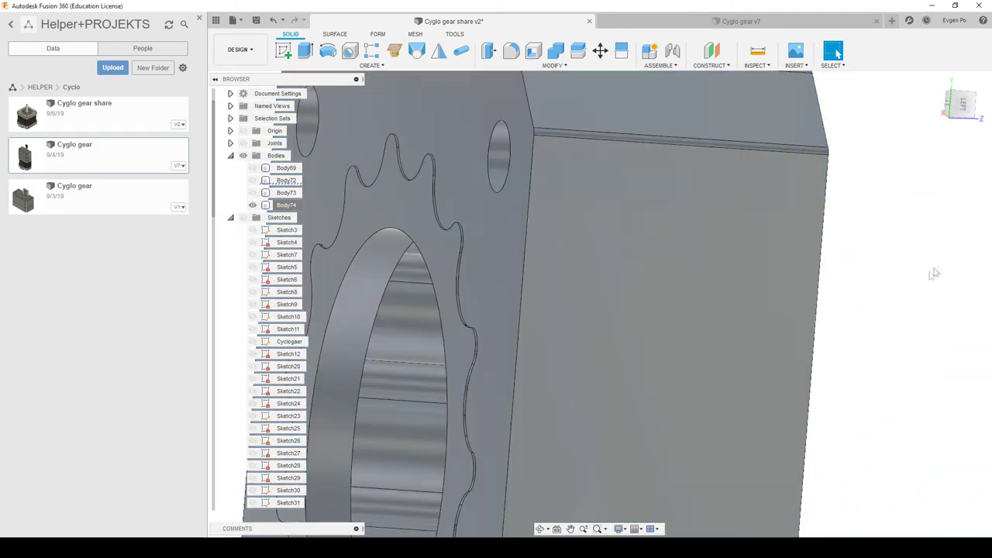
click(341, 194)
text(e)
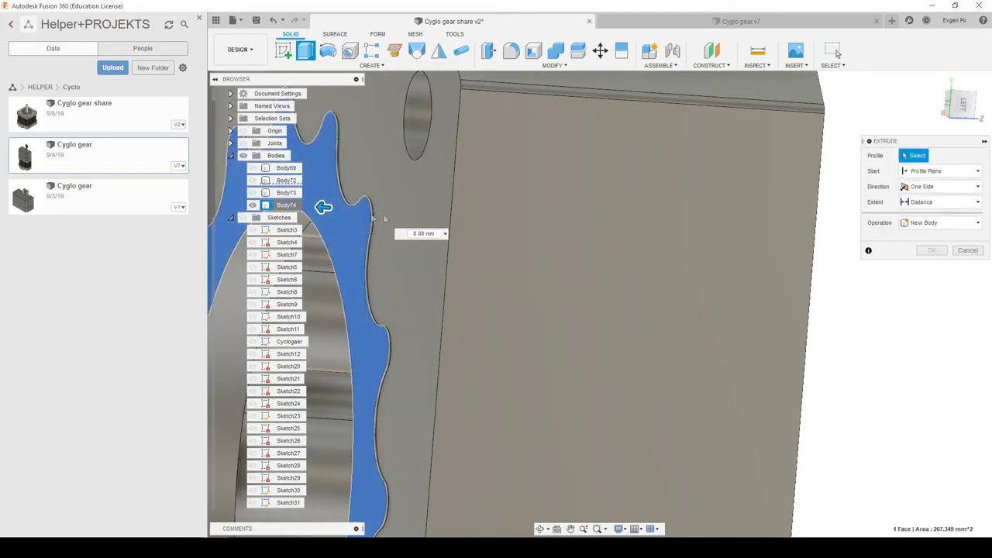
text(-0.1)
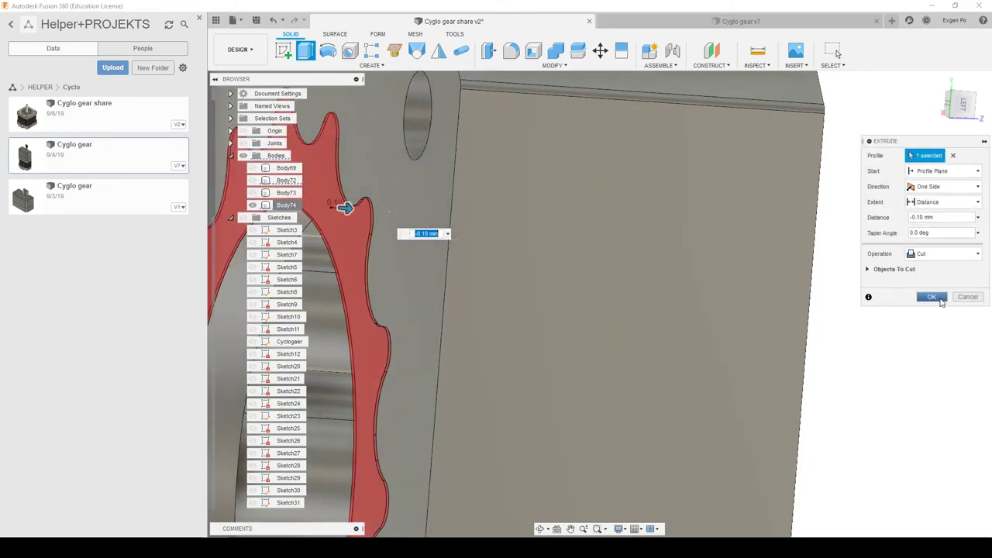
click(931, 297)
shift+middle_drag(468, 214, 292, 217)
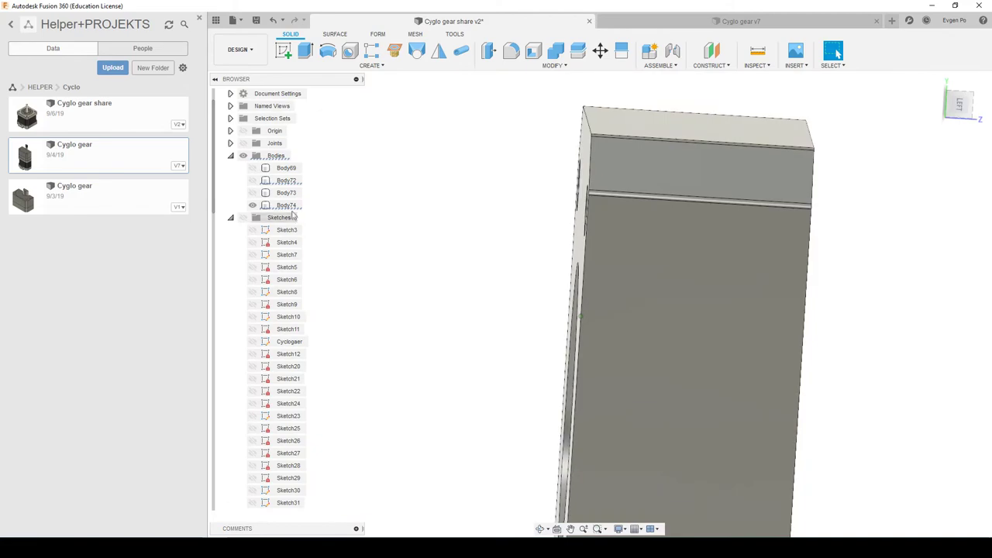
right_click(287, 205)
click(349, 448)
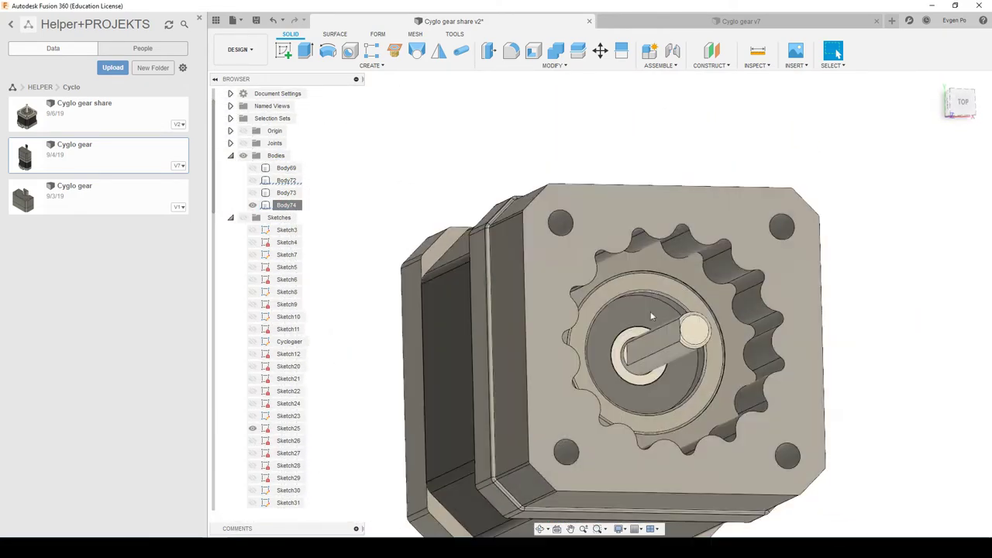
Show the inner hub bodies and rename Body72 to Эксцентрик.
click(254, 169)
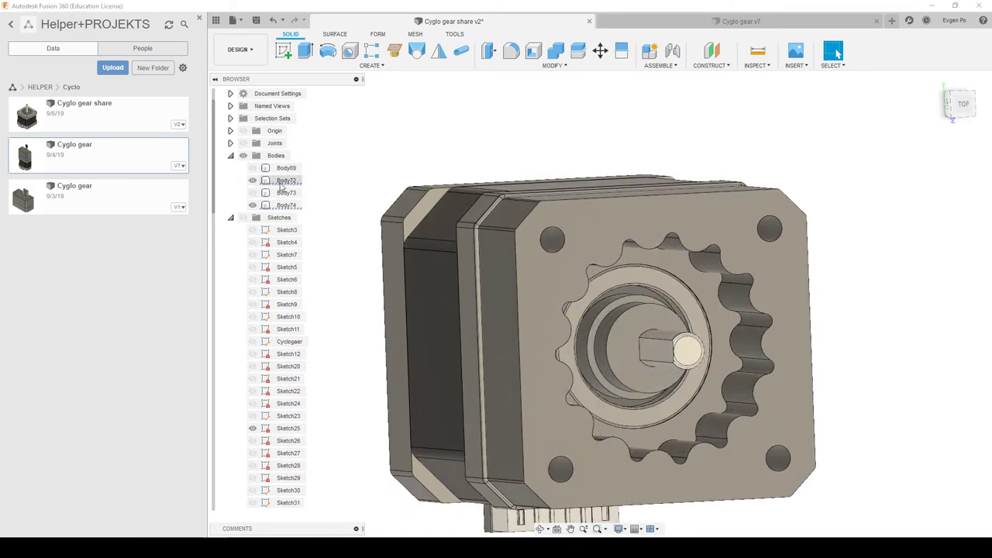
double_click(283, 180)
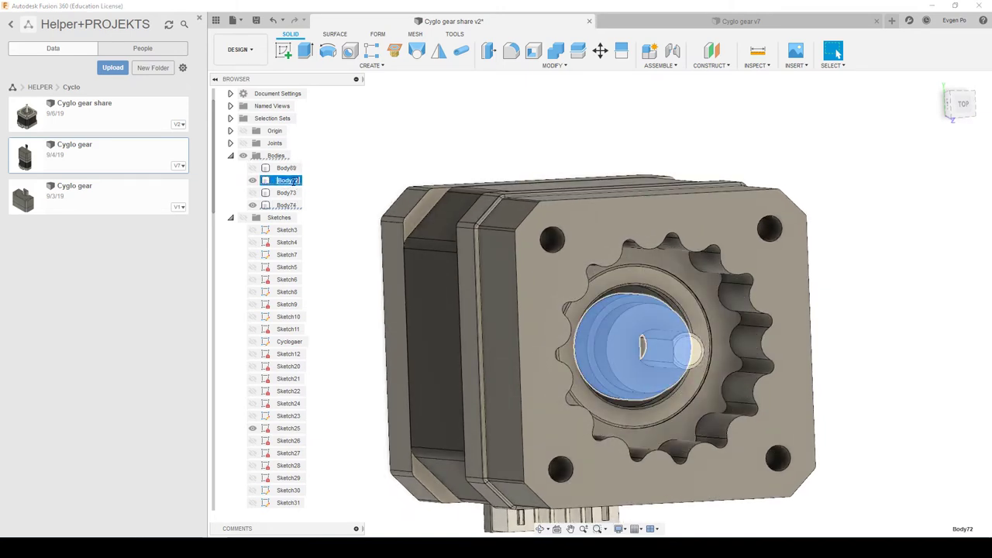
text(Эксцентрик)
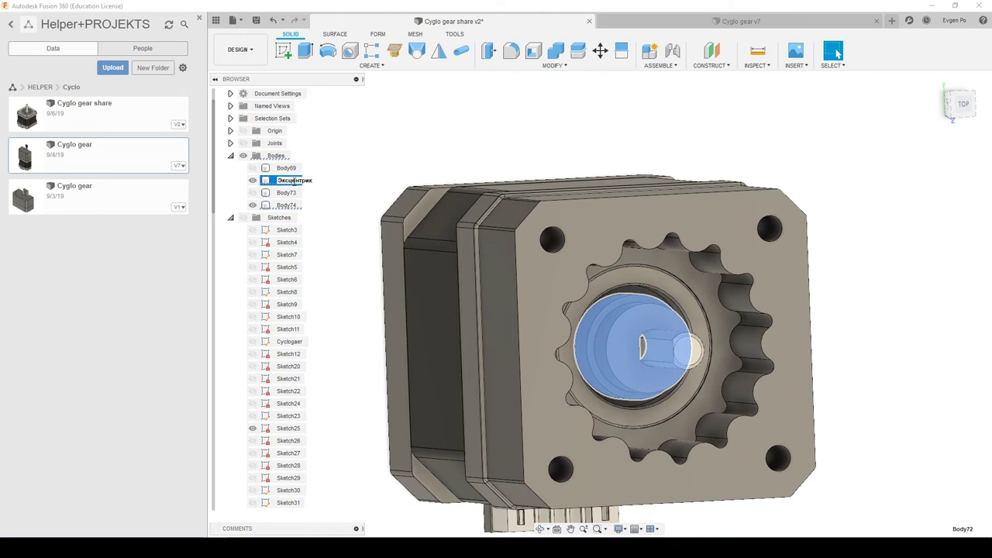
click(365, 182)
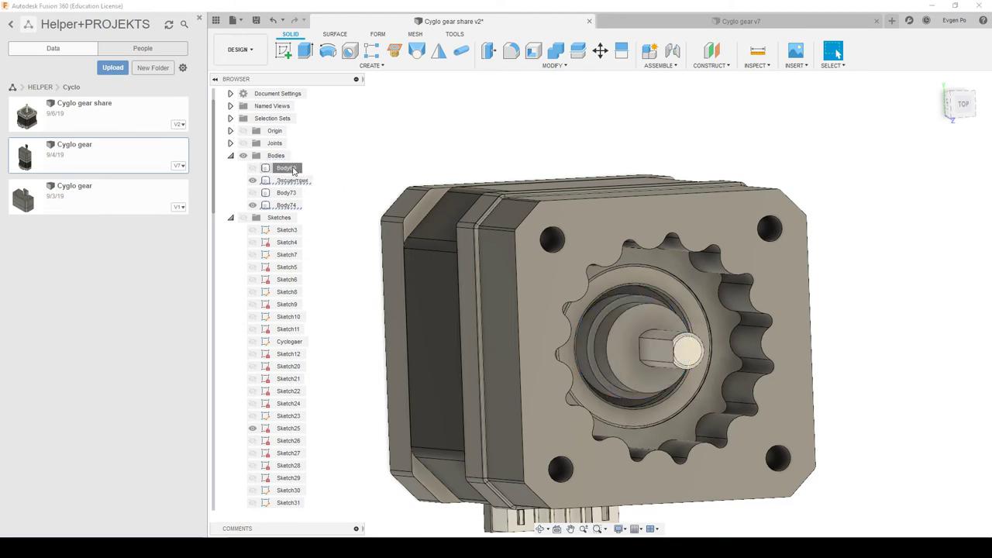
click(293, 171)
click(287, 193)
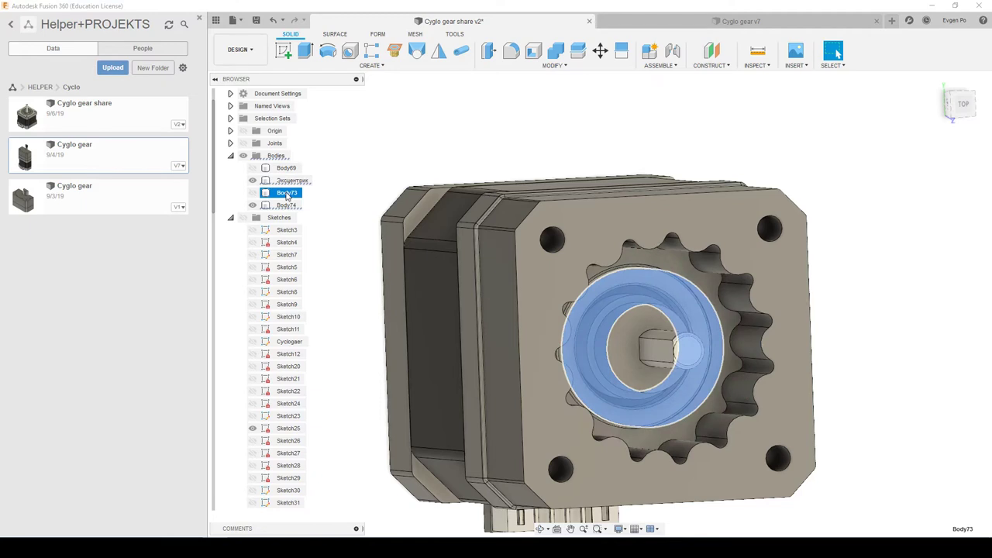
Rename Body73 to 12x21x5, the housing to Корпус, and gear Body69 to Сателлит.
double_click(287, 193)
text(12x21x5)
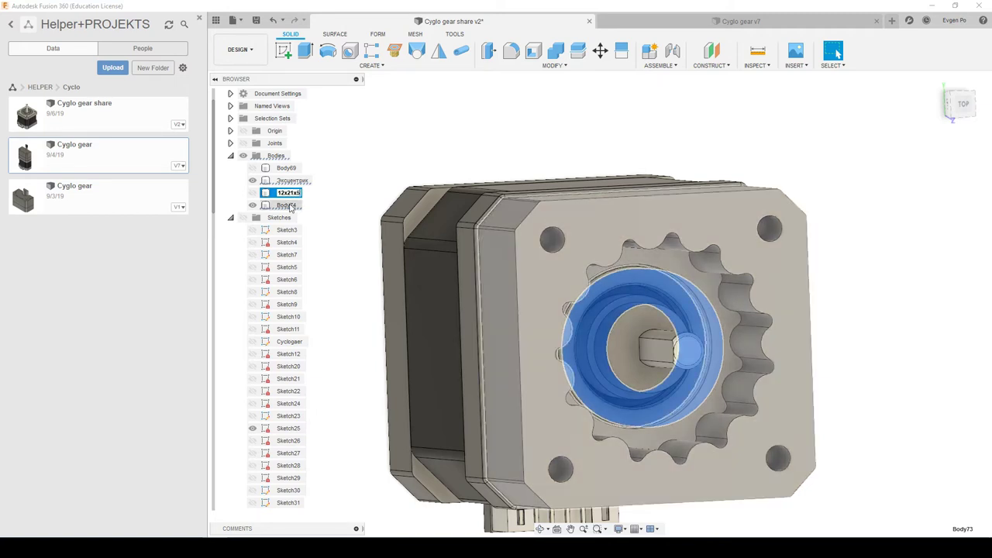
click(287, 204)
text(Корпус)
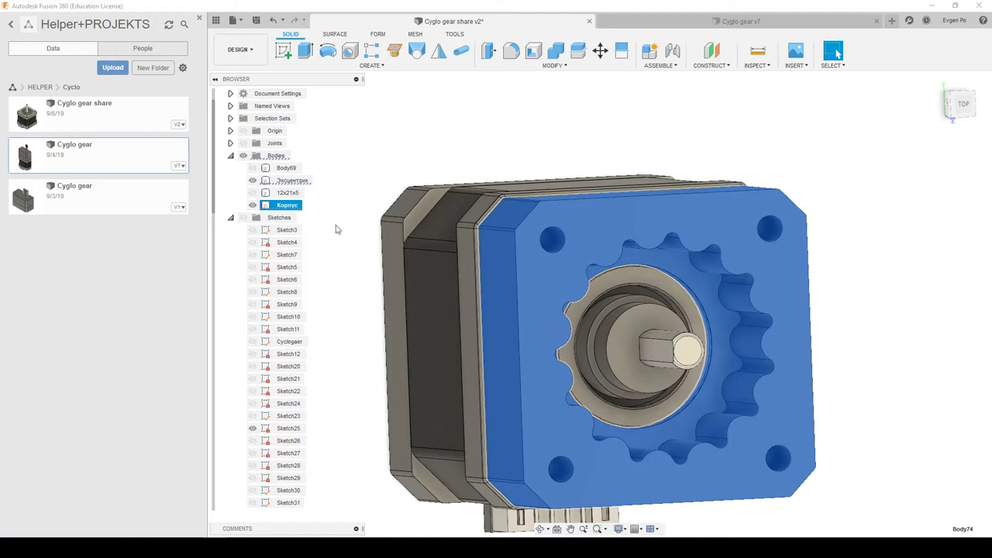
click(295, 169)
click(299, 168)
text(Сателлит)
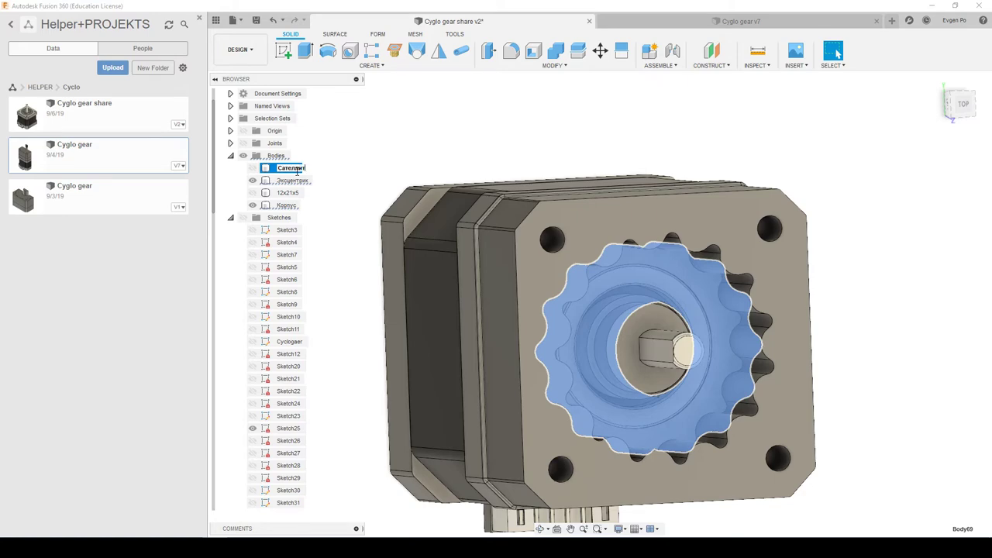
key(Return)
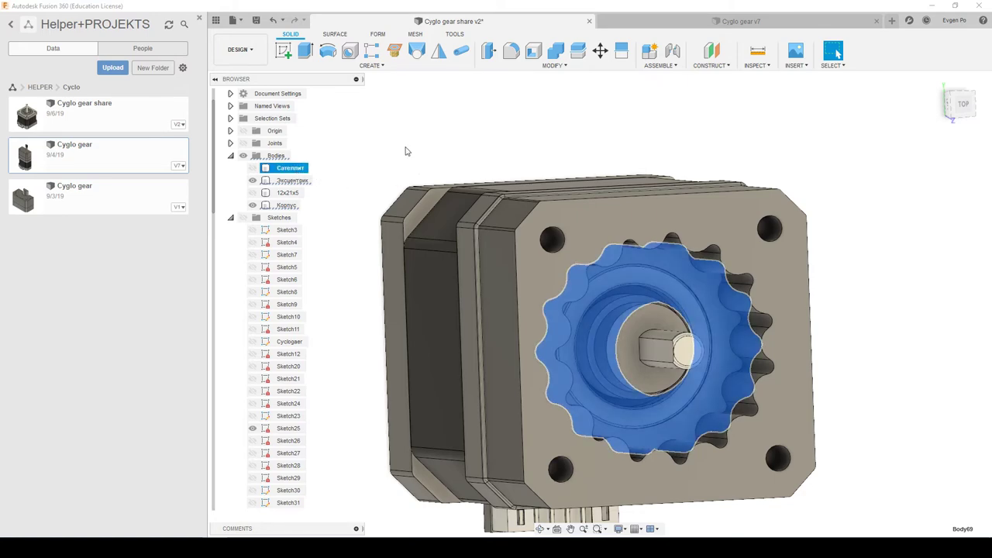
click(405, 152)
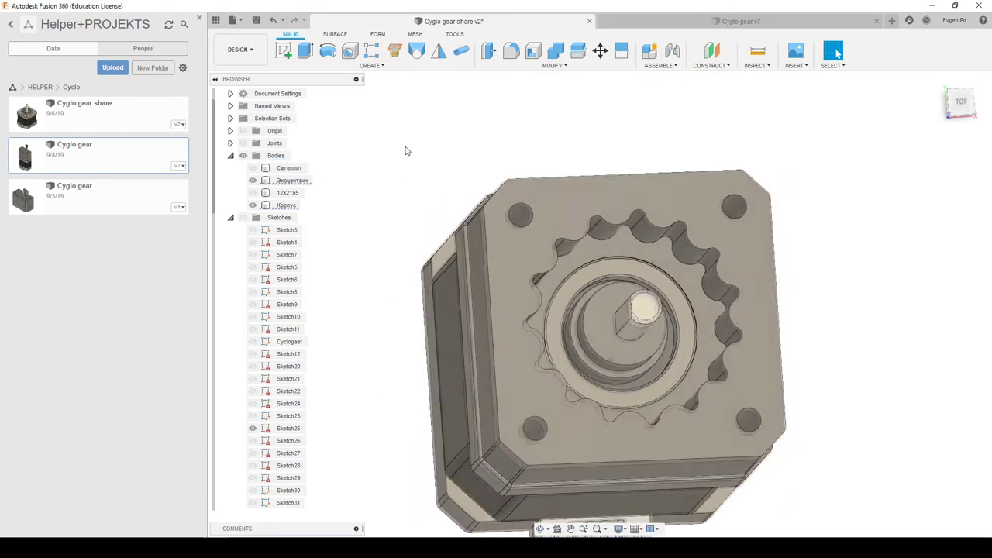
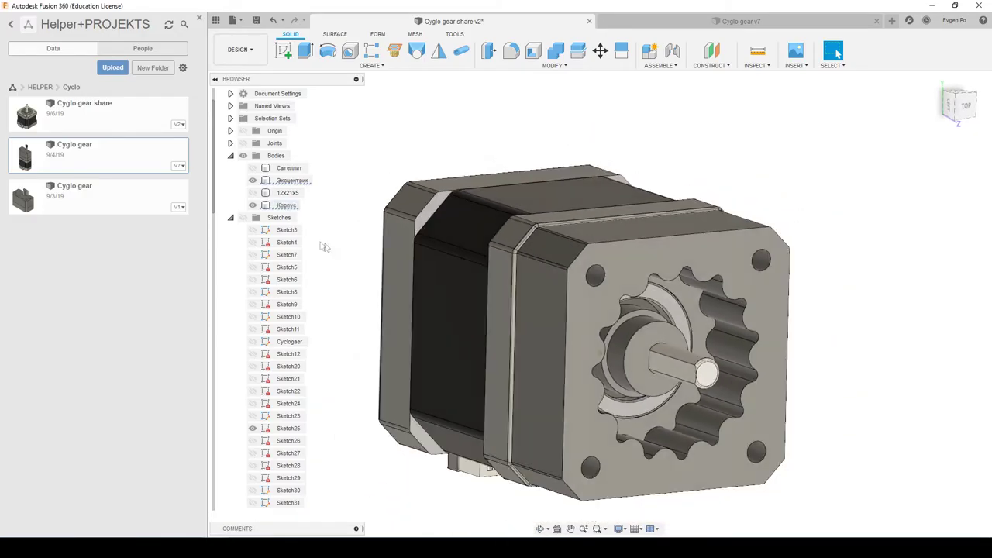
Isolate the Сателлит gear body, after briefly isolating the Эксцентрик body.
right_click(284, 183)
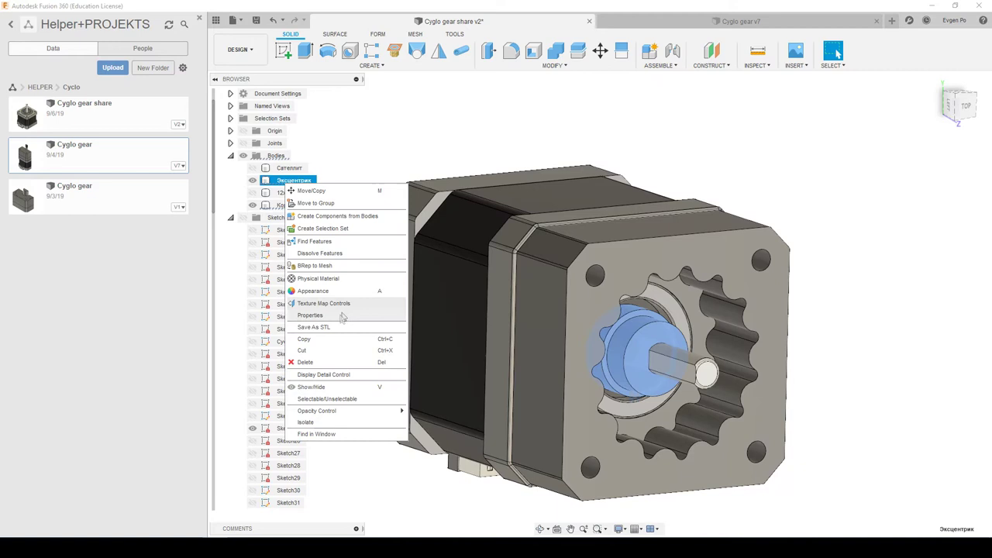
click(329, 423)
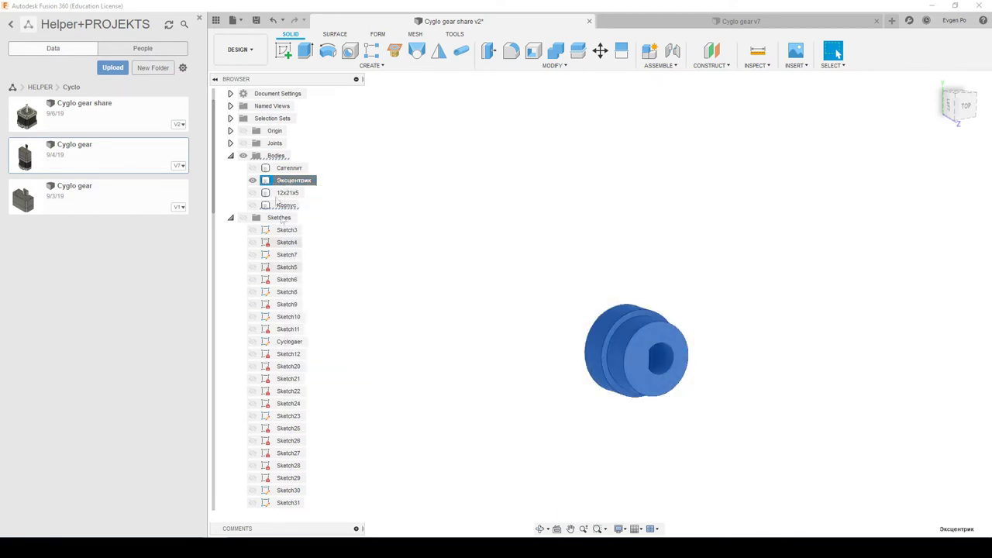
right_click(285, 181)
click(502, 206)
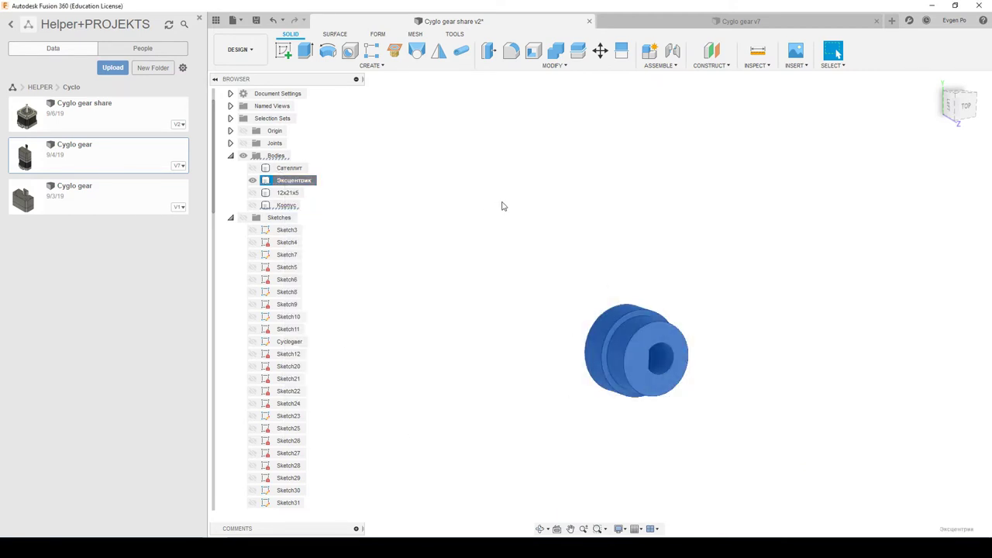
right_click(288, 169)
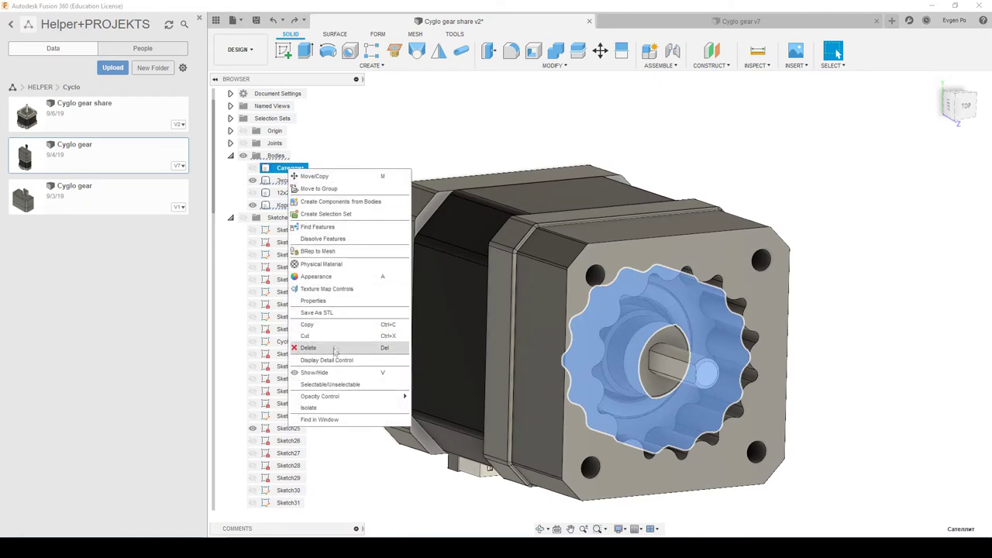
click(308, 407)
Start a new sketch on the Сателлит gear's front face.
click(779, 218)
mouse_move(775, 217)
shift+middle_down()
mouse_move(737, 221)
mouse_move(689, 312)
shift+middle_up()
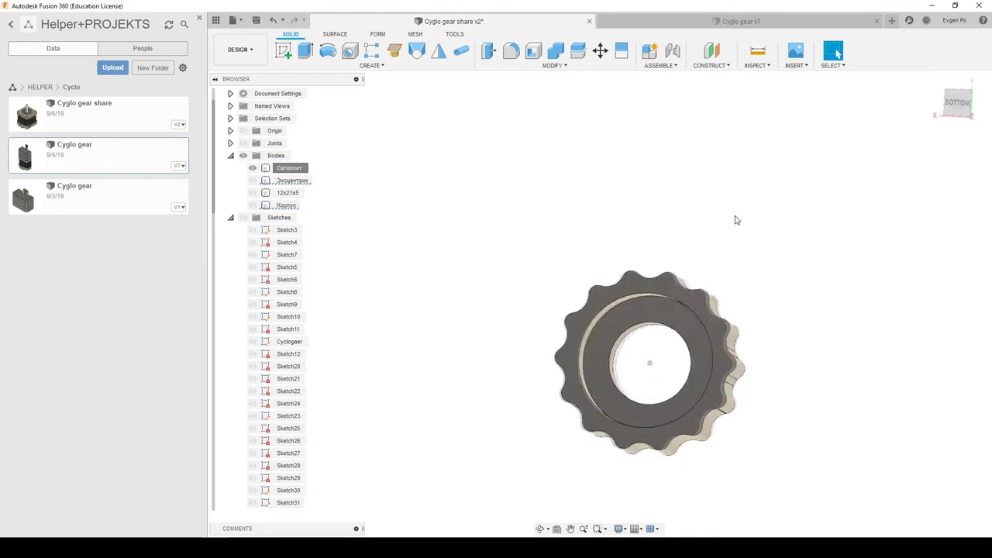
right_click(689, 312)
click(679, 363)
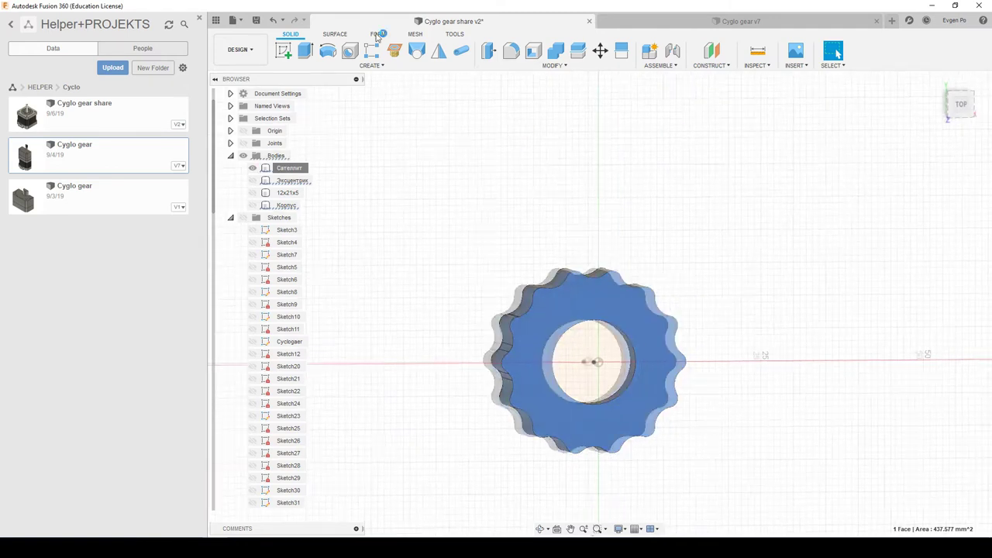
Project the outline of the gear's recessed inner face into the sketch.
click(359, 66)
click(381, 257)
shift+middle_drag(491, 271, 514, 327)
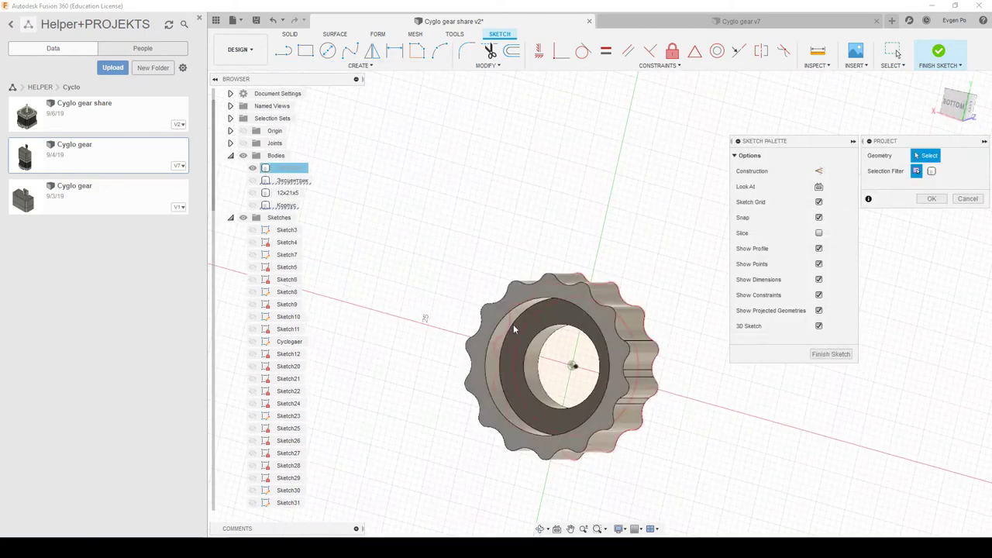
click(530, 323)
shift+middle_drag(530, 323, 932, 199)
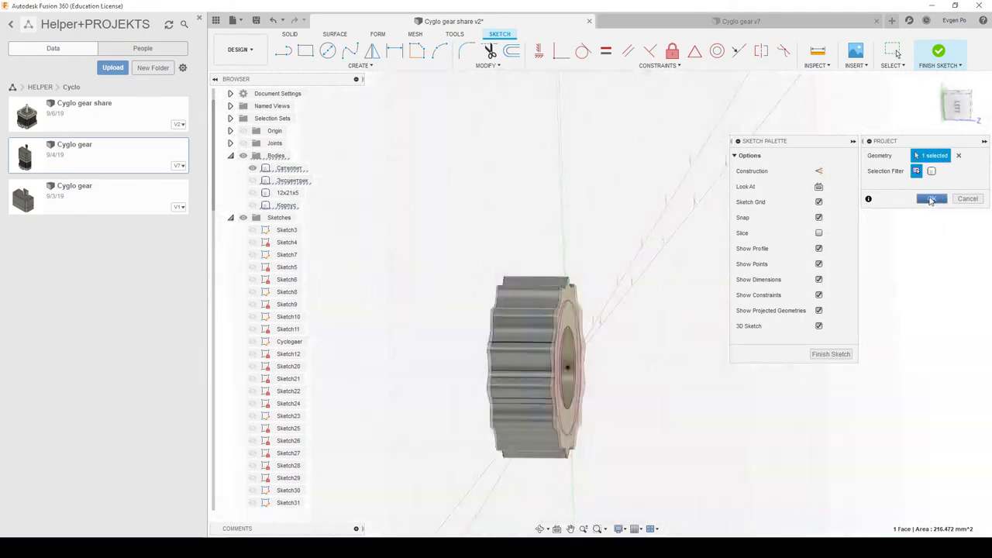
click(932, 200)
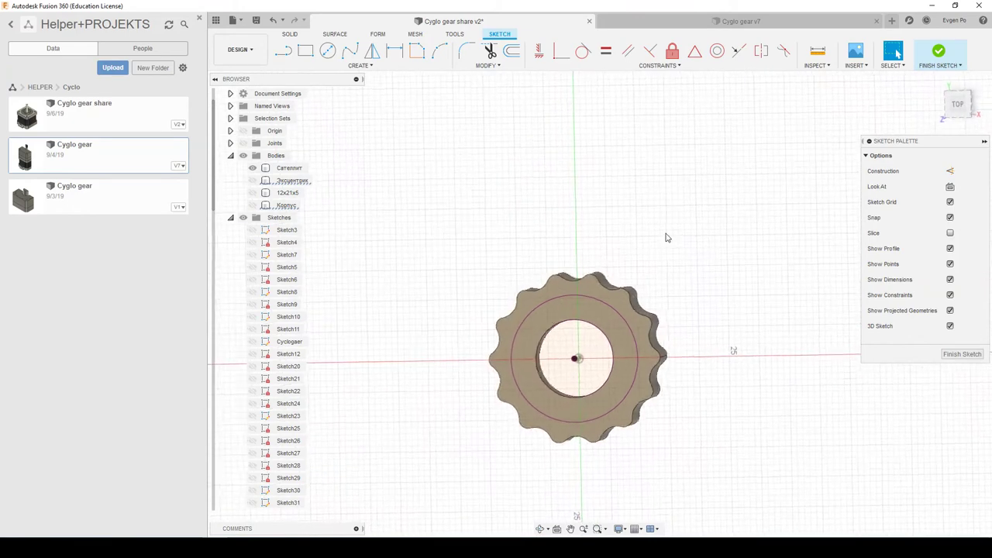
shift+middle_drag(665, 237, 775, 177)
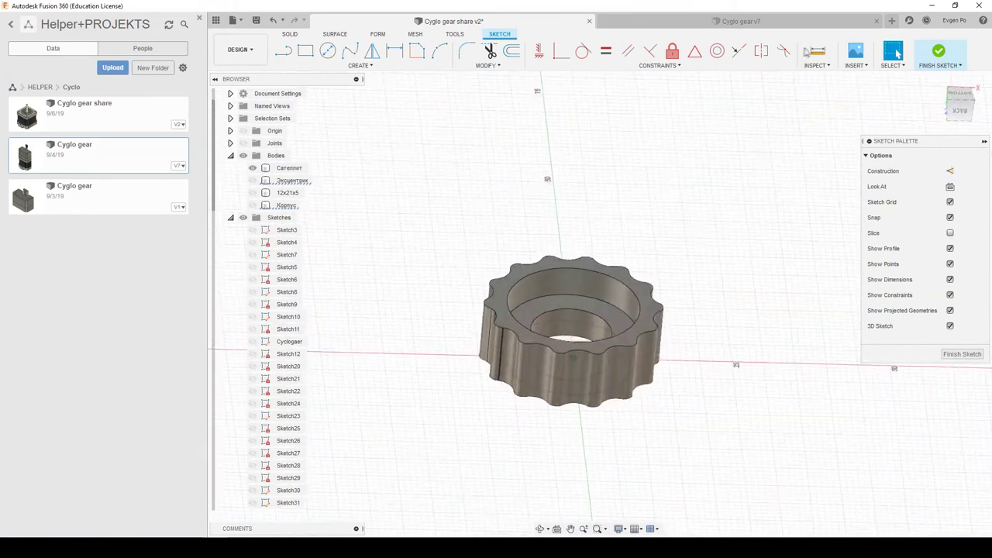
Measure from the recessed face to the sketch ring profile, confirming 5.00 mm.
click(807, 52)
click(610, 316)
shift+middle_drag(610, 316, 621, 335)
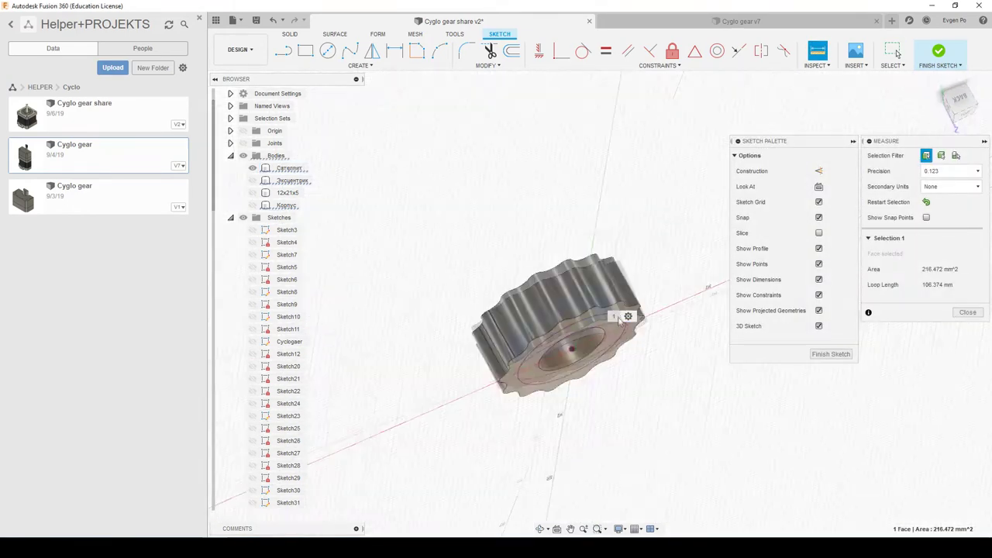
click(617, 324)
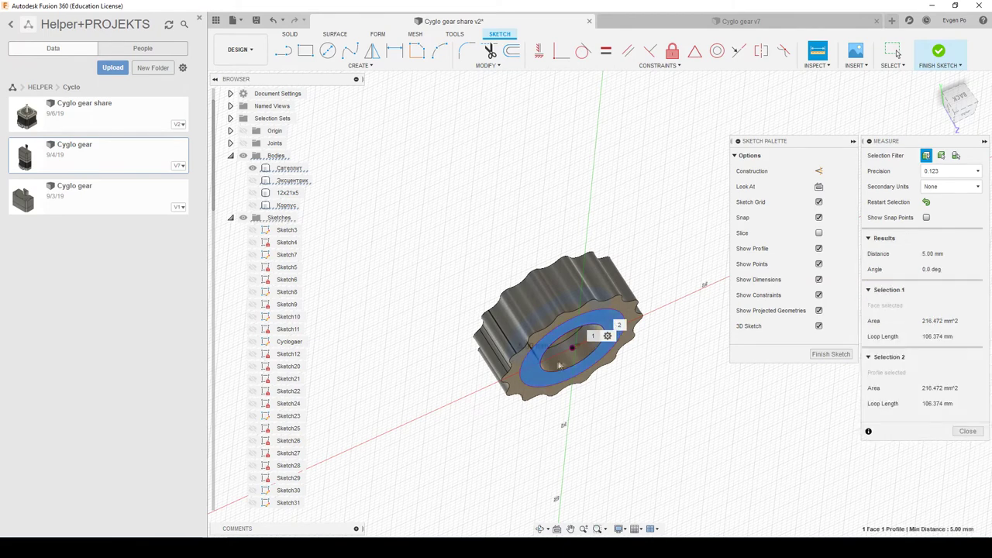
scroll(560, 366, up, 2)
shift+middle_drag(540, 327, 529, 328)
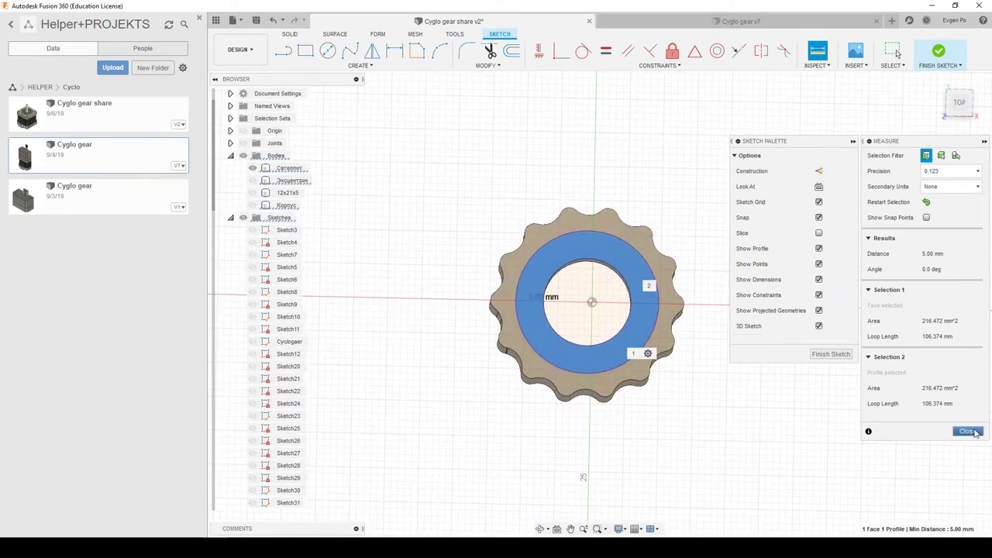
click(968, 432)
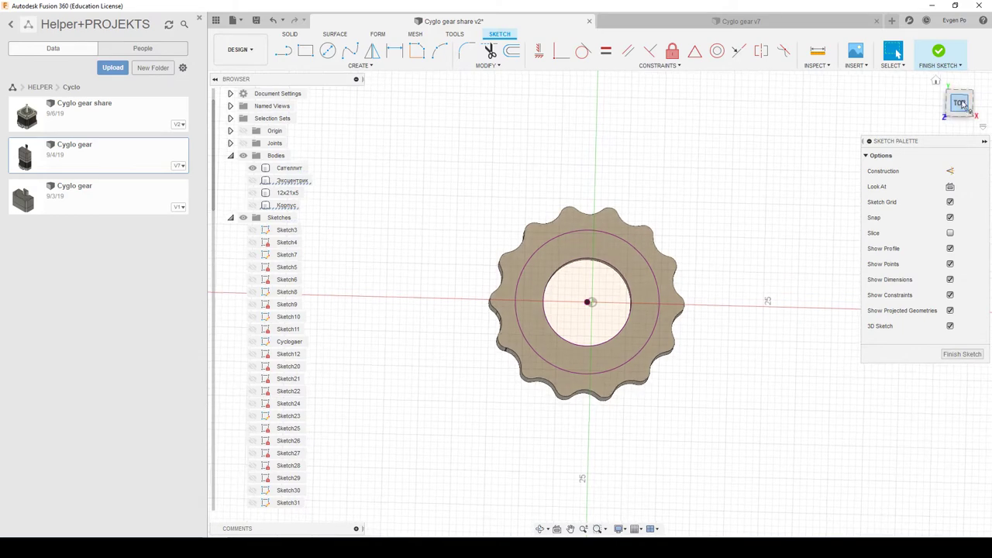
Draw a Ø1.60 mm circle on the left edge of the larger projected circle.
scroll(503, 296, up, 4)
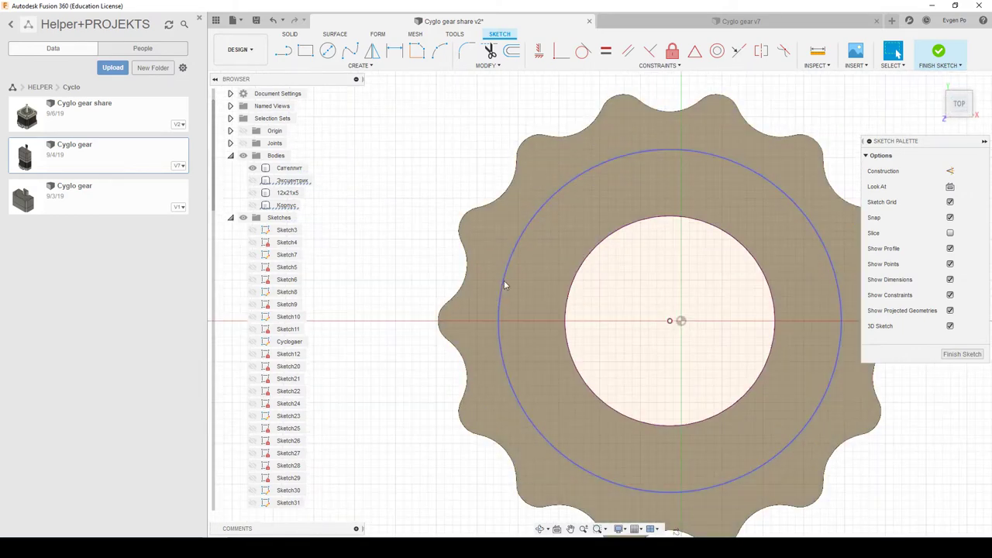
click(498, 305)
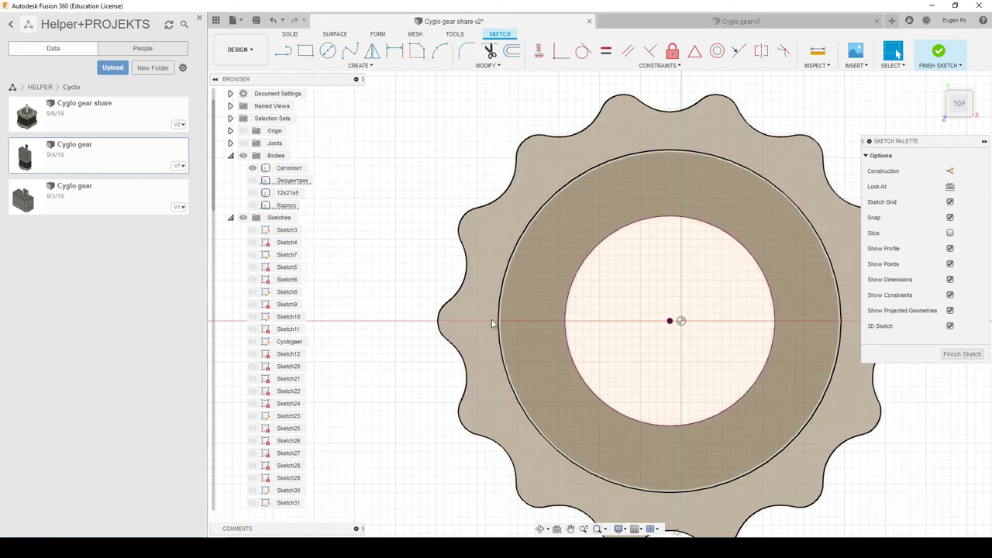
click(328, 50)
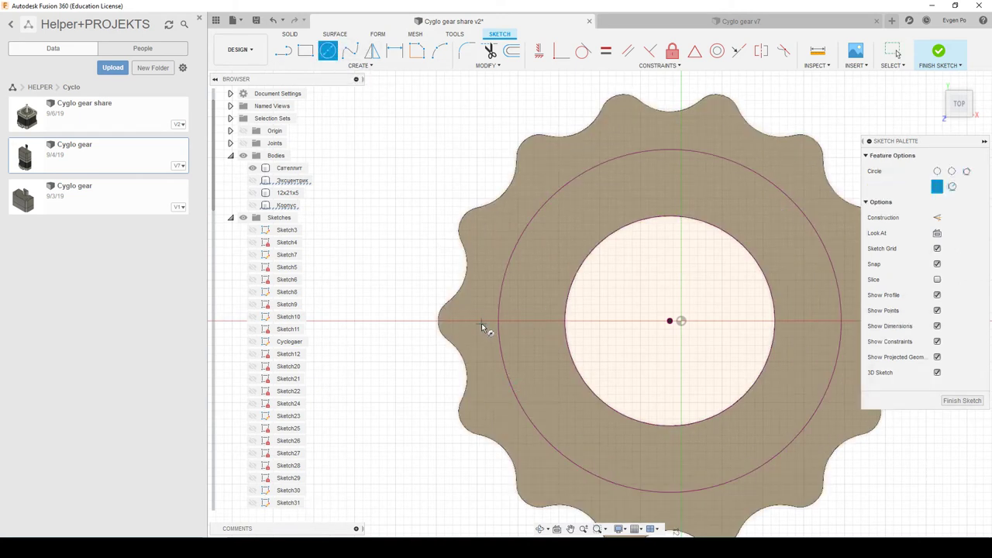
click(491, 323)
key(d)
click(477, 314)
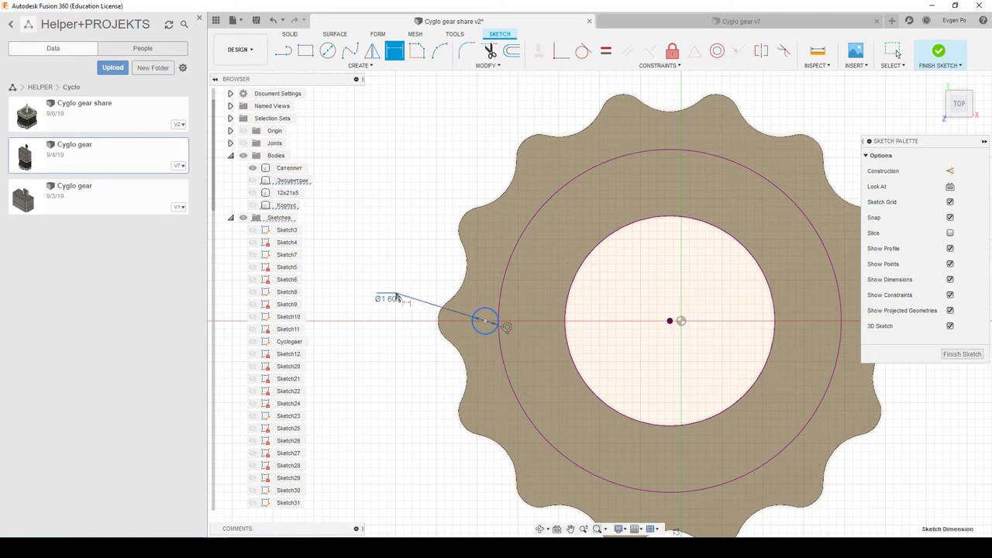
click(399, 296)
text(1.6)
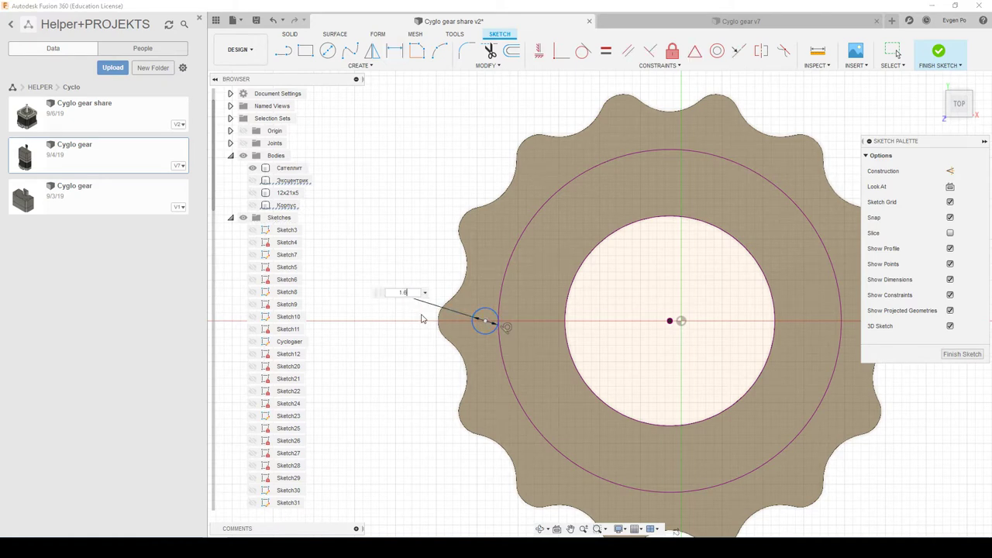
key(Return)
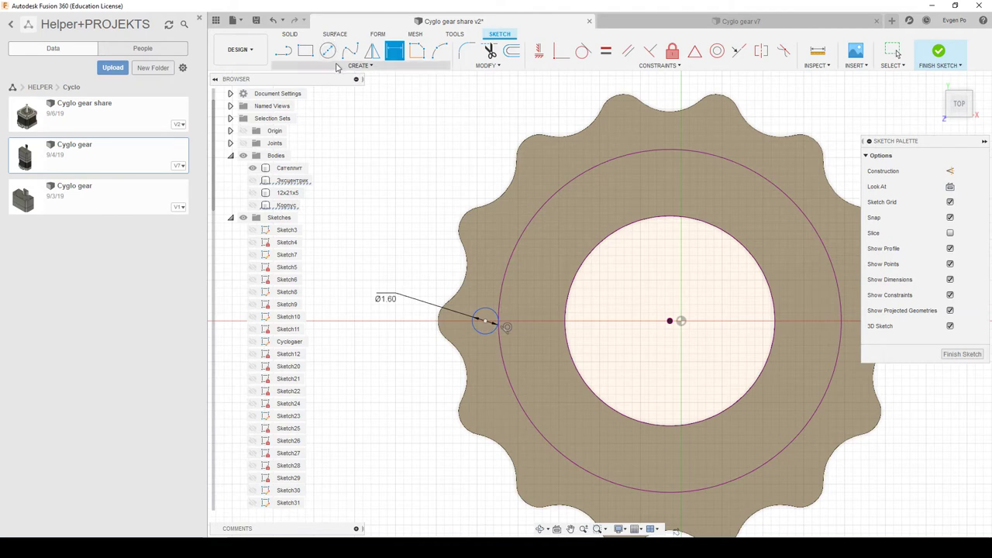
Circular-pattern the small circle five times around the gear centre.
click(346, 65)
click(331, 233)
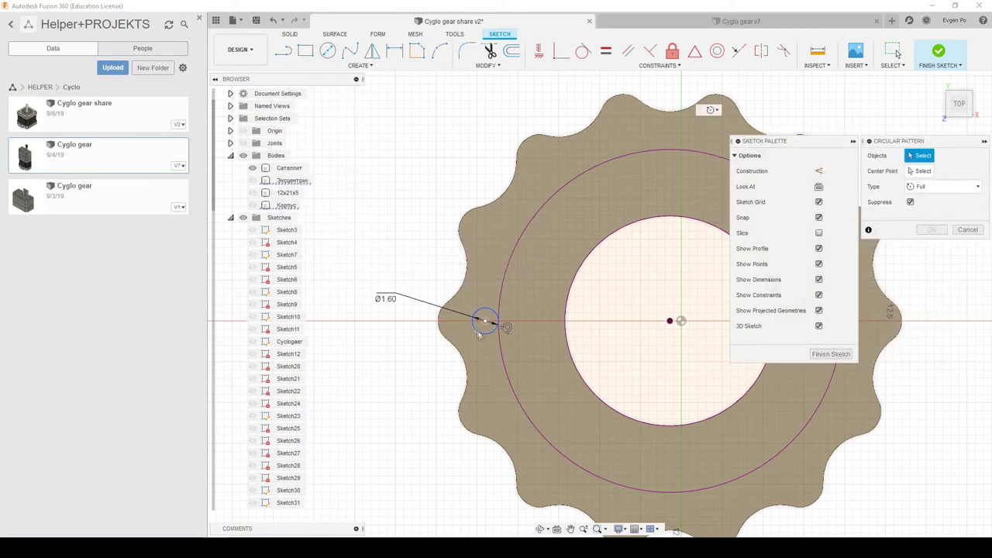
click(480, 335)
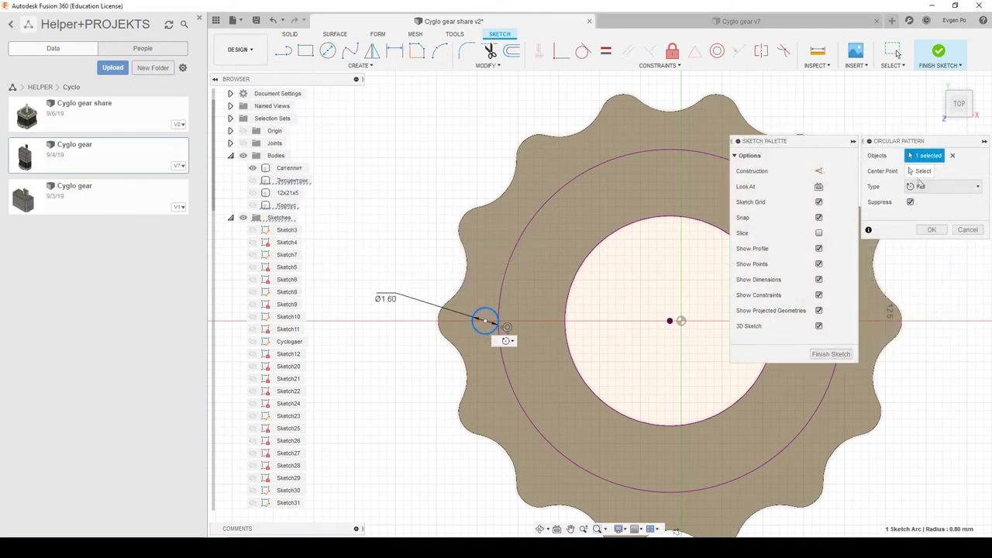
click(505, 272)
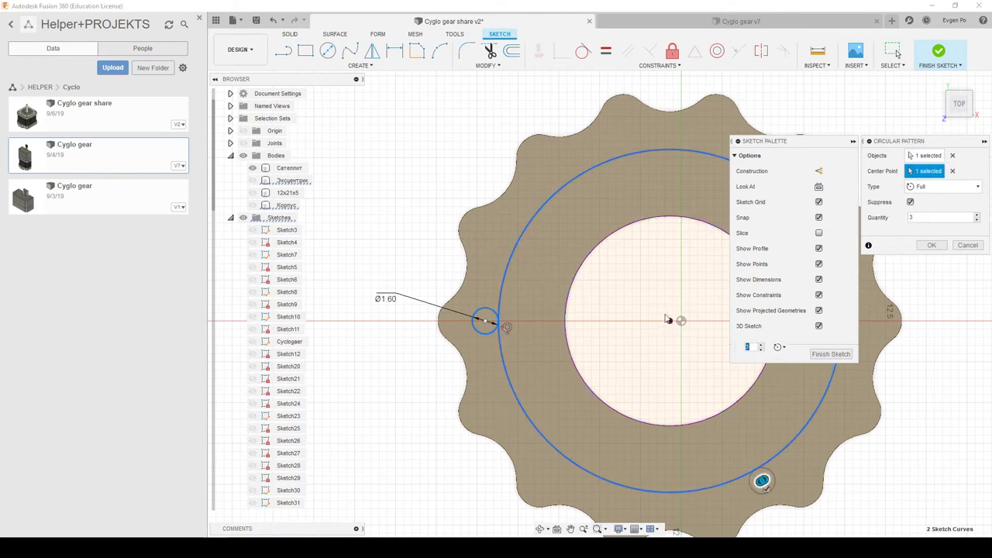
click(978, 218)
click(978, 219)
click(978, 219)
scroll(534, 221, down, 3)
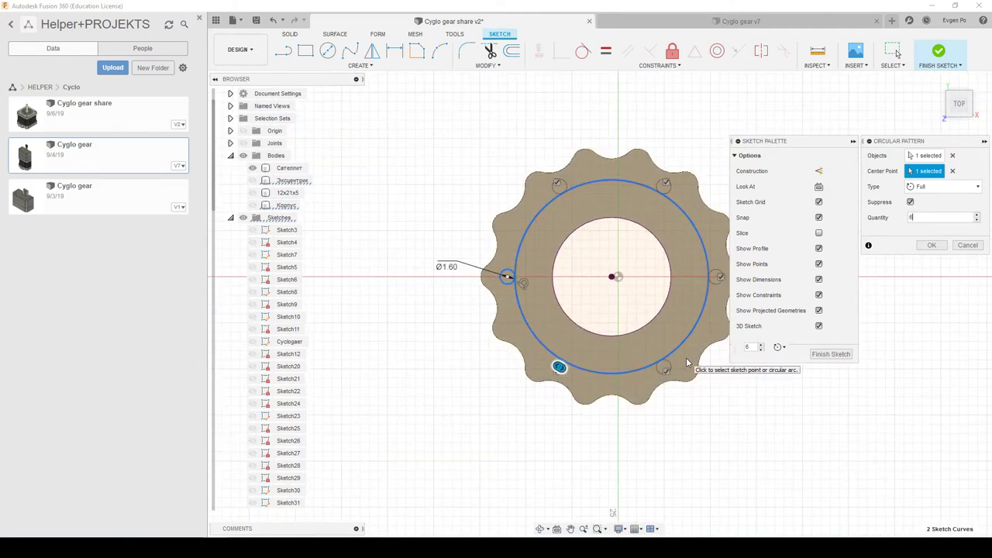
click(977, 221)
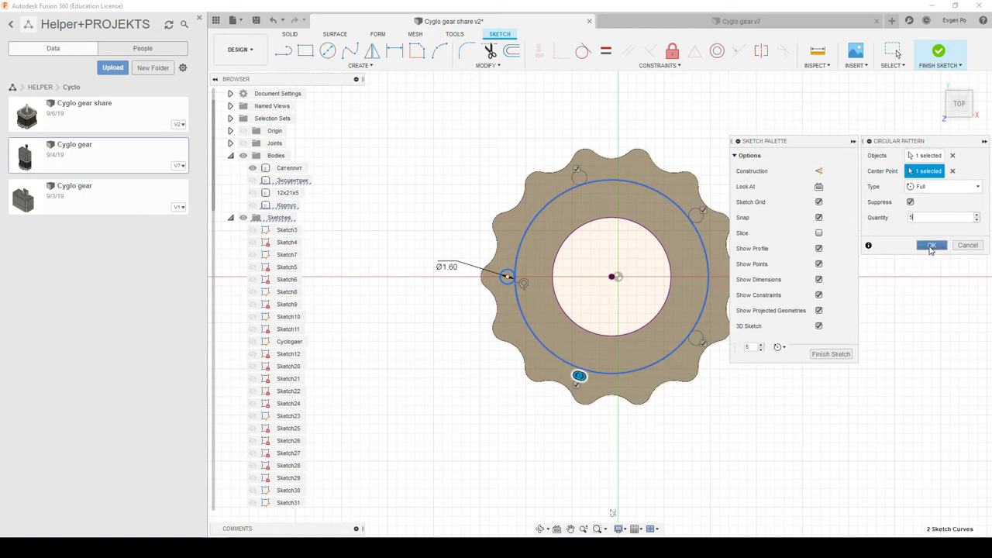
click(931, 246)
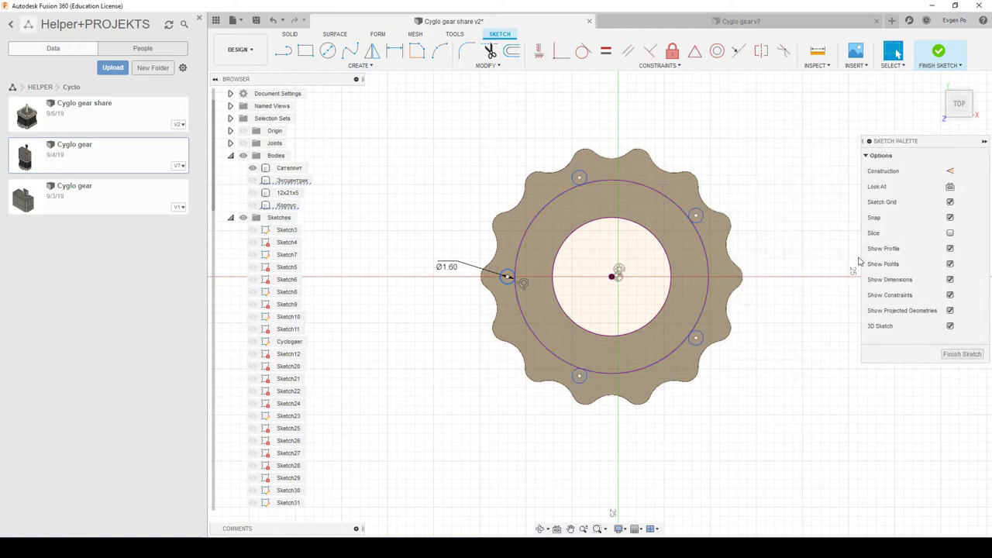
click(291, 35)
Start an extrusion with the five small circle profiles selected, then cancel it.
click(304, 50)
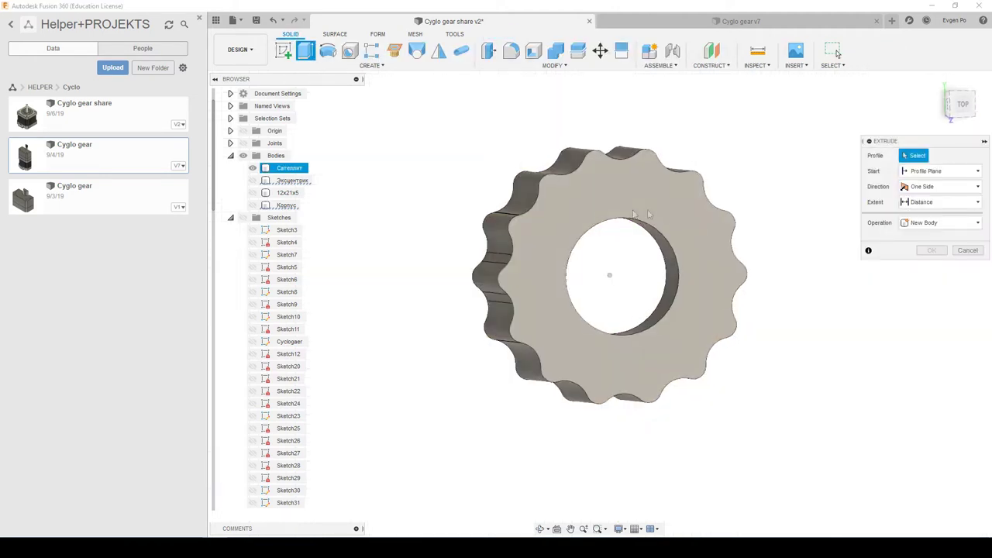
click(242, 217)
click(823, 245)
click(813, 233)
click(815, 448)
click(623, 517)
click(500, 348)
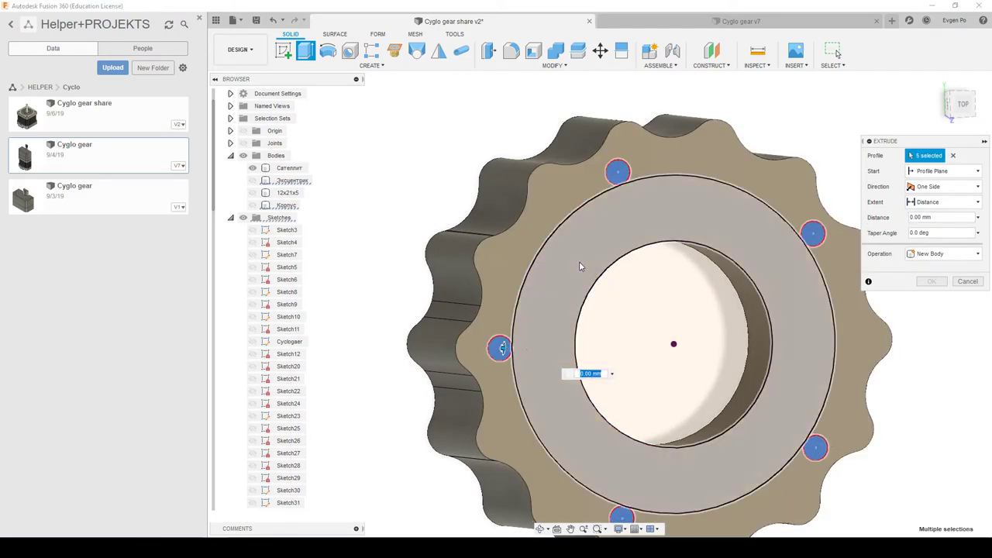
click(976, 284)
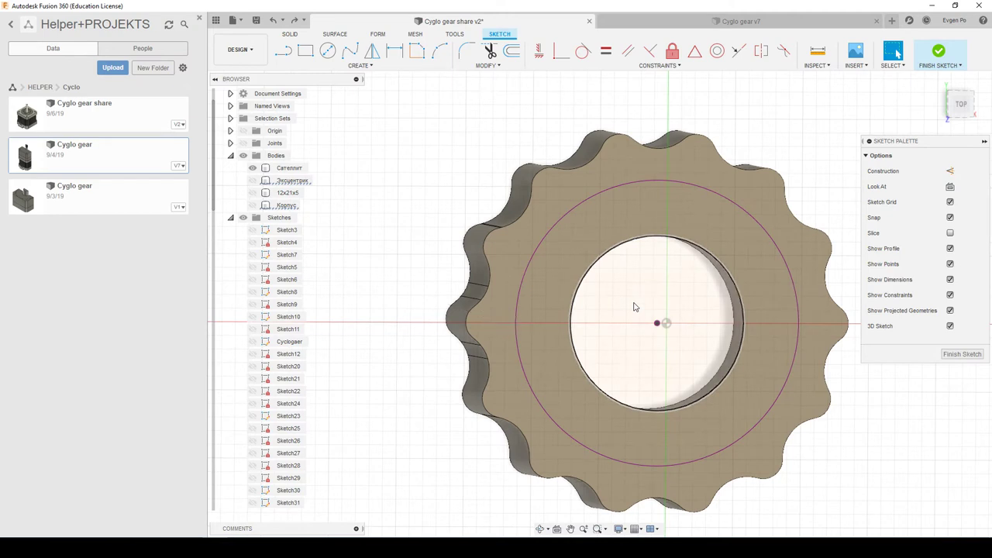
Draw a circle centred on the sketch origin.
key(c)
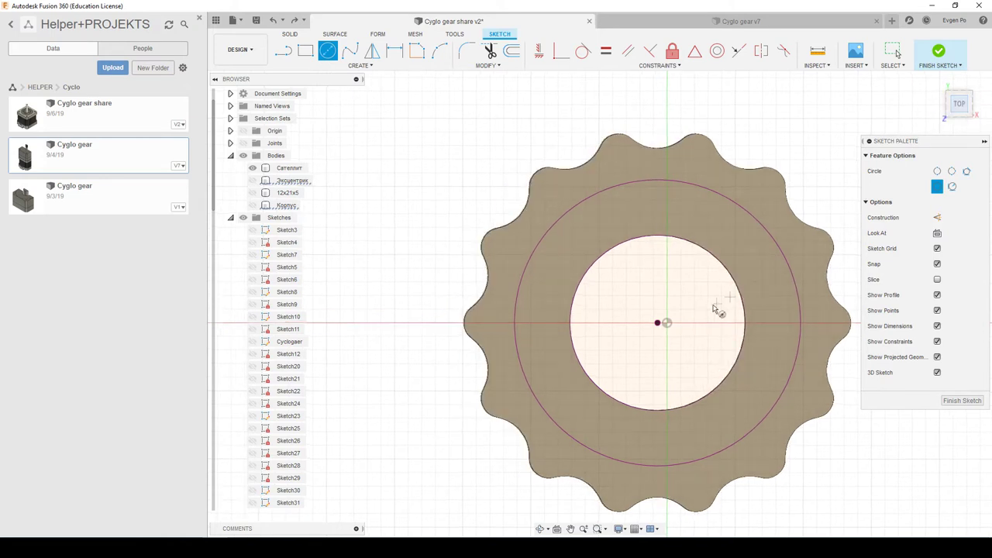
click(657, 324)
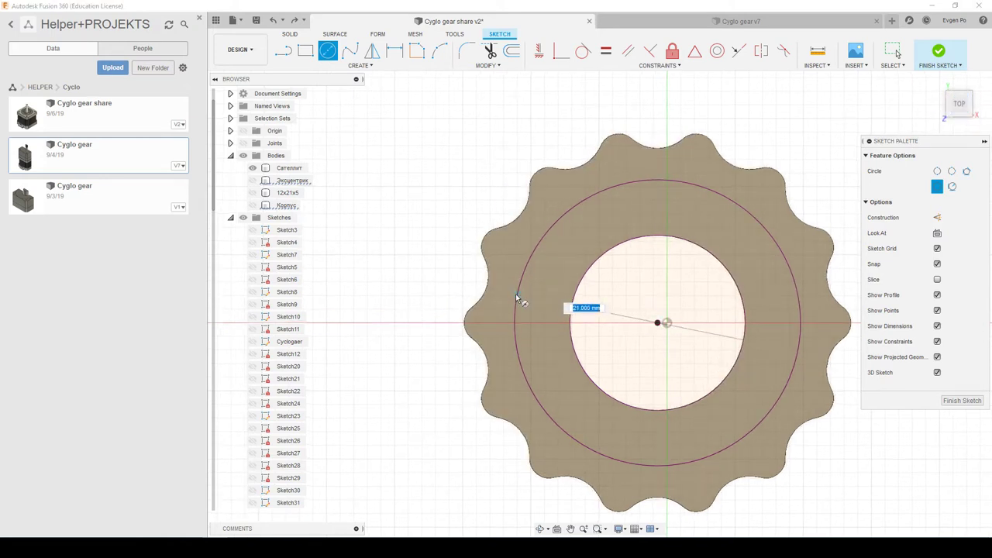
click(511, 296)
scroll(509, 291, up, 3)
Dimension the origin circle's diameter to 23 mm, correcting it from 22 mm.
key(d)
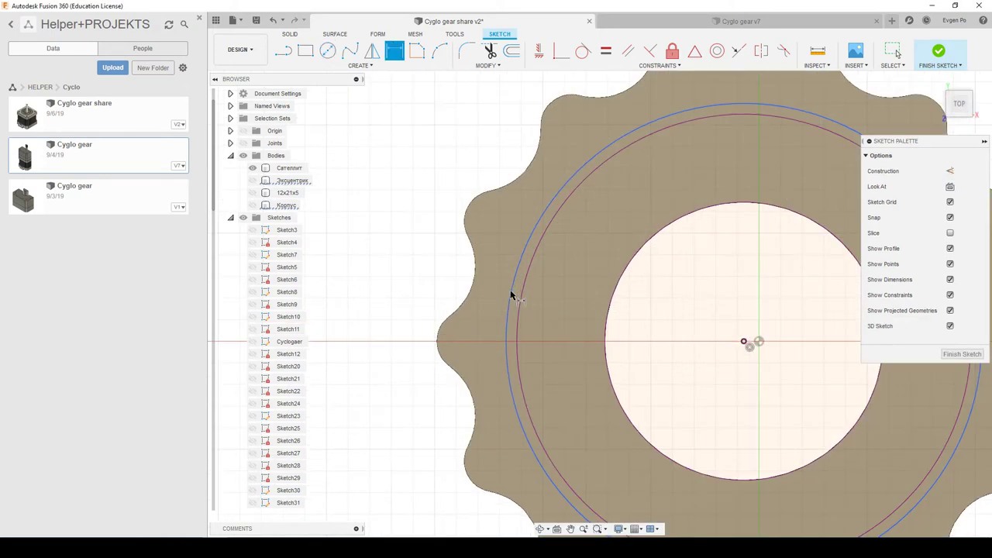
click(555, 297)
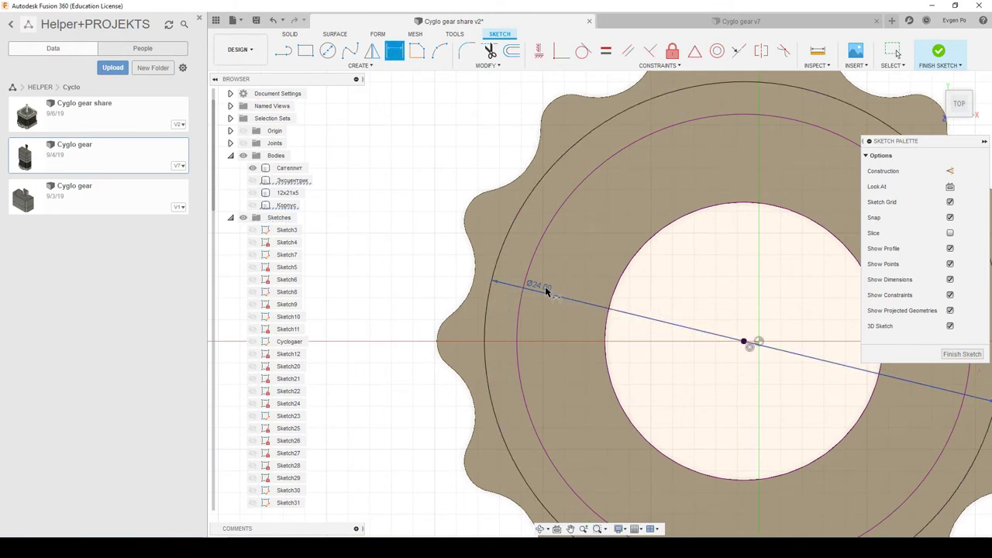
key(Return)
text(22)
key(Return)
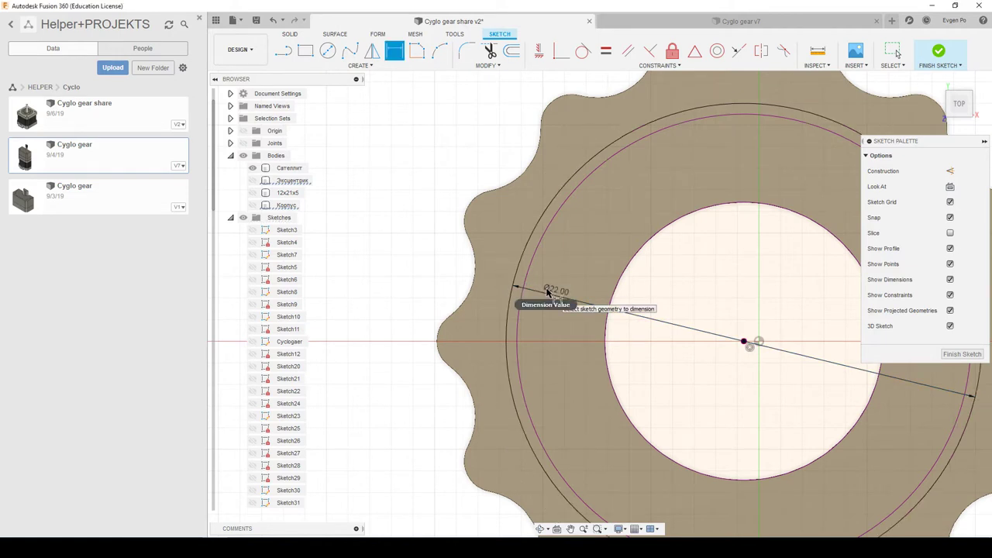
double_click(552, 291)
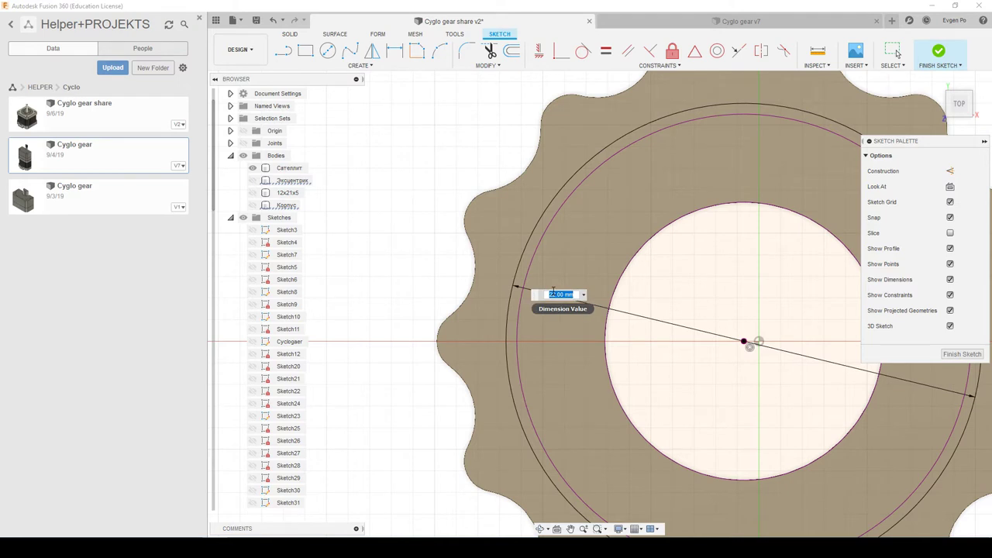
text(23)
key(Return)
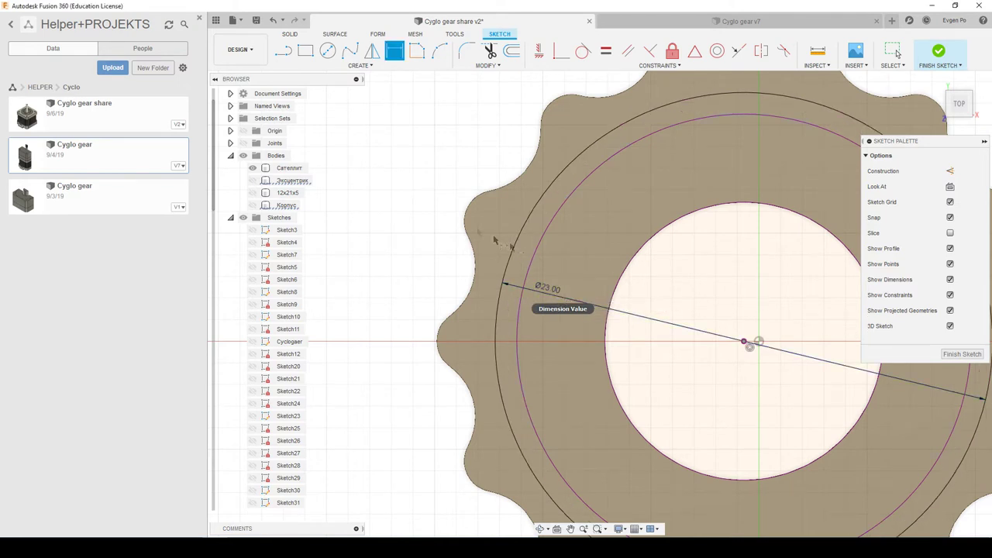
scroll(525, 254, down, 3)
key(c)
scroll(479, 293, up, 3)
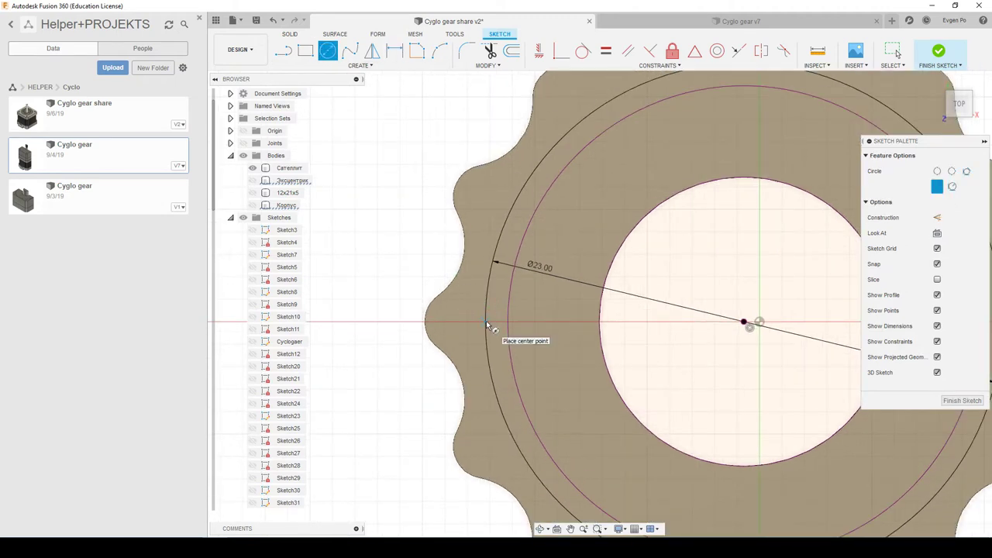
Draw a line left from the centre and a Ø1.6 mm circle on the Ø23 circle.
key(l)
click(743, 321)
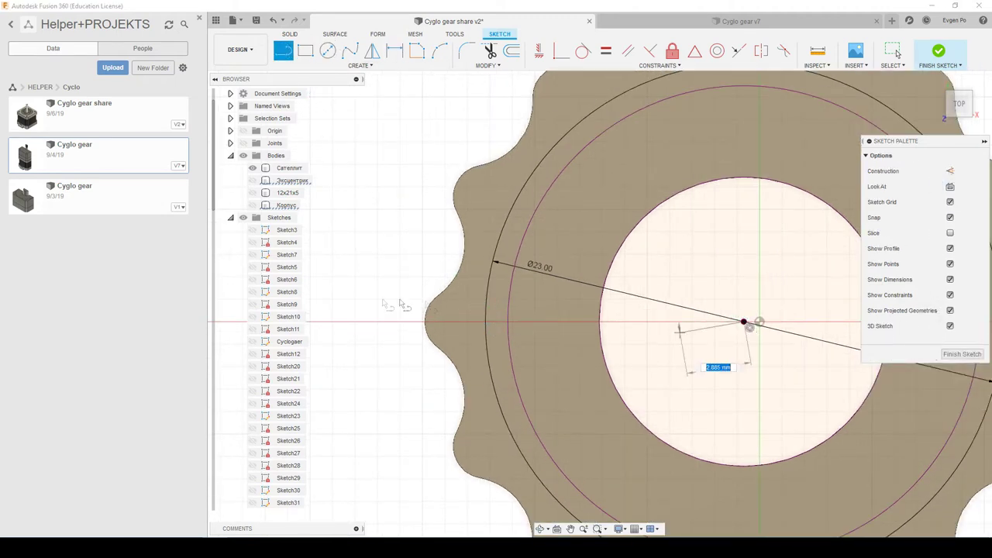
click(343, 320)
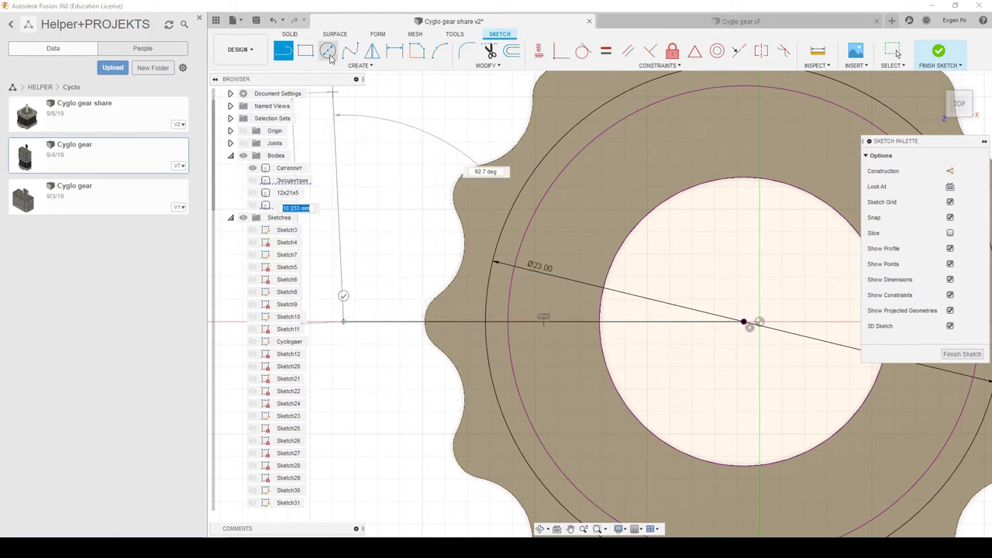
click(328, 54)
click(484, 320)
click(491, 327)
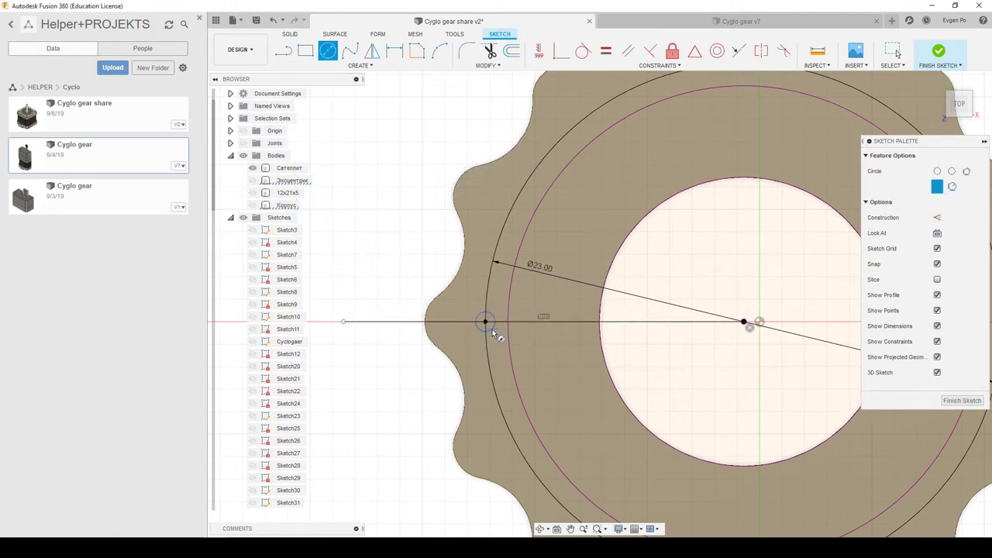
key(d)
click(491, 325)
click(375, 367)
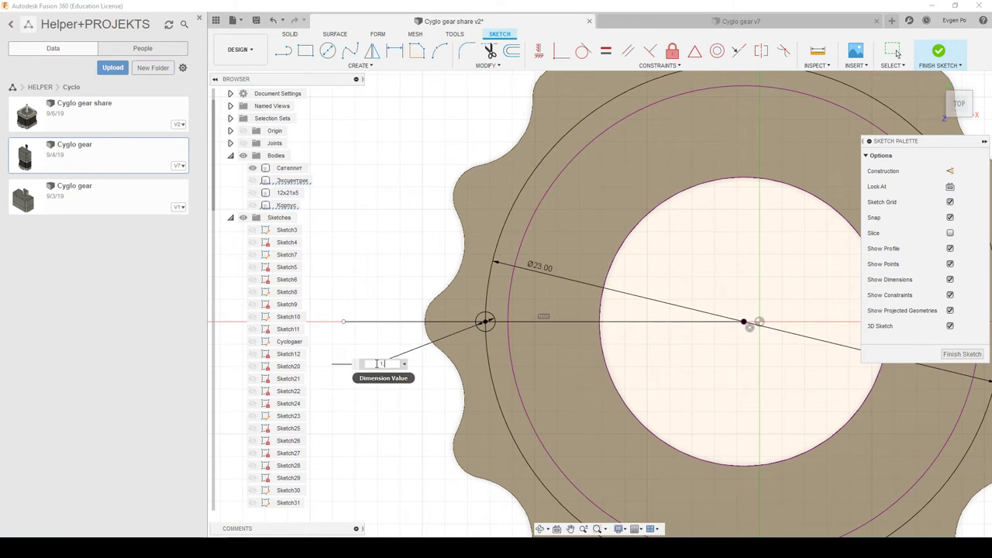
key(Return)
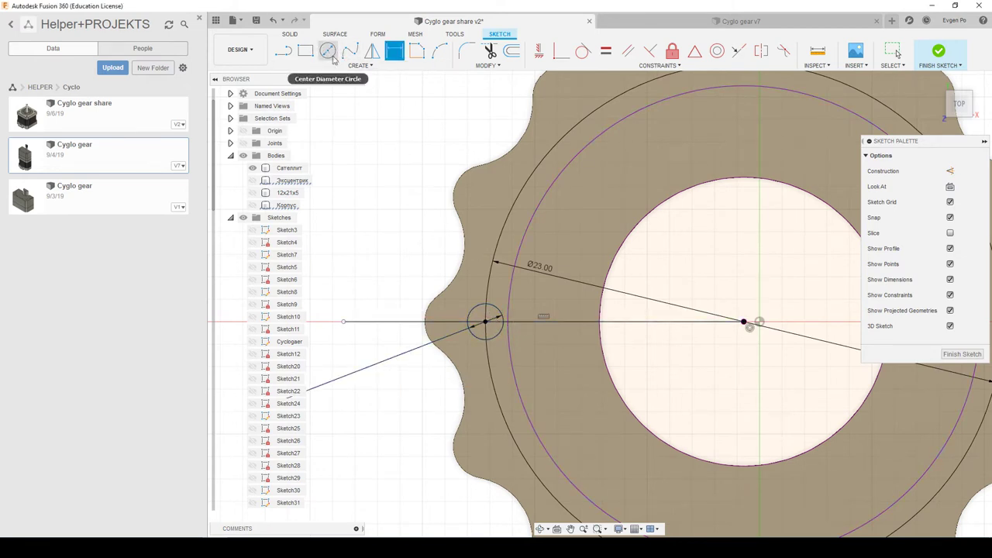
Circular-pattern the Ø1.6 mm circle five times around the Ø23 circle's centre.
click(360, 65)
click(302, 233)
click(471, 314)
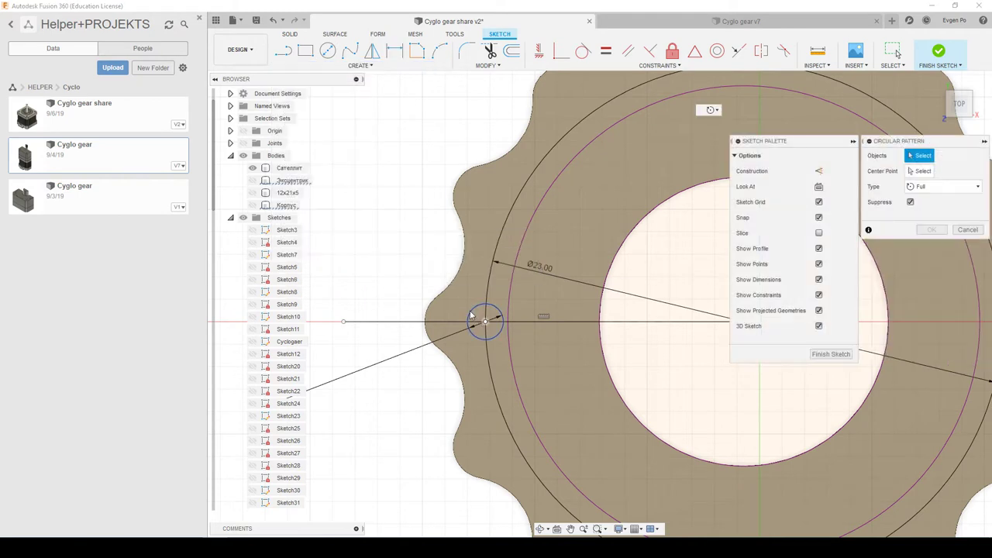
click(920, 170)
click(508, 223)
text(5)
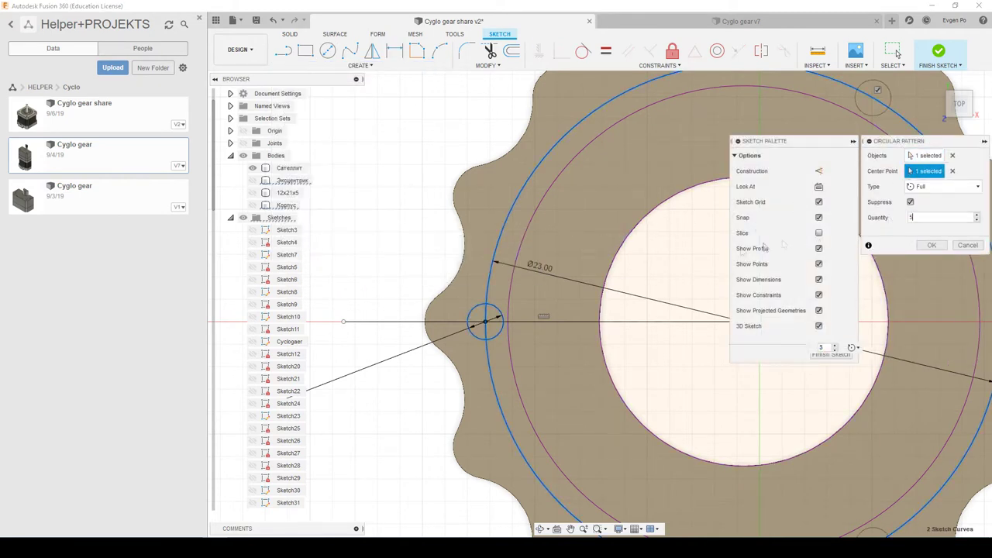
scroll(612, 292, down, 2)
scroll(612, 291, down, 2)
scroll(611, 291, down, 1)
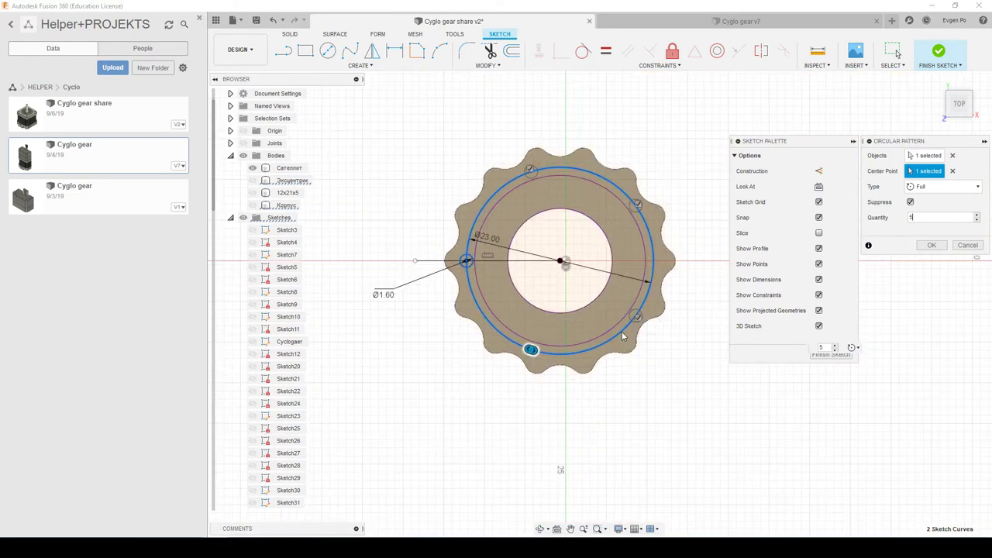
shift+middle_drag(535, 341, 671, 211)
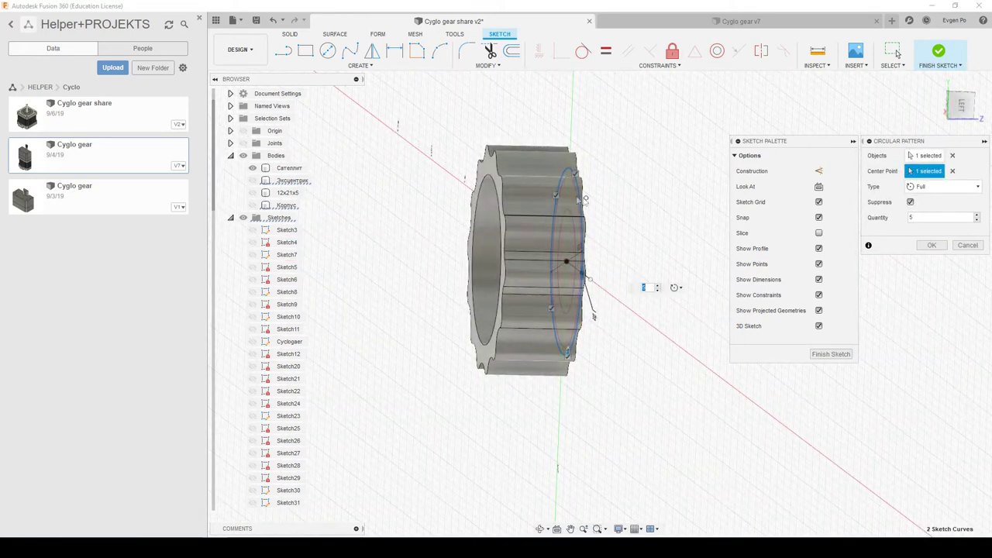
shift+middle_drag(611, 214, 659, 215)
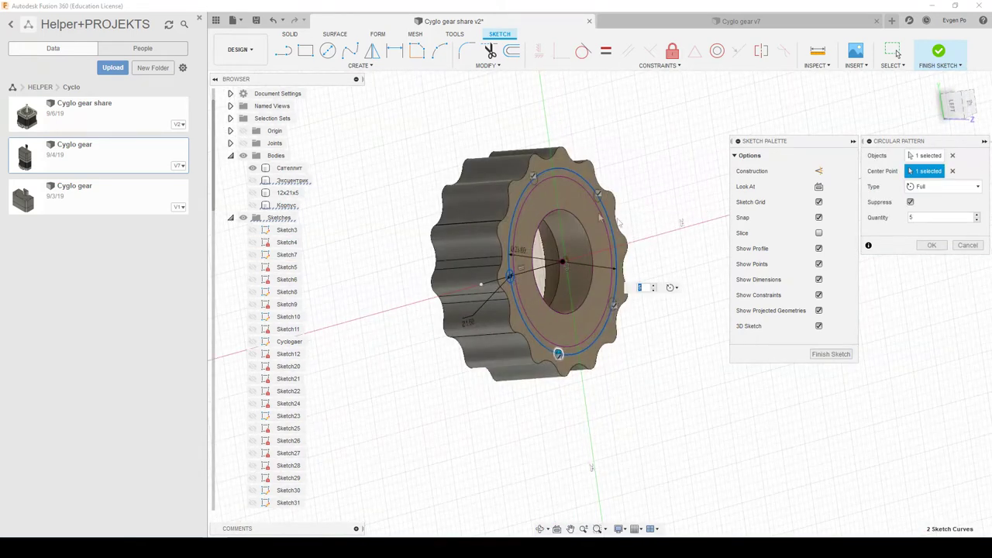
click(927, 246)
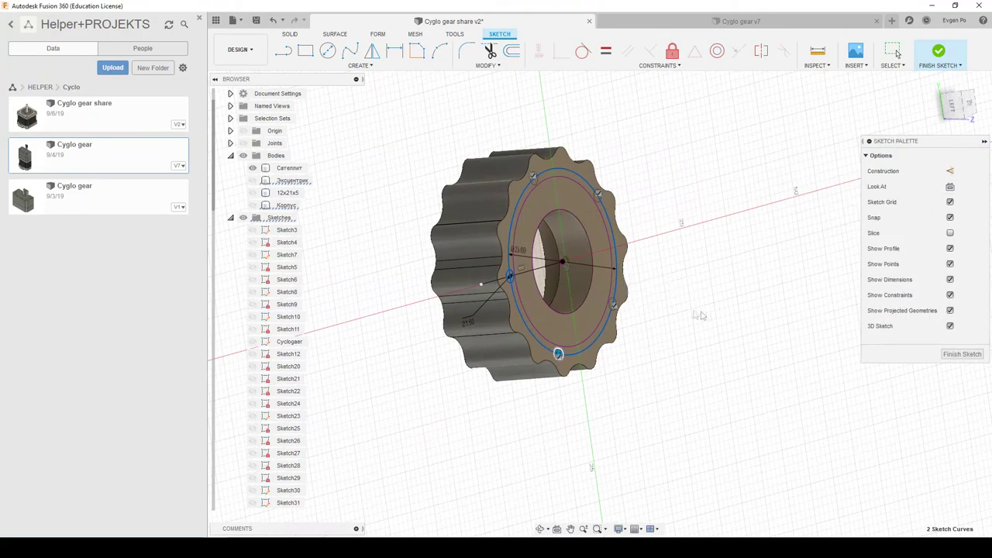
mouse_move(565, 262)
shift+middle_down()
mouse_move(479, 188)
mouse_move(498, 235)
shift+middle_up()
scroll(498, 235, up, 2)
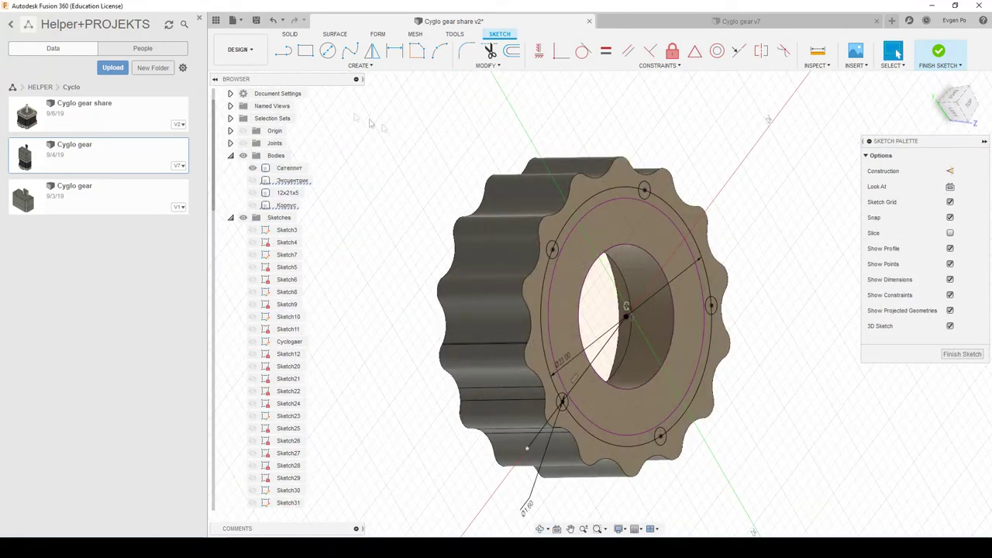
Extrude-cut the five small circle profiles 5 mm deep into the gear face.
click(291, 34)
click(306, 50)
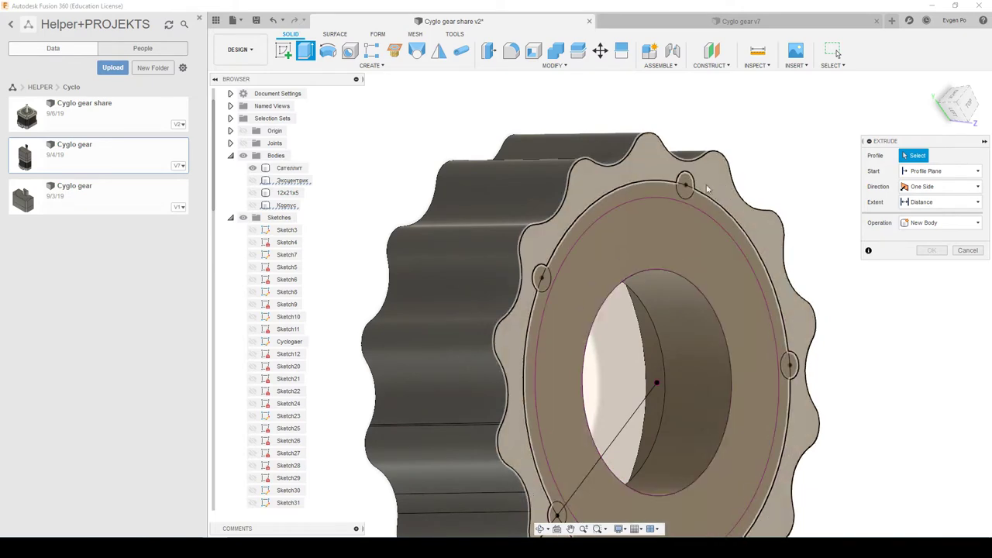
click(686, 180)
click(687, 189)
click(545, 279)
click(789, 365)
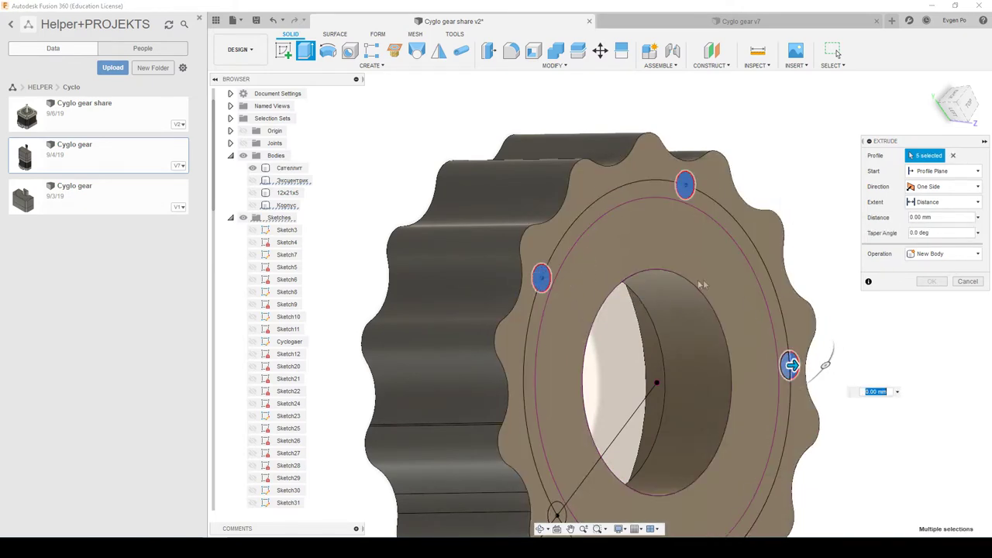
middle_drag(702, 285, 709, 184)
click(717, 470)
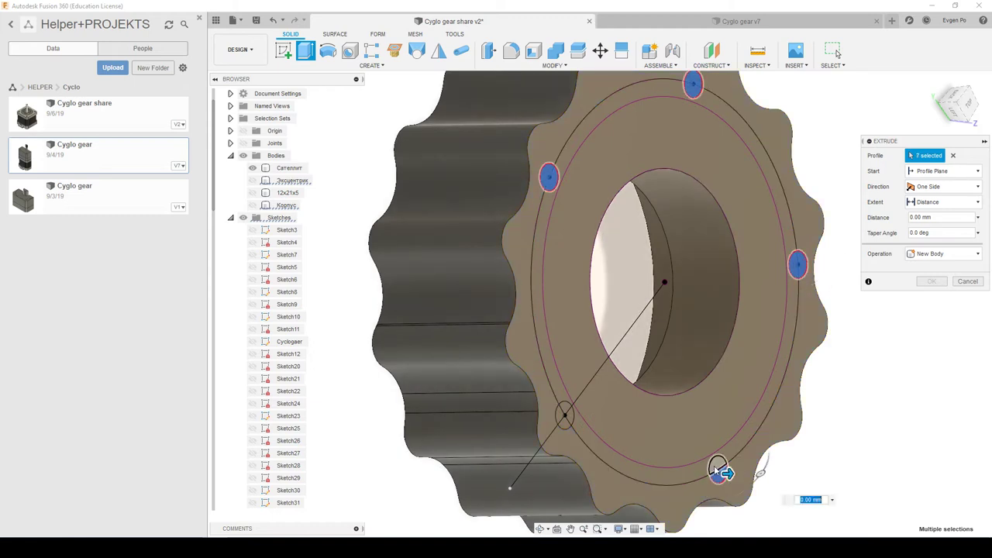
click(564, 414)
click(565, 415)
text(-5)
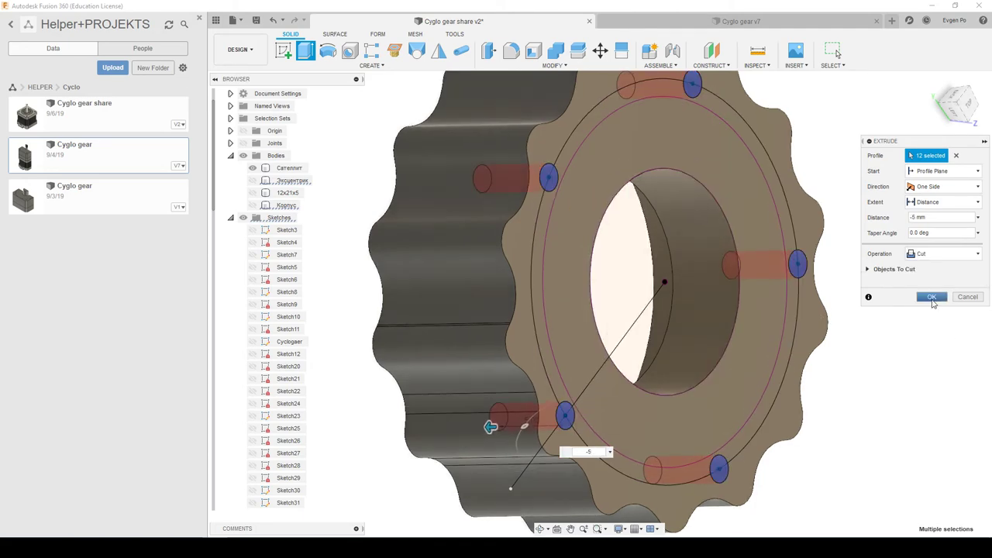
click(933, 297)
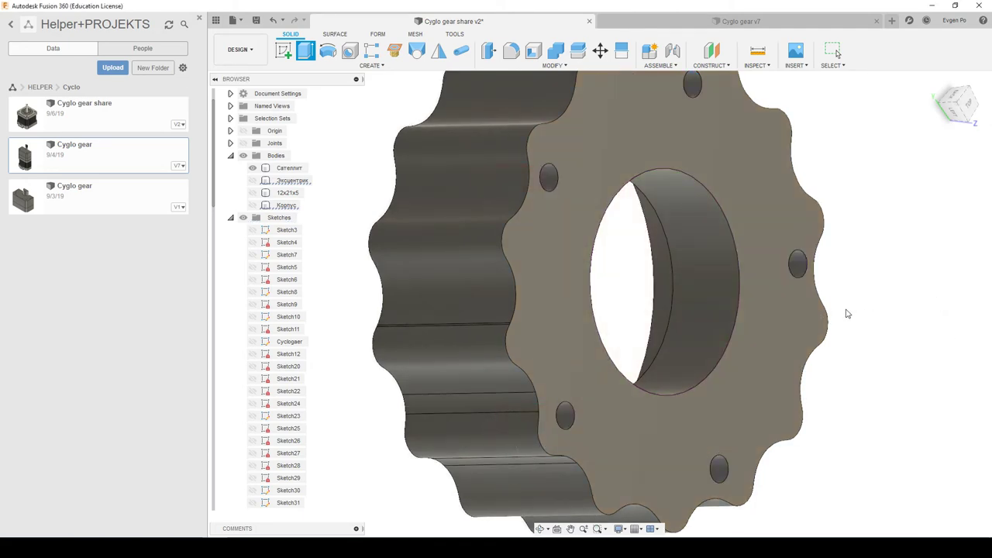
key(F6)
Show Sketch50 and select all five small pin-circle profiles on the gear for extrusion.
scroll(279, 310, down, 5)
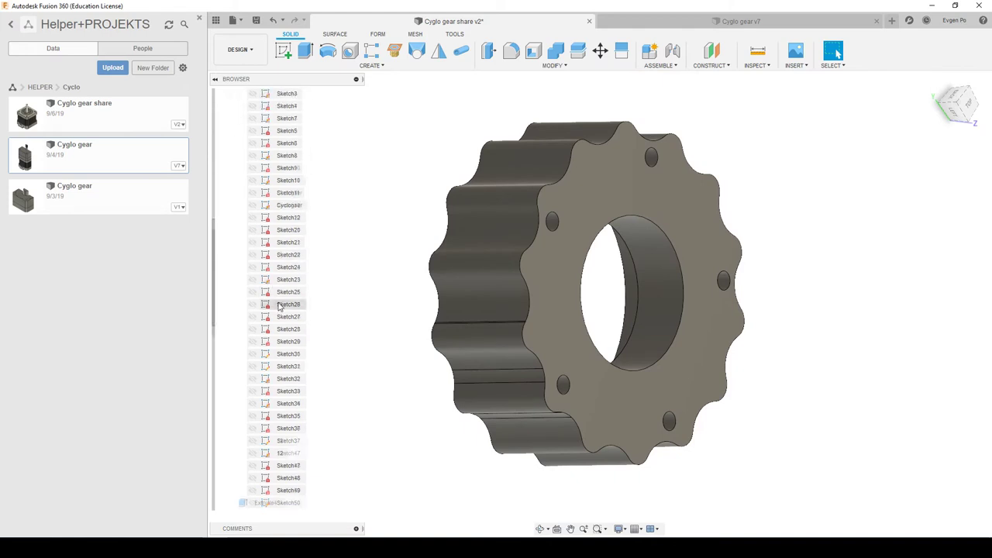
scroll(279, 349, down, 3)
click(252, 415)
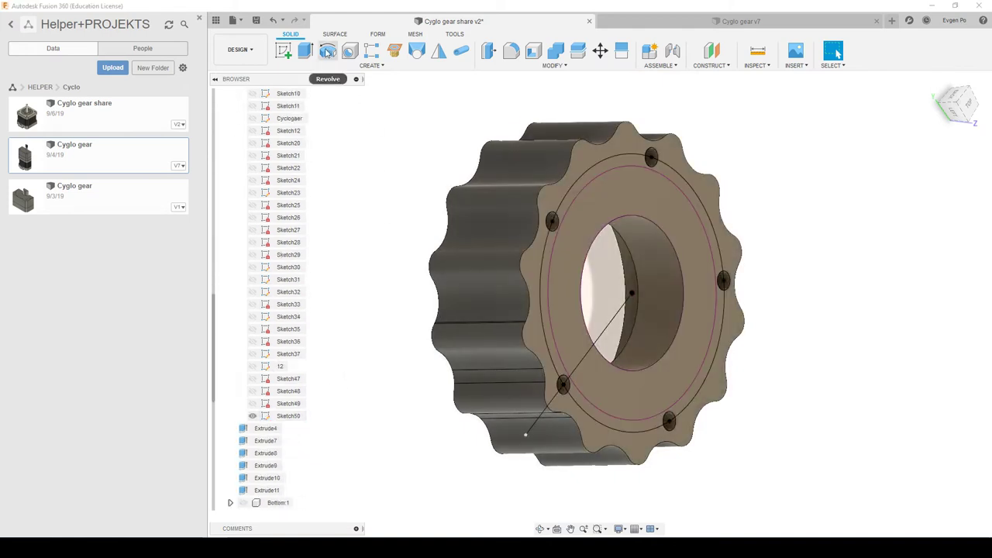
click(304, 50)
scroll(588, 151, up, 3)
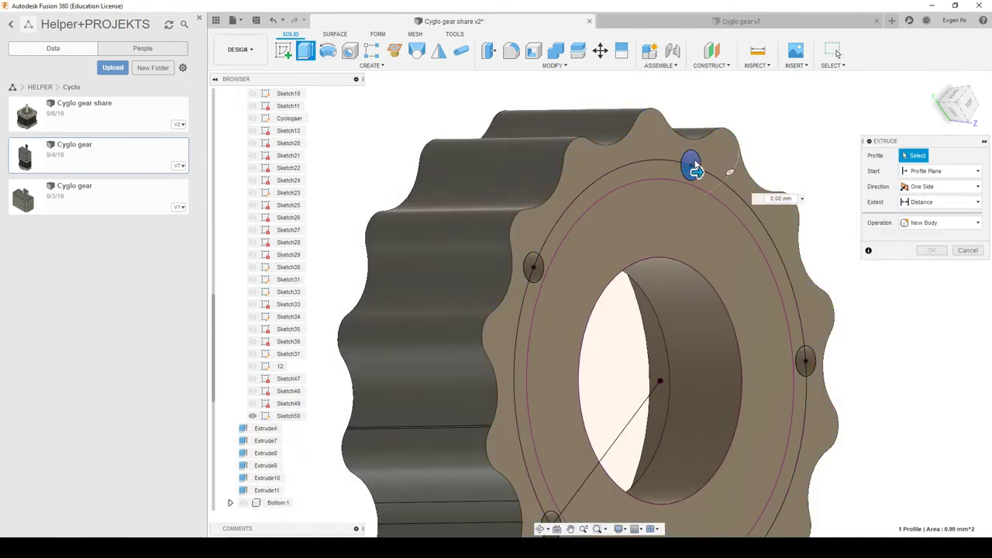
click(690, 164)
click(535, 266)
click(807, 360)
click(803, 352)
scroll(807, 359, down, 2)
scroll(787, 332, up, 5)
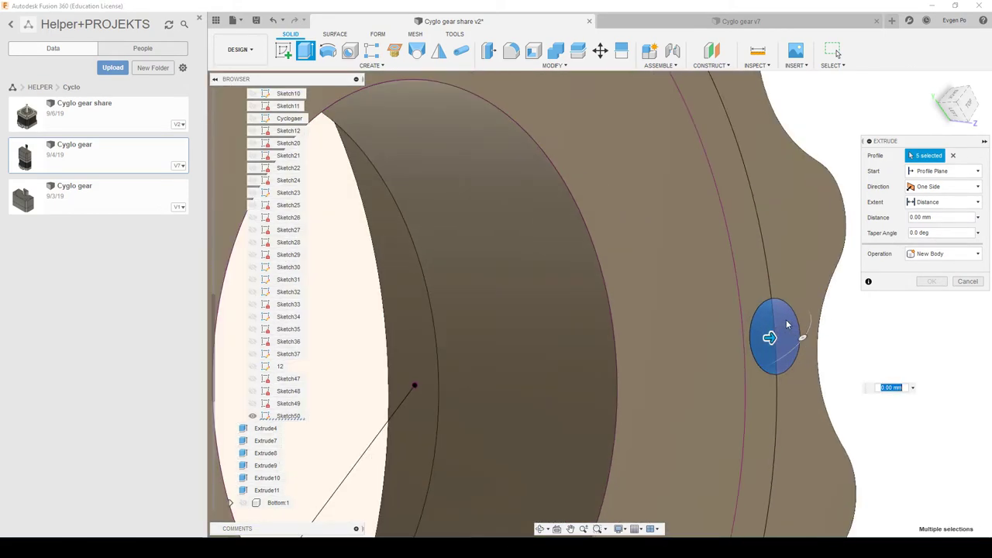
scroll(724, 297, down, 2)
scroll(680, 256, down, 3)
scroll(617, 412, up, 5)
click(617, 412)
click(622, 387)
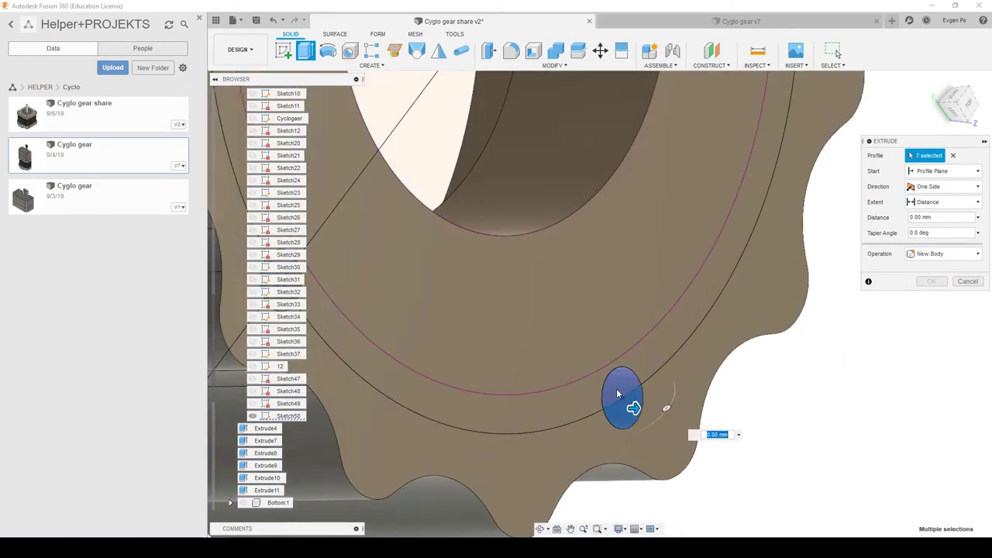
scroll(675, 387, down, 3)
scroll(457, 318, up, 5)
click(630, 329)
click(651, 341)
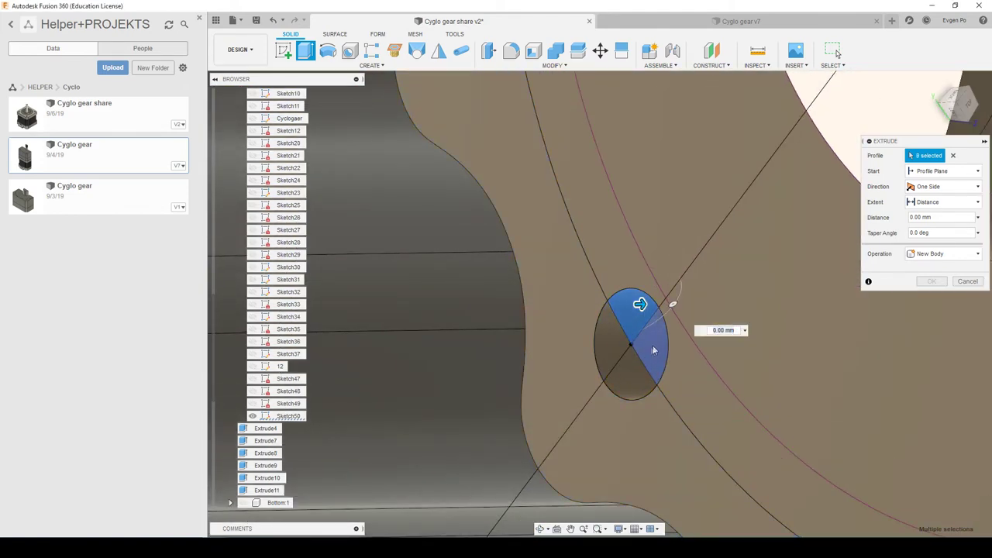
click(629, 375)
click(609, 341)
scroll(534, 314, down, 5)
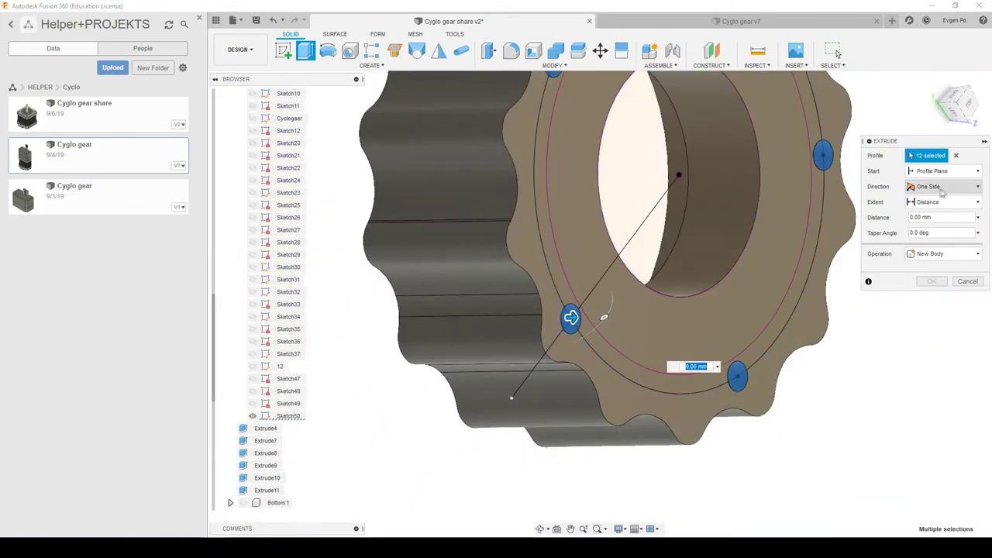
Extrude the pin circles Two Sides, 5 mm each way, as new pin bodies.
click(941, 186)
click(943, 215)
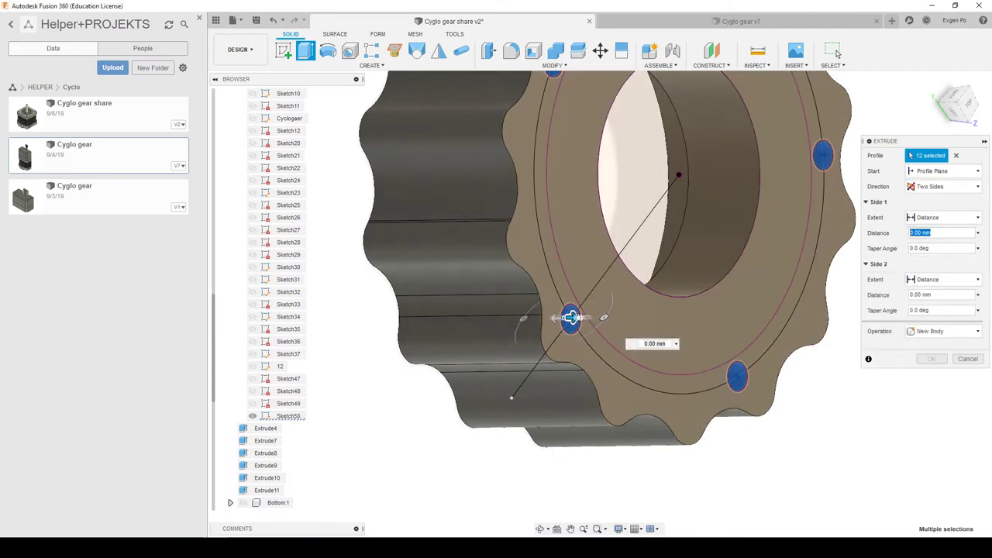
text(2)
key(Tab)
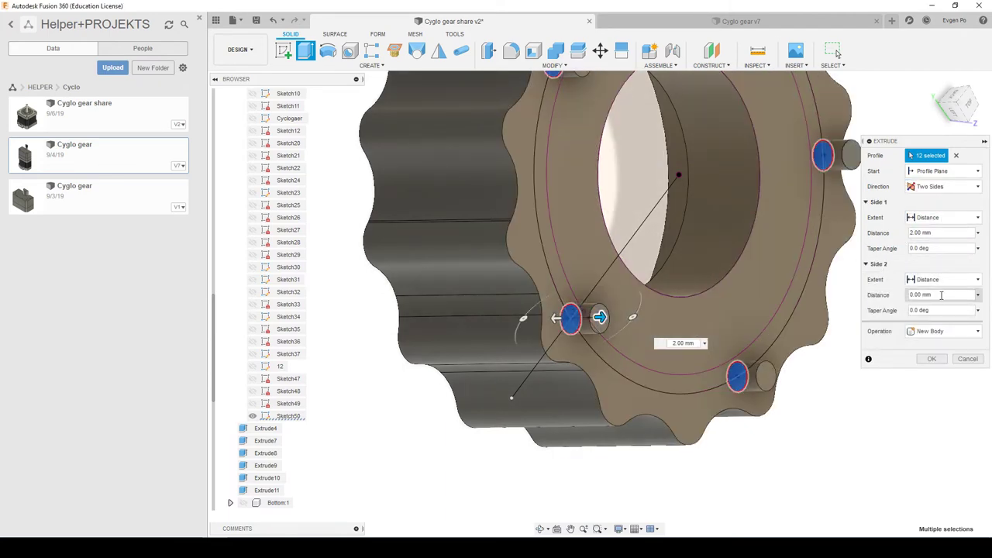
text(-5)
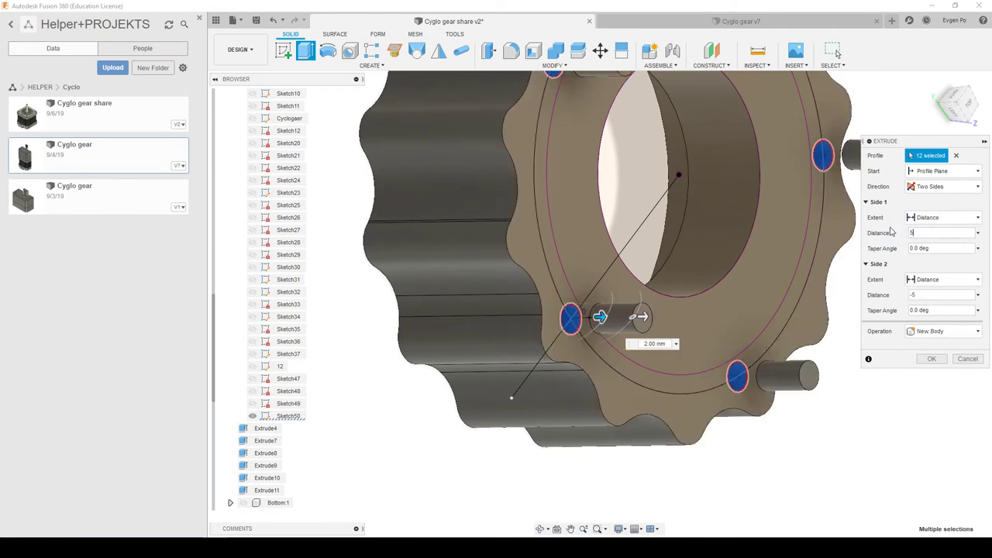
shift+middle_drag(823, 274, 905, 268)
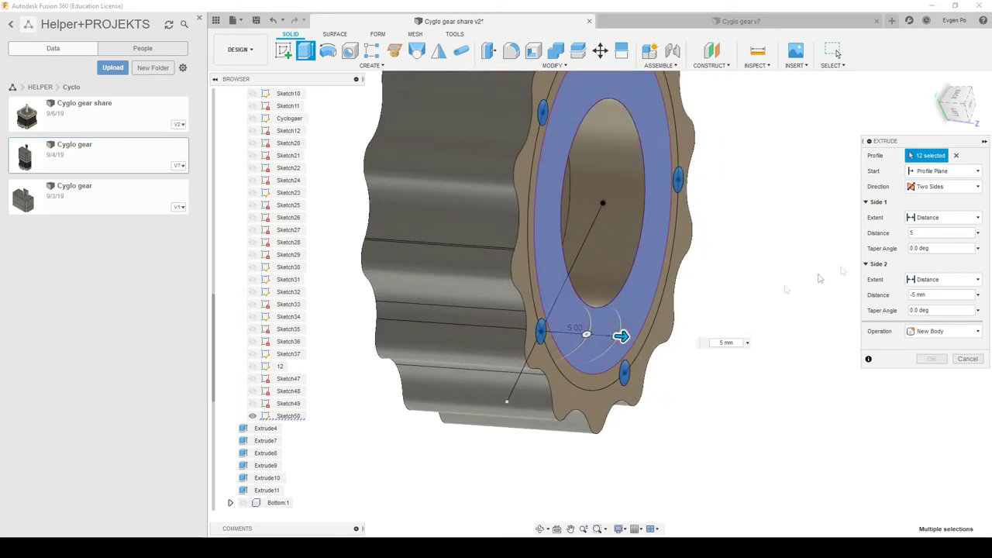
click(930, 233)
text(-5)
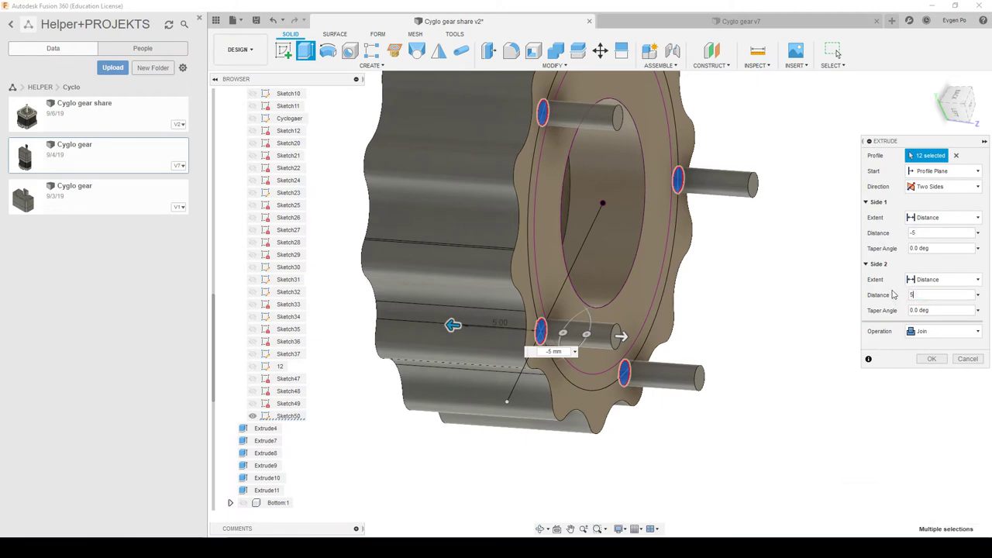
click(928, 295)
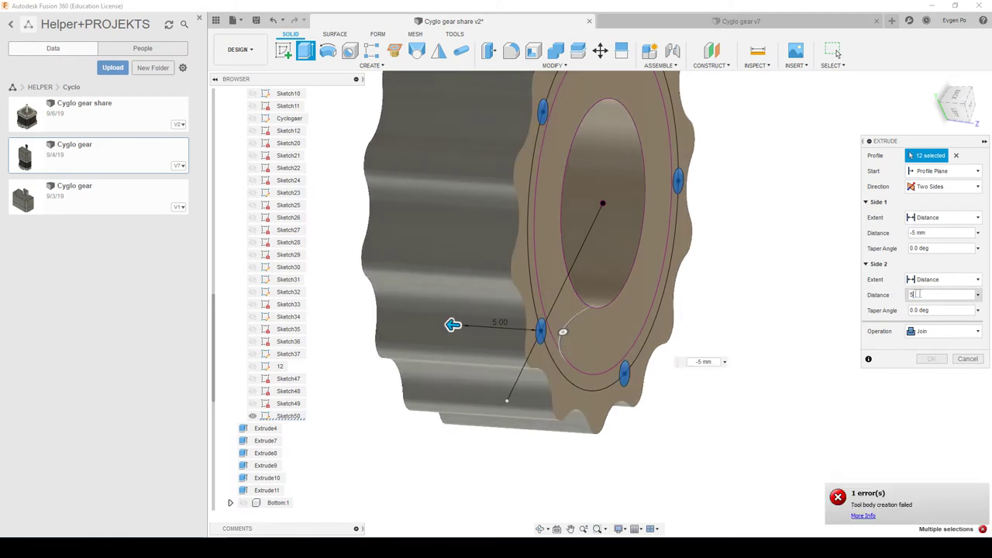
text(0)
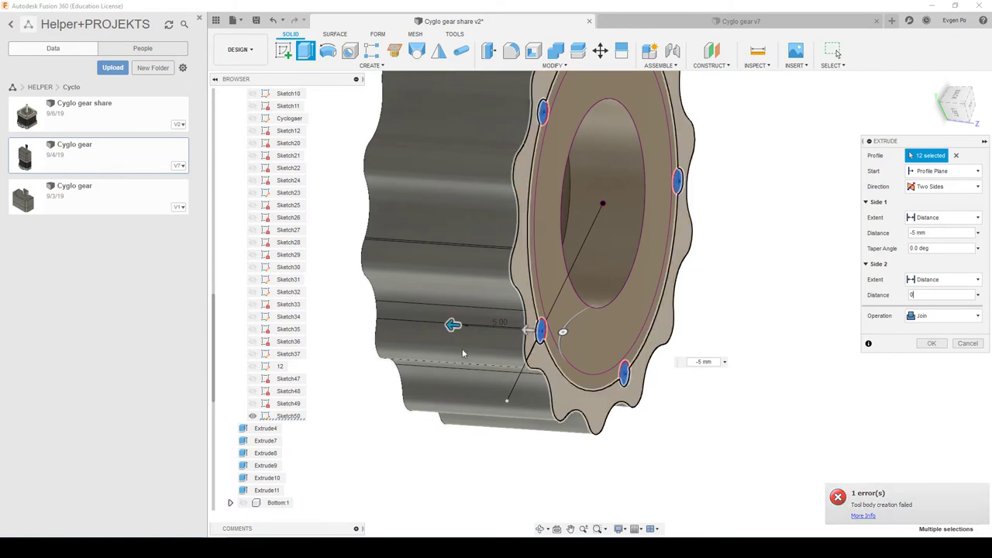
mouse_move(453, 325)
mouse_down()
mouse_move(636, 336)
mouse_move(627, 335)
mouse_up()
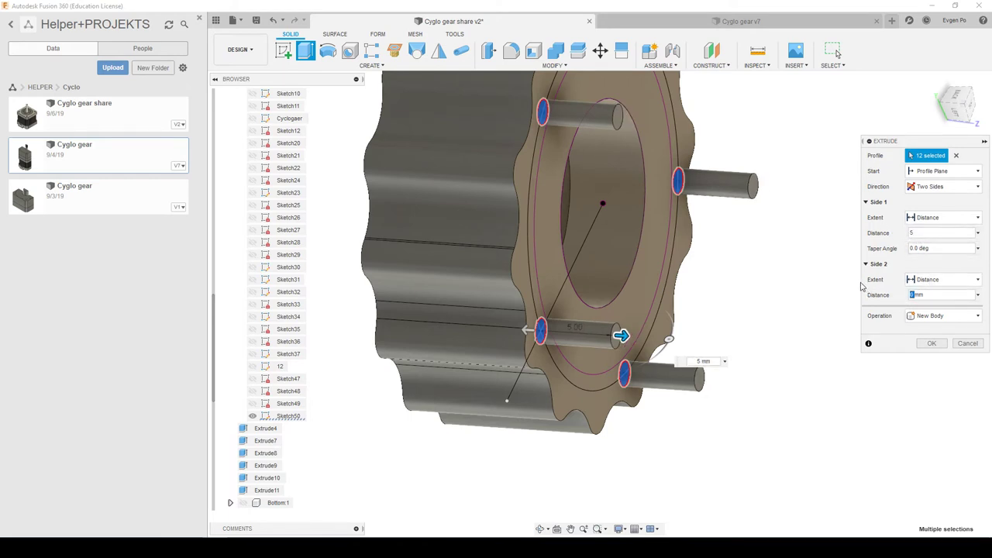
text(-5)
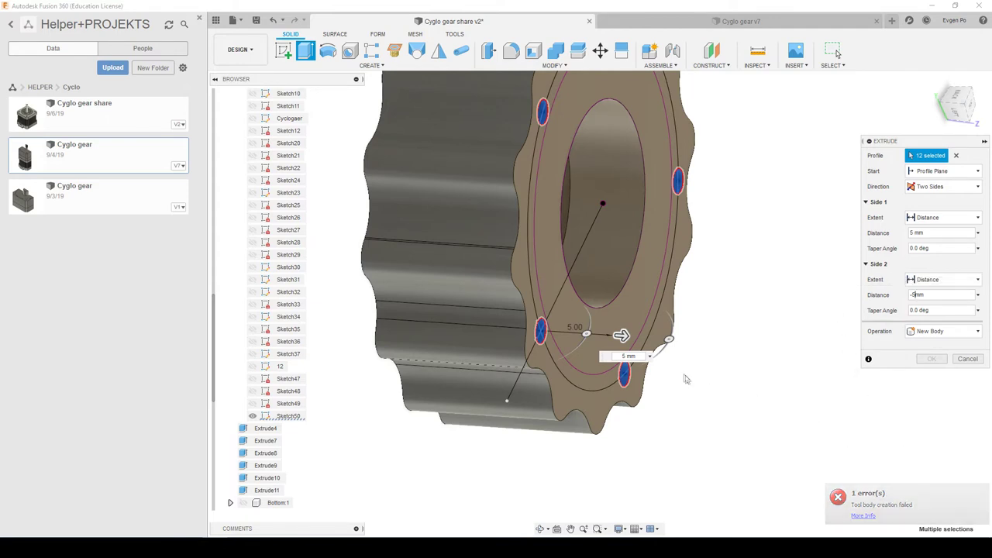
scroll(278, 341, up, 3)
scroll(278, 341, up, 5)
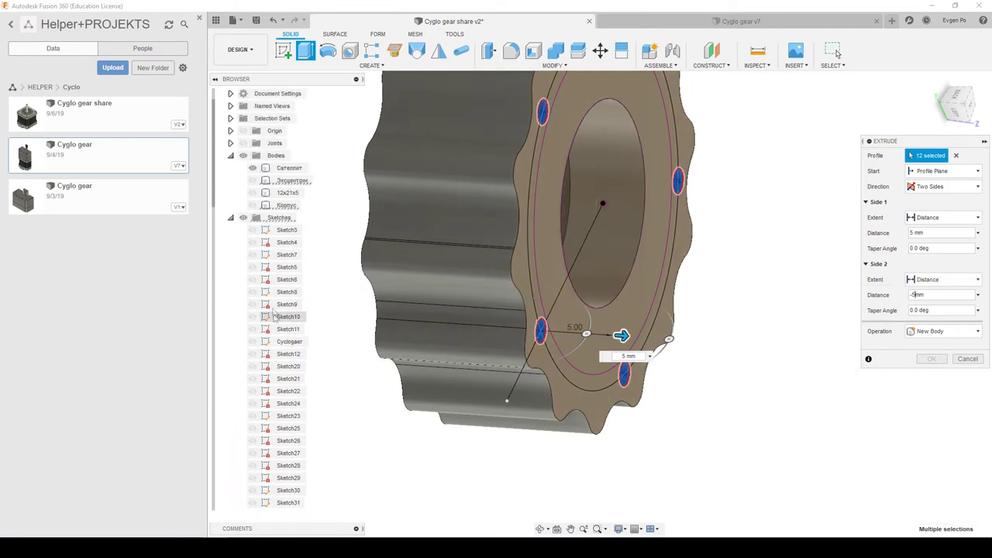
click(252, 169)
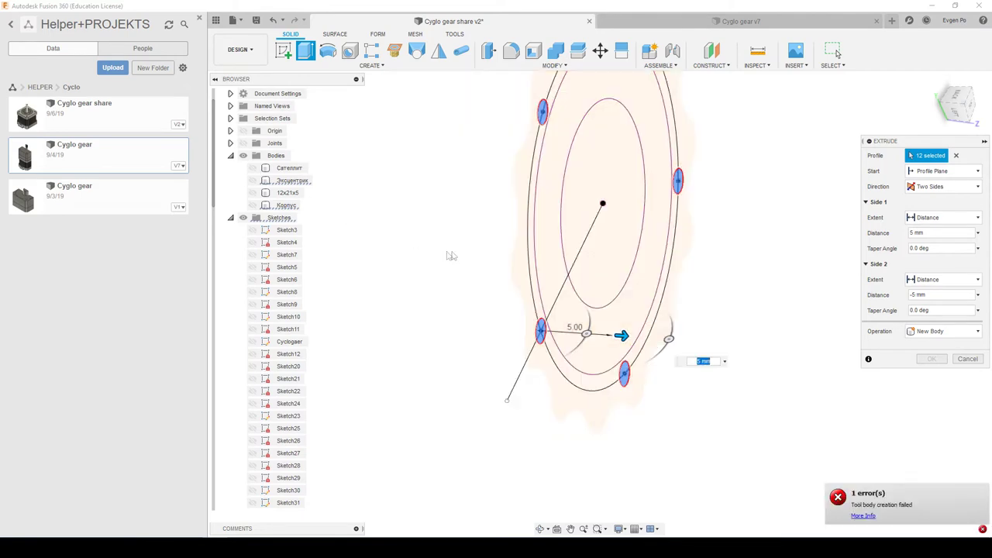
click(943, 295)
text(0)
scroll(912, 348, down, 3)
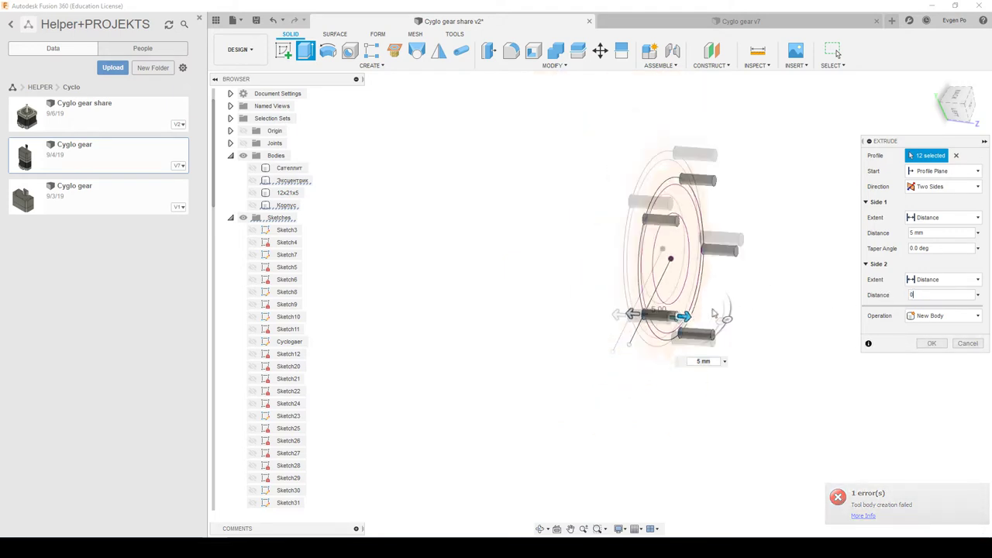
click(931, 343)
Hide the sketches and extrude the five pin end faces a further 5 mm with Join.
mouse_move(751, 287)
shift+middle_down()
mouse_move(791, 277)
mouse_move(698, 233)
shift+middle_up()
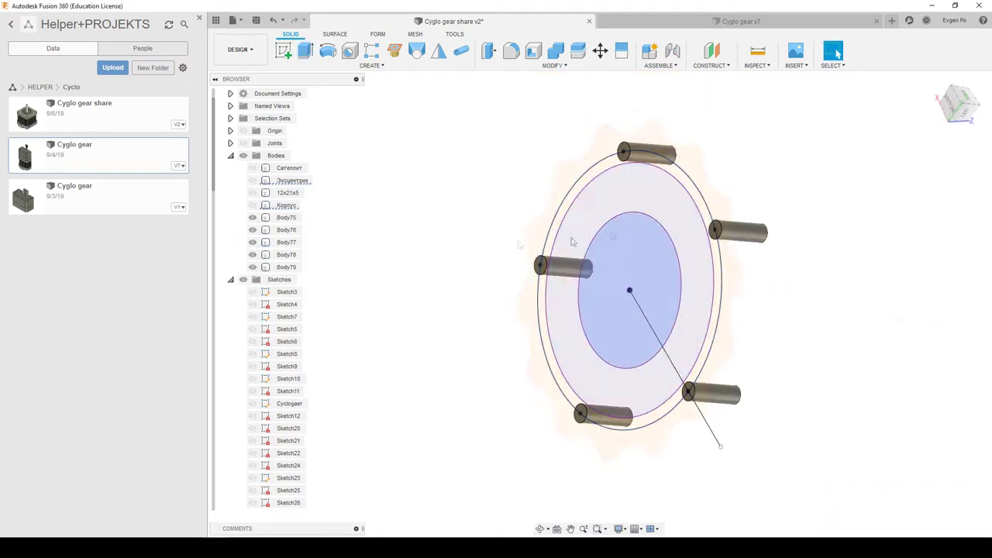
click(243, 280)
click(620, 133)
ctrl+click(742, 232)
ctrl+click(707, 457)
ctrl+click(558, 486)
ctrl+click(505, 284)
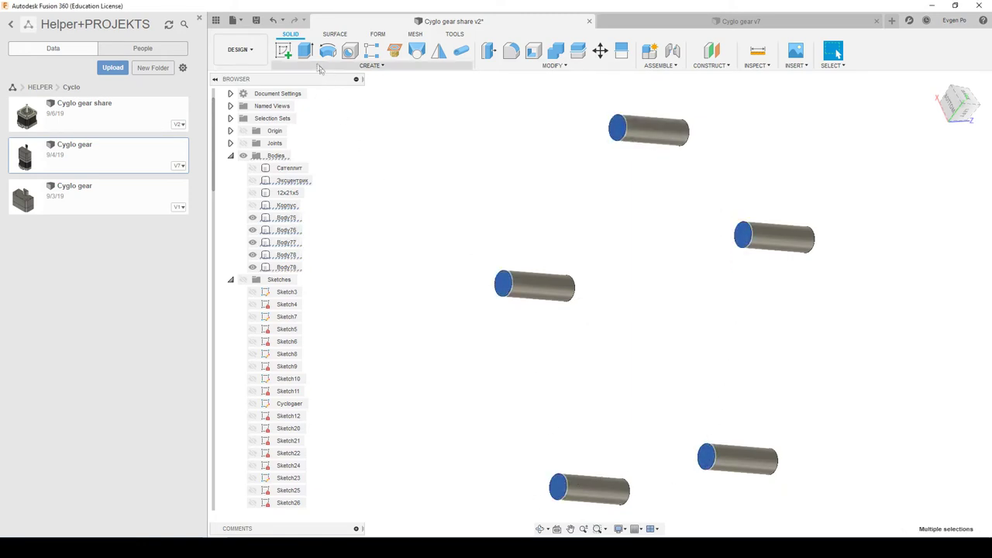
click(304, 50)
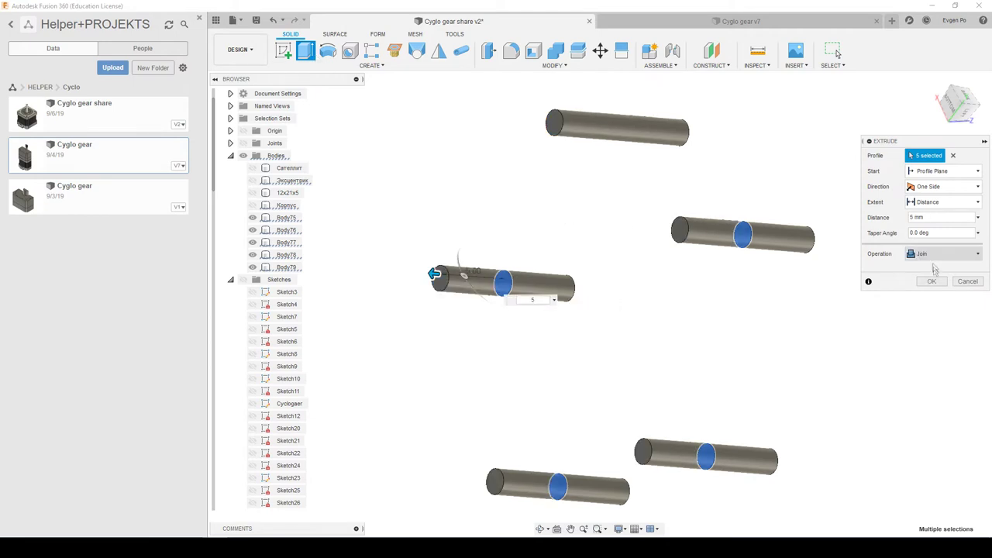
click(932, 282)
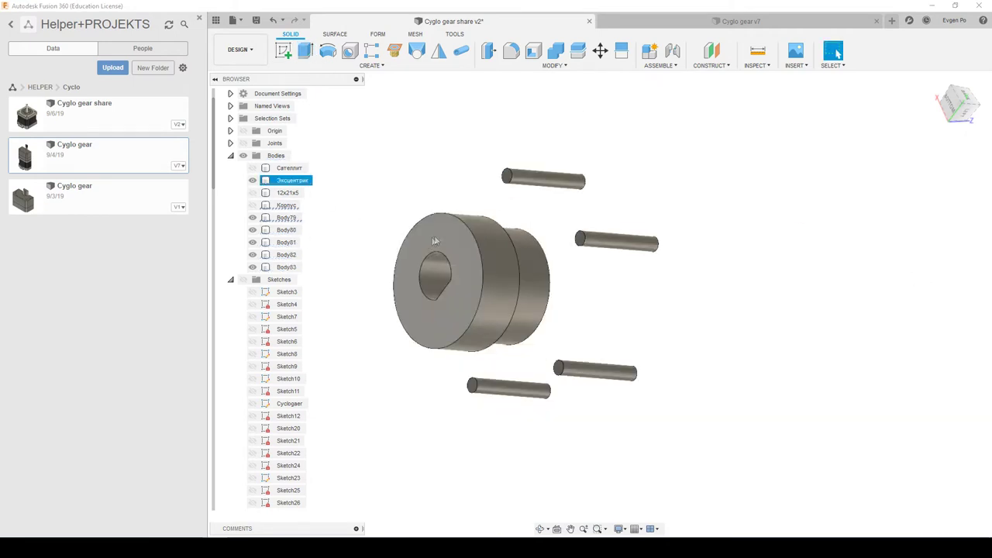
Show the Сателлит gear and run an interference check on it with its five pins.
click(253, 167)
shift+middle_drag(465, 279, 589, 279)
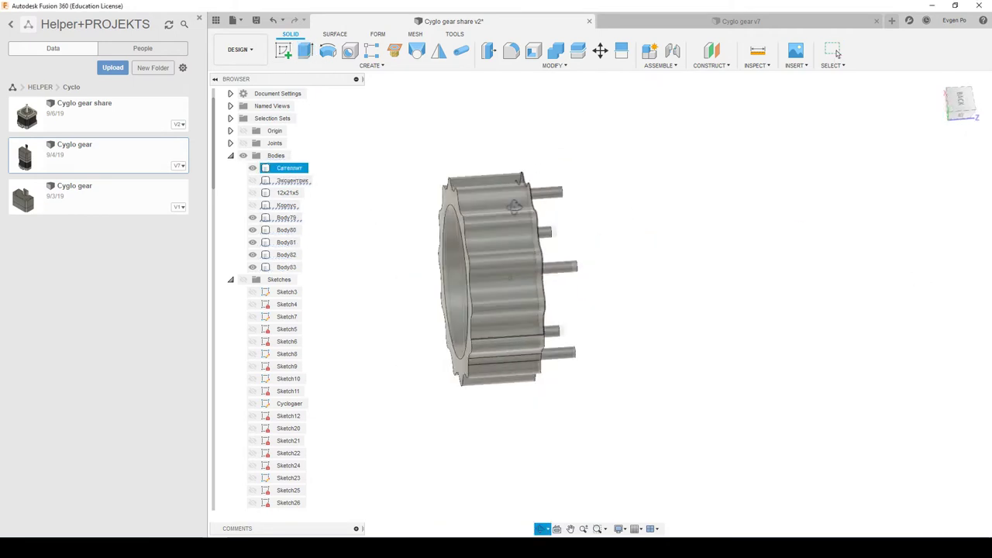
drag(431, 447, 680, 166)
click(757, 66)
click(767, 88)
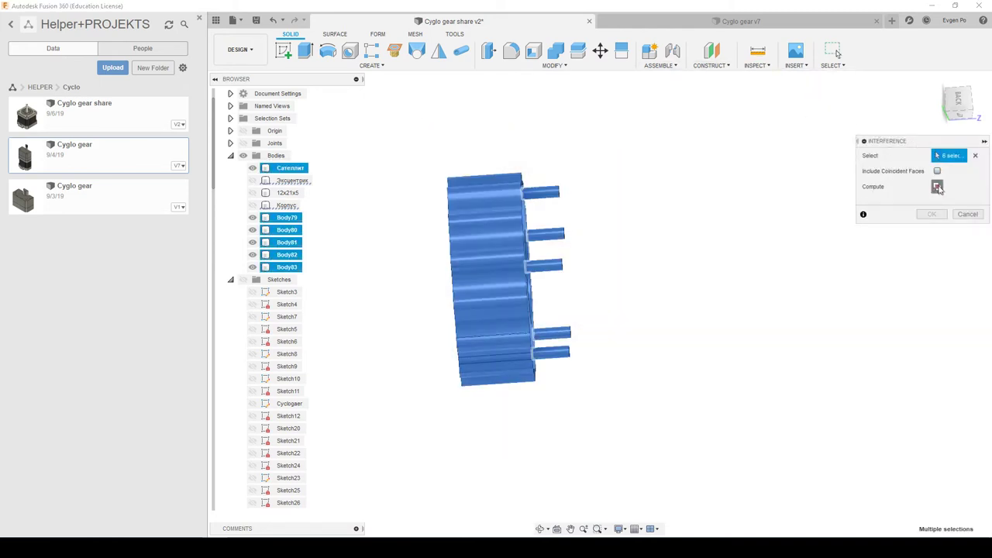
click(937, 187)
click(525, 287)
click(967, 214)
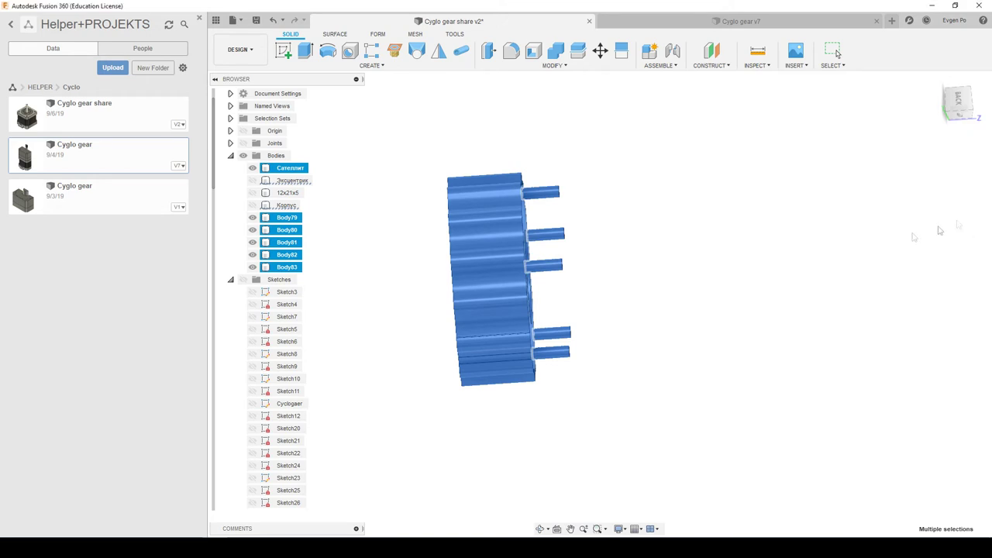
Locate pins Body79–Body81 in the browser, then show the Корпус housing.
click(288, 220)
click(286, 229)
click(286, 242)
click(288, 219)
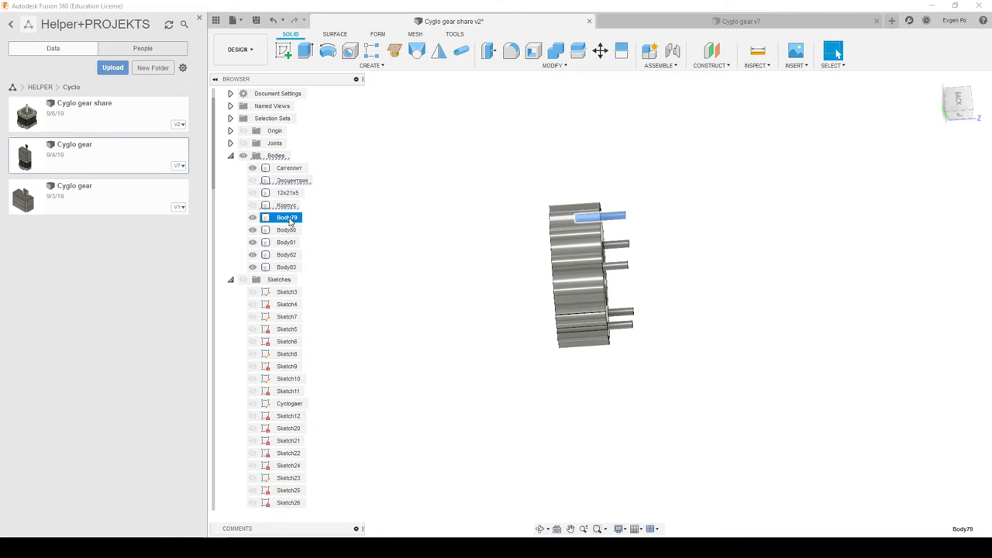
click(422, 230)
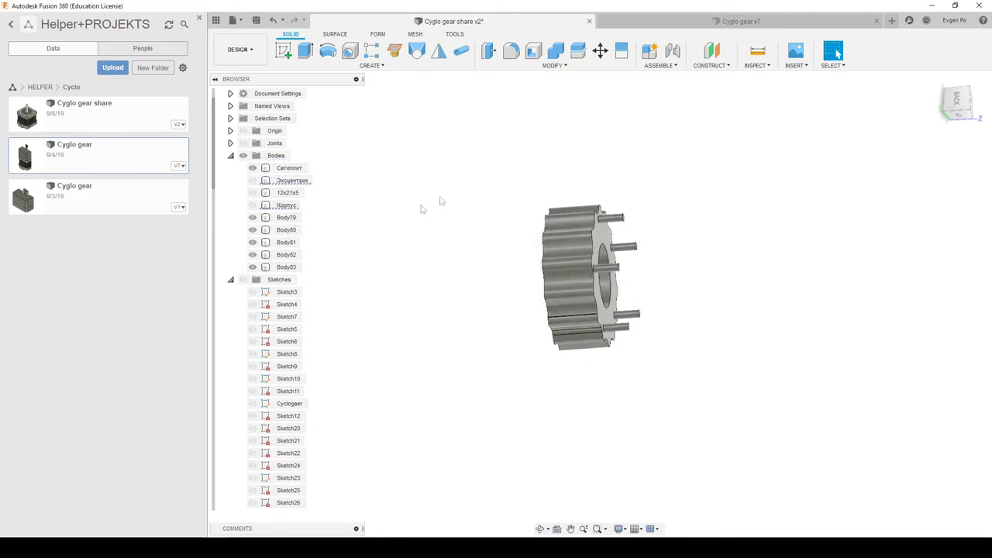
click(252, 205)
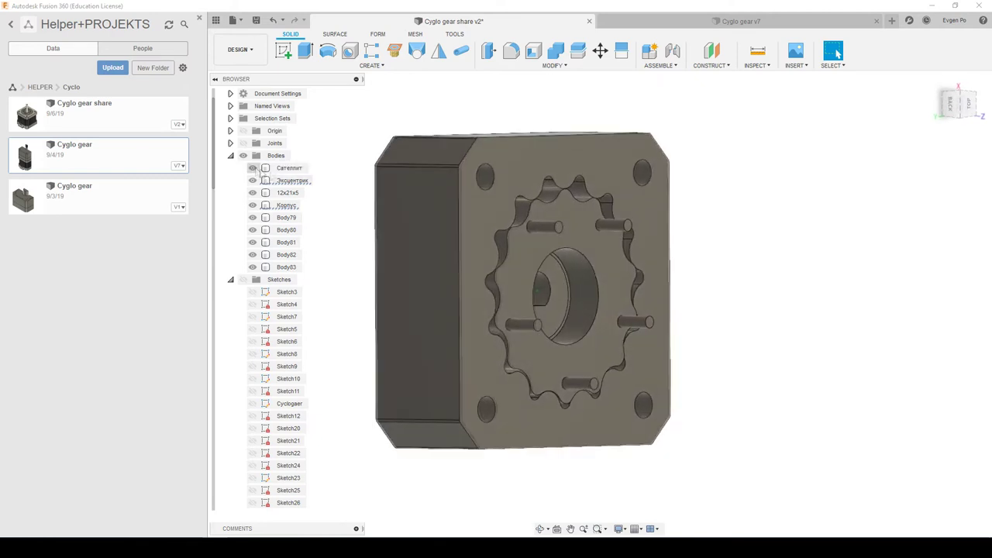
Extrude the housing's top face 4 mm as a new body.
click(288, 167)
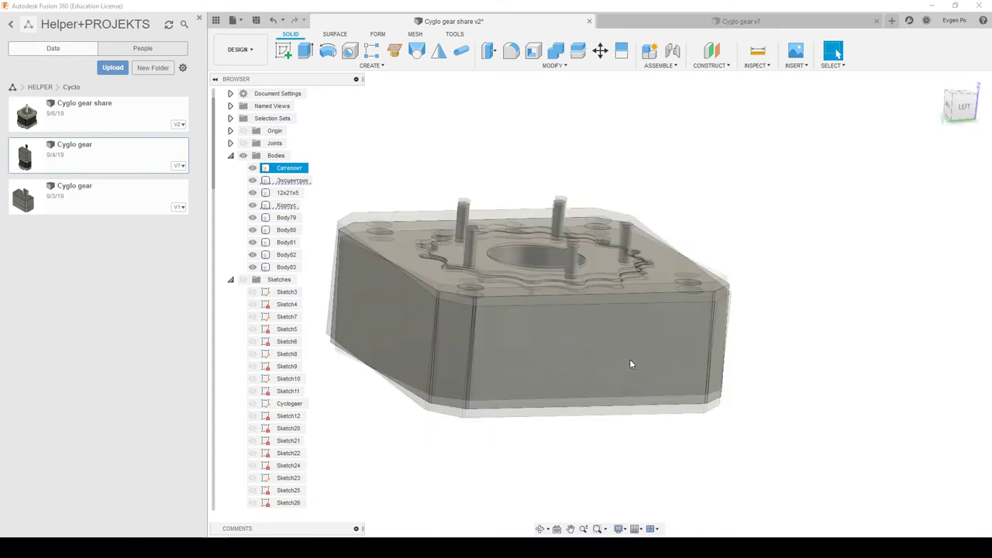
click(472, 145)
click(474, 151)
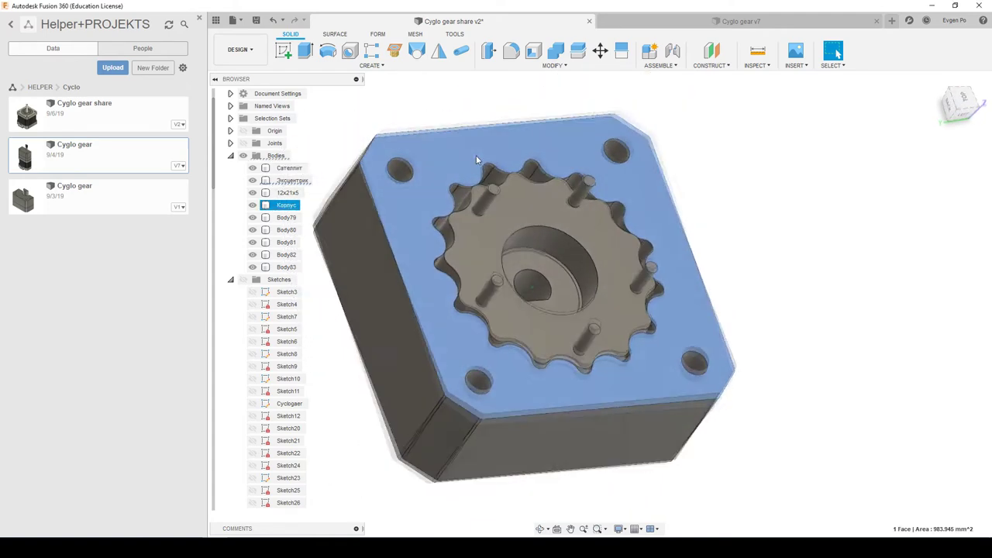
key(e)
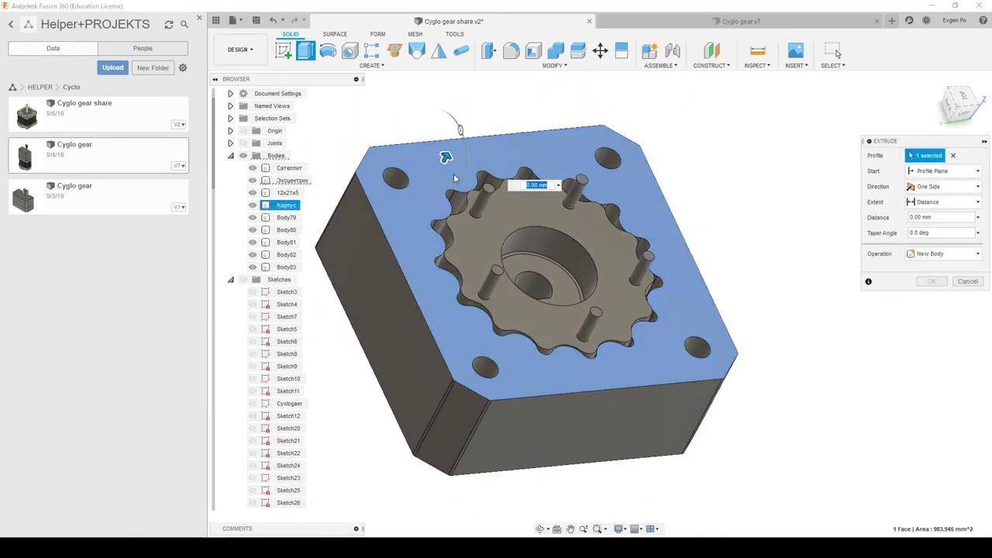
text(4)
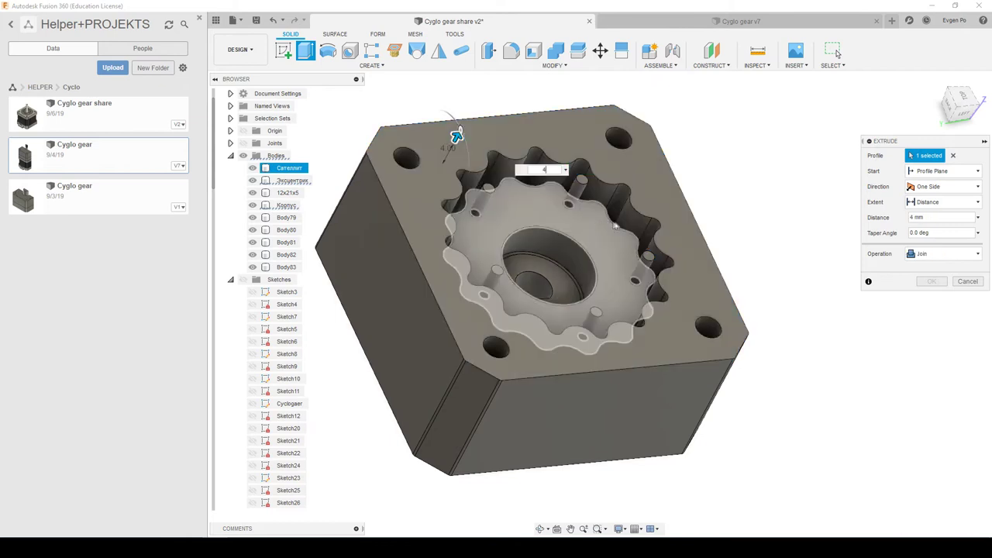
click(941, 253)
click(930, 306)
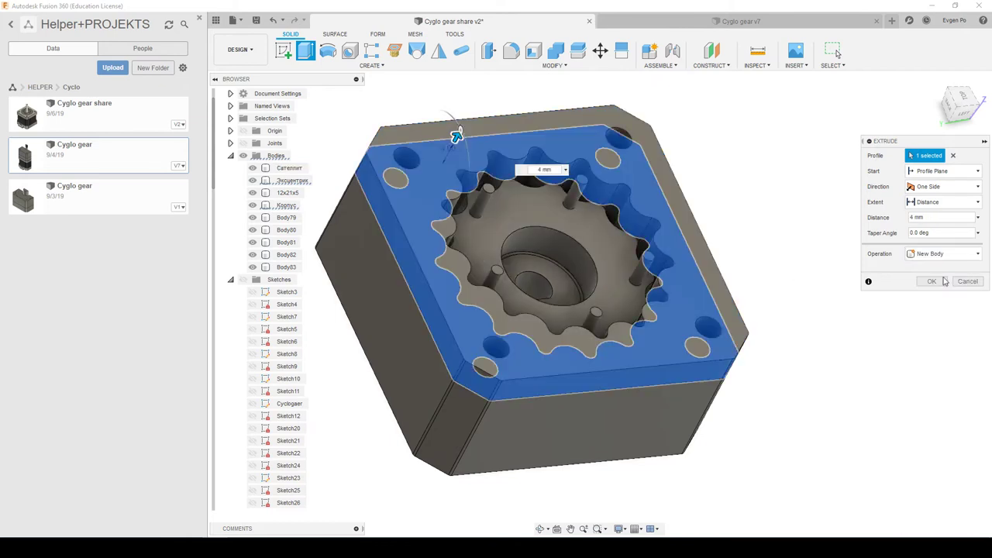
click(933, 281)
Combine the Корпус housing with Body84 into one body.
click(566, 51)
click(425, 244)
click(434, 276)
click(931, 247)
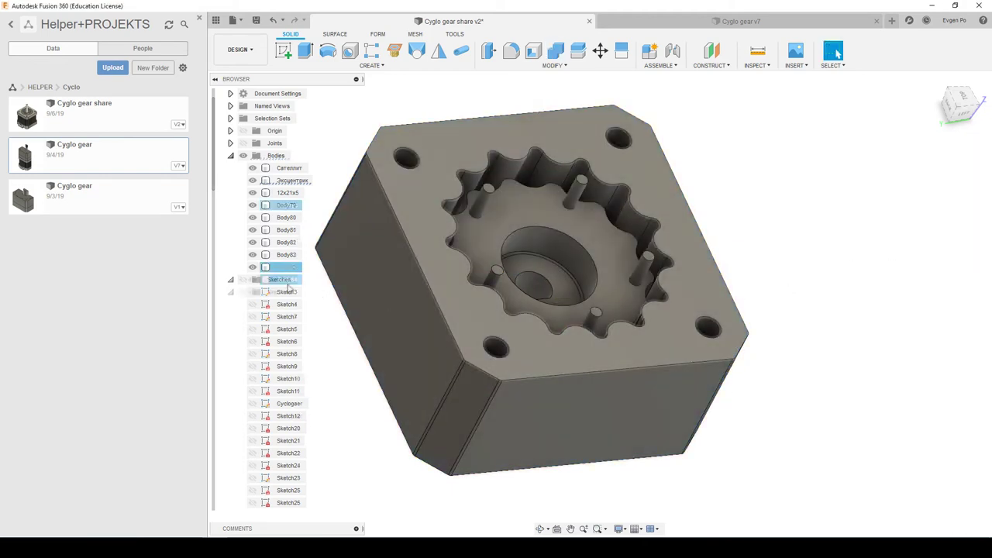
Isolate the merged housing to inspect it, then unisolate to show all bodies.
click(253, 267)
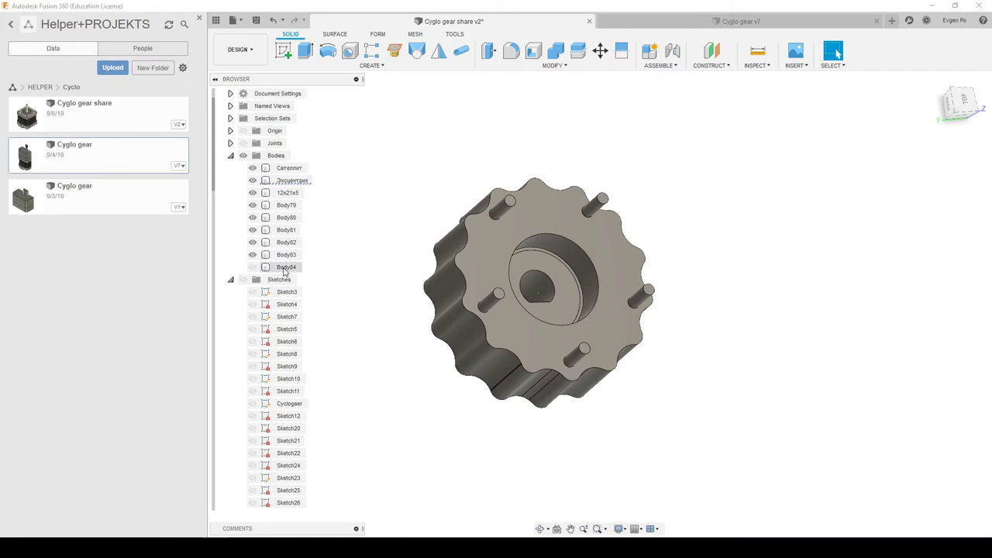
right_click(284, 268)
click(318, 509)
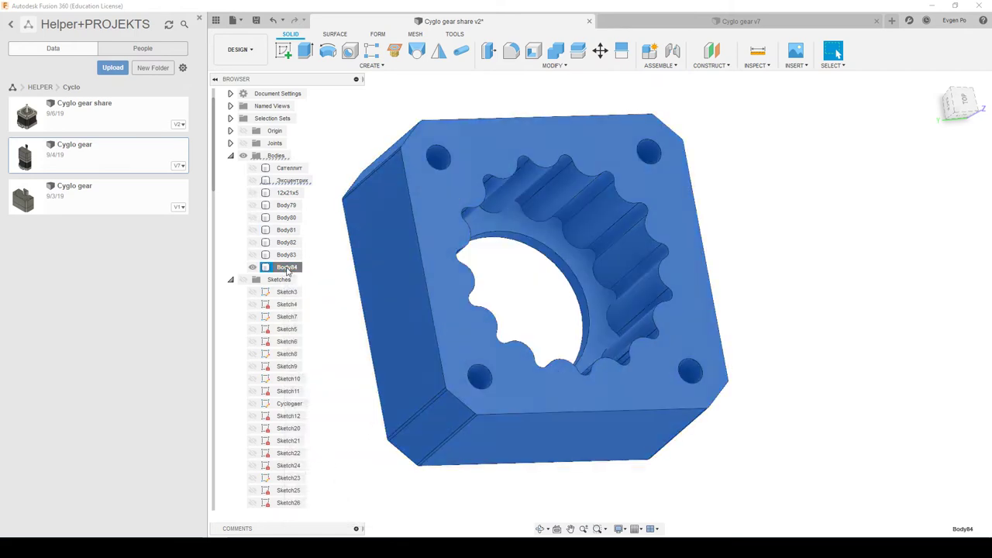
right_click(287, 267)
click(326, 496)
click(879, 311)
mouse_move(879, 311)
shift+middle_down()
mouse_move(790, 264)
mouse_move(775, 243)
mouse_move(512, 221)
mouse_move(464, 229)
mouse_move(423, 200)
shift+middle_up()
Isolate Body83 to view it alone, then unisolate to show all bodies again.
scroll(485, 218, up, 5)
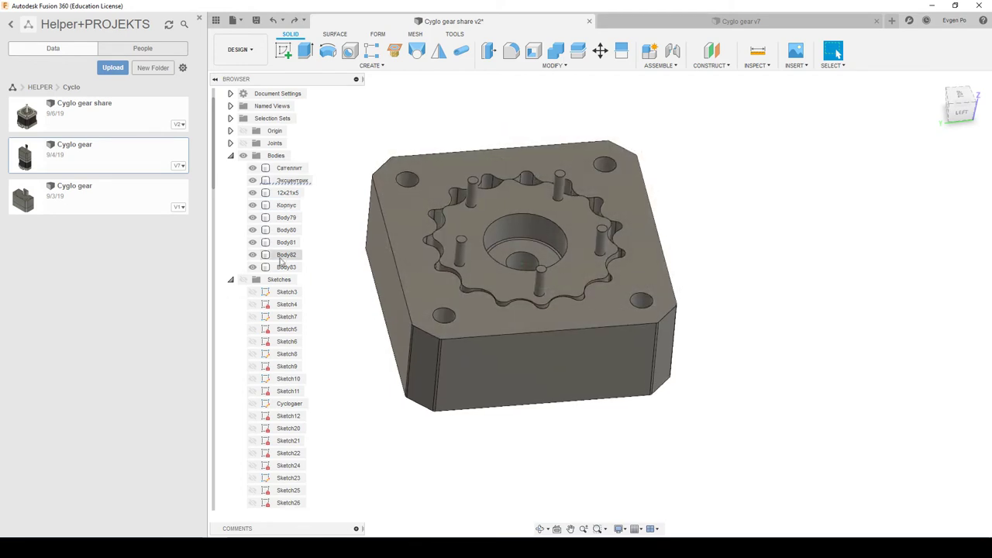
right_click(286, 266)
click(310, 507)
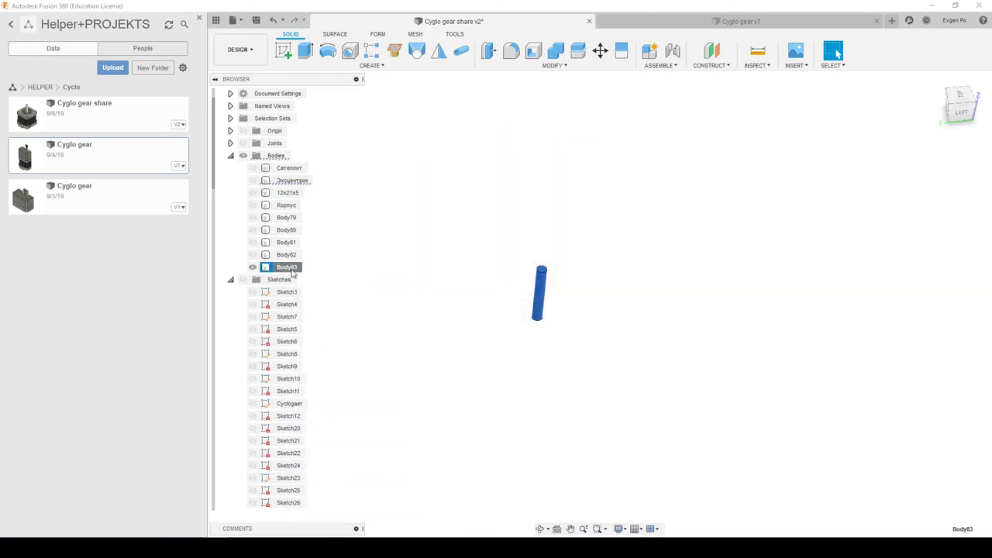
right_click(292, 273)
click(343, 505)
Switch to the TOP view and create a sketch on a small hole face.
mouse_move(656, 345)
shift+middle_down()
mouse_move(635, 288)
mouse_move(569, 298)
shift+middle_up()
scroll(573, 293, up, 5)
click(958, 103)
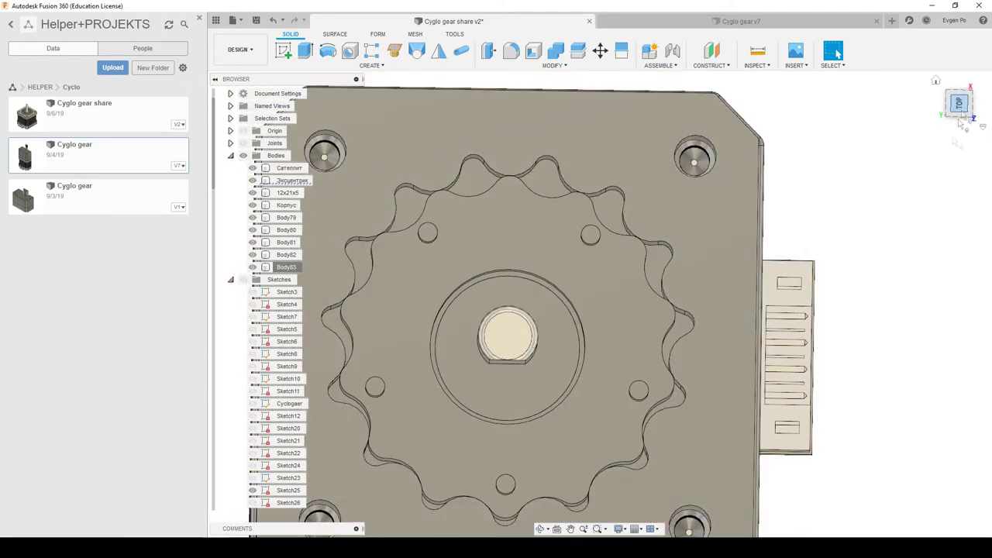
scroll(730, 359, down, 5)
scroll(500, 372, up, 5)
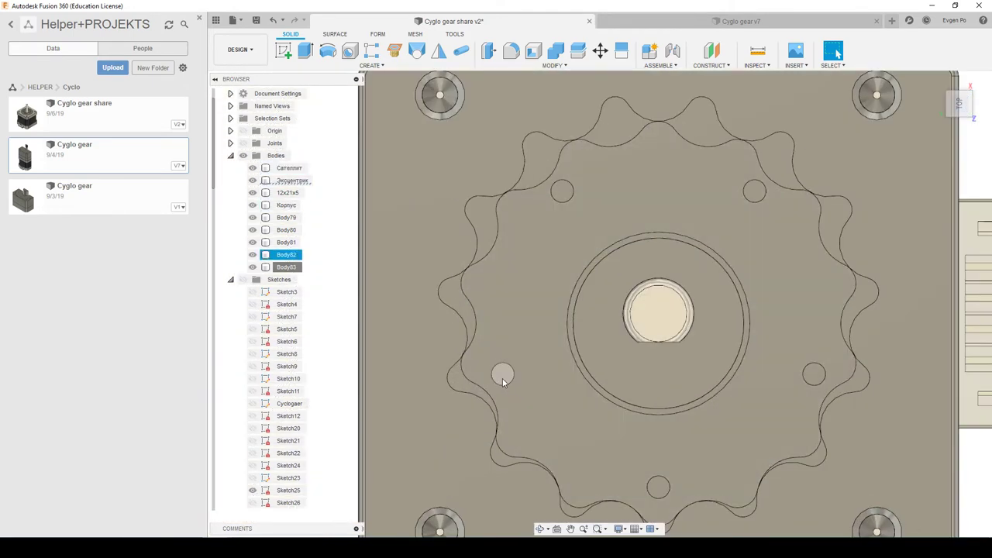
click(502, 377)
right_click(501, 376)
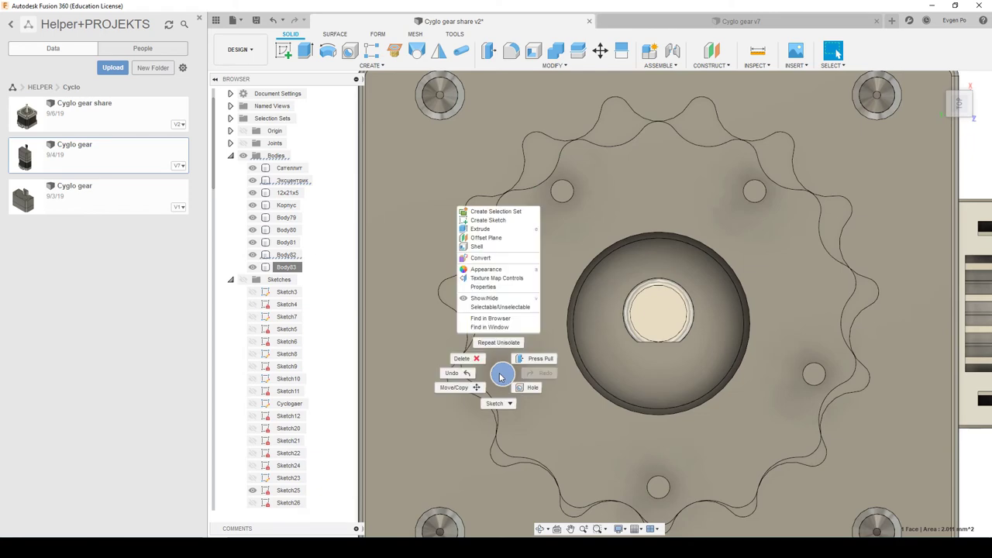
click(488, 220)
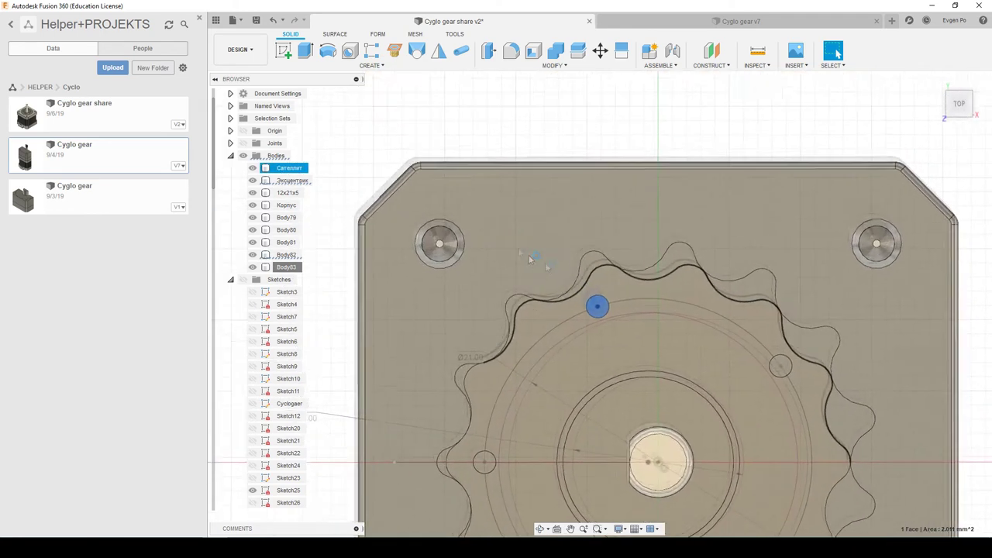
Hide Sketch50 and finish the current sketch.
scroll(598, 374, up, 3)
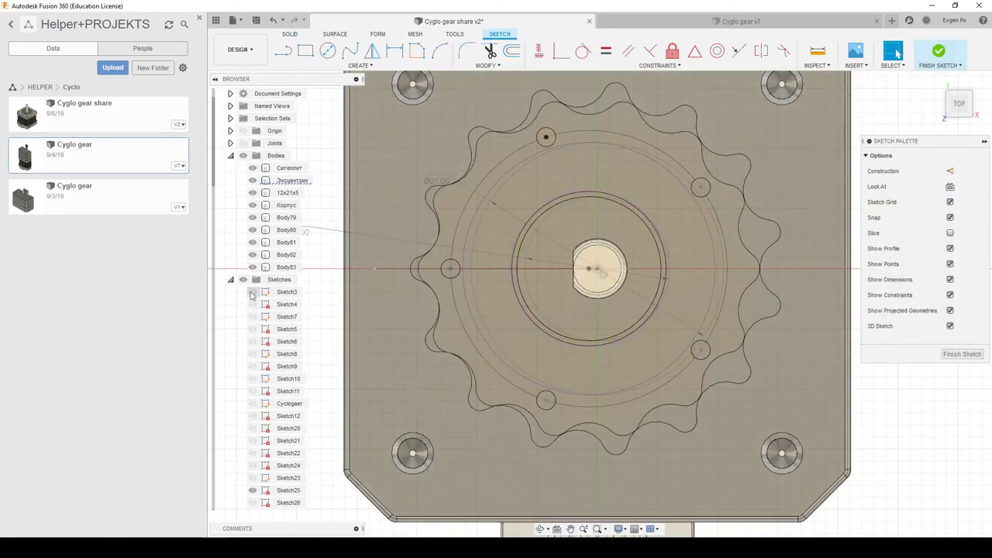
scroll(278, 408, down, 3)
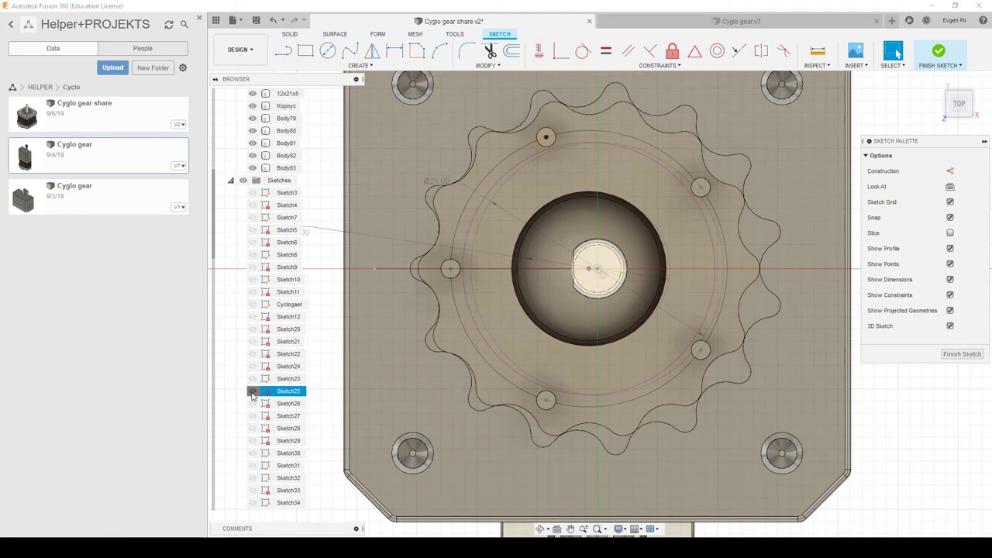
scroll(256, 395, down, 3)
scroll(275, 394, down, 2)
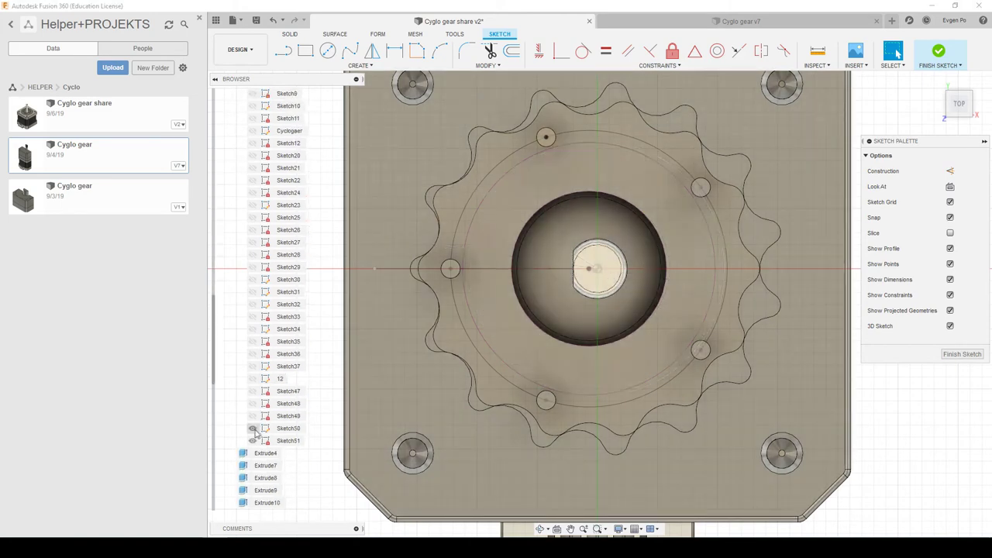
click(252, 427)
scroll(454, 273, up, 3)
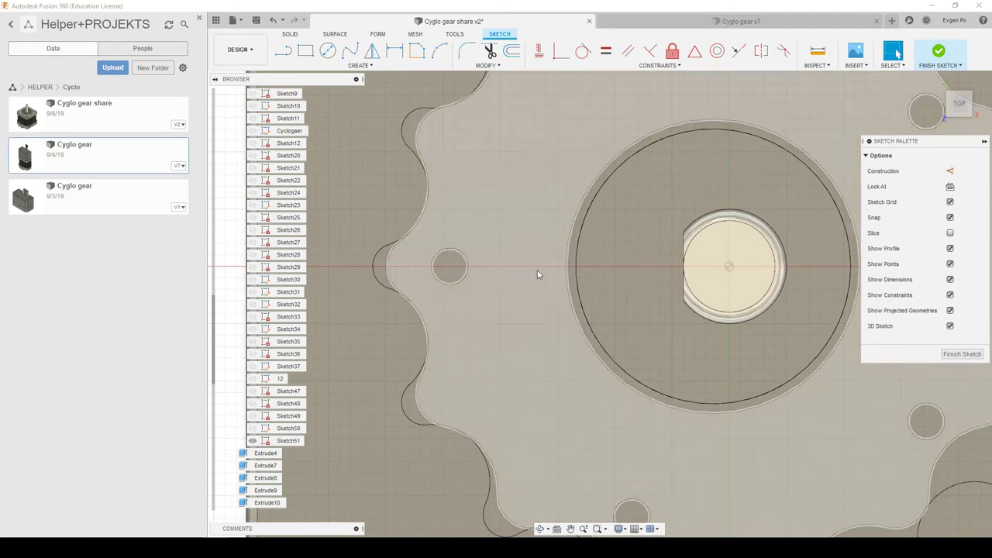
scroll(453, 270, down, 2)
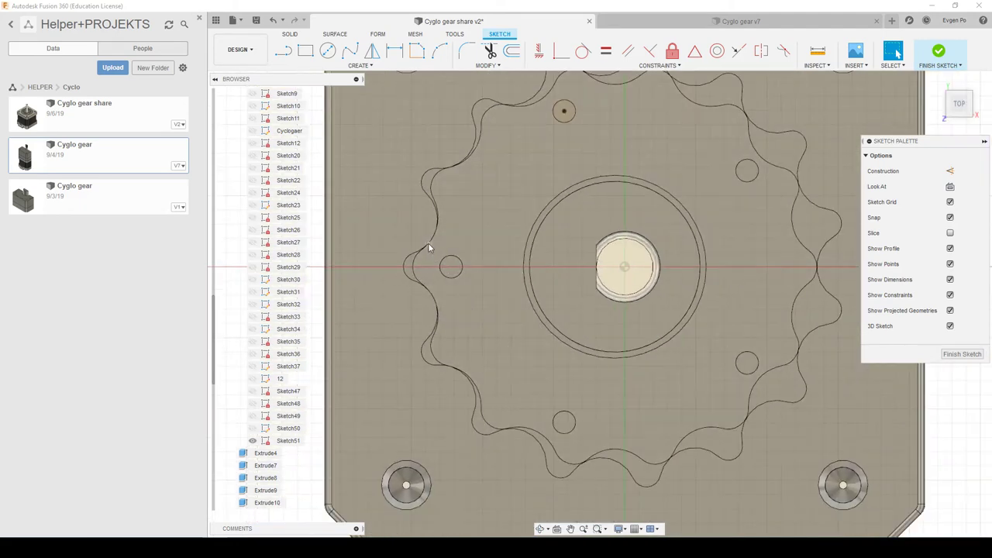
scroll(587, 305, down, 2)
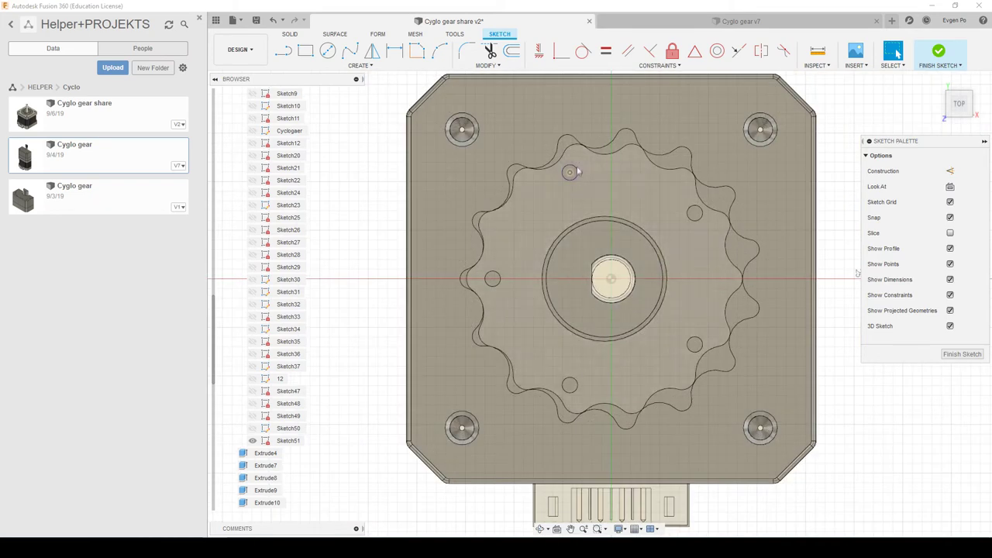
click(965, 353)
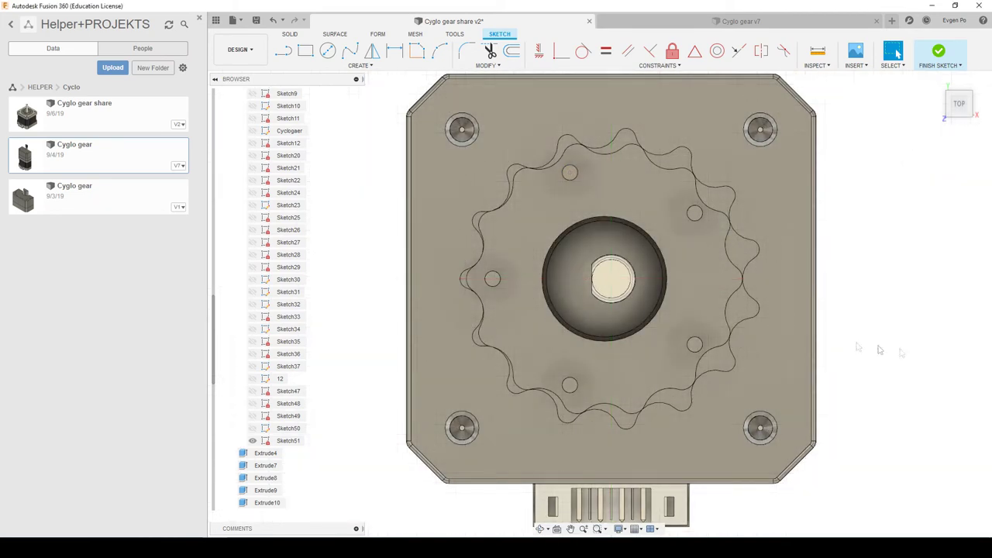
Create Sketch52 on the small hole face at the gear's left.
click(491, 281)
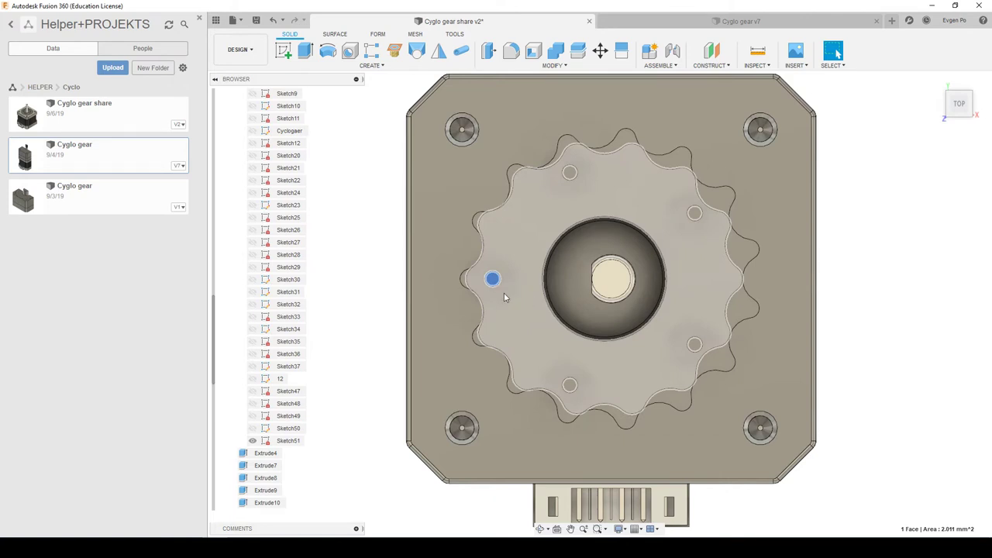
click(289, 441)
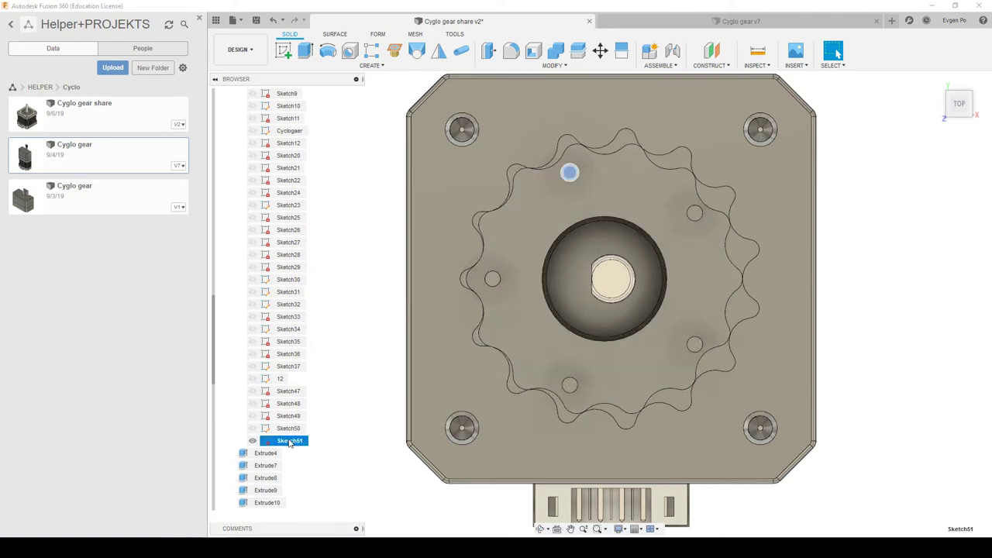
click(355, 273)
right_click(494, 281)
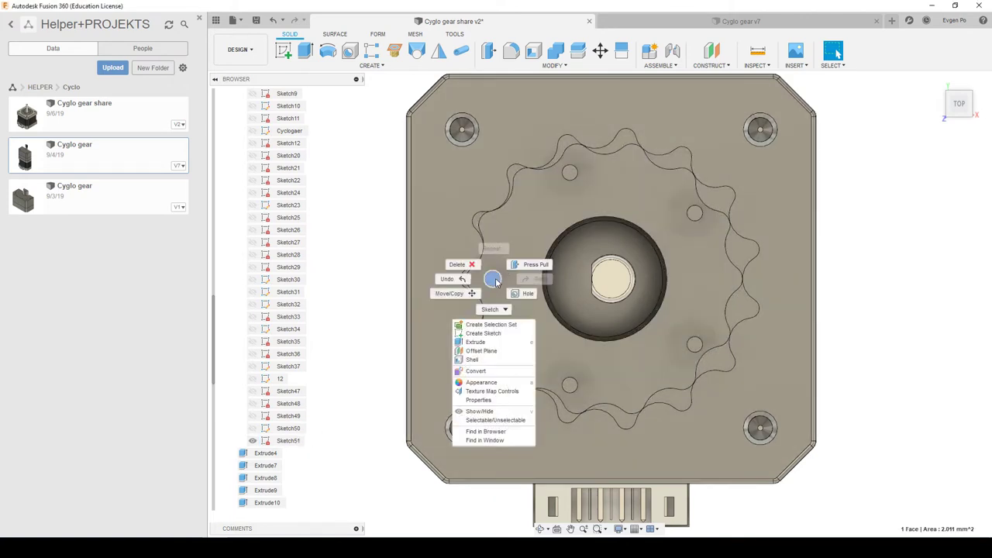
click(484, 334)
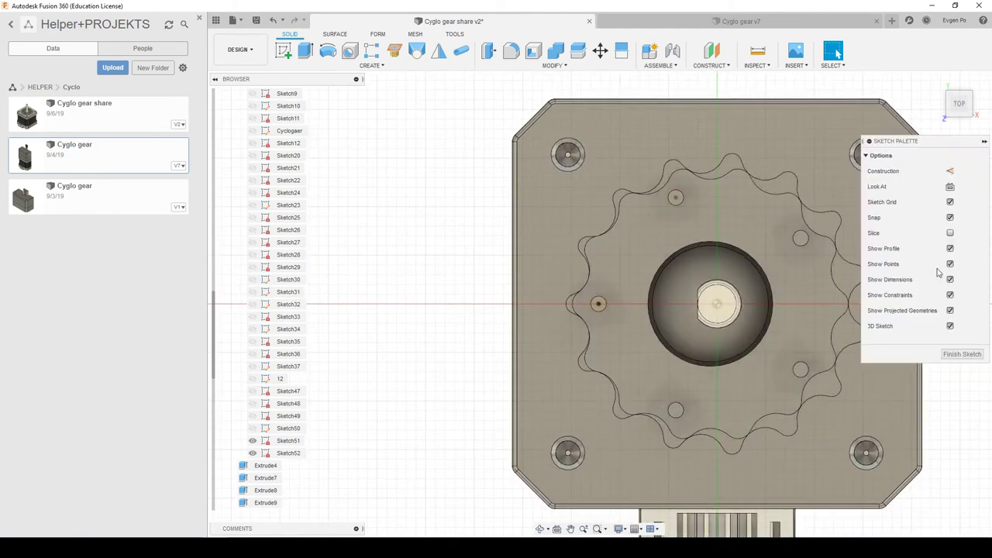
scroll(402, 278, down, 3)
scroll(555, 310, up, 5)
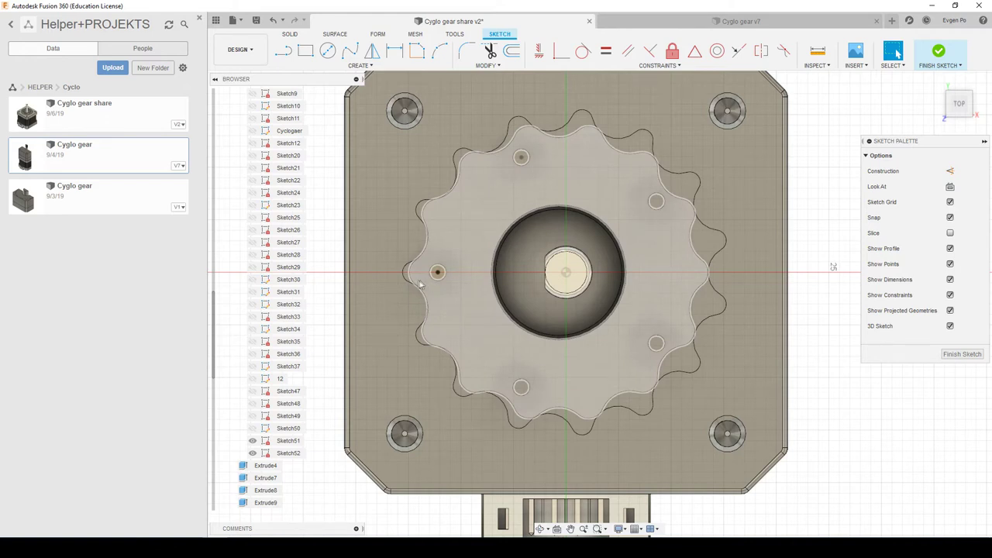
Draw a line from the gear centre to the left of the housing.
key(l)
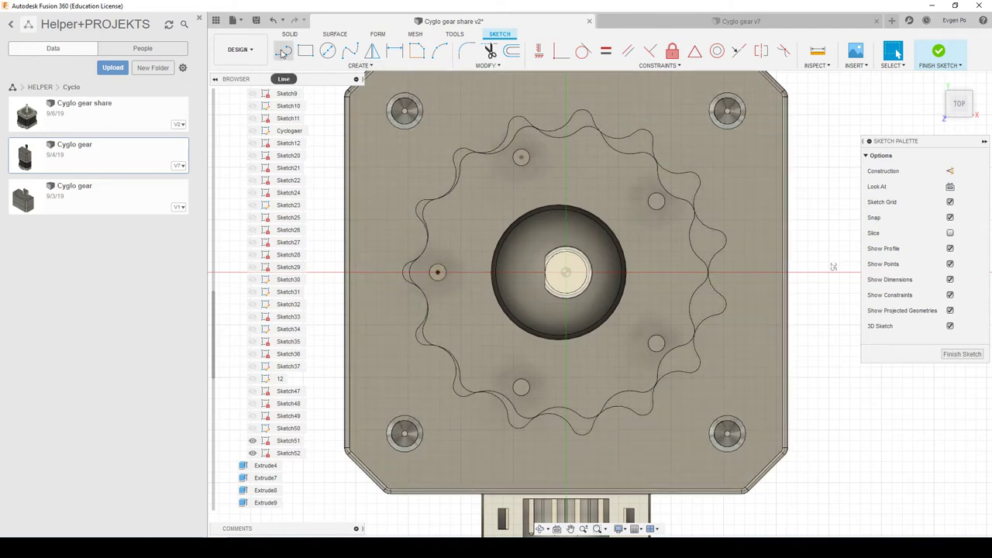
click(569, 275)
scroll(570, 275, down, 3)
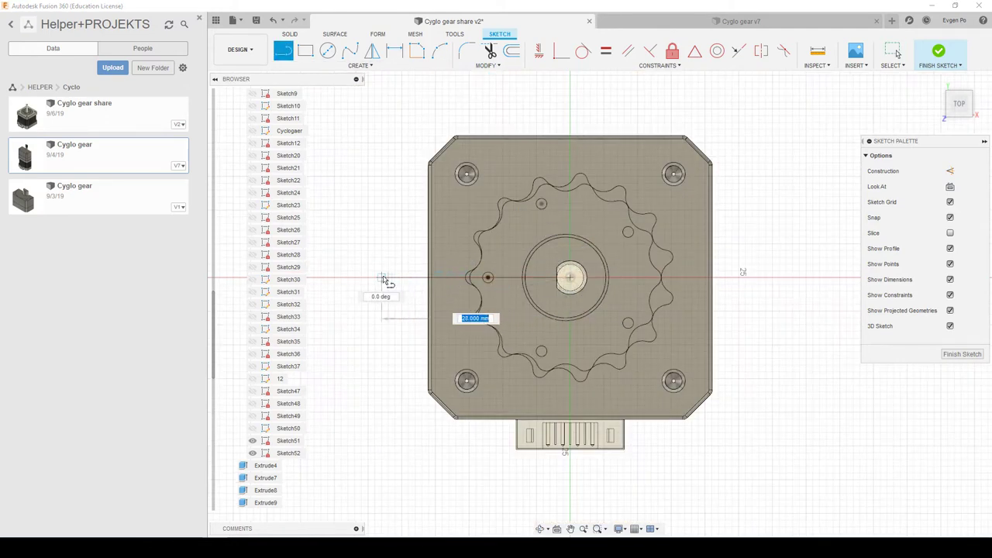
click(380, 277)
key(Escape)
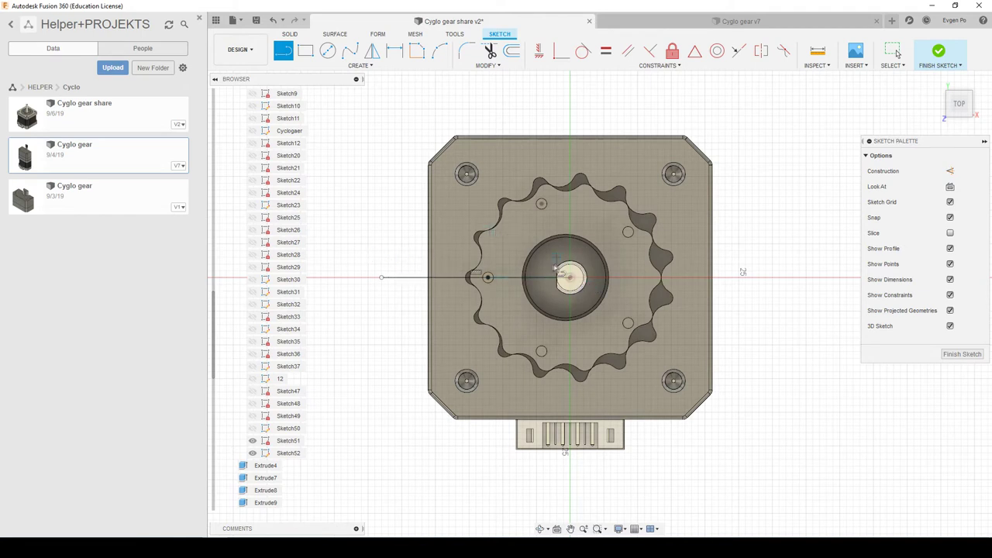
Draw a large circle centred on the origin.
click(327, 50)
scroll(527, 268, up, 2)
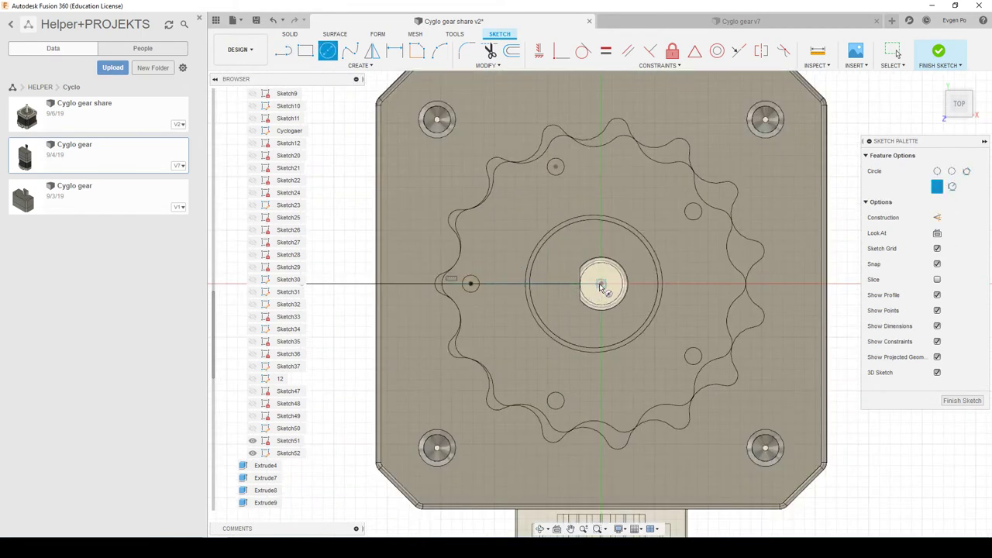
click(601, 285)
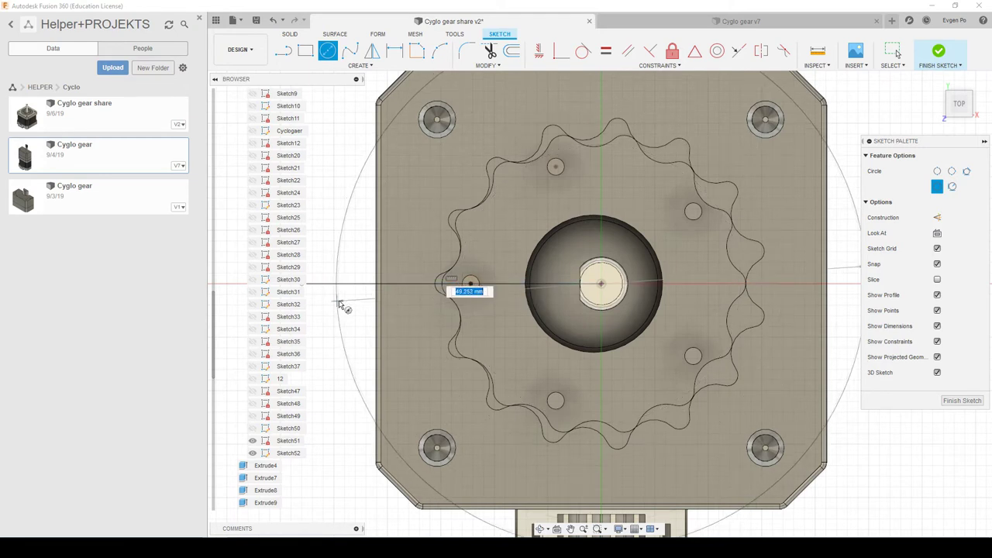
click(340, 302)
key(Escape)
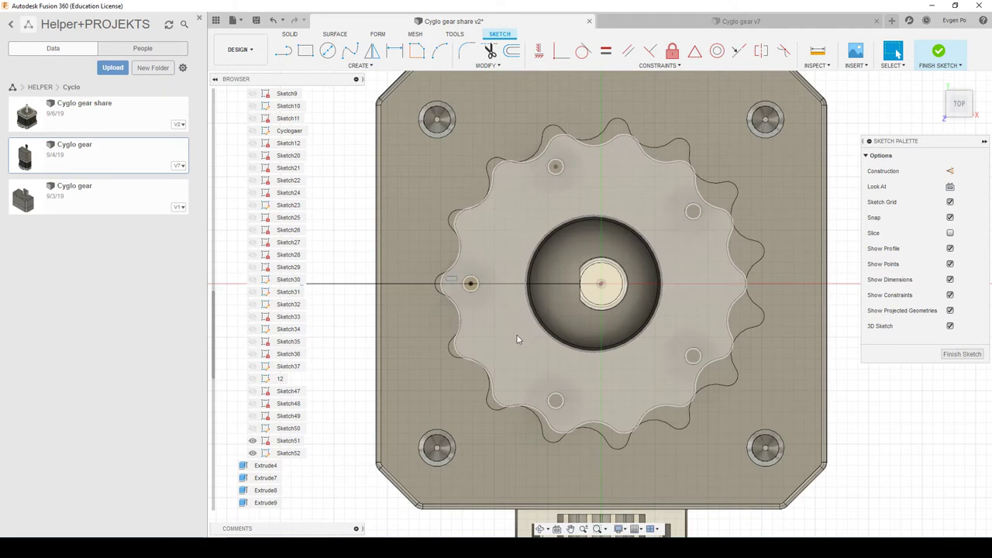
Draw a small circle left of the housing and dimension the circle pair Ø3 and Ø8 mm.
key(c)
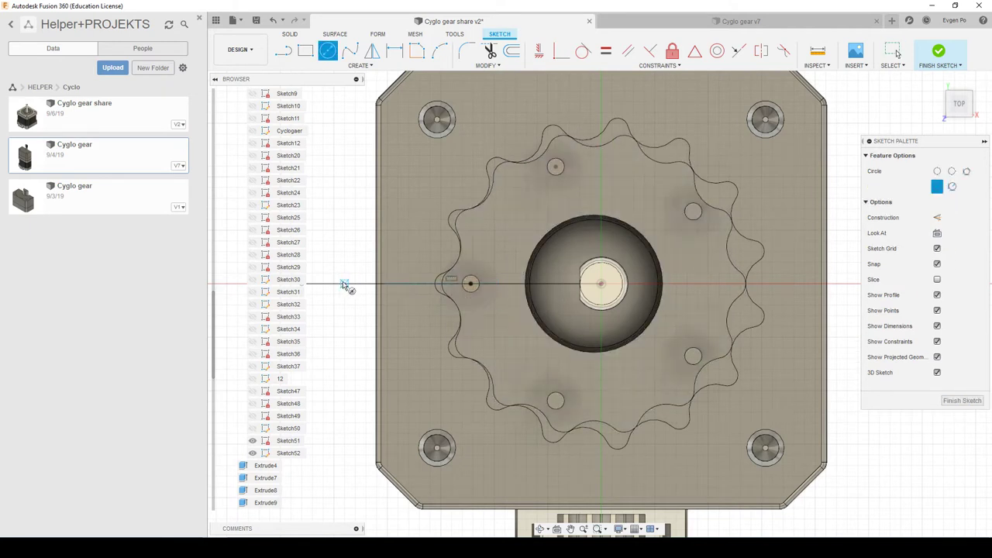
click(339, 284)
click(348, 303)
key(d)
click(342, 298)
click(327, 328)
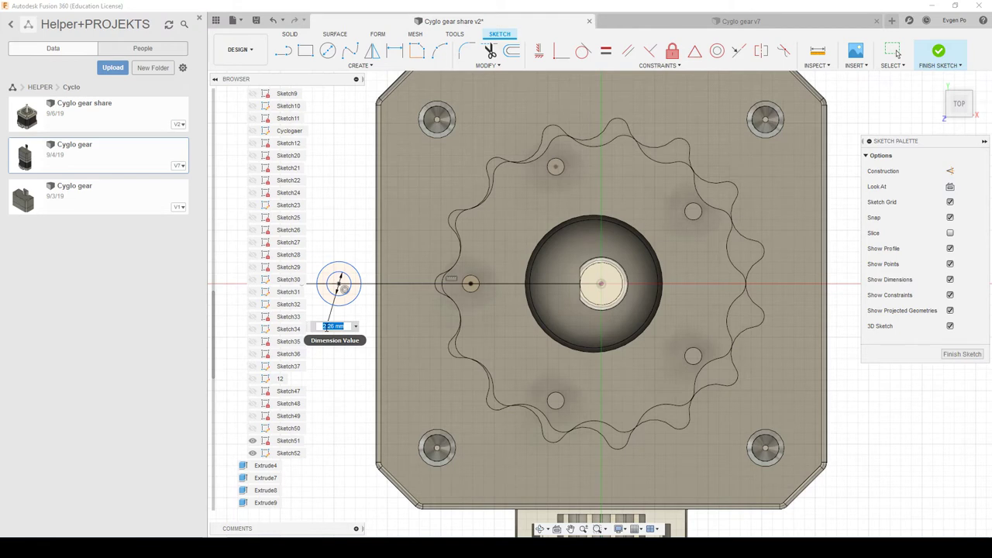
text(3)
key(Return)
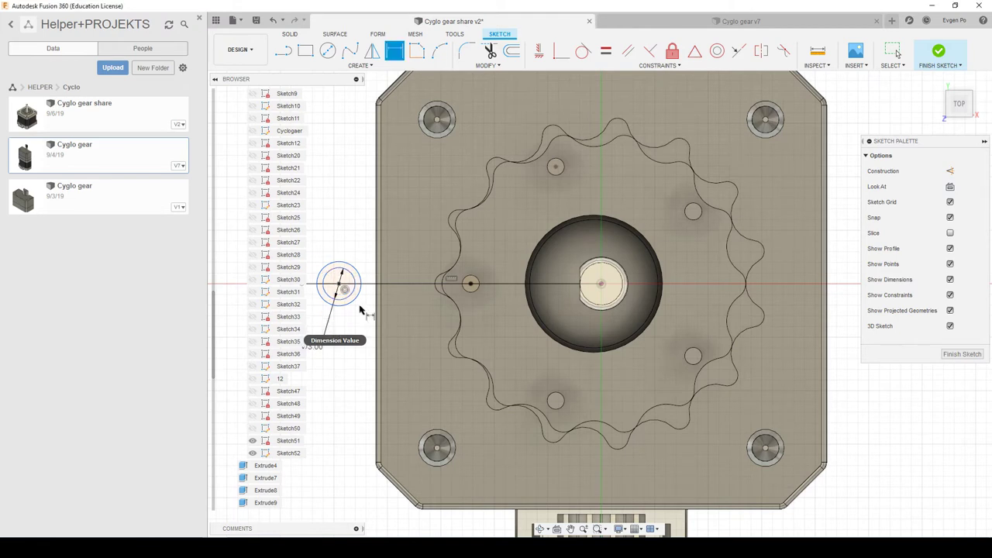
click(355, 307)
click(353, 318)
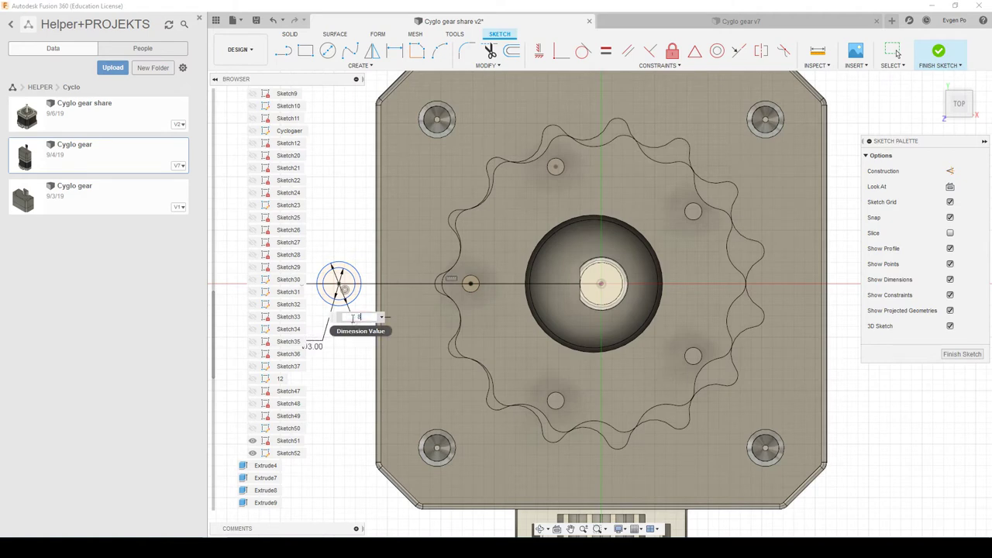
key(Return)
Drag the Ø3/Ø8 circle pair onto the hole centre.
scroll(465, 328, down, 1)
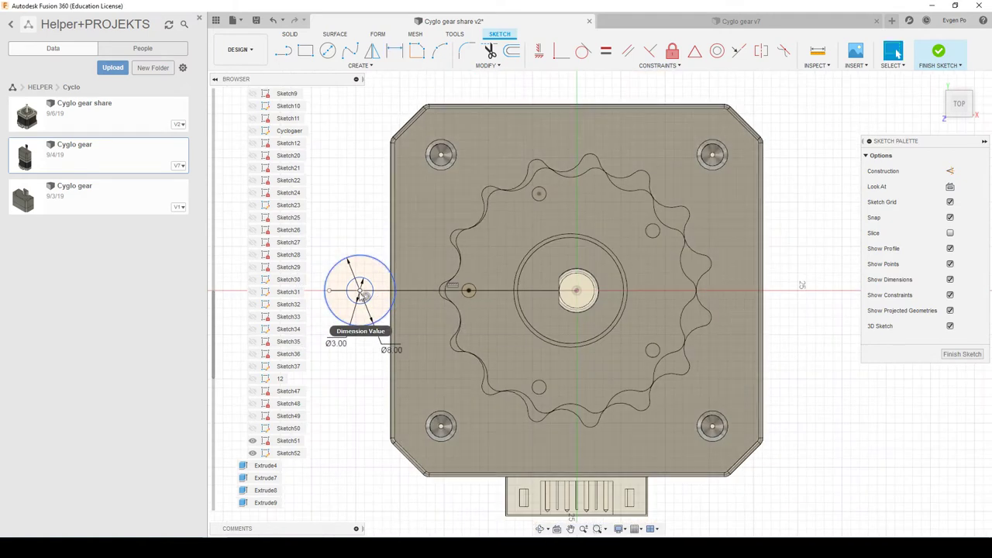
drag(359, 290, 472, 297)
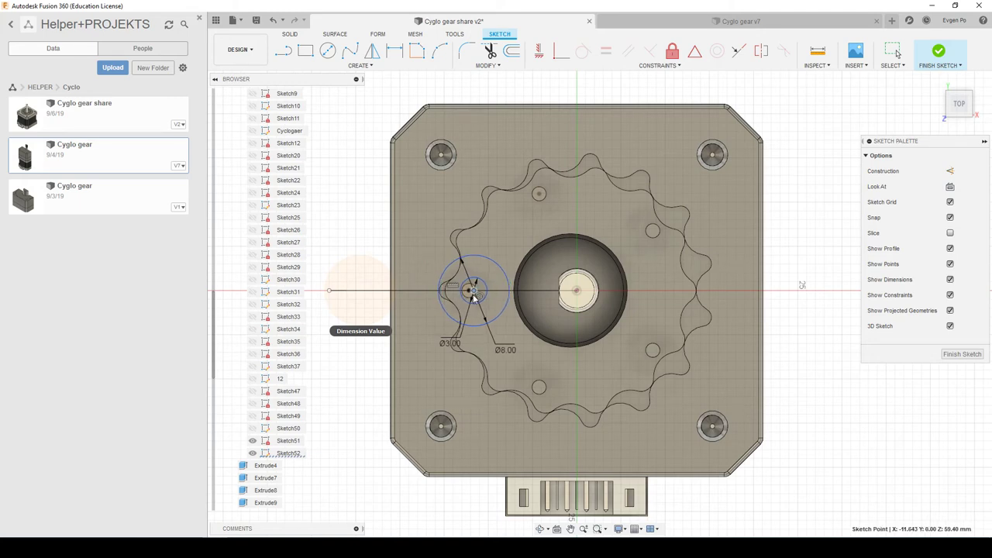
scroll(472, 297, up, 5)
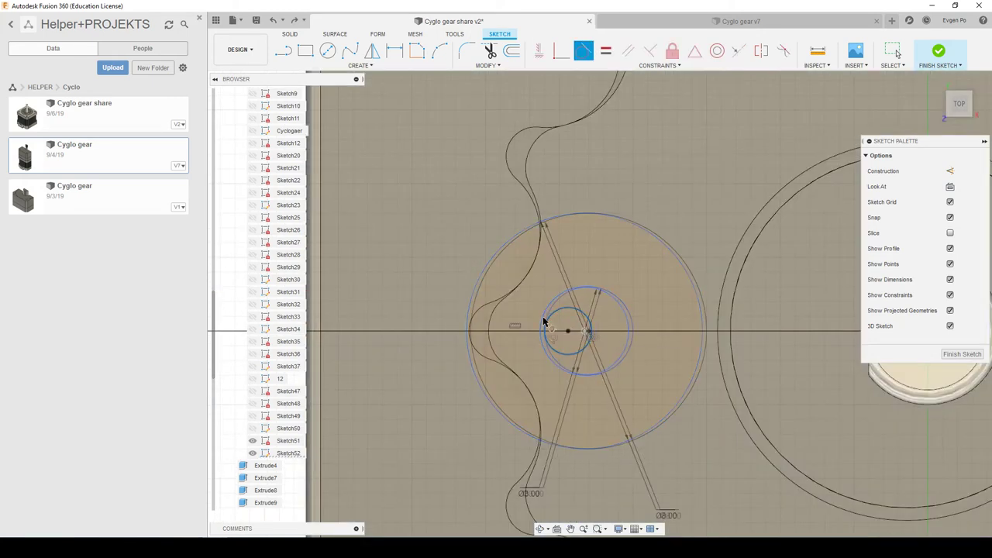
scroll(434, 319, down, 2)
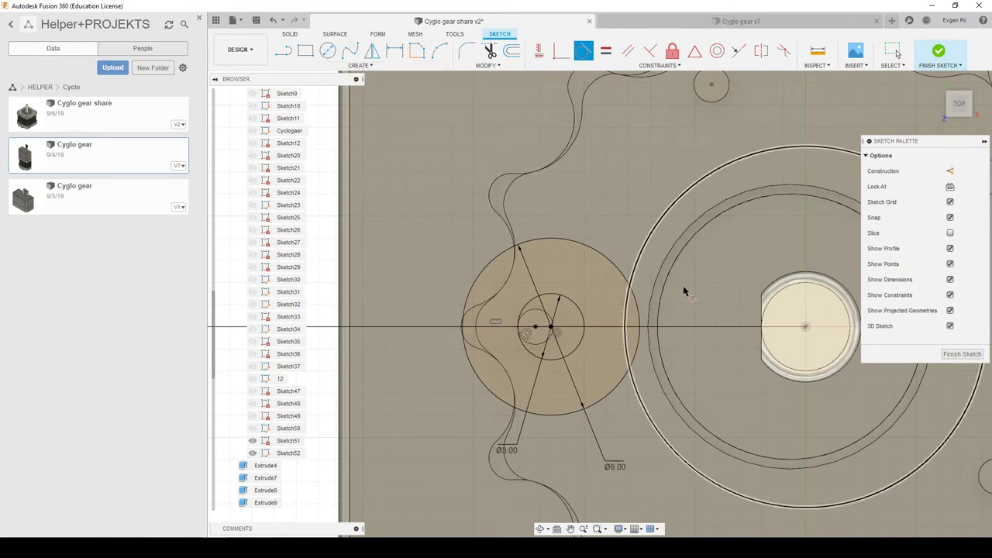
key(Escape)
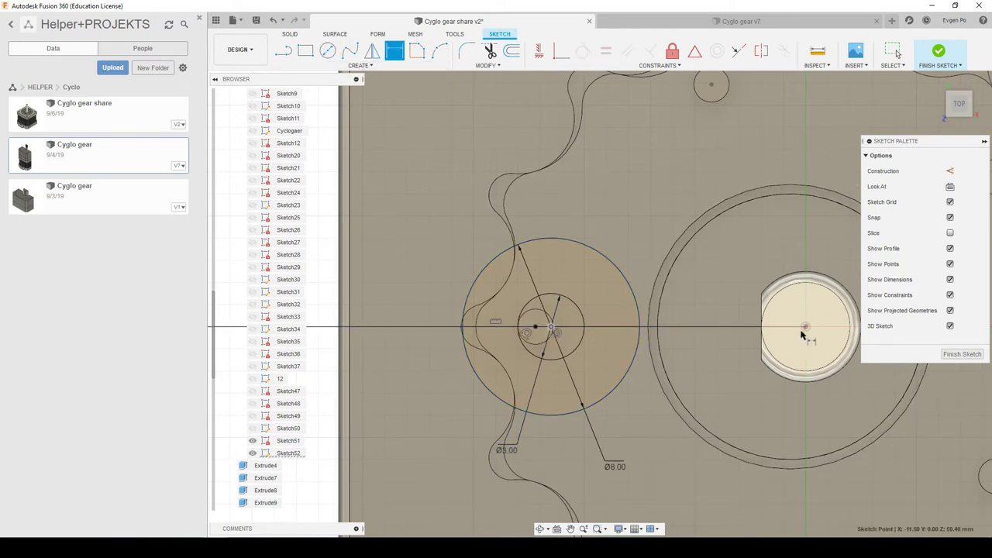
Try a dimension between two box-selected sketch points and cancel the over-constraint warning.
drag(802, 329, 424, 276)
scroll(425, 277, down, 2)
click(349, 288)
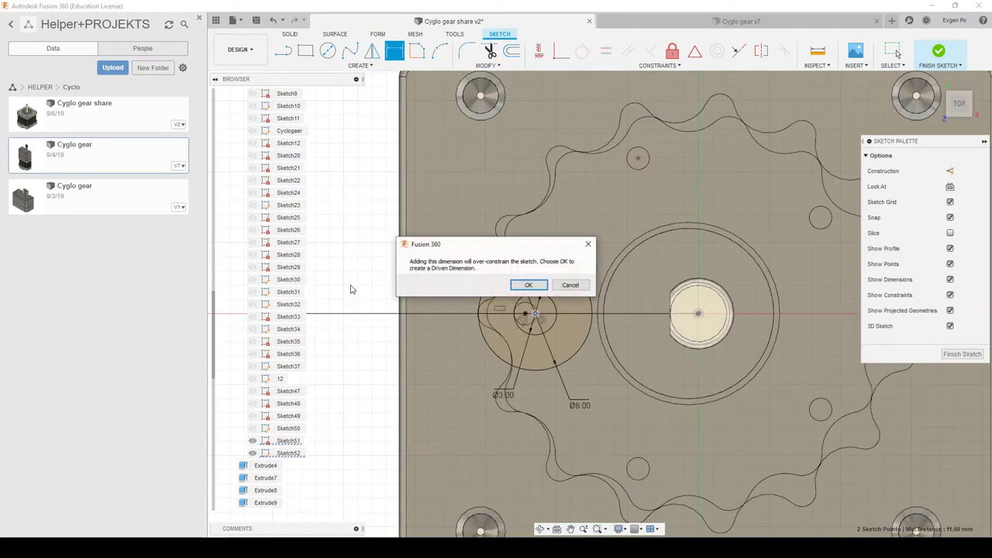
click(588, 244)
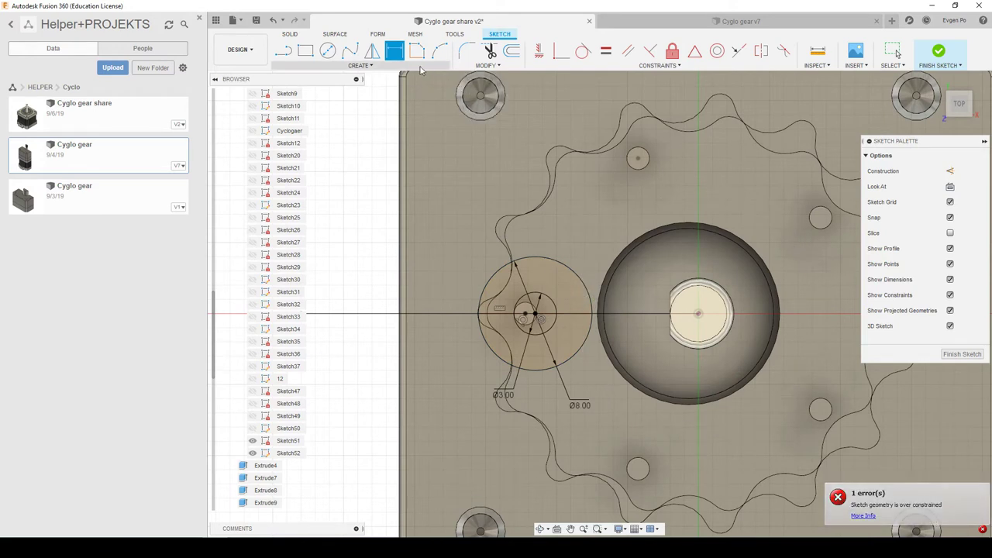
click(420, 67)
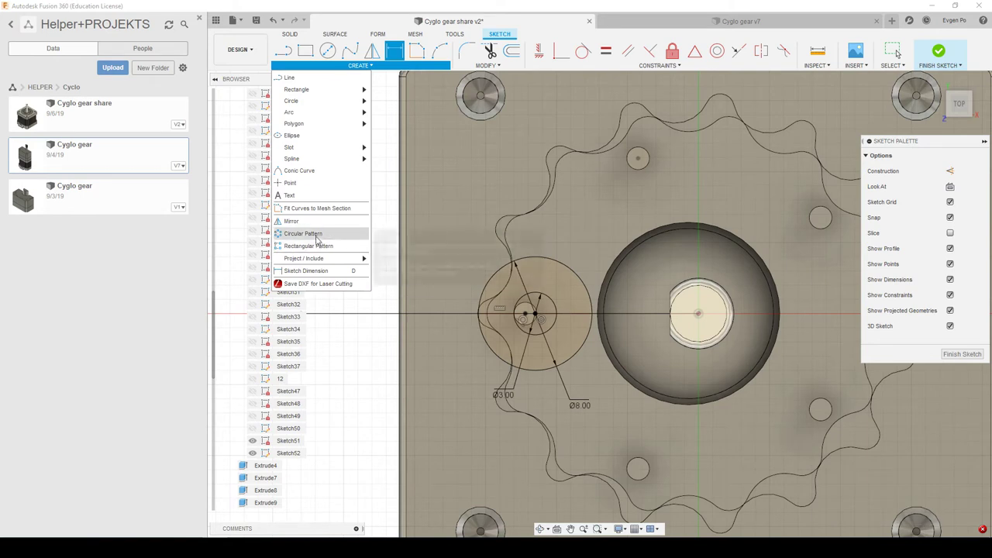
Circular-pattern the Ø3 and Ø8 circles with quantity 5 around the motor shaft centre.
click(314, 234)
click(553, 310)
click(585, 348)
click(922, 171)
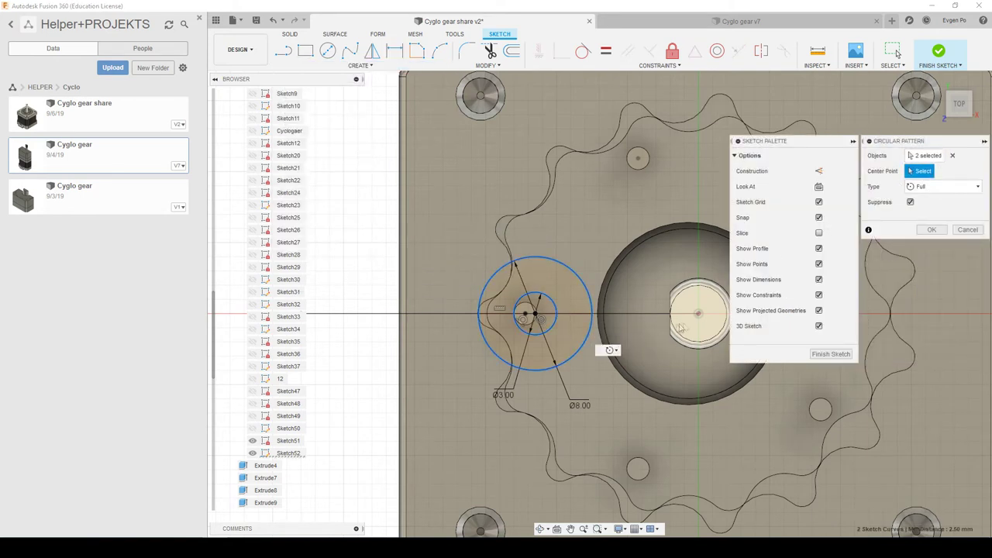
click(699, 316)
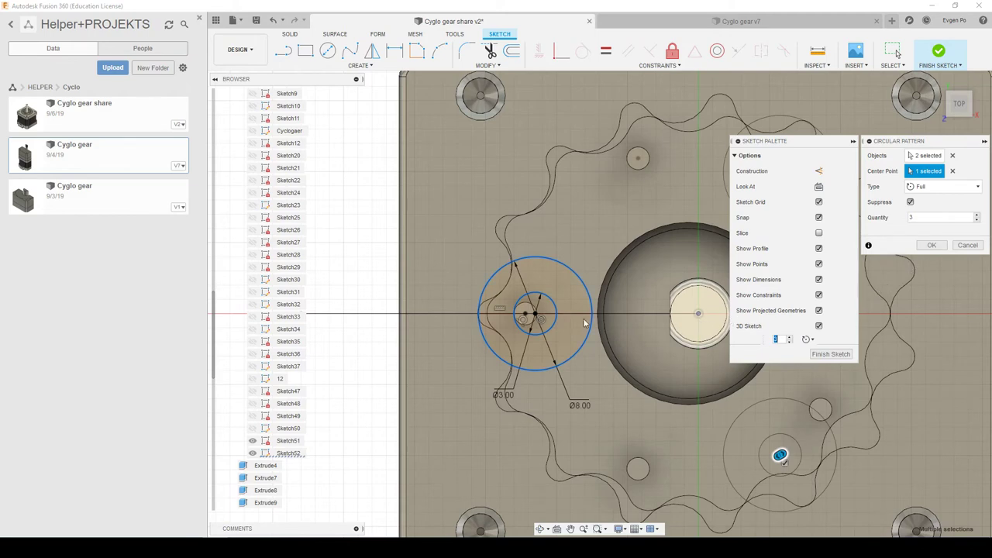
scroll(585, 322, down, 2)
click(978, 215)
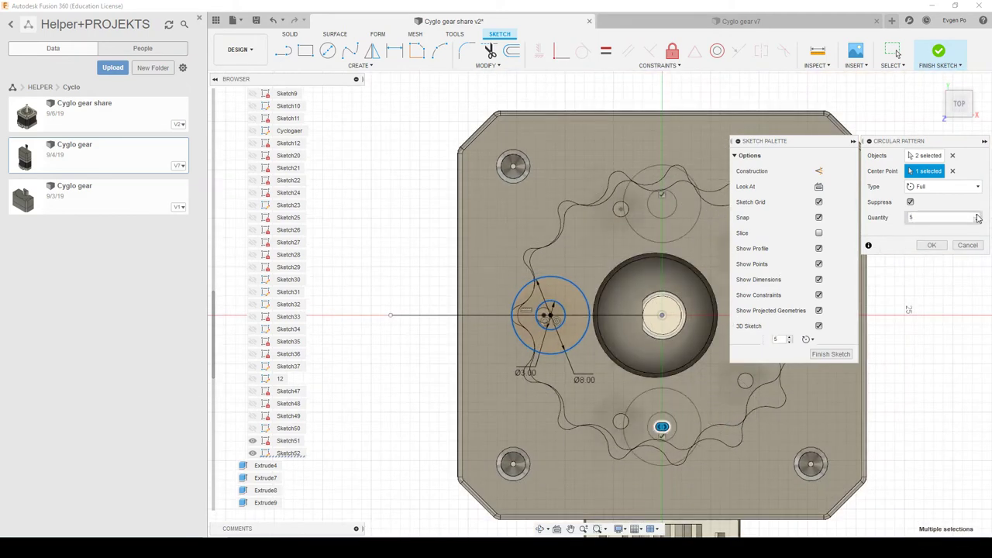
click(978, 216)
scroll(704, 381, down, 1)
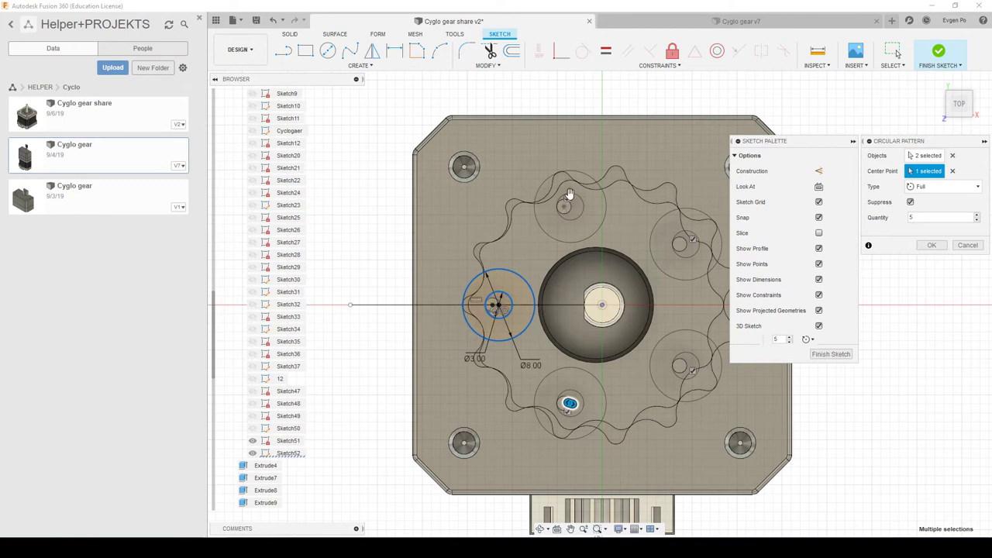
scroll(455, 251, down, 2)
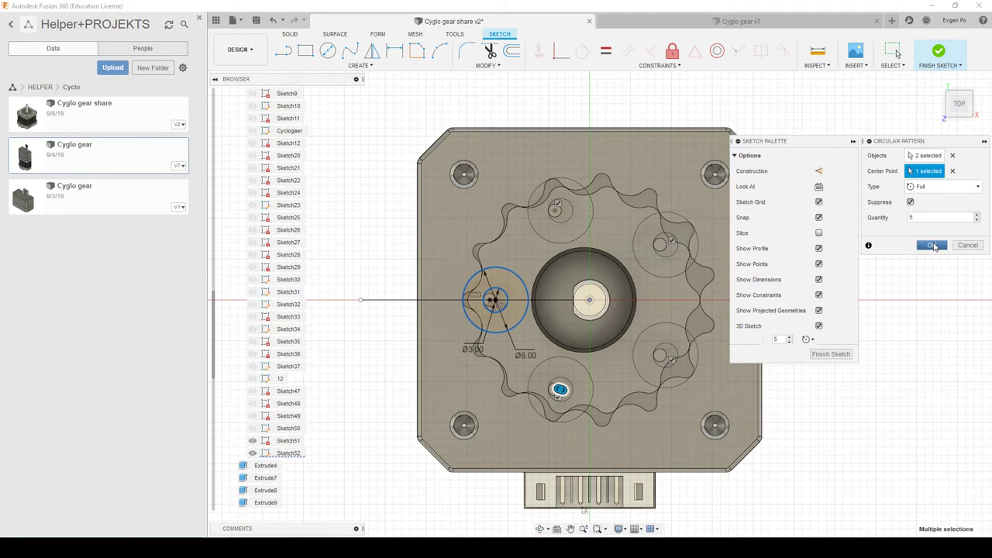
click(932, 246)
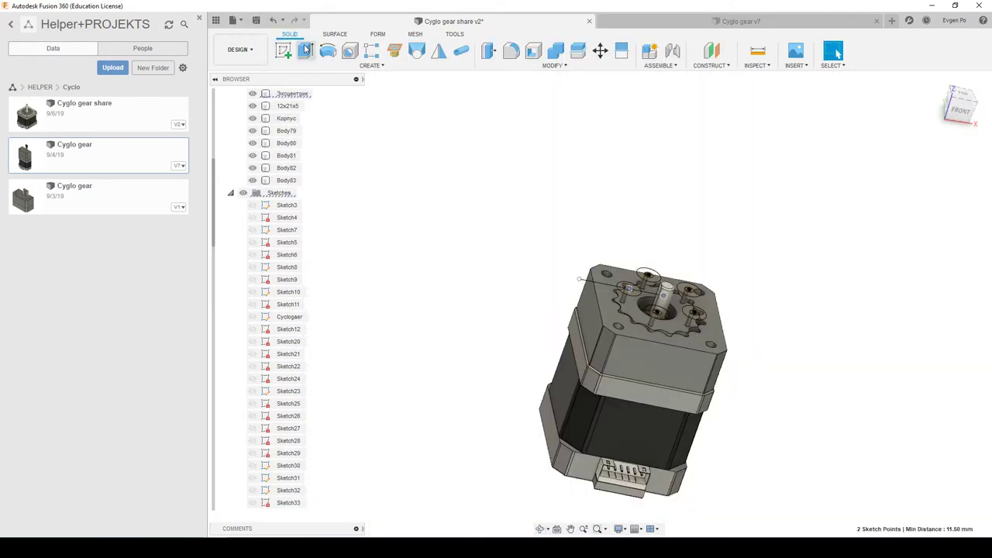
Extrude the six circular profiles -4 mm as new bodies.
click(304, 49)
scroll(678, 266, up, 5)
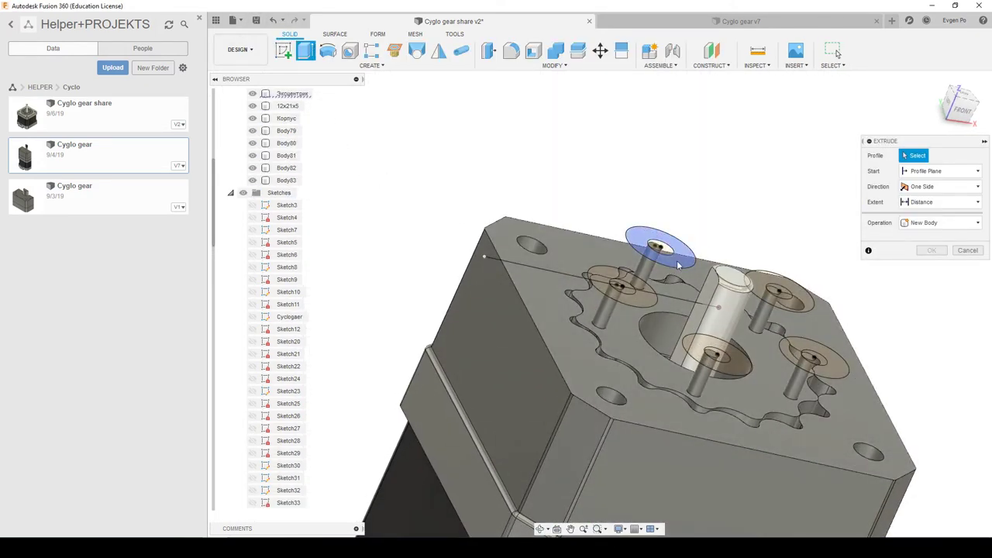
click(678, 266)
click(636, 293)
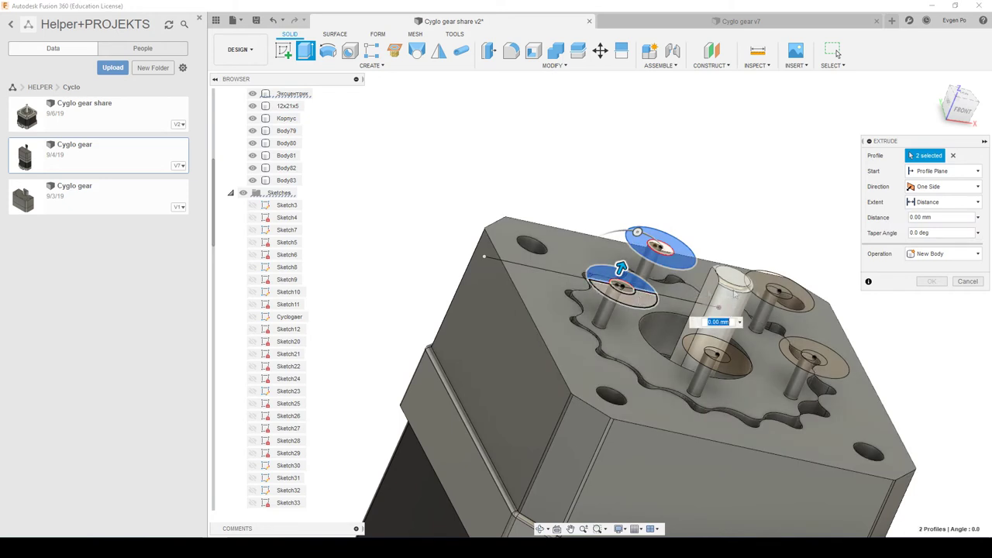
click(778, 293)
click(812, 358)
click(737, 363)
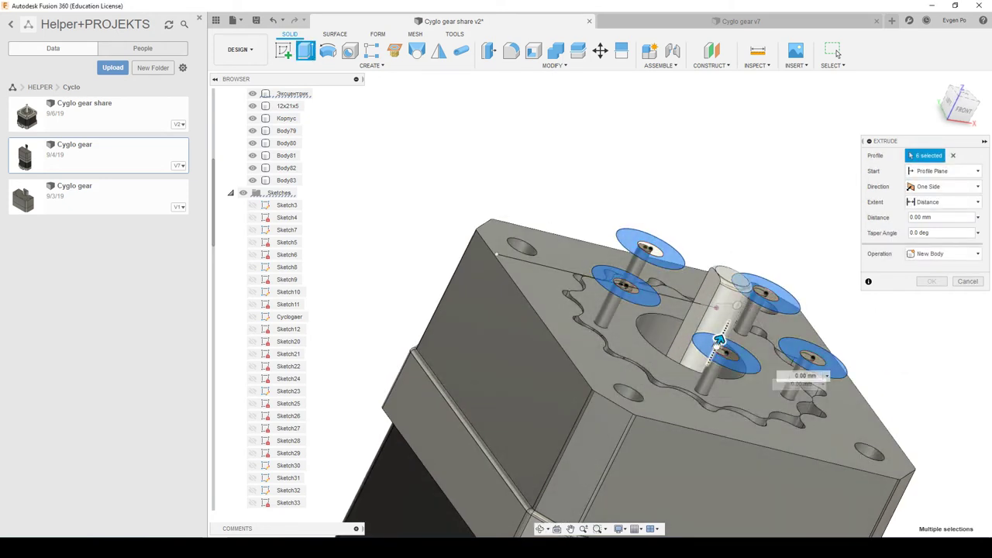
drag(719, 339, 705, 368)
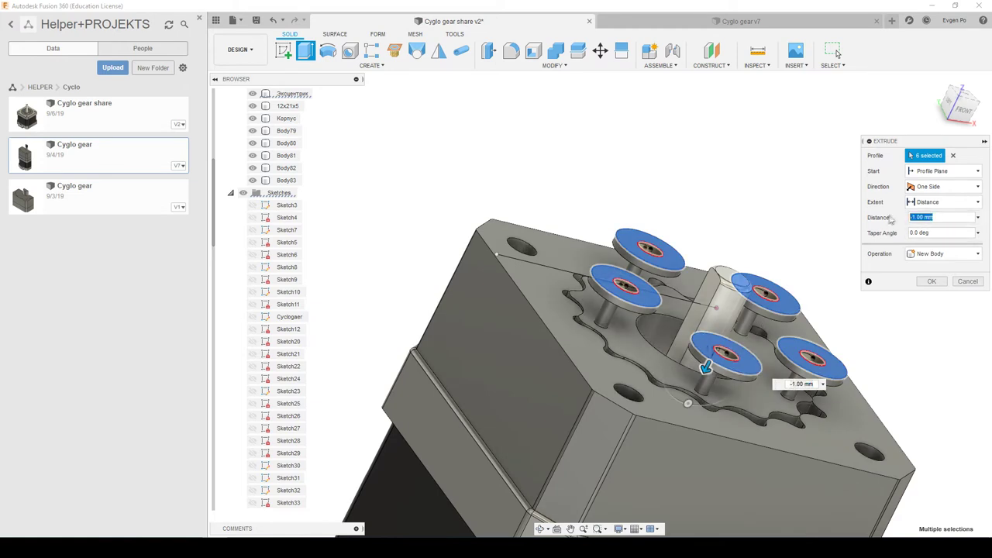
text(-)
text(4)
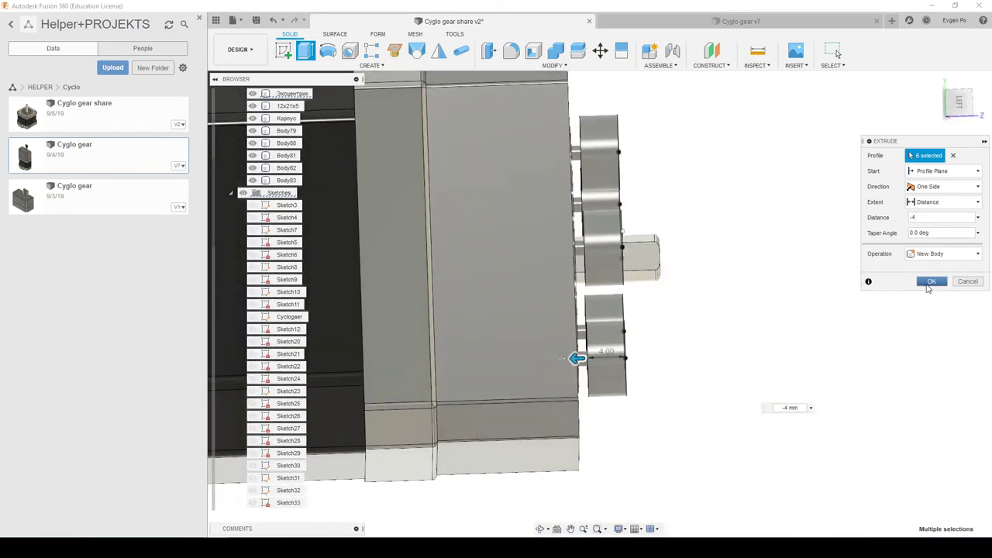
click(928, 286)
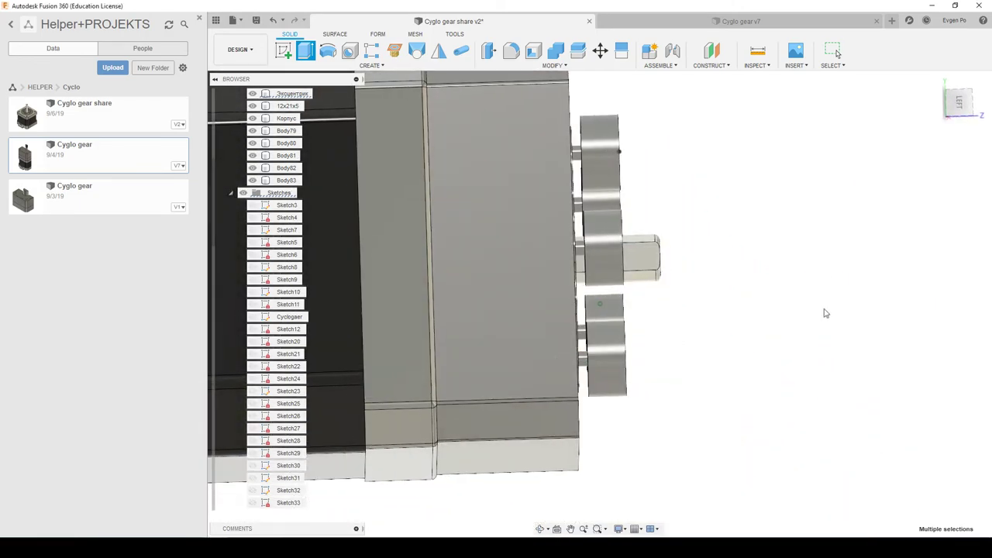
View the motor face from above, check the reference cross-section, then select the upper disc's top face.
shift+middle_drag(817, 312, 641, 312)
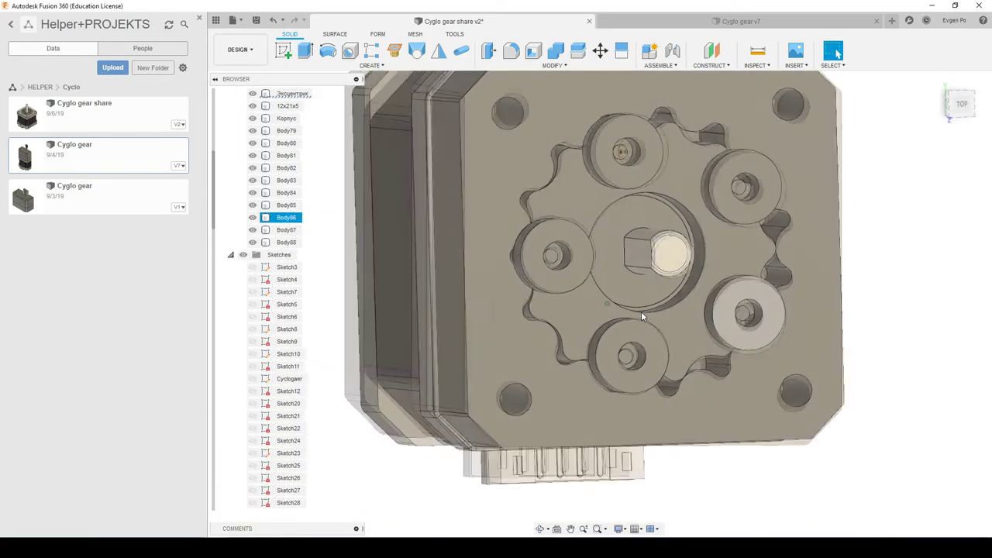
click(644, 294)
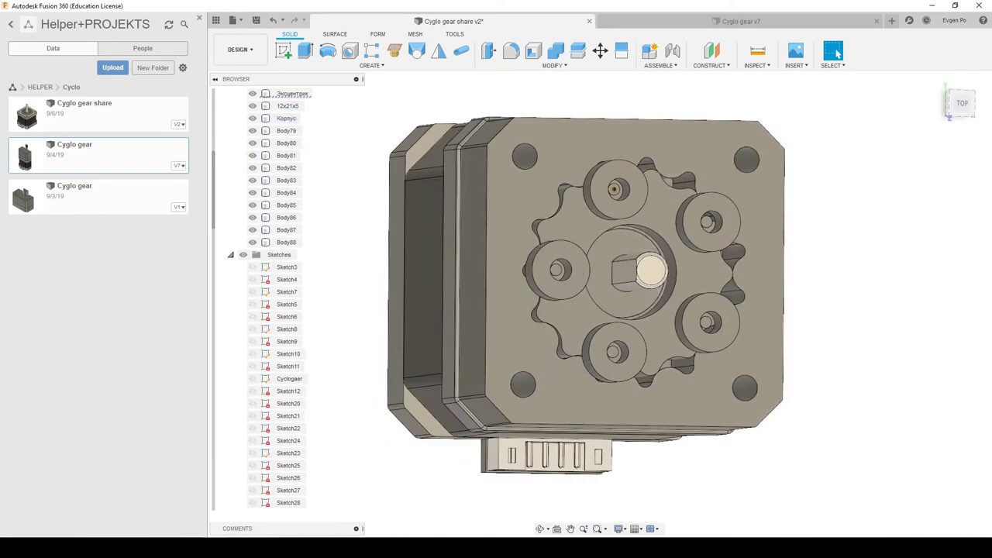
click(242, 499)
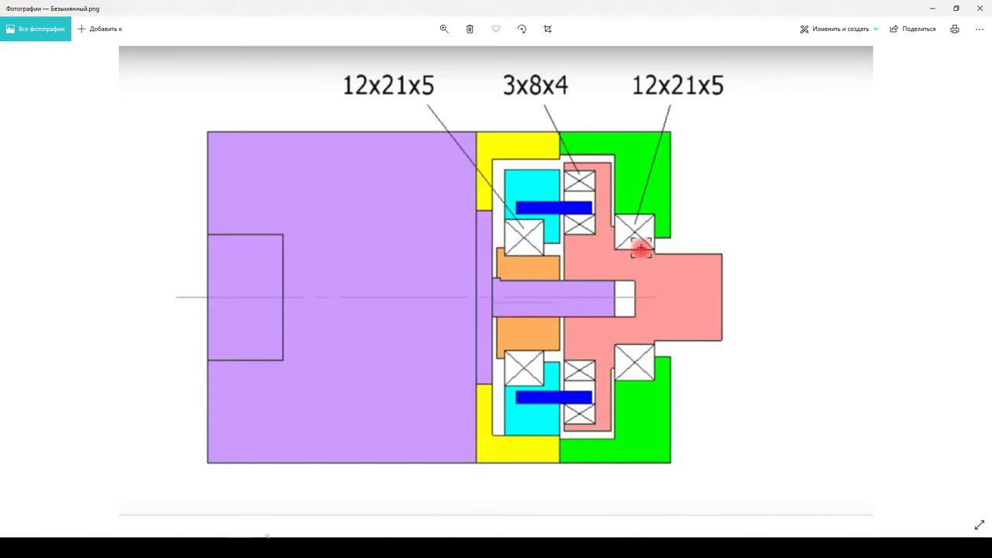
key(alt+Tab)
click(620, 186)
scroll(613, 190, up, 3)
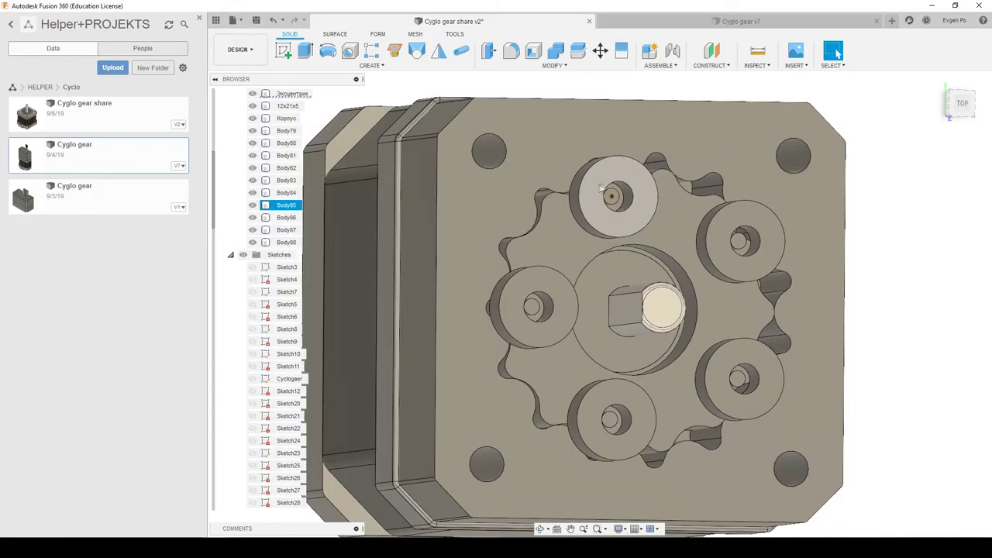
Look at the disc face and draw a circle from the shaft centre enclosing the discs.
right_click(598, 190)
click(586, 239)
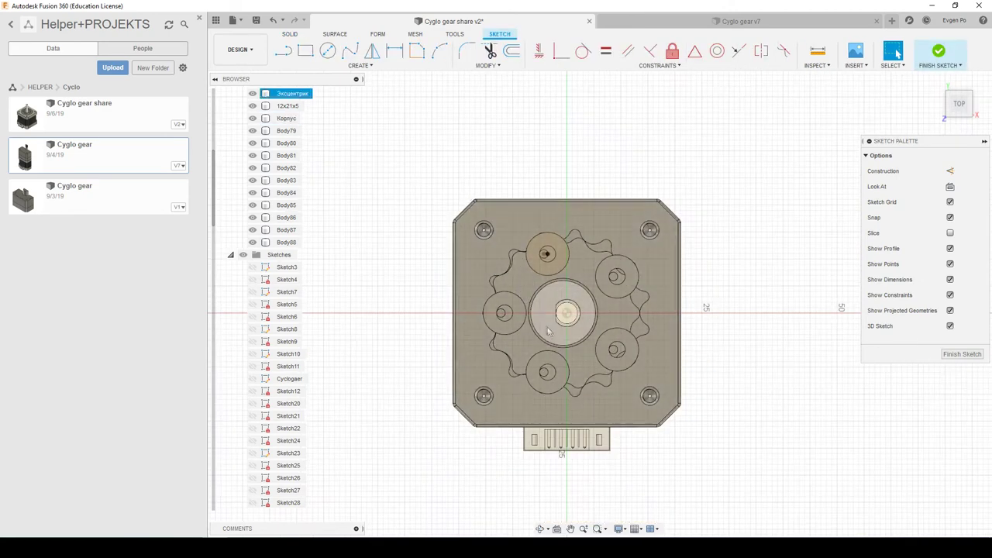
scroll(556, 327, up, 3)
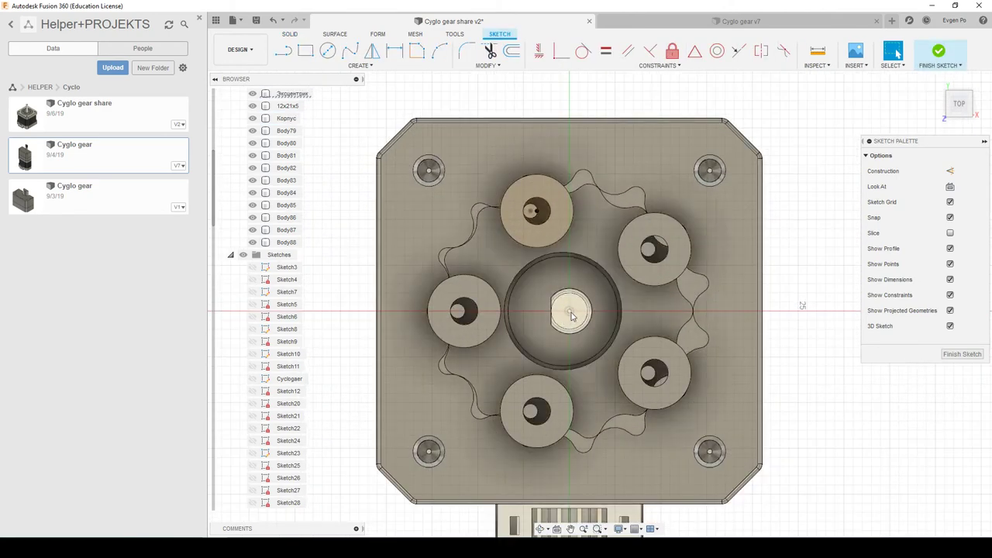
key(c)
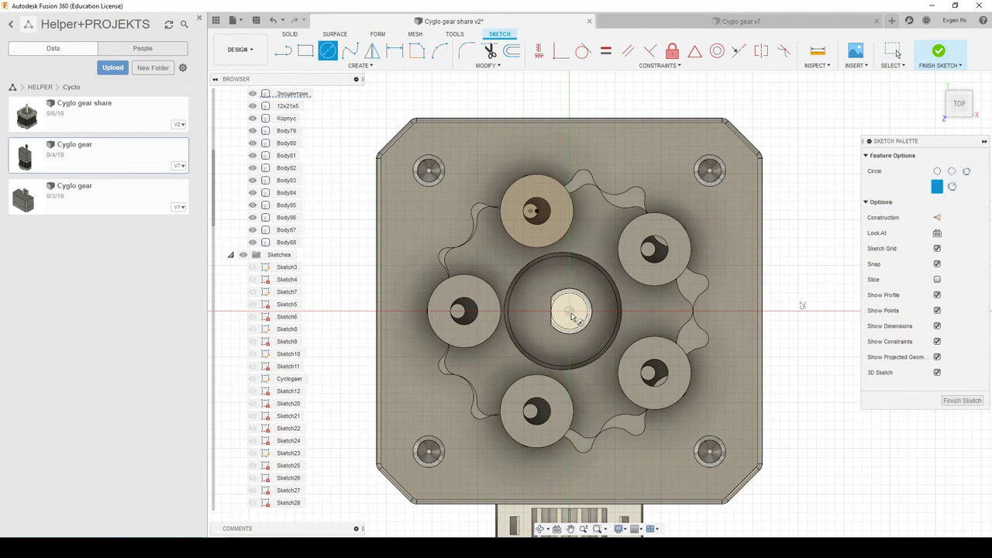
click(569, 312)
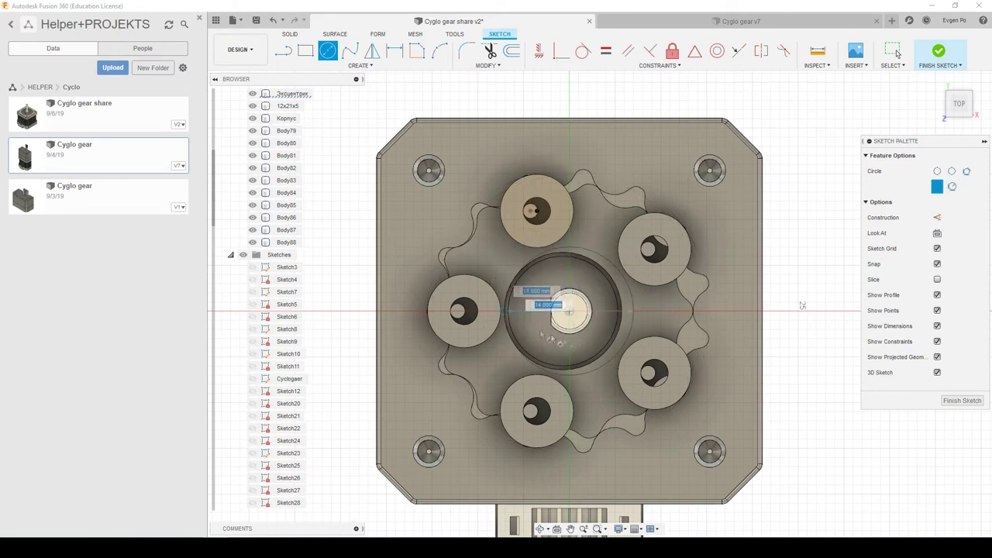
click(478, 187)
key(Escape)
Dimension the circle Ø36 mm, then edit the diameter to 34 mm.
click(486, 183)
click(344, 199)
text(36)
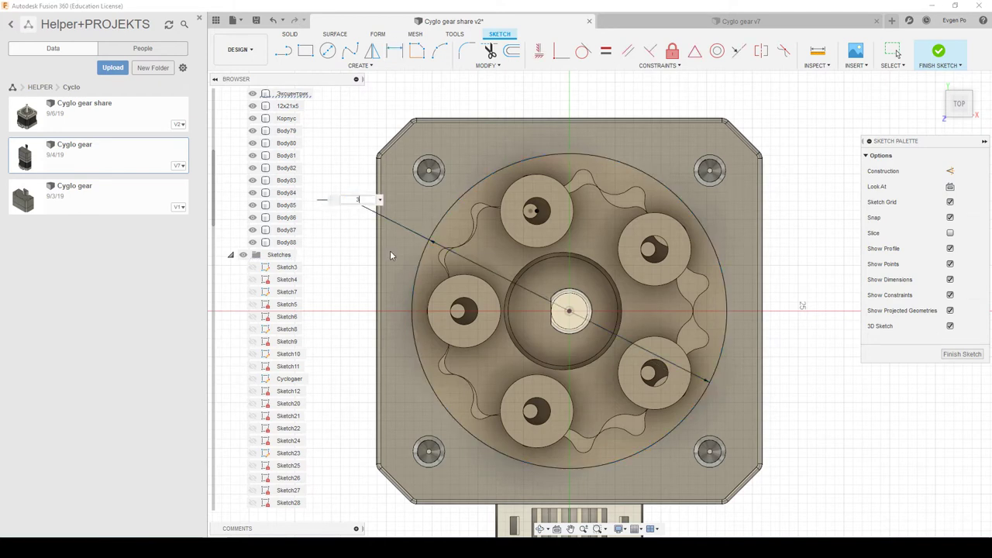
key(Return)
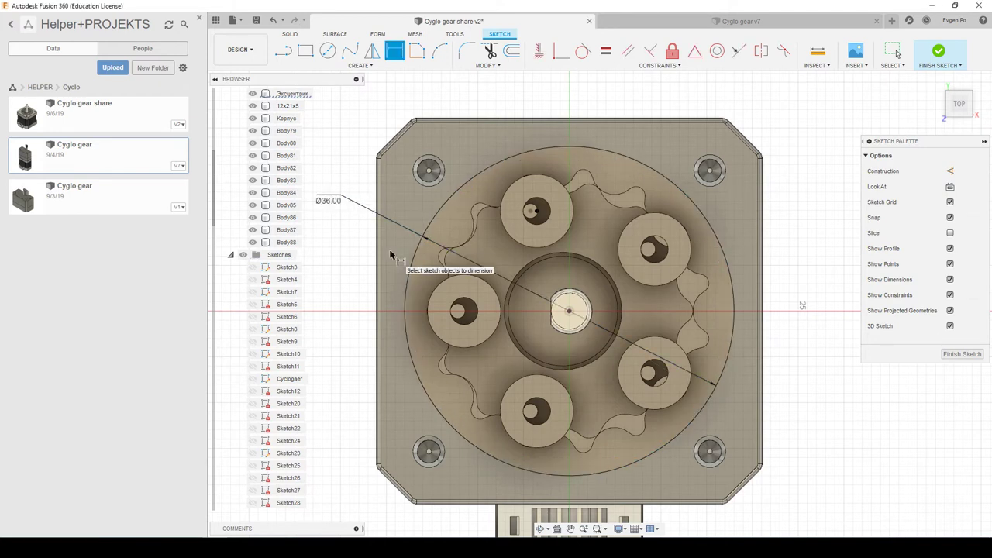
double_click(333, 202)
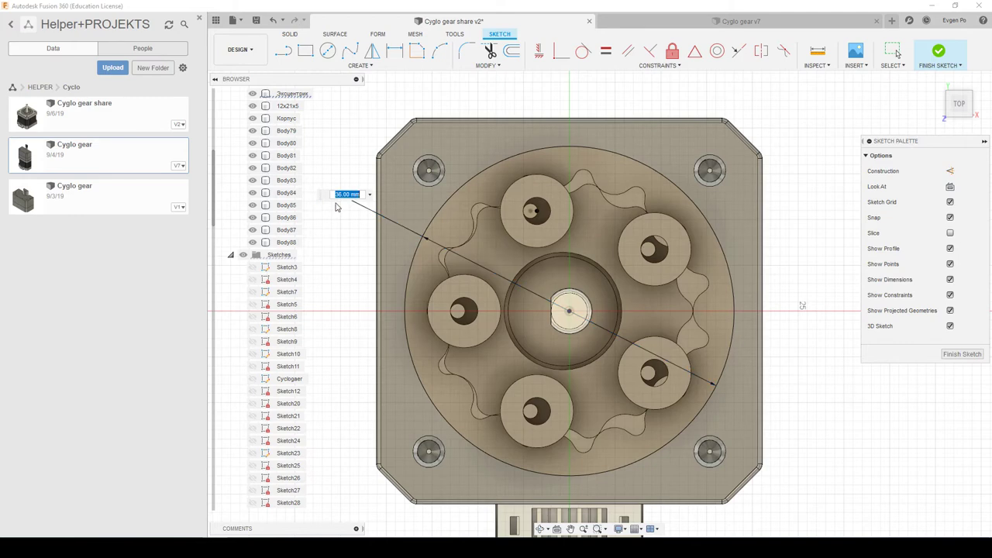
key(Return)
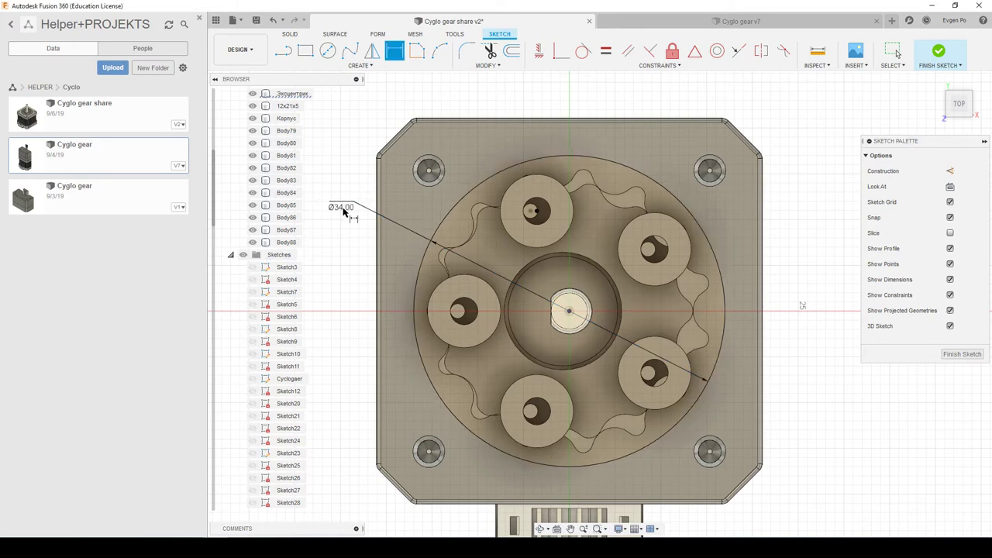
shift+middle_drag(426, 221, 403, 150)
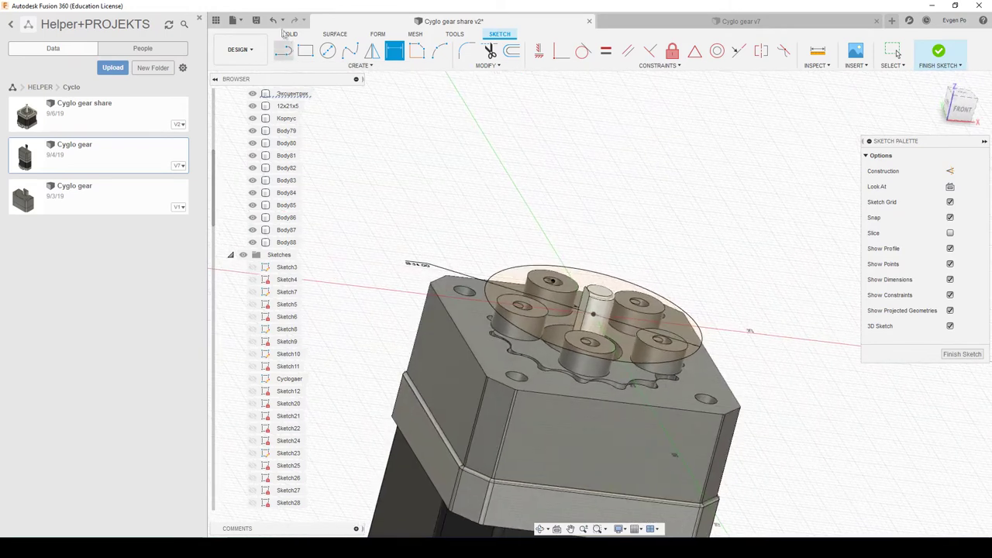
Start an extrude of the new sketch, selecting the disc and hole profiles.
click(292, 37)
click(304, 50)
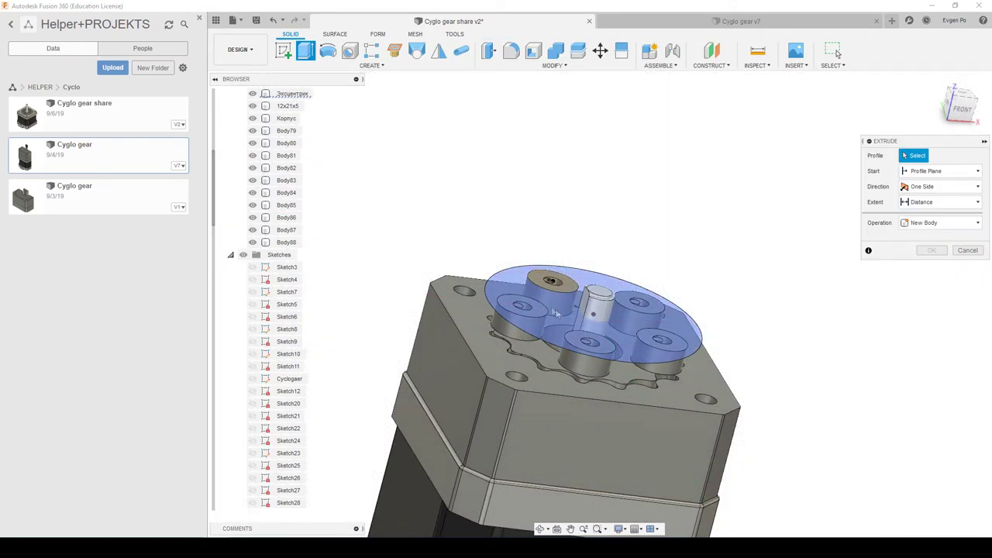
scroll(564, 281, up, 5)
click(565, 281)
scroll(535, 248, up, 5)
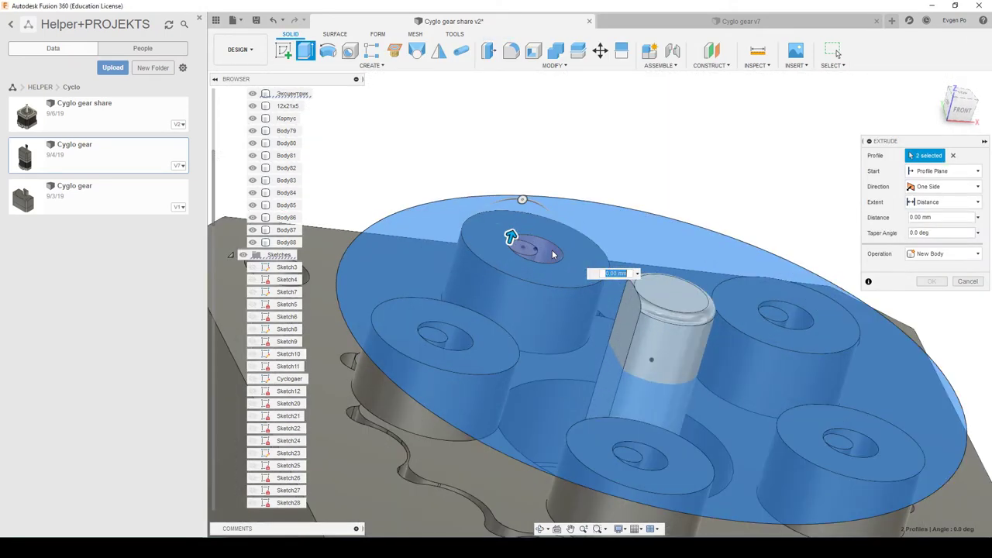
click(514, 233)
scroll(527, 225, down, 4)
scroll(534, 263, down, 2)
Drag the extrude depth downward to about 4 mm.
drag(532, 267, 531, 314)
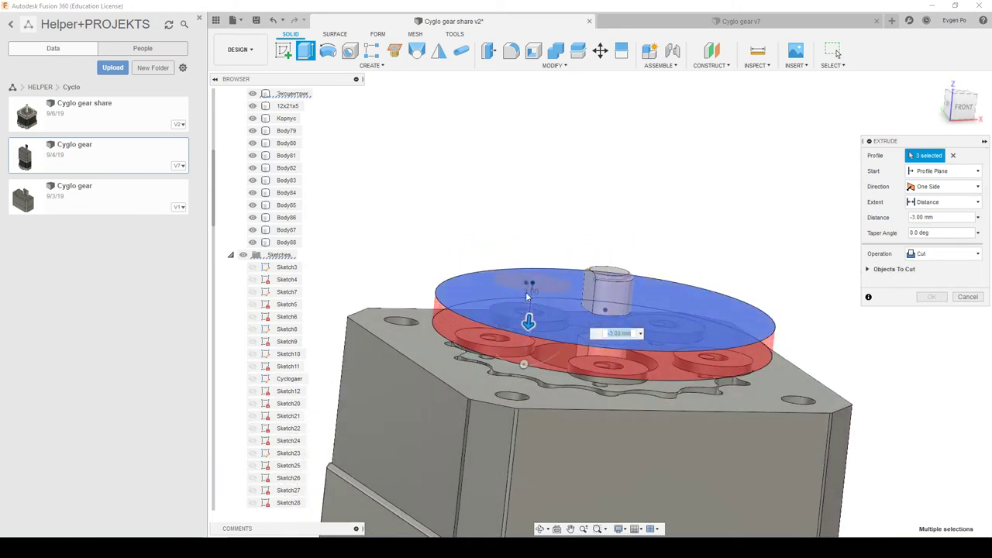
shift+middle_drag(532, 314, 512, 341)
scroll(511, 355, up, 3)
scroll(517, 346, up, 3)
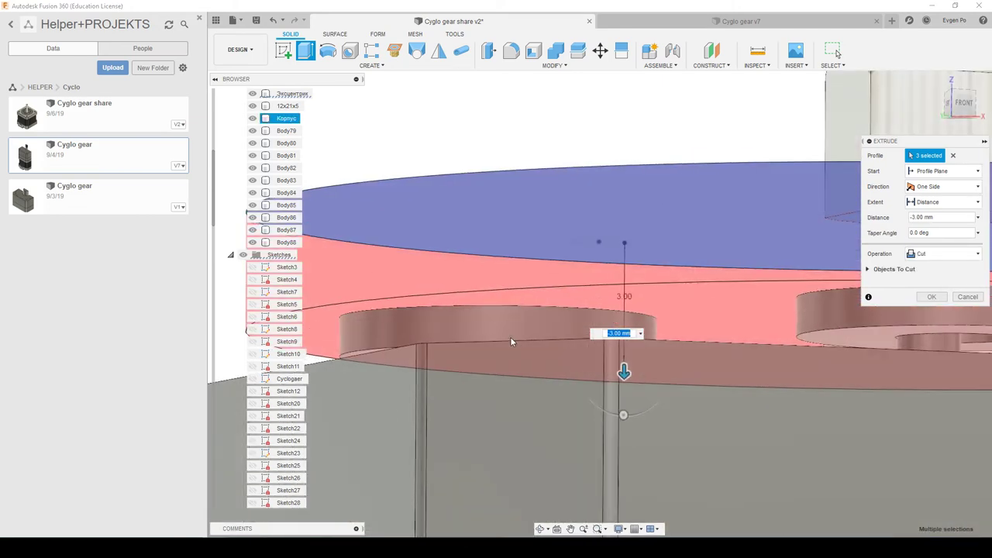
scroll(510, 336, up, 2)
scroll(543, 345, up, 2)
scroll(584, 350, down, 3)
scroll(420, 365, up, 3)
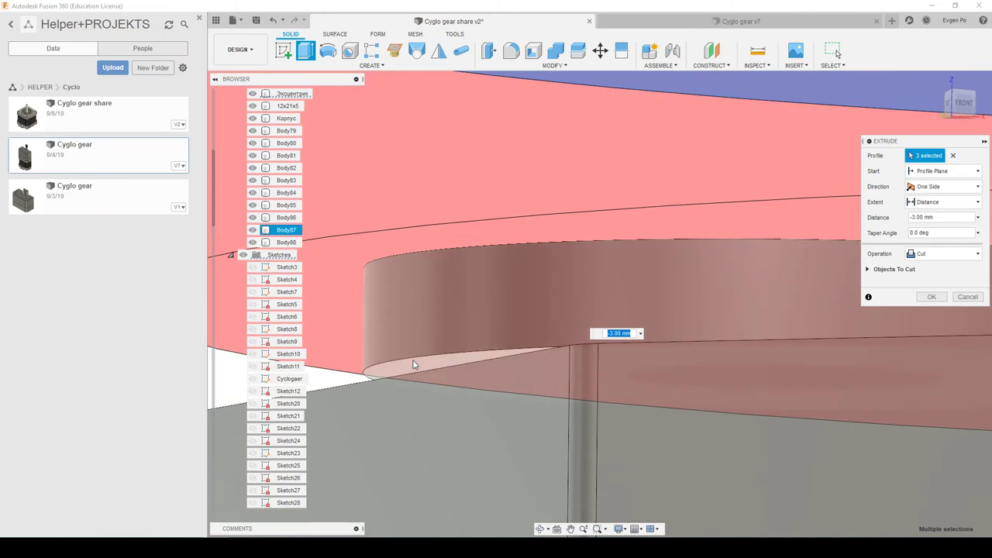
key(Down)
scroll(420, 368, down, 5)
shift+middle_drag(460, 343, 674, 233)
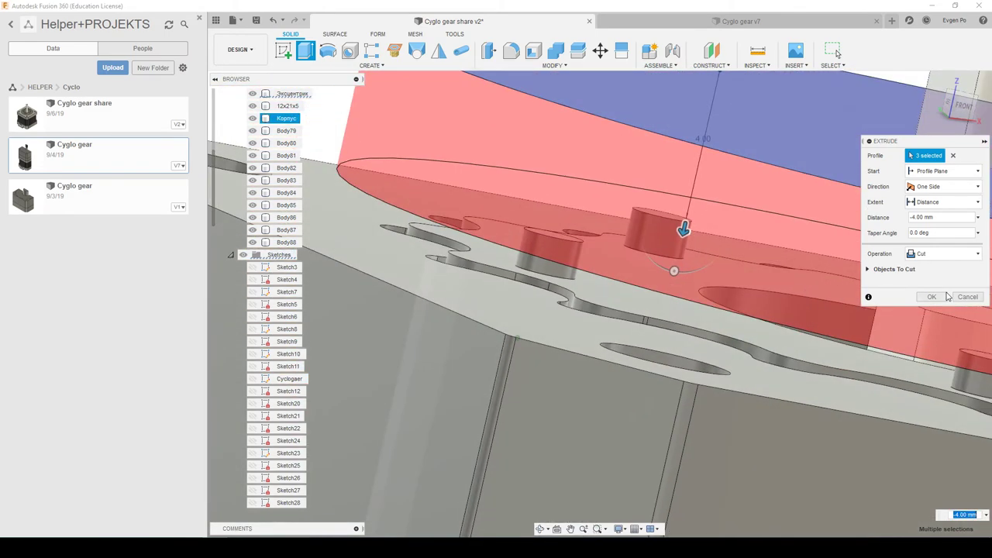
Set the extrude operation to New Body.
click(942, 253)
click(931, 305)
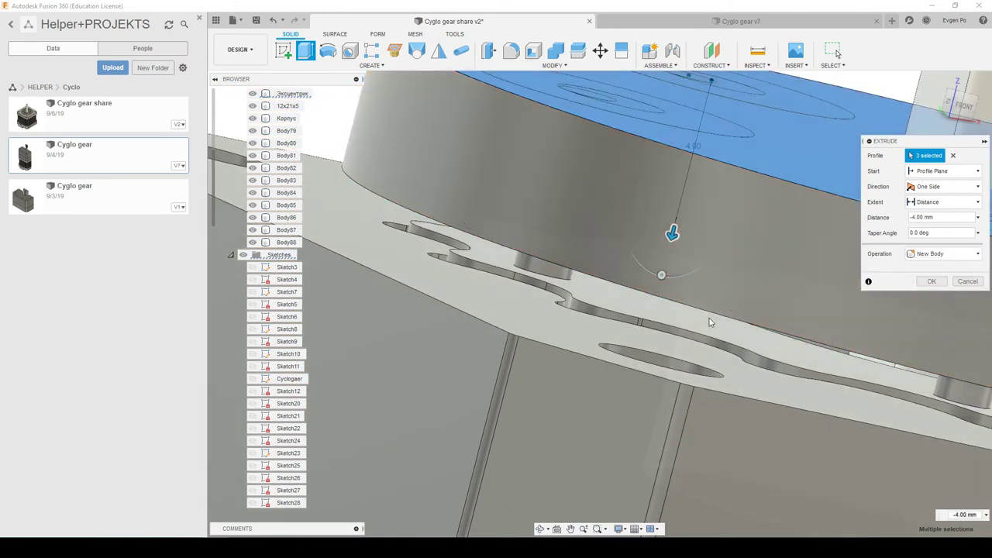
scroll(697, 309, down, 3)
shift+middle_drag(697, 310, 637, 338)
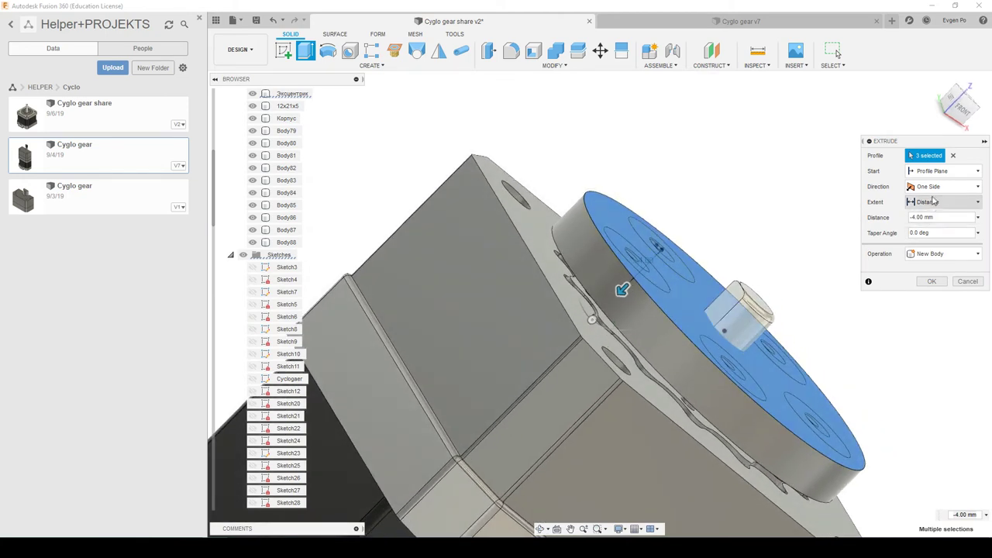
Extrude to two sides with Side 2 at -2 mm, creating Body89.
click(944, 186)
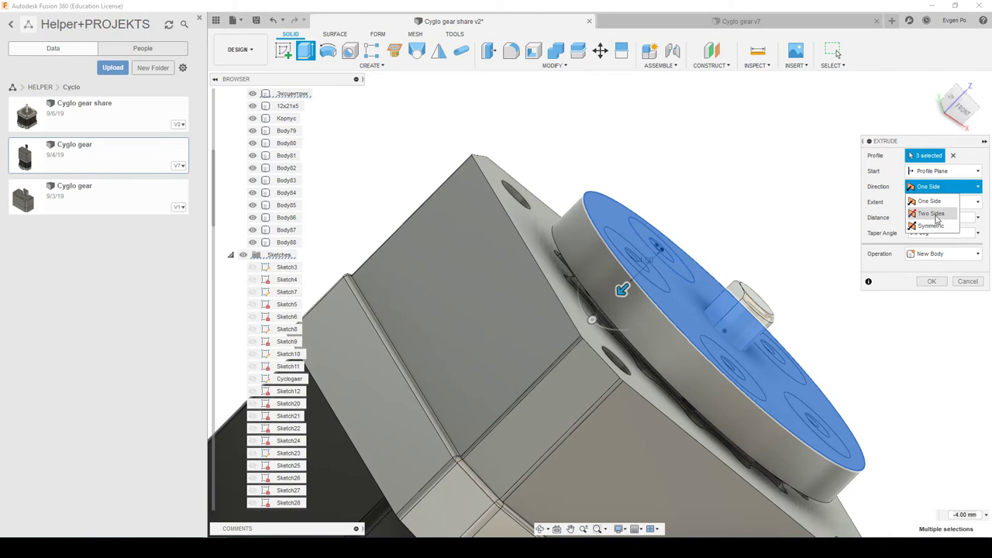
click(933, 213)
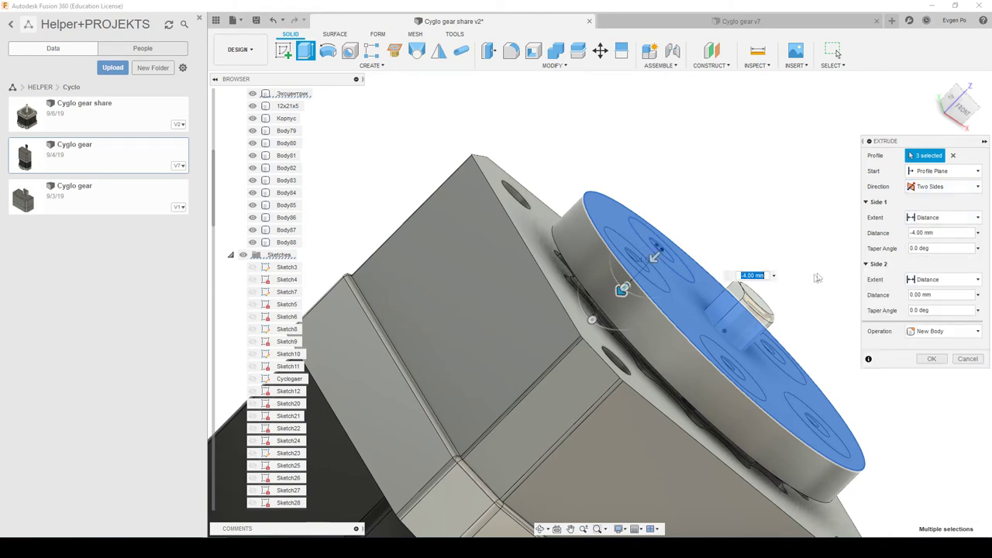
drag(655, 256, 685, 224)
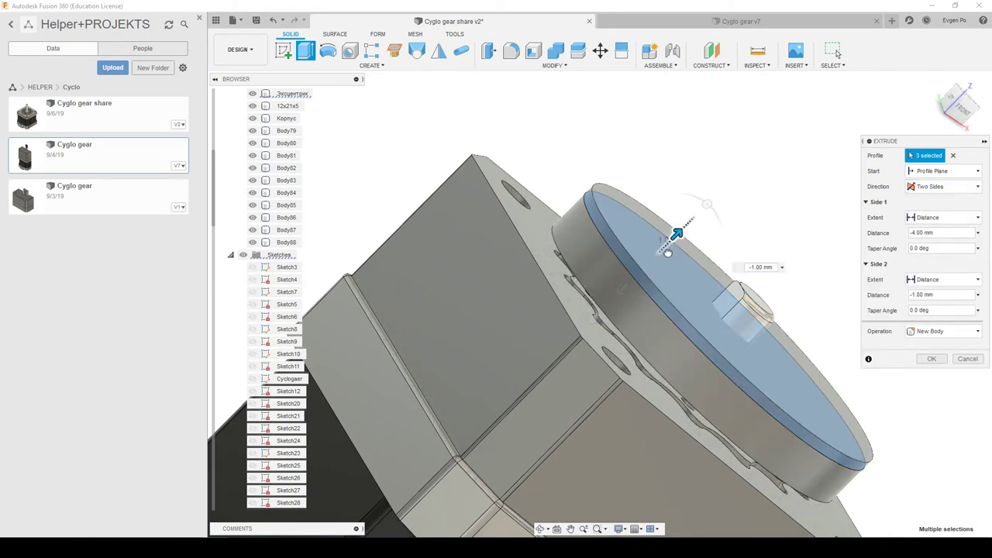
scroll(770, 234, down, 3)
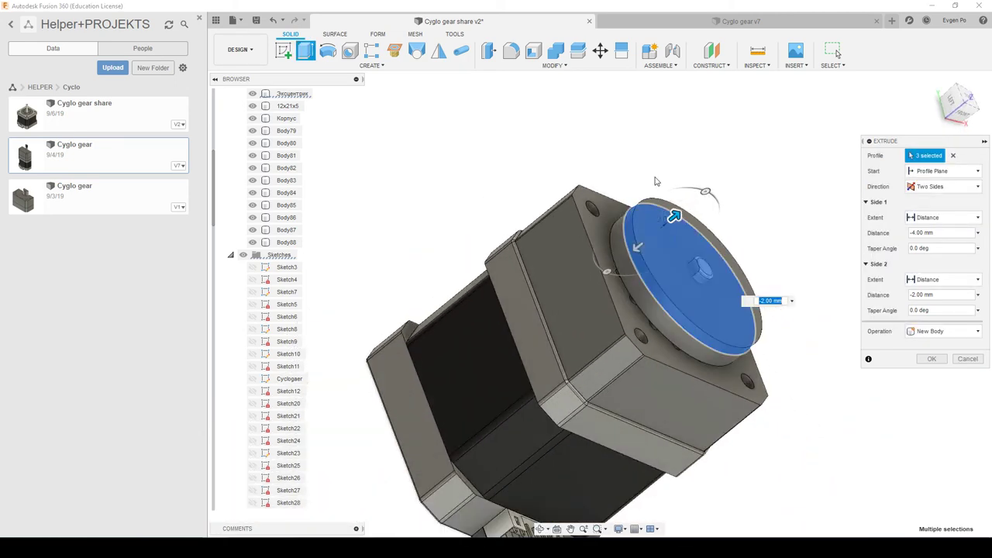
shift+middle_drag(660, 175, 637, 124)
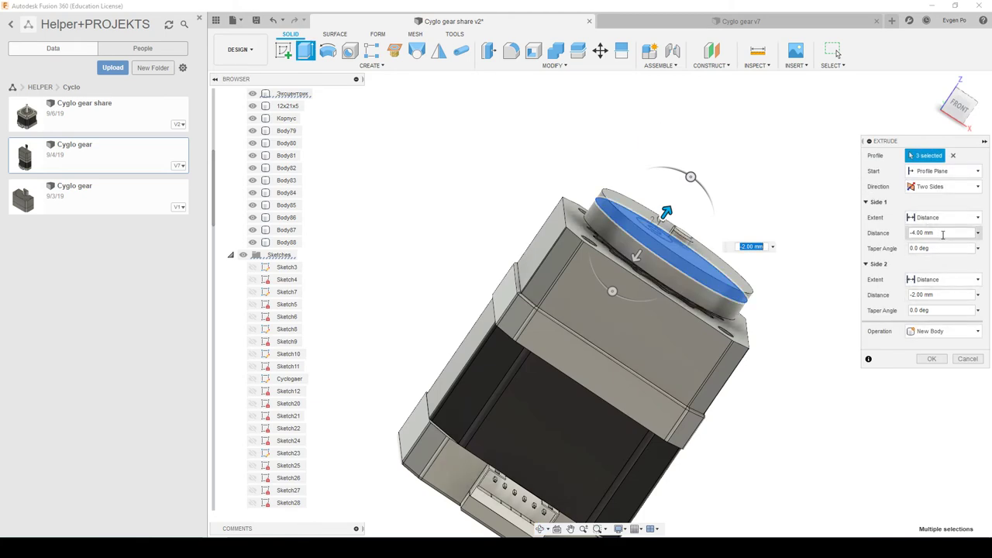
click(933, 233)
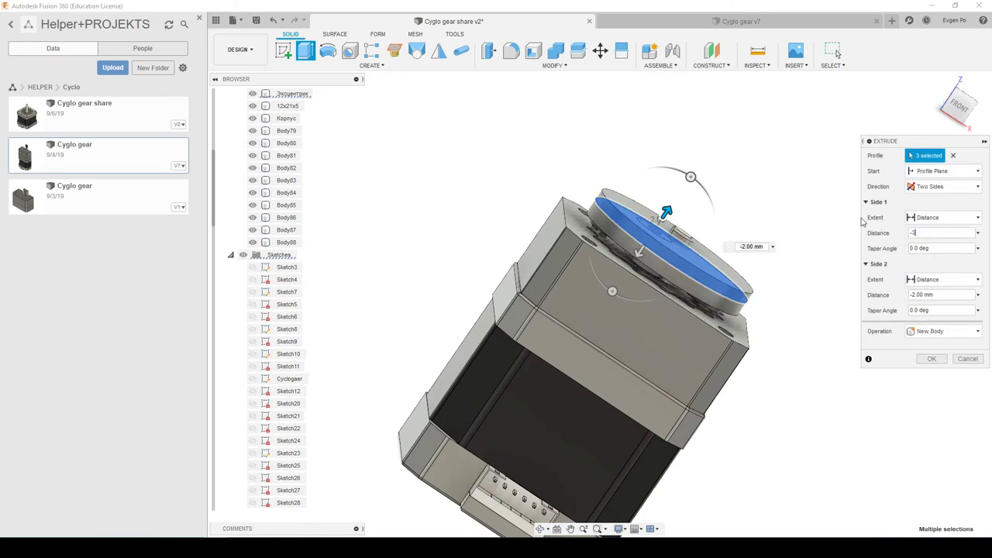
click(932, 359)
mouse_move(766, 281)
shift+middle_down()
mouse_move(735, 239)
mouse_move(729, 248)
mouse_move(750, 258)
mouse_move(756, 246)
shift+middle_up()
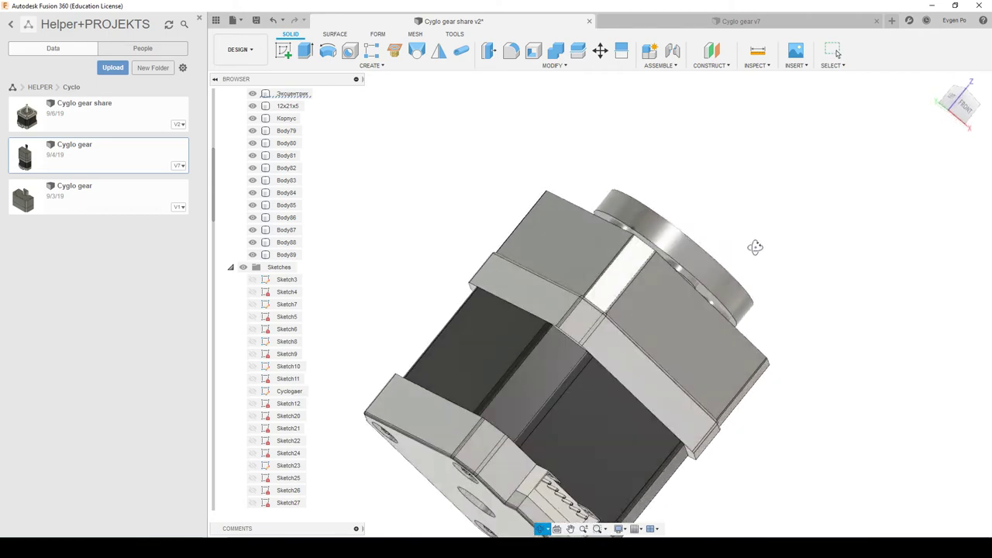
scroll(744, 279, up, 3)
scroll(721, 311, up, 3)
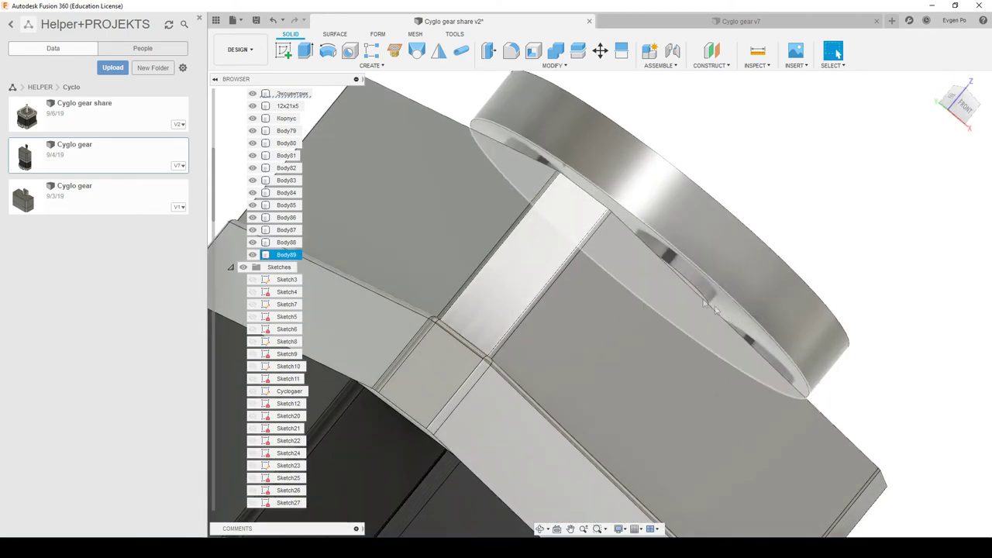
Start an extrude of the disc's rim profile, then cancel it.
click(304, 51)
scroll(674, 303, up, 3)
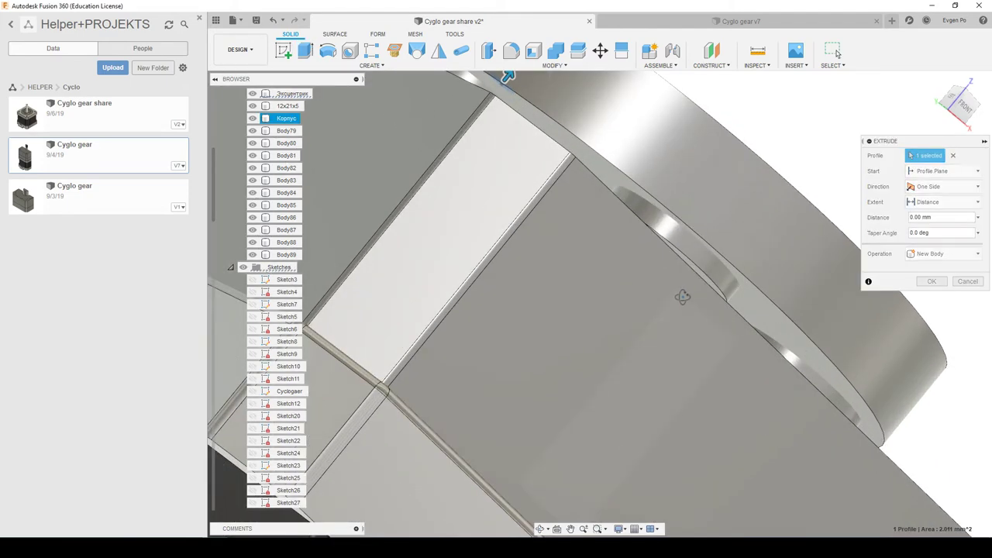
scroll(698, 294, up, 3)
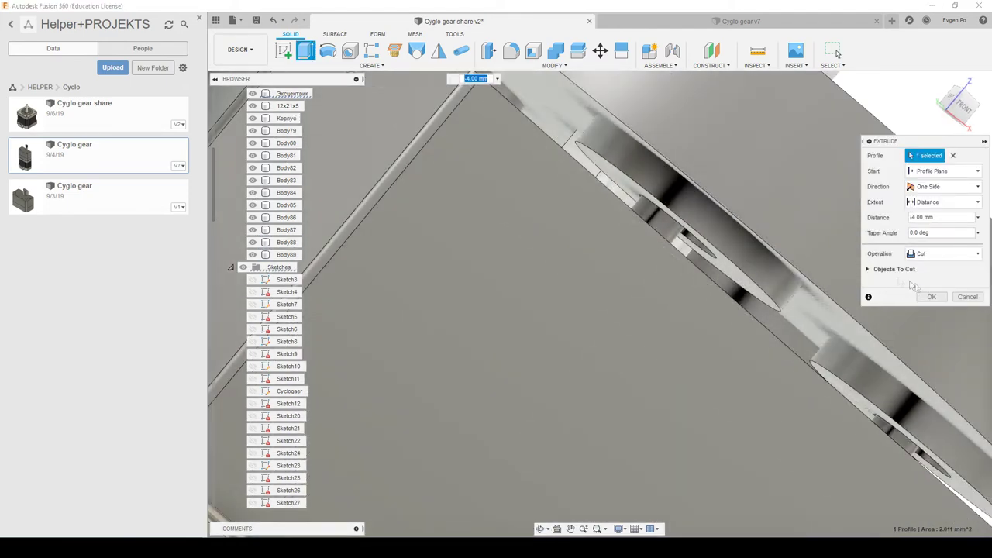
scroll(742, 293, down, 2)
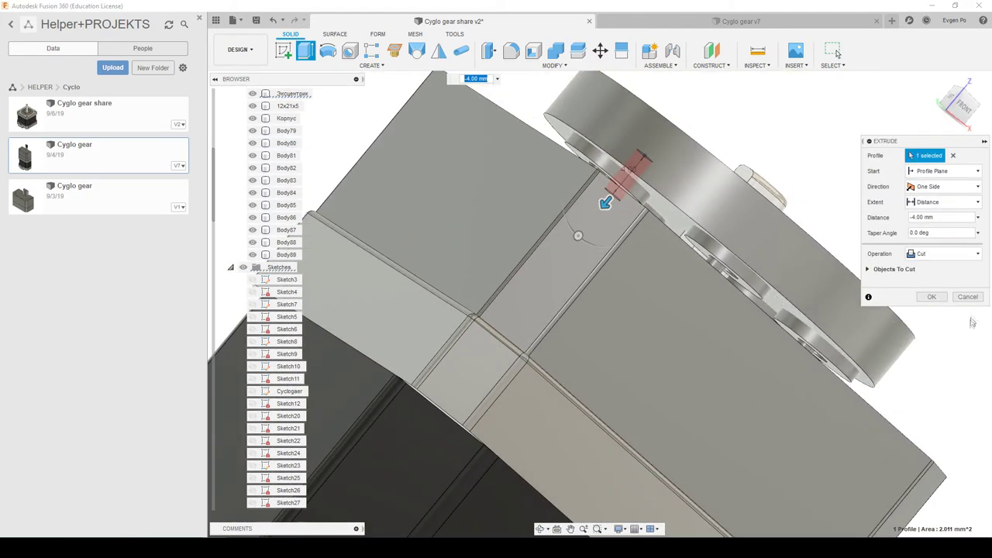
click(966, 297)
Extrude the disc's rim face 1 mm as a separate new body.
scroll(814, 312, up, 3)
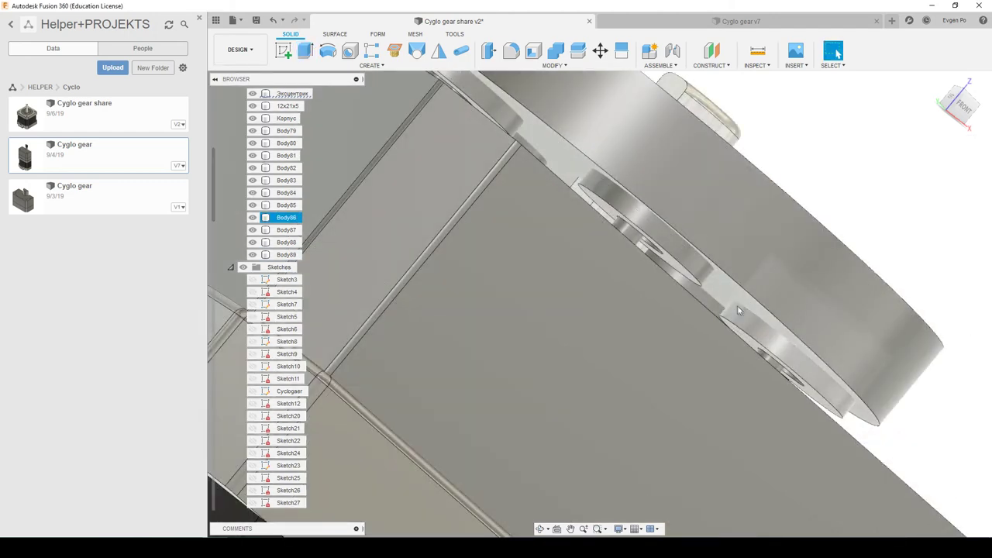
click(725, 293)
key(e)
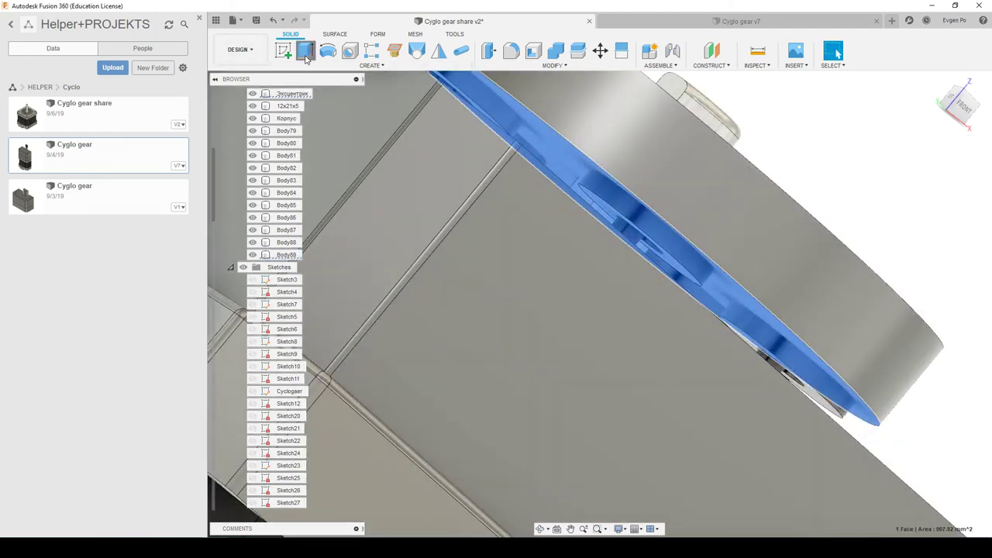
scroll(620, 252, up, 2)
text(1)
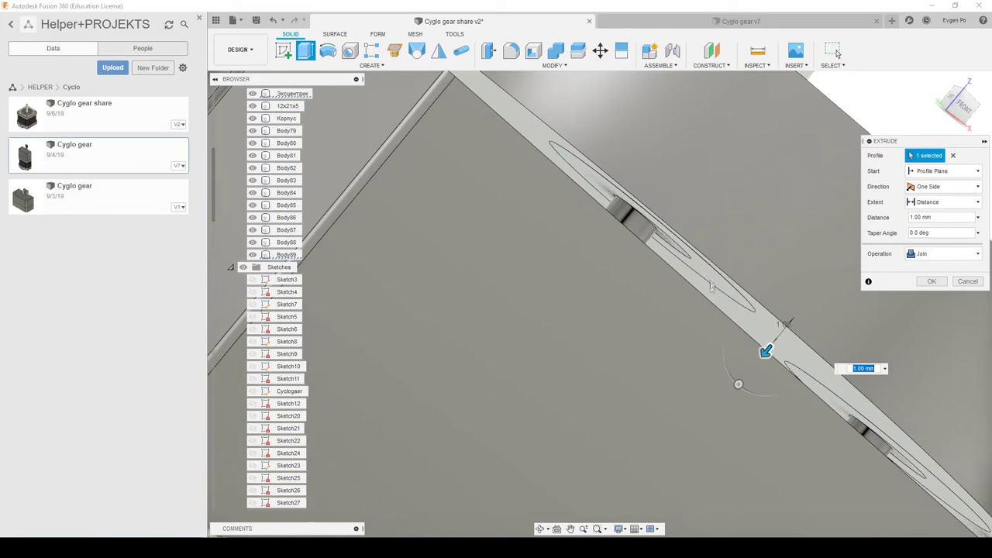
click(942, 254)
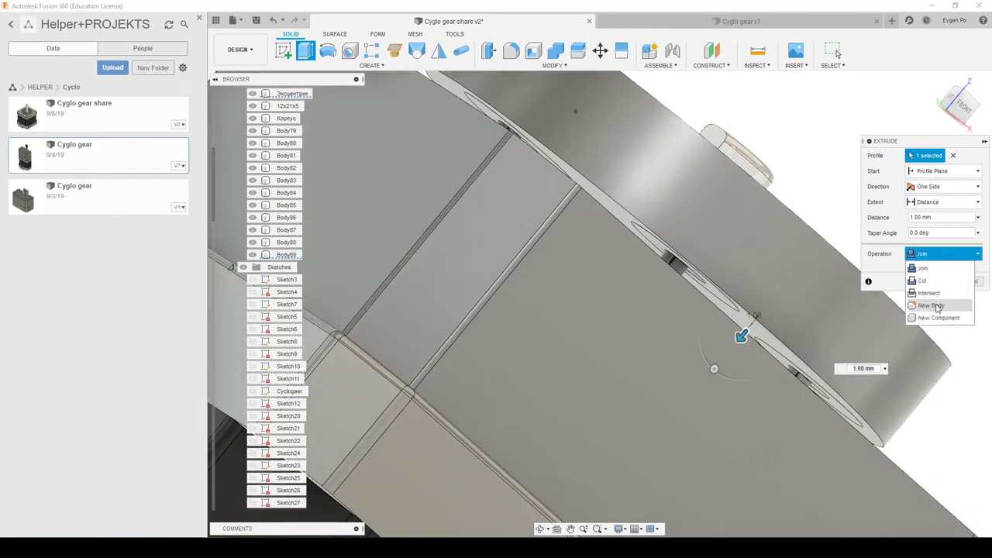
click(939, 303)
click(932, 281)
click(555, 51)
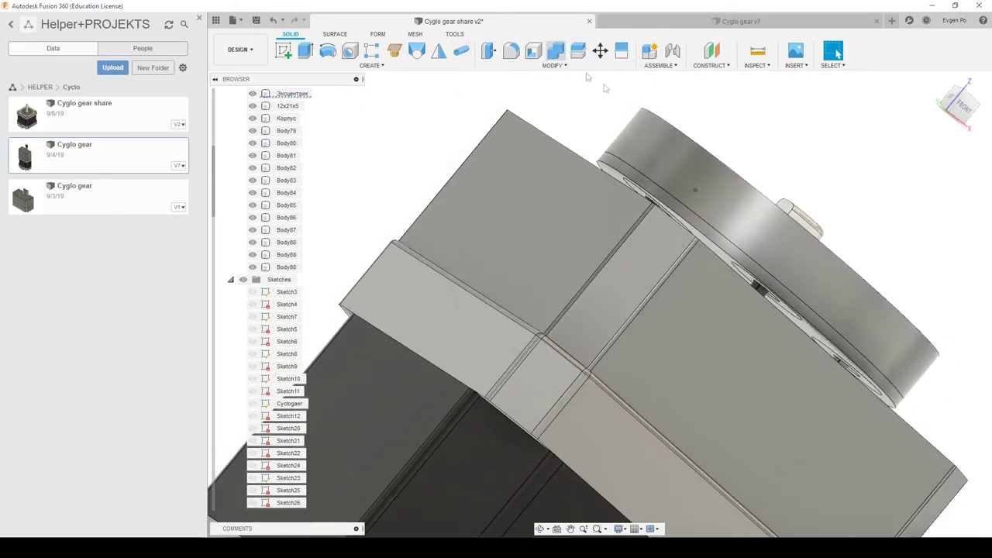
click(750, 251)
Join the 1 mm rim body Body90 into Body89.
click(751, 264)
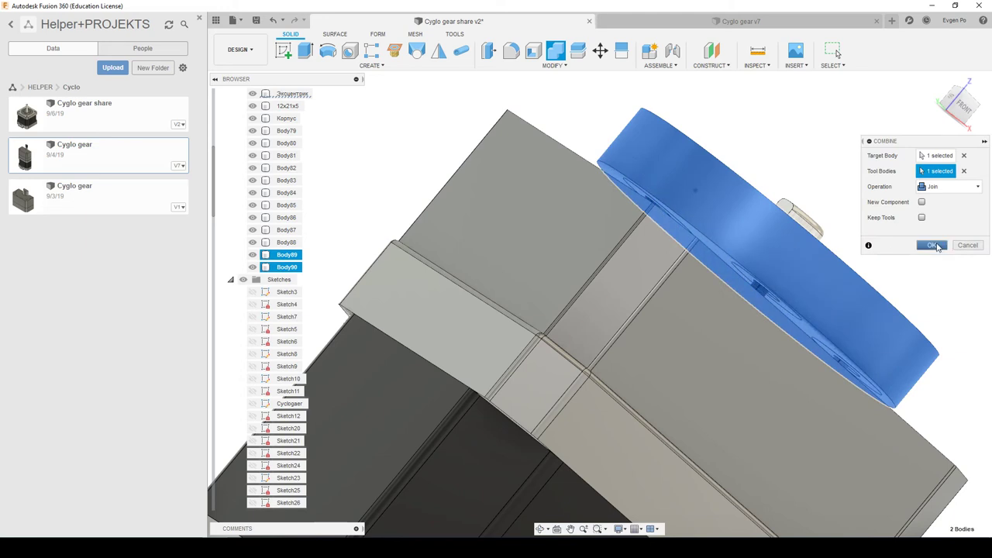
click(933, 245)
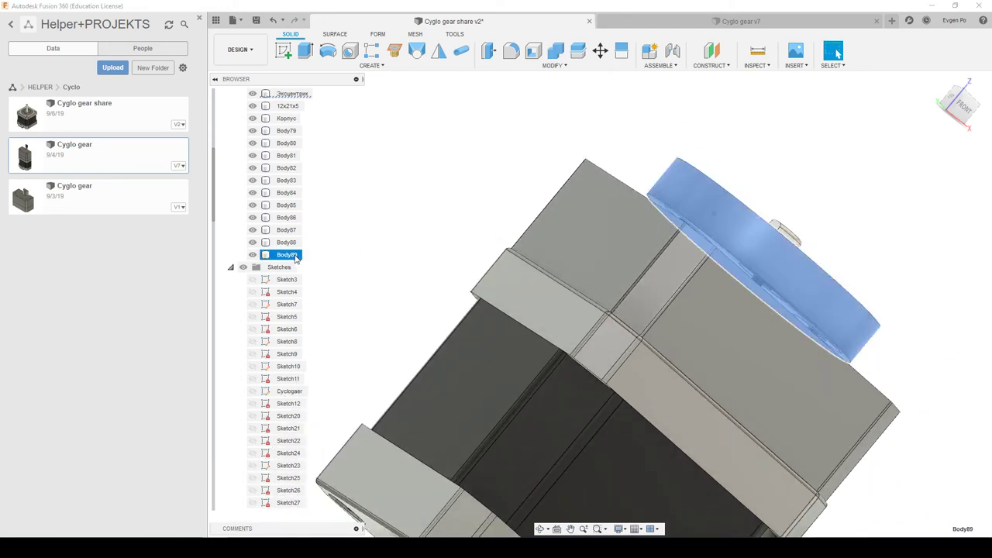
right_click(295, 259)
key(Escape)
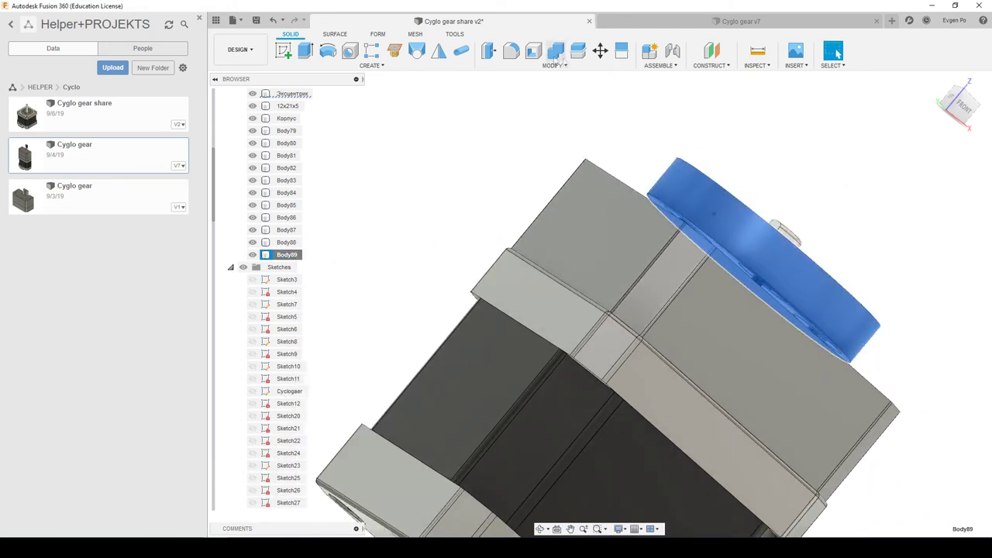
Cut Body84–Body87 out of Body88 with Combine, keeping the tool bodies.
click(555, 50)
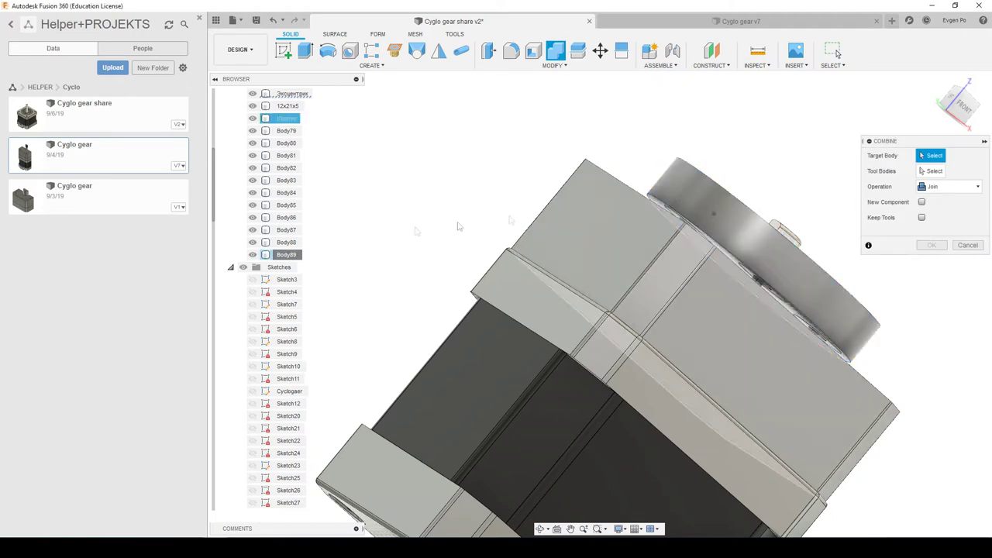
click(287, 242)
click(287, 229)
click(286, 216)
click(286, 205)
click(286, 192)
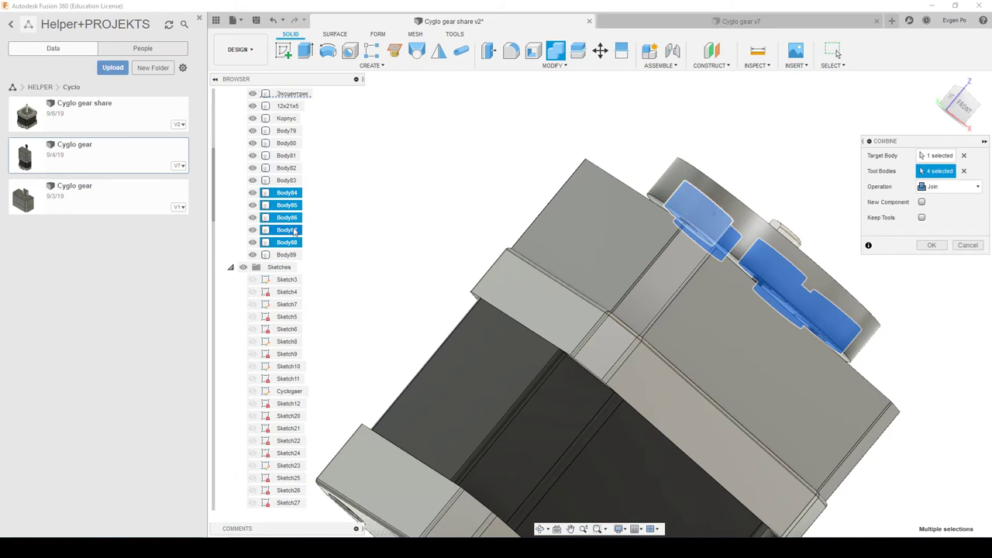
click(286, 118)
shift+middle_drag(465, 201, 543, 243)
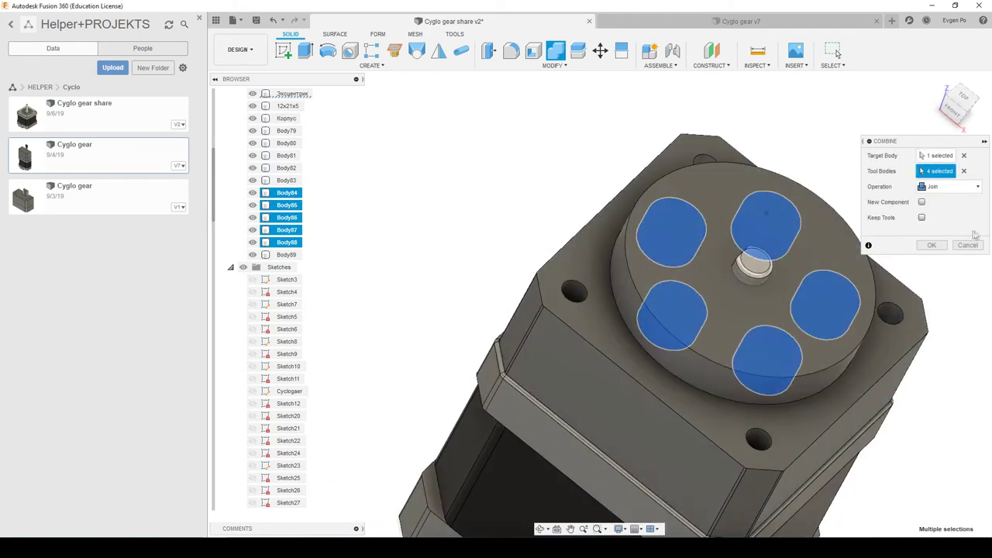
click(949, 186)
click(940, 215)
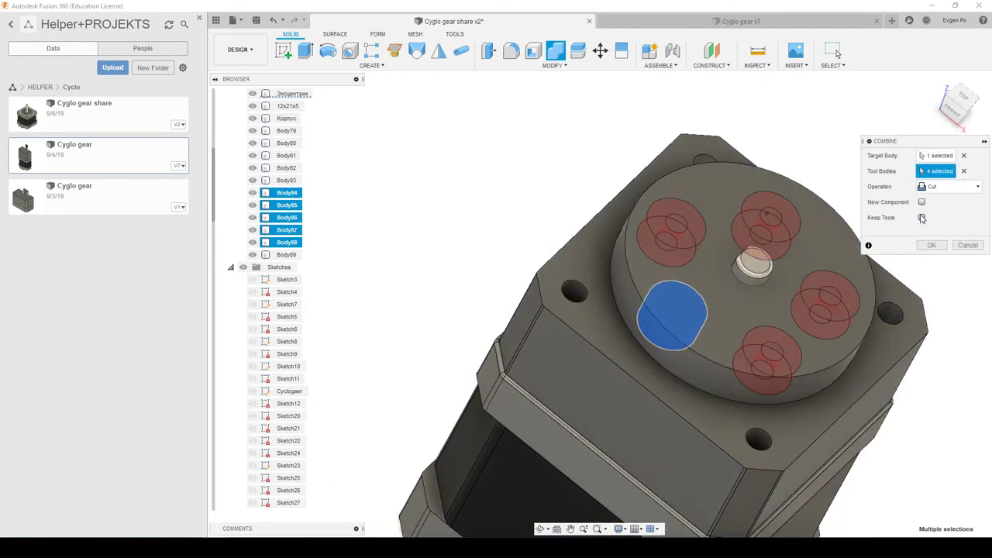
click(931, 246)
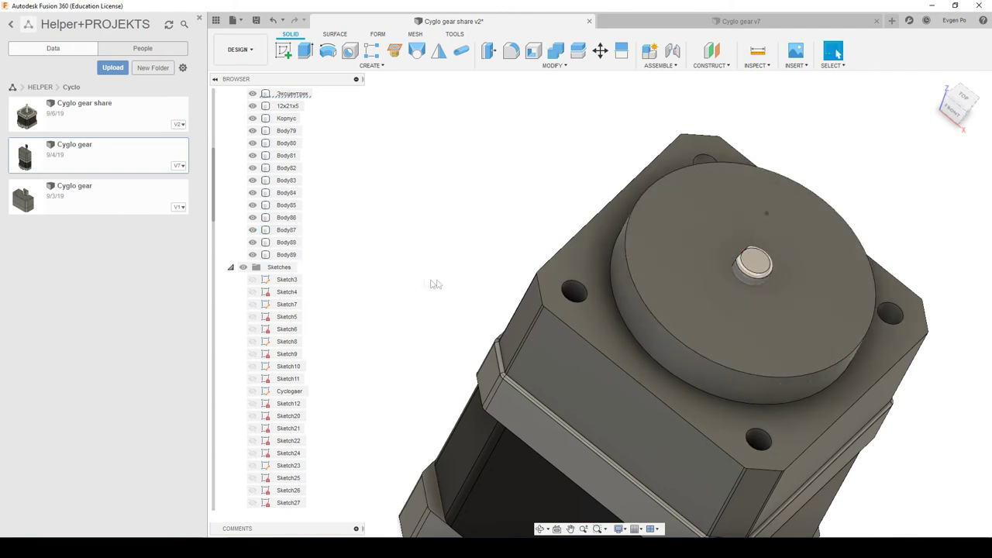
Isolate Body89 to inspect the disc from below, then restore the full motor assembly.
right_click(286, 255)
click(307, 495)
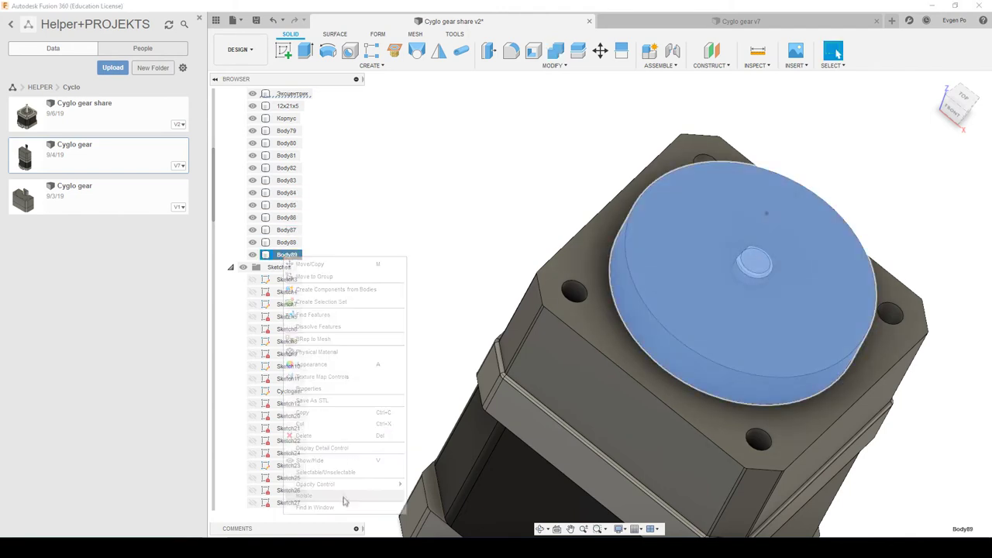
shift+middle_drag(493, 343, 590, 308)
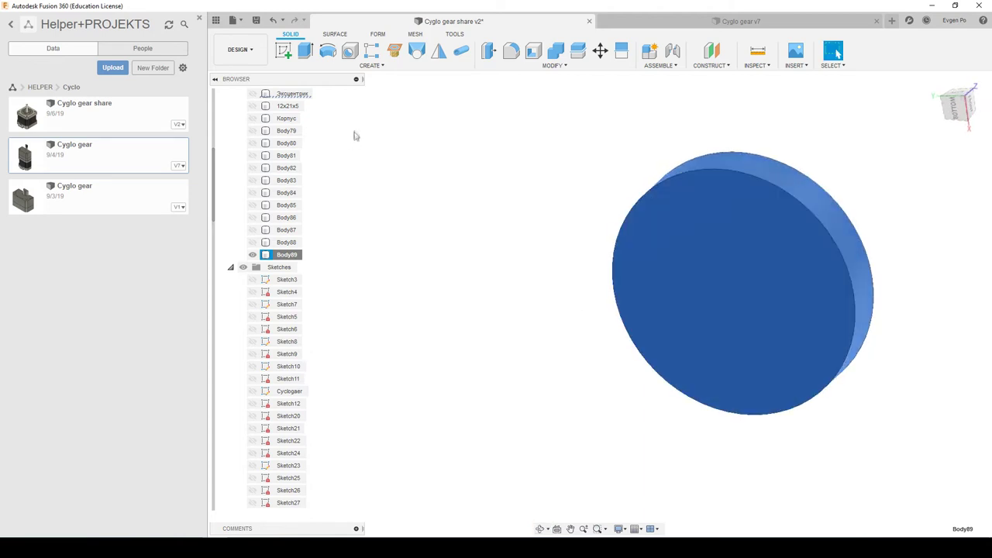
click(271, 21)
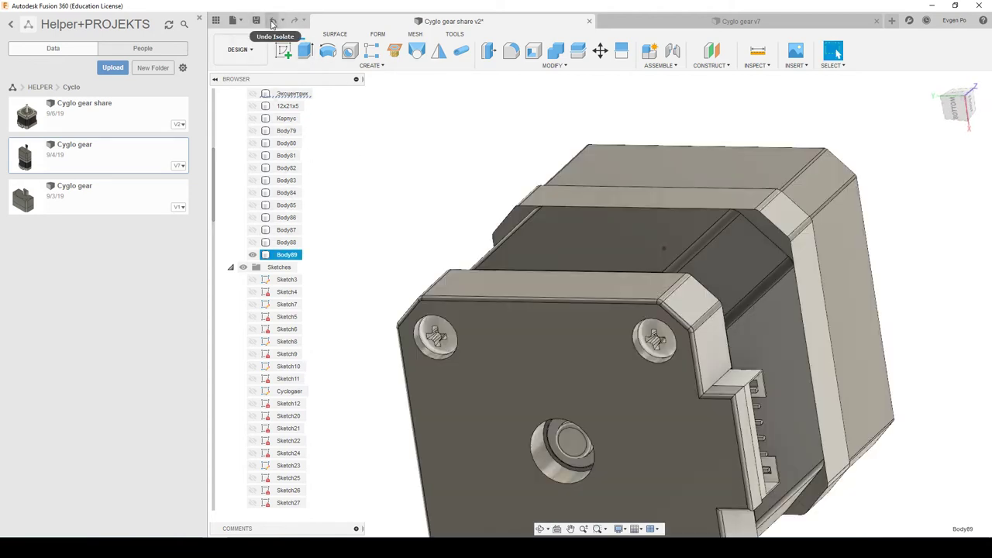
shift+middle_drag(407, 181, 645, 254)
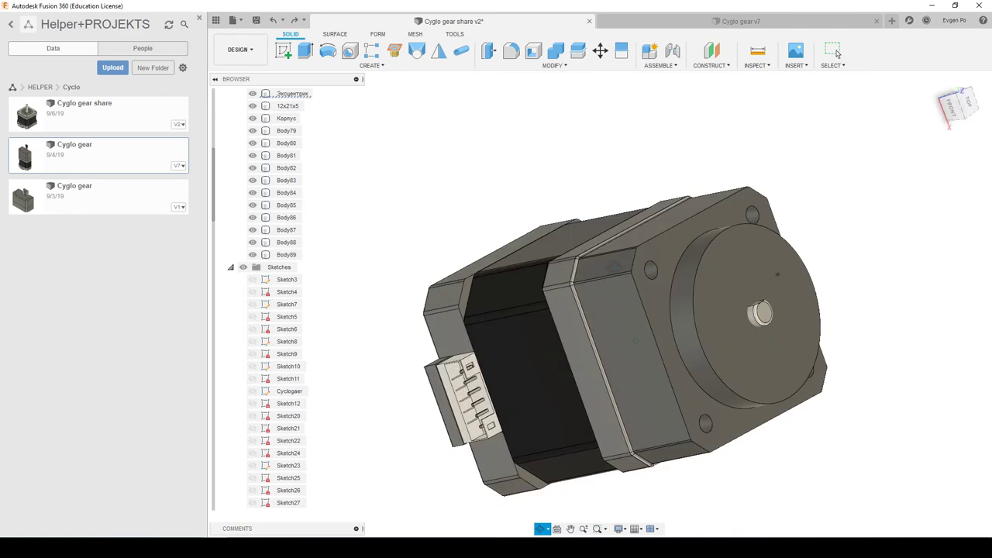
Combine-cut Body84–Body88 out of the Body89 disc, keeping the five cylinder tool bodies.
click(555, 50)
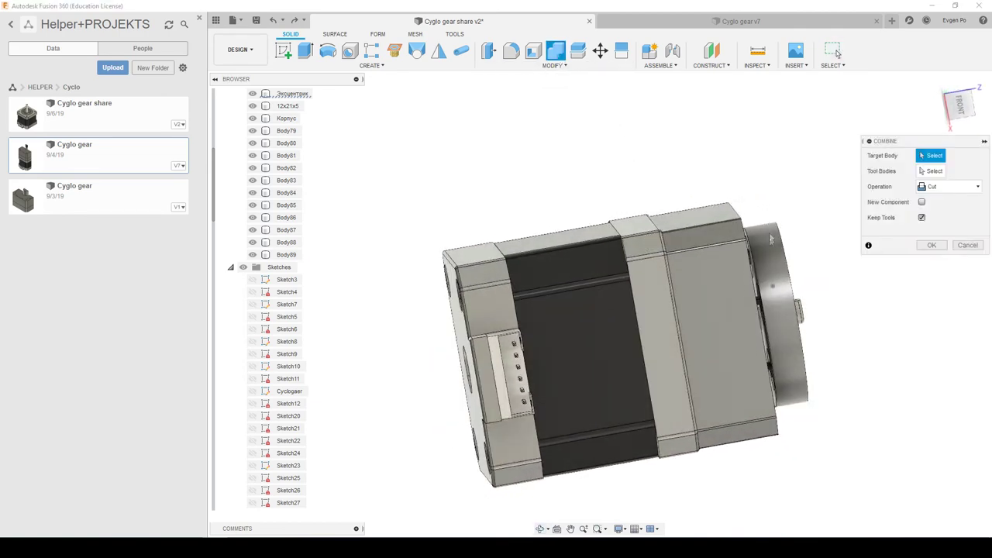
click(775, 310)
scroll(765, 320, up, 5)
scroll(810, 256, up, 2)
click(286, 242)
click(287, 230)
click(287, 217)
click(286, 205)
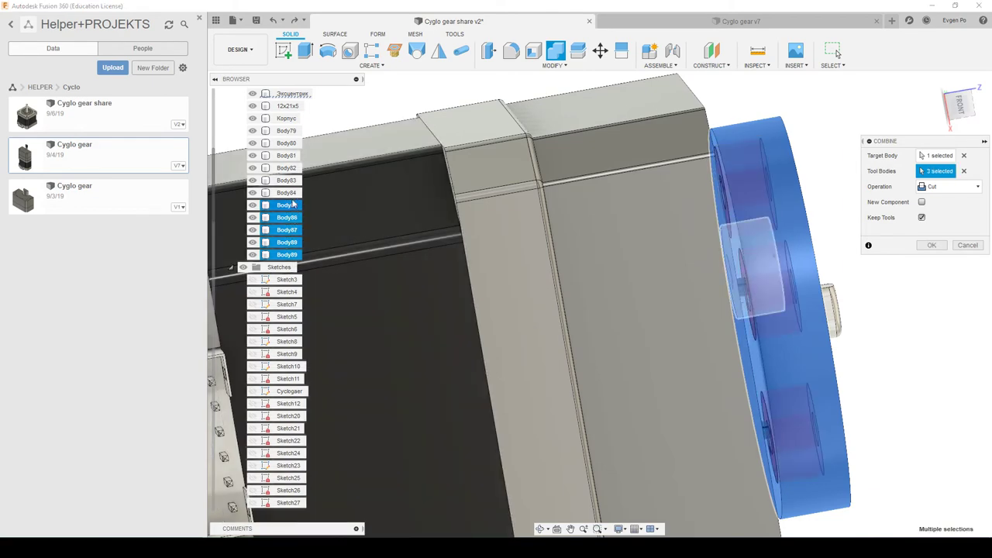
click(286, 117)
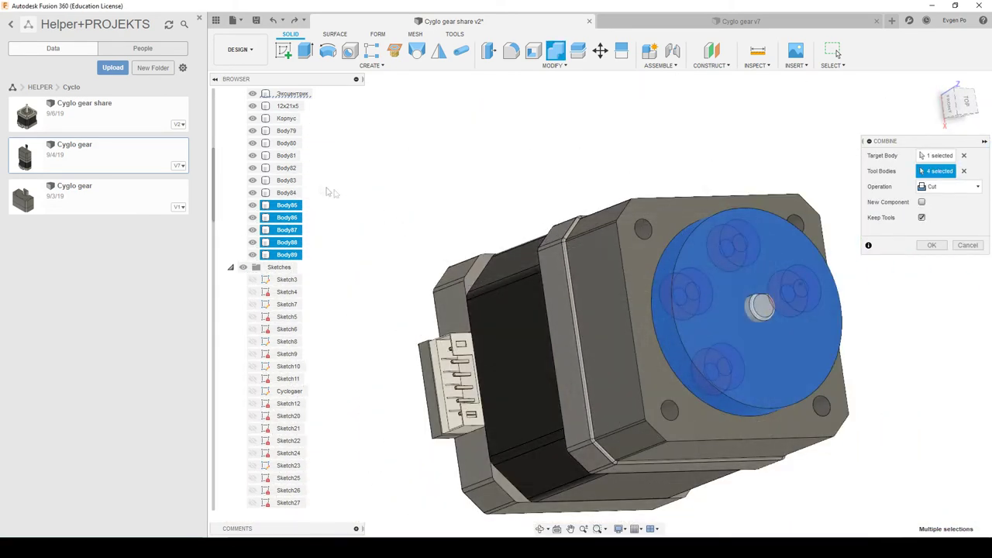
click(288, 193)
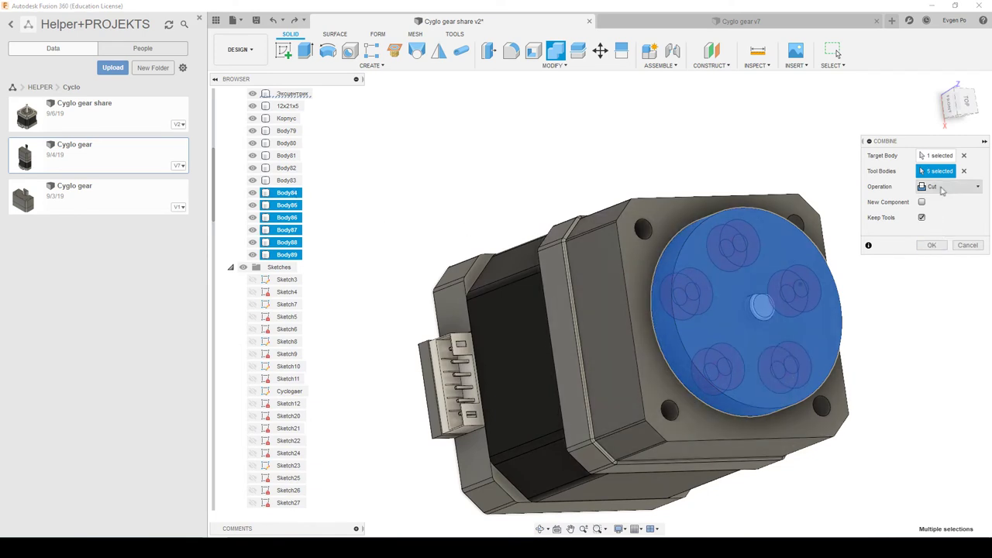
click(933, 245)
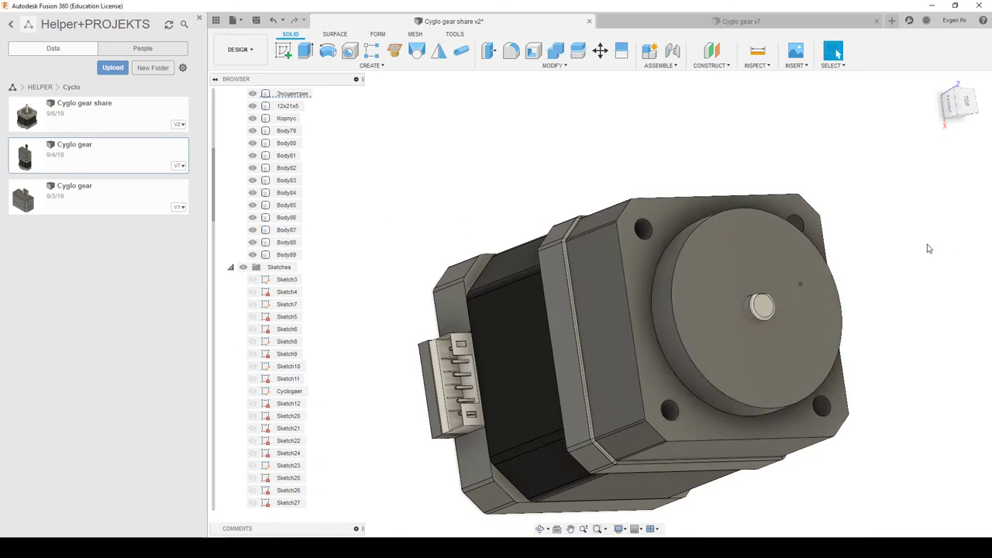
click(284, 256)
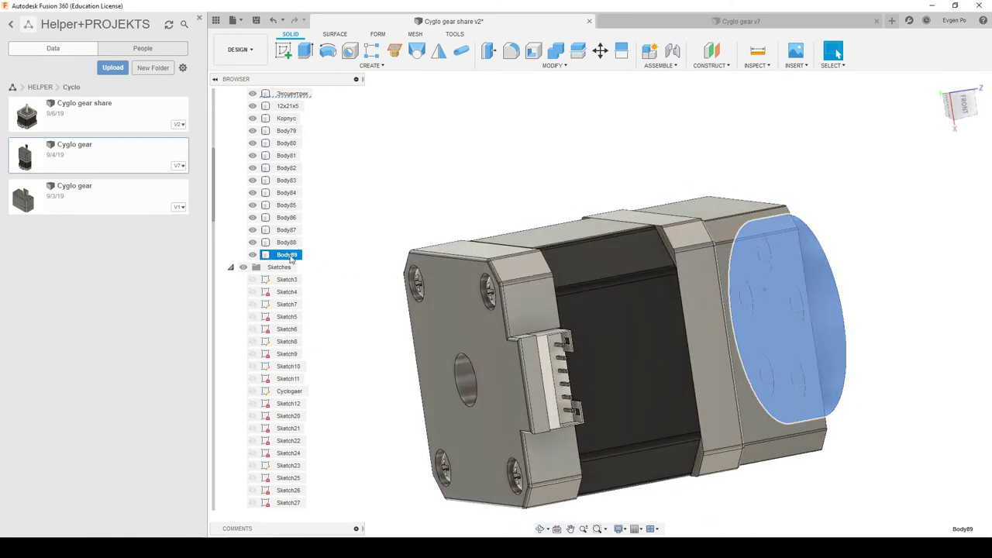
Isolate Body89 and extrude its five inner hole faces -4 mm as a cut.
right_click(290, 259)
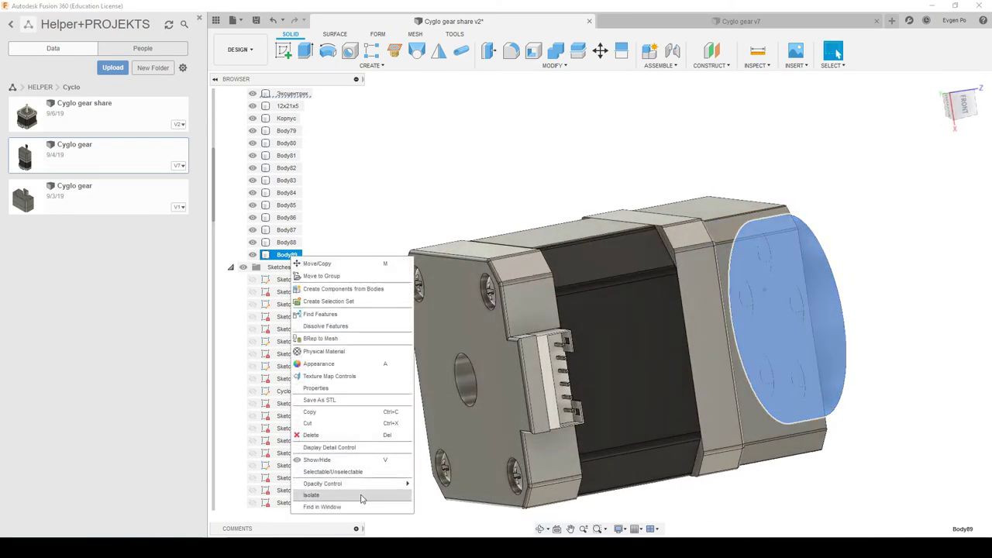
click(361, 496)
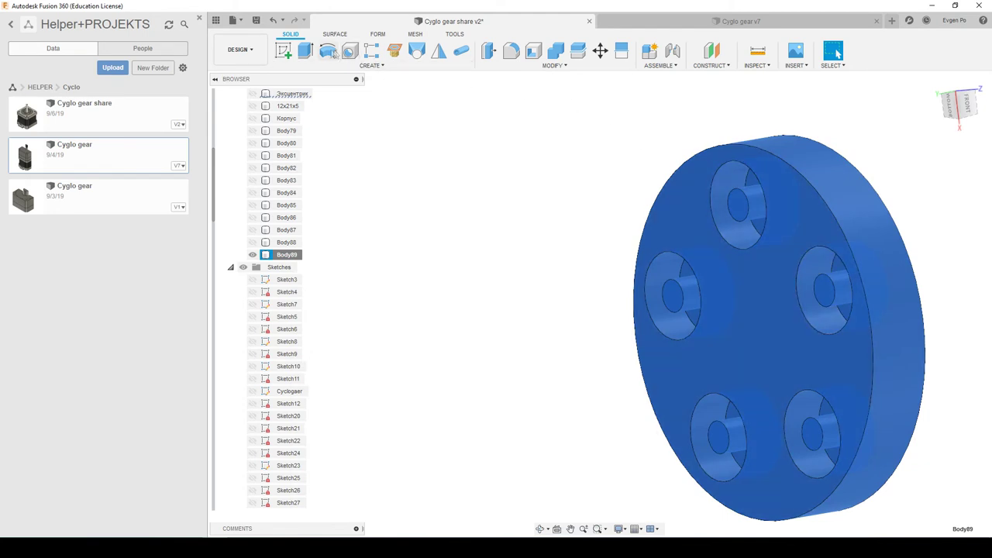
click(304, 50)
click(742, 203)
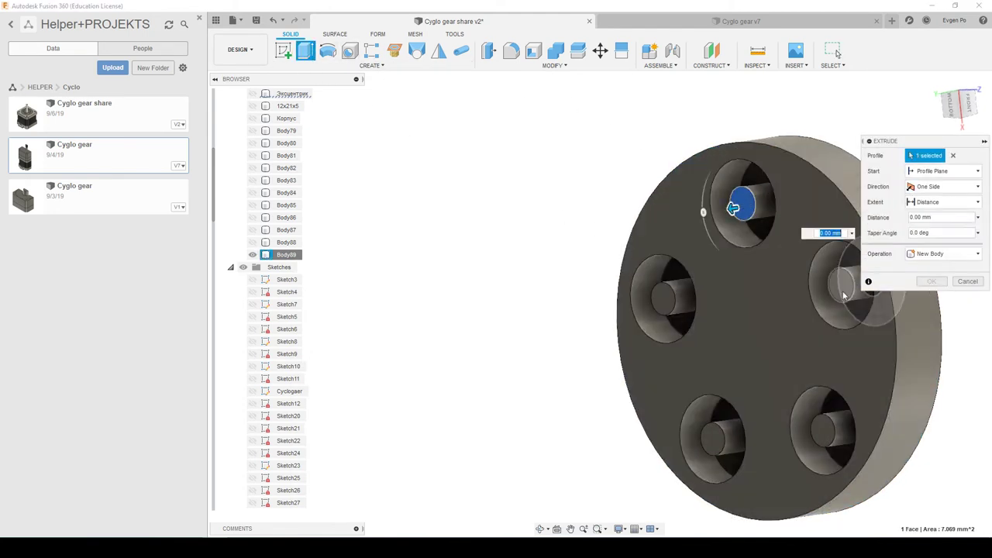
click(841, 284)
click(819, 428)
click(707, 441)
click(664, 293)
scroll(785, 236, up, 3)
text(-4)
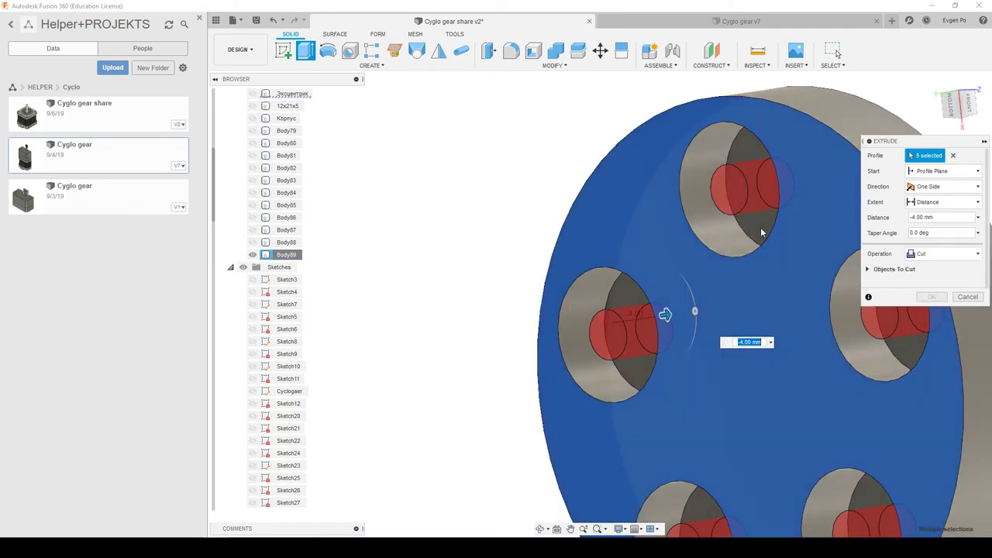
key(Return)
Show all bodies again and orbit to look at the motor face.
scroll(851, 304, down, 3)
scroll(809, 317, down, 2)
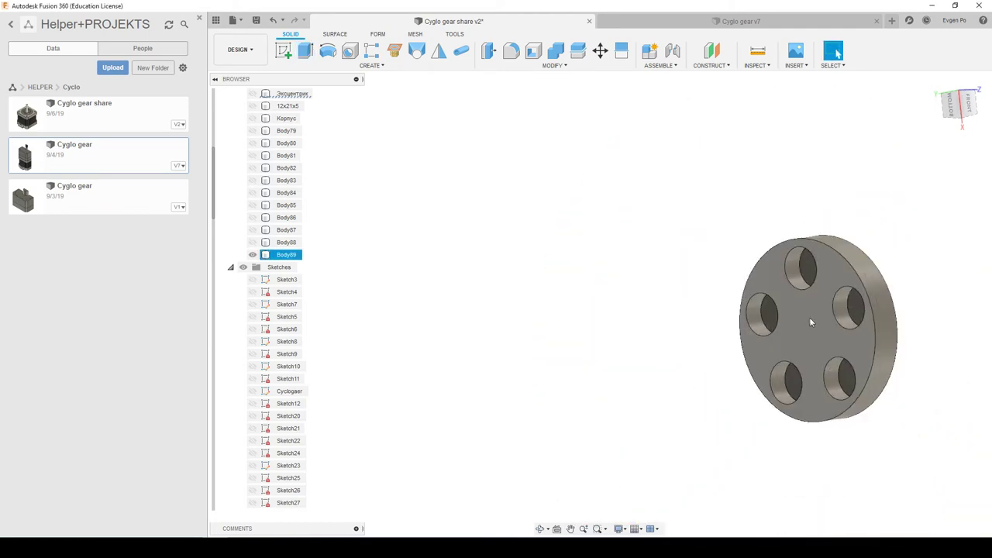
key(Escape)
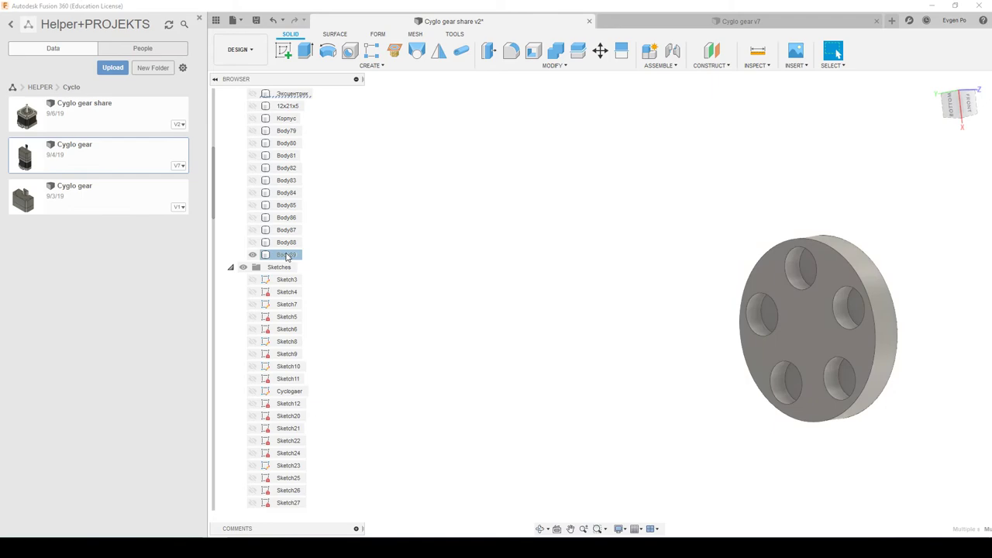
right_click(287, 256)
click(372, 505)
mouse_move(567, 307)
shift+middle_down()
mouse_move(580, 244)
mouse_move(621, 269)
mouse_move(651, 248)
shift+middle_up()
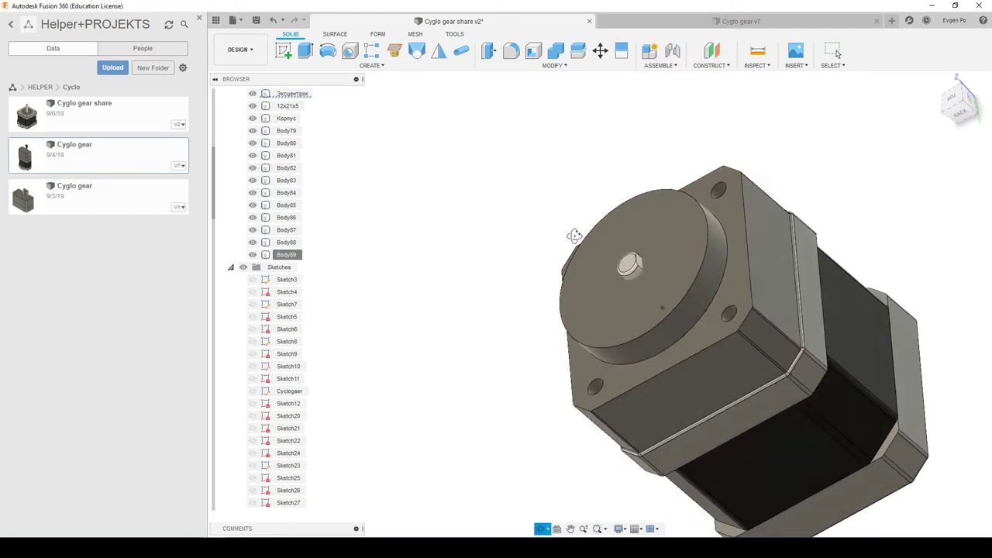
Combine-cut the motor shaft out of Body89, keeping the shaft as a tool body.
click(555, 50)
click(651, 248)
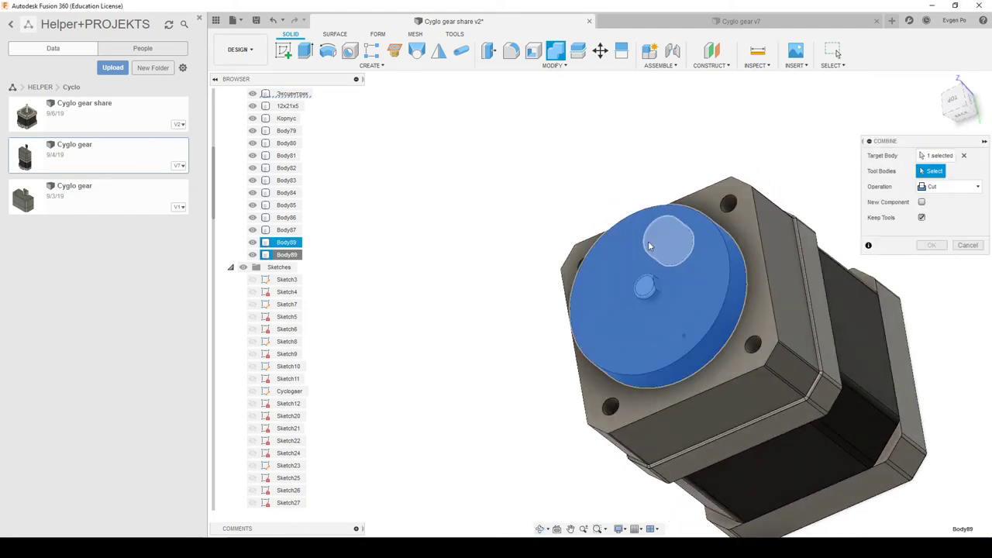
shift+middle_drag(706, 126, 680, 177)
scroll(624, 291, up, 3)
click(609, 335)
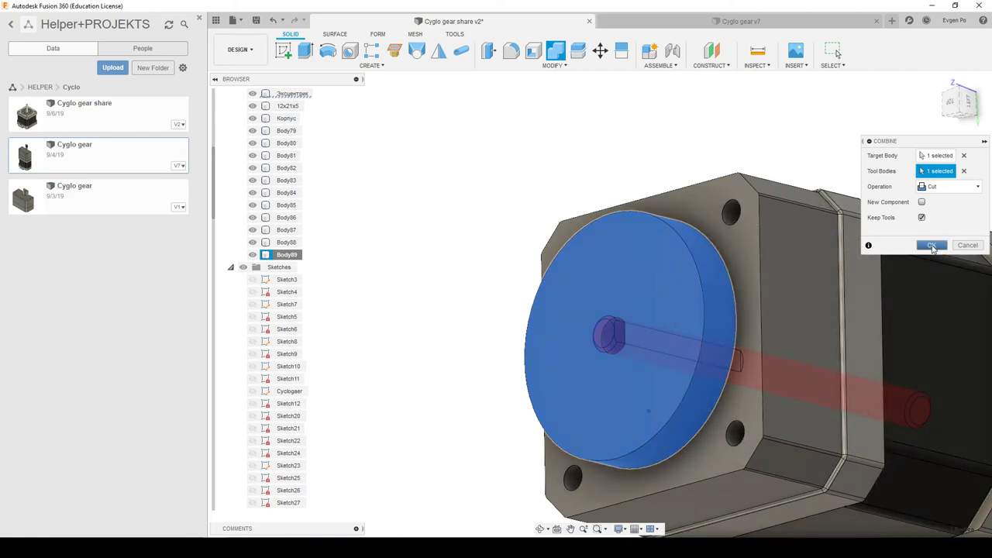
click(931, 246)
Isolate Body89 and select a face inside its D-shaped centre bore.
right_click(292, 260)
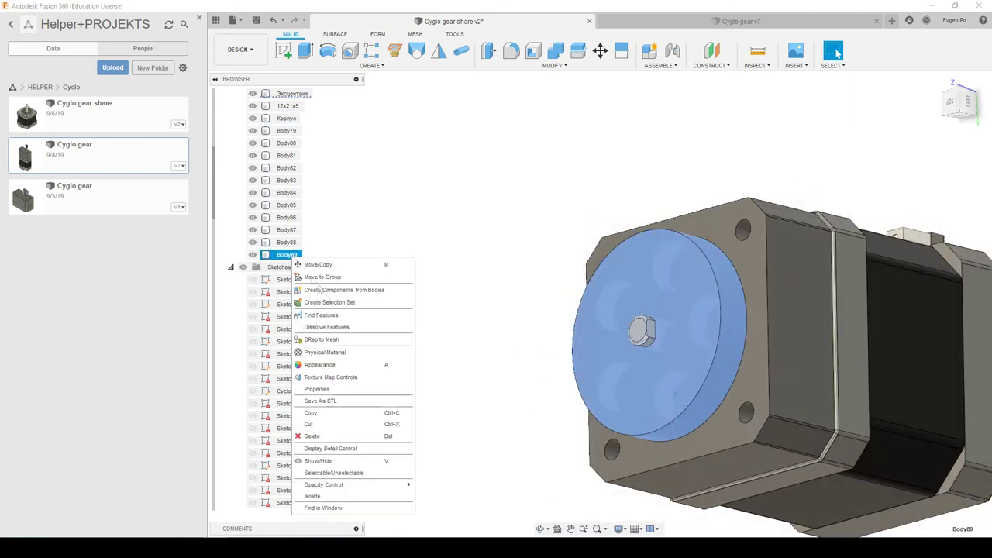
click(354, 497)
shift+middle_drag(636, 325, 647, 334)
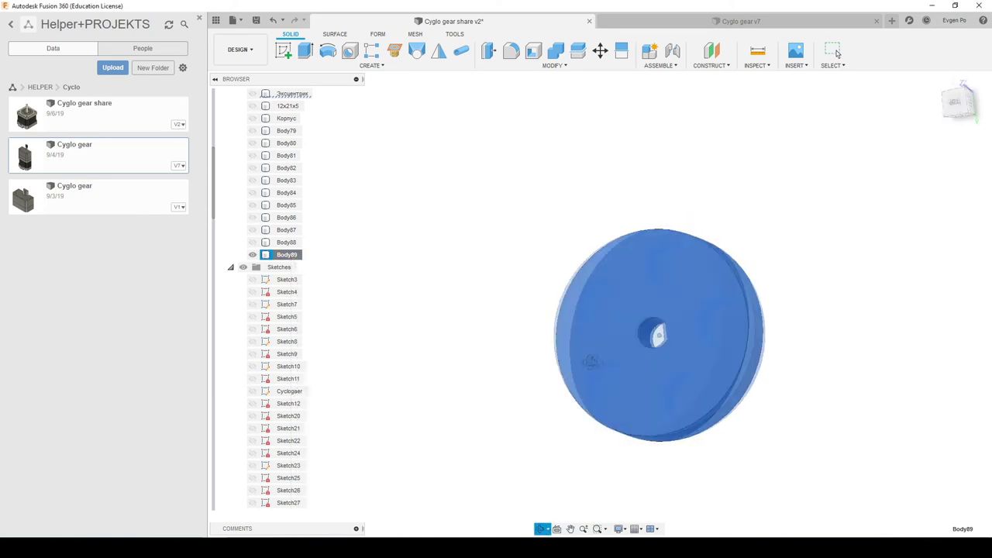
click(647, 339)
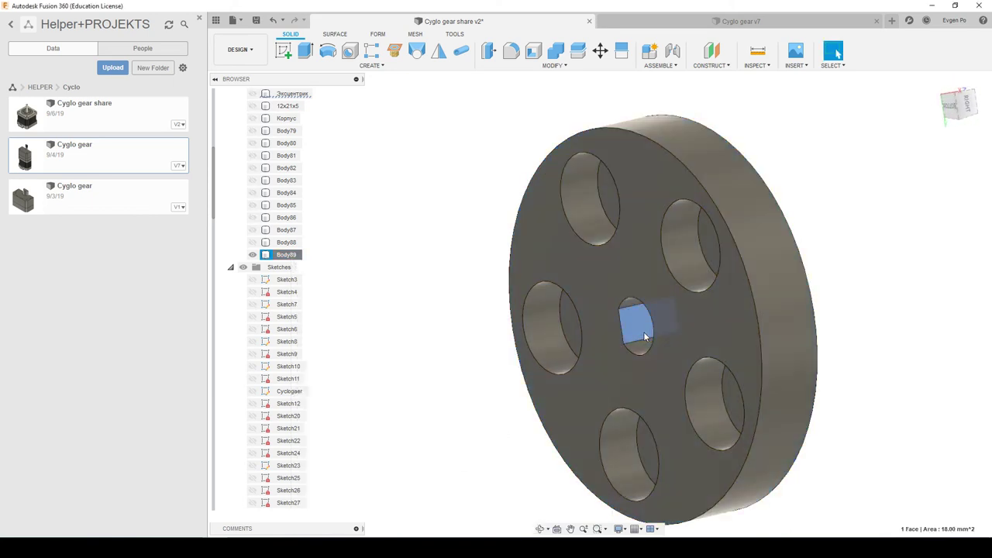
Try filleting the centre hole's edge and face, then cancel the failed fillet.
scroll(647, 340, down, 2)
click(511, 51)
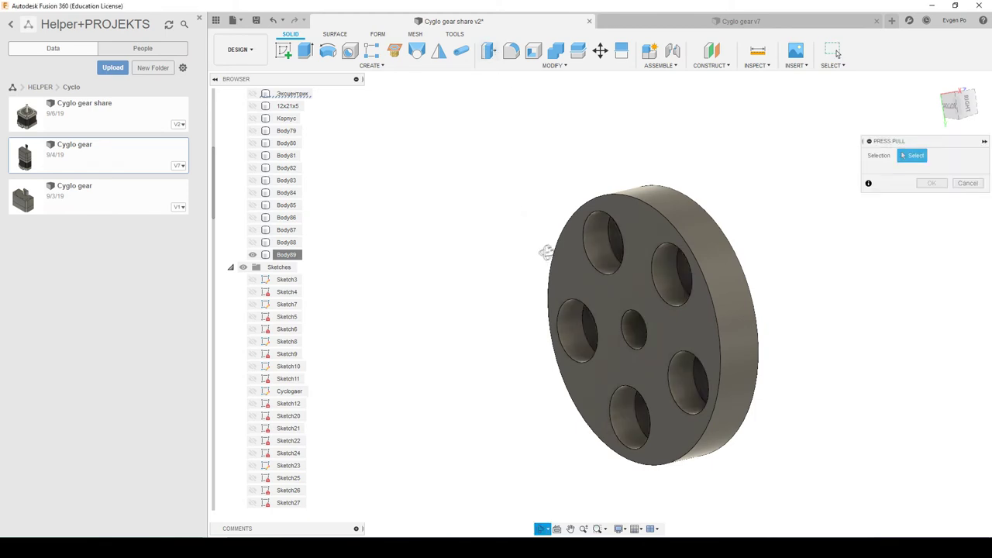
scroll(636, 325, up, 3)
scroll(651, 326, up, 2)
click(655, 327)
click(655, 327)
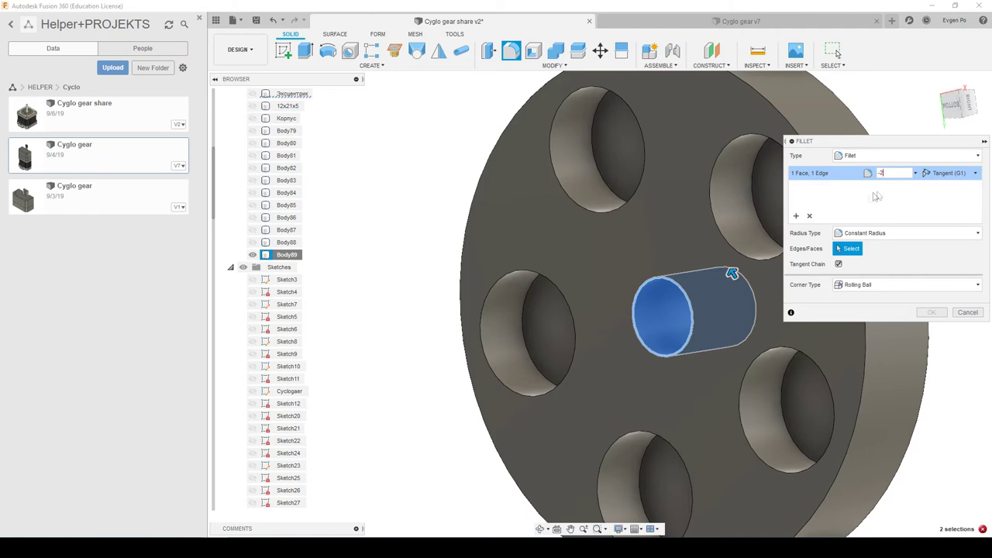
shift+middle_drag(731, 281, 712, 288)
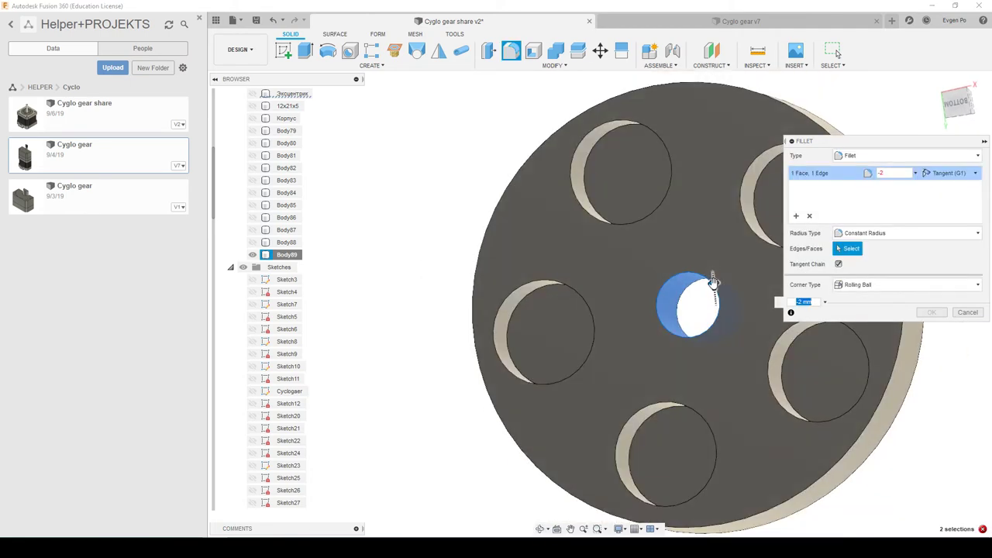
key(Return)
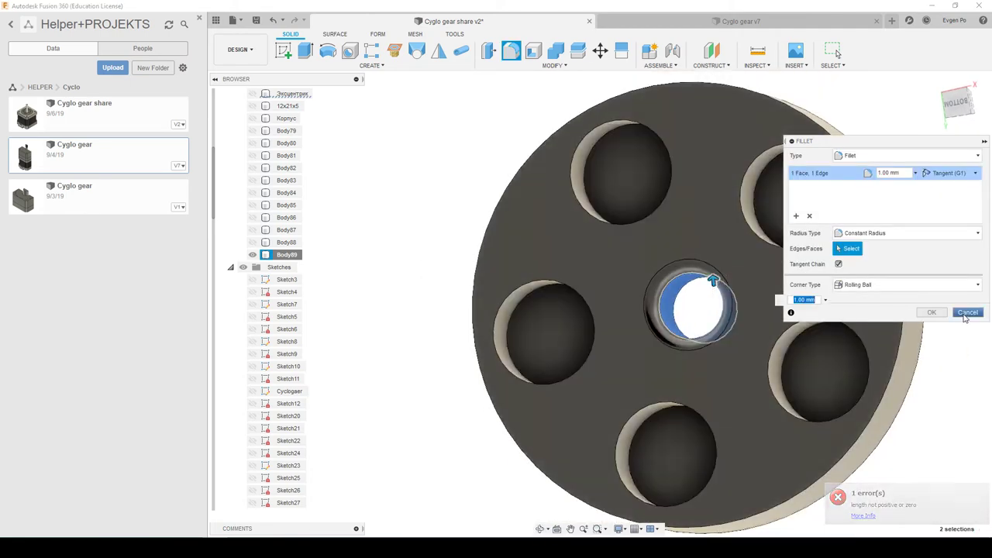
key(Escape)
Offset the centre hole's inner wall 4 mm and bring back all hidden bodies.
scroll(737, 317, up, 3)
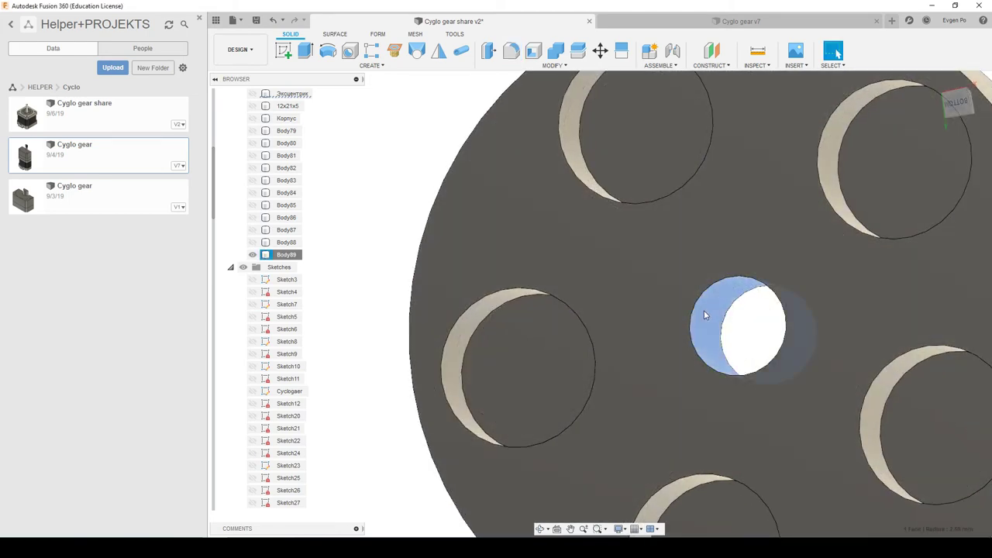
click(705, 311)
click(487, 54)
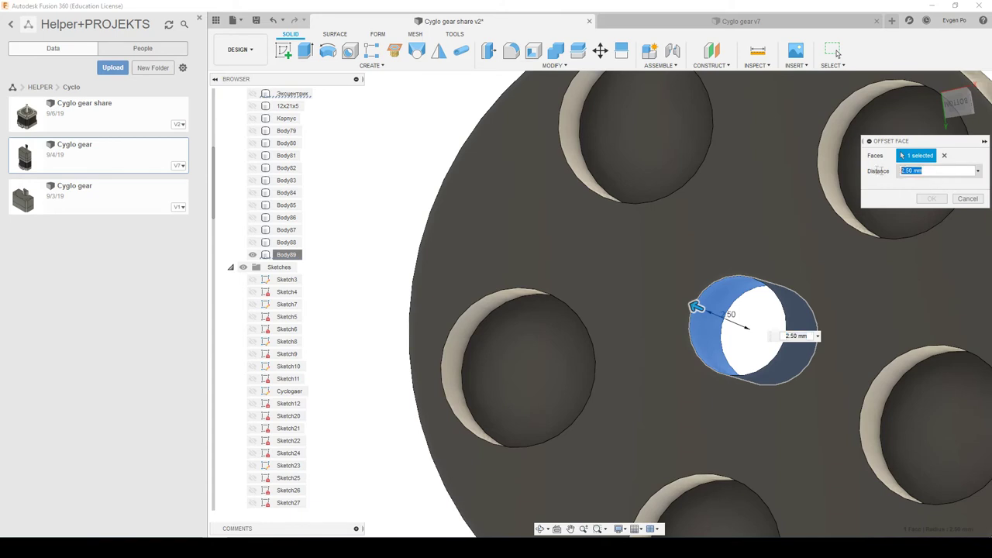
text(4)
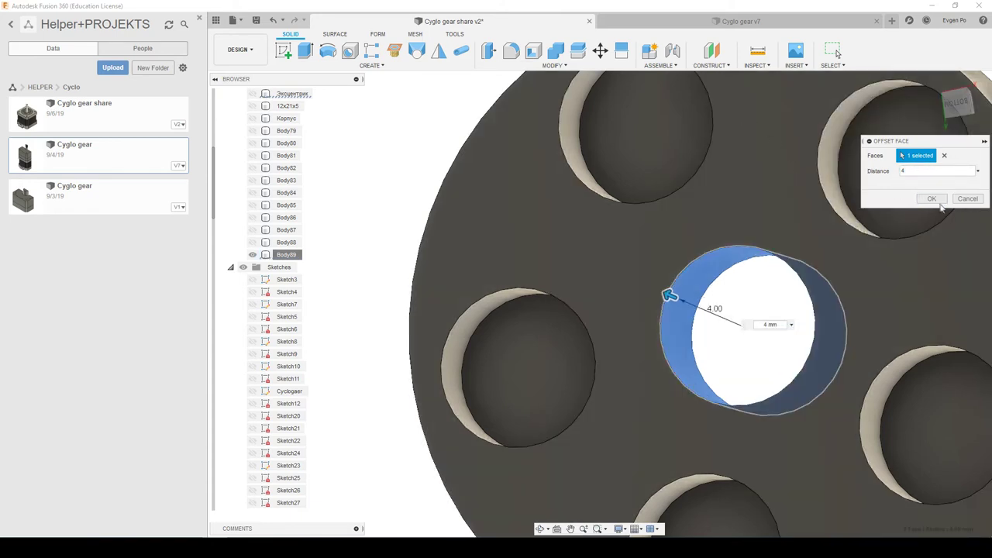
click(931, 199)
right_click(286, 255)
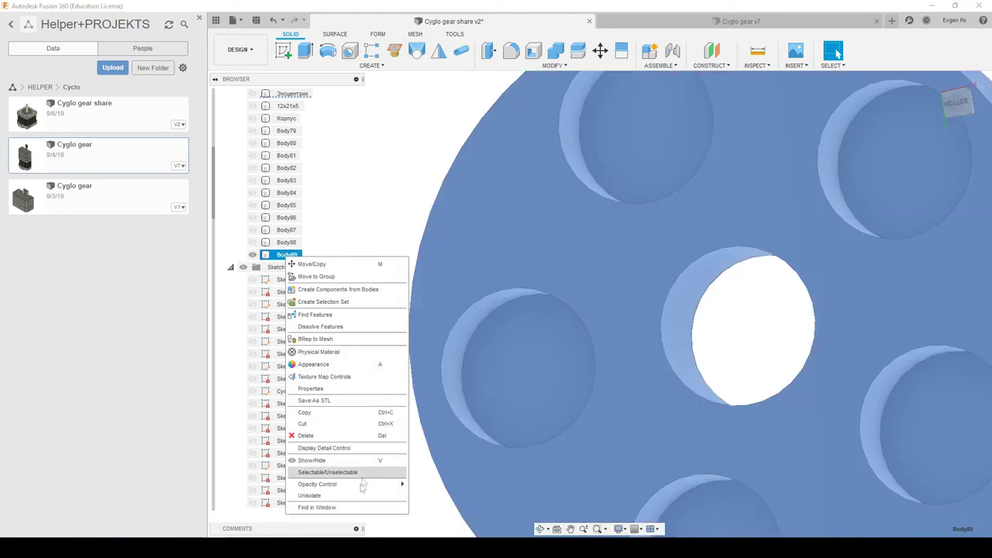
click(334, 507)
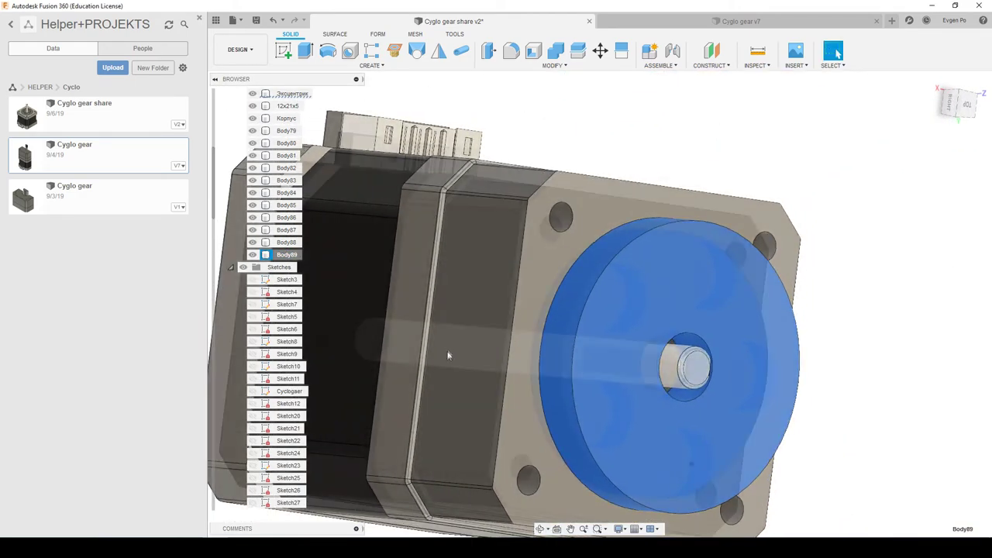
View the motor's front face straight on and start a sketch on the cover disc's face.
click(877, 308)
mouse_move(877, 308)
shift+middle_down()
mouse_move(818, 296)
mouse_move(861, 307)
mouse_move(832, 330)
mouse_move(804, 321)
shift+middle_up()
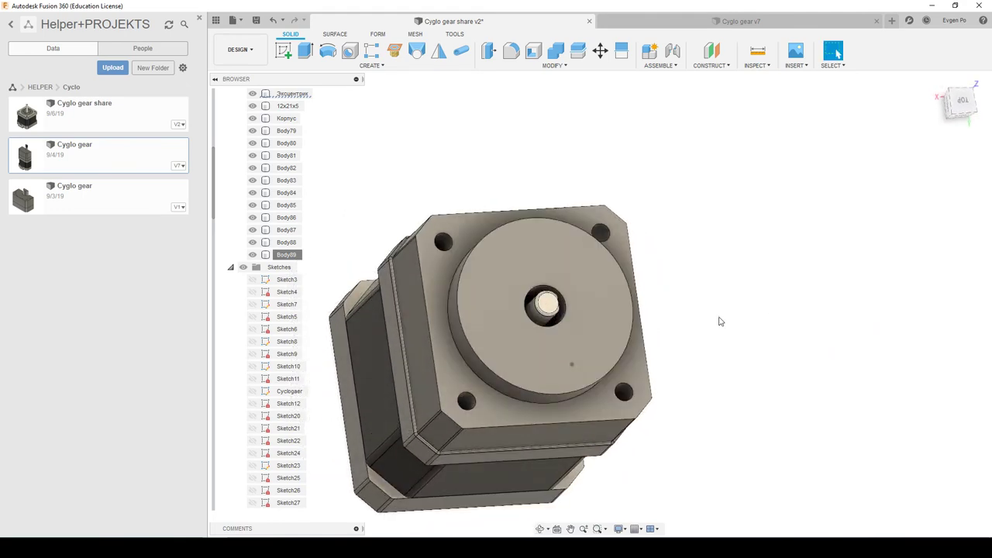
mouse_move(706, 304)
shift+middle_down()
mouse_move(690, 268)
mouse_move(687, 305)
mouse_move(784, 309)
mouse_move(676, 312)
shift+middle_up()
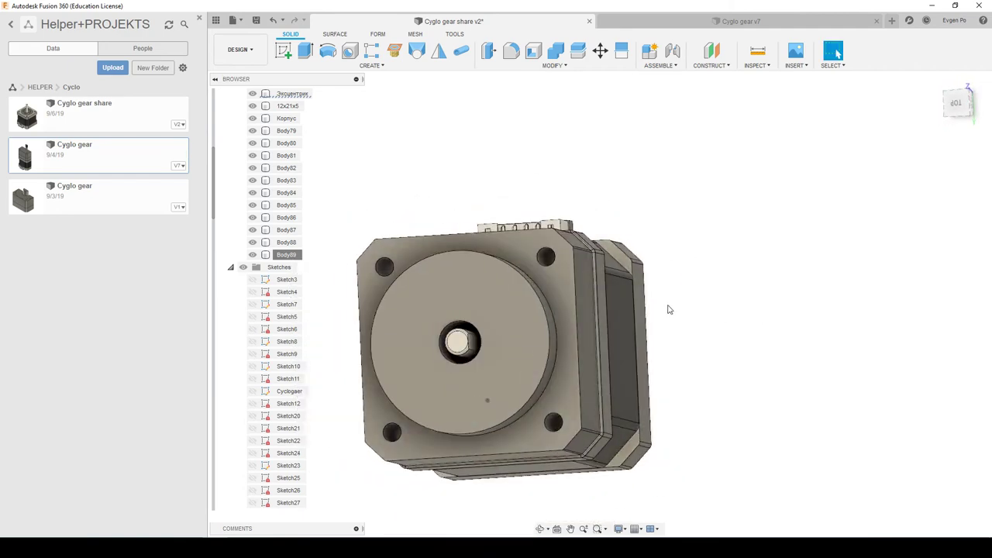
click(957, 108)
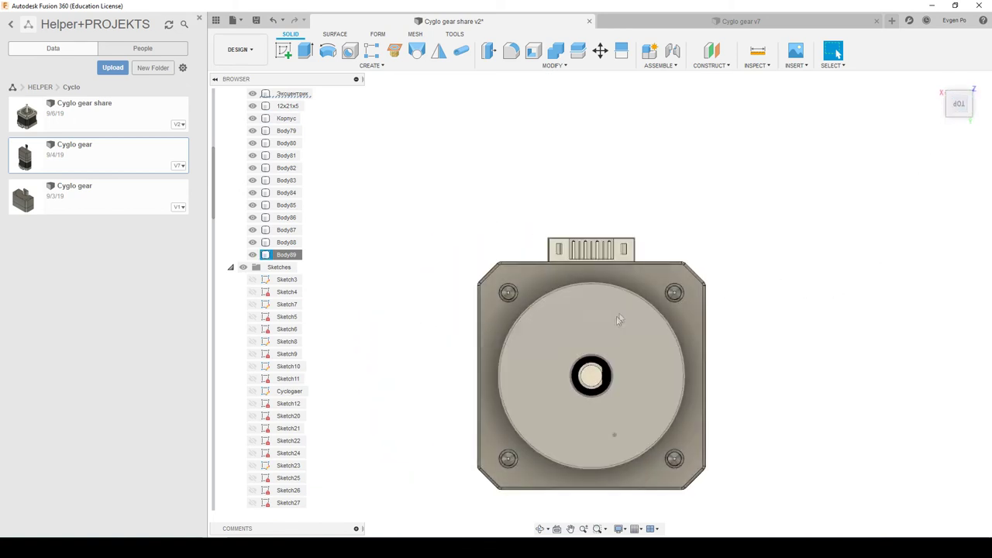
right_click(601, 333)
click(590, 382)
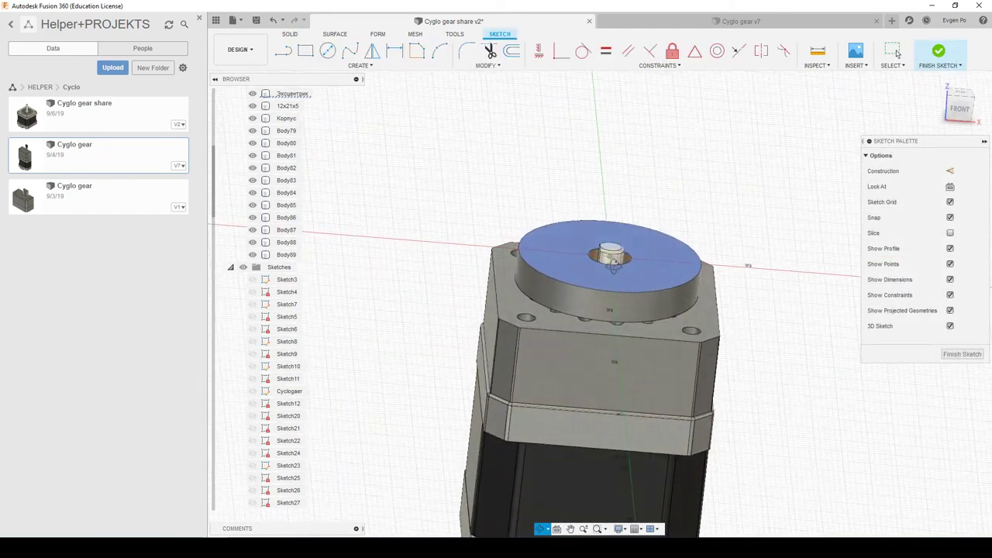
Look straight down onto the new sketch plane and check the bearing diagram in Photos.
key(Escape)
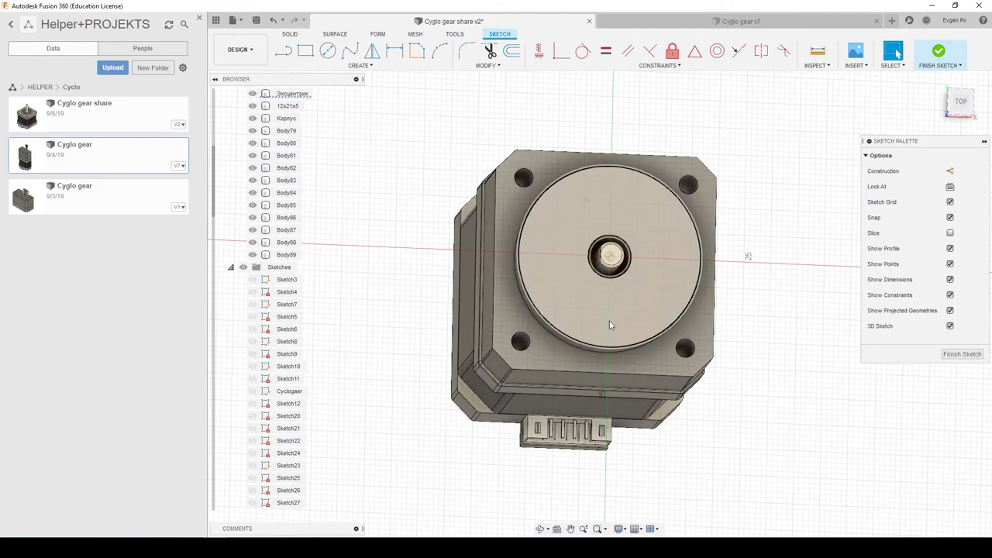
click(961, 103)
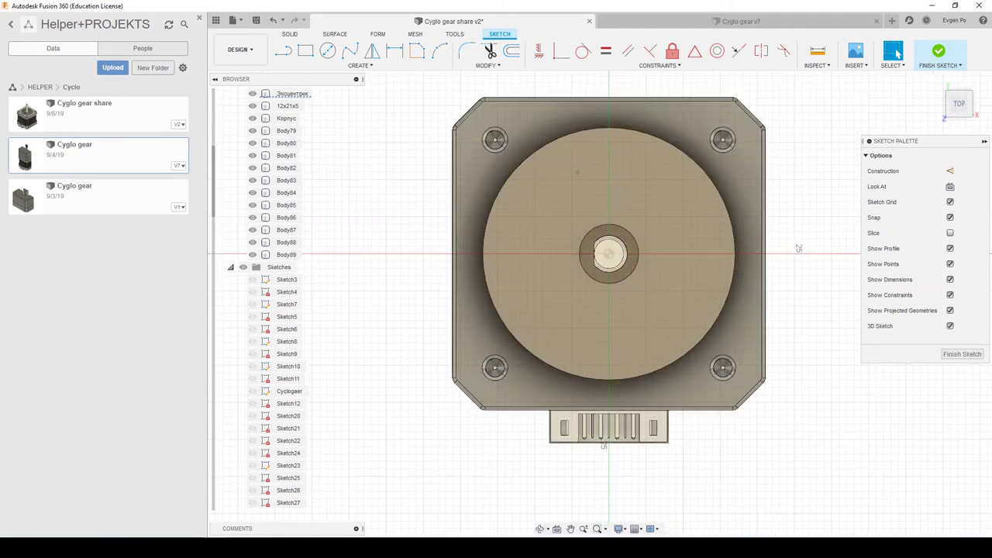
click(317, 525)
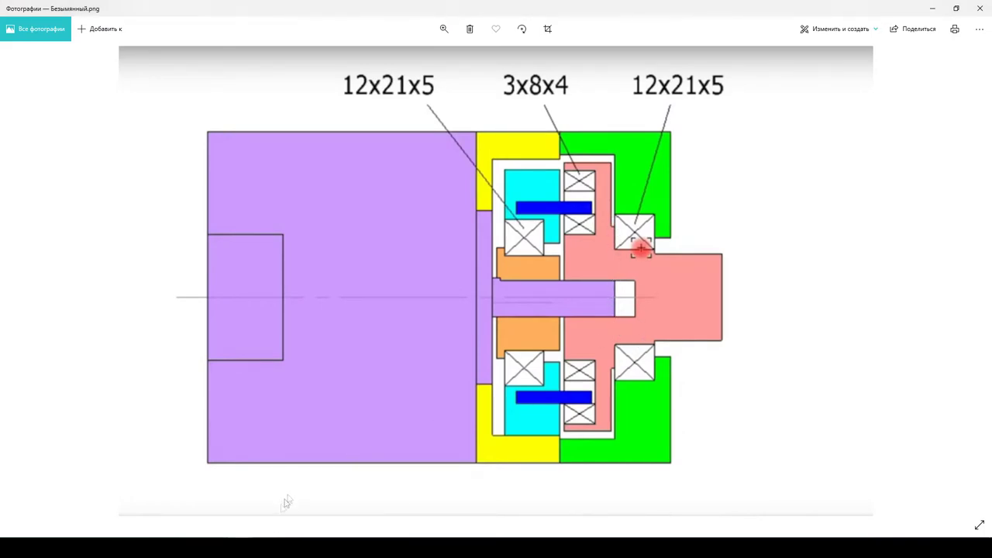
key(alt+Tab)
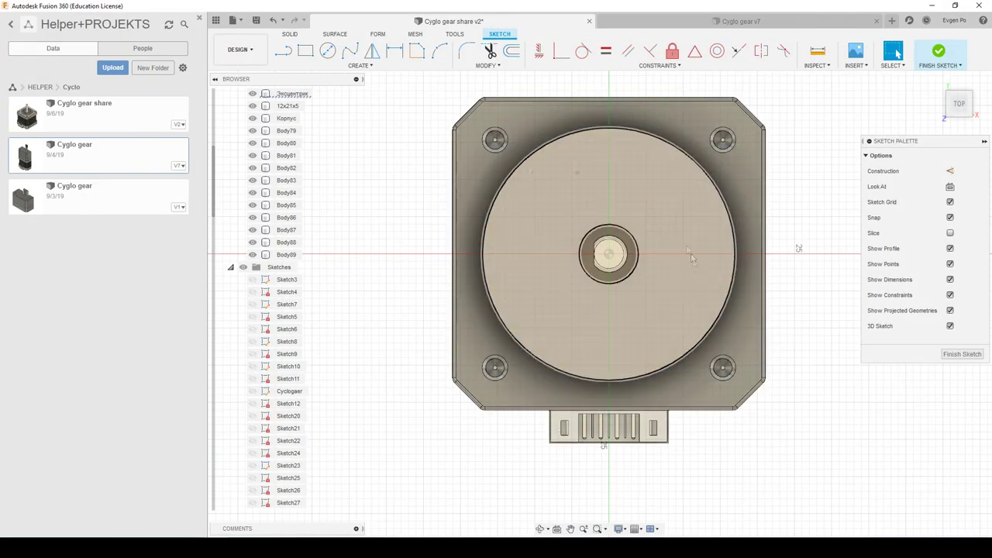
Draw a centre circle around the shaft hole and dimension it Ø12 mm.
click(327, 52)
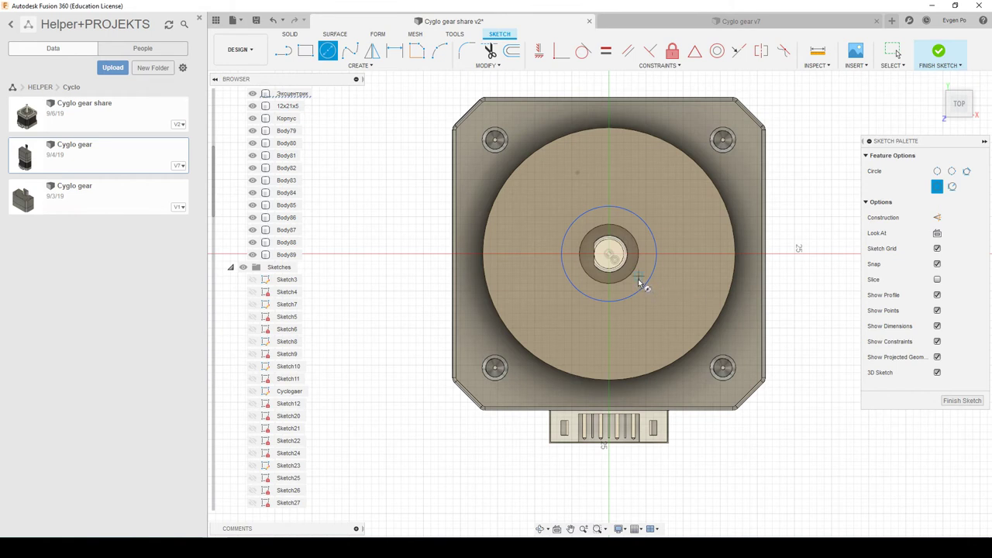
key(Escape)
click(655, 279)
click(658, 280)
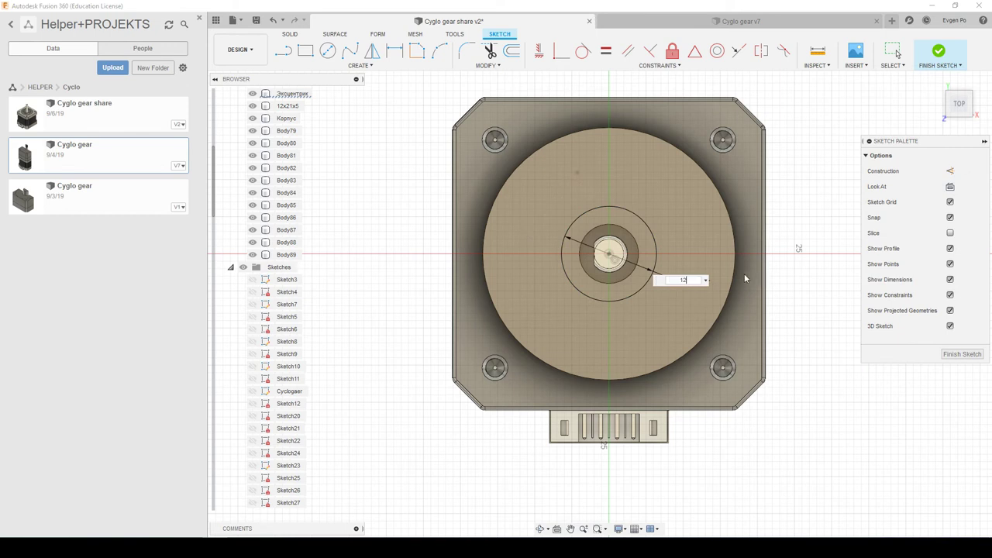
key(Return)
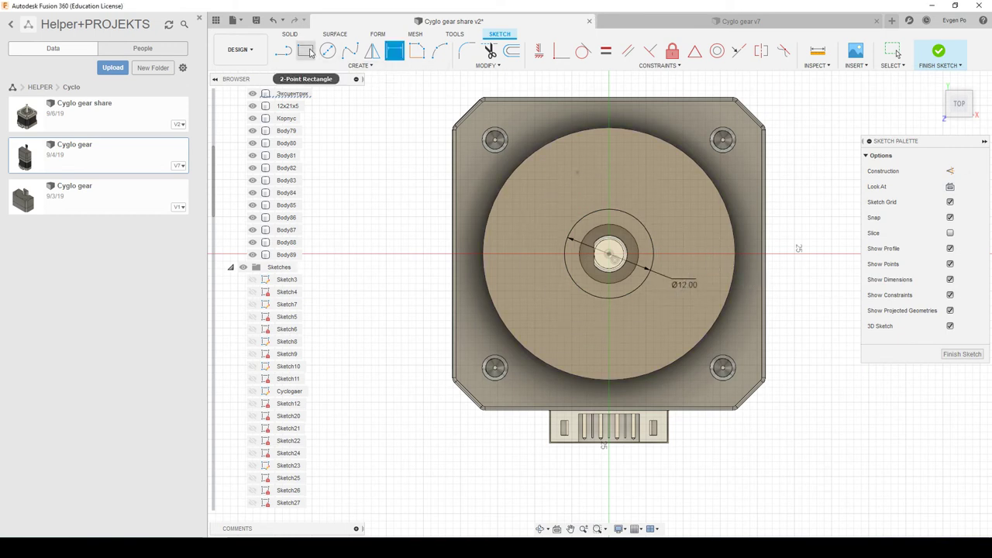
Extrude the ring profile 5 mm, joined onto Body89 as a tube.
click(291, 35)
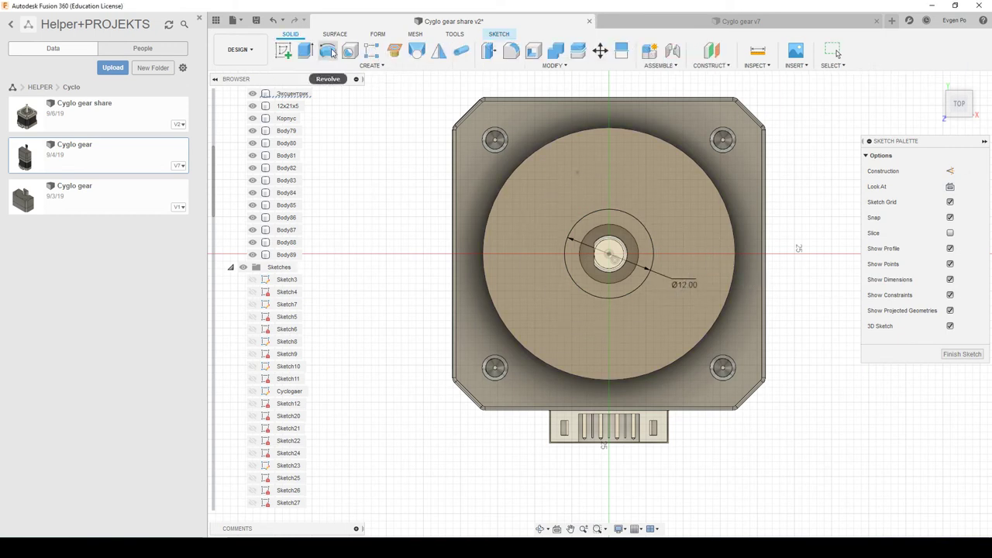
click(305, 52)
click(625, 225)
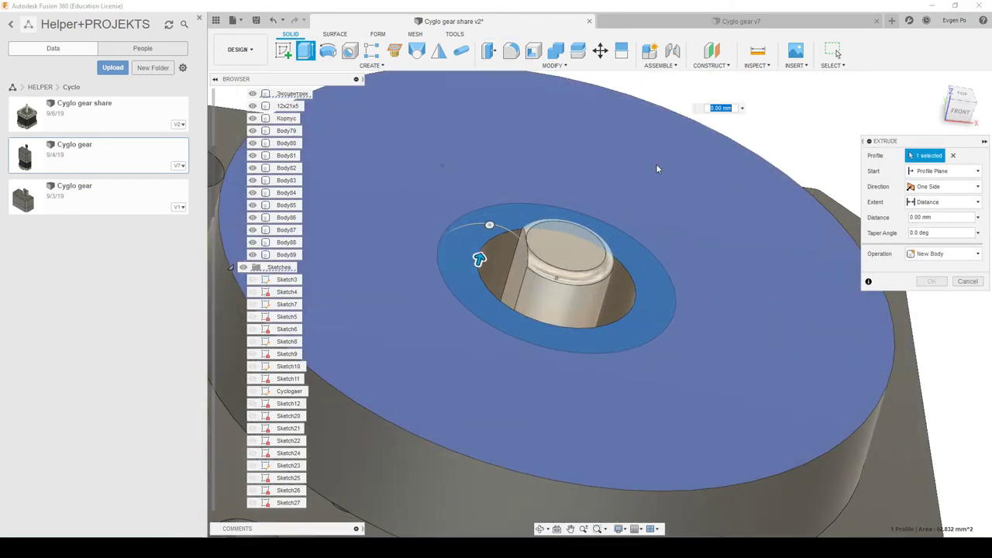
text(2)
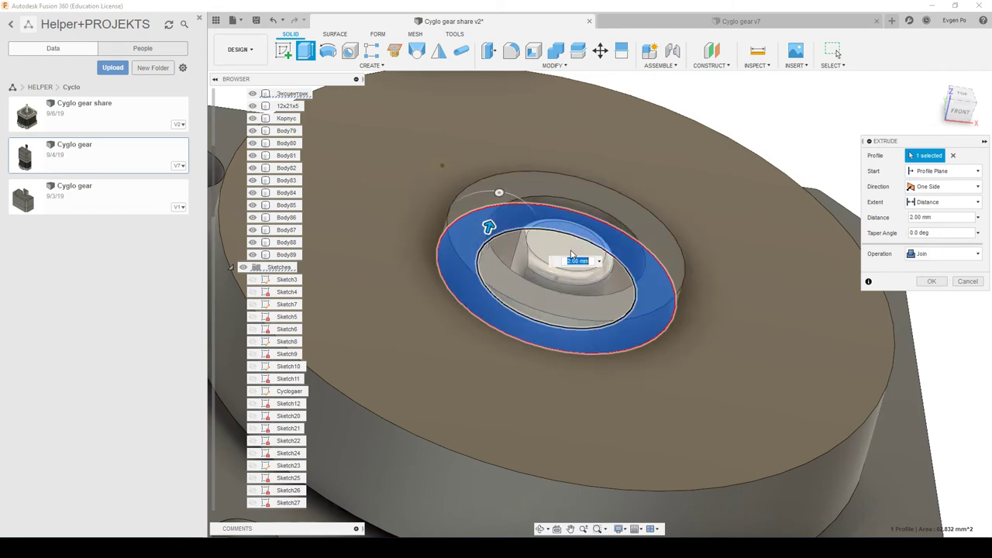
shift+middle_drag(649, 327, 975, 217)
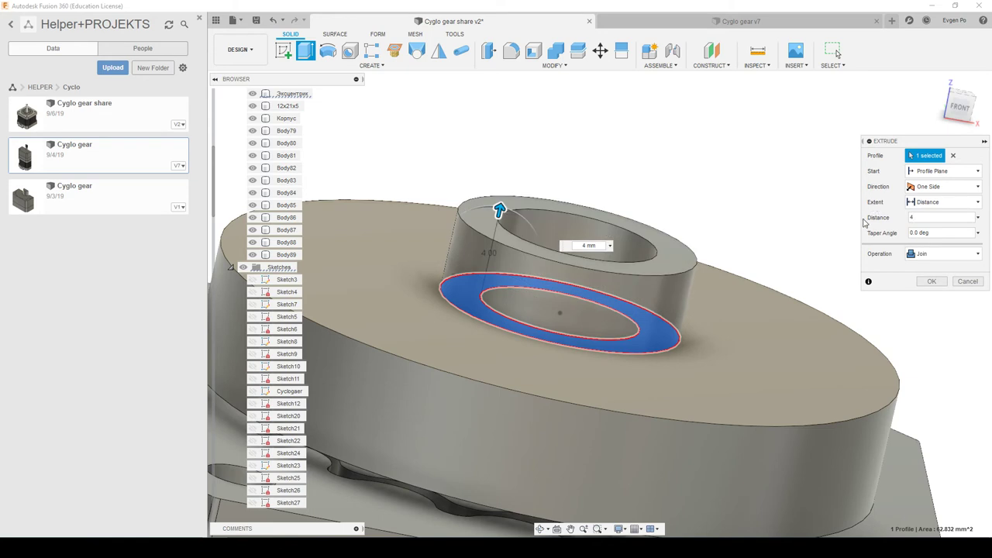
scroll(864, 232, down, 4)
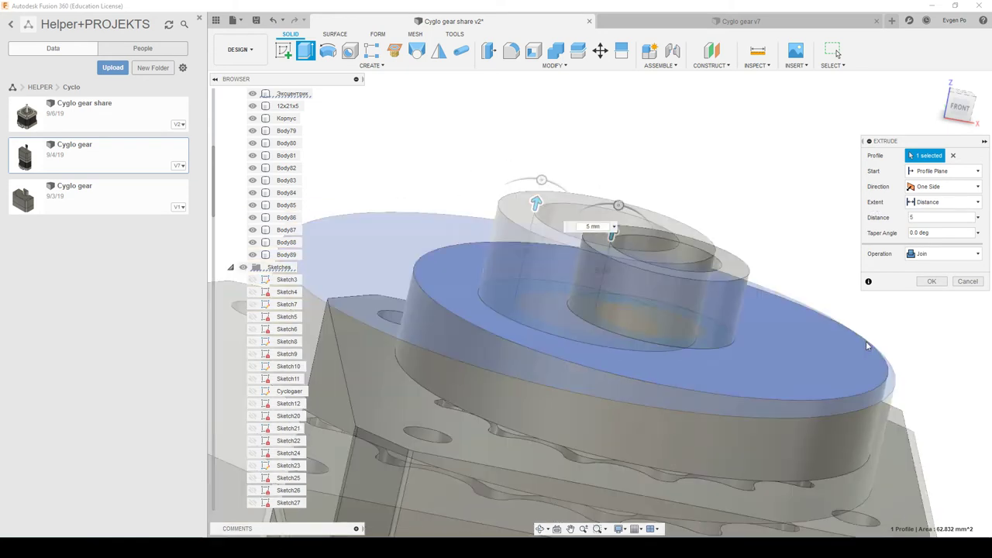
click(932, 280)
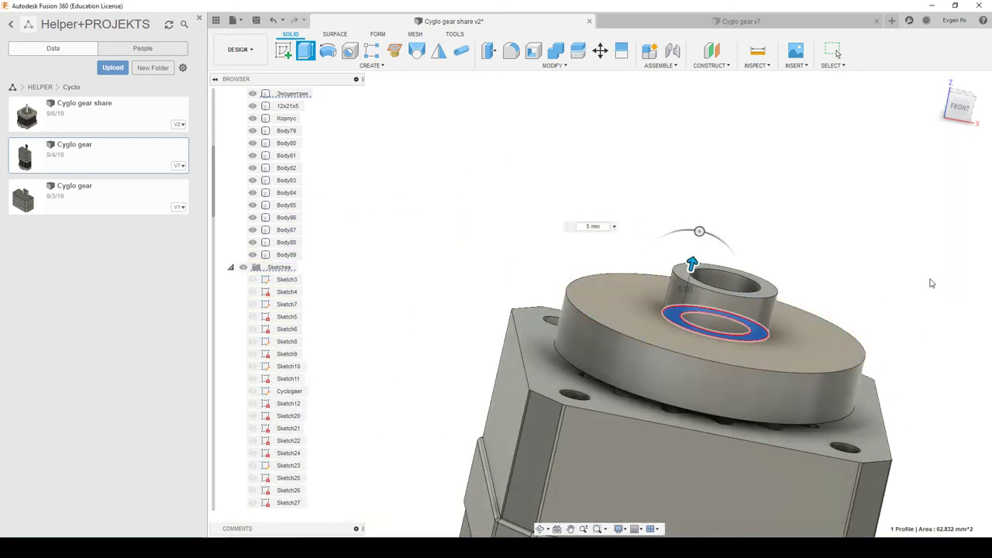
shift+middle_drag(931, 280, 661, 259)
right_click(661, 254)
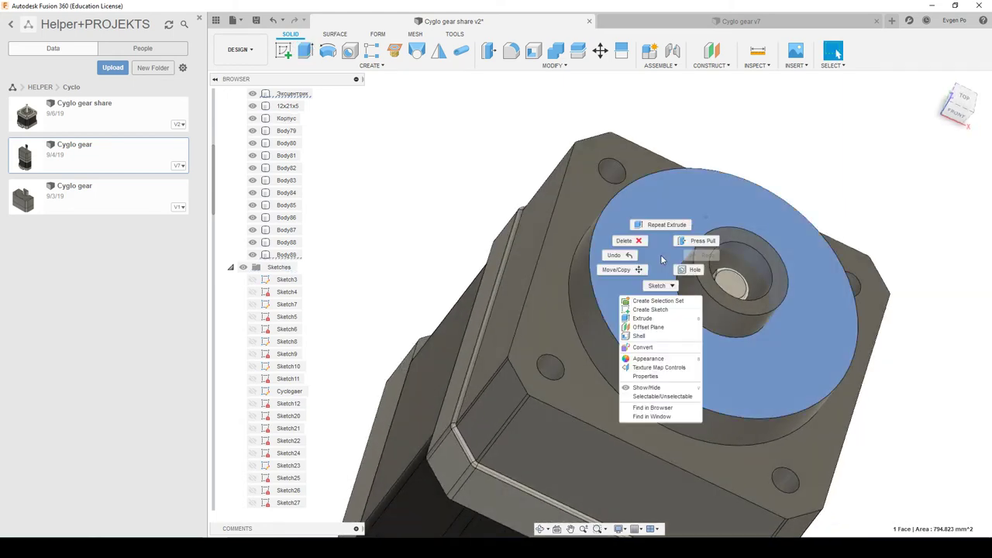
Sketch a Ø21 mm circle centred on the disc face and finish the sketch.
click(655, 304)
right_click(653, 258)
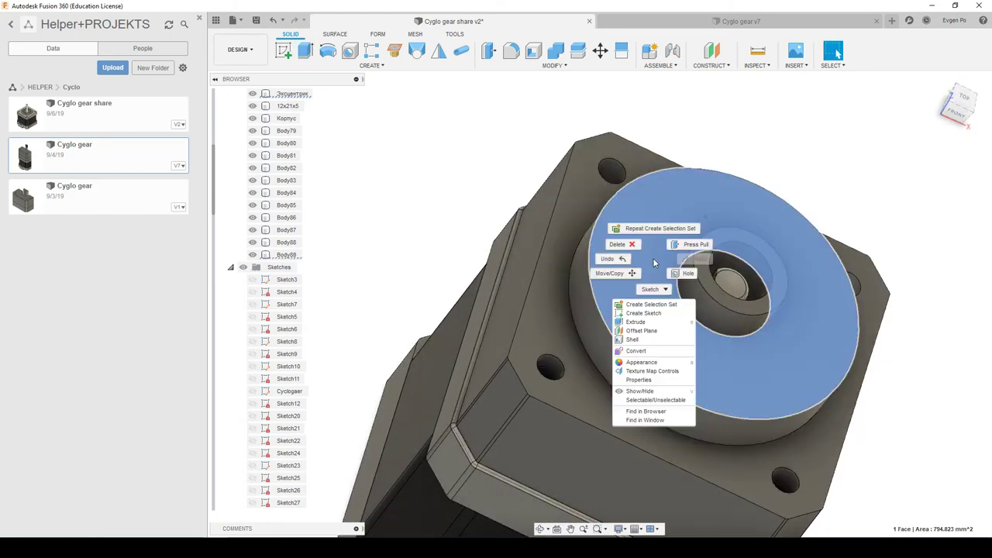
click(645, 312)
key(c)
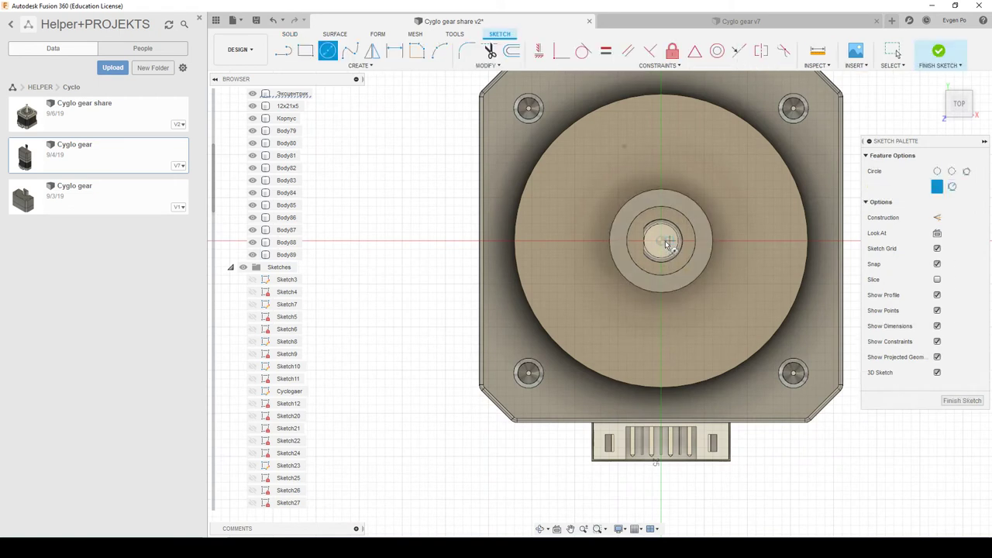
click(660, 241)
key(Escape)
key(d)
click(737, 233)
click(883, 438)
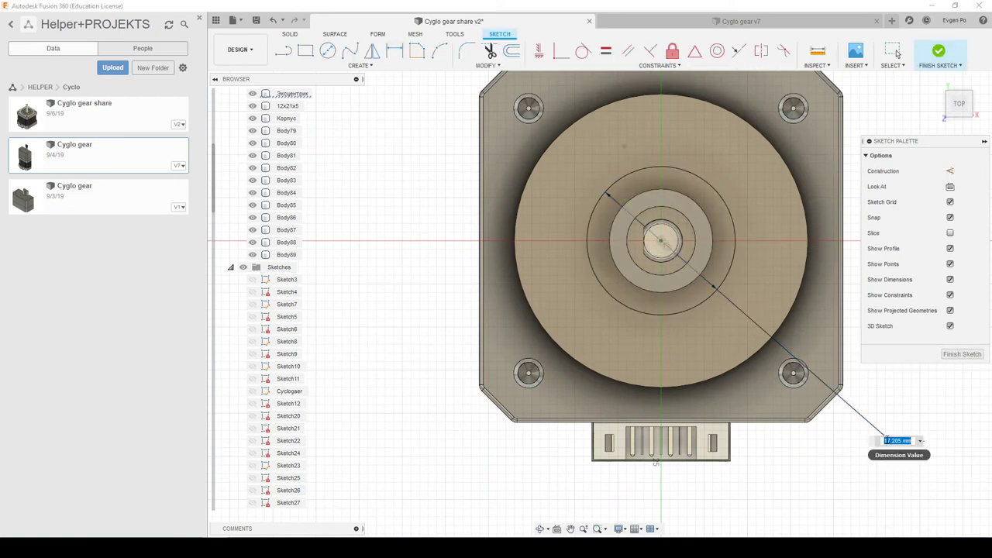
key(Return)
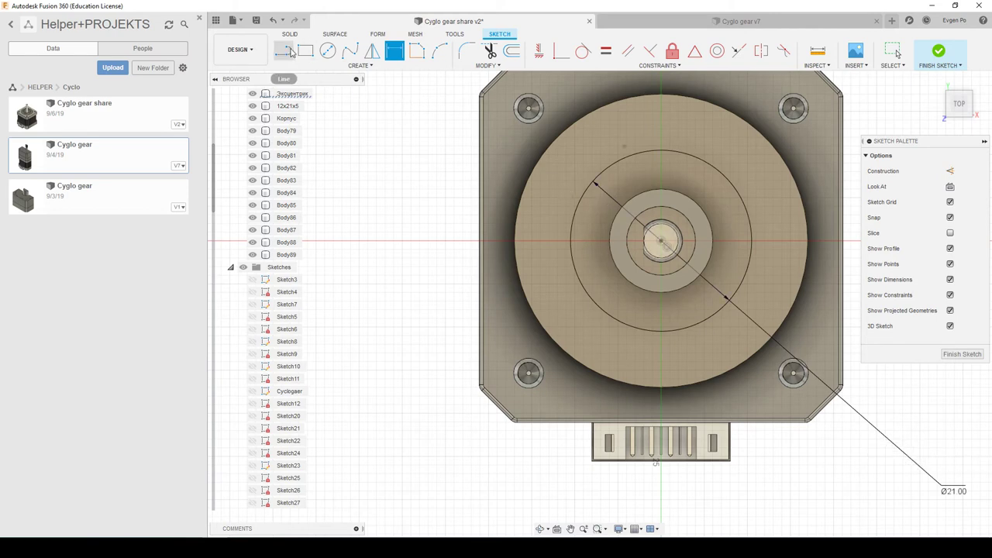
click(939, 50)
Extrude the ring between the tube and Ø21 circle 5 mm as a new body.
click(305, 51)
click(699, 239)
mouse_move(700, 238)
shift+middle_down()
mouse_move(658, 364)
mouse_move(662, 342)
shift+middle_up()
key(Return)
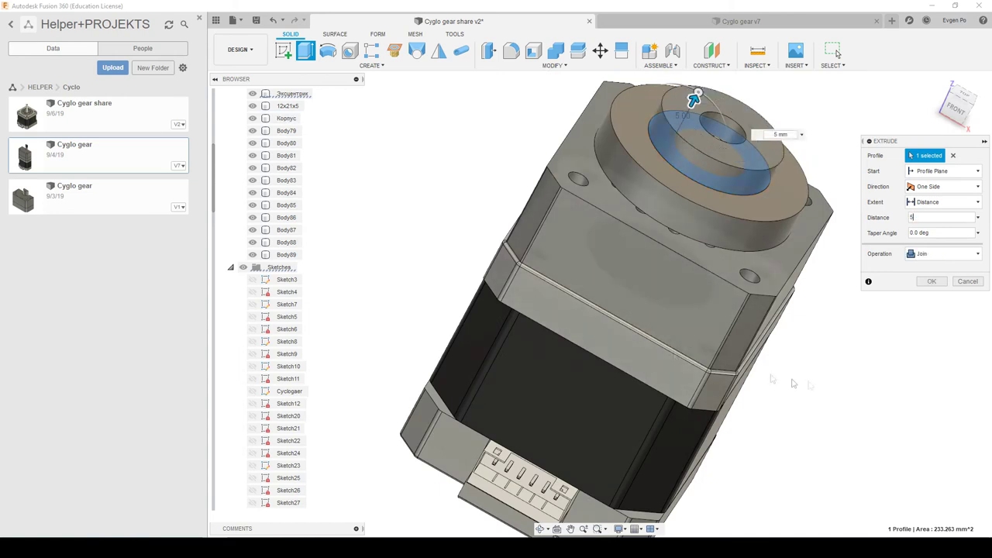
click(942, 255)
click(943, 306)
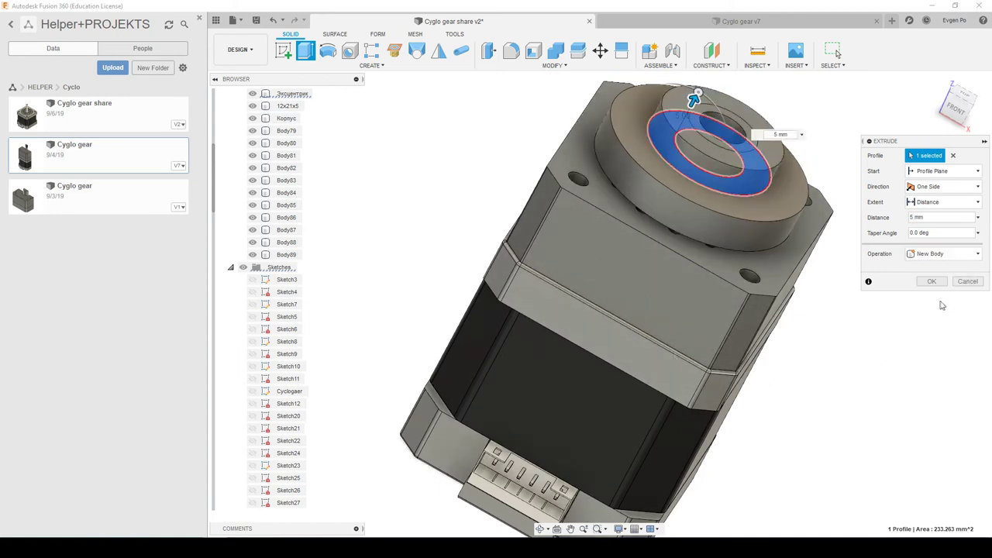
click(932, 282)
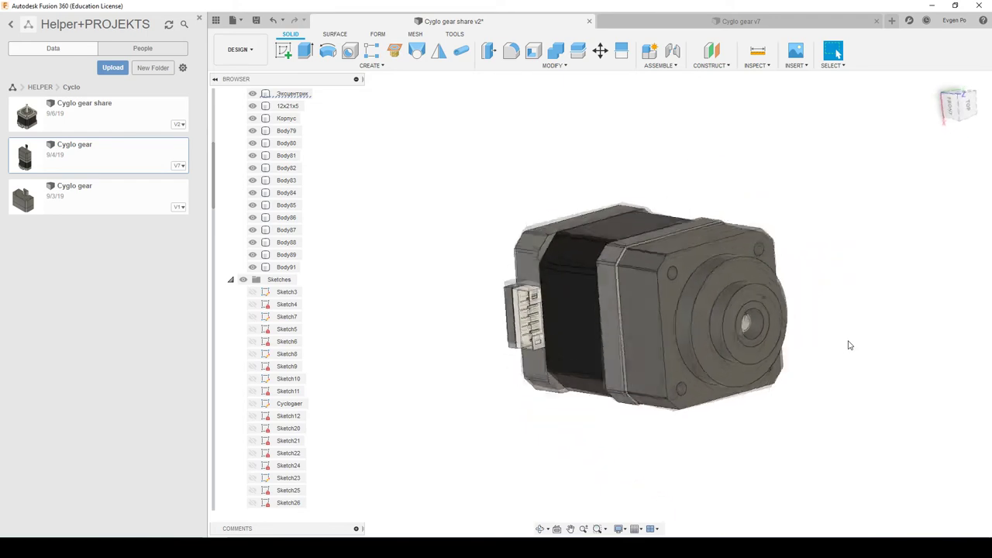
Zoom out and switch to the bearing cross-section diagram (12x21x5, 3x8x4) in Photos.
scroll(746, 306, up, 2)
scroll(740, 295, up, 3)
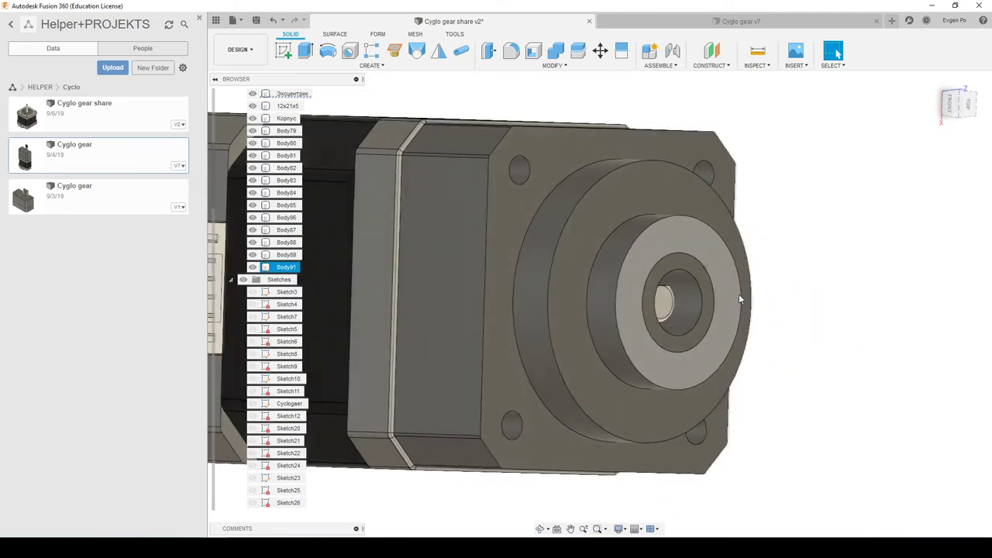
scroll(739, 294, up, 2)
key(alt+Tab)
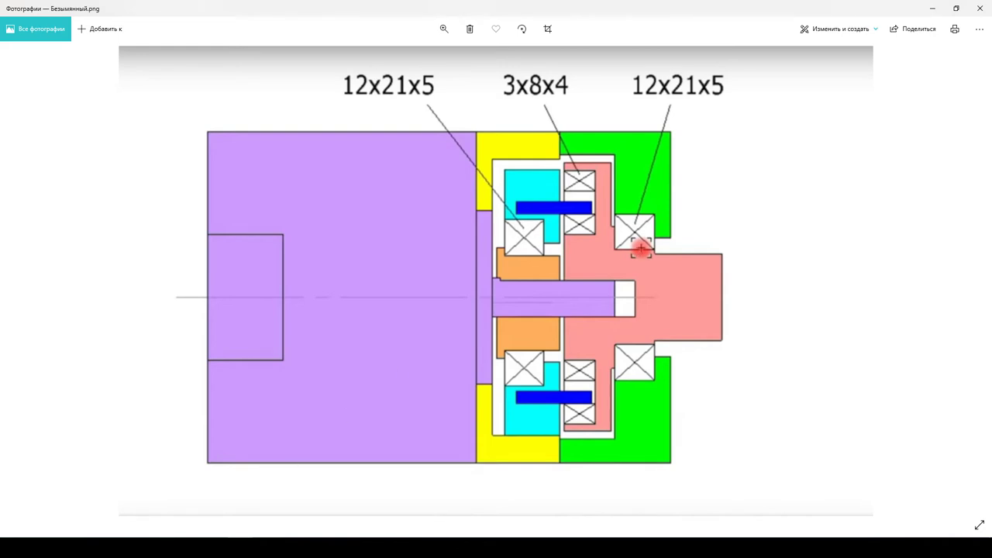
click(215, 496)
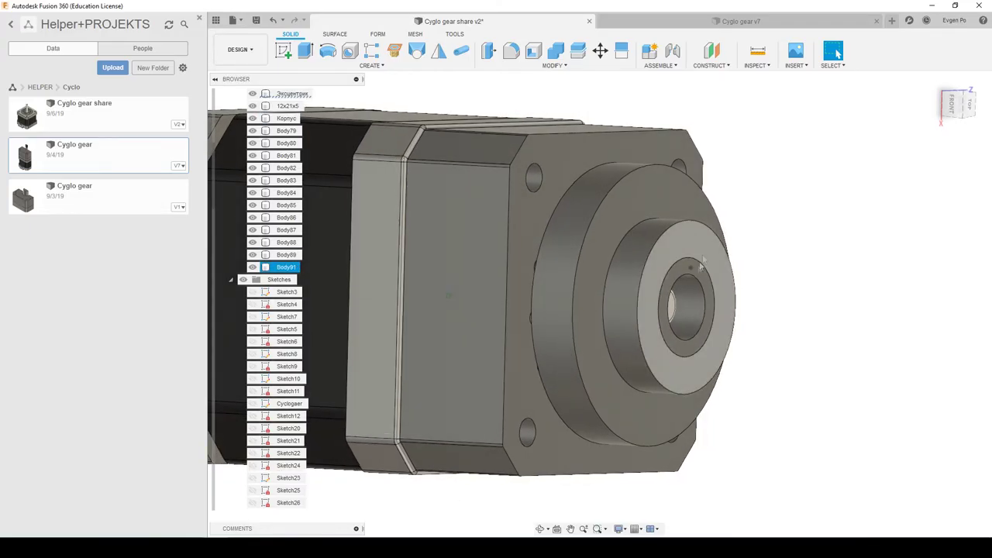
Orbit to the motor's front and create then immediately finish an empty sketch on the hub face.
mouse_move(404, 85)
shift+middle_down()
mouse_move(442, 103)
mouse_move(569, 265)
mouse_move(542, 242)
shift+middle_up()
right_click(542, 242)
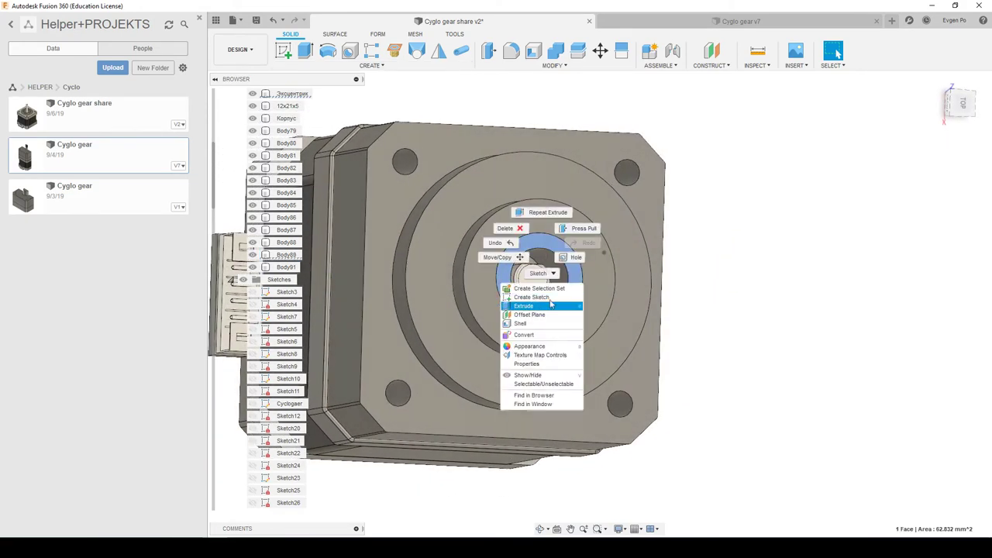
click(535, 297)
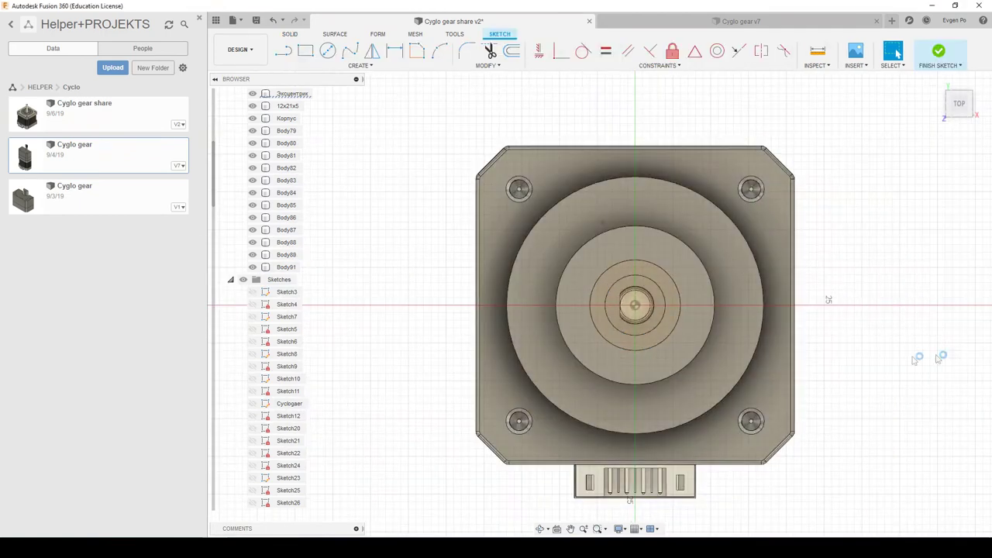
click(938, 51)
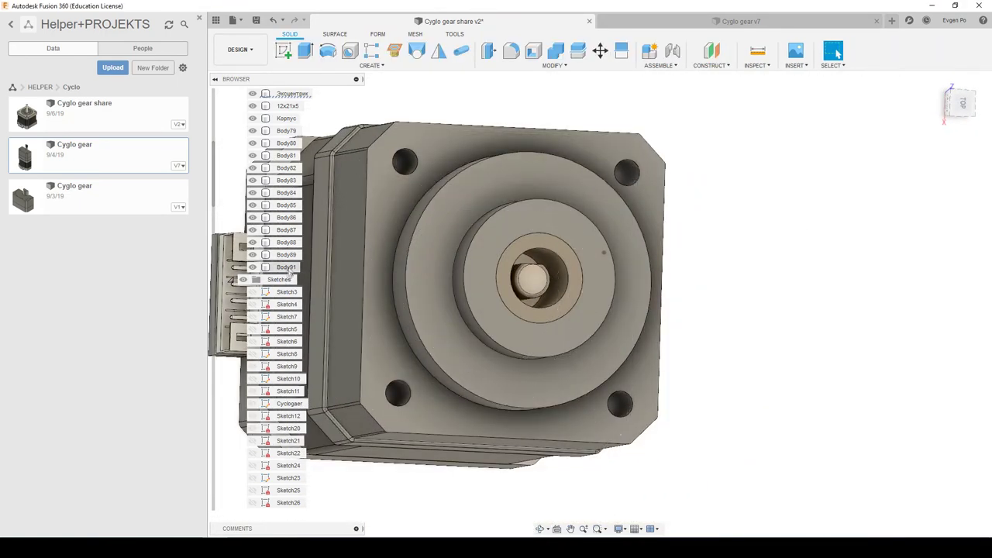
Isolate the Body89 cover disc so it is shown on its own.
click(285, 255)
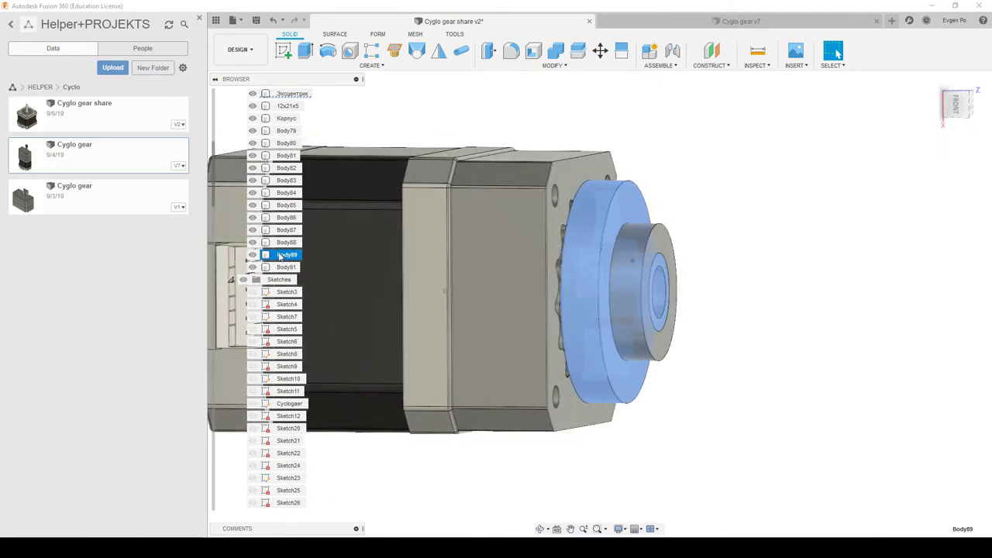
right_click(280, 256)
click(348, 494)
Start a new sketch on Body89's inner ring face, viewed face-on.
mouse_move(749, 377)
shift+middle_down()
mouse_move(667, 296)
mouse_move(870, 285)
mouse_move(653, 273)
shift+middle_up()
click(638, 270)
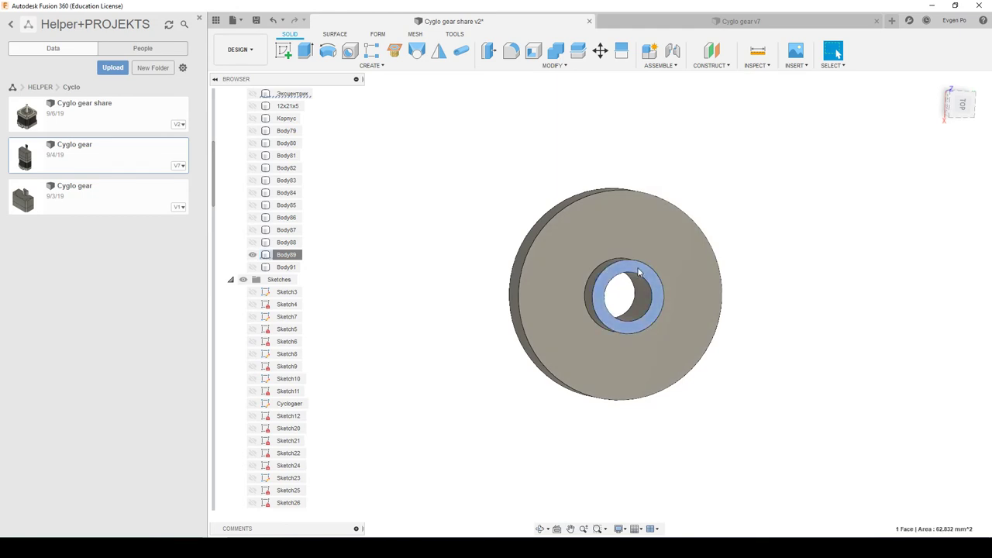
scroll(744, 310, up, 5)
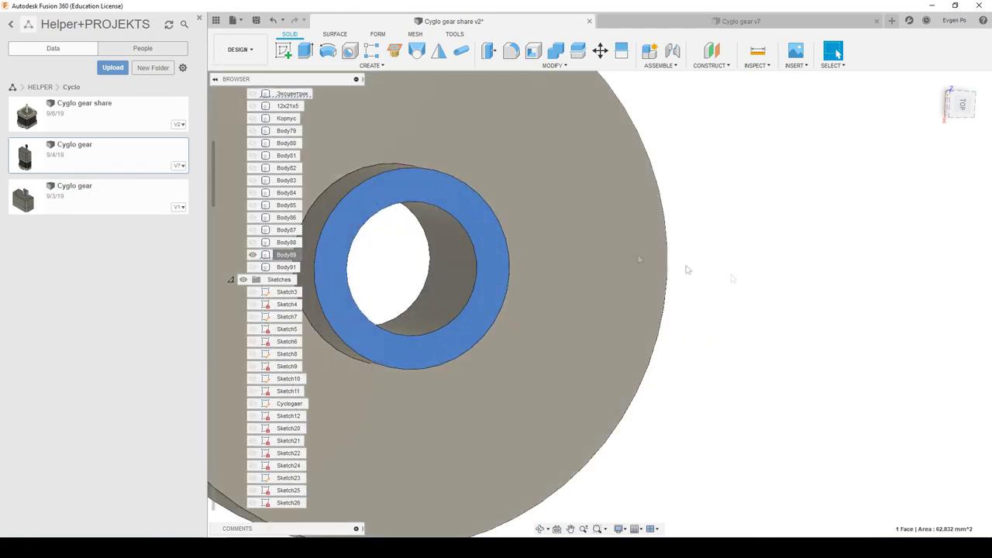
click(842, 266)
right_click(477, 232)
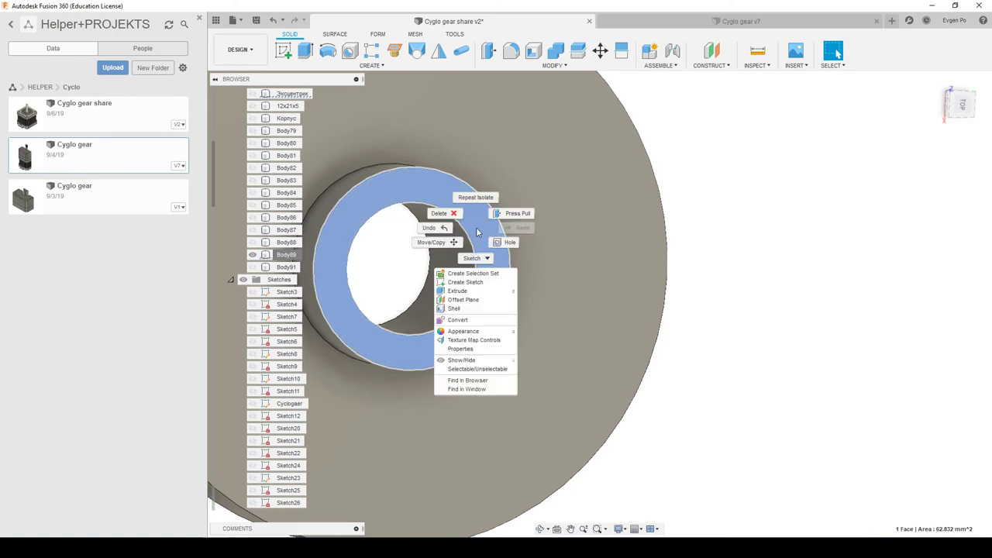
click(496, 282)
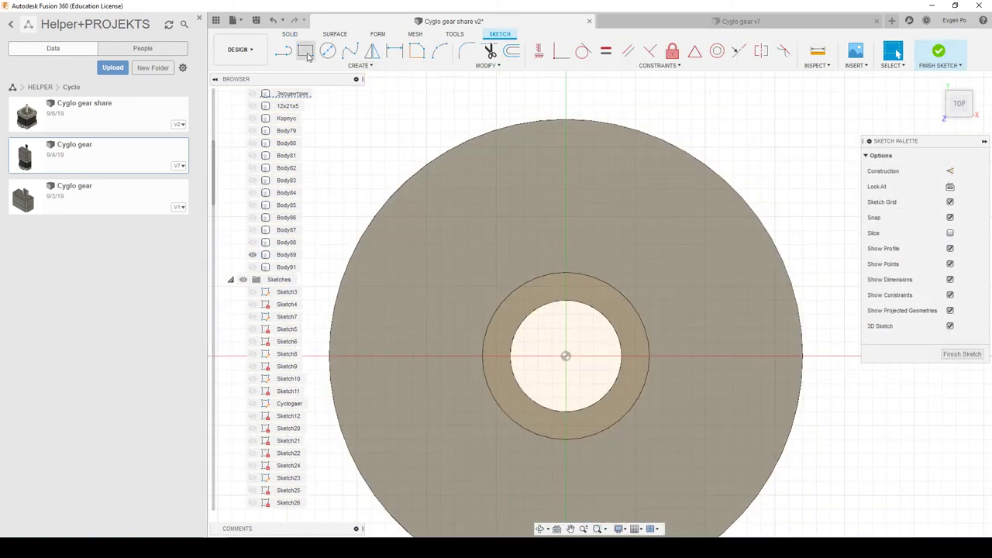
click(327, 51)
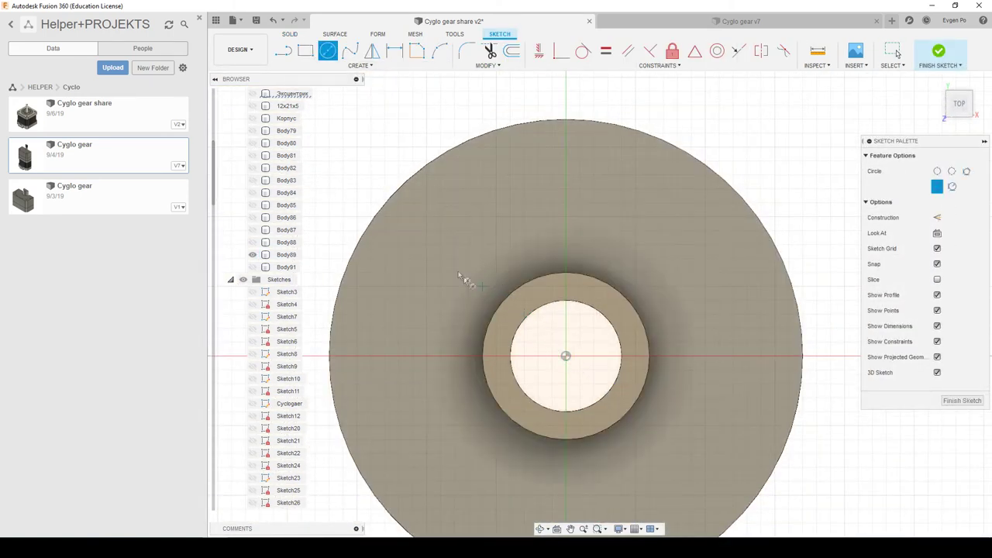
Extrude the inner circle and surrounding ring 10 mm, joined, filling the centre bore.
key(e)
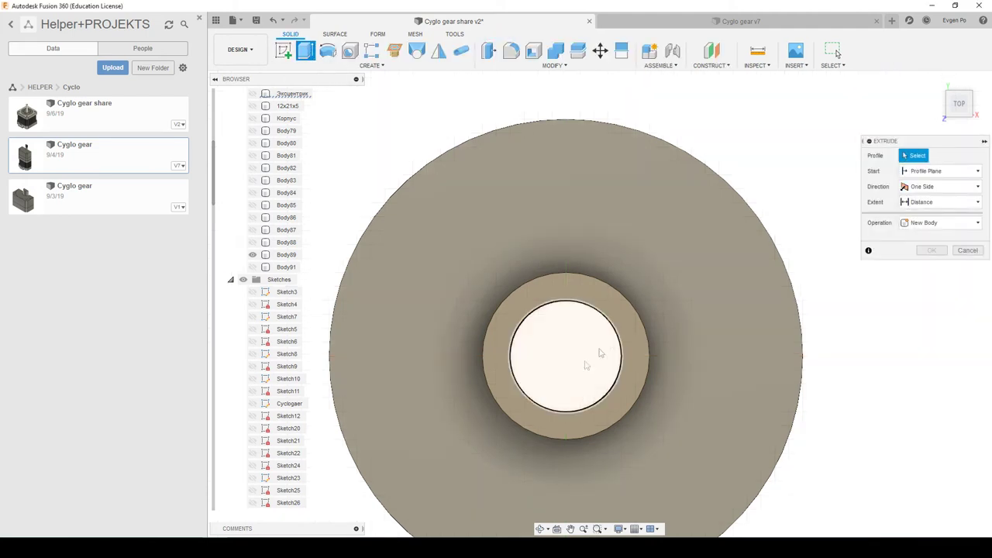
click(575, 370)
click(620, 329)
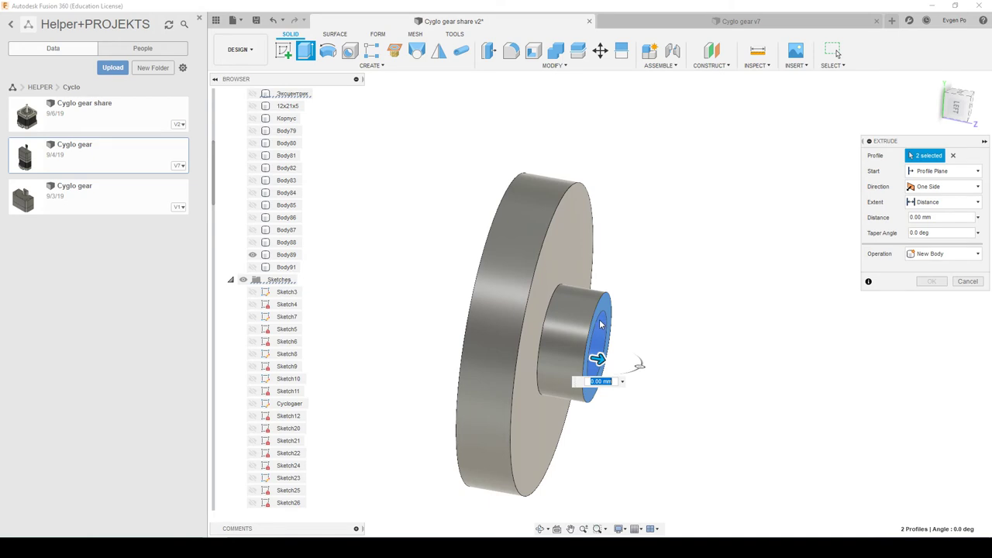
text(10)
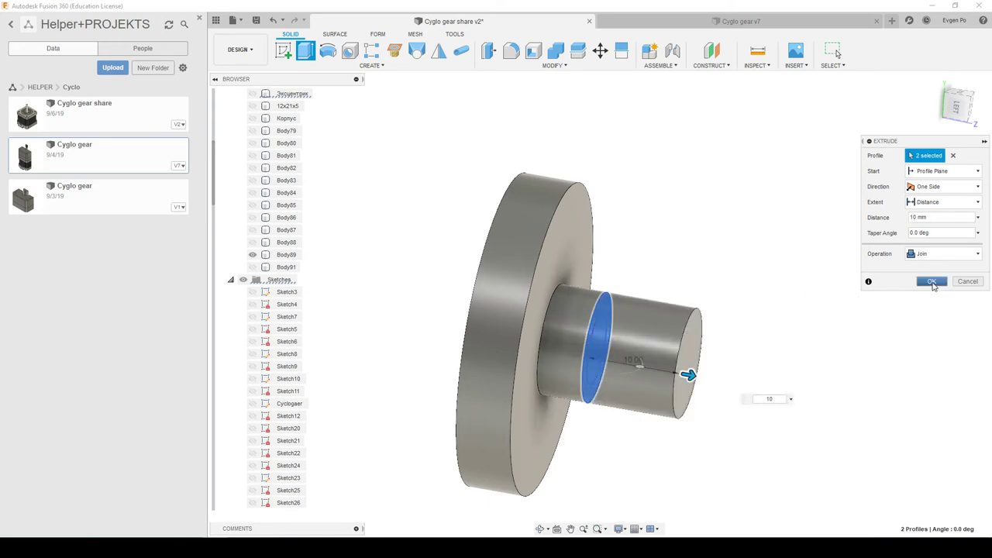
click(932, 283)
Start a new sketch on the shaft's end face.
shift+middle_drag(768, 329, 657, 329)
click(612, 370)
right_click(612, 369)
click(603, 218)
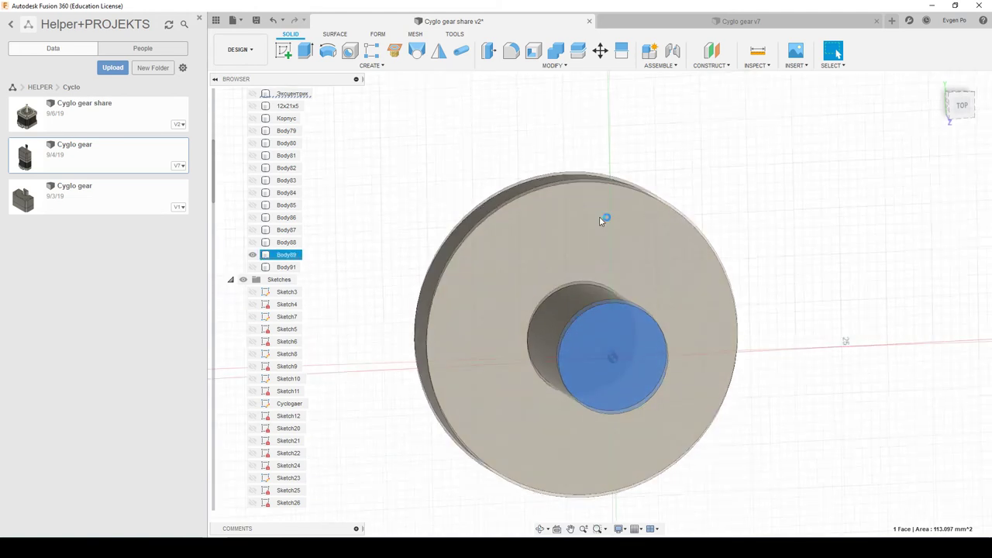
Draw a small circle on the rim of the shaft's end face.
key(c)
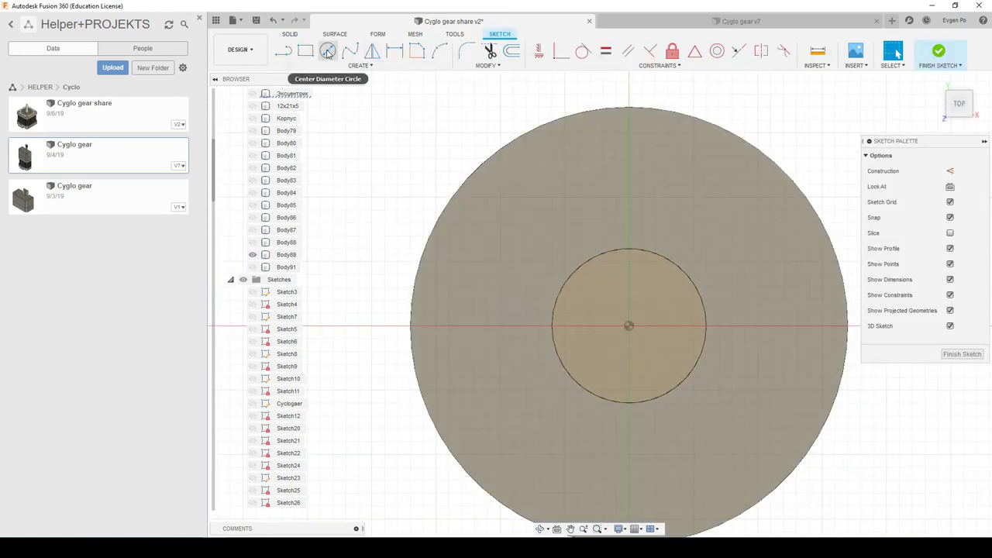
scroll(642, 240, up, 3)
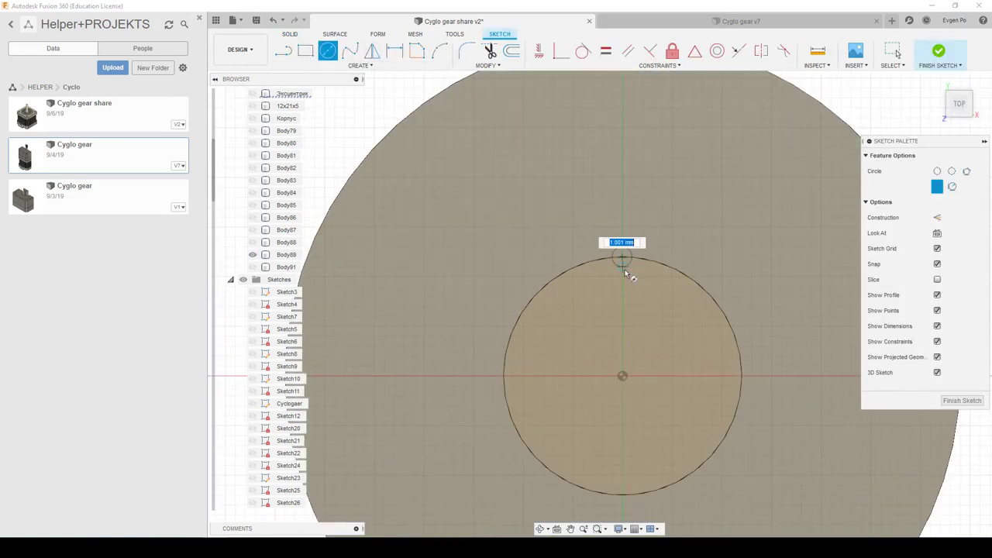
click(289, 34)
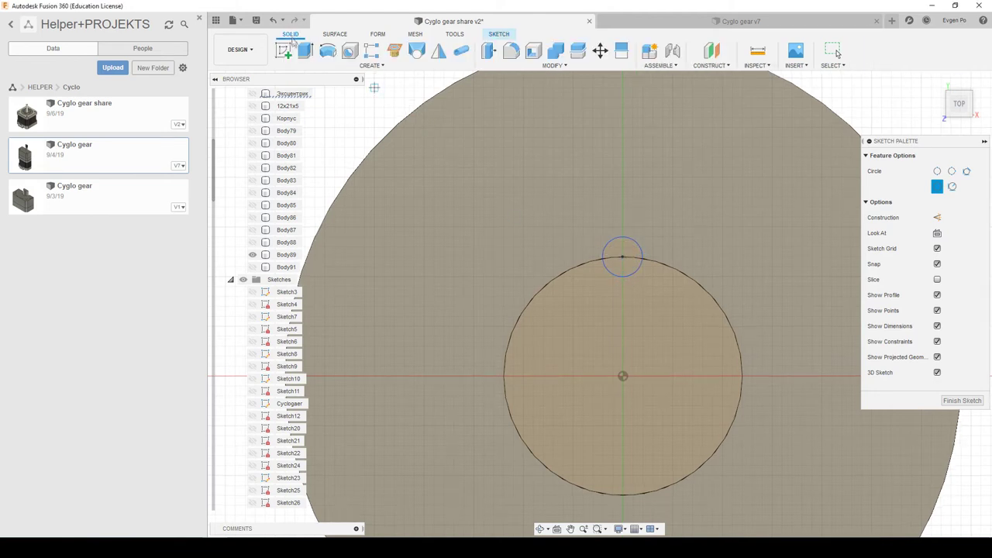
Extrude the small circle as a -15 cut to groove the shaft's rim.
click(305, 51)
click(620, 266)
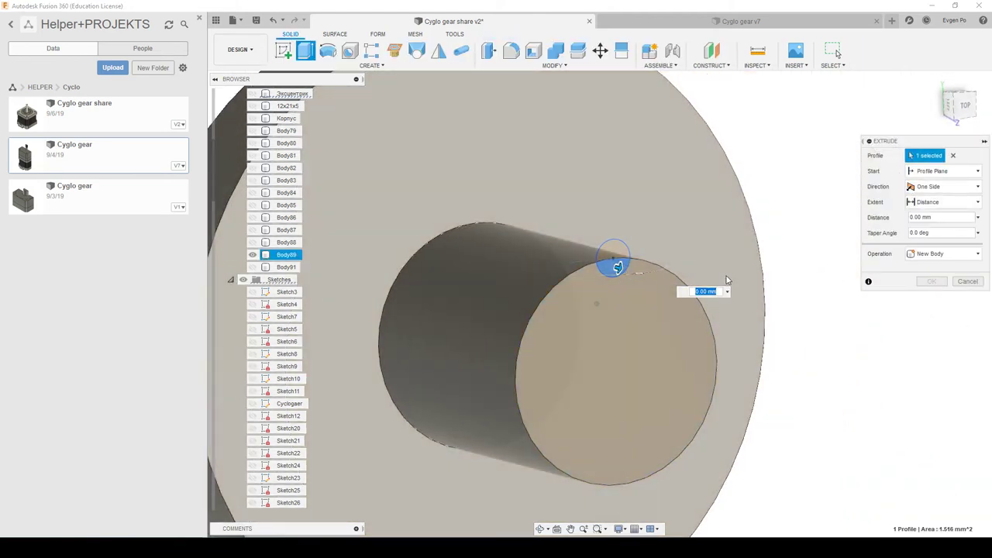
text(-)
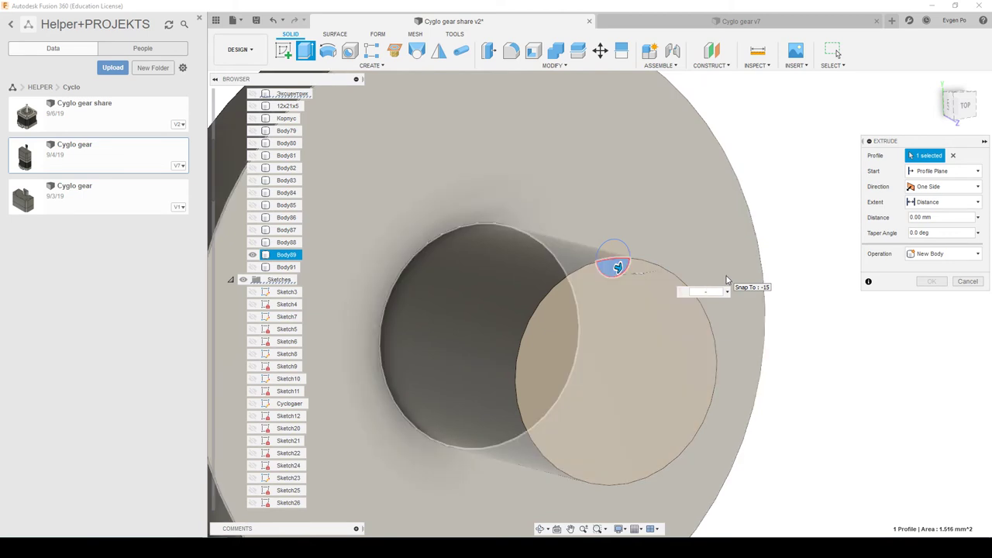
text(15)
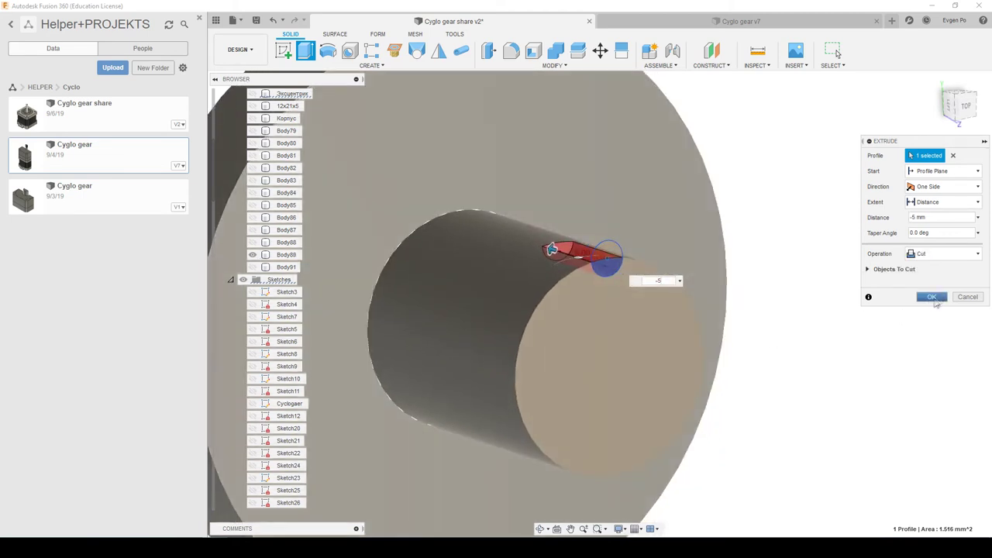
click(930, 294)
click(372, 66)
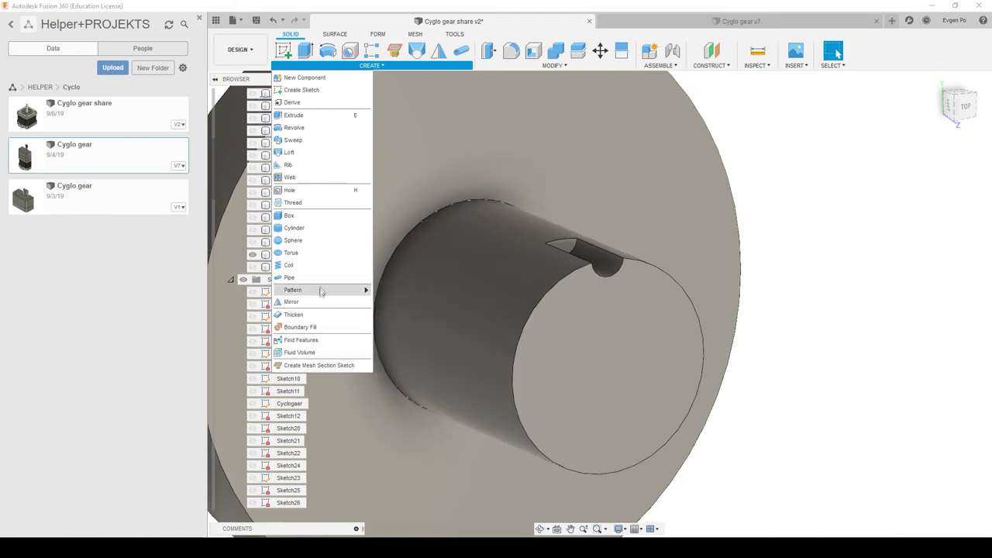
Circular-pattern the two groove faces 16 times around the shaft's circular edge.
click(401, 304)
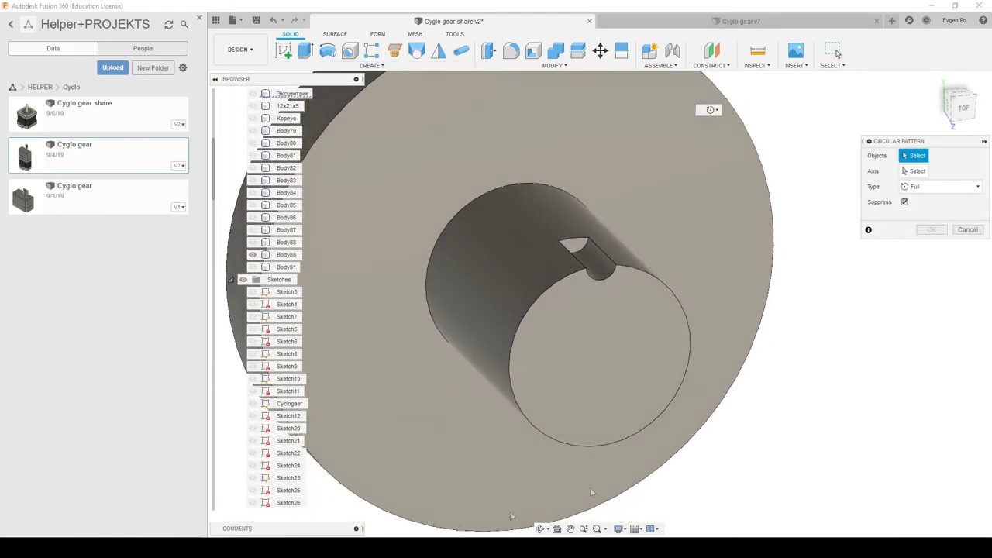
shift+middle_drag(653, 461, 727, 443)
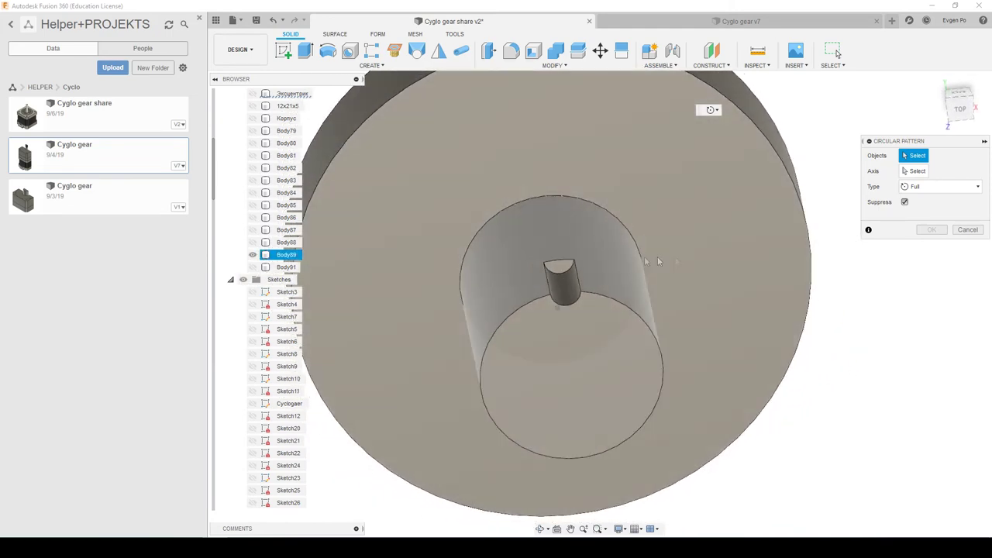
shift+middle_drag(727, 443, 592, 283)
scroll(592, 283, up, 3)
click(544, 267)
click(551, 288)
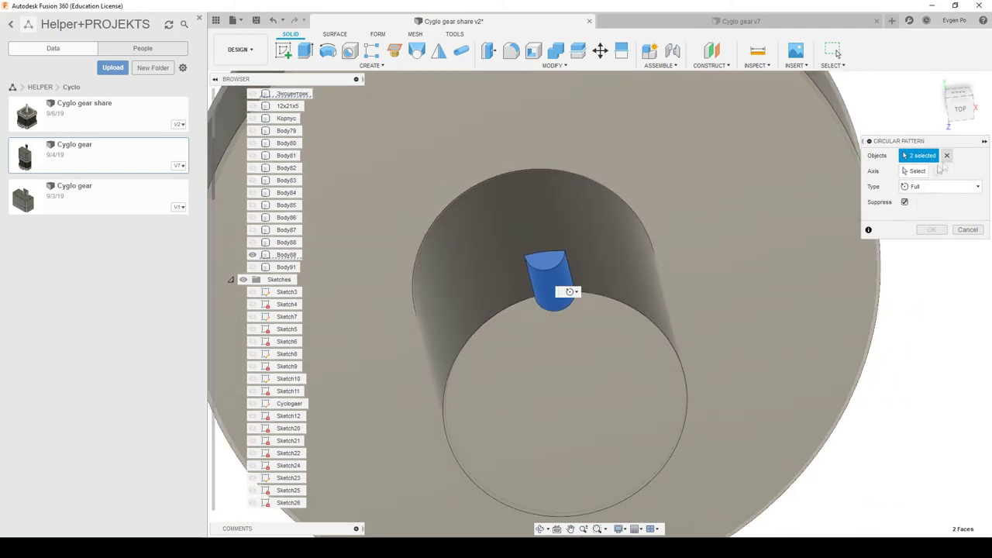
click(916, 171)
click(672, 338)
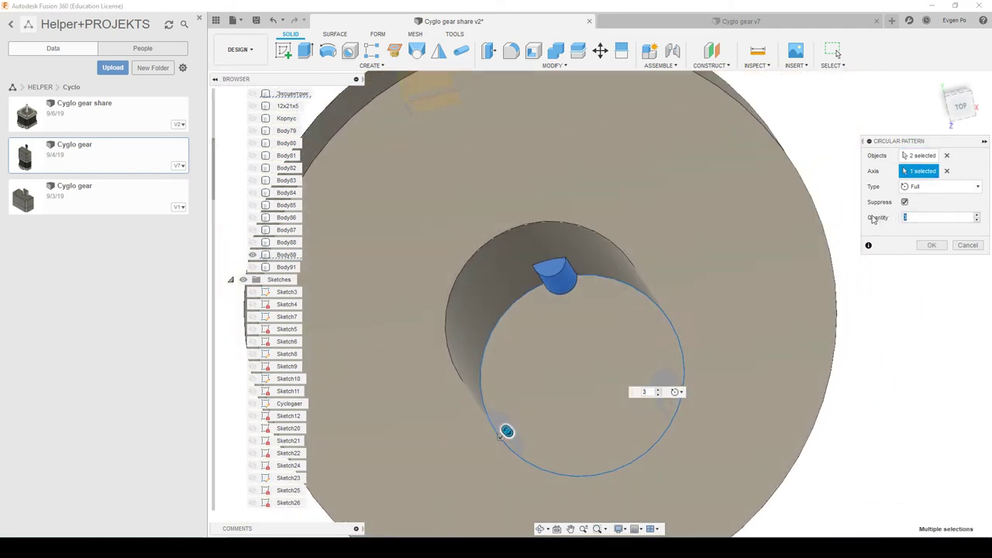
text(16)
click(933, 245)
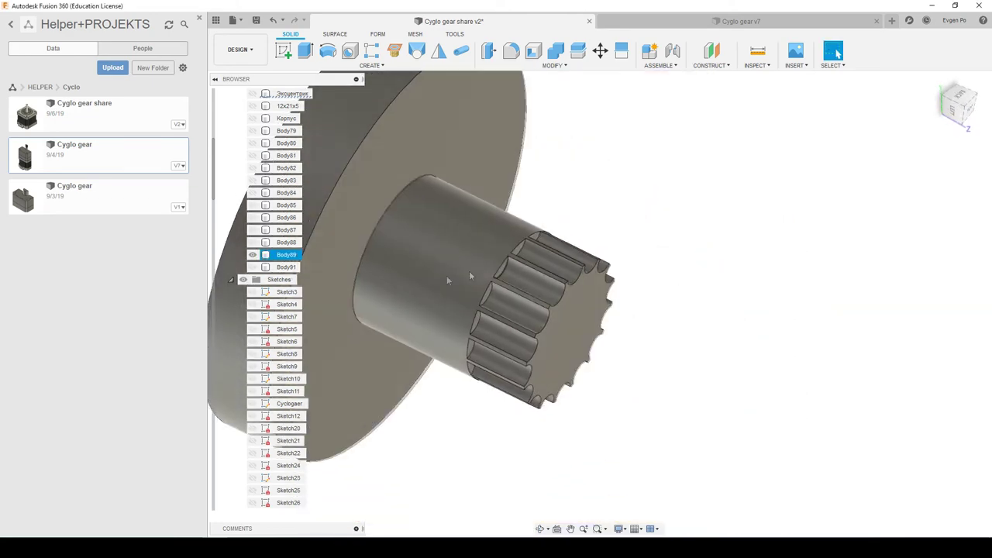
right_click(286, 255)
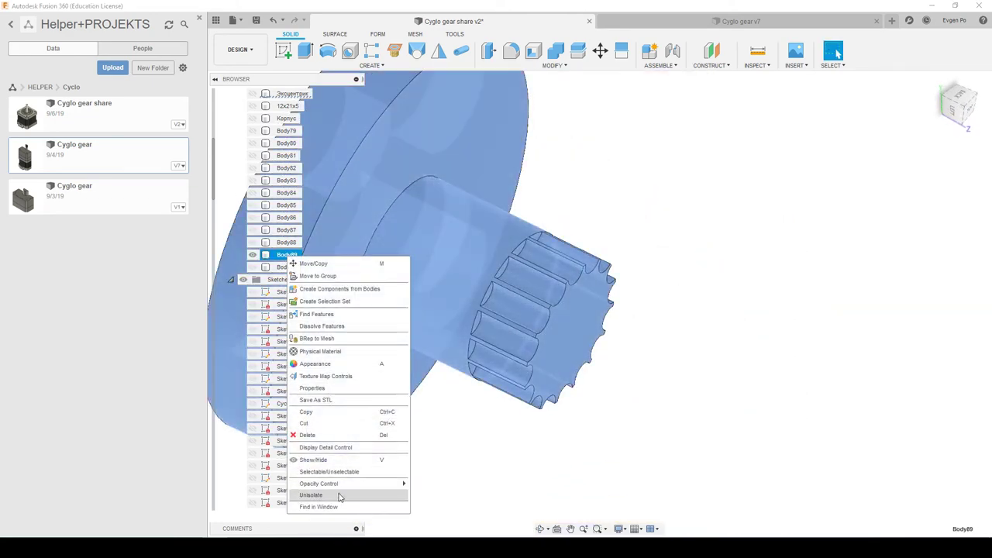
Unisolate Body89 to show all bodies, then sketch on the motor's front ring face.
click(339, 497)
mouse_move(524, 403)
shift+middle_down()
mouse_move(782, 315)
mouse_move(716, 313)
mouse_move(668, 264)
mouse_move(674, 277)
shift+middle_up()
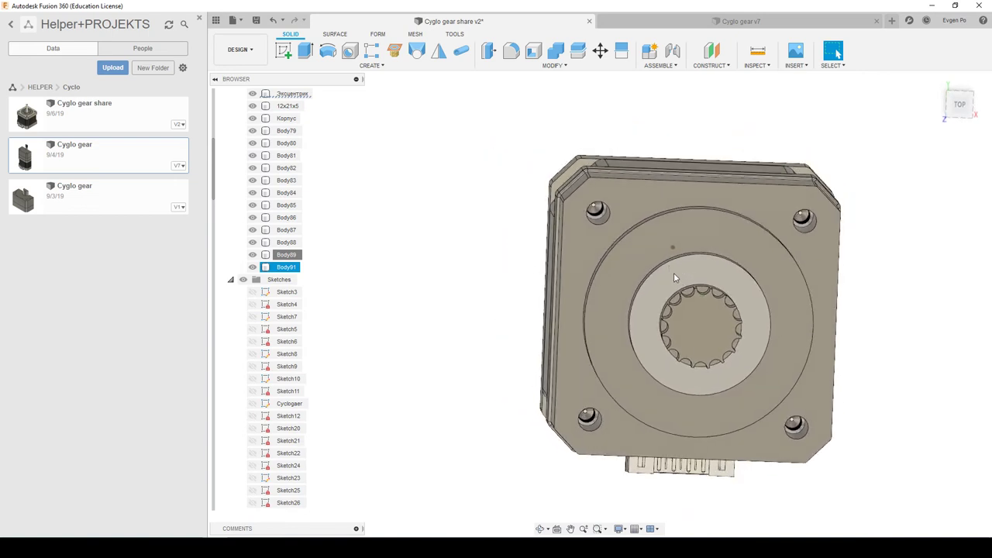
right_click(674, 278)
click(668, 319)
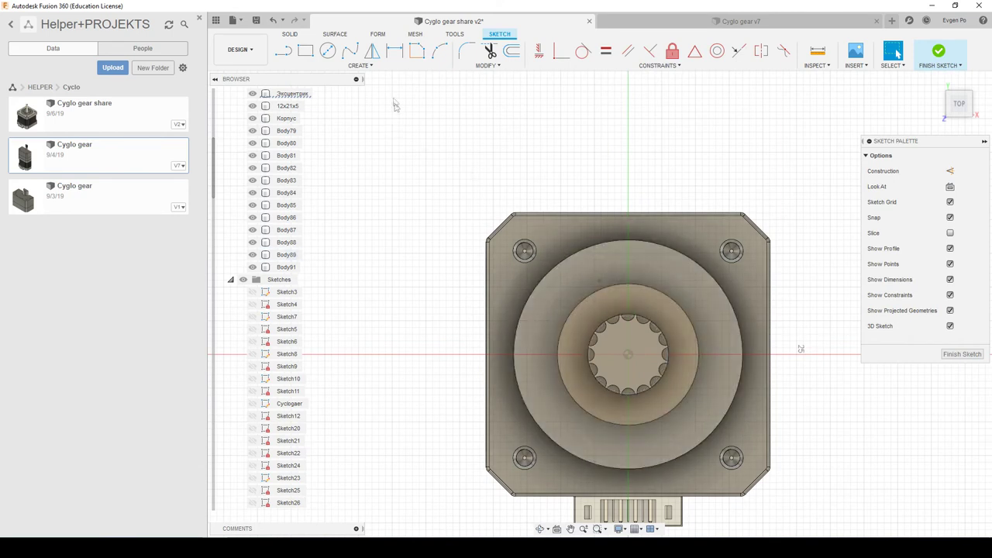
Project the cover disc's circular face into the sketch and begin offsetting its outer circle.
click(371, 67)
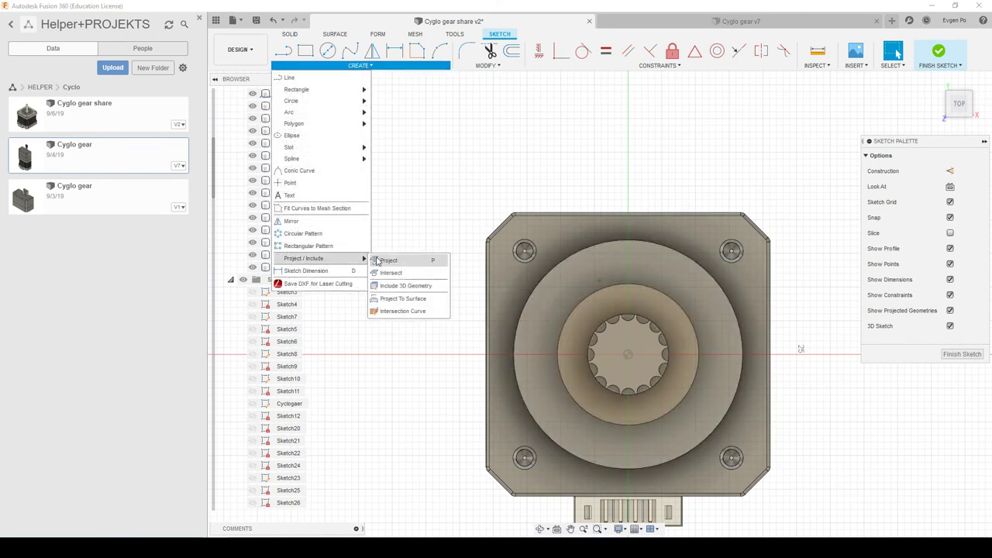
click(390, 260)
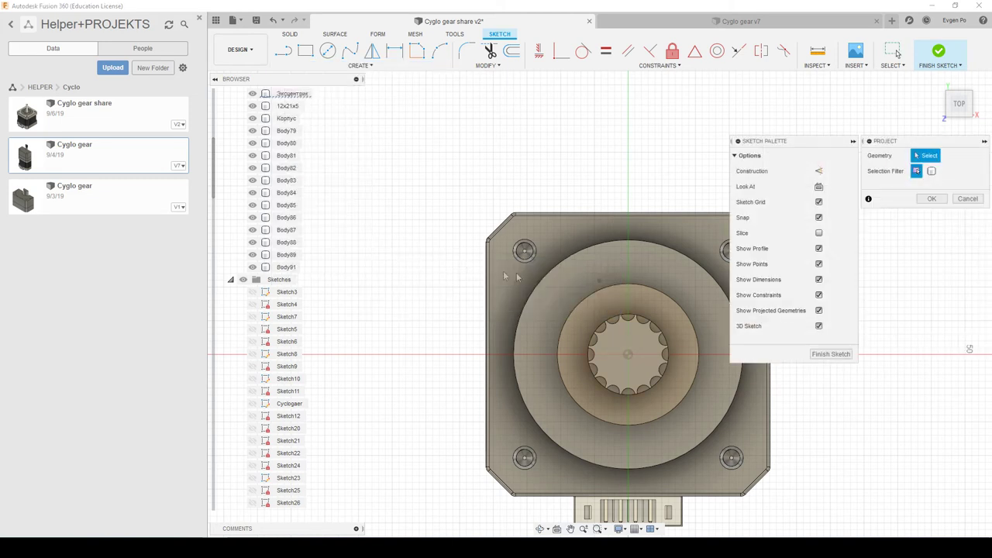
click(558, 291)
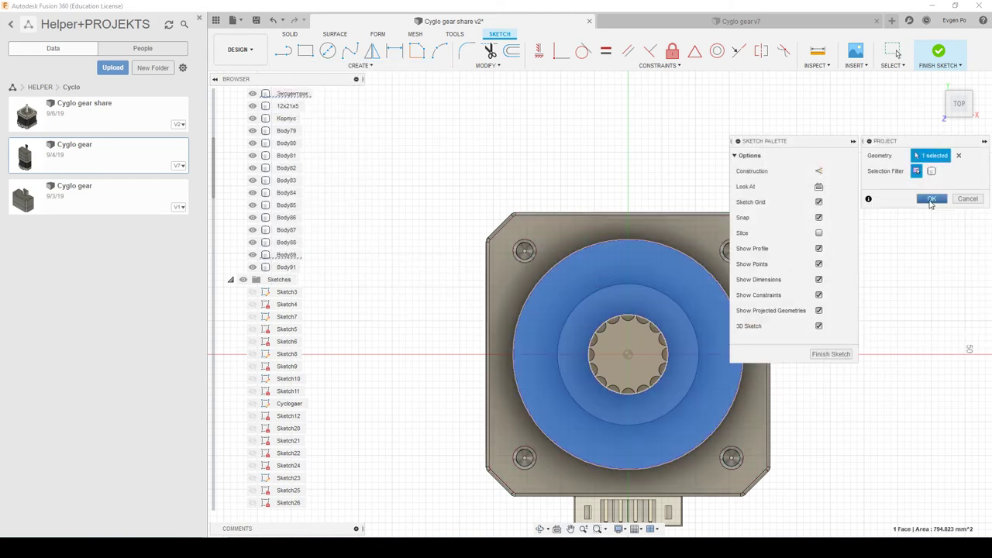
click(931, 198)
click(512, 52)
click(537, 279)
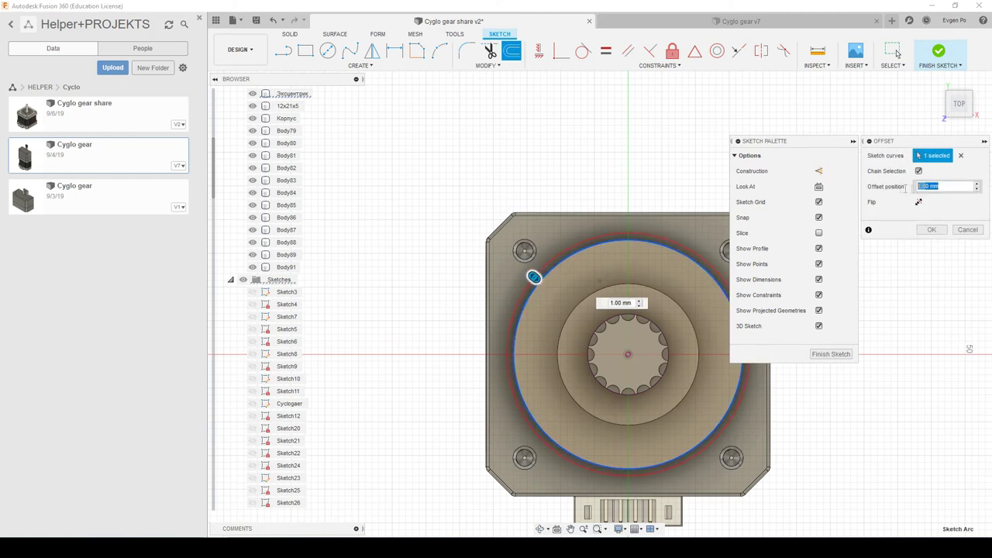
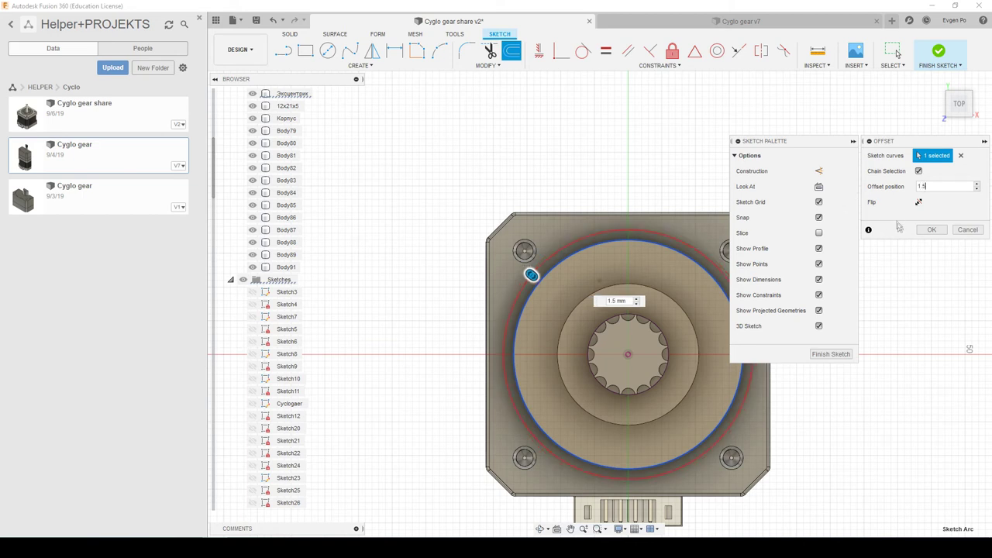
Accept the 1.5 mm circle offset and include the motor's front face outline via Project/Include.
click(923, 230)
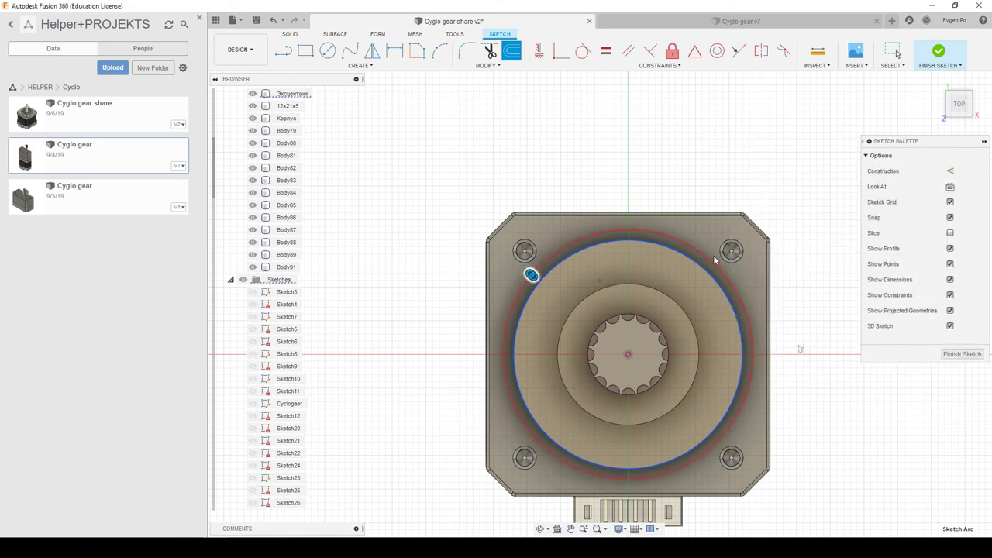
click(401, 66)
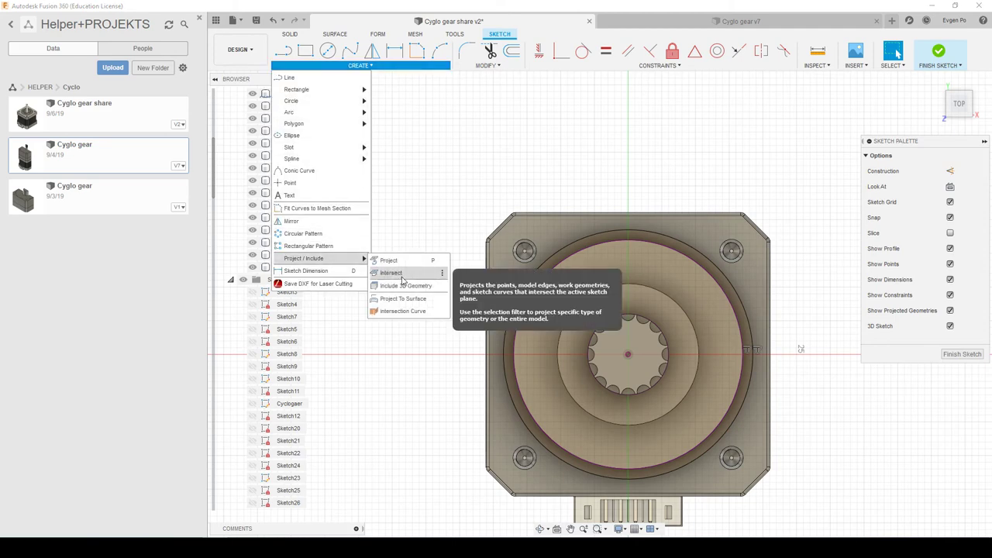
click(405, 285)
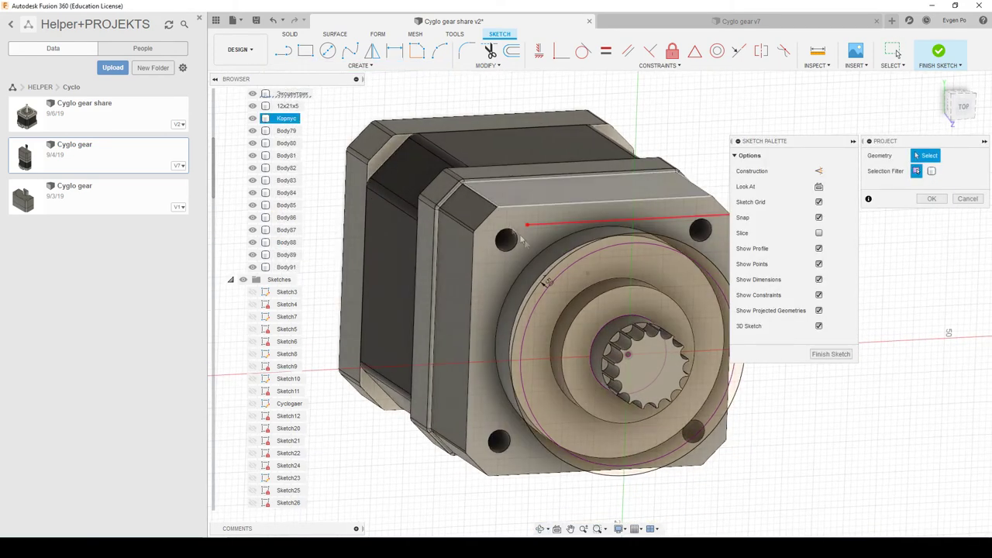
click(504, 224)
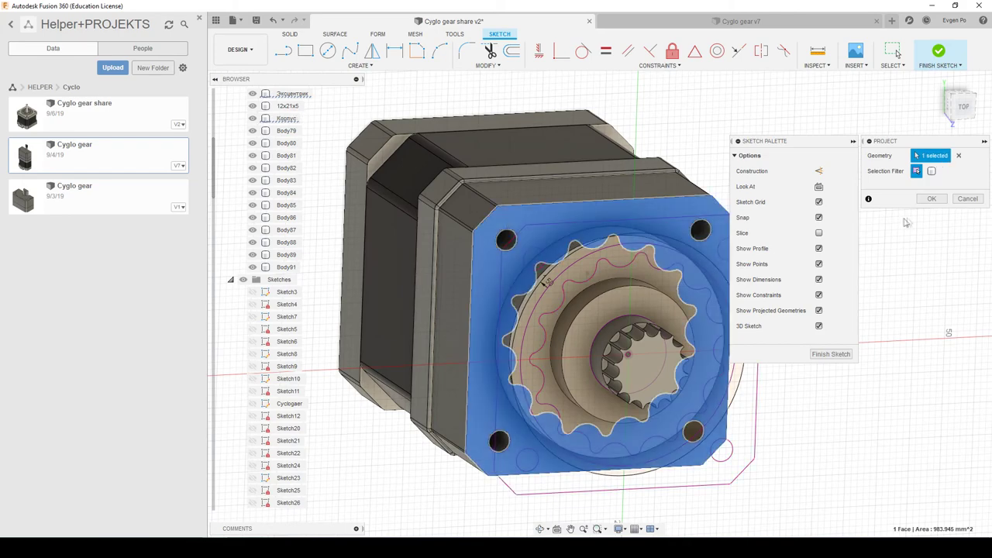
click(931, 199)
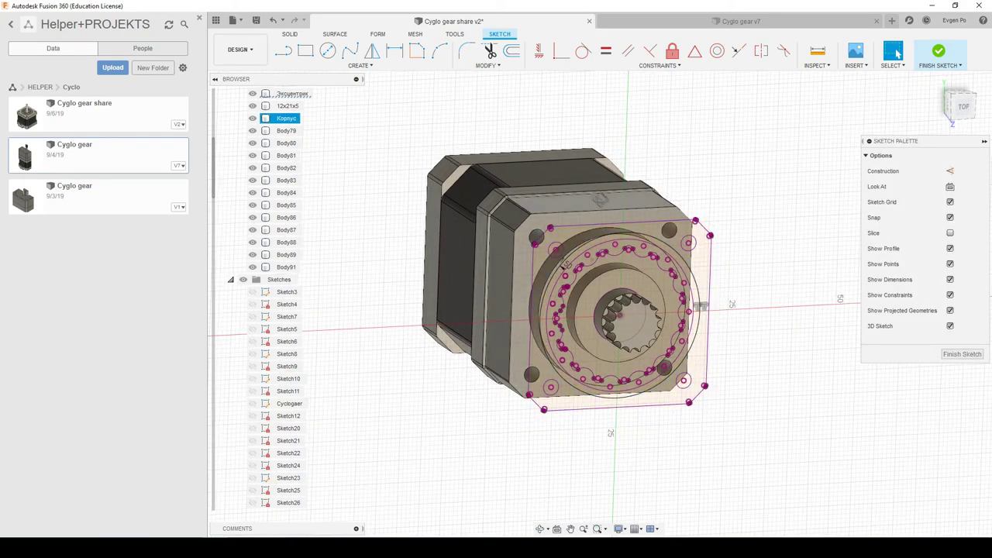
Orbit and zoom to inspect the projected cycloidal profile and mounting-hole circles.
shift+middle_drag(580, 180, 586, 172)
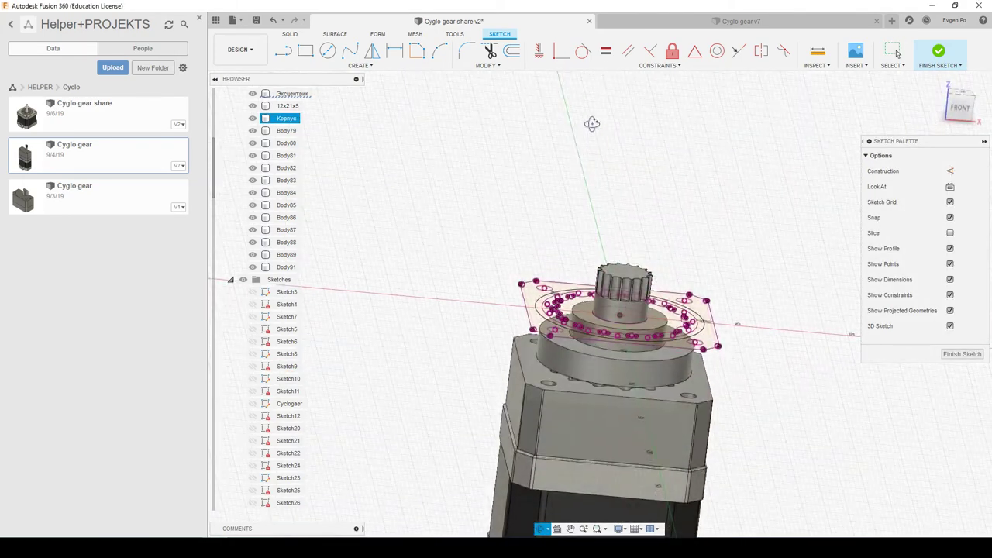
scroll(540, 300, up, 3)
scroll(539, 300, up, 3)
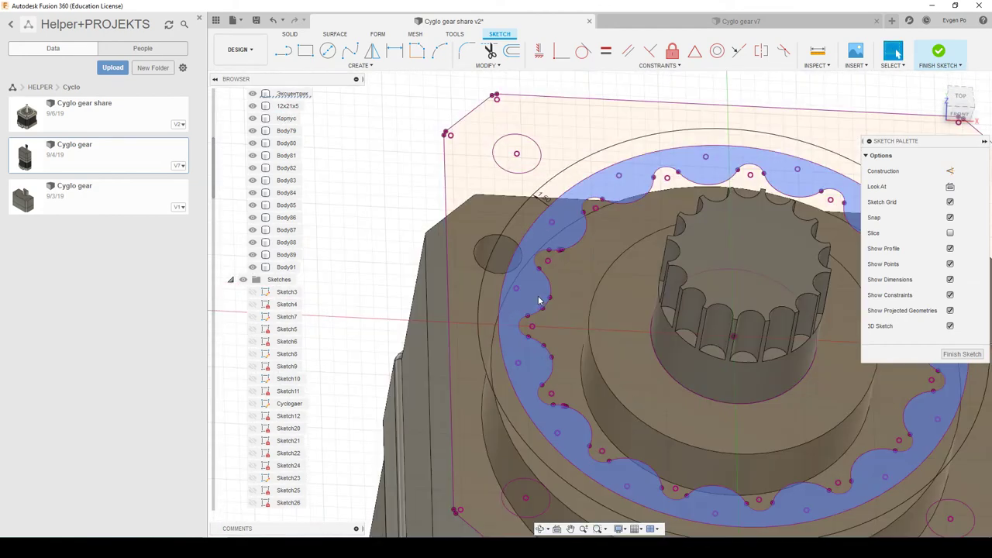
scroll(539, 299, down, 1)
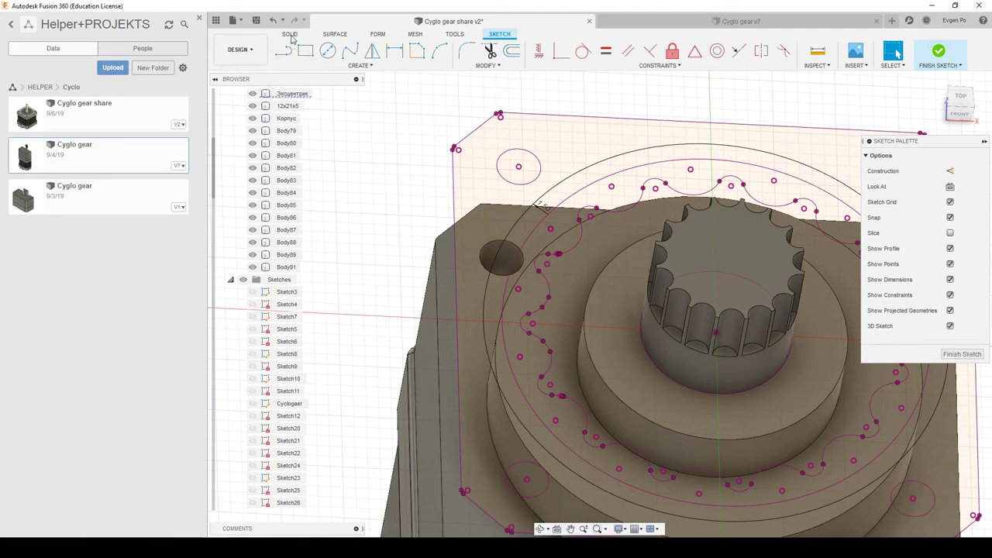
Extrude the outer square plate profile -12.2 mm as a new body.
click(289, 34)
click(304, 50)
click(484, 314)
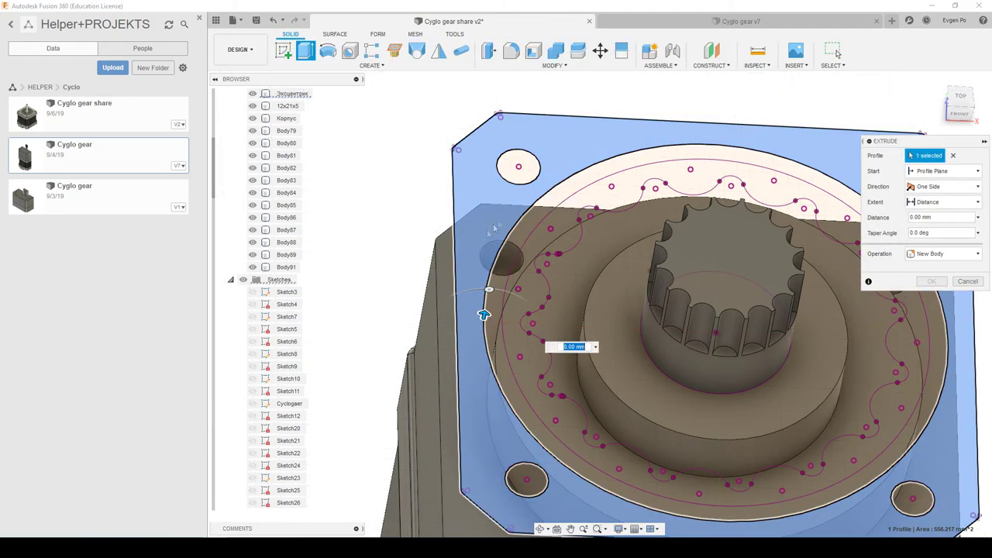
scroll(484, 315, down, 5)
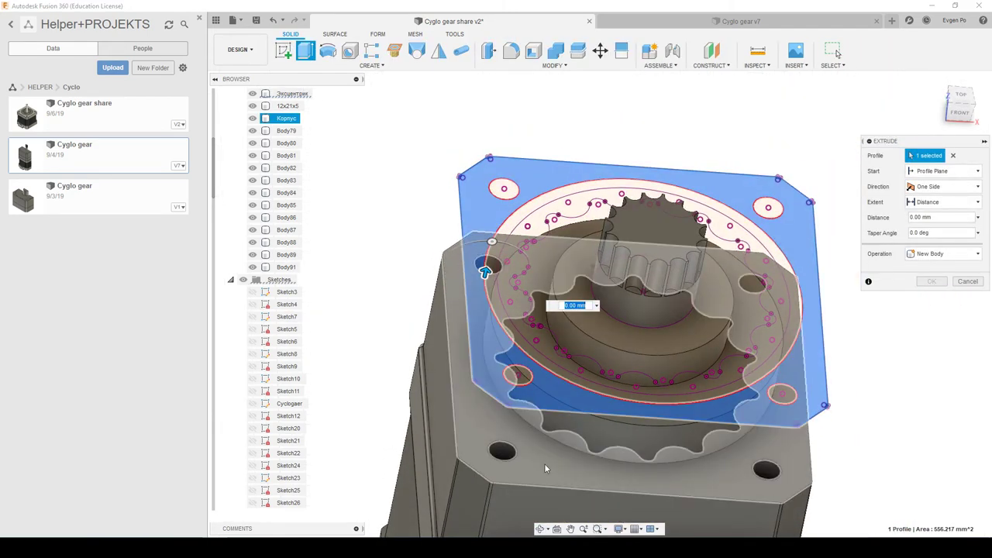
text(-12.2)
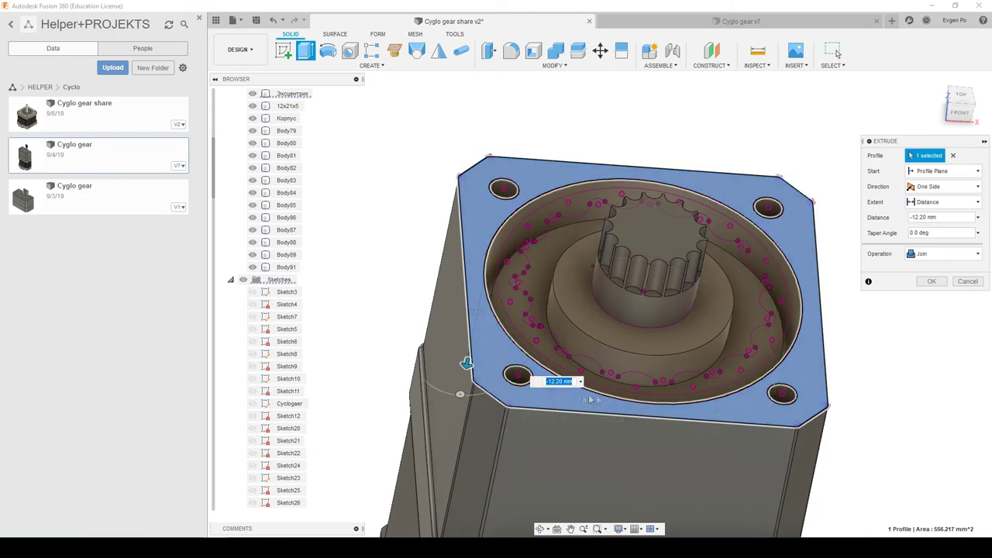
click(952, 254)
click(938, 302)
click(931, 281)
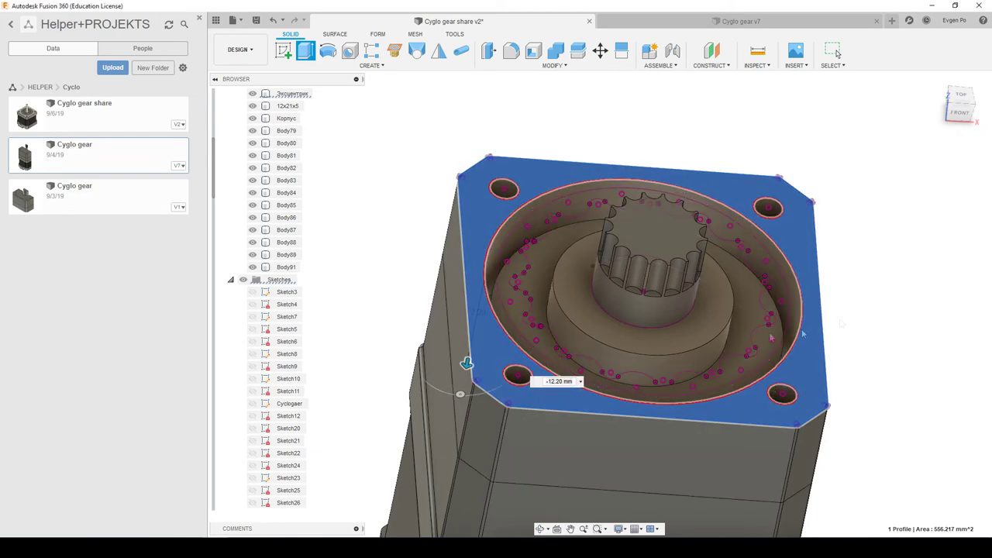
Show Sketch59 again over the housing top and orbit to a new angle.
scroll(287, 391, down, 3)
scroll(279, 392, down, 3)
scroll(267, 394, down, 3)
scroll(260, 395, down, 2)
click(253, 391)
mouse_move(589, 310)
shift+middle_down()
mouse_move(649, 334)
mouse_move(623, 310)
mouse_move(630, 288)
shift+middle_up()
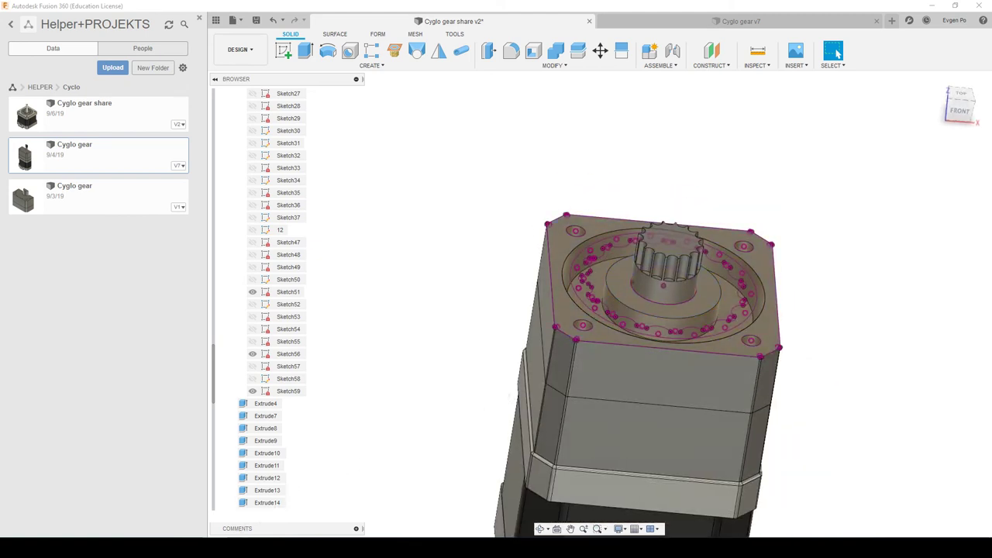
key(alt+Tab)
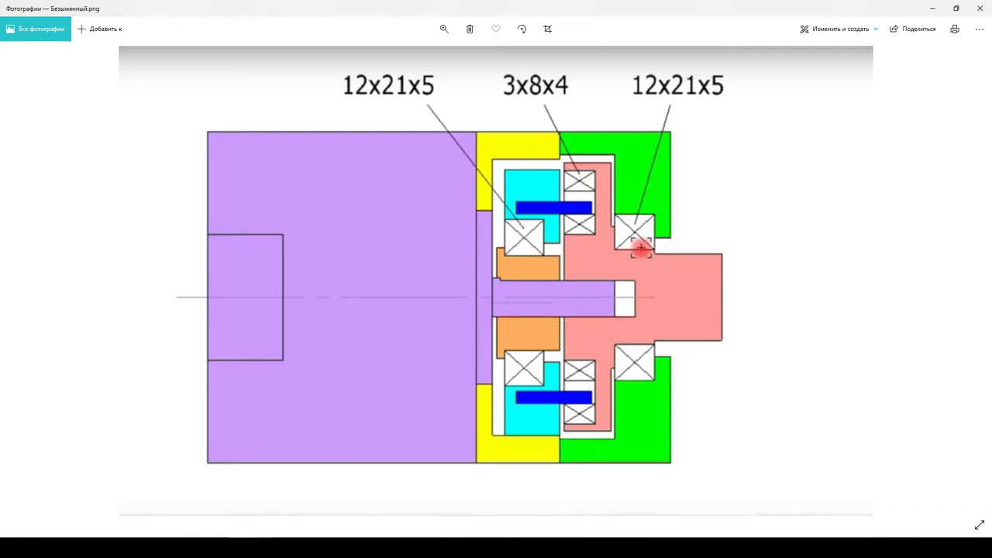
Back in Fusion, select the outer ring face and the inner gear-profile region.
click(244, 547)
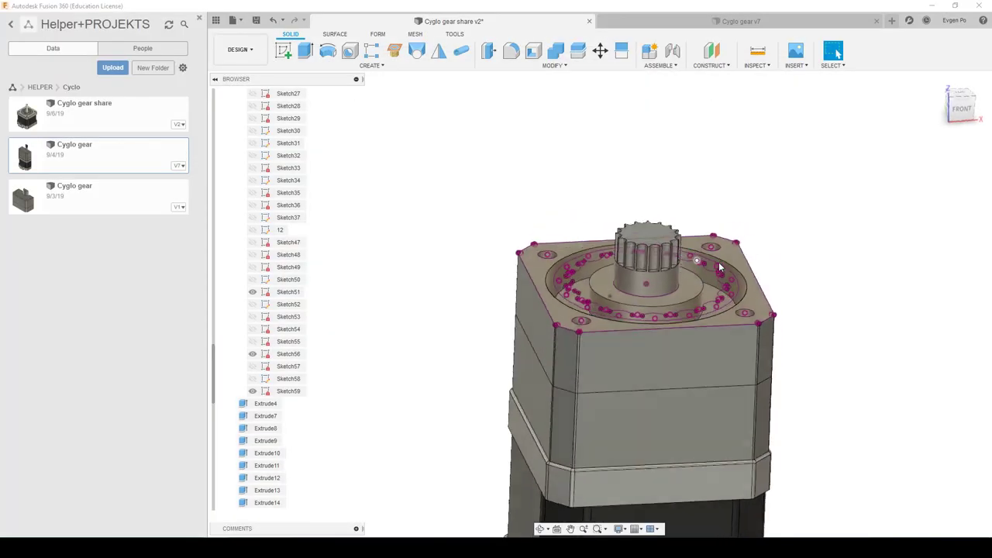
scroll(602, 302, up, 6)
mouse_move(602, 302)
shift+middle_down()
mouse_move(595, 277)
mouse_move(609, 250)
mouse_move(594, 242)
shift+middle_up()
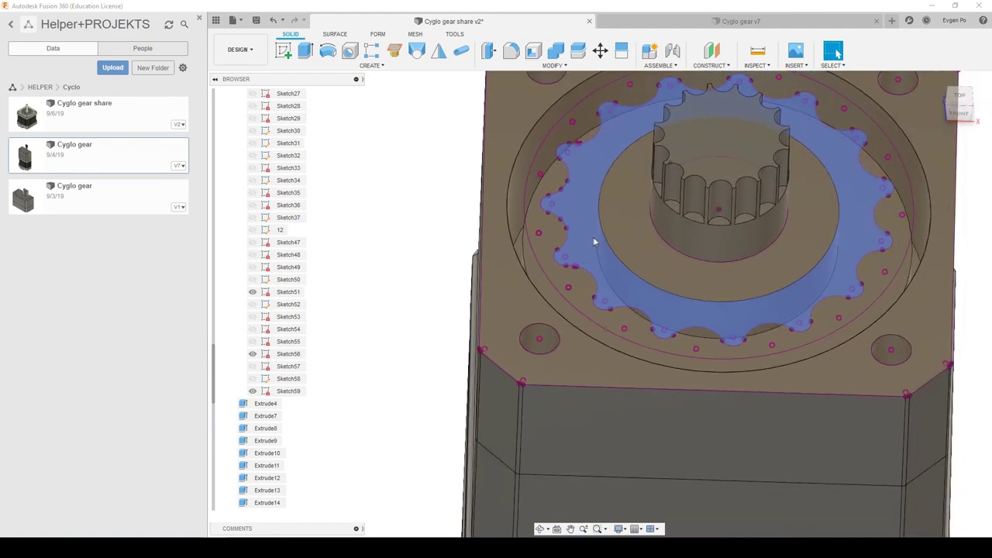
click(523, 254)
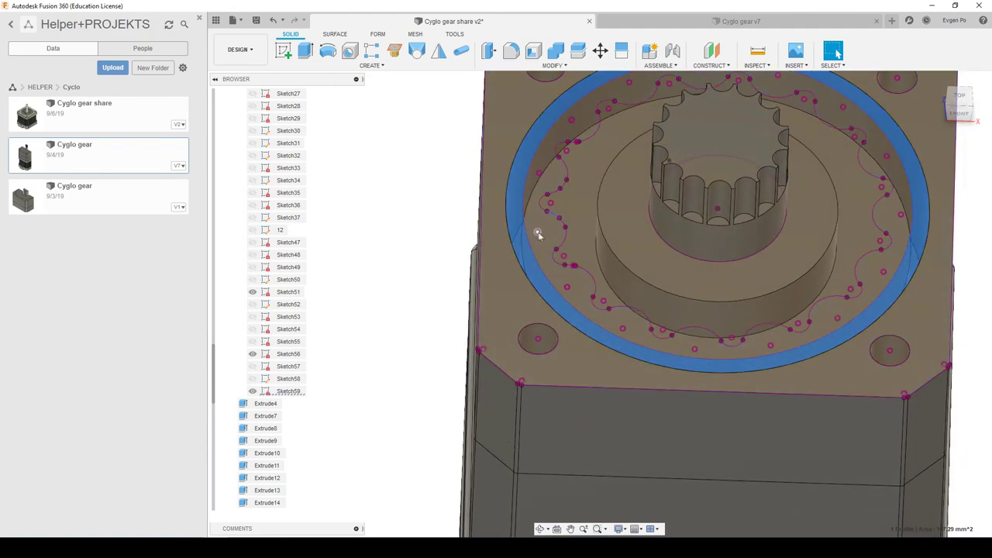
shift+click(551, 238)
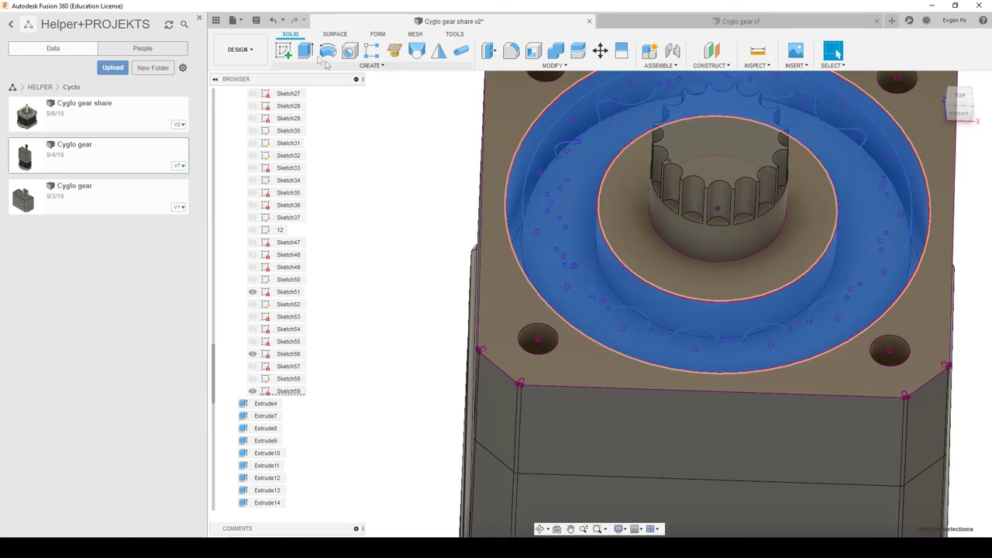
Add the remaining ring profile and extrude all three -5 mm as a new body.
click(311, 50)
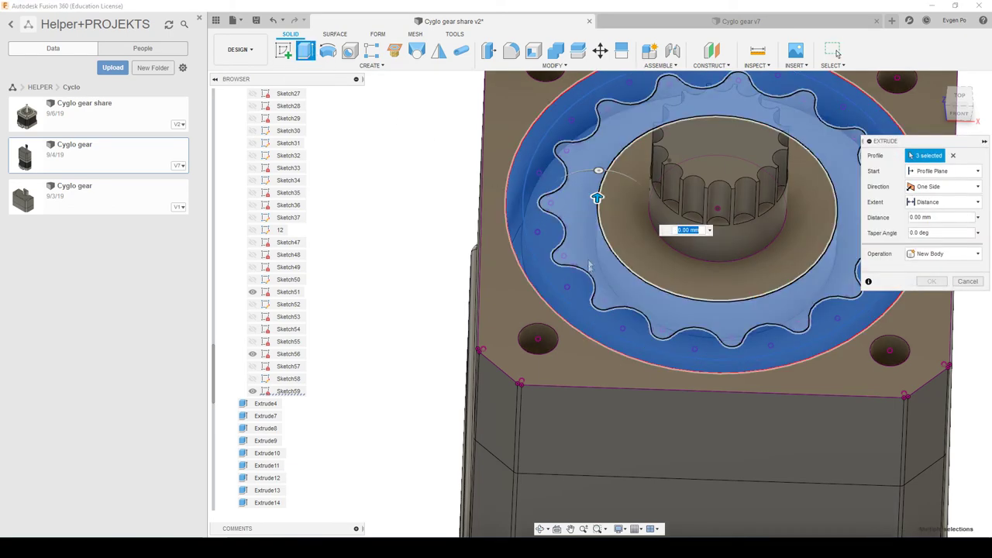
scroll(565, 287, down, 2)
scroll(553, 300, down, 3)
scroll(553, 302, up, 1)
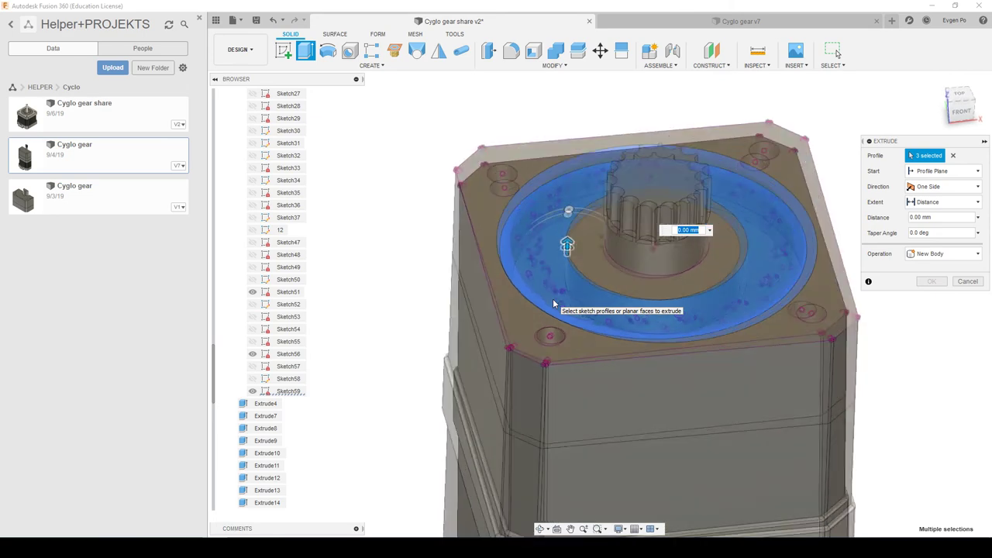
scroll(552, 299, up, 2)
scroll(551, 298, up, 1)
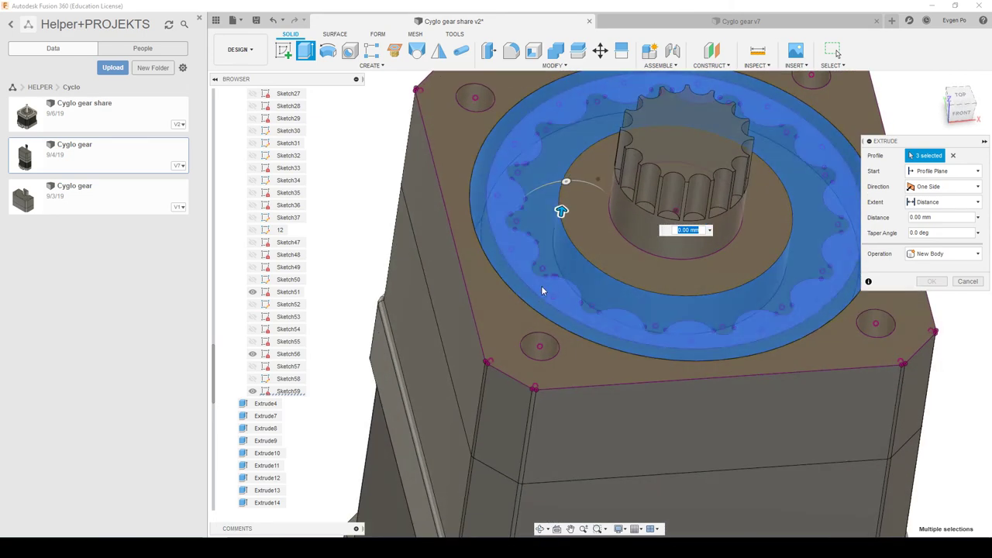
click(544, 293)
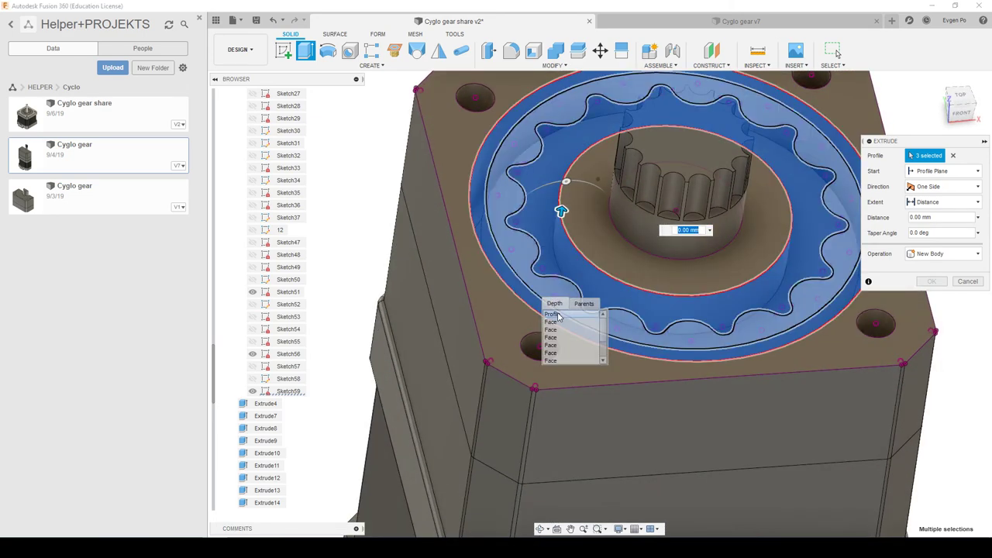
click(558, 327)
scroll(557, 328, down, 2)
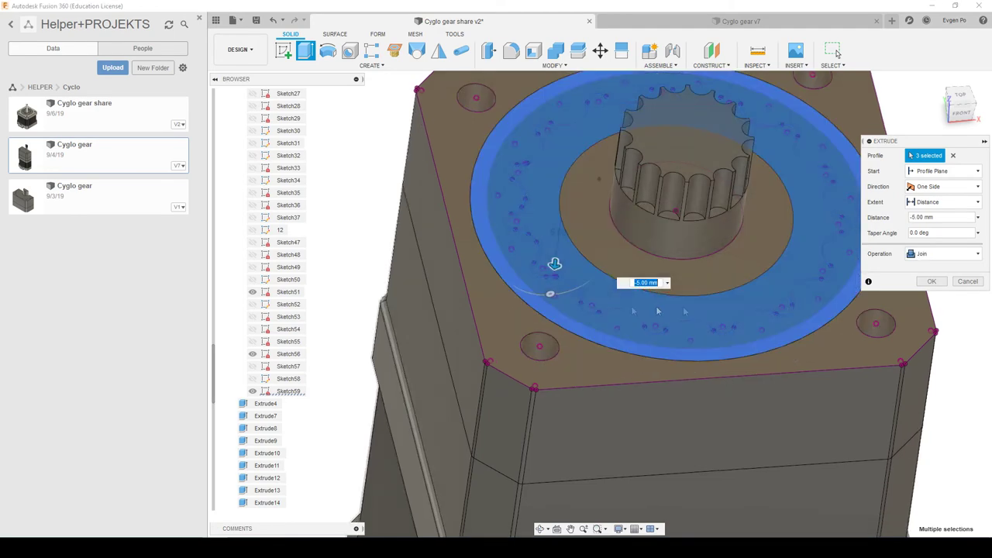
shift+middle_drag(553, 265, 558, 256)
click(947, 305)
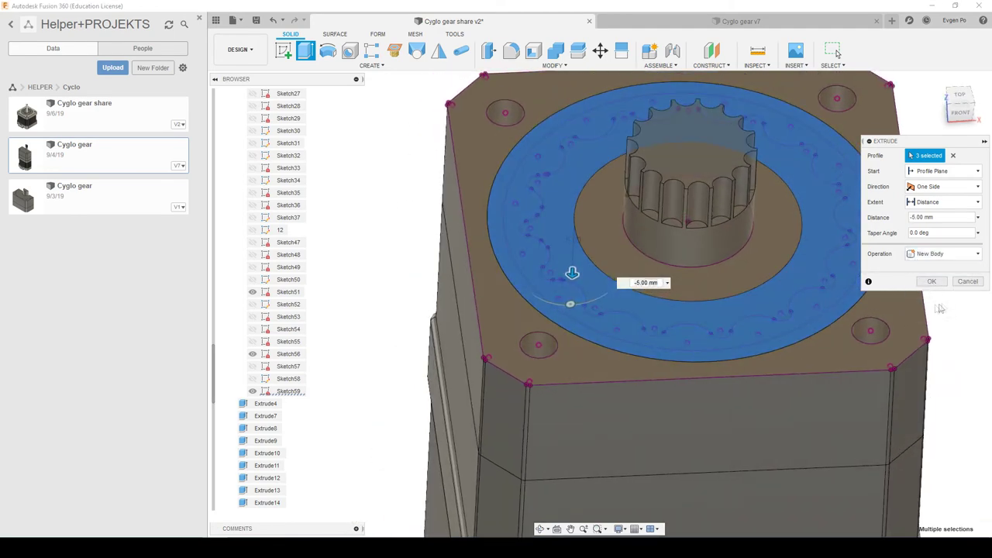
click(928, 282)
shift+middle_drag(913, 283, 569, 221)
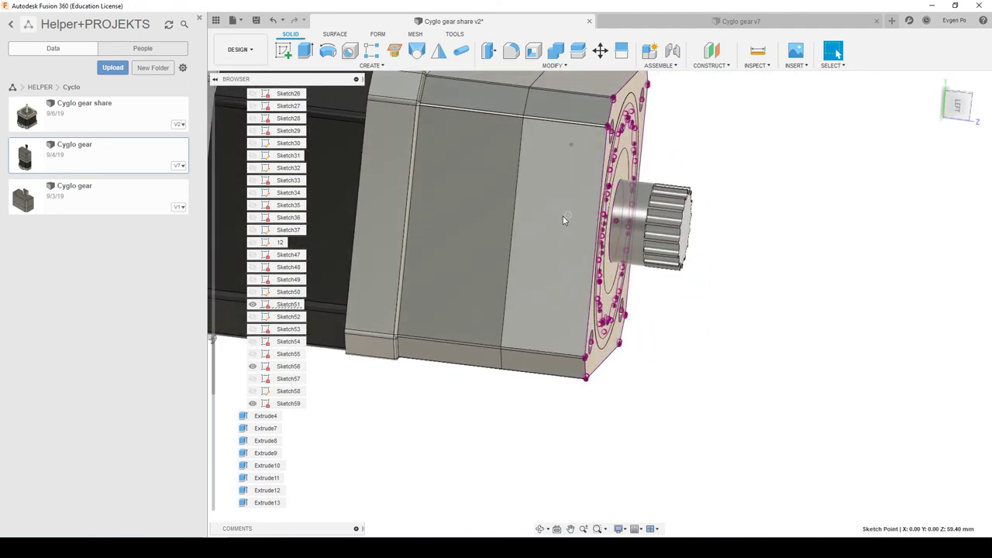
Hide Body93 and the square housing plate Body92.
scroll(288, 305, up, 7)
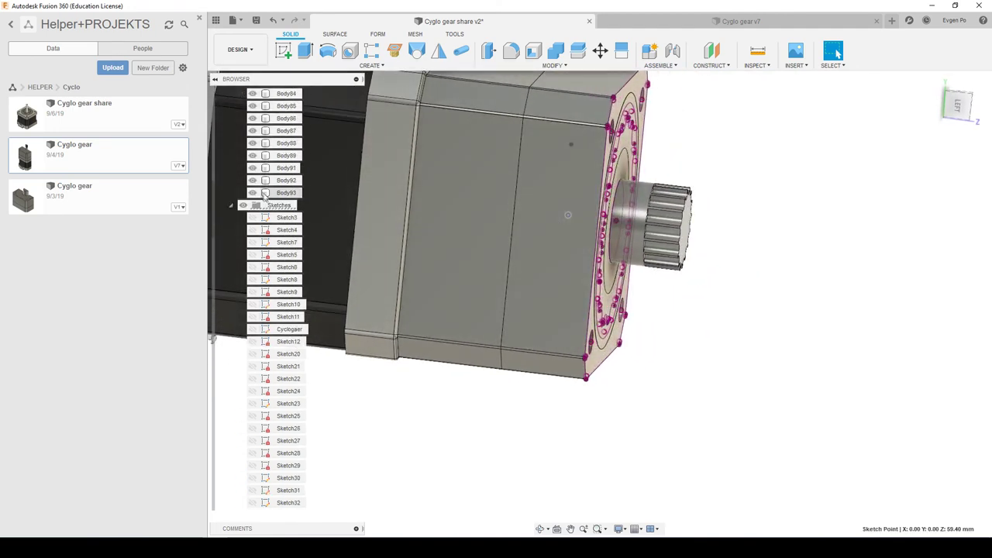
click(256, 194)
click(252, 193)
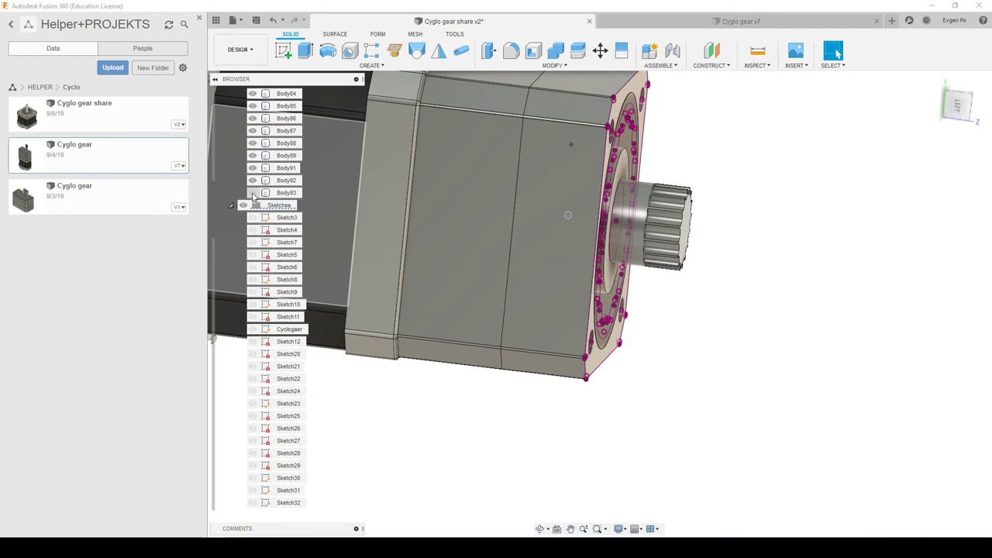
click(252, 180)
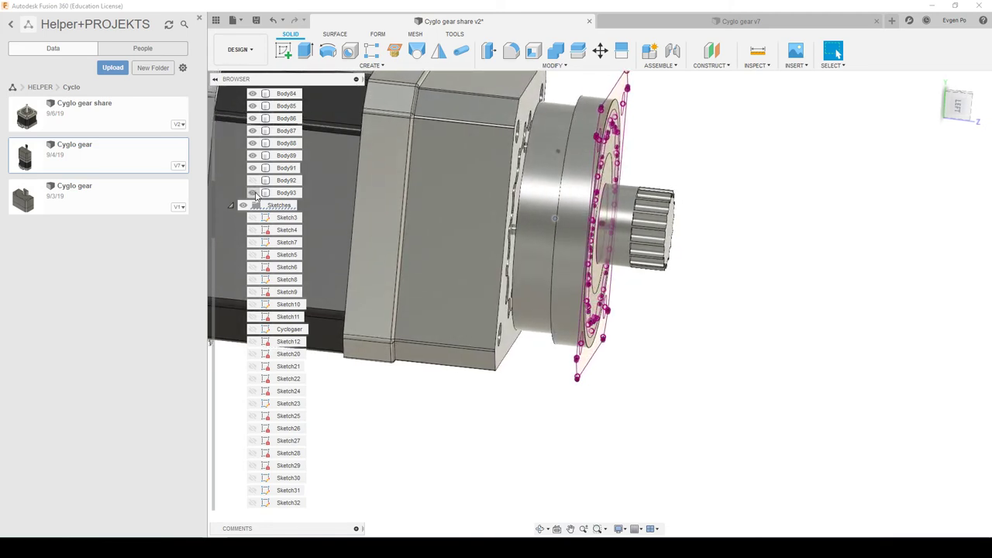
Join the flange with the housing body using Combine.
click(562, 51)
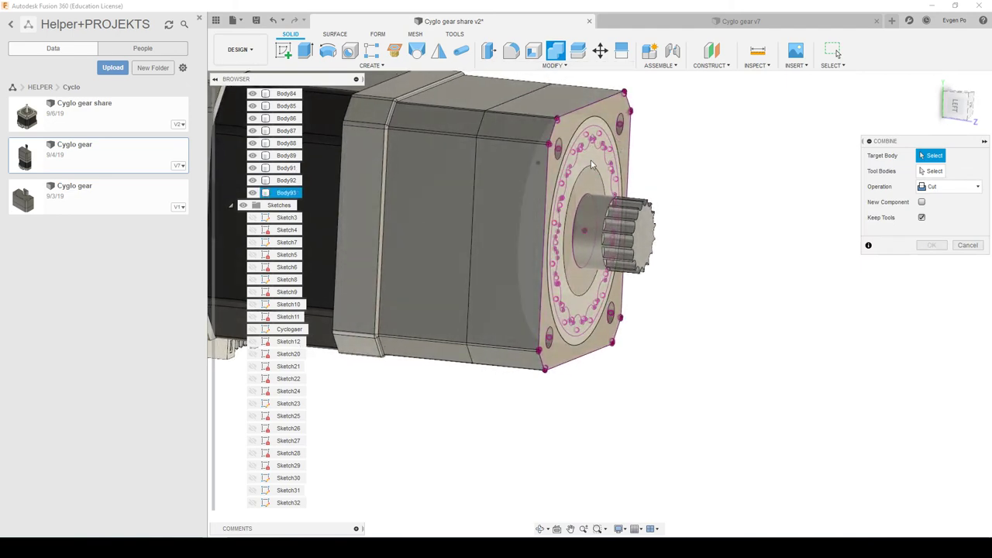
click(591, 165)
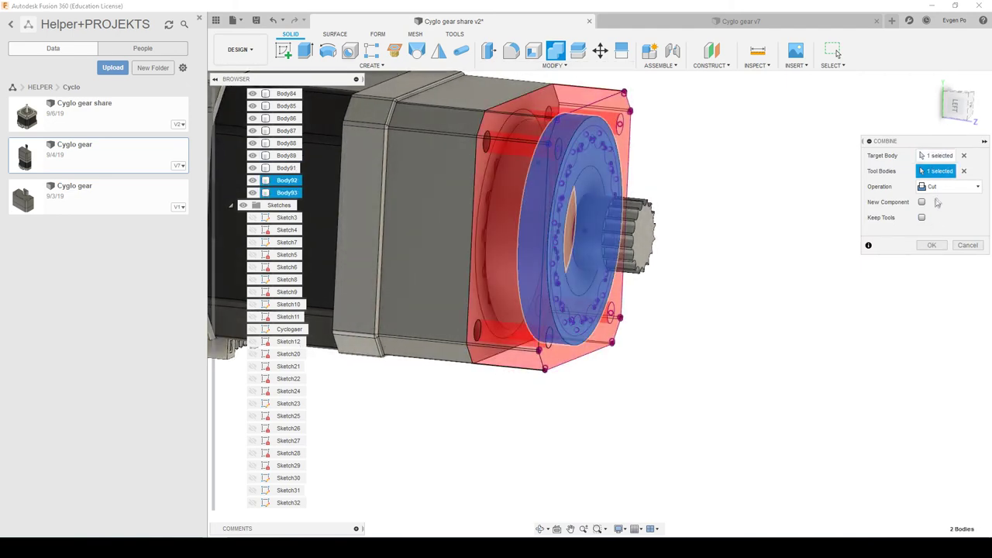
click(933, 201)
click(932, 244)
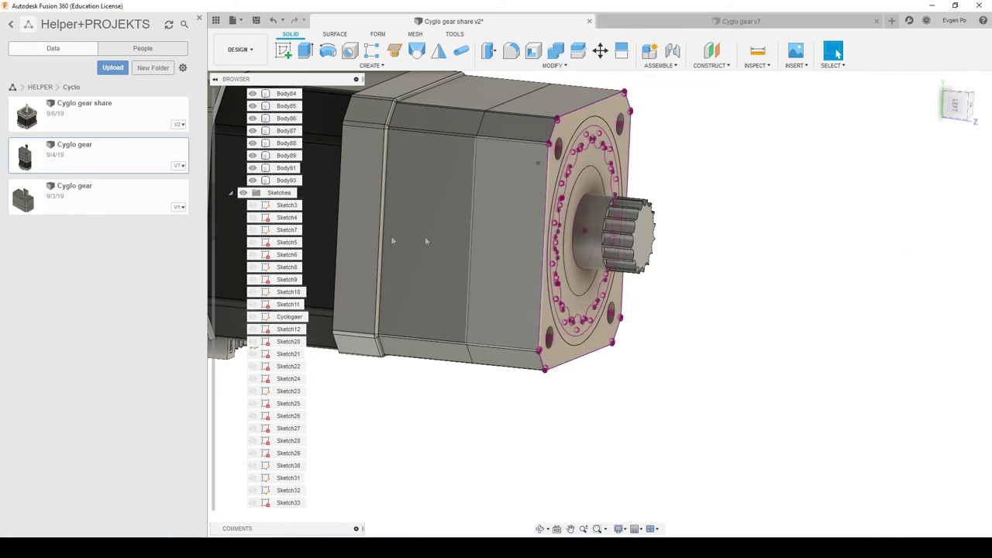
Isolate the merged flange body to check it, then unisolate it.
right_click(288, 181)
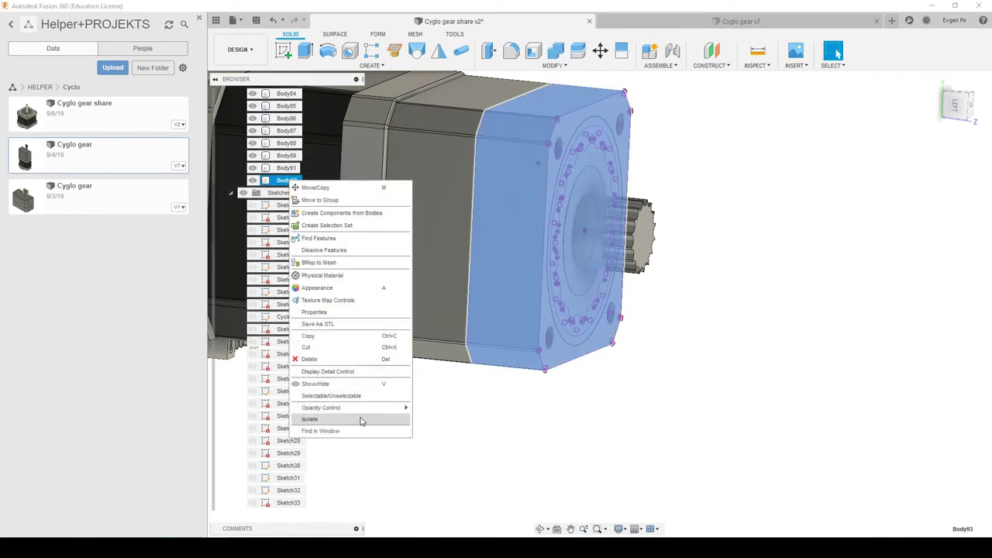
click(309, 418)
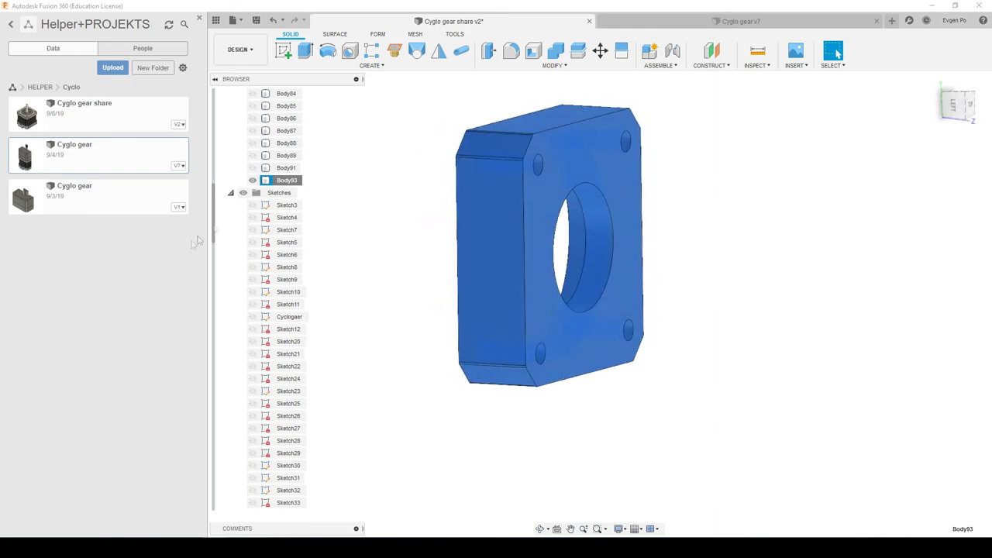
right_click(277, 183)
click(325, 418)
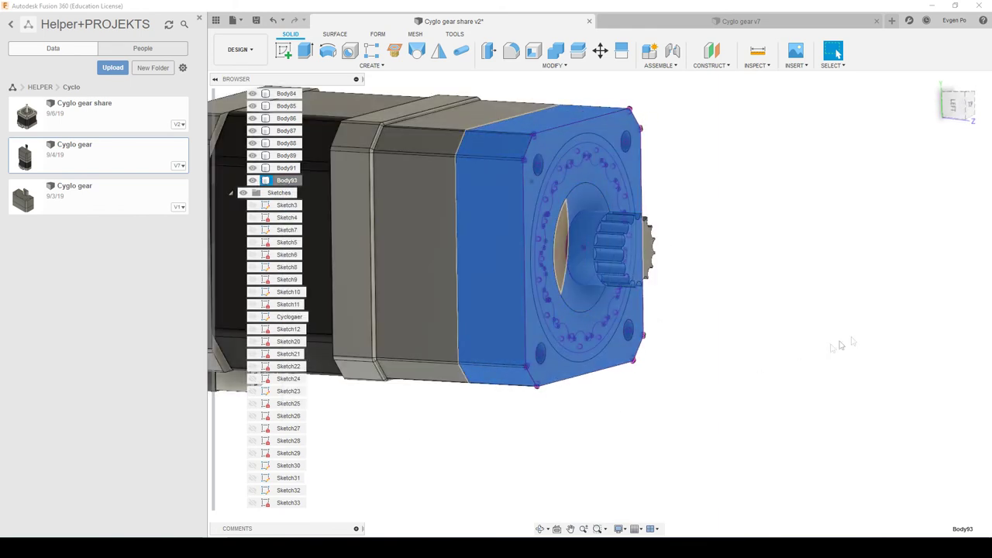
Hide the Sketch56 and Sketch59 profiles and orbit to view the shaft face.
scroll(278, 310, down, 7)
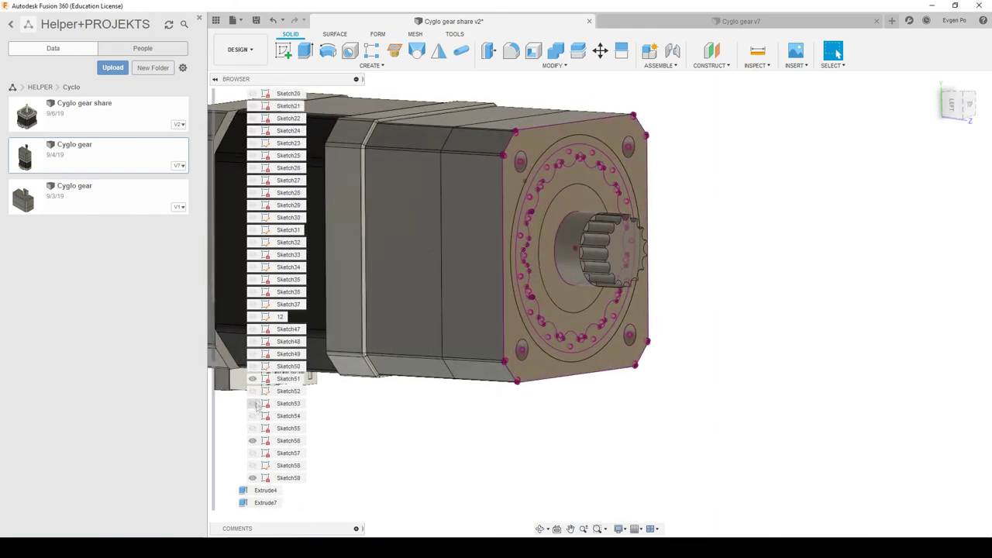
click(251, 440)
click(252, 477)
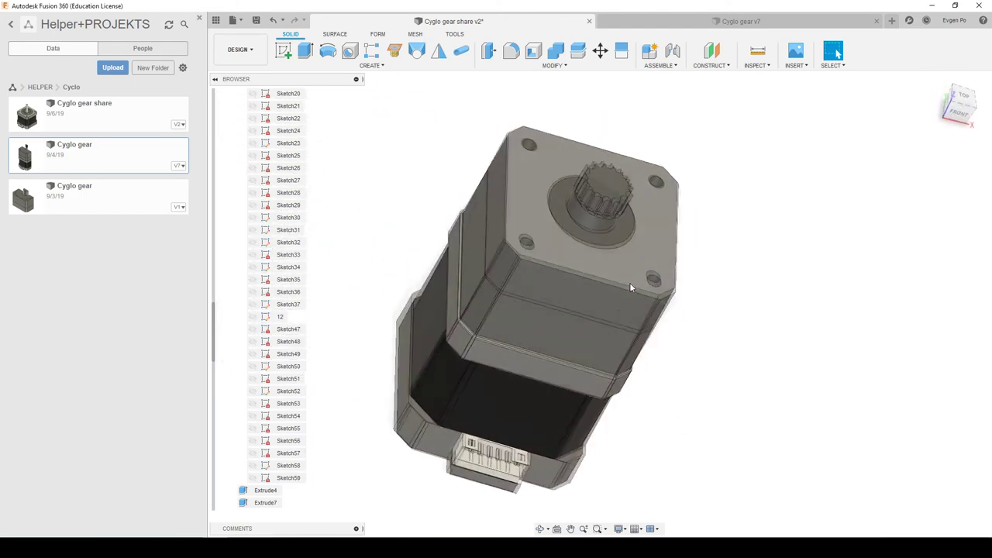
scroll(630, 239, up, 3)
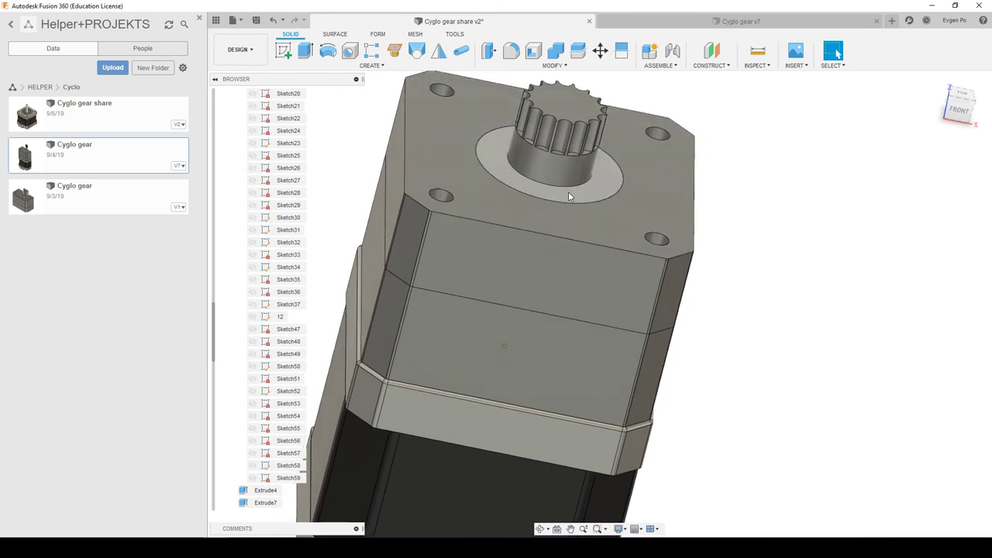
shift+middle_drag(569, 234, 527, 318)
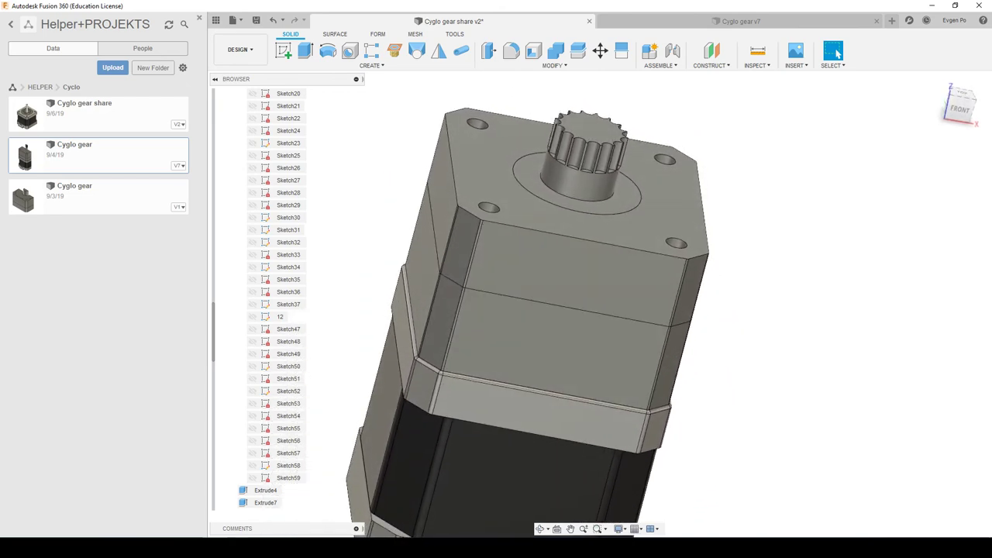
click(247, 534)
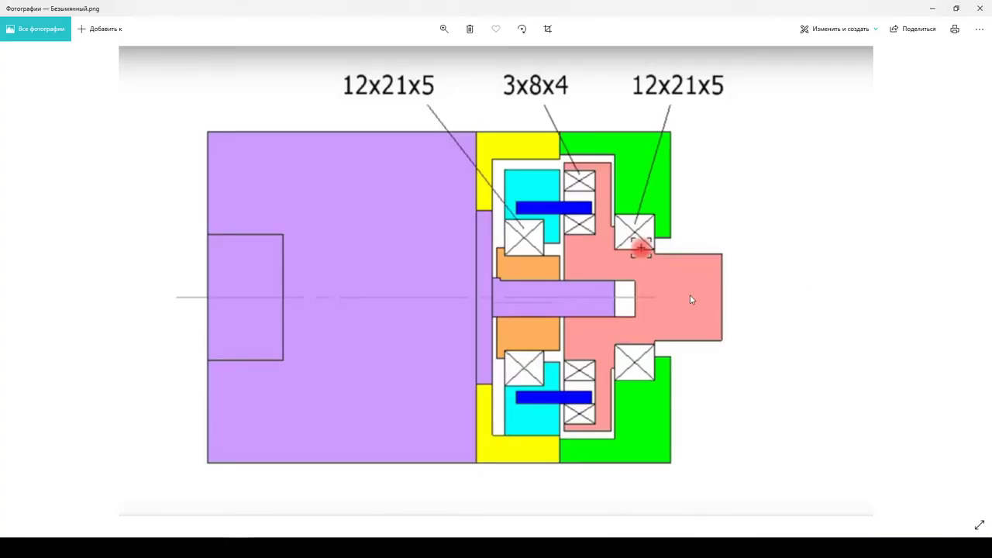
Flip from the bearing layout diagram to the gear formula image and back.
key(Right)
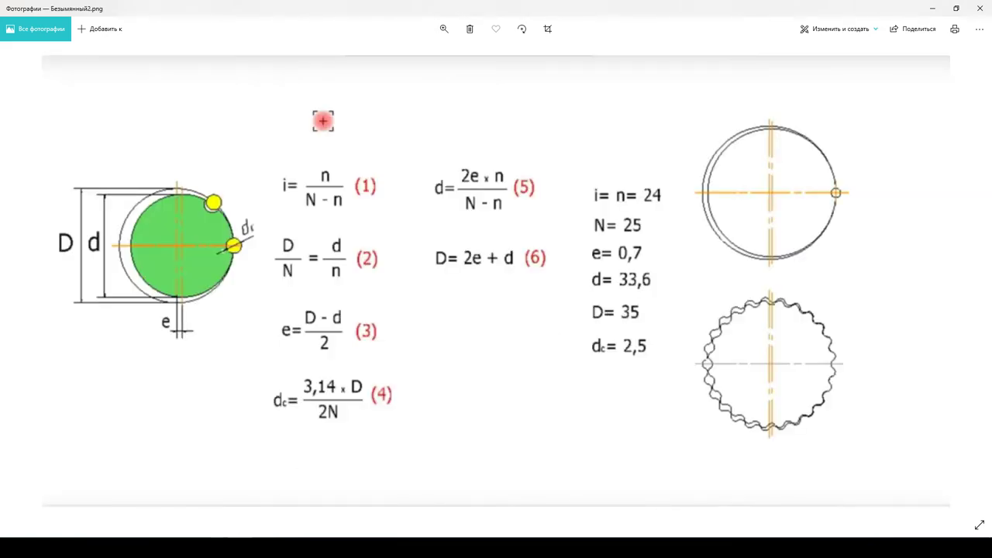
key(Left)
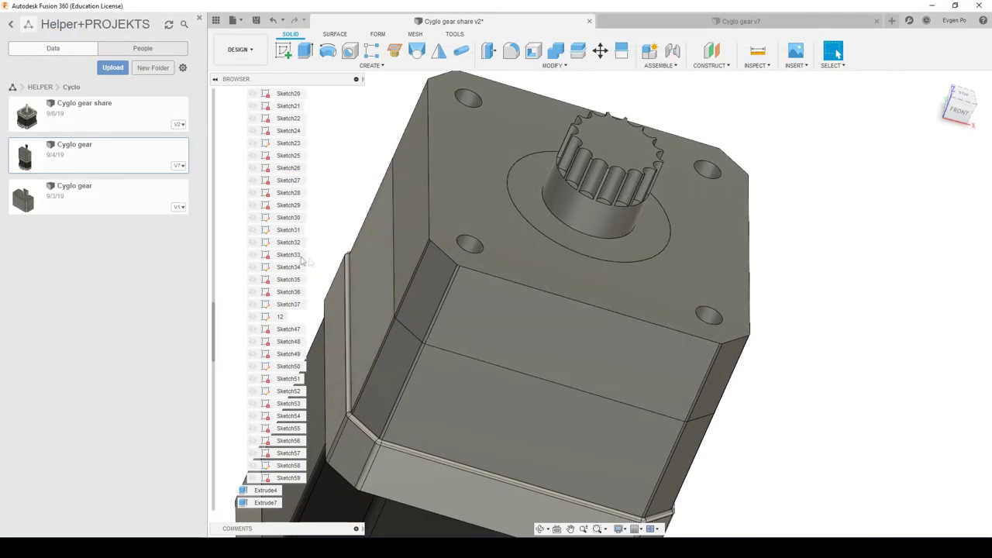
scroll(291, 226, up, 5)
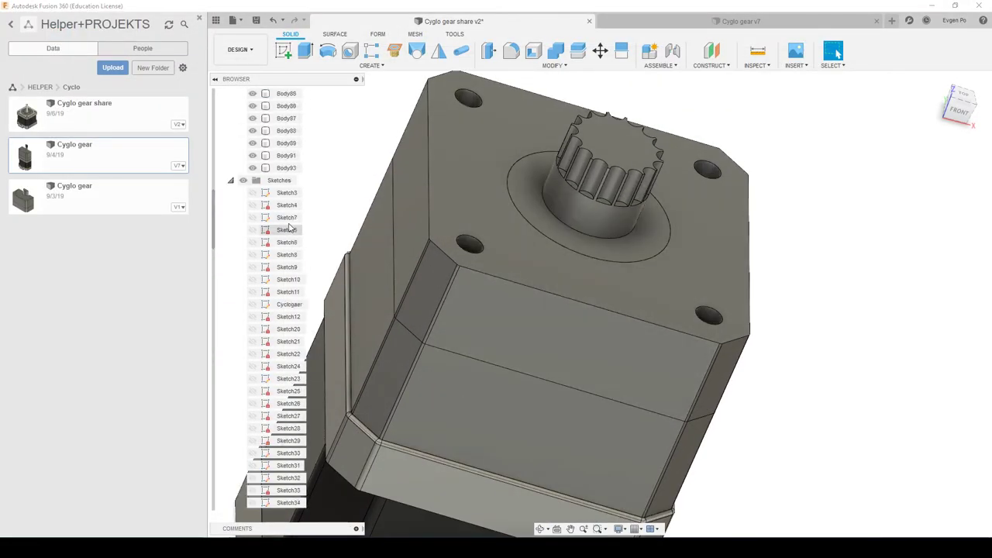
Isolate the flange body Body93 and select its centre-hole inner face.
right_click(288, 183)
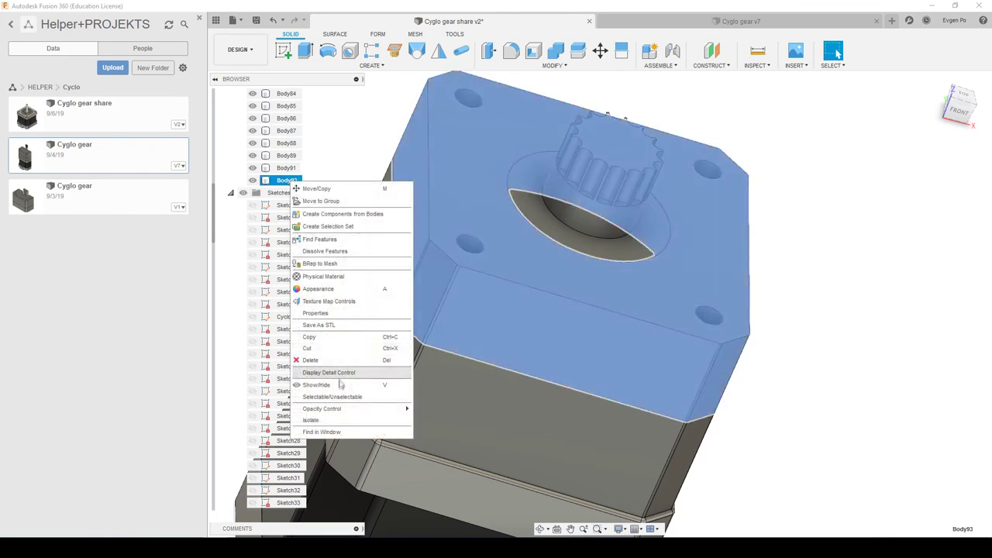
click(334, 419)
click(637, 191)
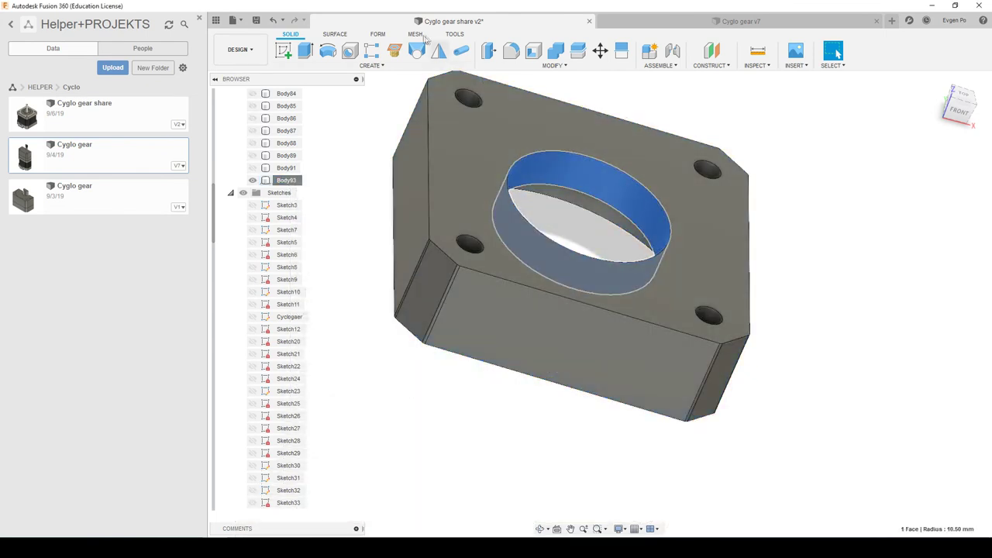
Try Press Pull on the centre hole's inner face twice, cancelling both times.
click(489, 51)
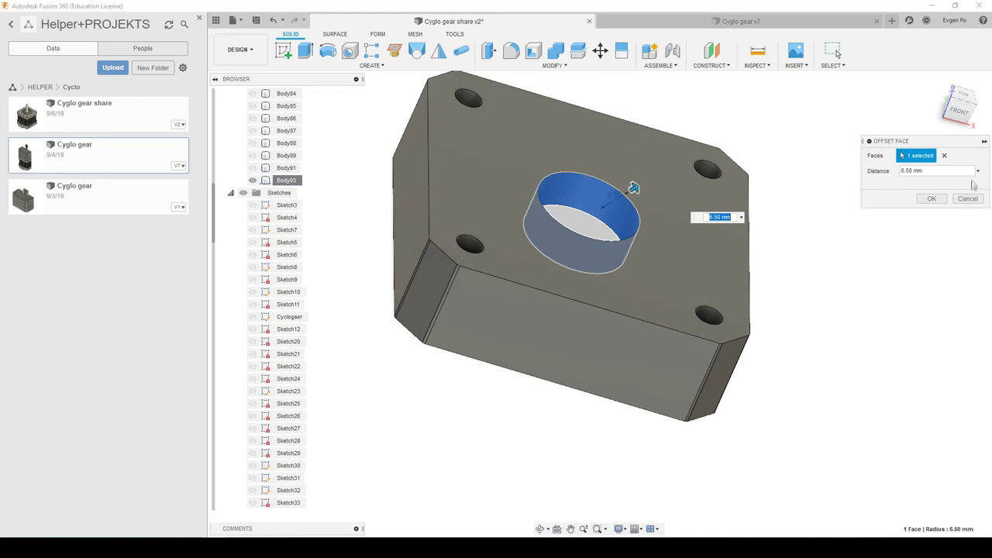
click(940, 206)
click(612, 189)
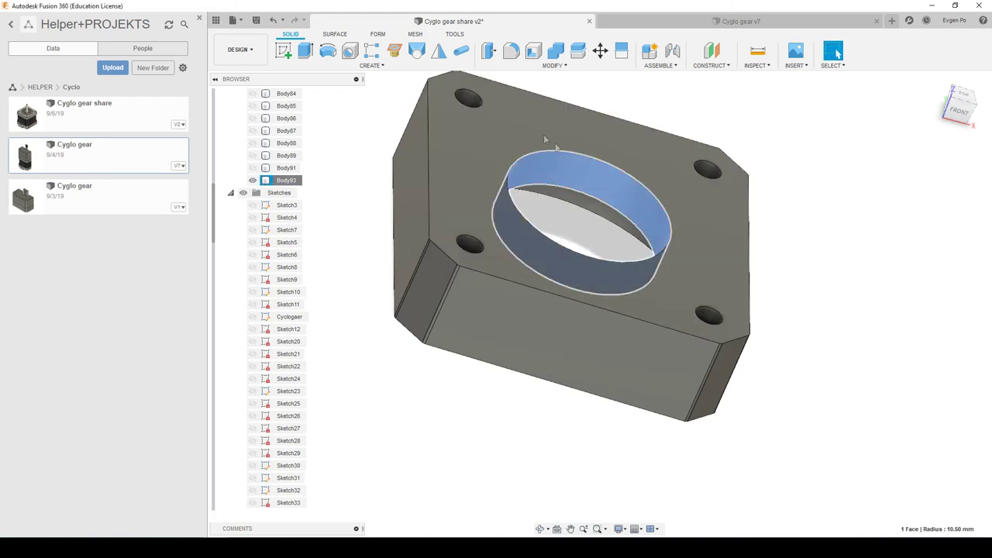
click(489, 52)
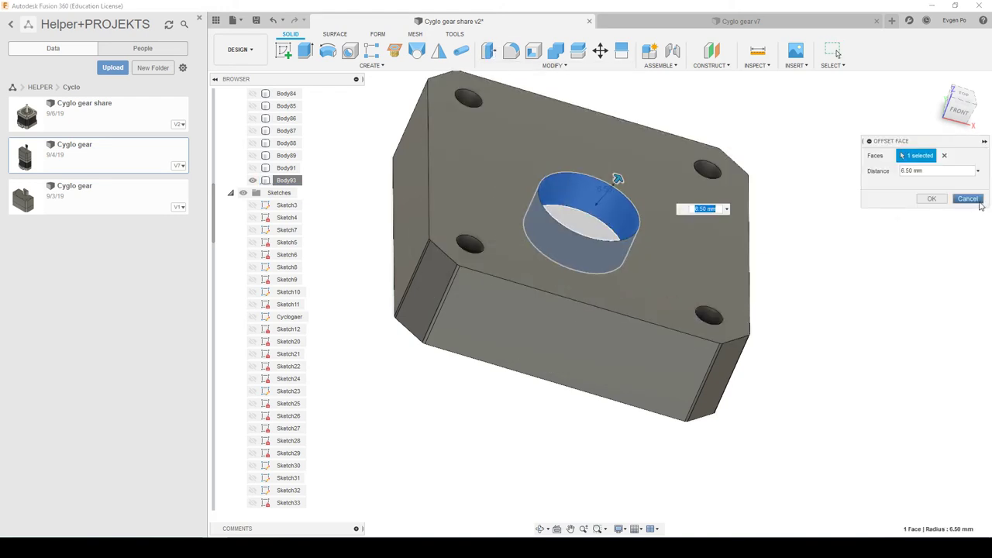
click(933, 199)
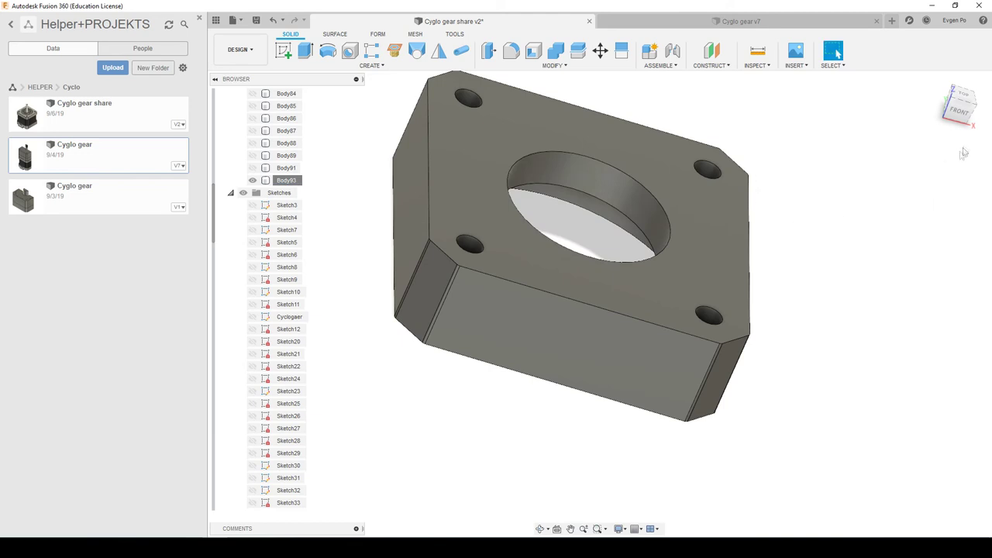
View the plate from TOP and create a sketch on its flat face.
drag(959, 105, 961, 108)
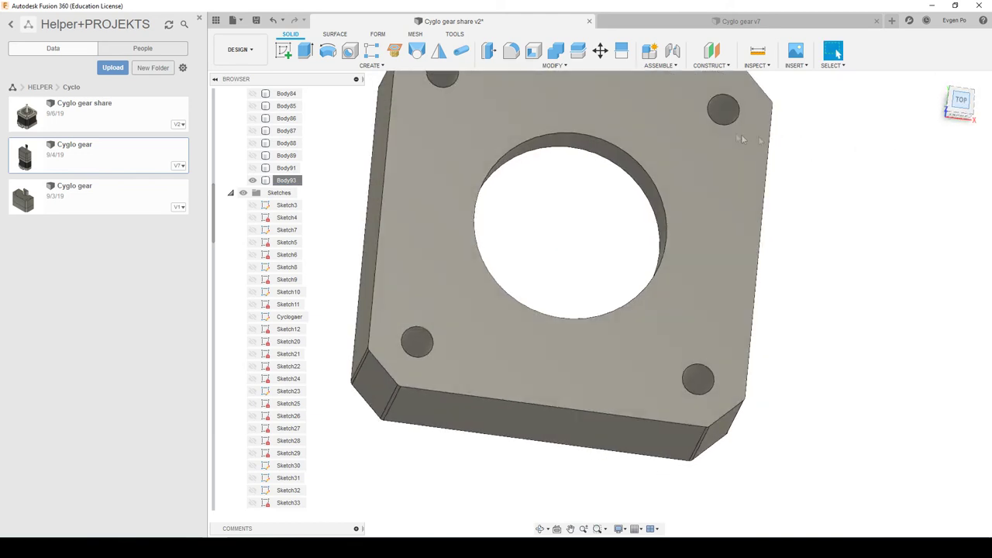
click(585, 169)
right_click(585, 168)
click(846, 256)
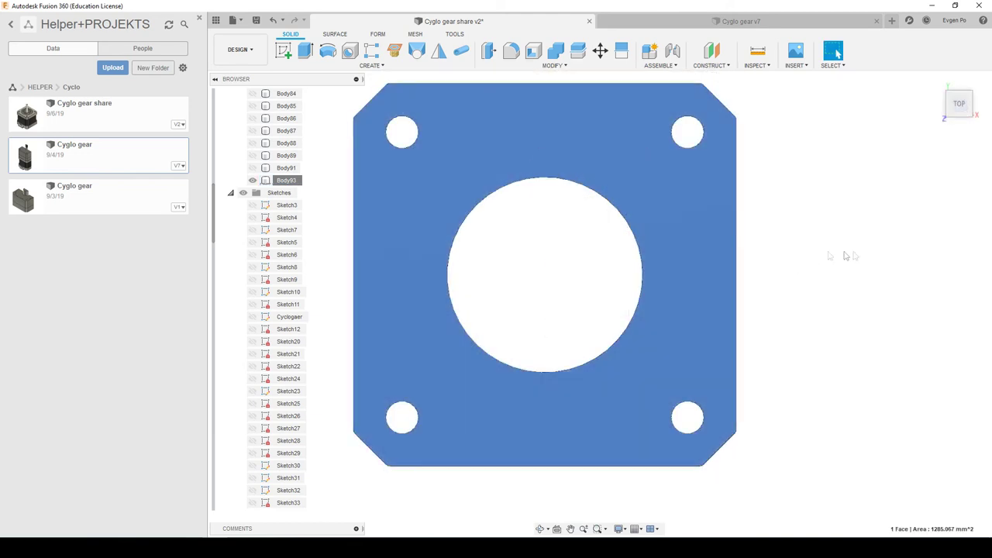
right_click(686, 216)
click(692, 271)
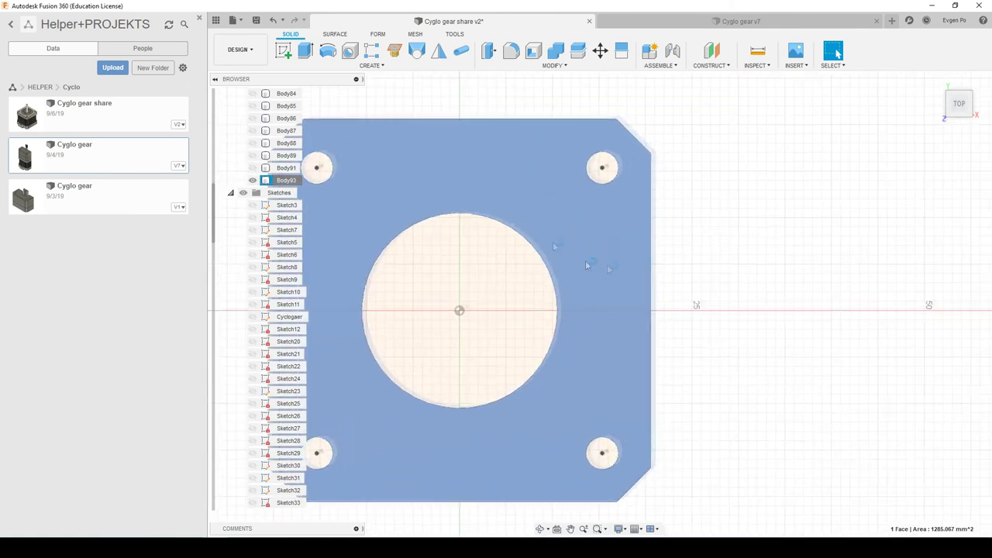
Offset the centre hole circle outward by 2.5 mm.
key(o)
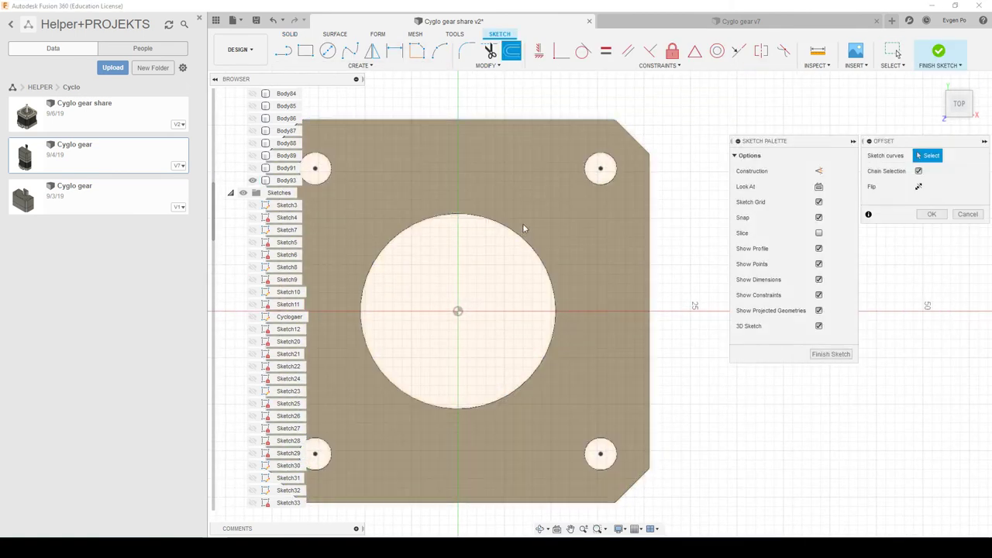
click(524, 230)
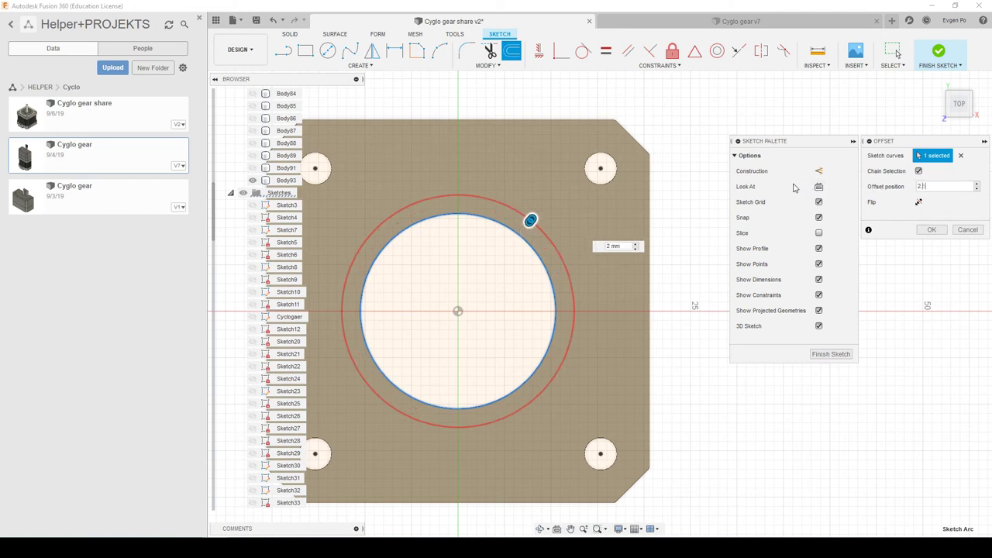
text(5)
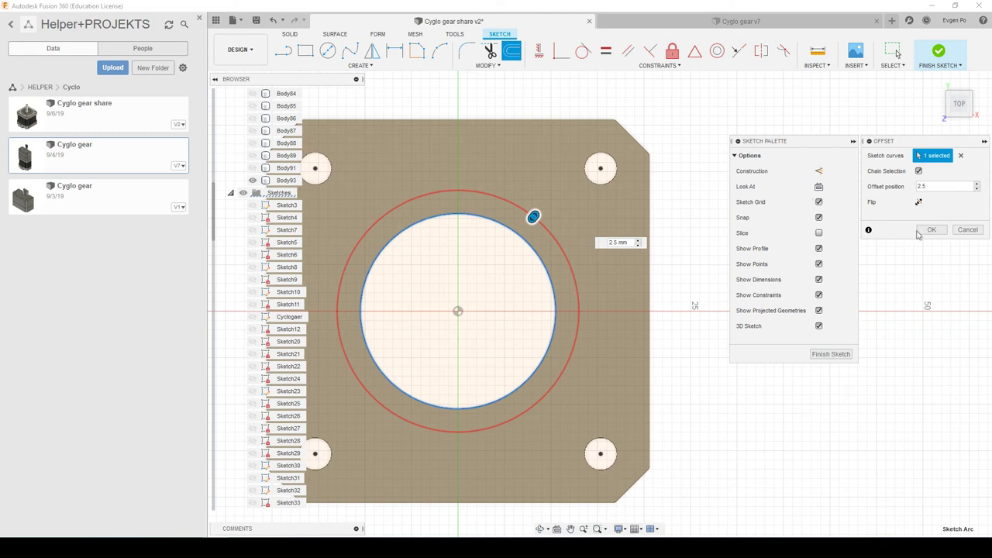
click(929, 230)
Extrude the ring between the two circles into the plate as a cut.
click(289, 34)
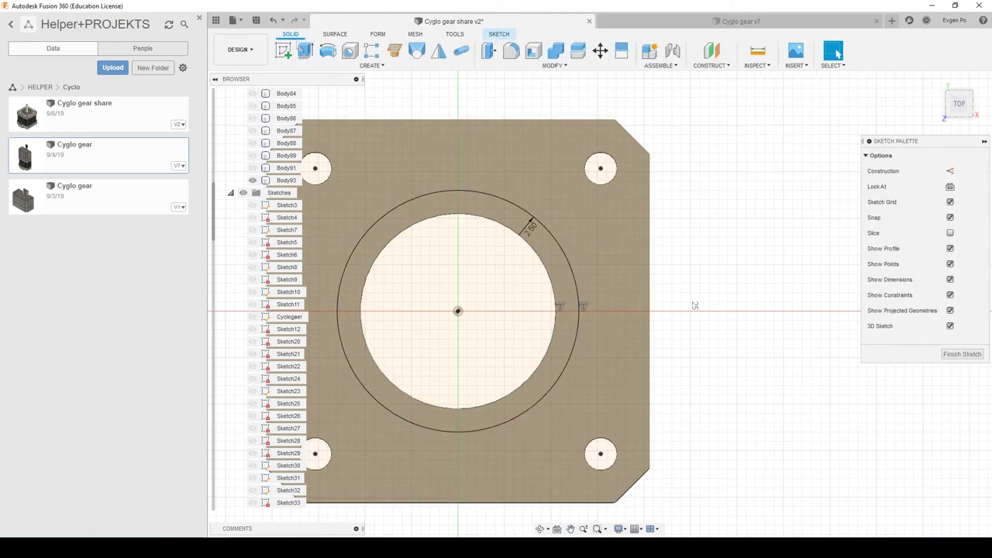
click(305, 50)
click(500, 216)
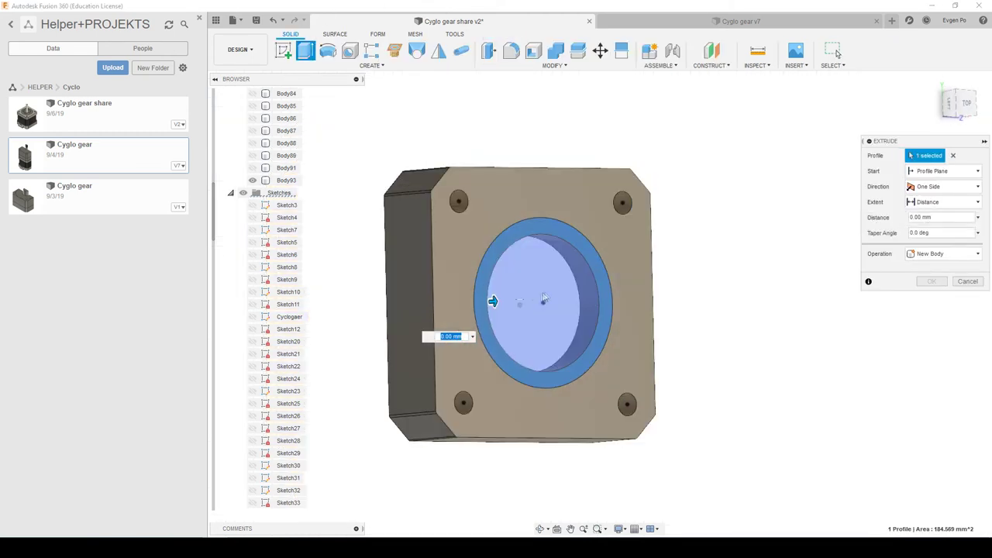
drag(491, 303, 374, 312)
click(932, 297)
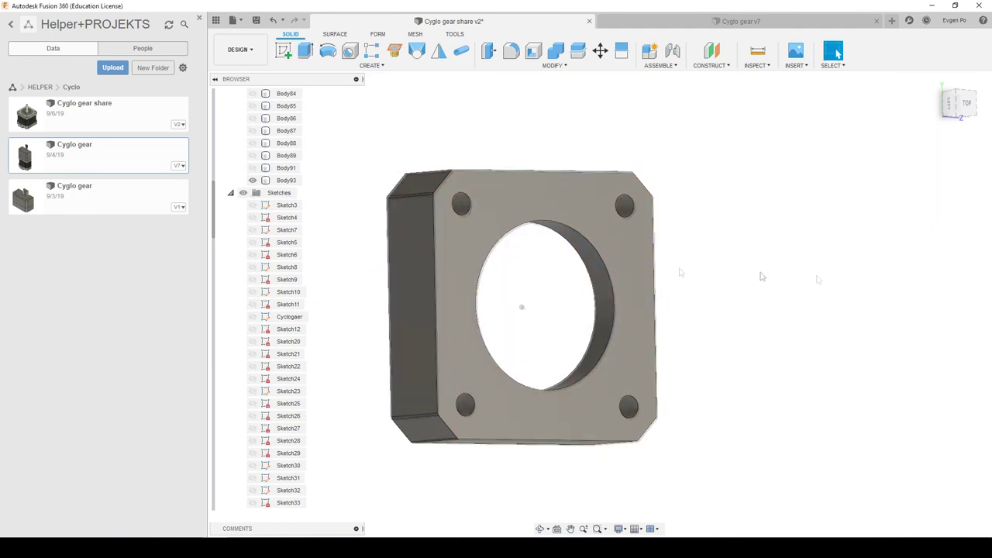
Unisolate Body93 and orbit to a near-front view of the assembly.
click(285, 180)
right_click(281, 183)
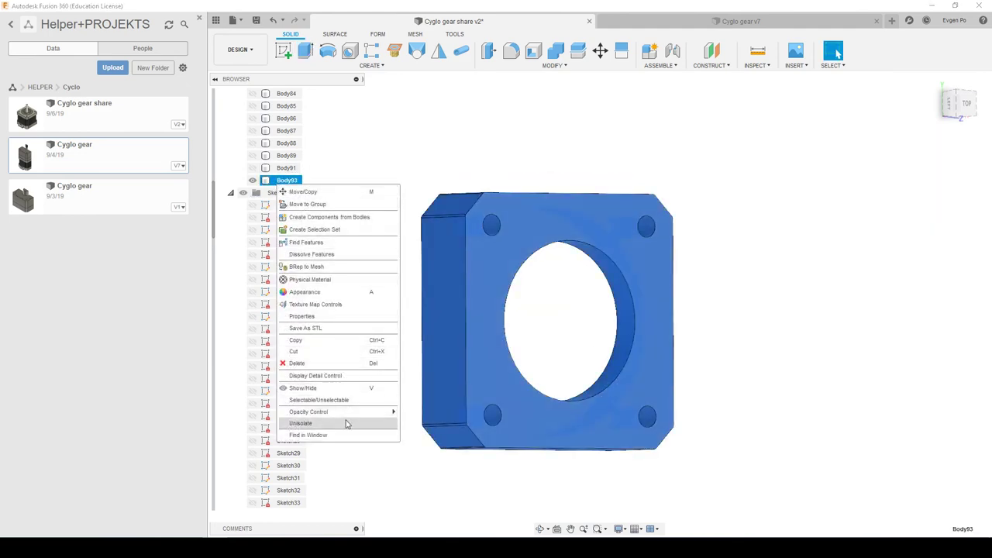
click(302, 423)
mouse_move(794, 366)
shift+middle_down()
mouse_move(808, 339)
mouse_move(764, 300)
shift+middle_up()
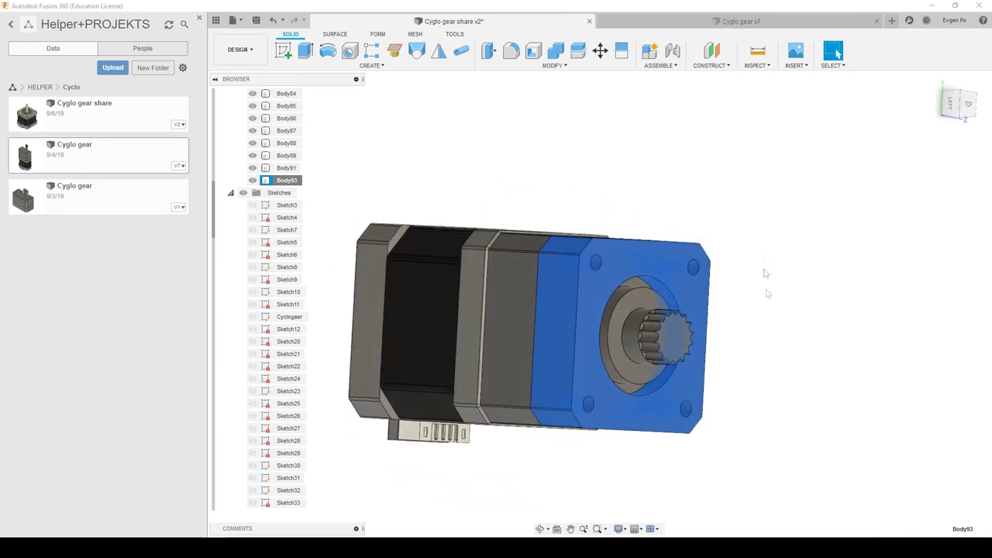
Try a Section Analysis on a motor face at about -22 to -23 mm, then close it.
click(762, 68)
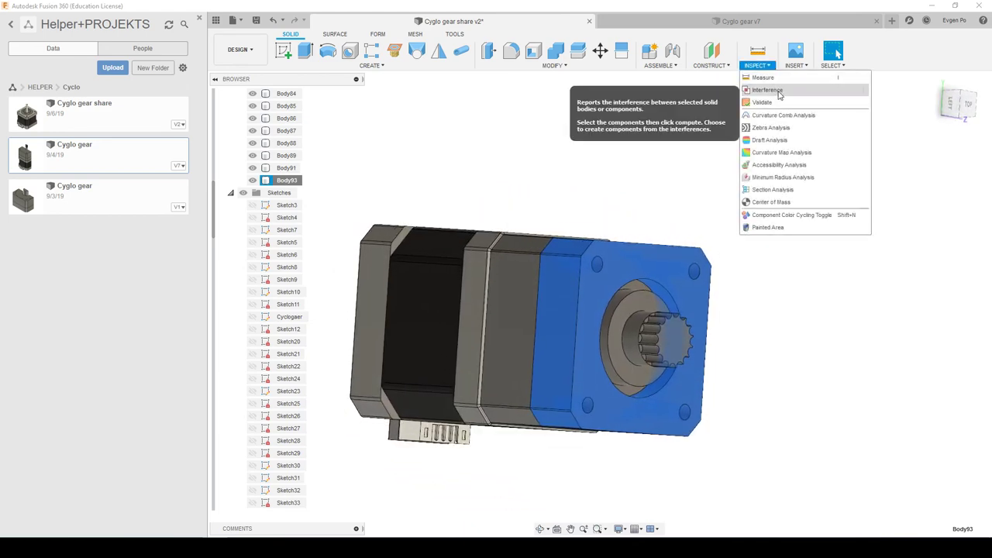
click(787, 196)
click(527, 303)
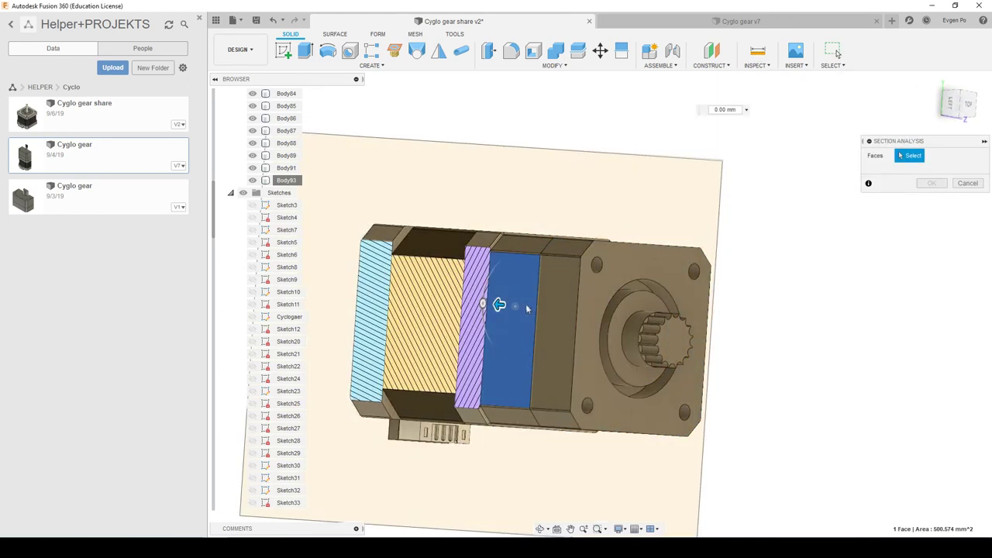
drag(509, 302, 577, 311)
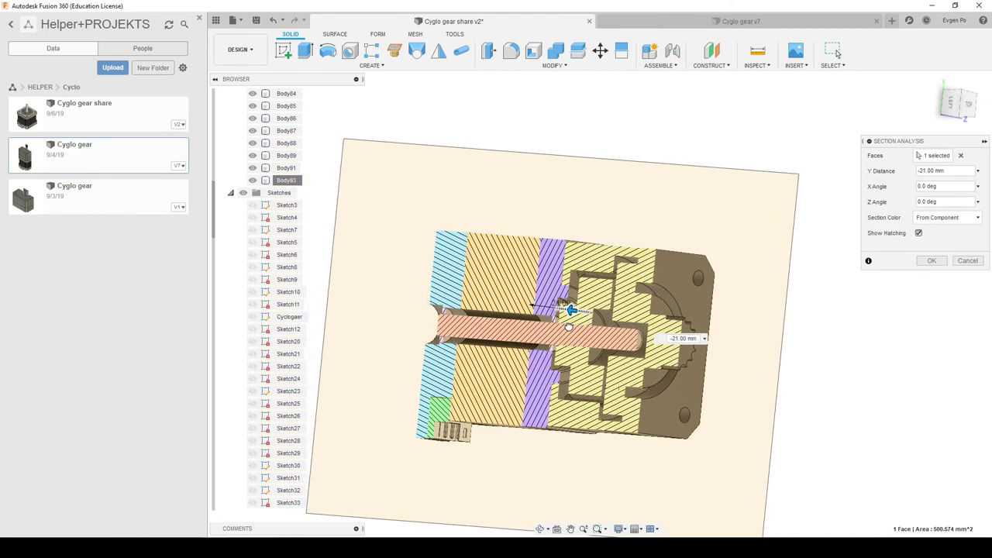
drag(570, 328, 564, 312)
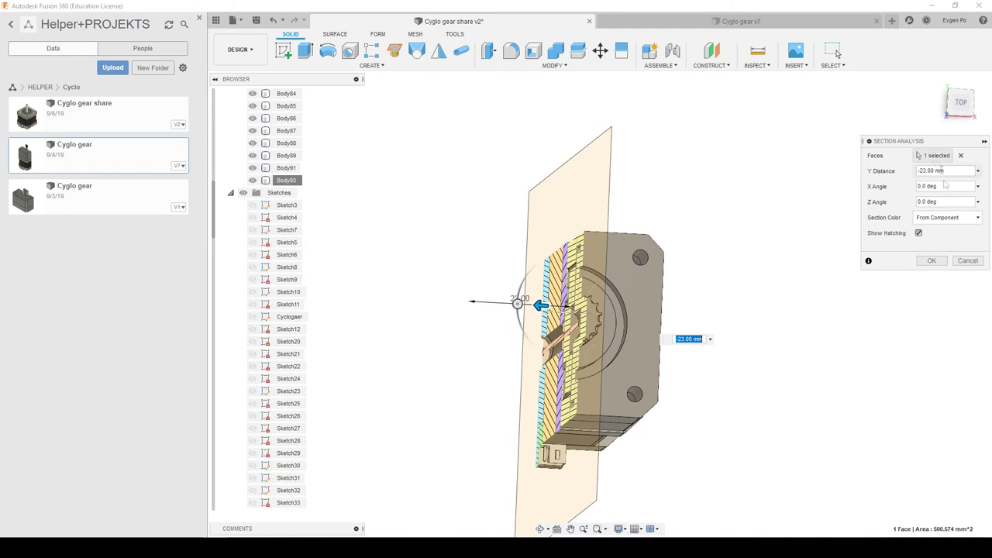
click(968, 261)
Start a new Section Analysis on the motor face, about 22 mm deep.
click(756, 65)
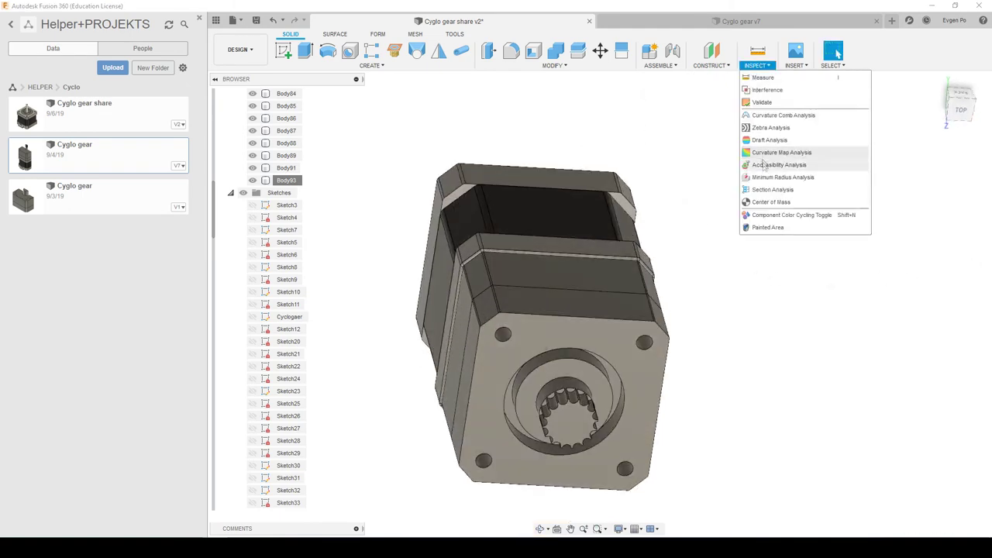
click(770, 190)
click(560, 301)
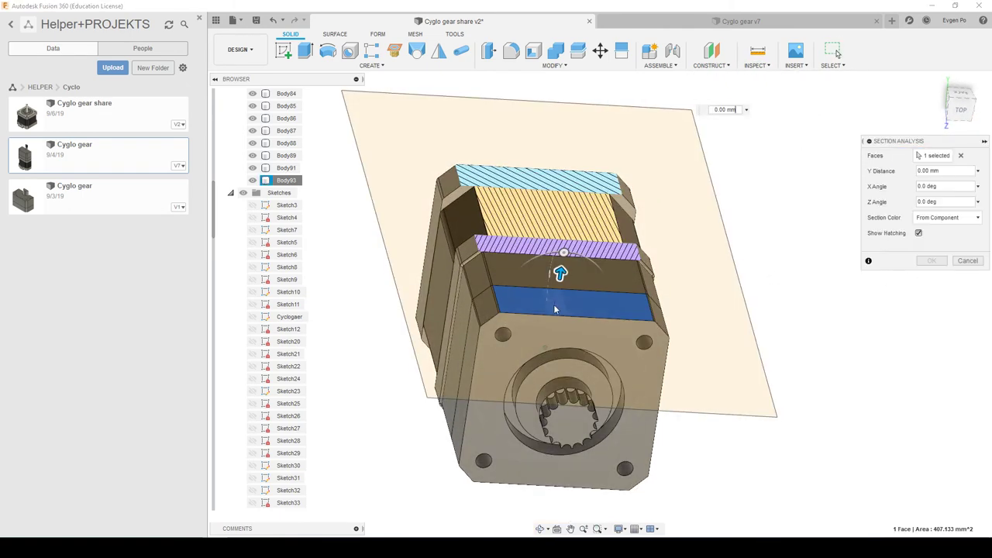
drag(560, 268, 547, 359)
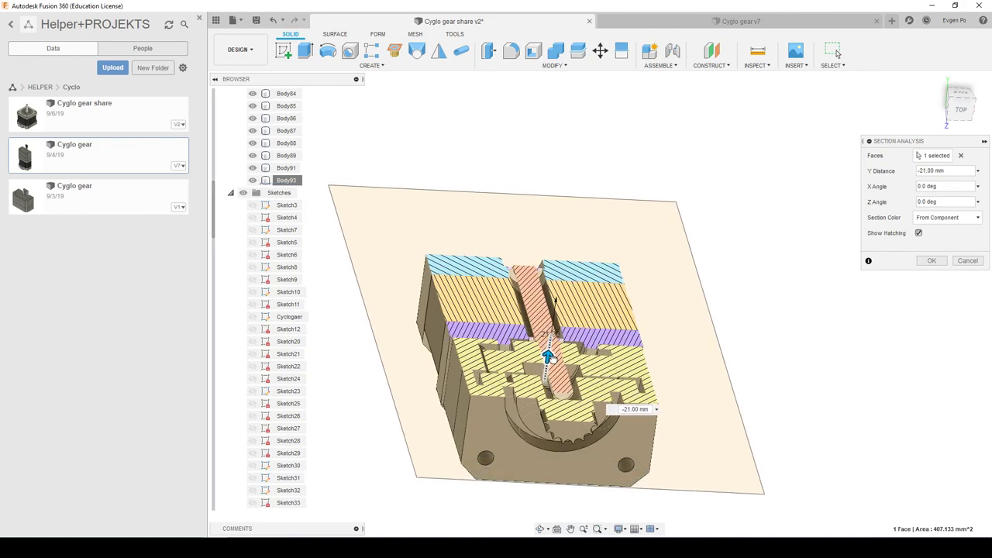
shift+middle_drag(547, 360, 565, 380)
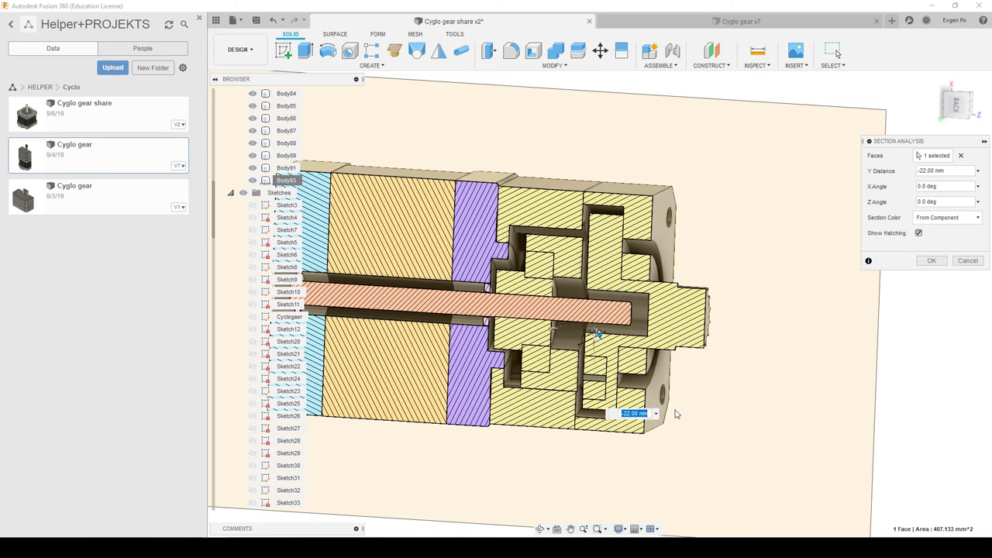
Inspect the hatched gear cross-section, shift the plane to about -21 mm, then cancel.
scroll(674, 415, up, 2)
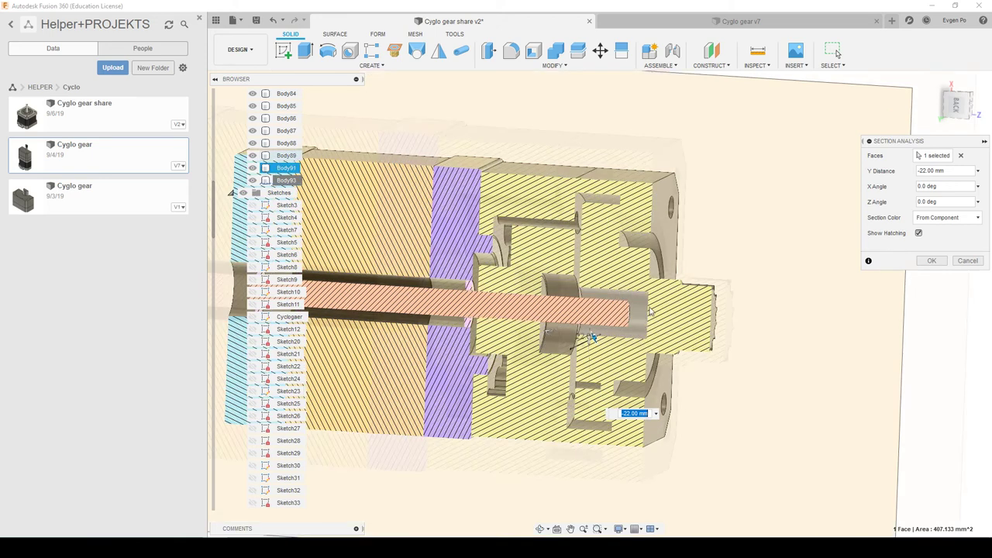
scroll(697, 388, up, 2)
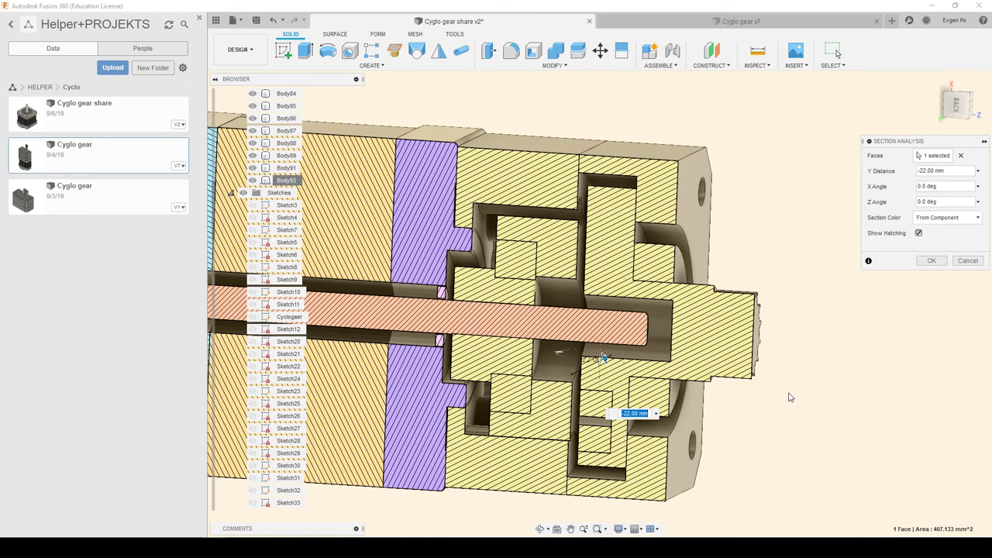
shift+middle_drag(785, 389, 797, 392)
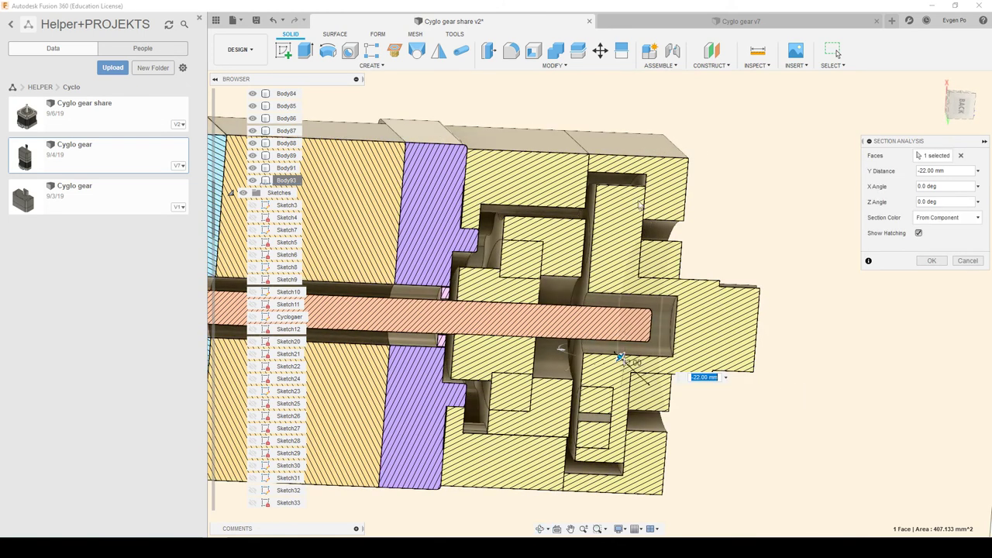
scroll(641, 179, up, 4)
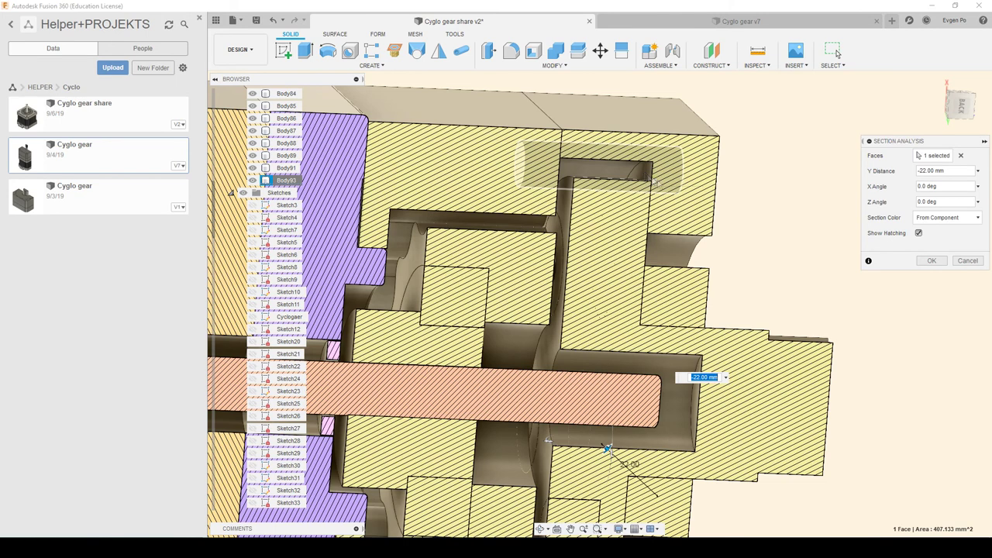
scroll(724, 223, down, 3)
scroll(721, 225, down, 2)
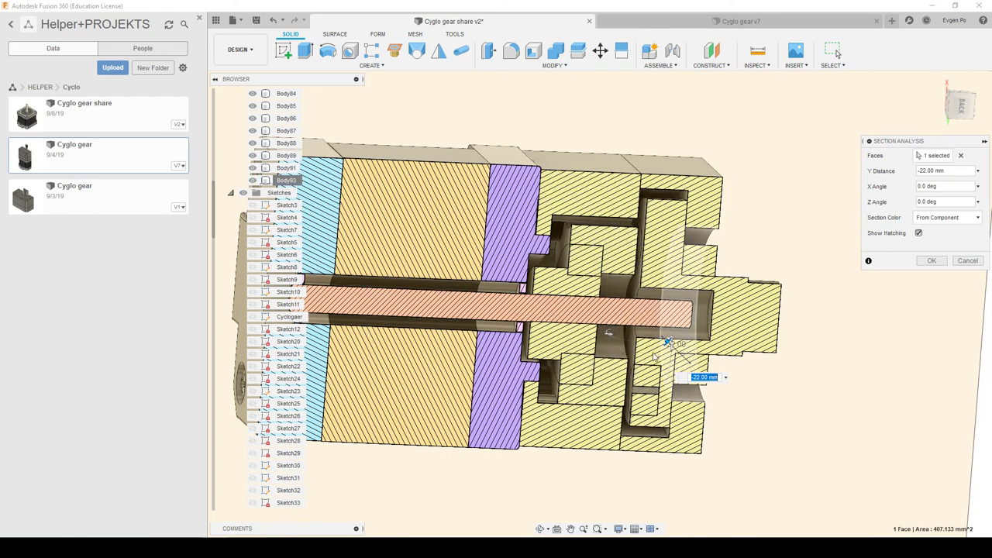
shift+middle_drag(746, 233, 740, 234)
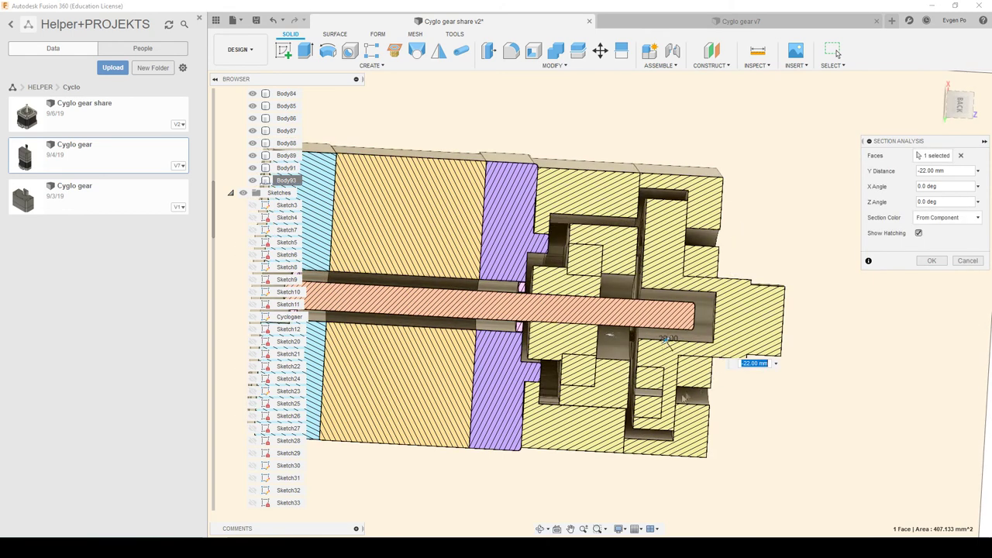
shift+middle_drag(688, 395, 643, 366)
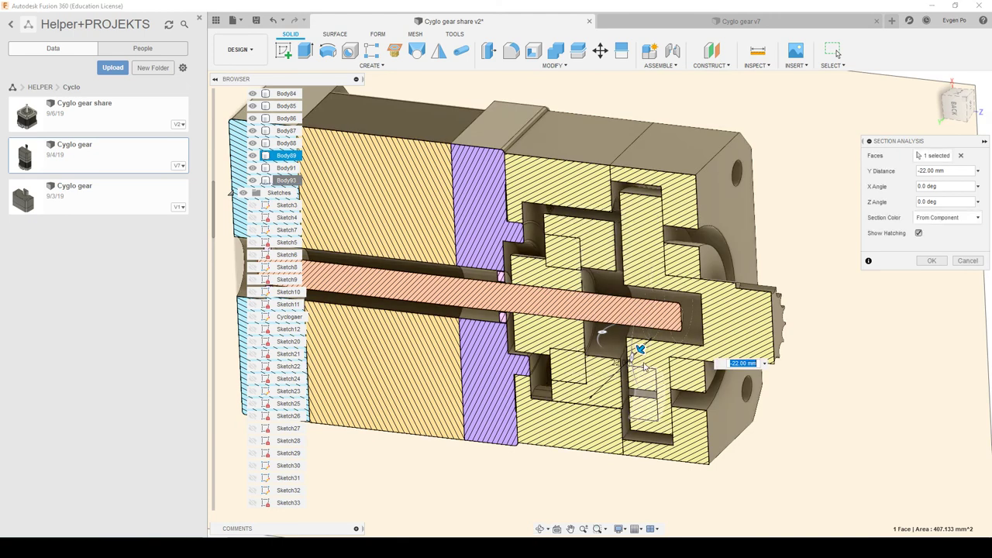
scroll(644, 366, up, 2)
drag(641, 343, 638, 348)
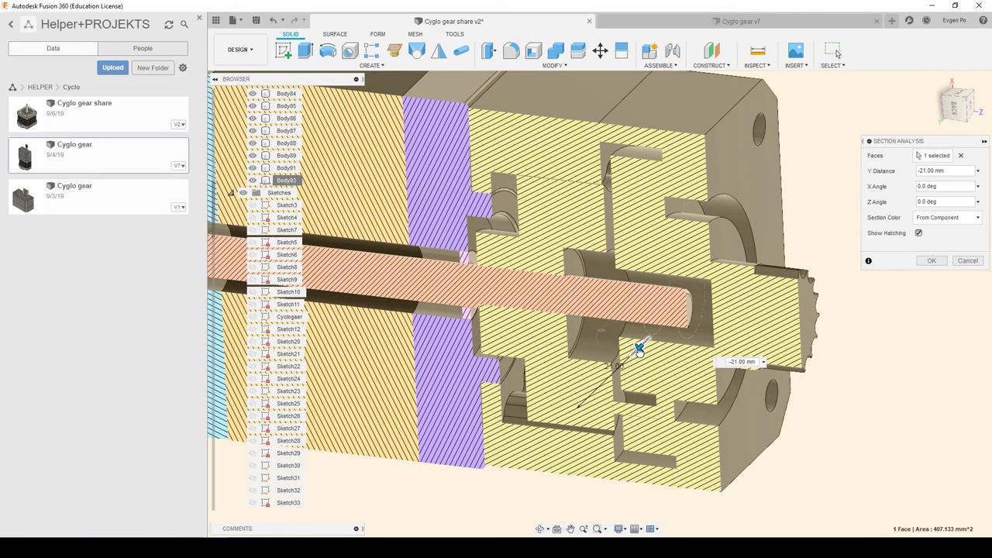
mouse_move(851, 449)
shift+middle_down()
mouse_move(879, 427)
mouse_move(870, 437)
shift+middle_up()
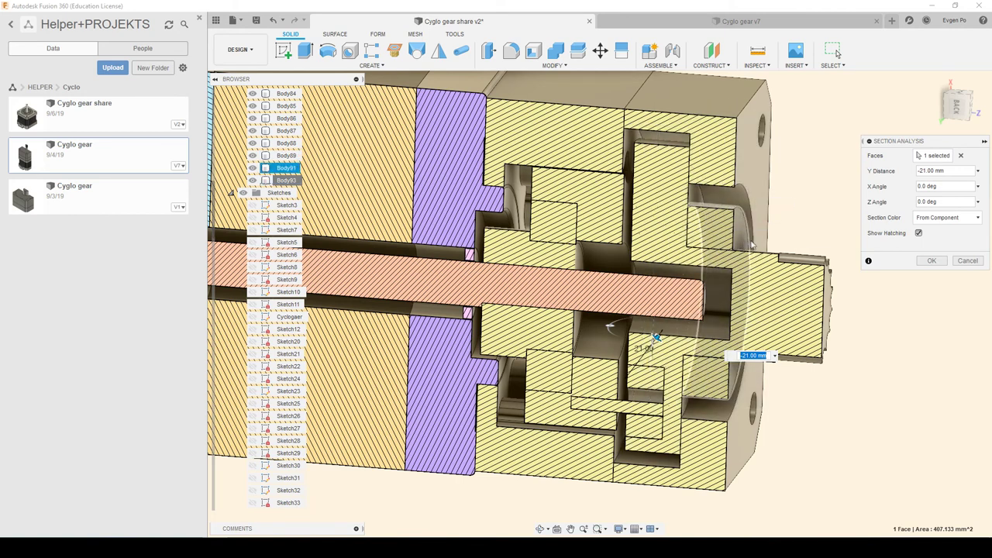
click(968, 261)
scroll(829, 263, down, 3)
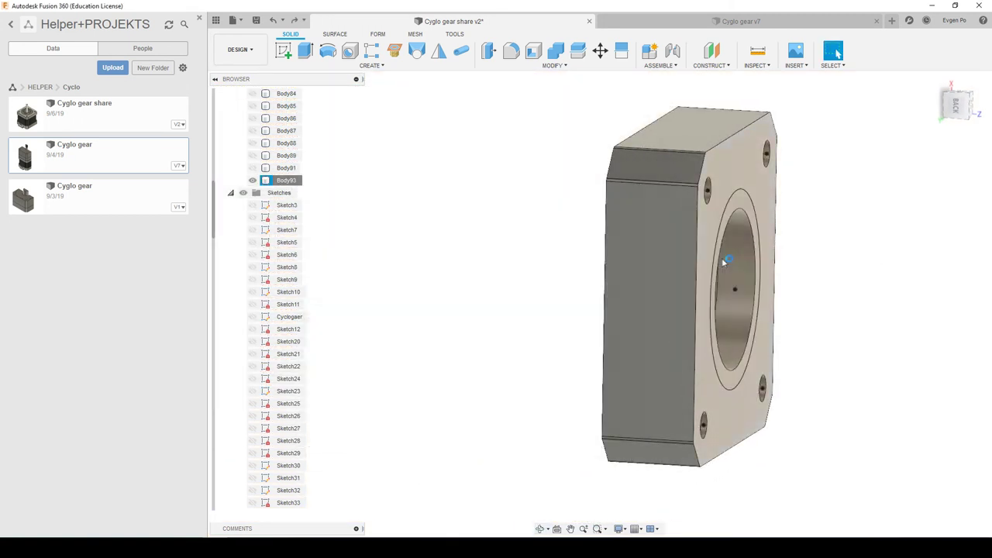
Sketch on the housing plate face, finish it, and pick the ring face.
click(723, 261)
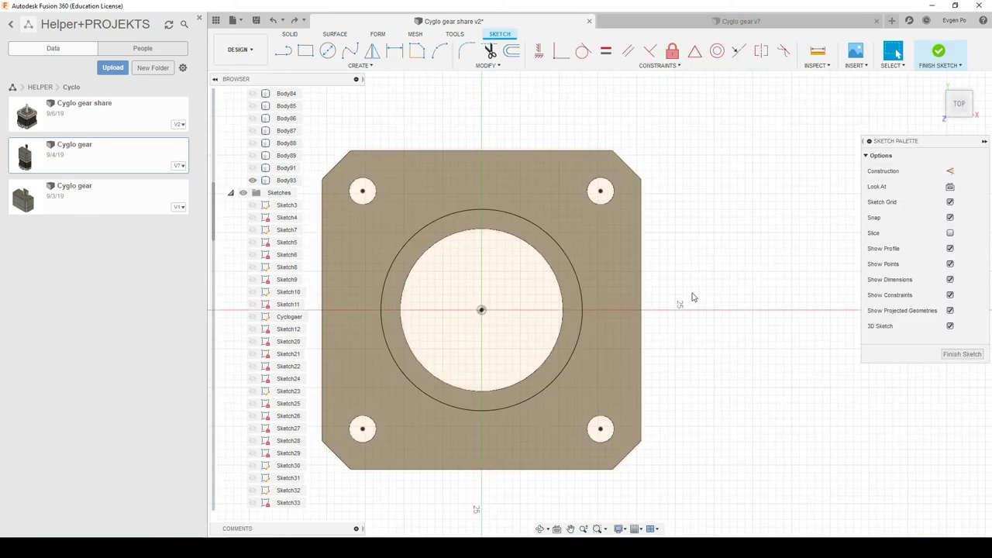
shift+middle_drag(693, 297, 741, 293)
click(965, 354)
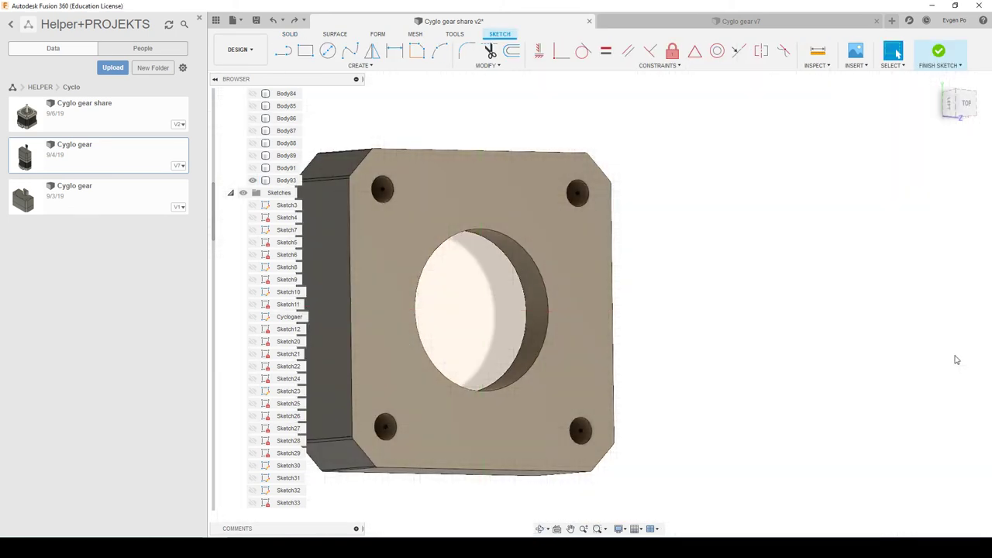
right_click(284, 182)
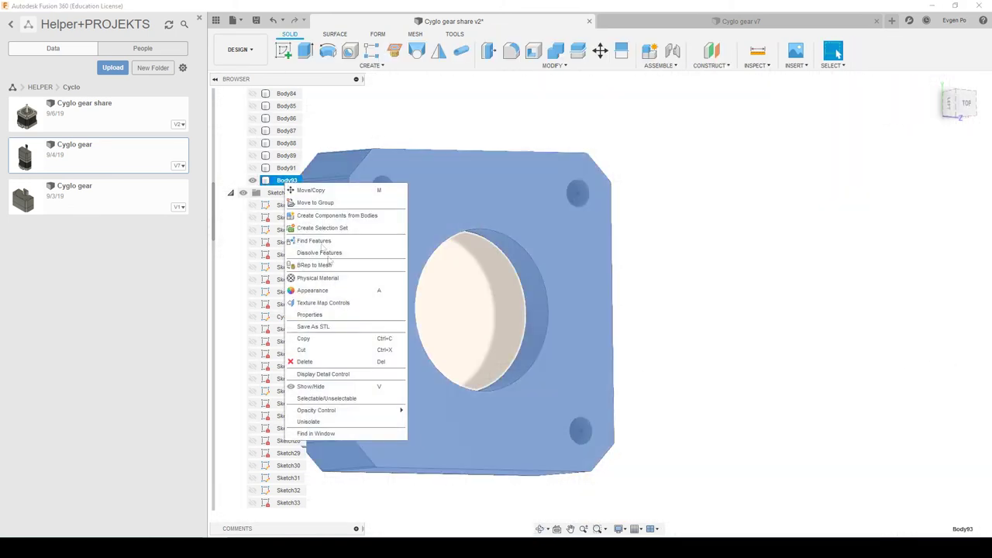
mouse_move(796, 250)
shift+middle_down()
mouse_move(804, 230)
mouse_move(732, 258)
shift+middle_up()
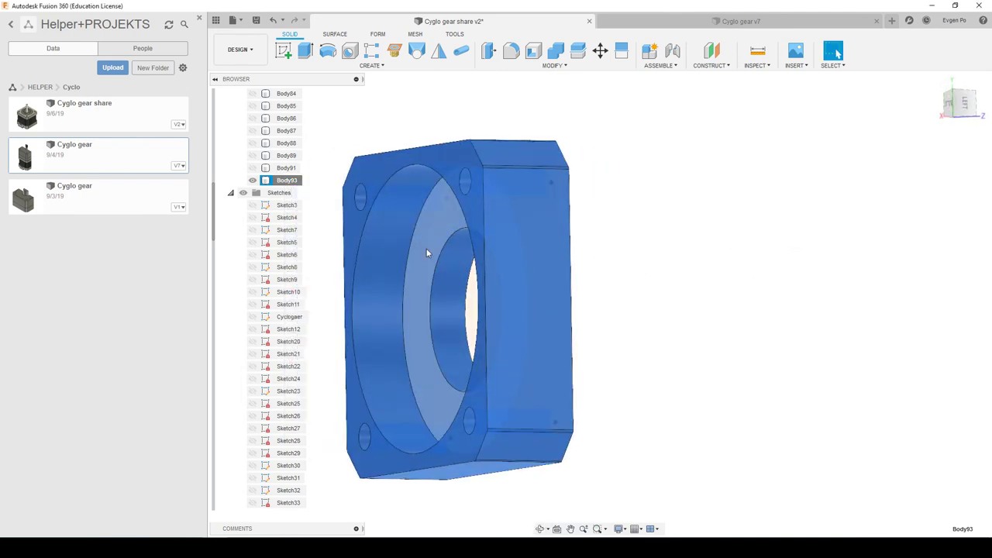
click(424, 247)
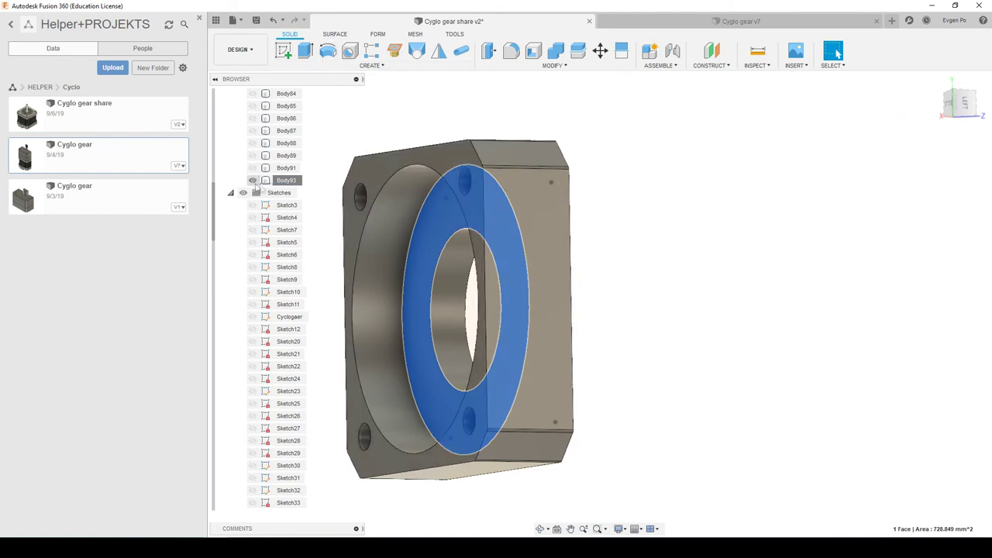
Unisolate Body93 and start a Section Analysis on the top face at -22 mm.
right_click(291, 186)
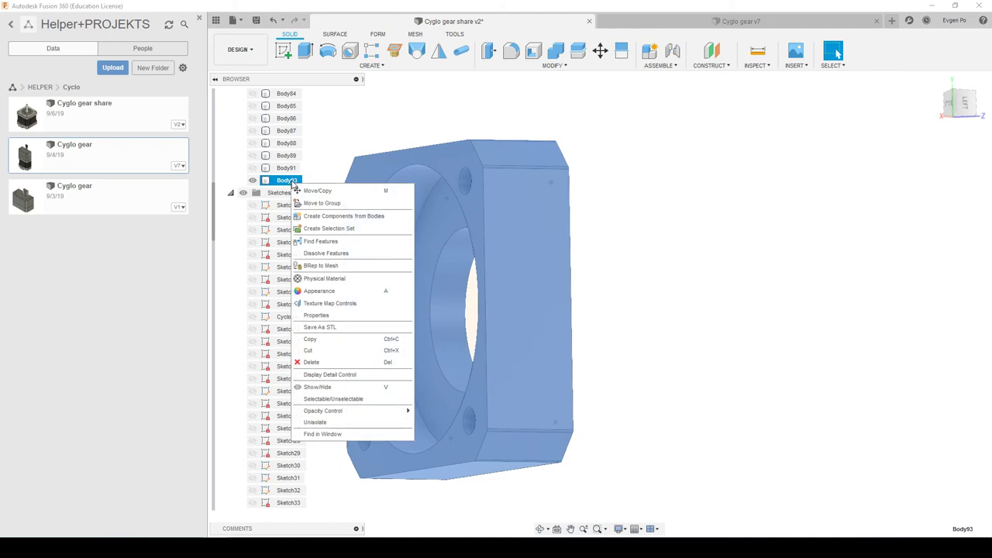
click(377, 422)
click(788, 68)
click(783, 191)
mouse_move(618, 216)
shift+middle_down()
mouse_move(645, 254)
mouse_move(651, 170)
shift+middle_up()
click(651, 170)
drag(643, 154, 643, 237)
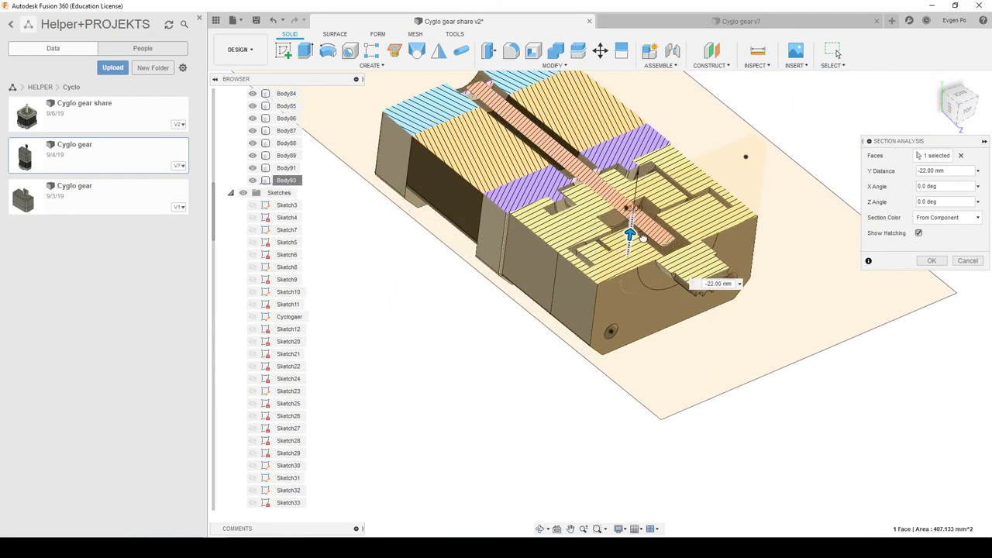
Confirm the -22 mm section and orbit around the cut assembly.
click(932, 260)
mouse_move(835, 259)
shift+middle_down()
mouse_move(686, 206)
mouse_move(633, 266)
mouse_move(620, 256)
mouse_move(697, 193)
shift+middle_up()
scroll(620, 256, up, 3)
scroll(620, 255, down, 3)
click(834, 51)
mouse_move(782, 171)
shift+middle_down()
mouse_move(736, 160)
mouse_move(746, 158)
mouse_move(720, 173)
shift+middle_up()
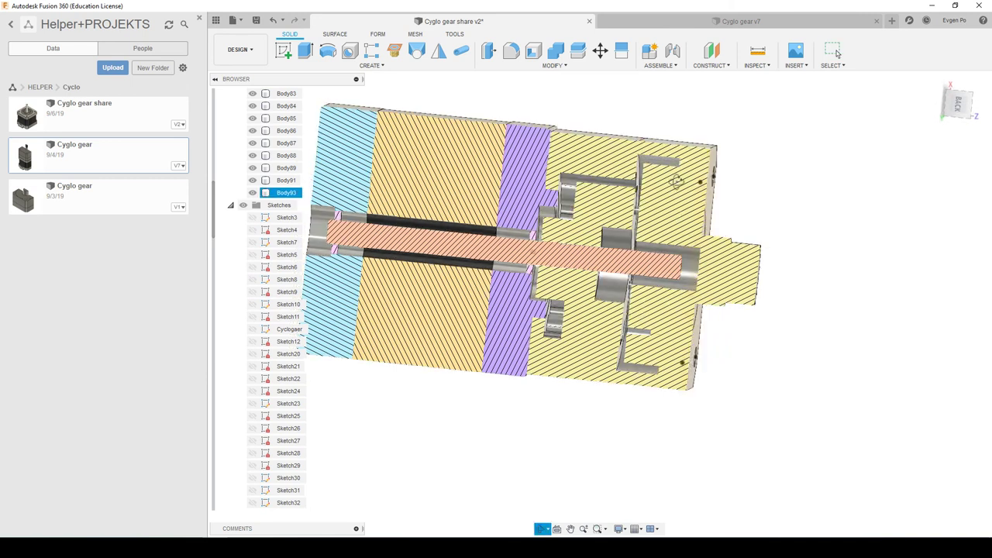
scroll(668, 186, up, 3)
scroll(668, 186, up, 2)
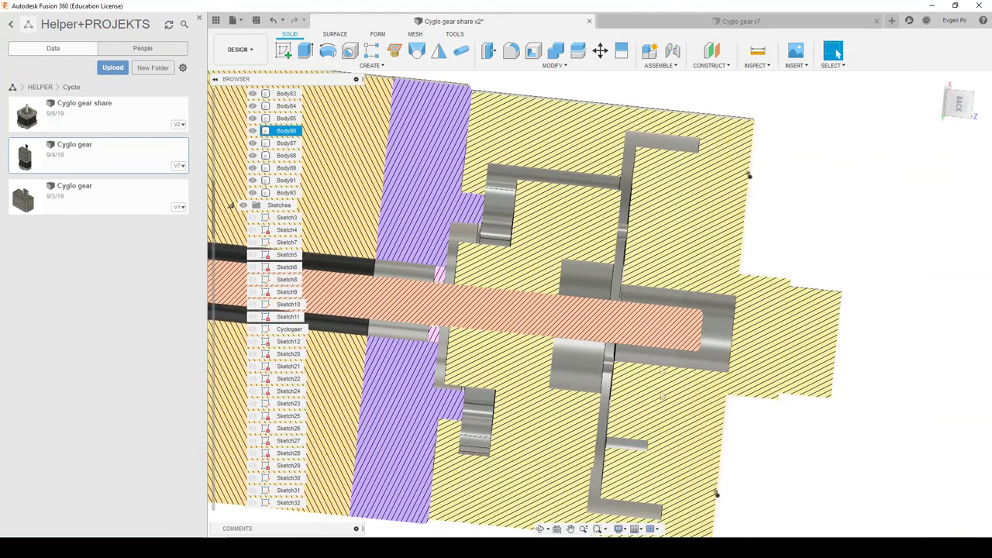
scroll(664, 465, up, 3)
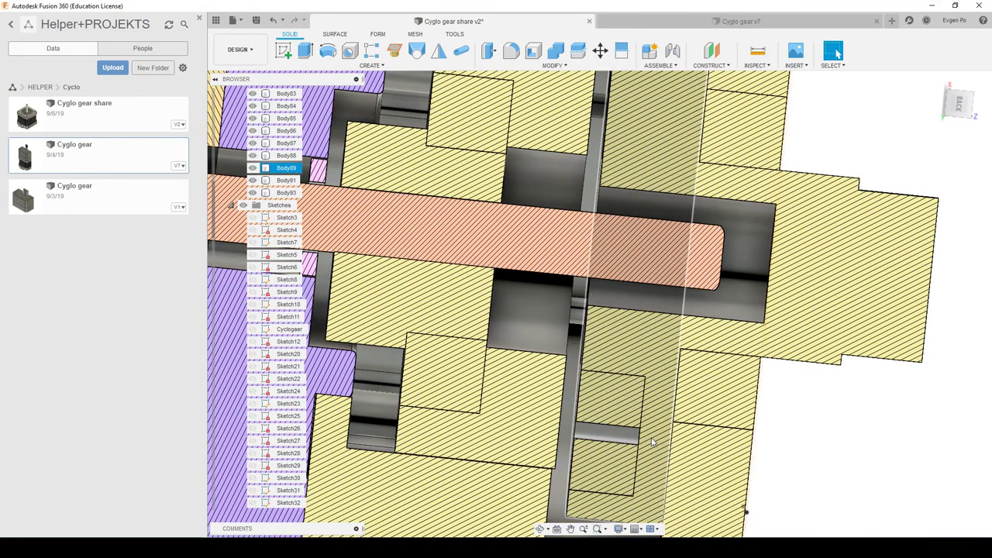
shift+middle_drag(662, 440, 773, 466)
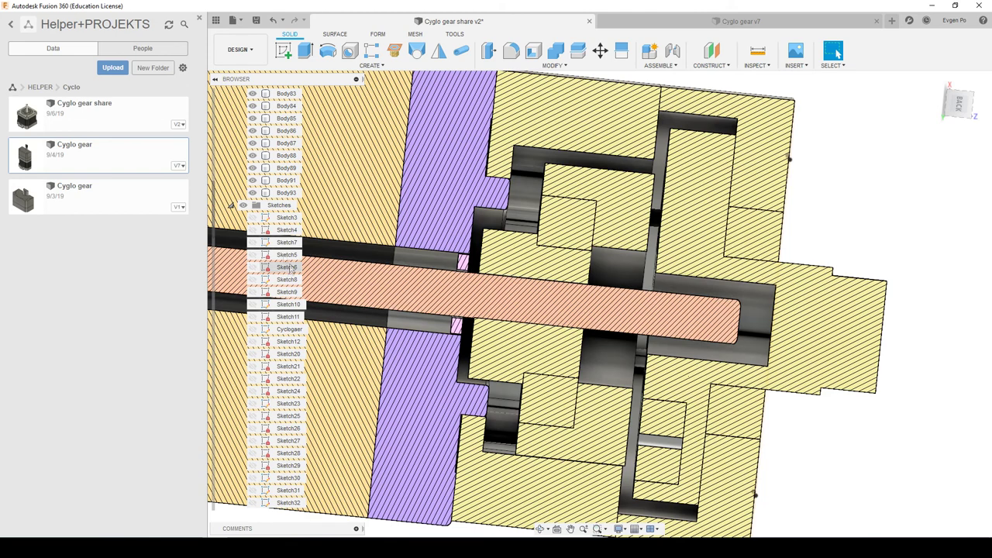
Undo three times to remove the section and return to the isolated Body93.
click(272, 20)
click(272, 20)
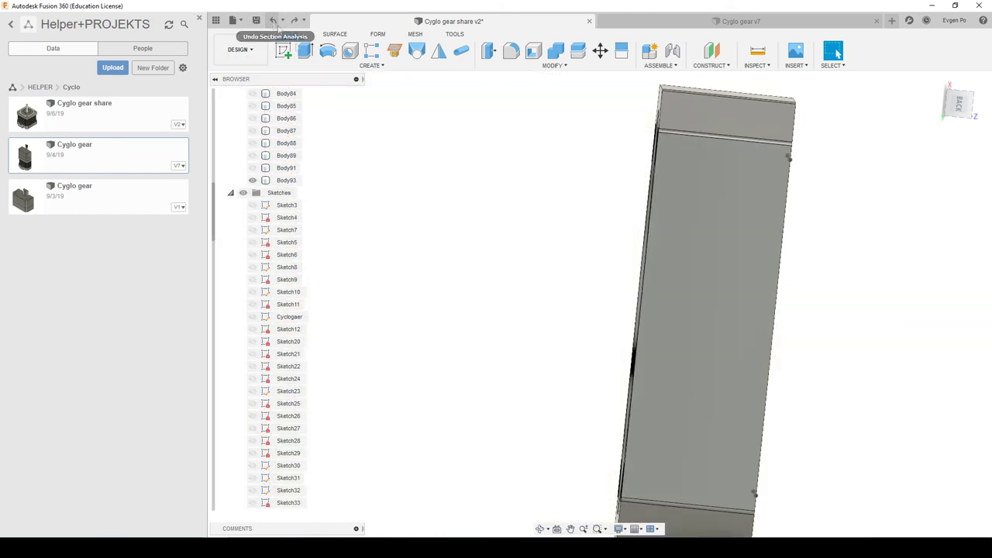
click(272, 20)
Extrude the flange's ring face by -2 mm to recess it into the housing.
click(633, 215)
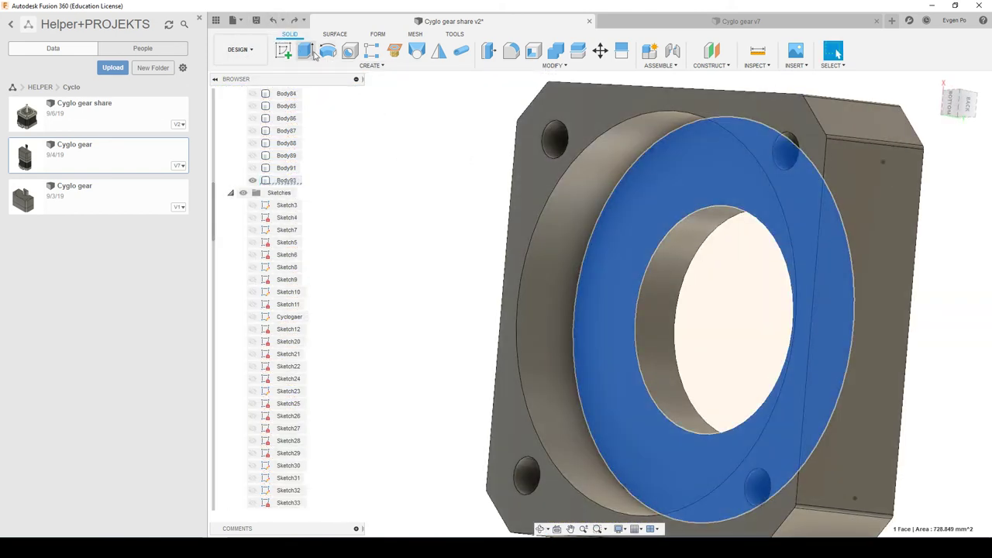
mouse_move(304, 52)
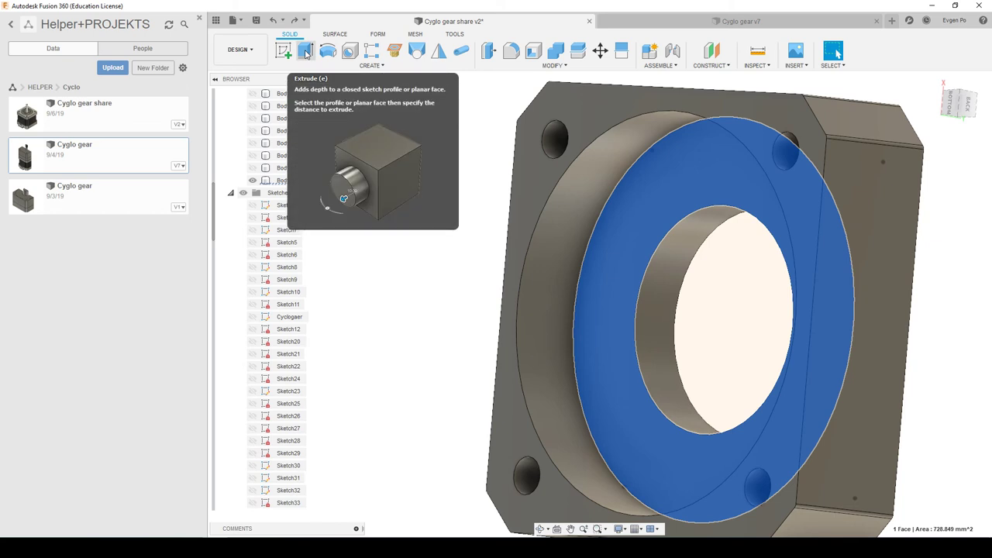
click(306, 51)
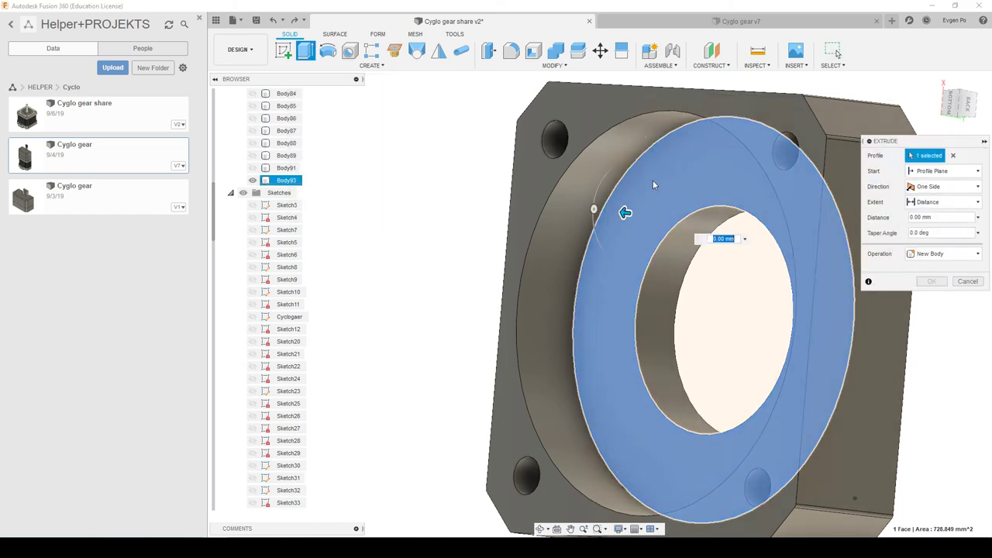
text(-2)
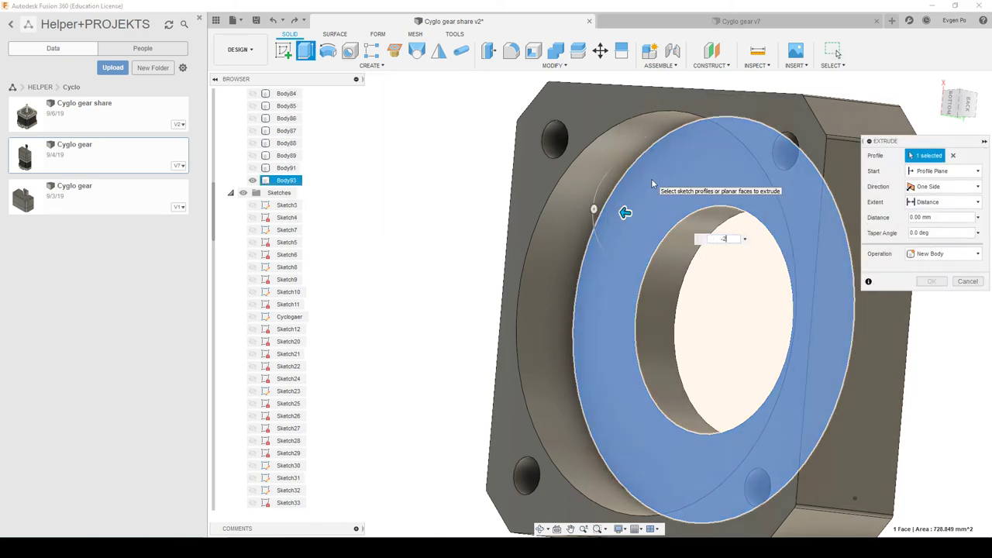
key(Return)
key(Return)
Orbit to the housing's end face and start an extrusion on it, then cancel it.
scroll(597, 337, down, 2)
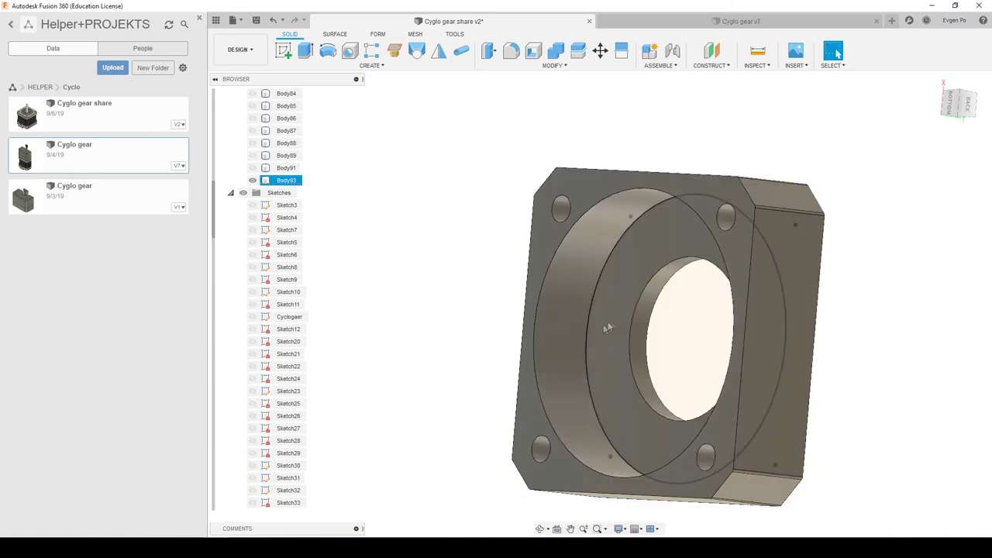
shift+middle_drag(597, 337, 643, 334)
click(720, 225)
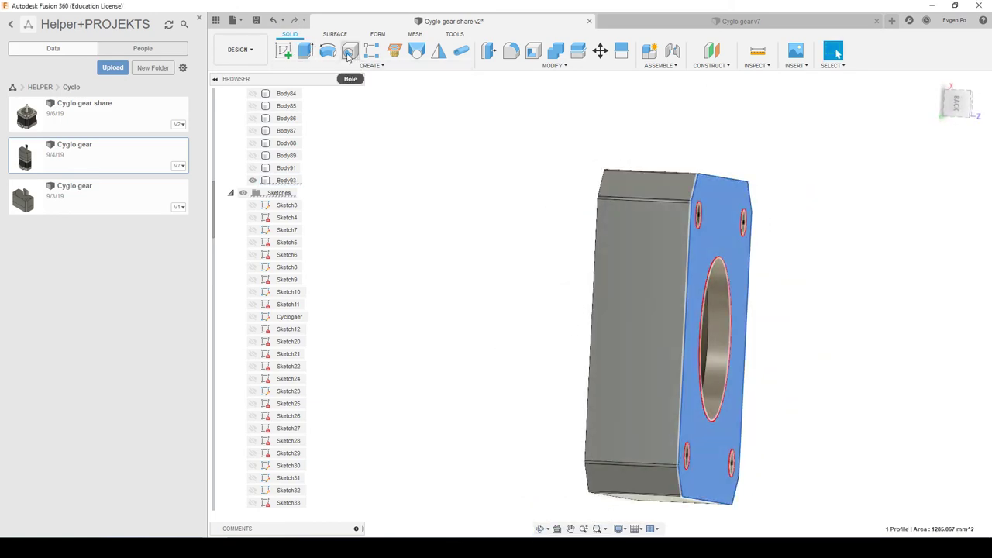
click(306, 51)
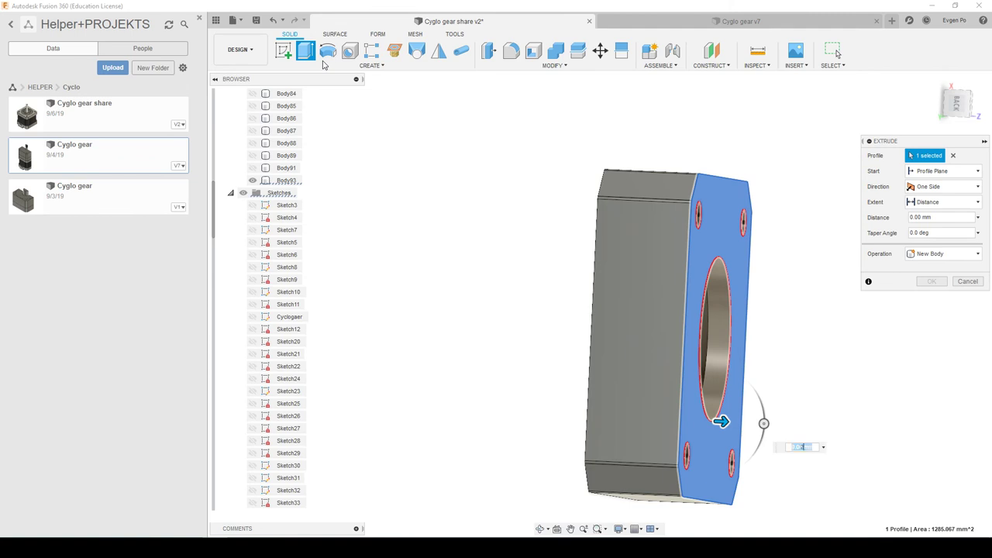
click(932, 281)
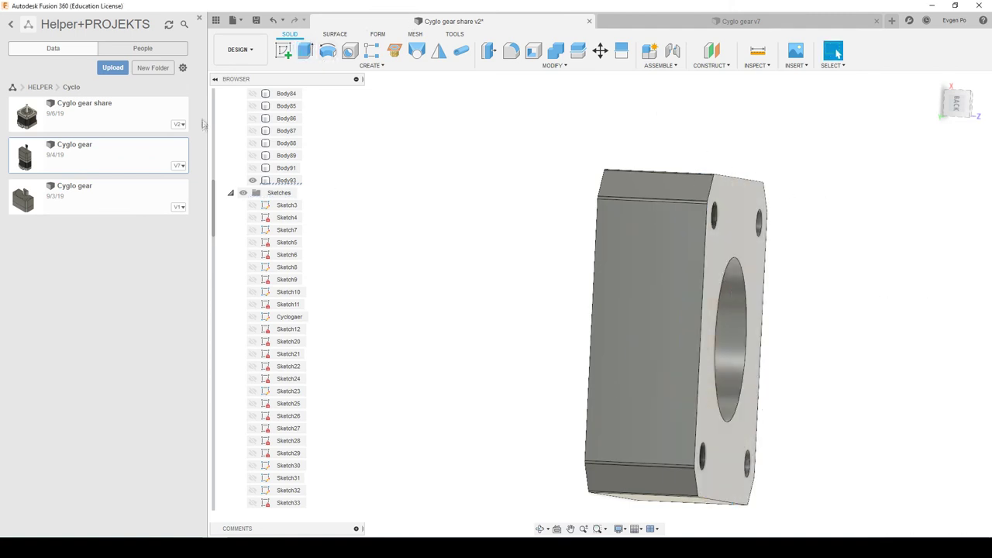
right_click(286, 180)
Show all bodies again, then add a -22 mm section analysis from the front face and view it from the back.
click(338, 419)
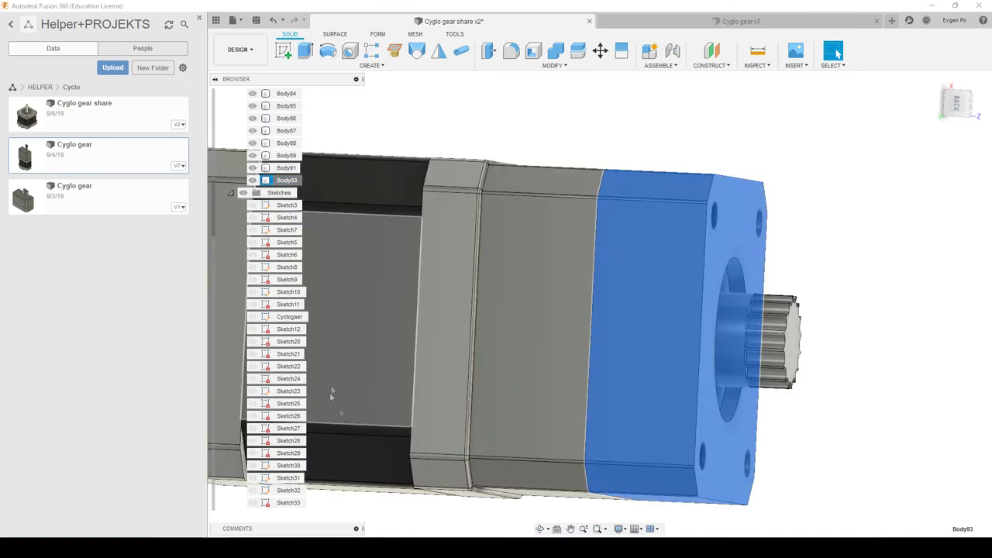
click(756, 65)
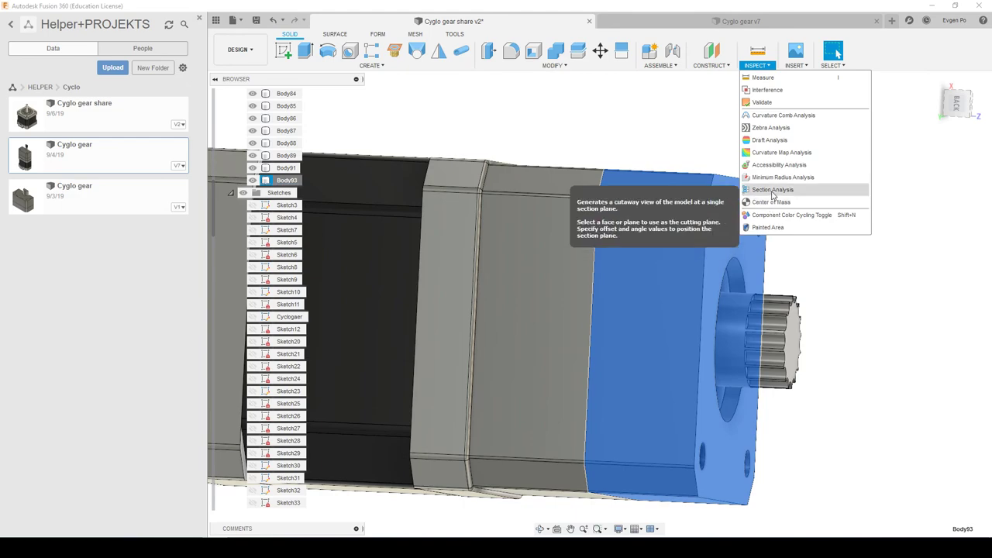
click(772, 189)
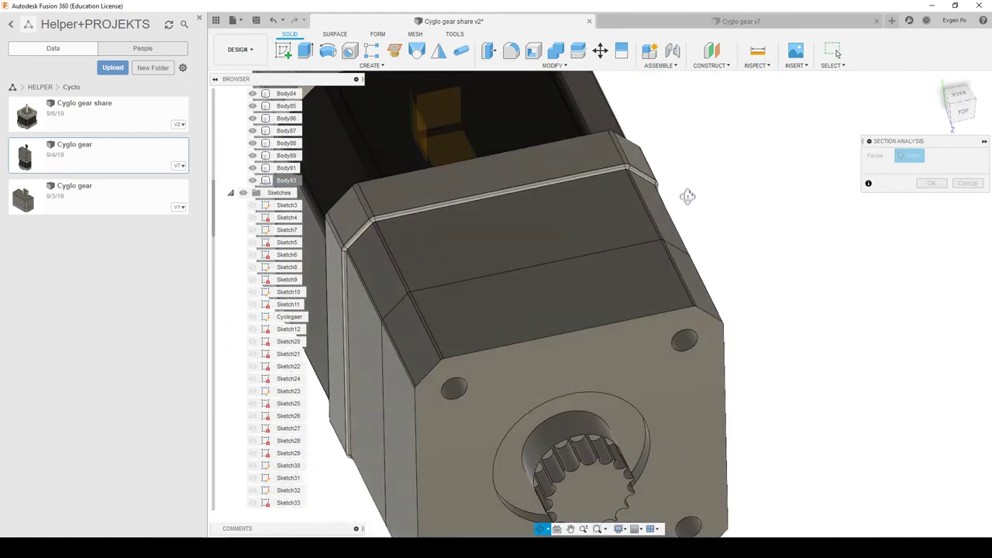
click(582, 260)
drag(582, 227, 583, 333)
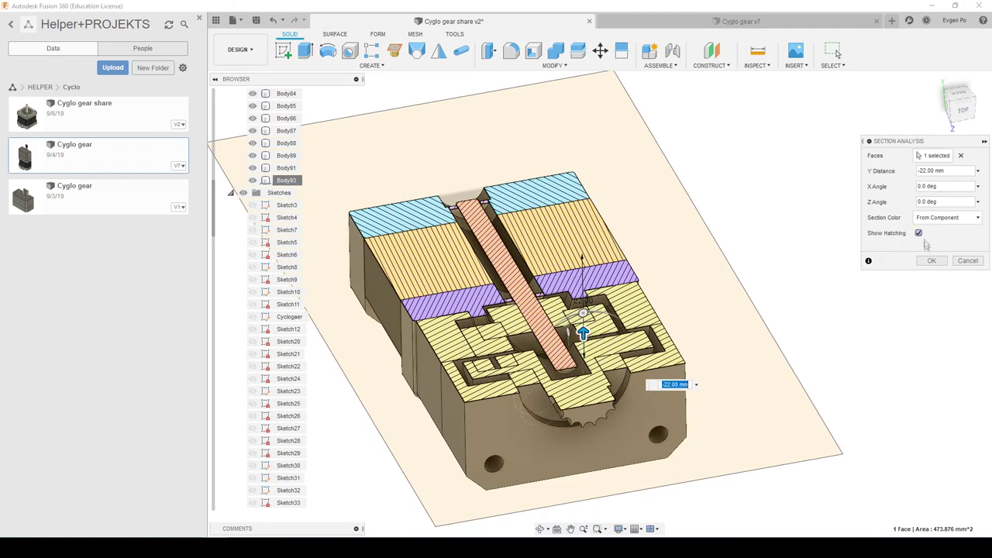
click(931, 260)
mouse_move(709, 266)
shift+middle_down()
mouse_move(631, 265)
mouse_move(620, 314)
mouse_move(644, 405)
mouse_move(650, 358)
mouse_move(936, 480)
shift+middle_up()
scroll(620, 314, up, 3)
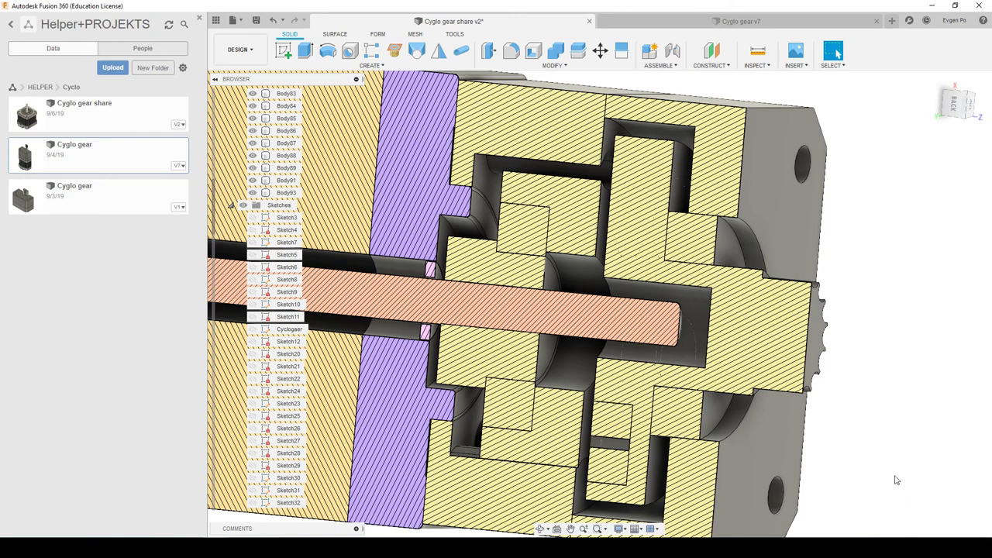
scroll(896, 480, down, 3)
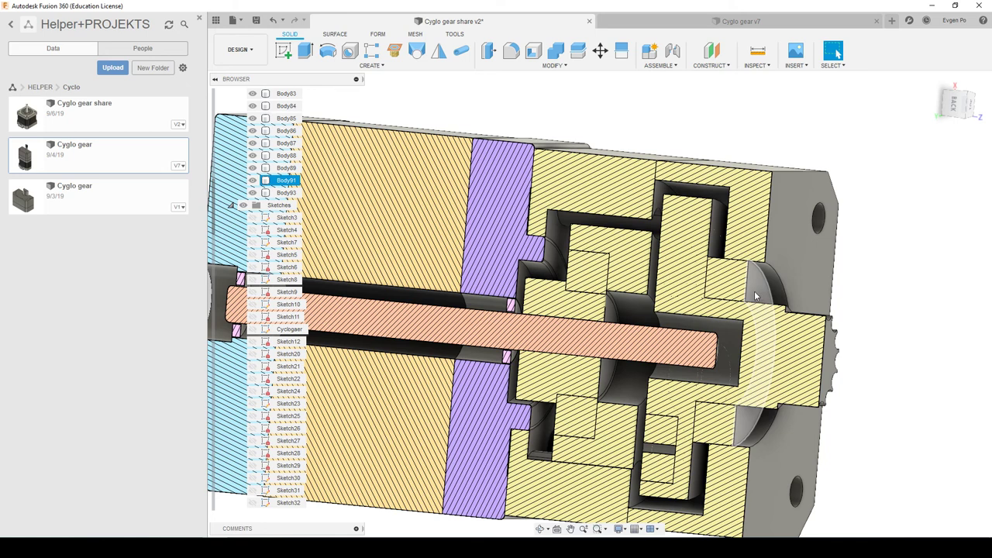
Hide the right-hand housing body and start extruding the curved section face, then cancel it.
click(754, 293)
key(v)
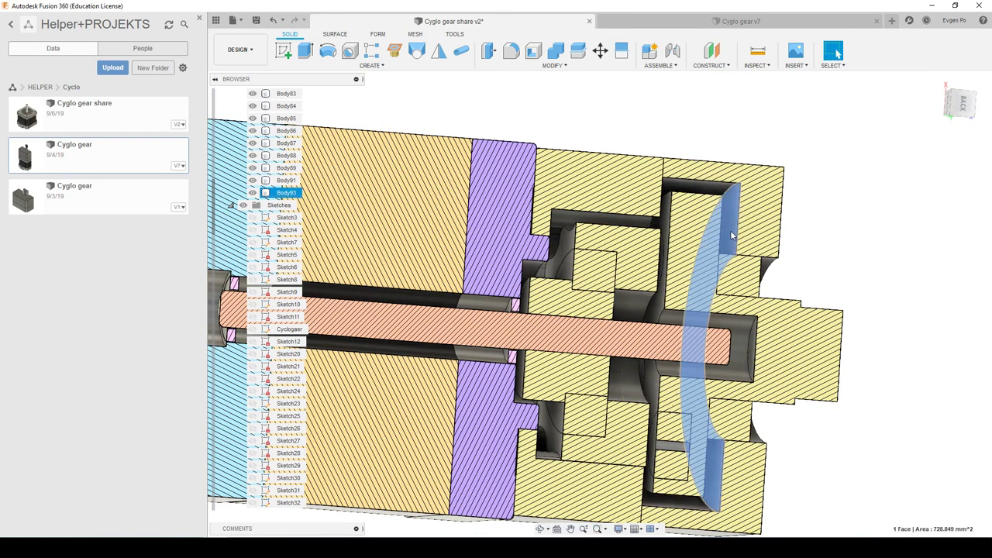
click(732, 239)
click(303, 50)
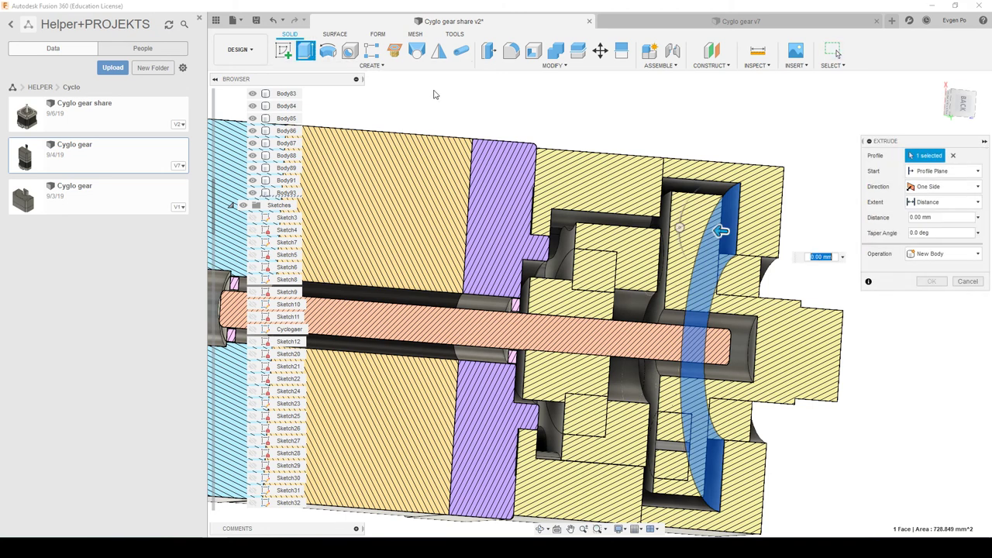
click(936, 284)
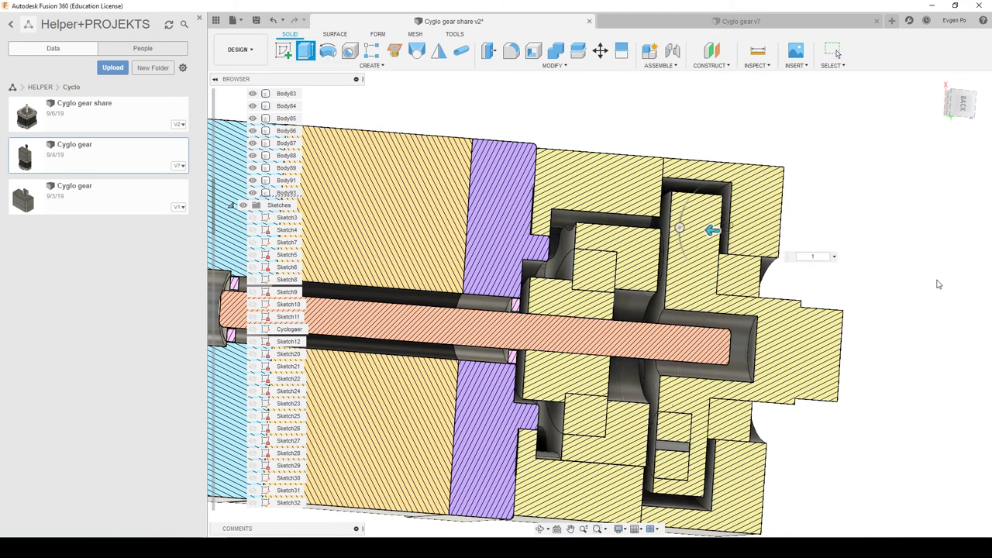
Start a sketch on the face beneath and draw a circle around the splined shaft.
shift+middle_drag(835, 194, 727, 282)
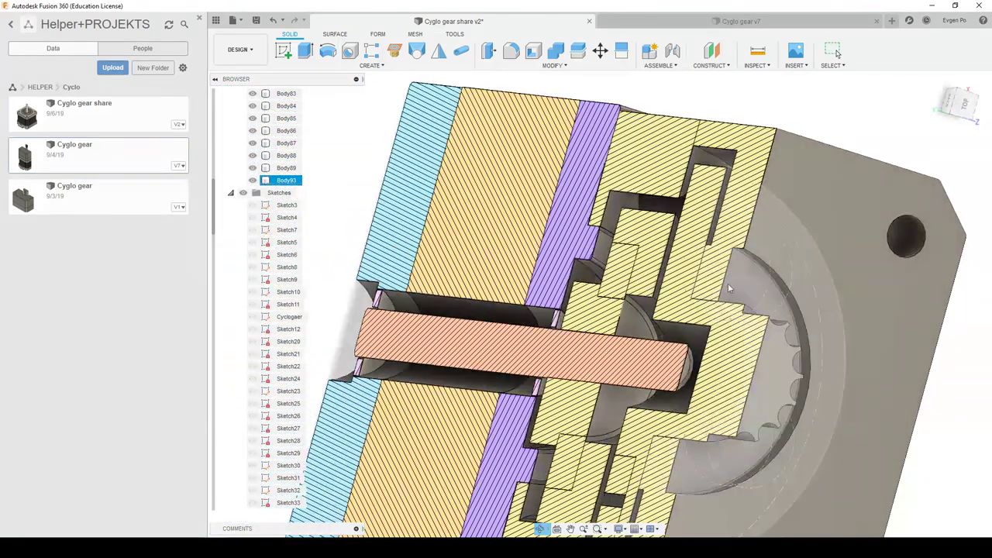
right_click(741, 284)
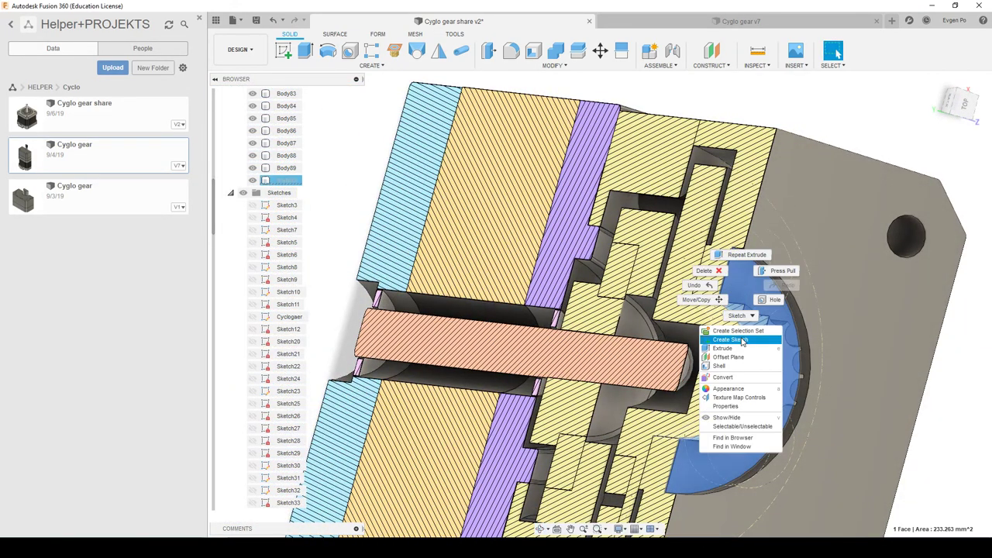
click(732, 339)
key(c)
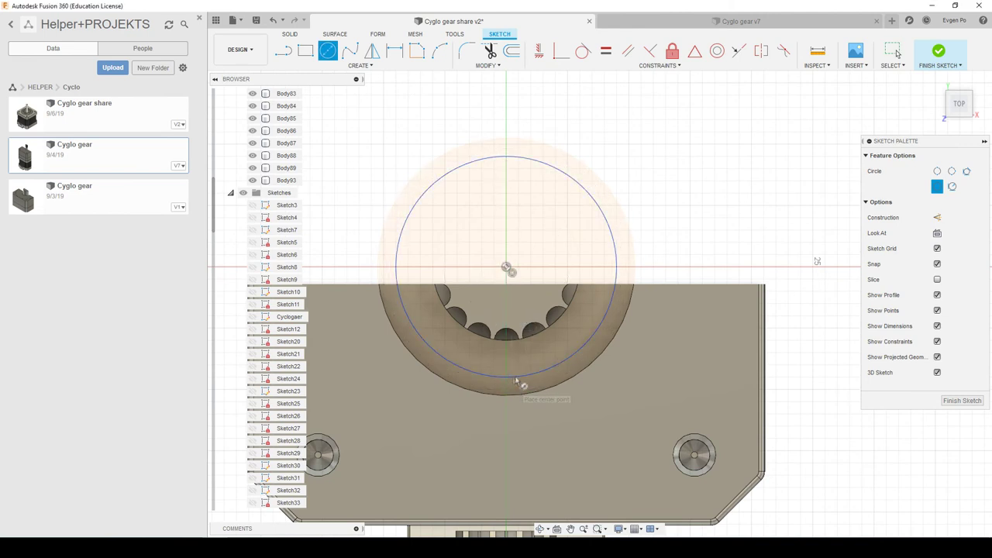
Start extruding the ring profile around the shaft, then return to editing the circle sketch.
click(289, 34)
click(305, 51)
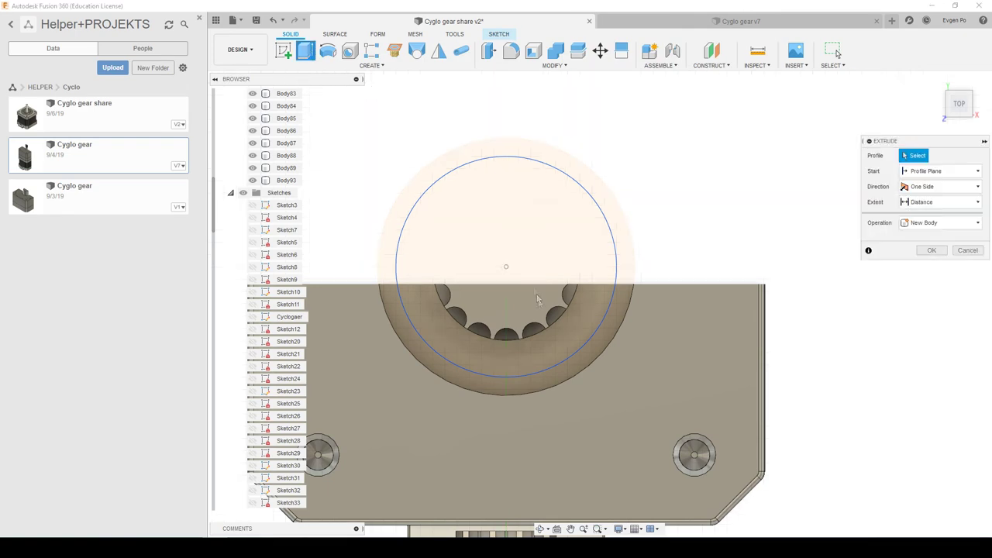
click(553, 338)
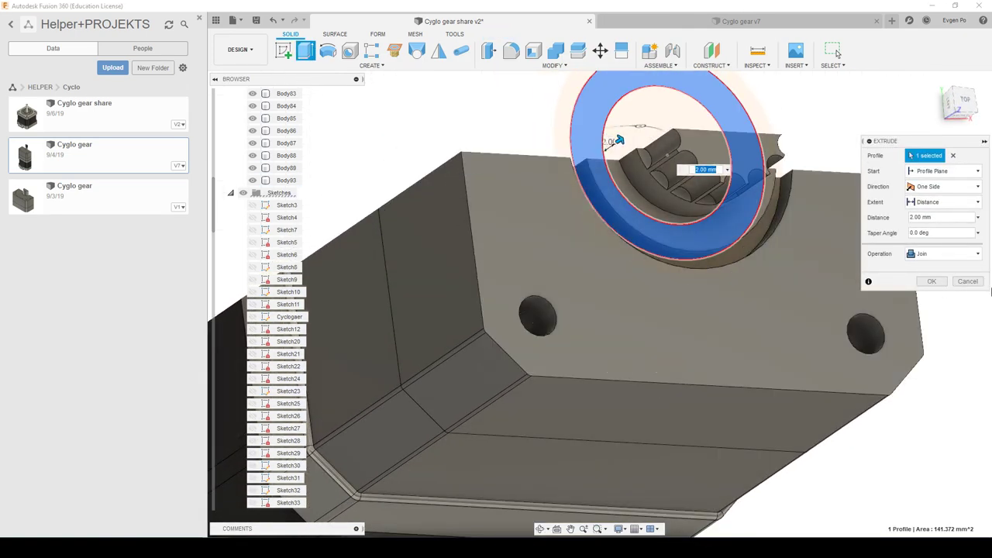
click(968, 281)
Resize the sketched circle to a 7.735 mm radius and view it from the top.
mouse_move(779, 229)
shift+middle_down()
mouse_move(785, 236)
mouse_move(727, 248)
shift+middle_up()
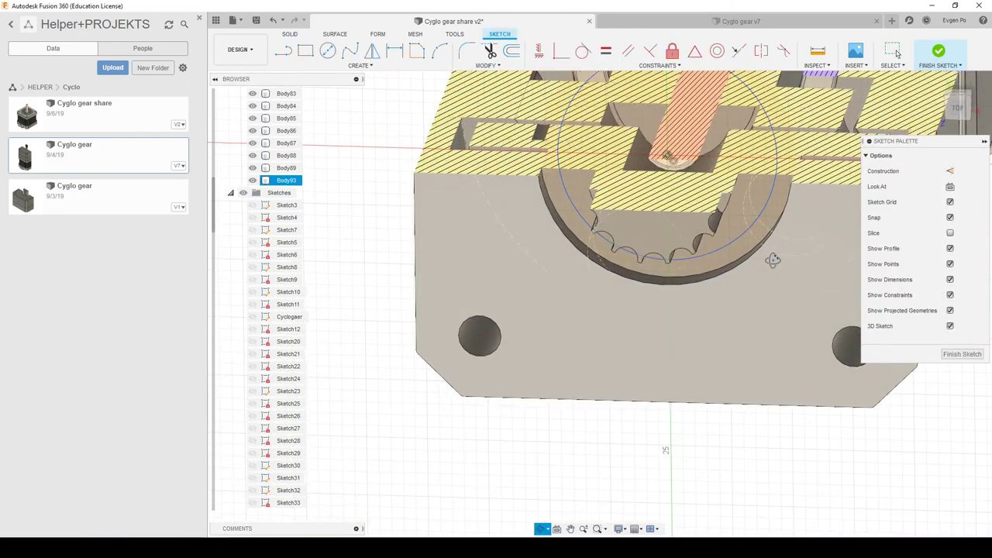
click(727, 243)
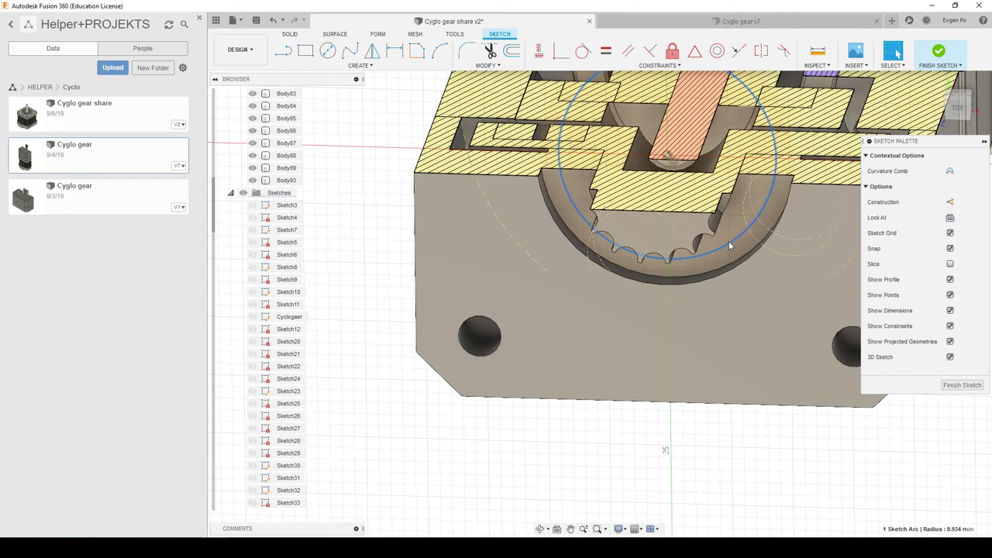
drag(726, 235, 723, 233)
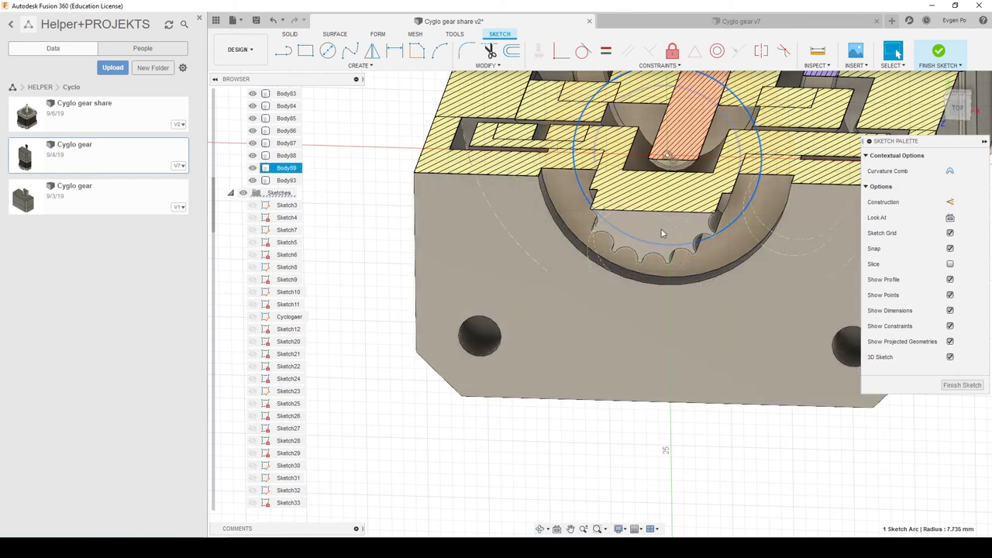
click(955, 110)
key(r)
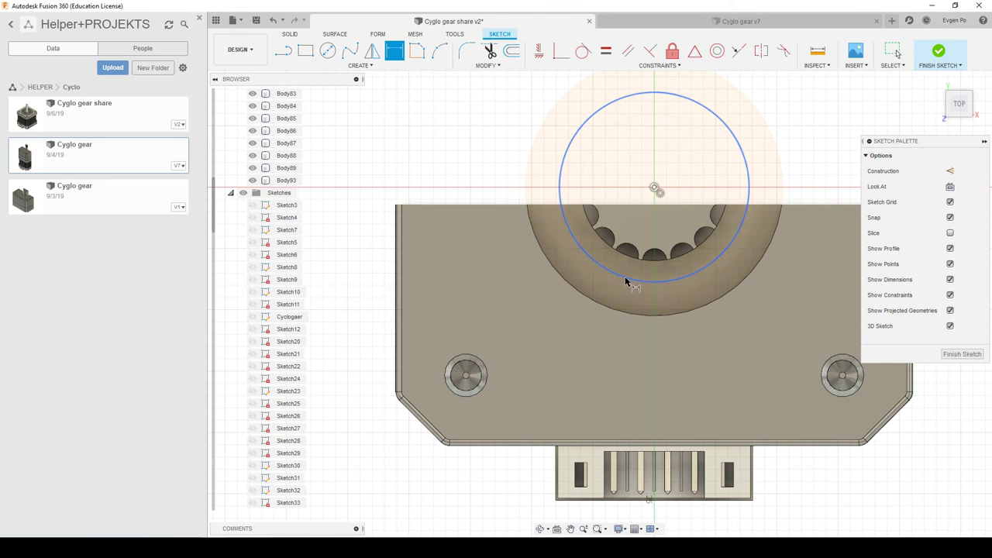
Dimension the circle at Ø12 mm, then change its diameter to 16 mm.
click(362, 296)
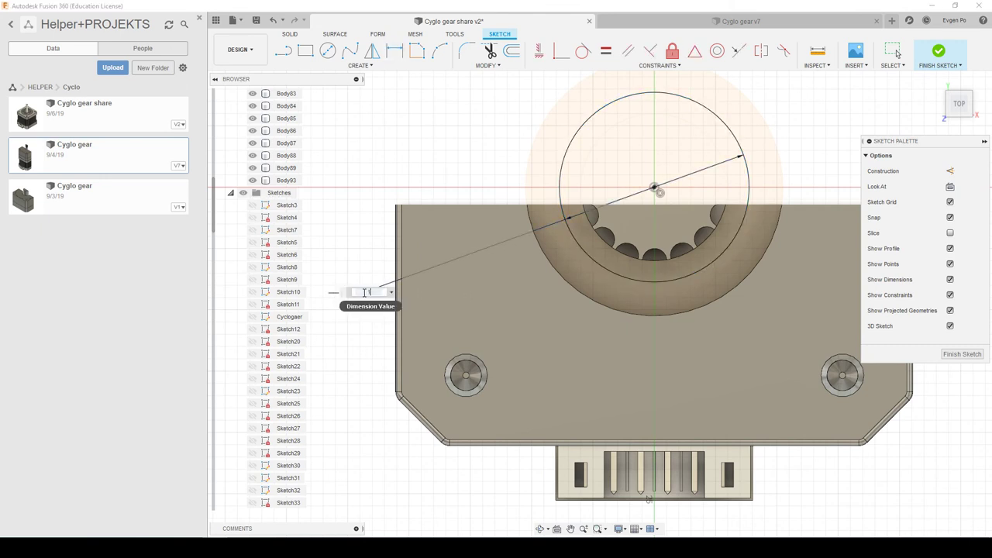
text(2)
key(Return)
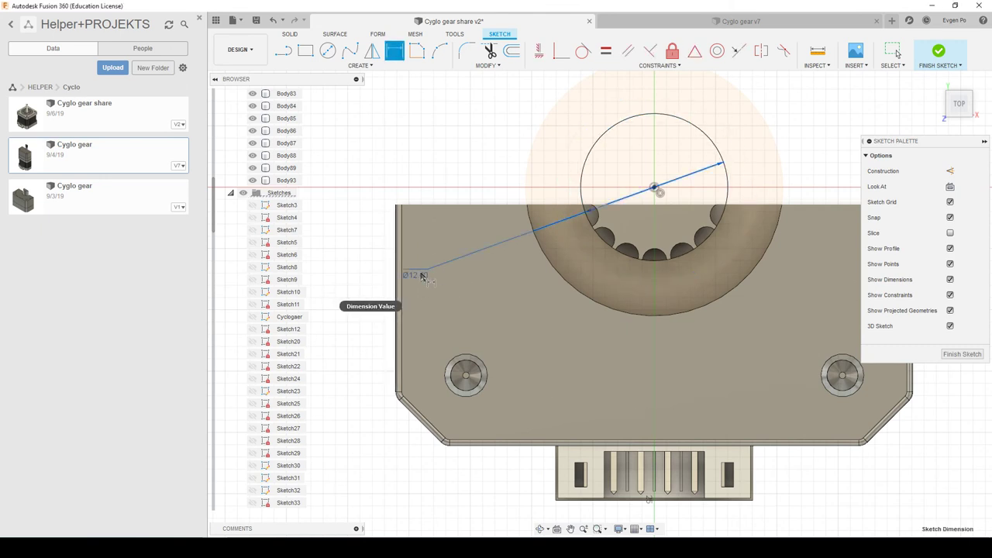
double_click(422, 275)
text(6)
key(Return)
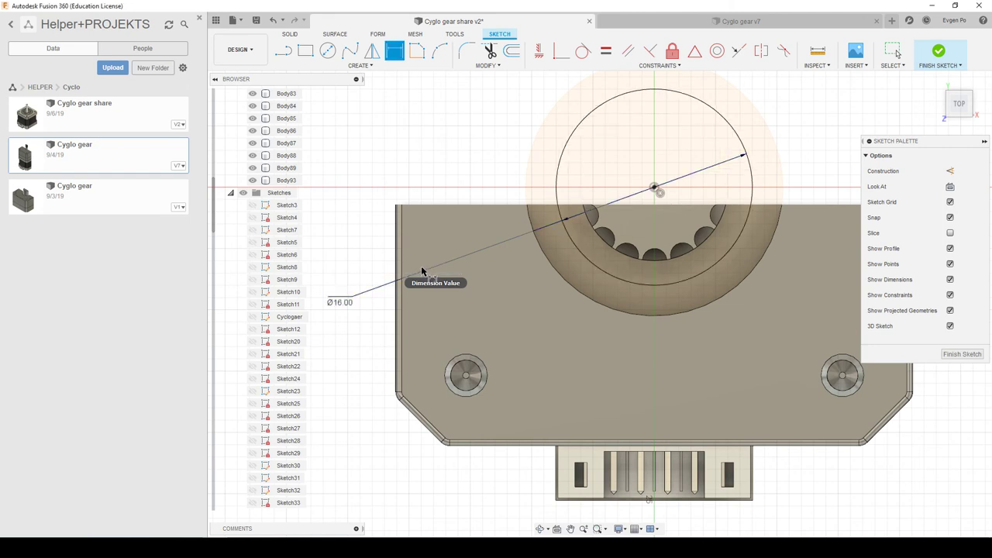
Finish the sketch and extrude the outer ring profile 2 mm as a new body.
click(937, 53)
key(e)
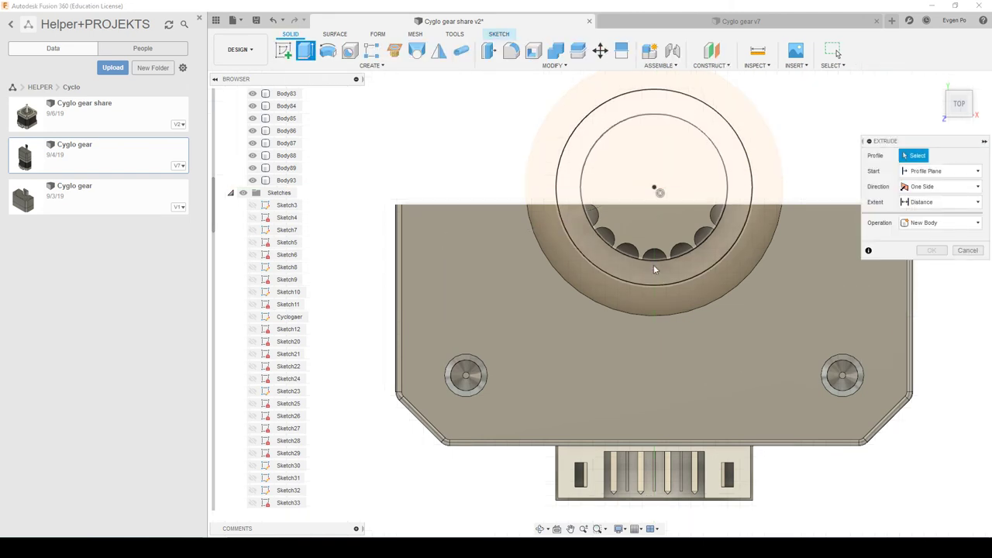
click(663, 297)
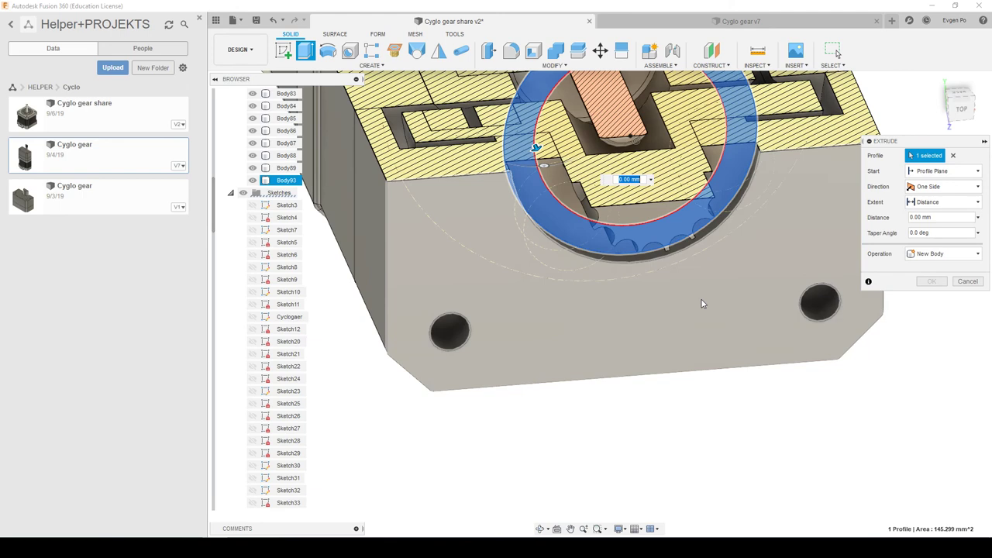
text(2)
click(949, 254)
click(930, 298)
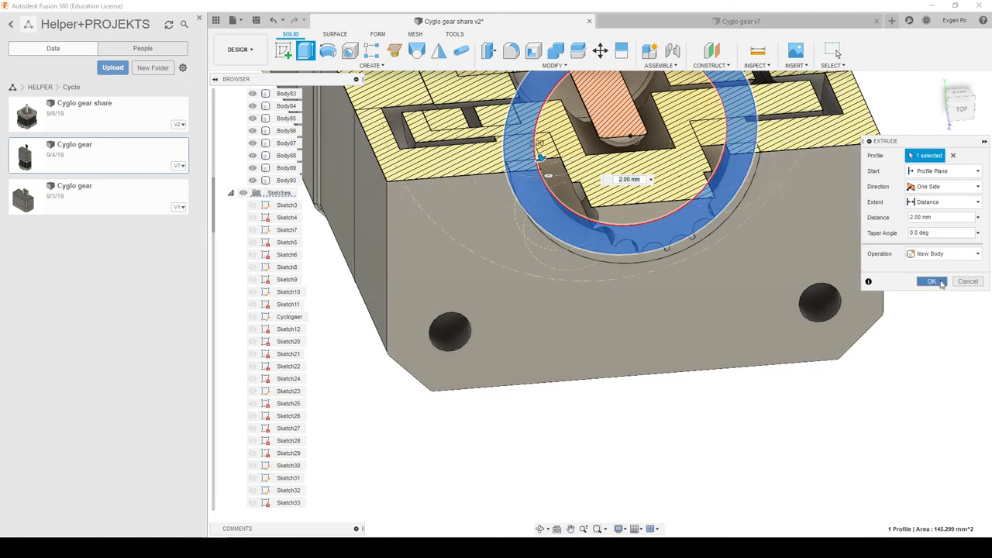
click(931, 281)
Combine the new ring with the housing body using Join.
click(555, 51)
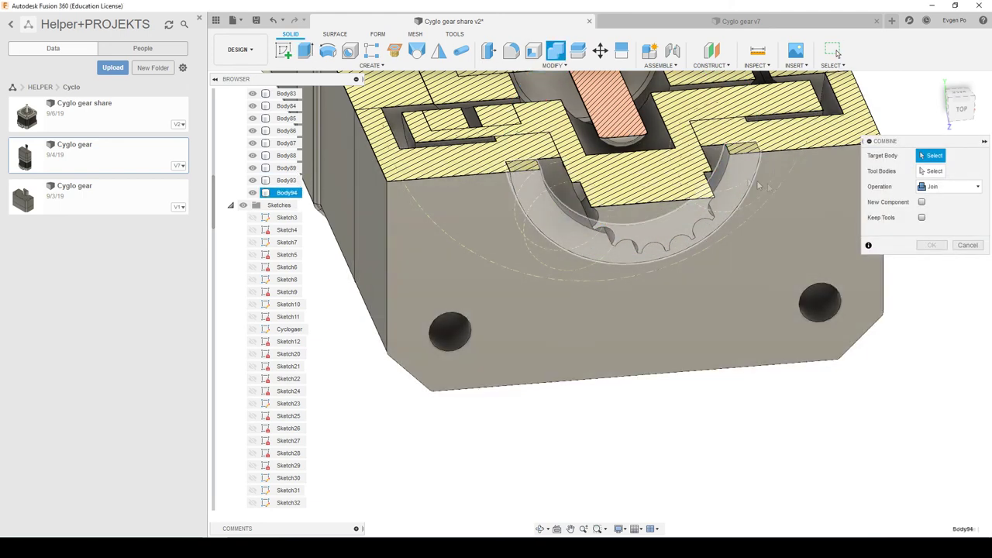
click(758, 185)
click(932, 245)
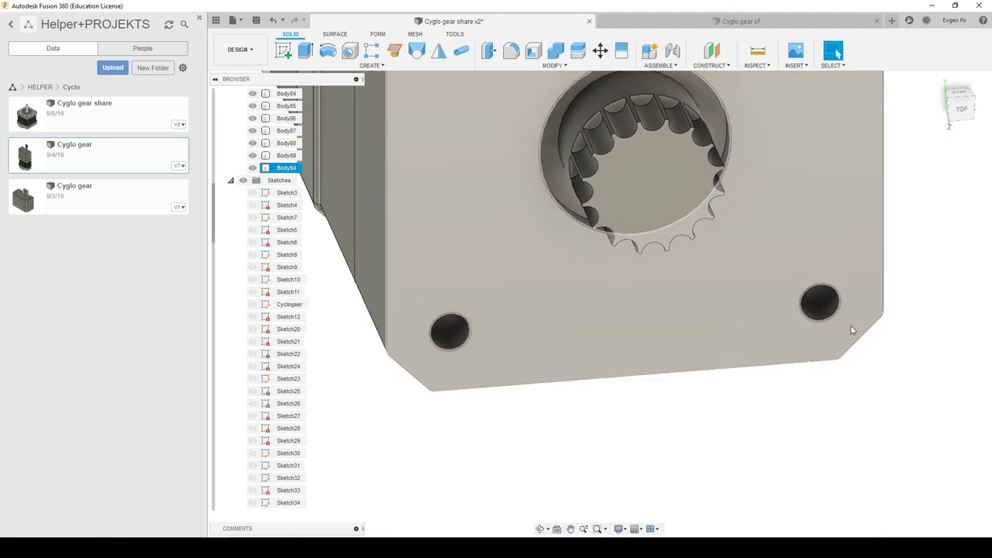
scroll(240, 234, up, 2)
scroll(279, 240, up, 3)
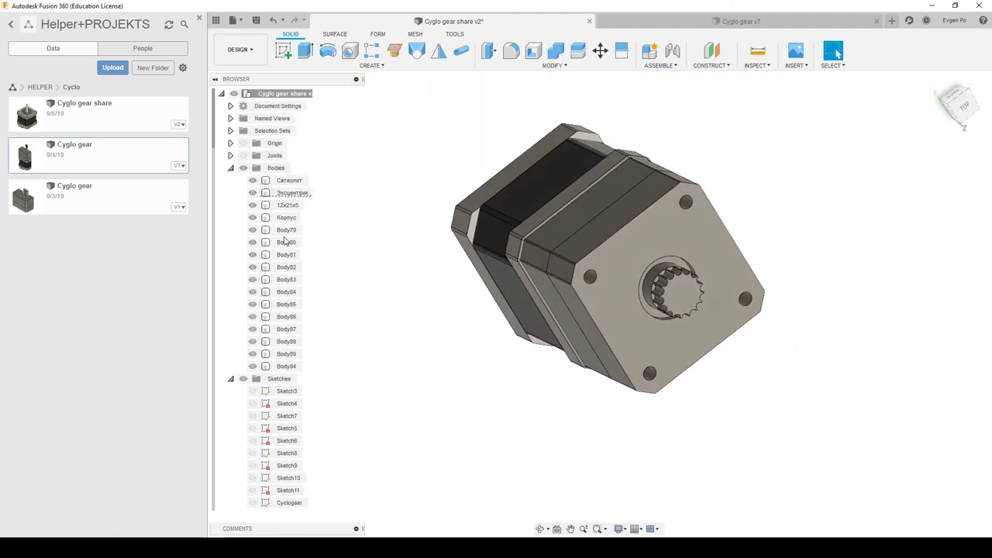
Add a section analysis 20 mm below the top face.
click(750, 68)
click(767, 192)
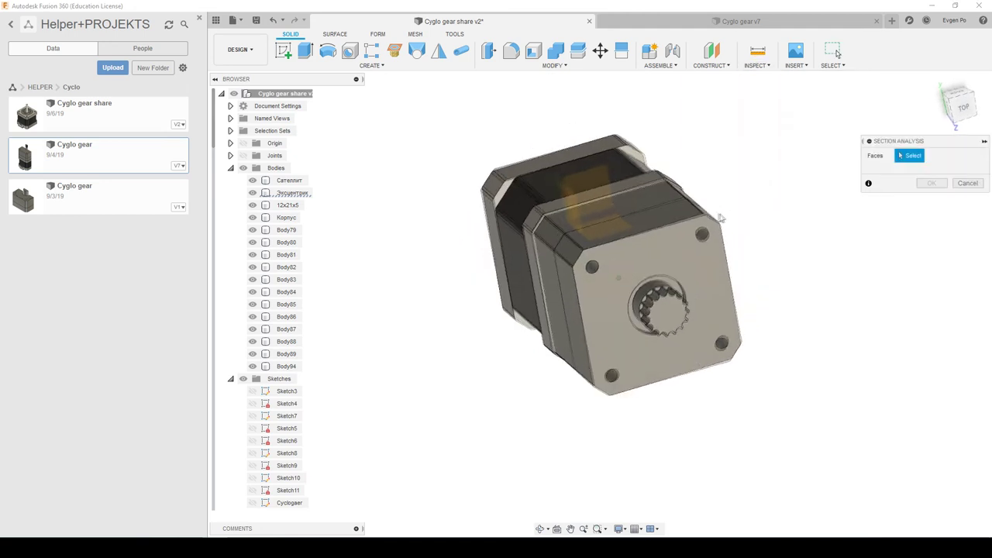
click(658, 219)
drag(660, 209, 665, 281)
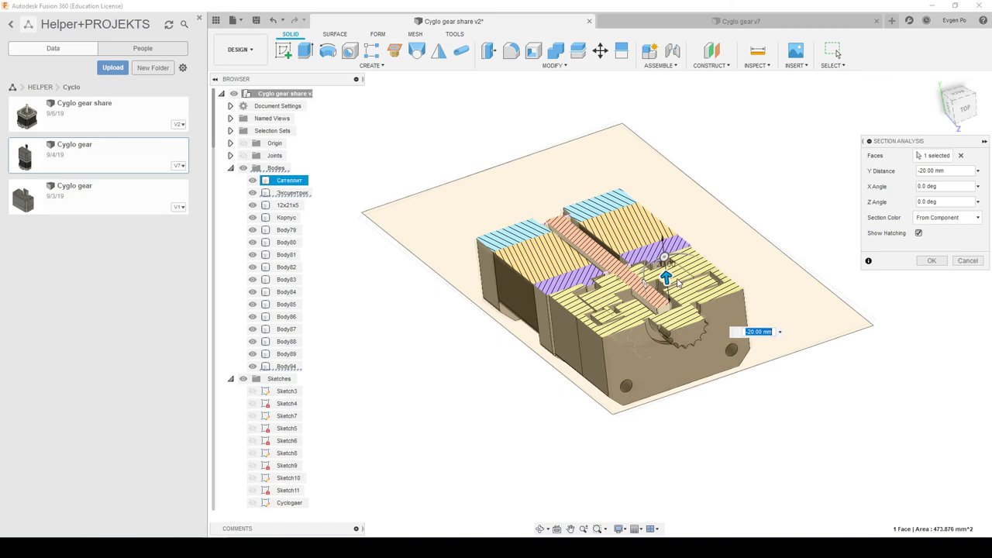
shift+middle_drag(676, 287, 673, 259)
click(932, 260)
Turn the view to look squarely at the cut face, then undo the section analysis.
scroll(695, 302, up, 3)
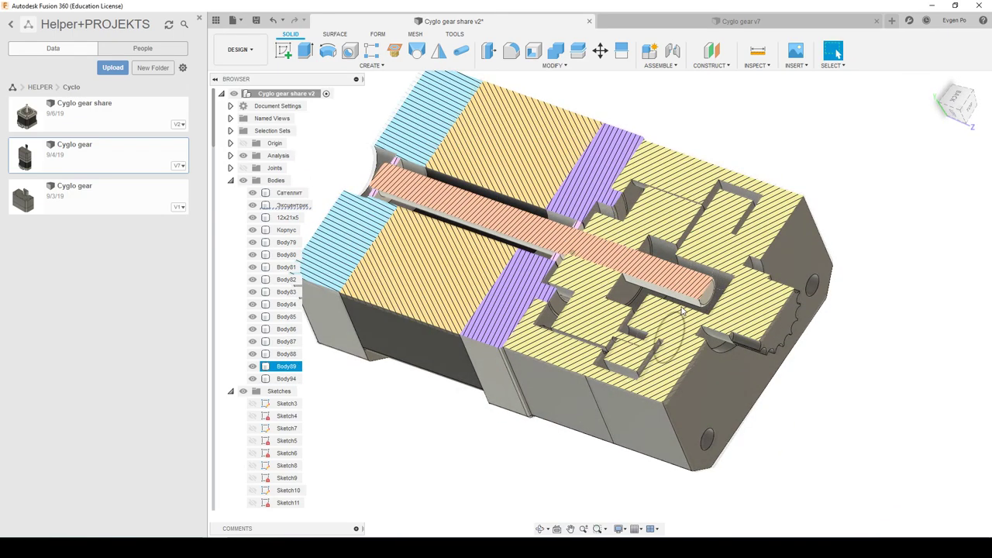
scroll(696, 303, up, 3)
shift+middle_drag(695, 302, 873, 283)
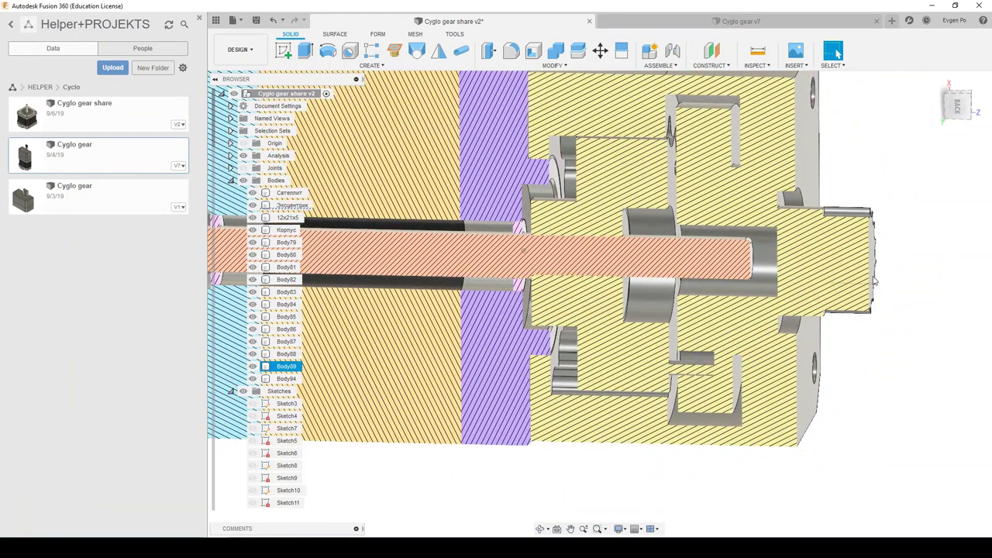
shift+middle_drag(869, 283, 899, 388)
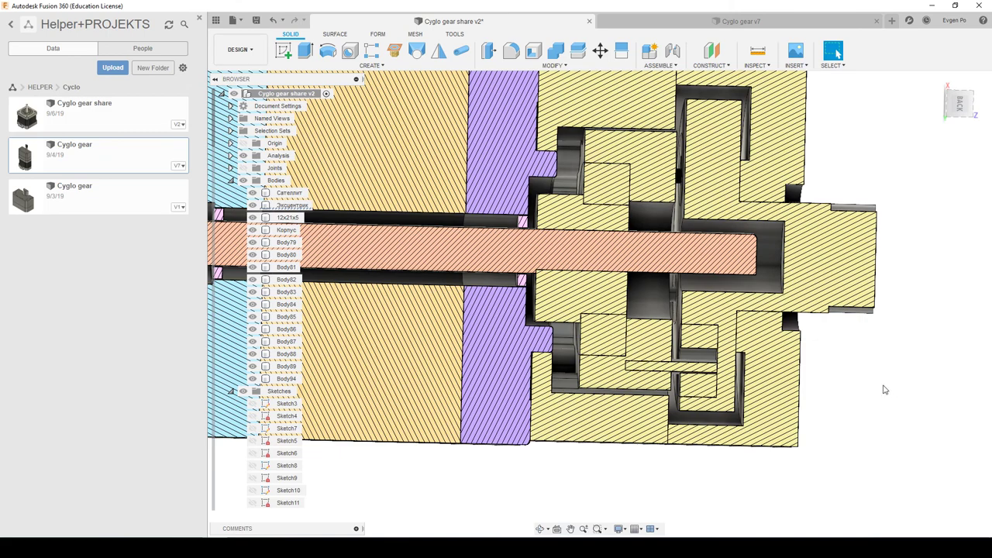
click(276, 21)
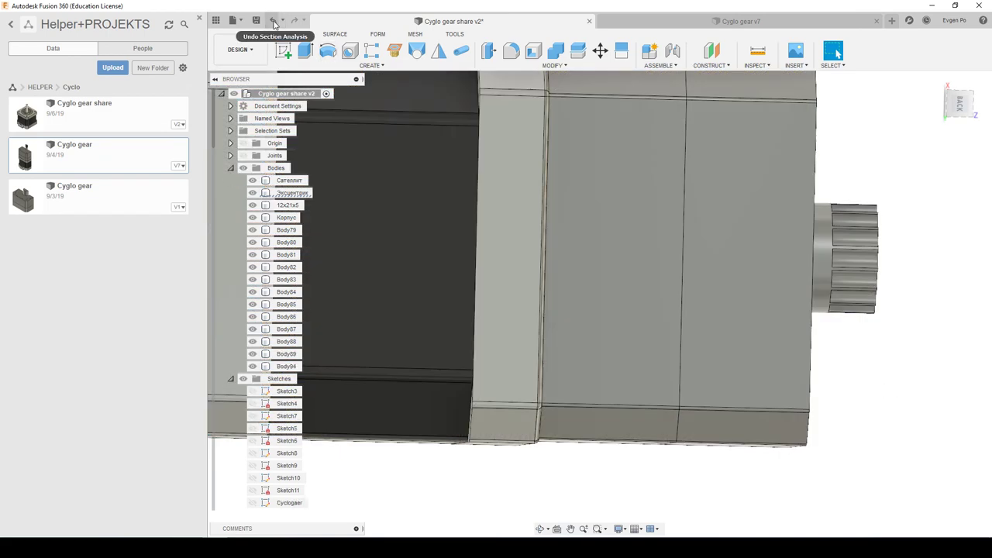
Undo the earlier ring sketch edits, checking Body87 and Body89 in the browser along the way.
click(275, 21)
click(275, 22)
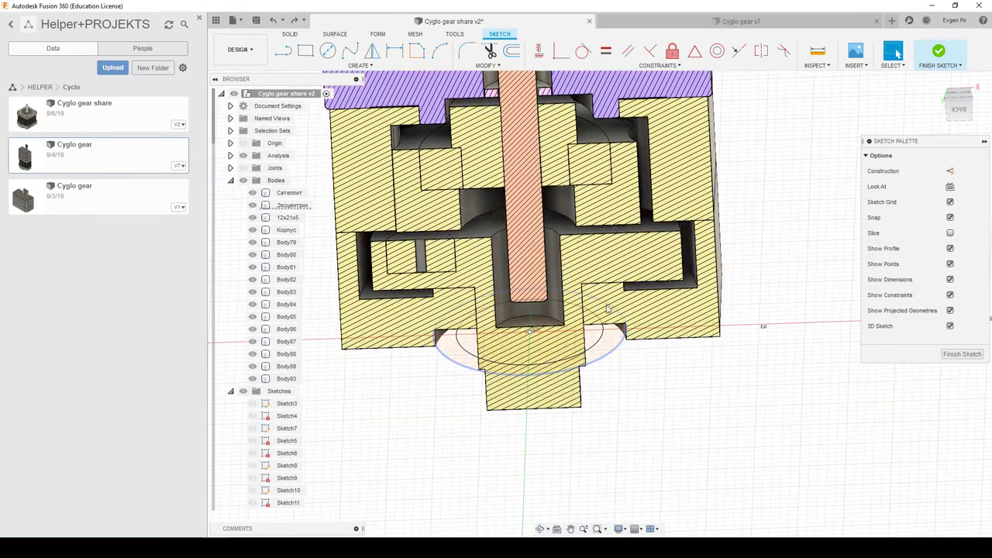
click(286, 329)
click(286, 342)
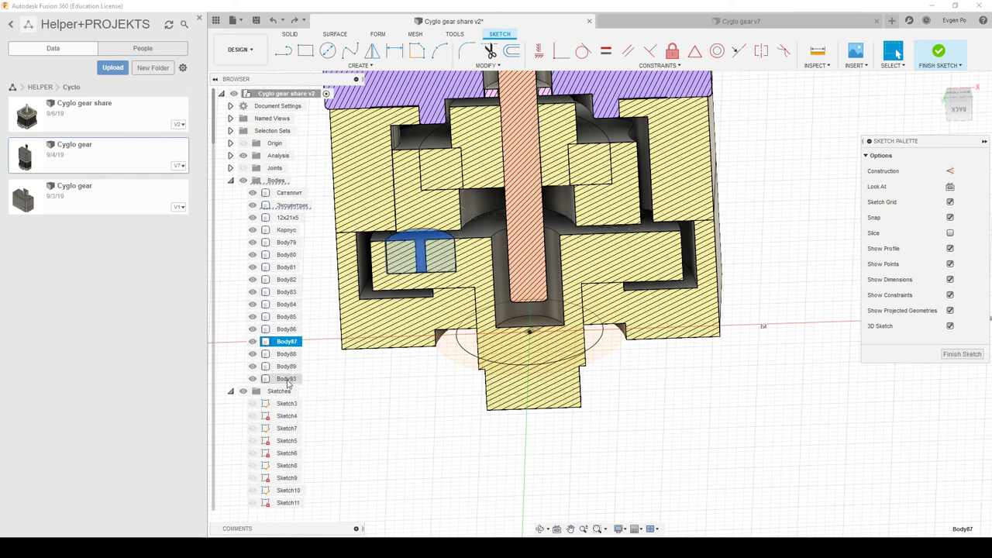
click(286, 365)
click(273, 23)
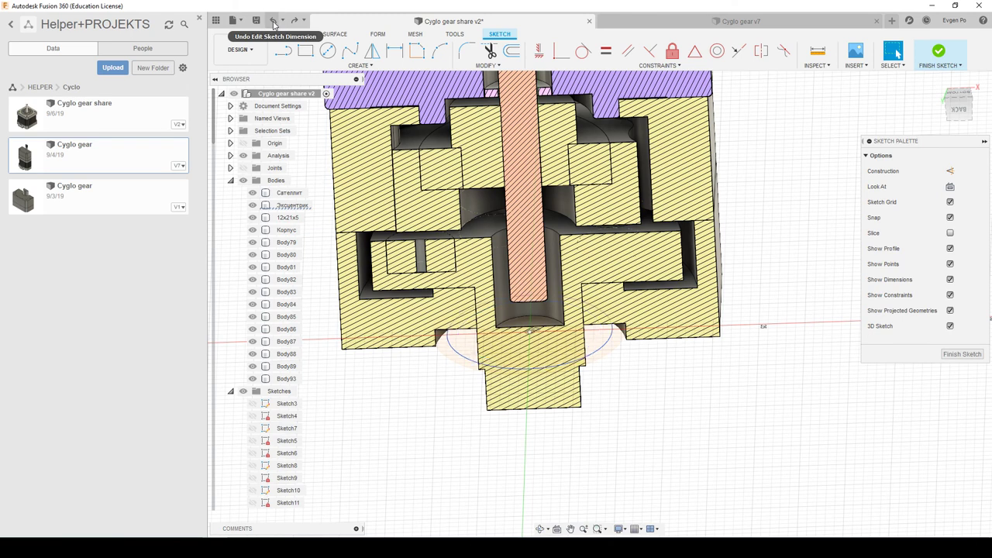
click(273, 23)
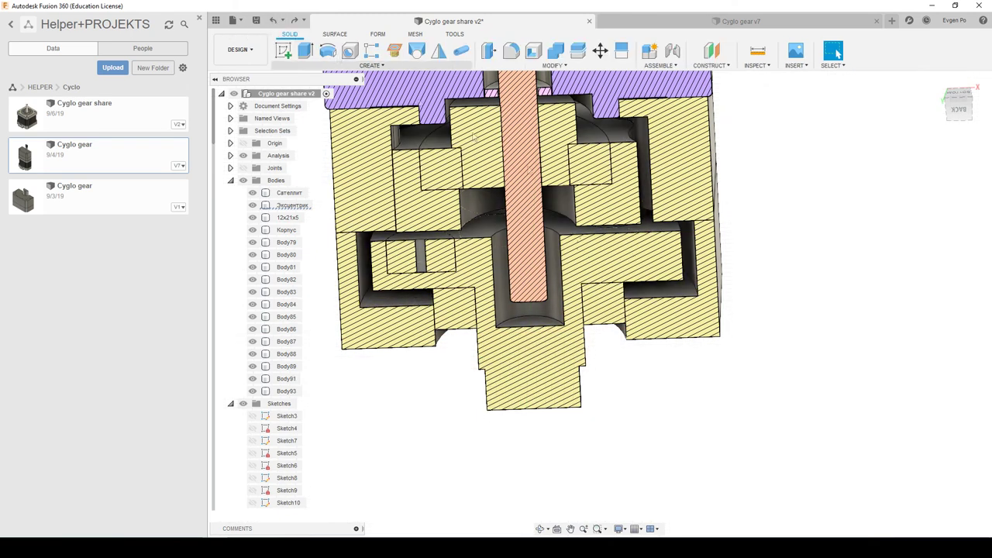
Extrude the selected face 1 mm as a new body.
click(658, 291)
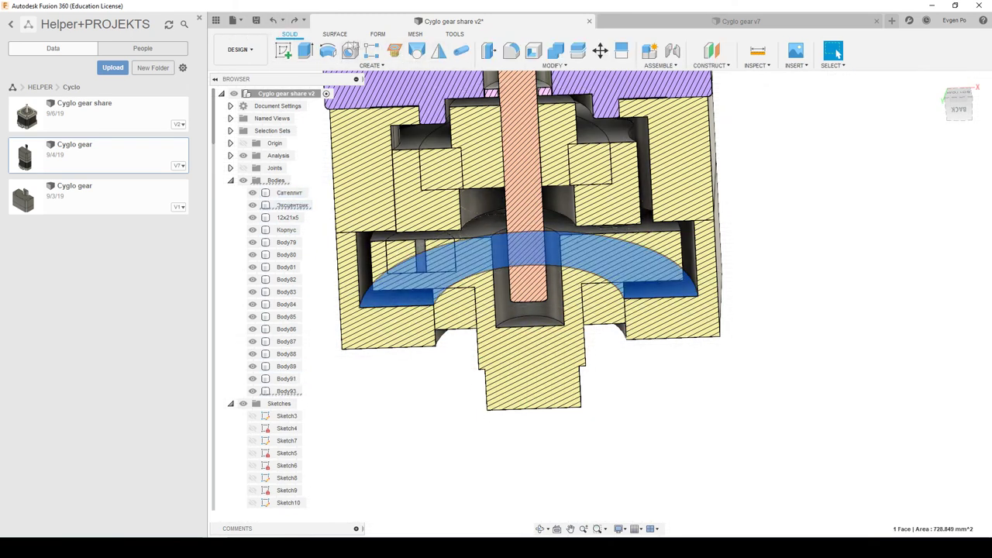
click(306, 51)
text(1)
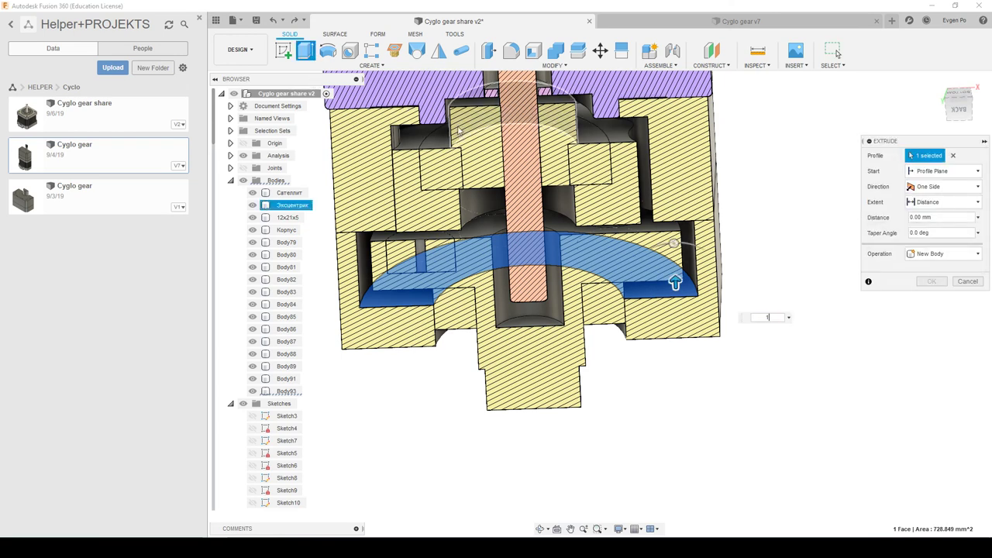
click(940, 253)
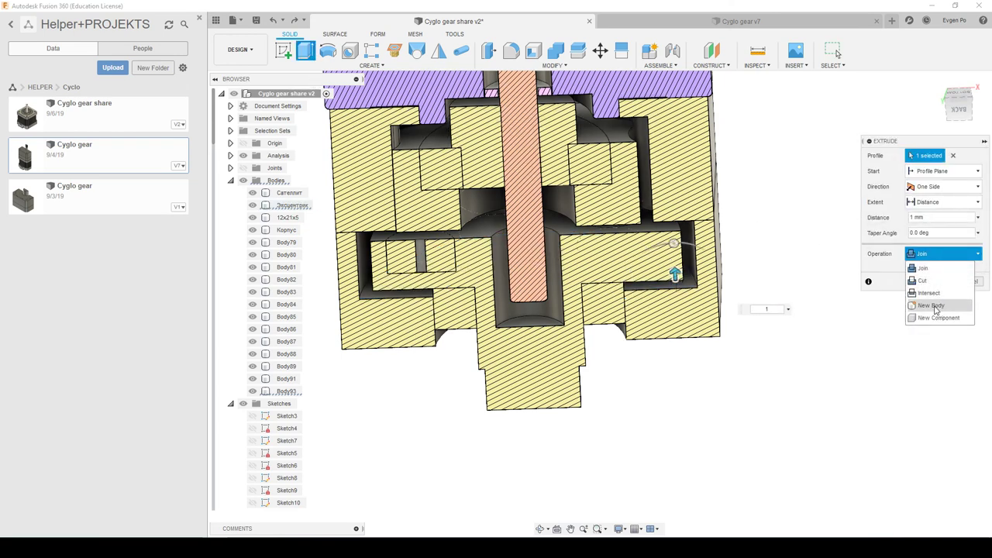
click(933, 306)
click(934, 282)
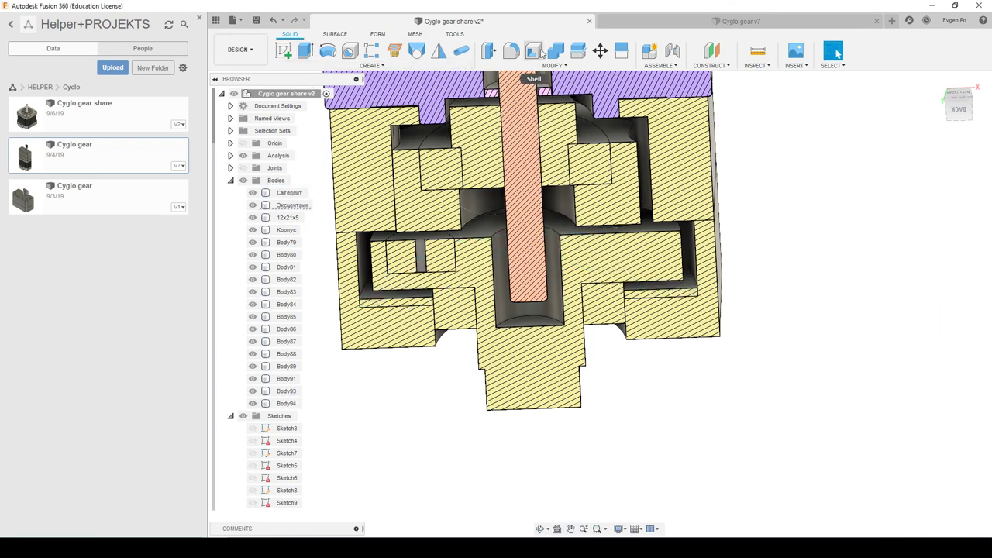
Join Body93 into Body94 with Combine.
click(556, 50)
click(287, 403)
click(287, 390)
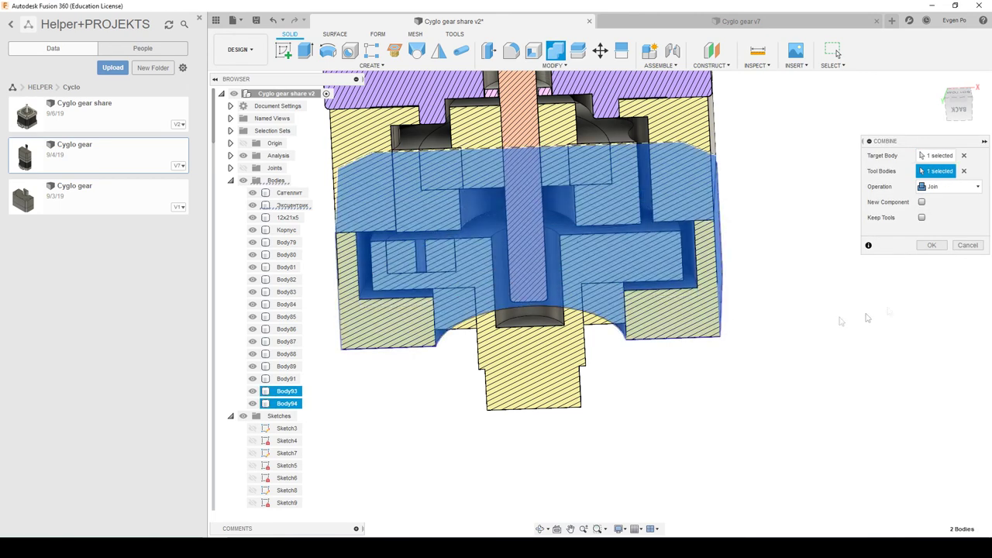
click(932, 245)
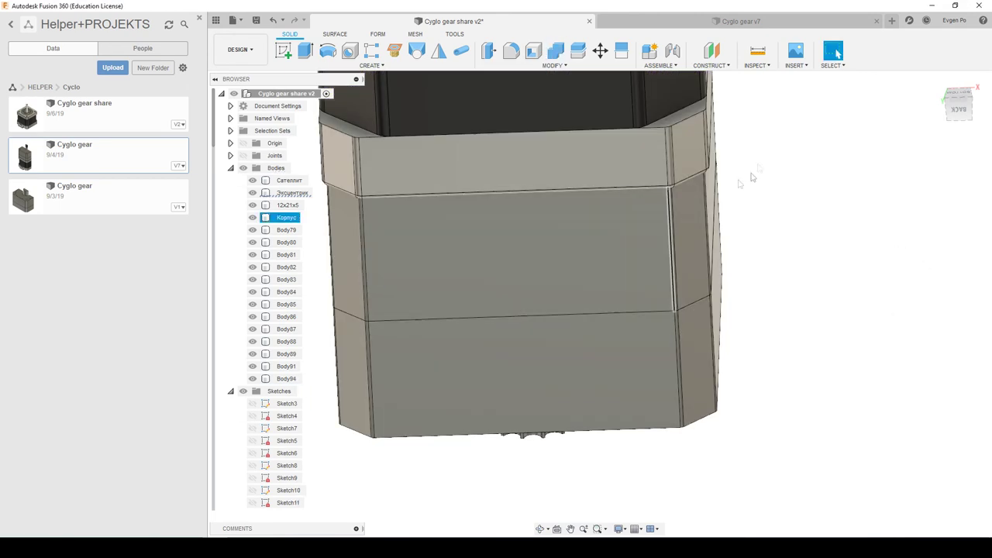
Sketch a Ø16 mm circle around the splined hole on the motor's ring face.
shift+middle_drag(831, 311, 811, 301)
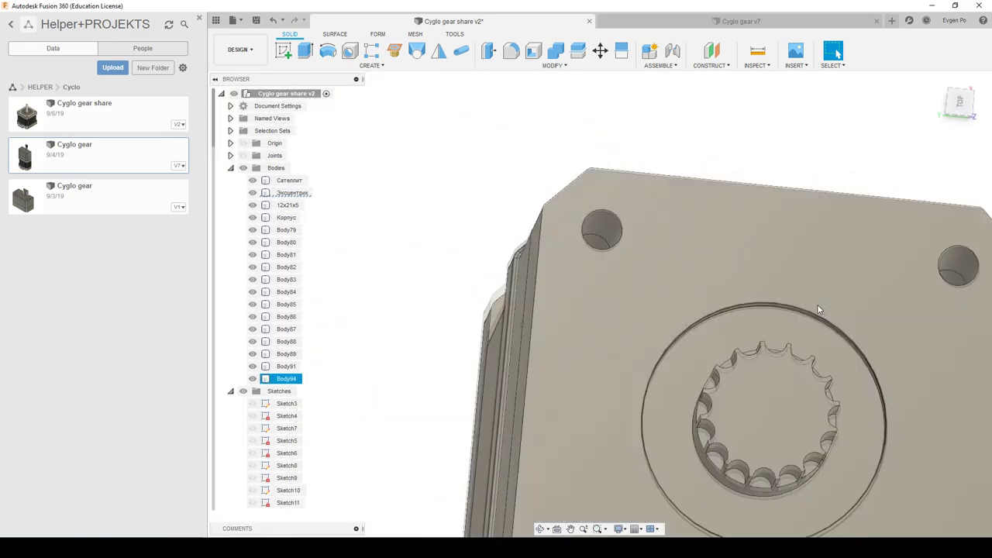
click(779, 292)
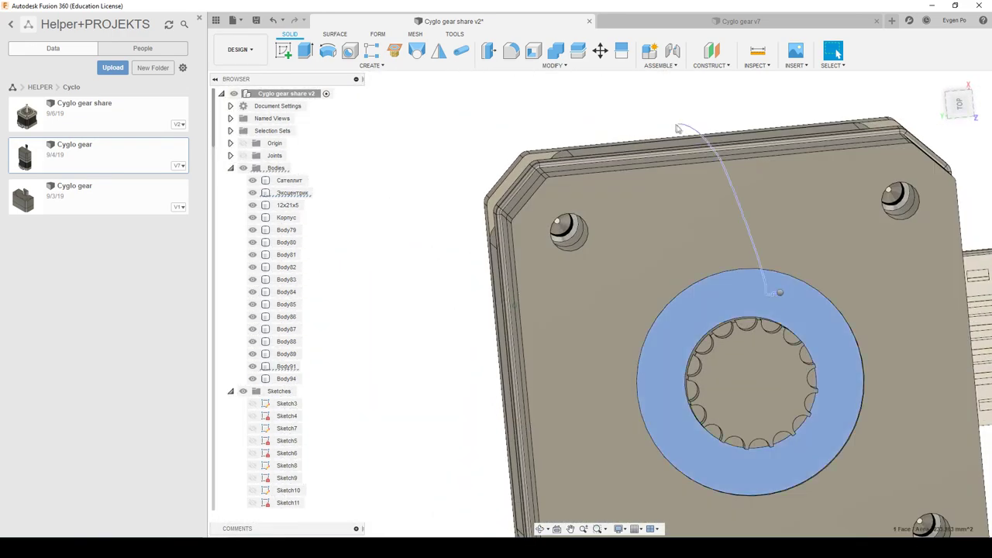
right_click(778, 305)
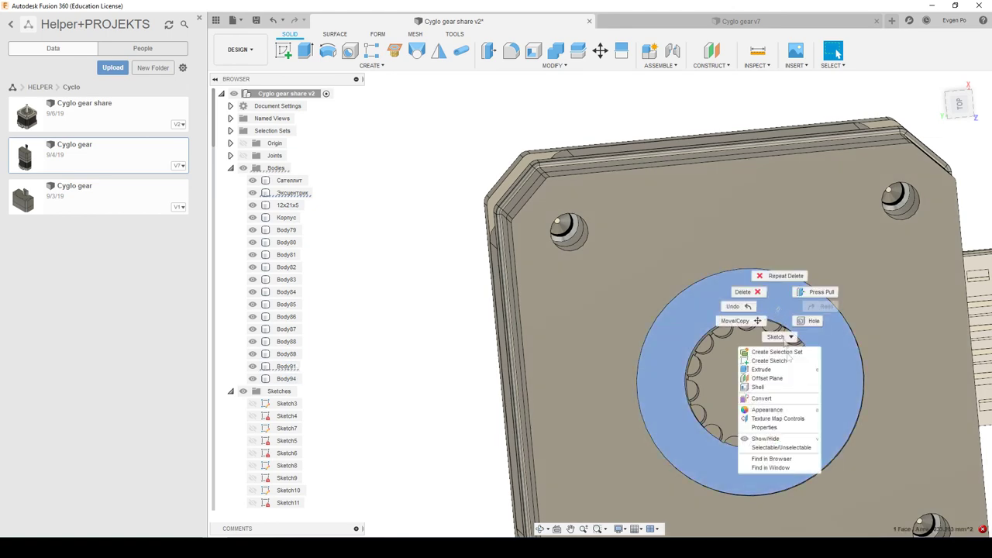
click(775, 360)
key(c)
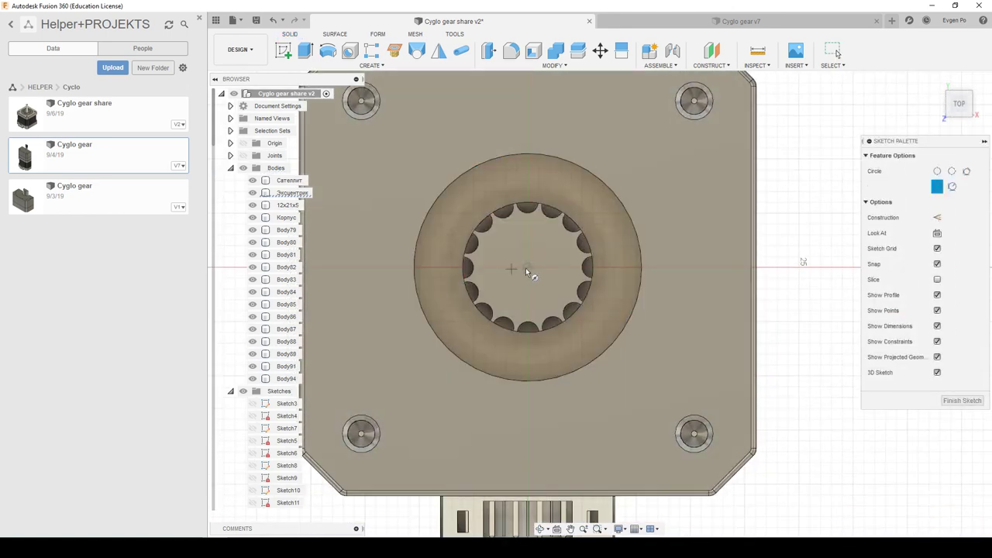
click(597, 309)
key(d)
click(598, 306)
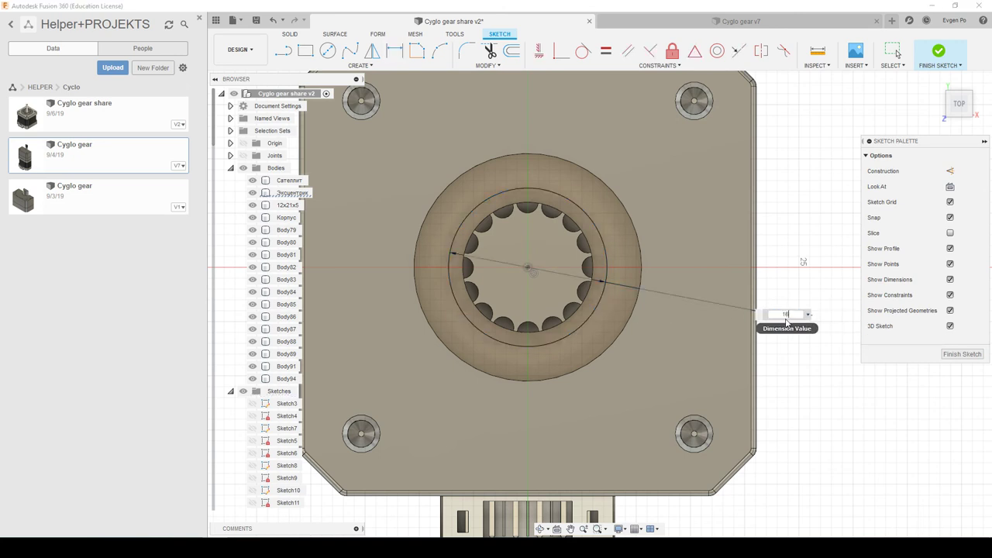
key(Return)
Finish the sketch and extrude the ring profile 2 mm as a new body.
click(290, 34)
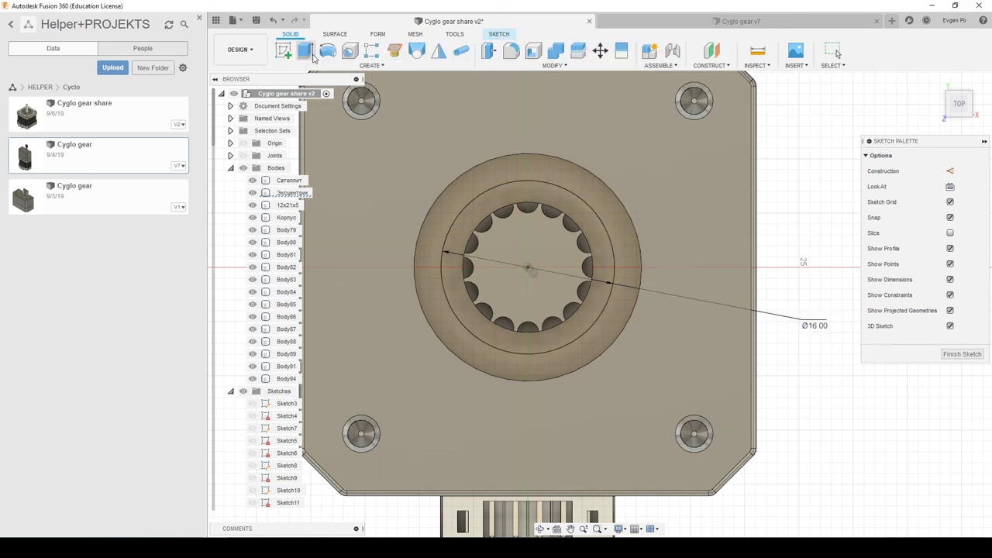
click(307, 51)
click(595, 204)
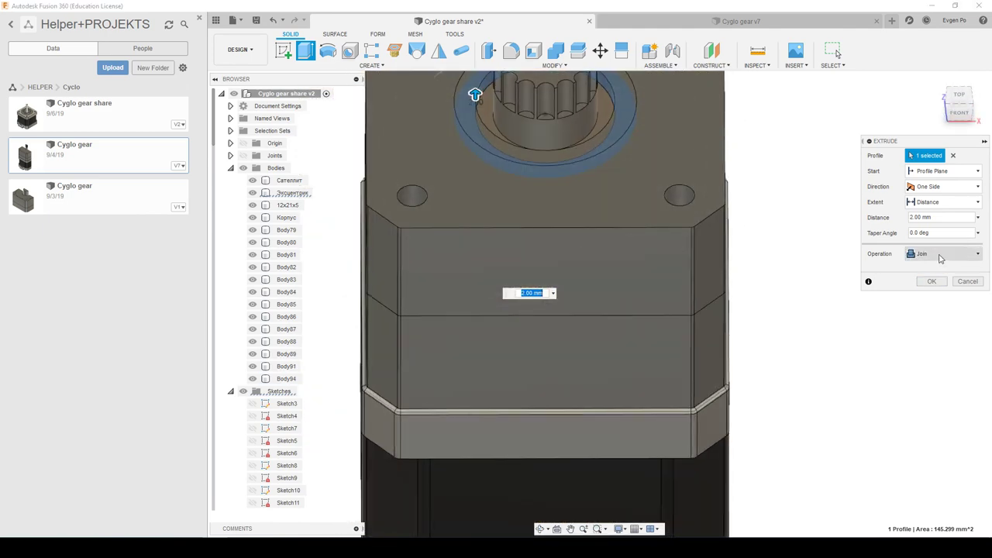
click(942, 253)
click(930, 301)
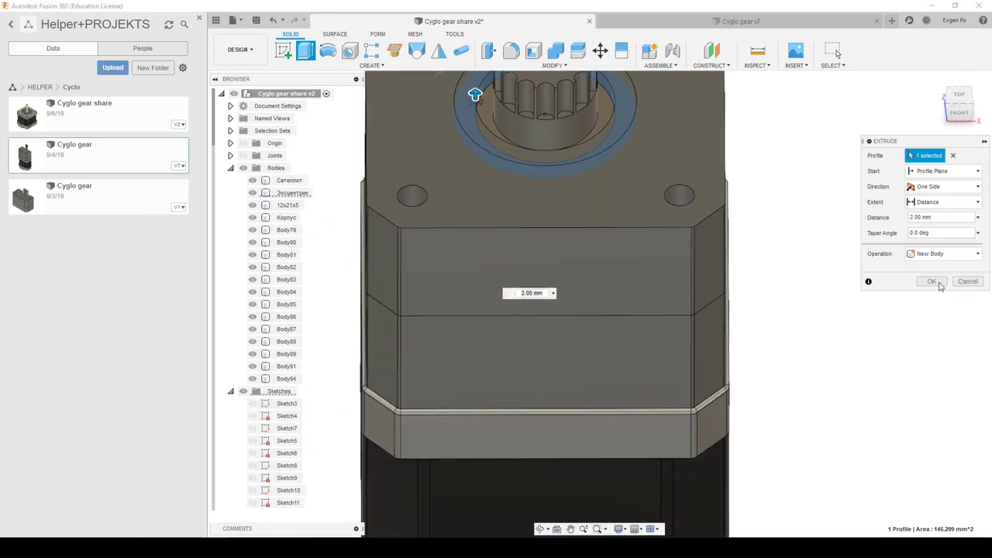
click(932, 281)
Join the new ring body into the housing with Combine.
click(555, 51)
click(608, 184)
click(658, 181)
click(931, 245)
mouse_move(925, 248)
shift+middle_down()
mouse_move(717, 177)
mouse_move(744, 124)
shift+middle_up()
click(757, 65)
click(763, 192)
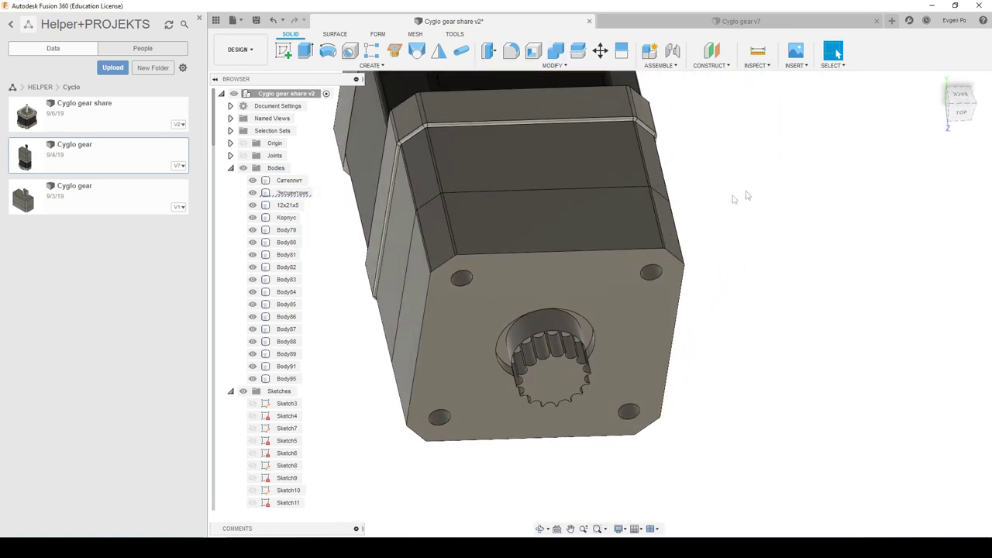
Section the assembly from the motor face and orbit to an isometric view of the cut.
click(576, 217)
drag(578, 195, 570, 303)
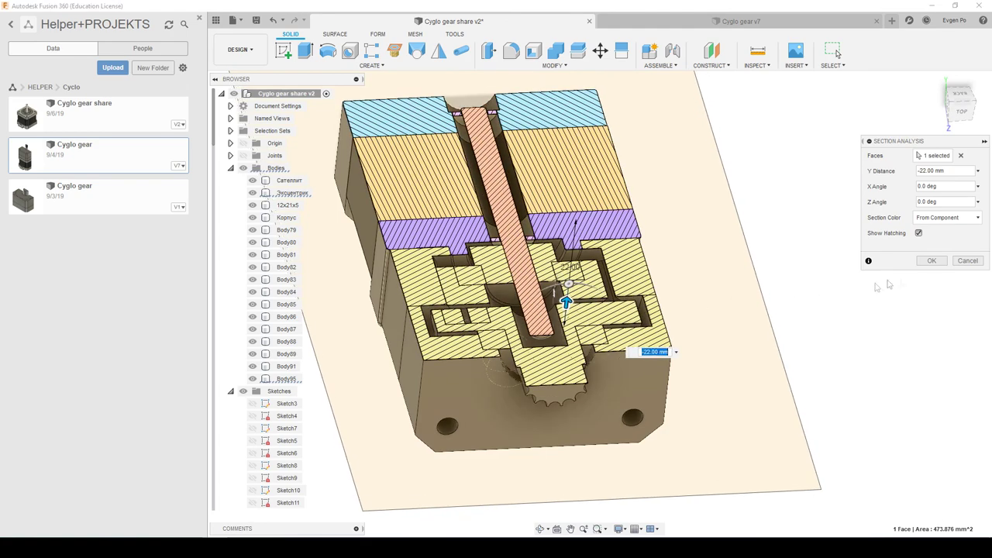
click(933, 263)
mouse_move(844, 271)
shift+middle_down()
mouse_move(676, 305)
mouse_move(665, 285)
shift+middle_up()
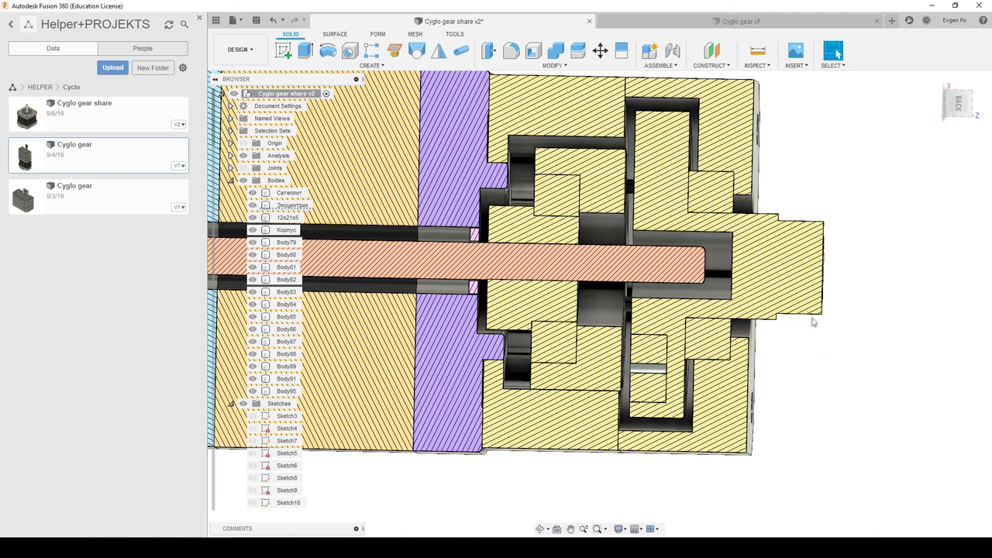
scroll(813, 322, down, 5)
scroll(830, 314, down, 3)
shift+middle_drag(632, 204, 901, 434)
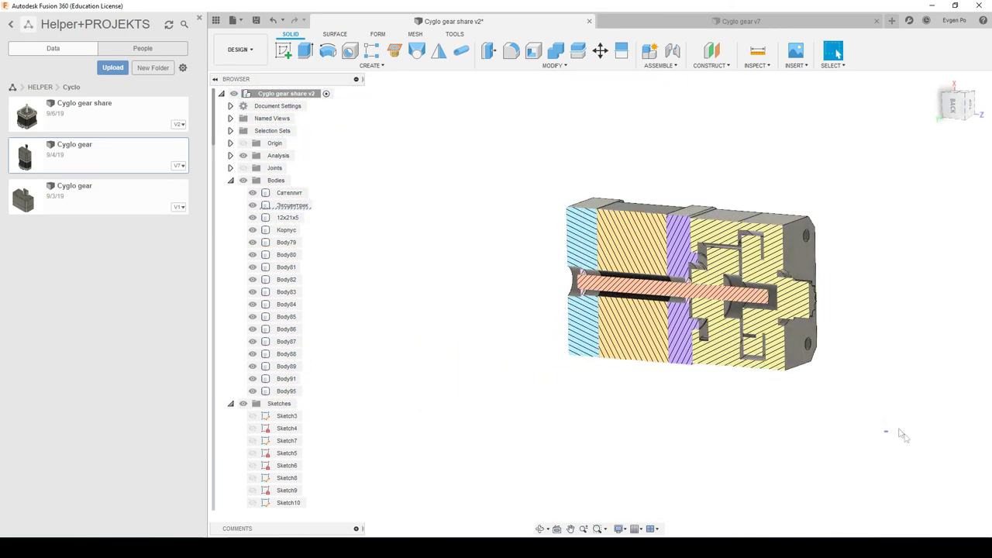
Run an interference check on all bodies, finding 0.392 and 4.214 mm³ bolt-to-Bottom overlaps.
drag(899, 431, 502, 144)
click(756, 65)
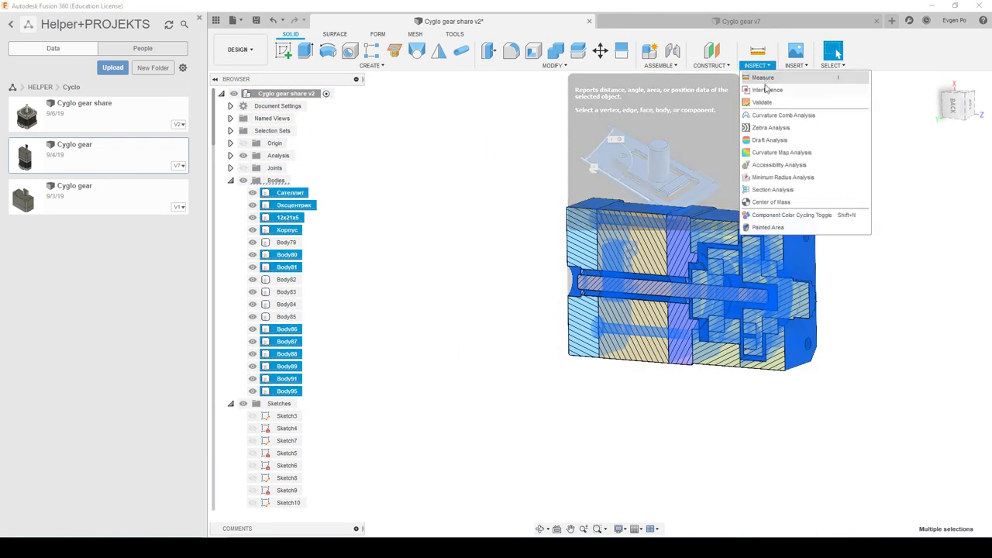
click(764, 87)
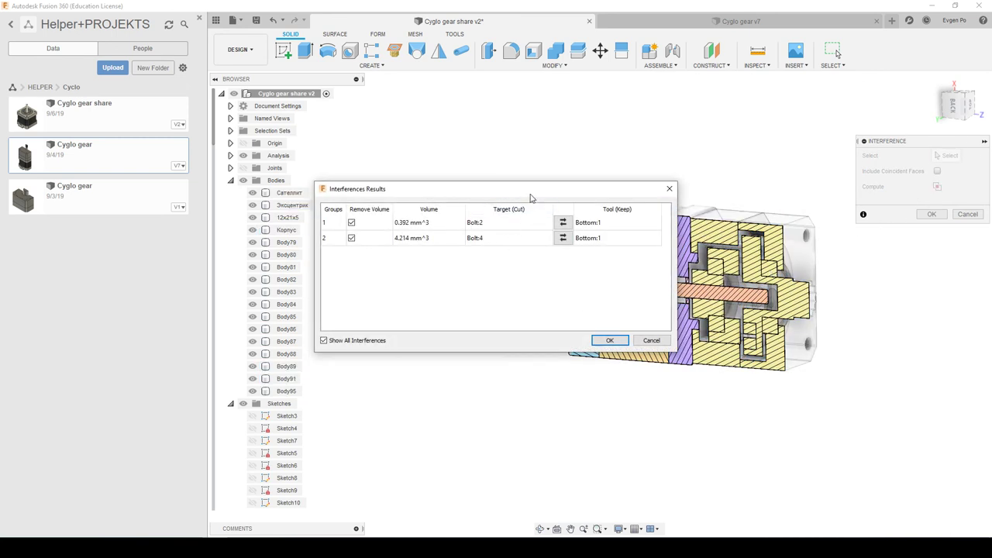
drag(532, 199, 402, 203)
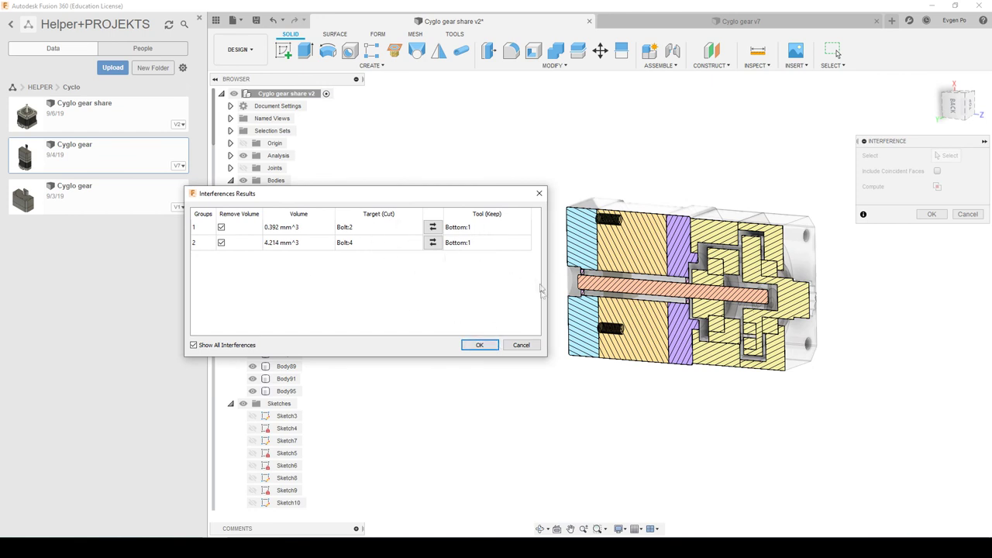
click(491, 346)
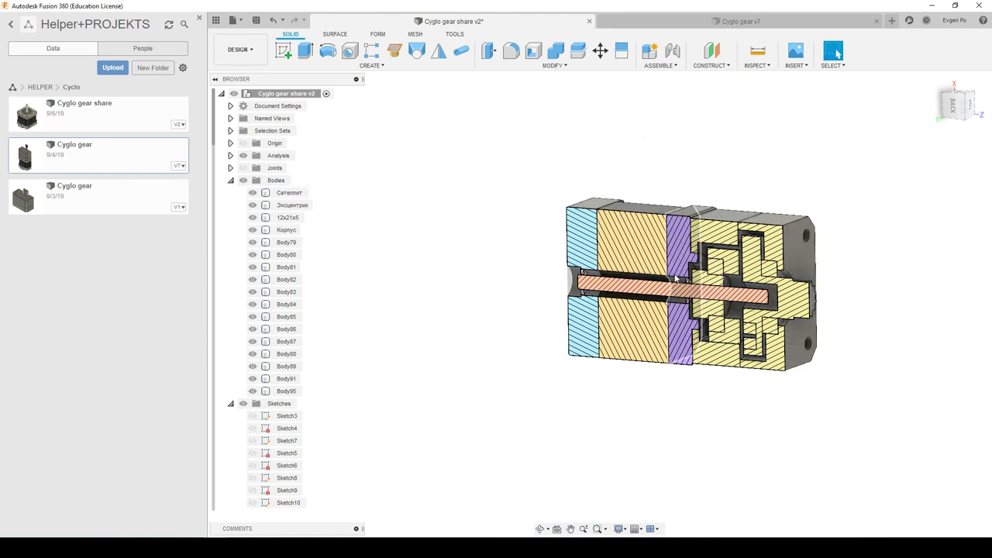
Select the Корпус housing and Body79 in the browser and orbit to a frontal section view.
click(286, 230)
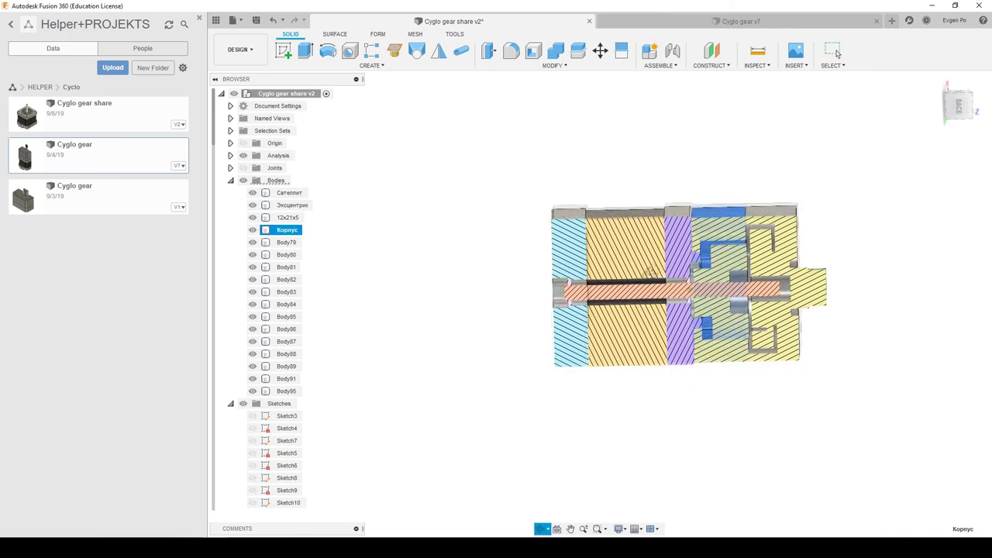
click(287, 242)
mouse_move(399, 280)
shift+middle_down()
mouse_move(474, 275)
mouse_move(495, 304)
mouse_move(913, 323)
shift+middle_up()
scroll(913, 323, up, 3)
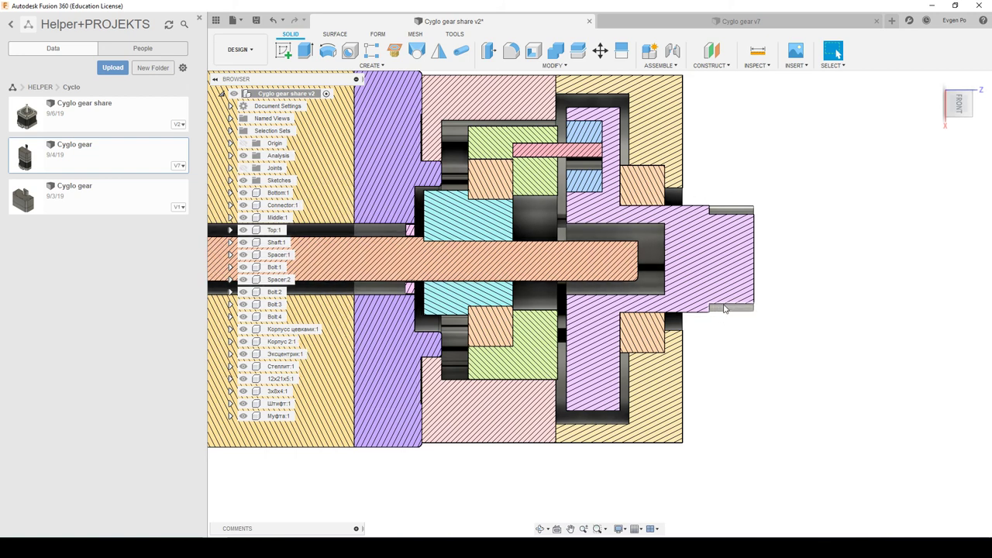
mouse_move(799, 354)
shift+middle_down()
mouse_move(802, 365)
mouse_move(768, 354)
shift+middle_up()
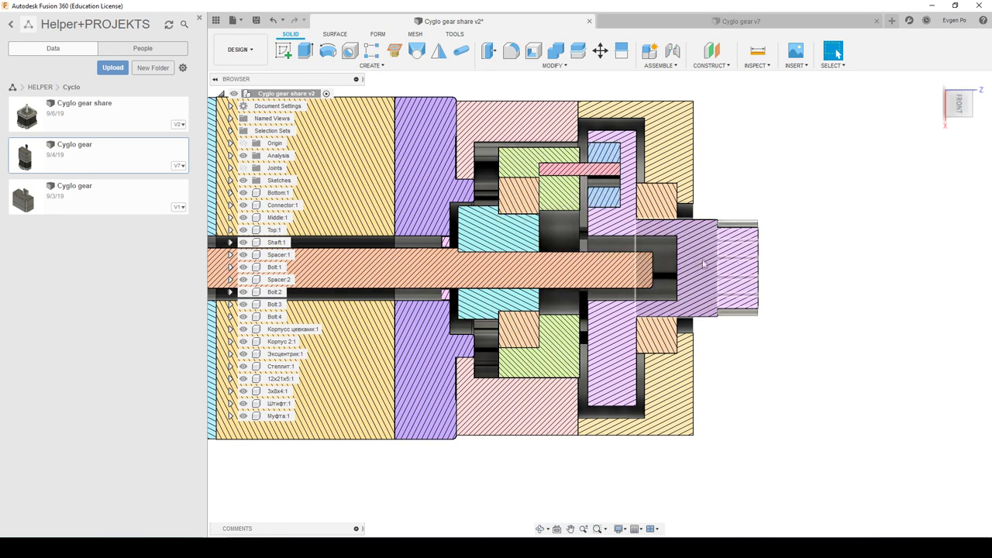
scroll(703, 263, down, 3)
Orbit the section to tilted and rotated top views, then bring up options for Эксцентрик:1.
shift+middle_drag(703, 264, 709, 289)
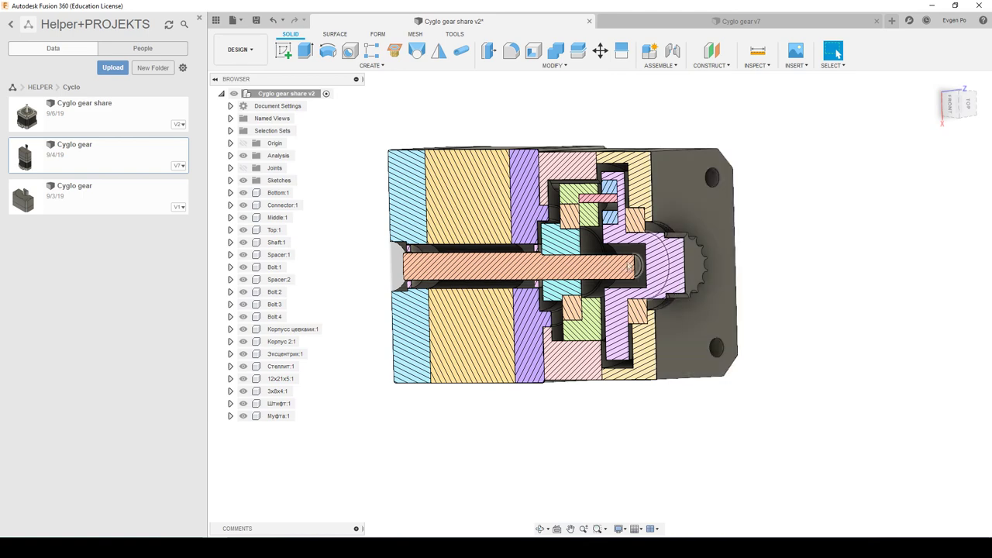
scroll(637, 277, up, 3)
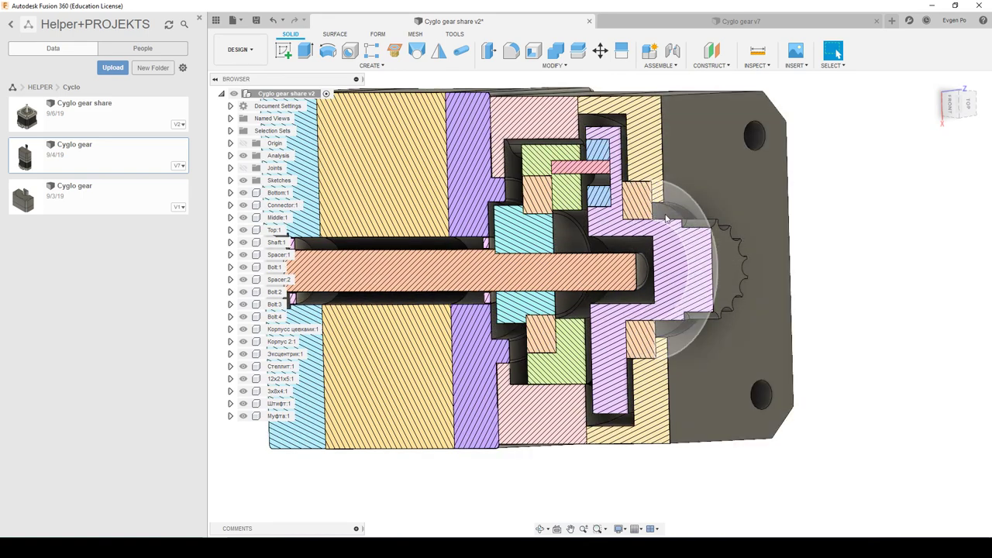
scroll(666, 214, down, 3)
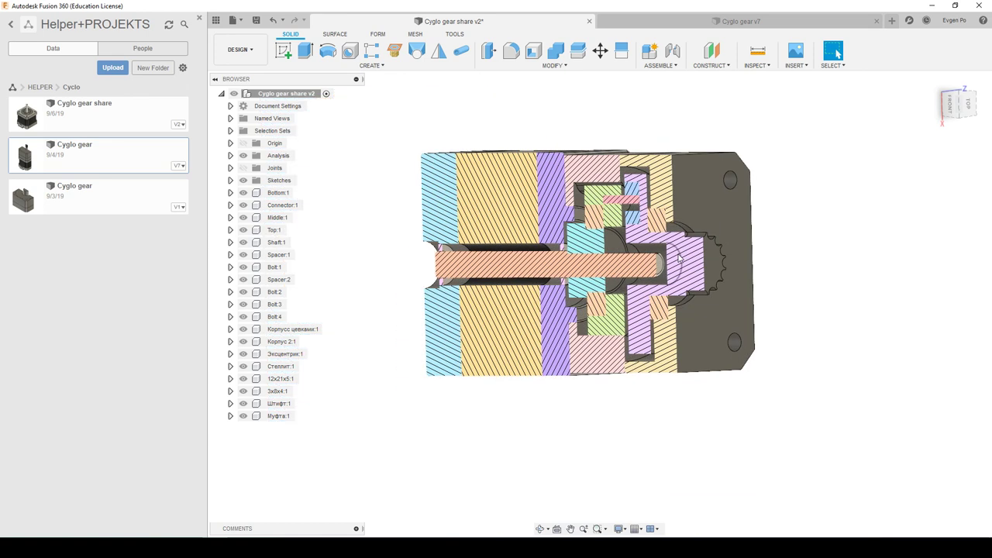
shift+middle_drag(677, 197, 717, 194)
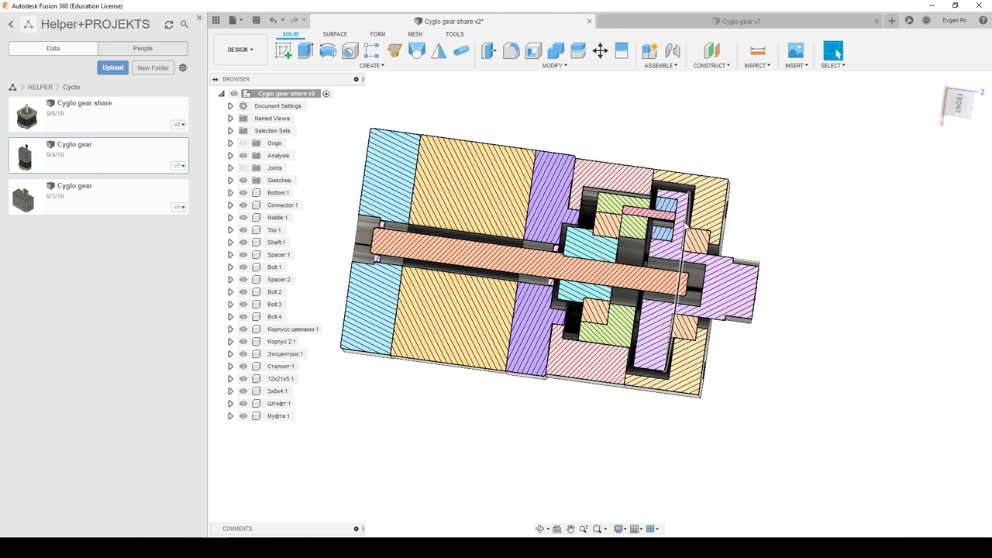
shift+middle_drag(682, 224, 705, 232)
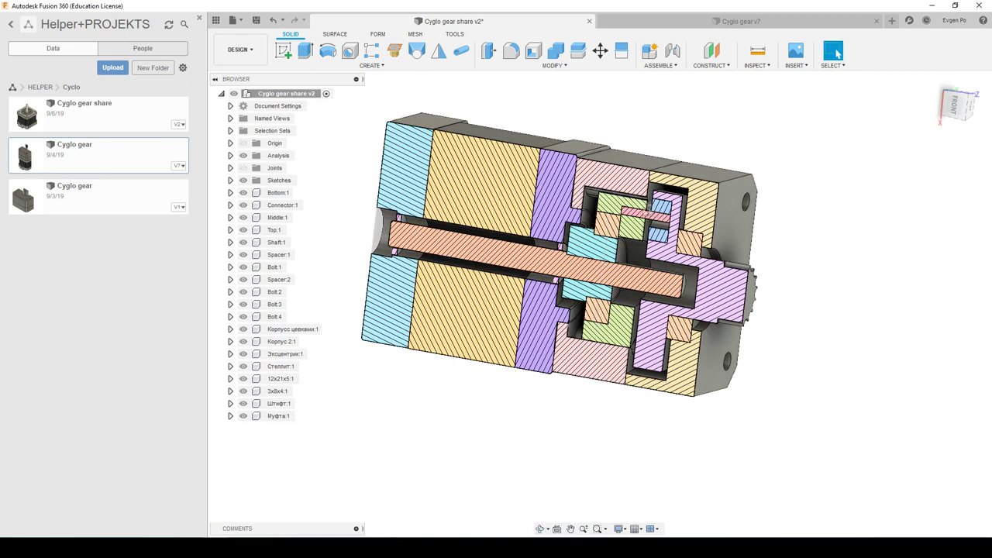
right_click(285, 354)
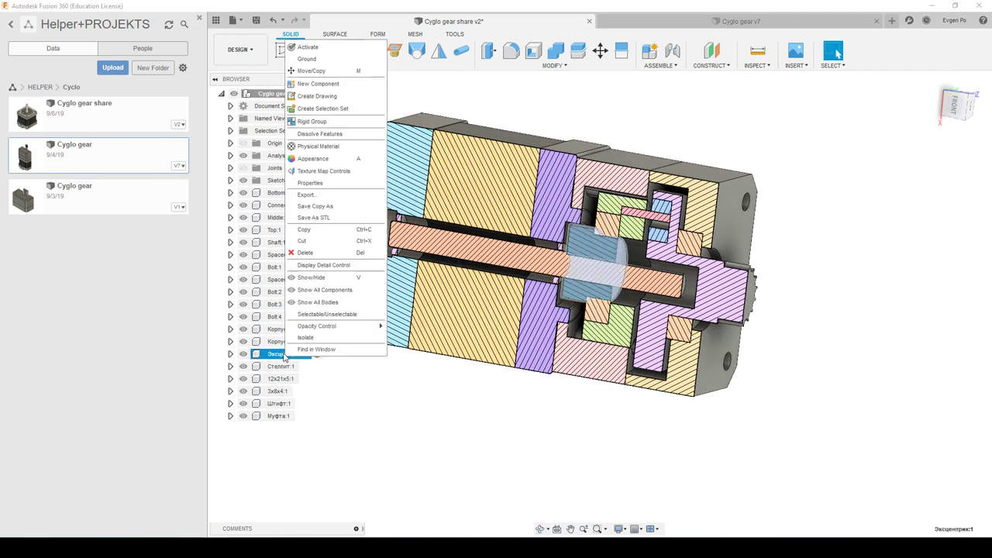
click(310, 337)
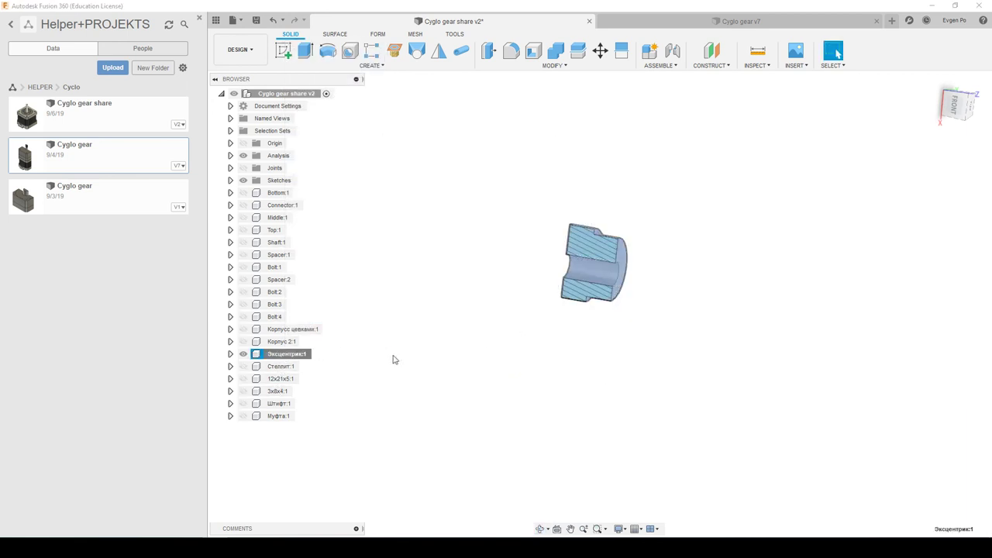
right_click(287, 367)
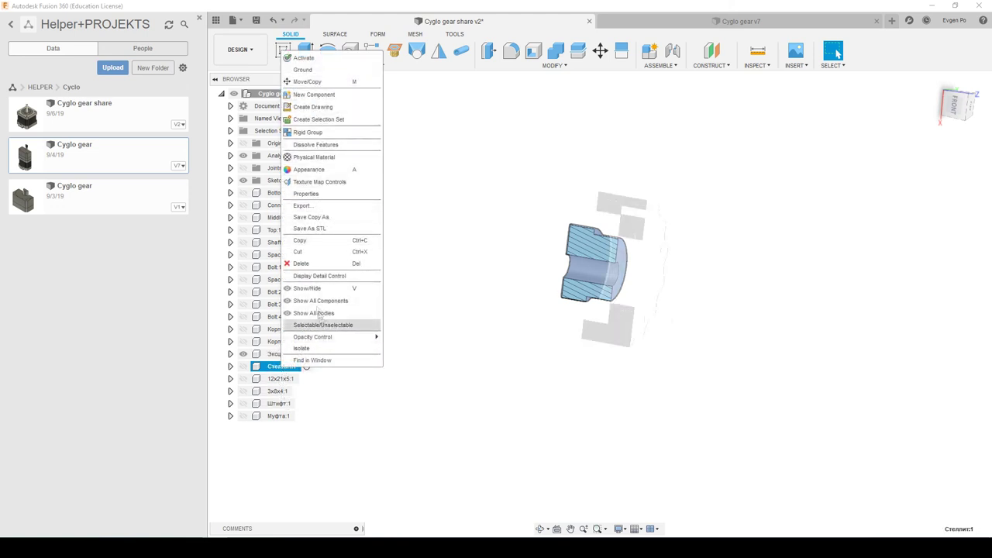
click(324, 350)
shift+middle_drag(567, 269, 612, 232)
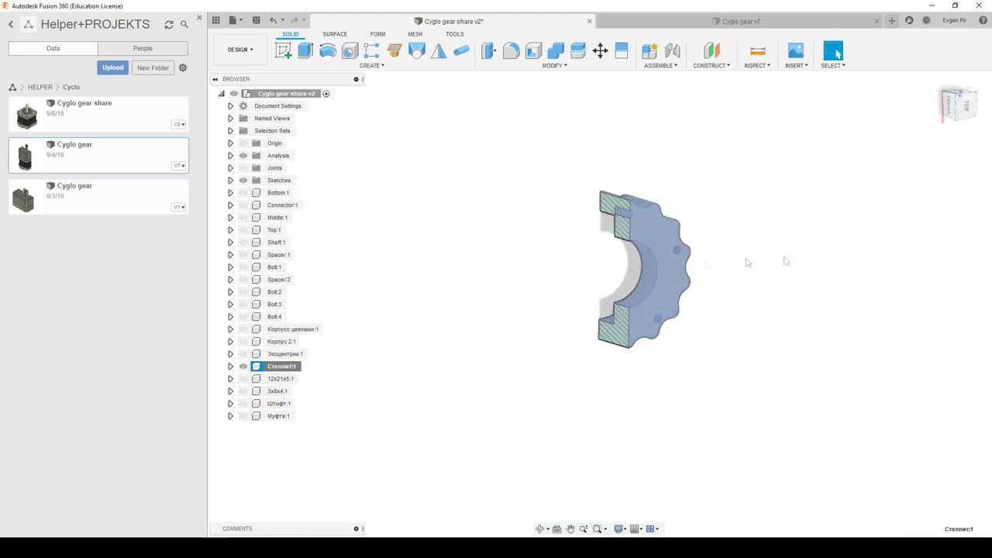
scroll(612, 233, up, 5)
mouse_move(613, 233)
shift+middle_down()
mouse_move(688, 208)
mouse_move(661, 210)
mouse_move(658, 200)
mouse_move(663, 234)
shift+middle_up()
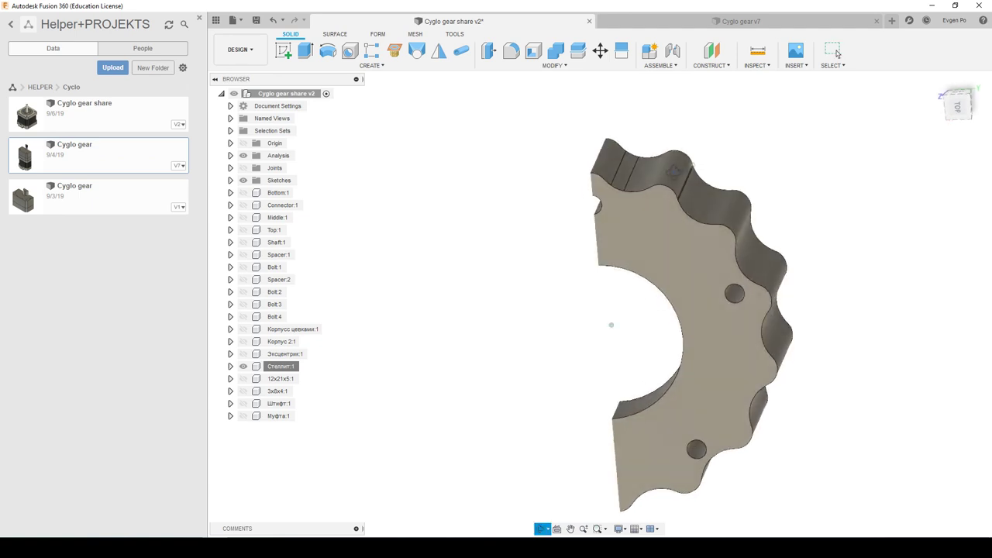
scroll(662, 234, down, 2)
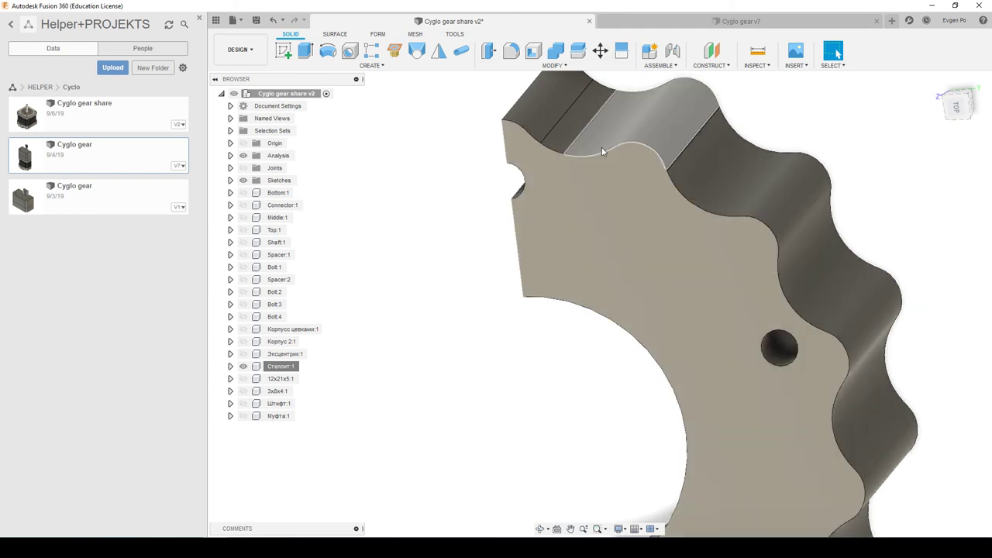
scroll(652, 209, up, 3)
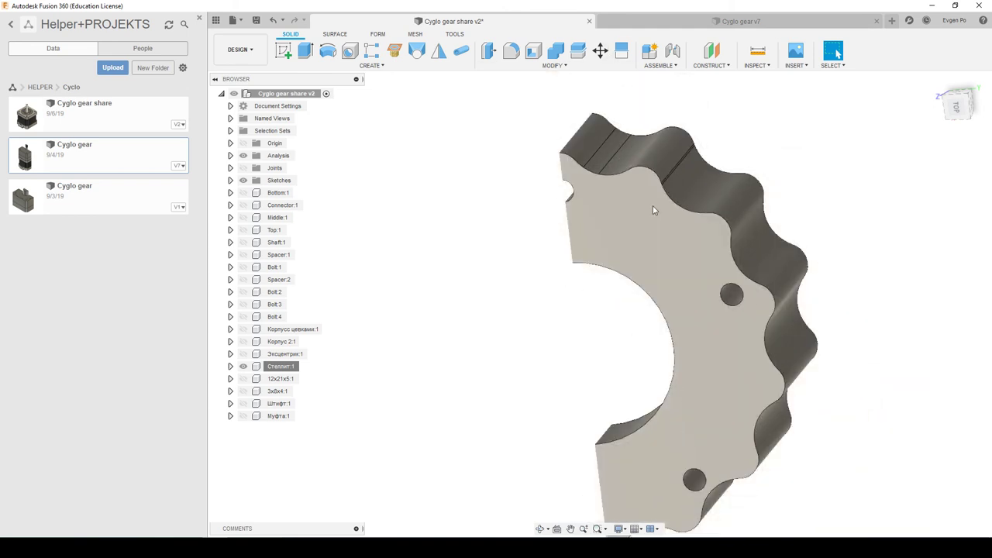
scroll(655, 217, up, 1)
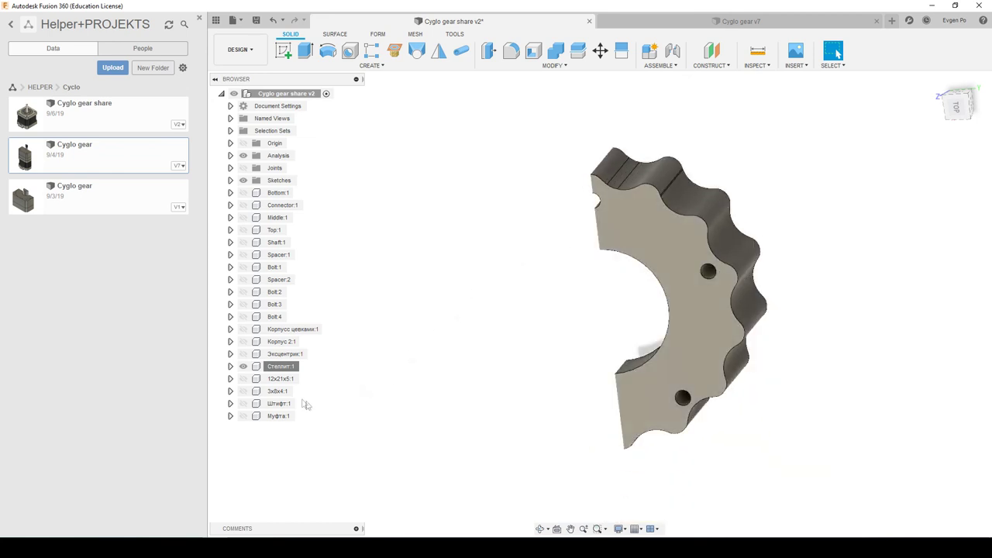
right_click(287, 367)
click(312, 356)
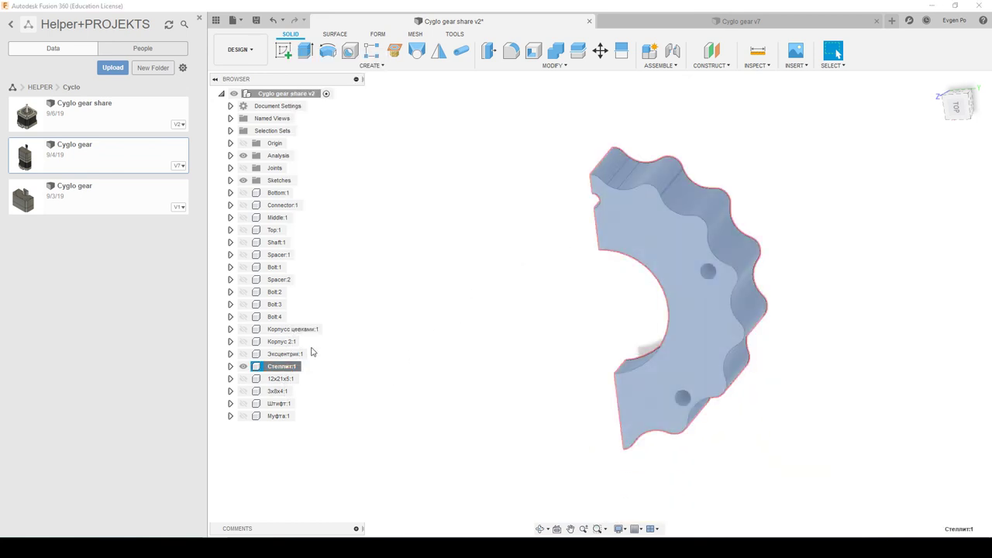
mouse_move(420, 325)
shift+middle_down()
mouse_move(447, 308)
mouse_move(468, 324)
mouse_move(966, 241)
shift+middle_up()
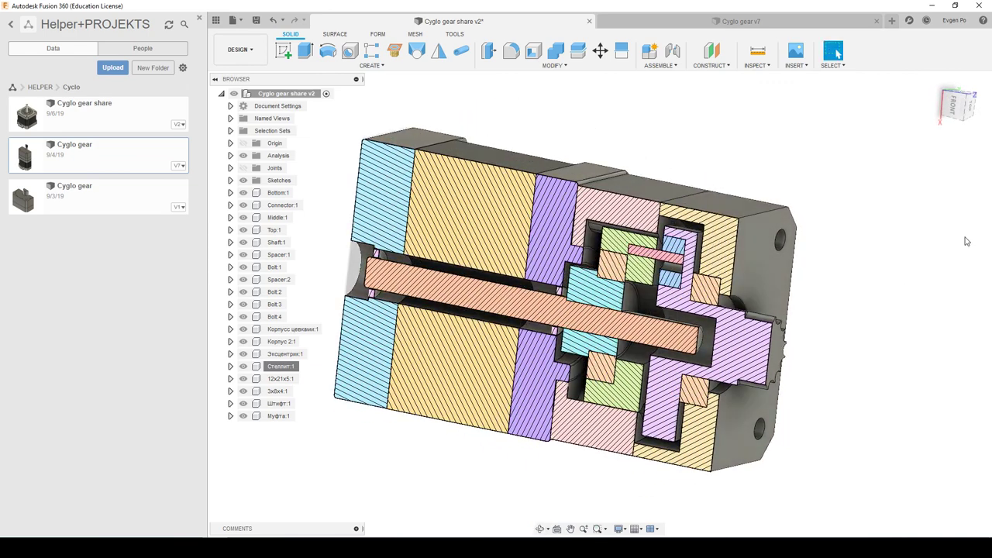